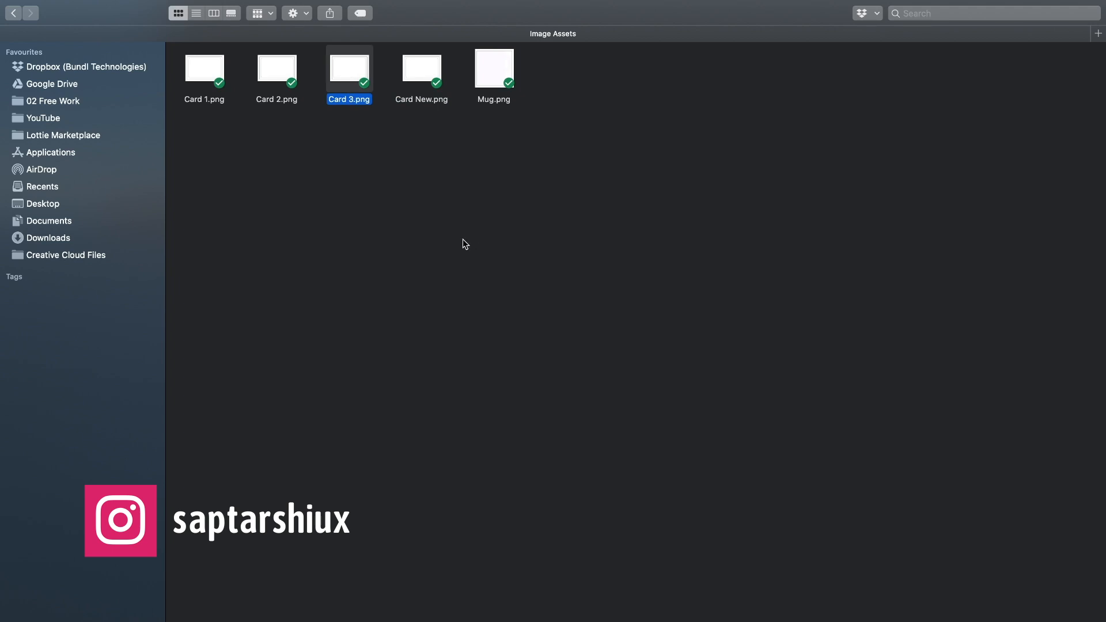
Switch to After Effects and import Card New.png, Card 1.png, Card 2.png, Card 3.png and Mug.png from the Image Assets folder
key(ctrl+Left)
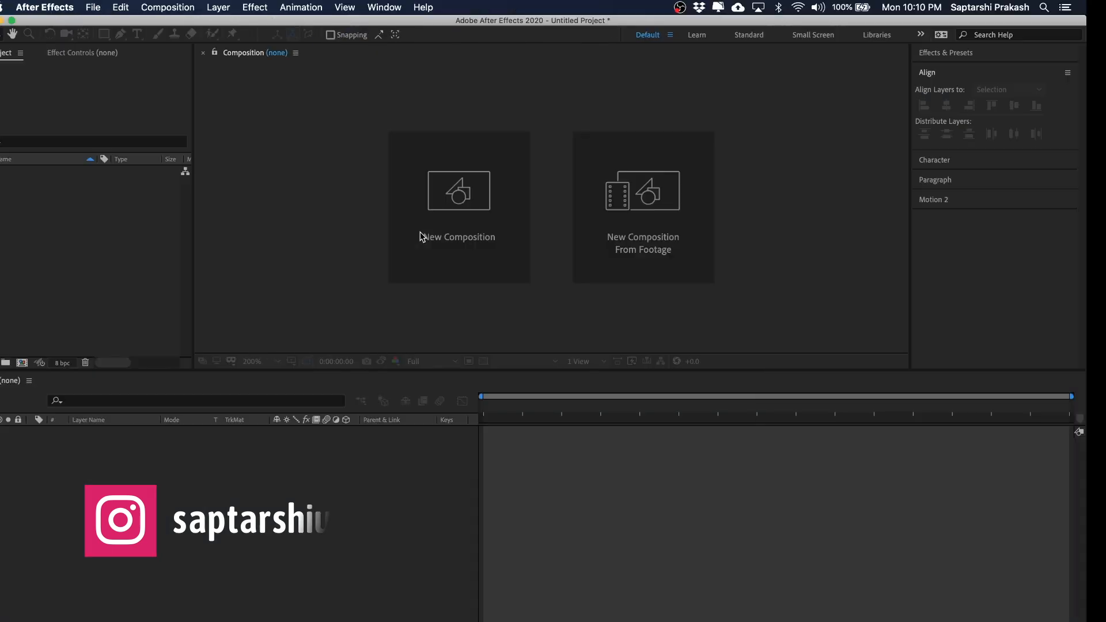
double_click(82, 241)
click(440, 150)
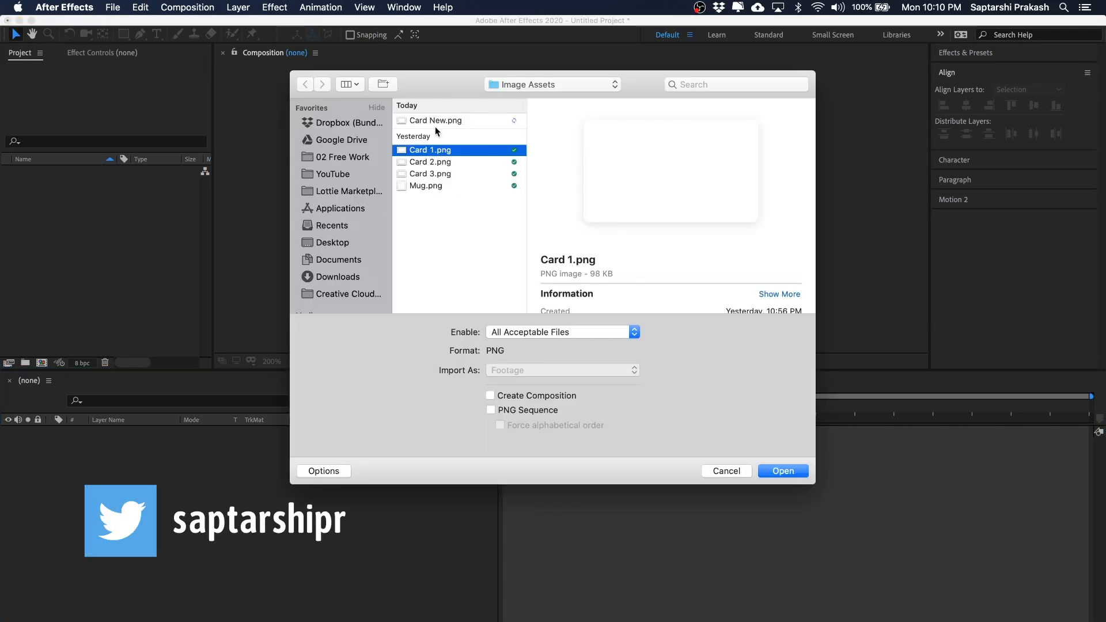
click(438, 121)
shift+click(427, 186)
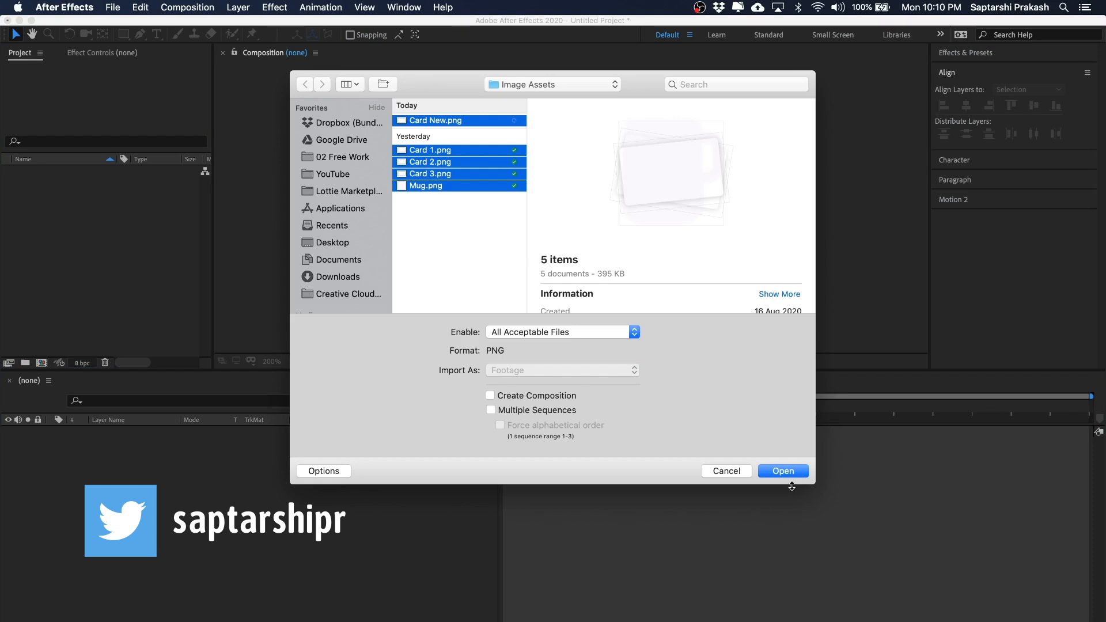
click(784, 471)
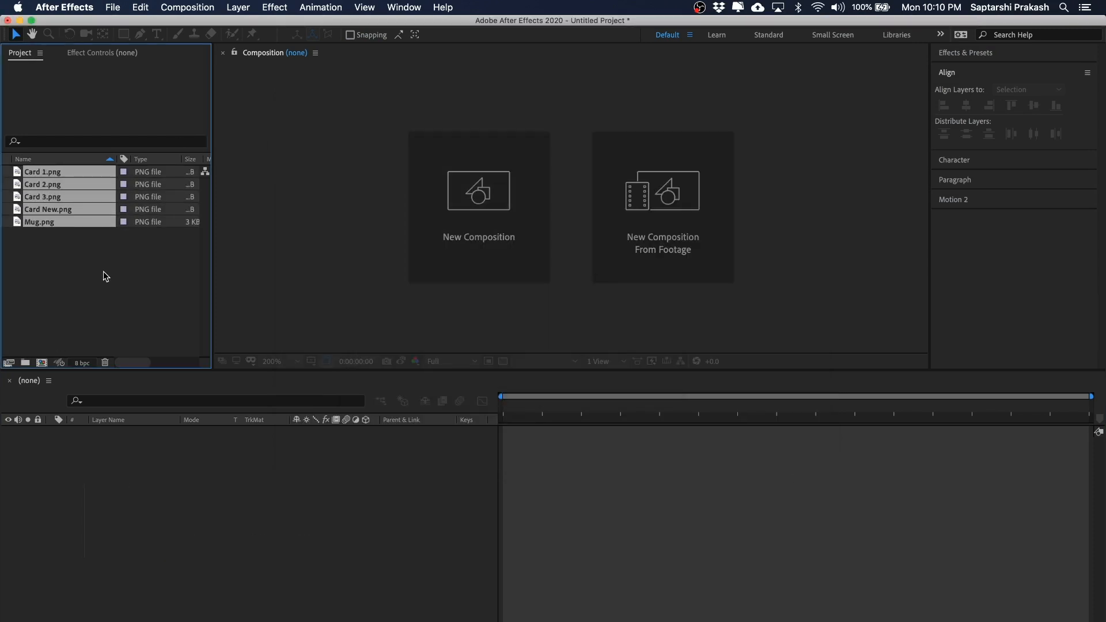
click(87, 241)
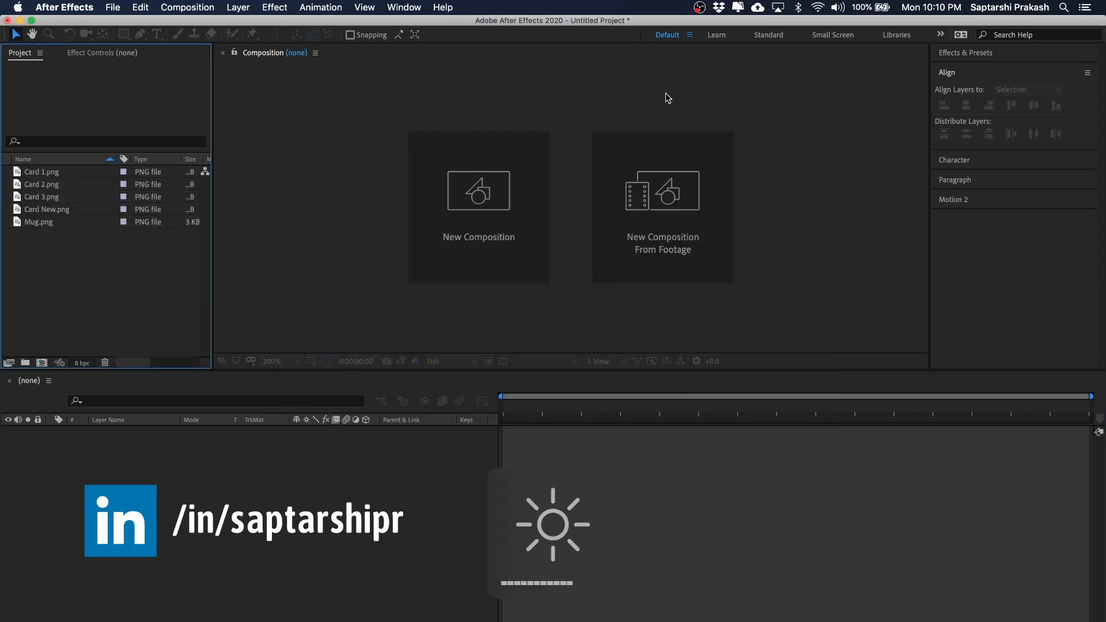
Start a new composition and set its width to 1080 px and height to 2400 px
click(496, 189)
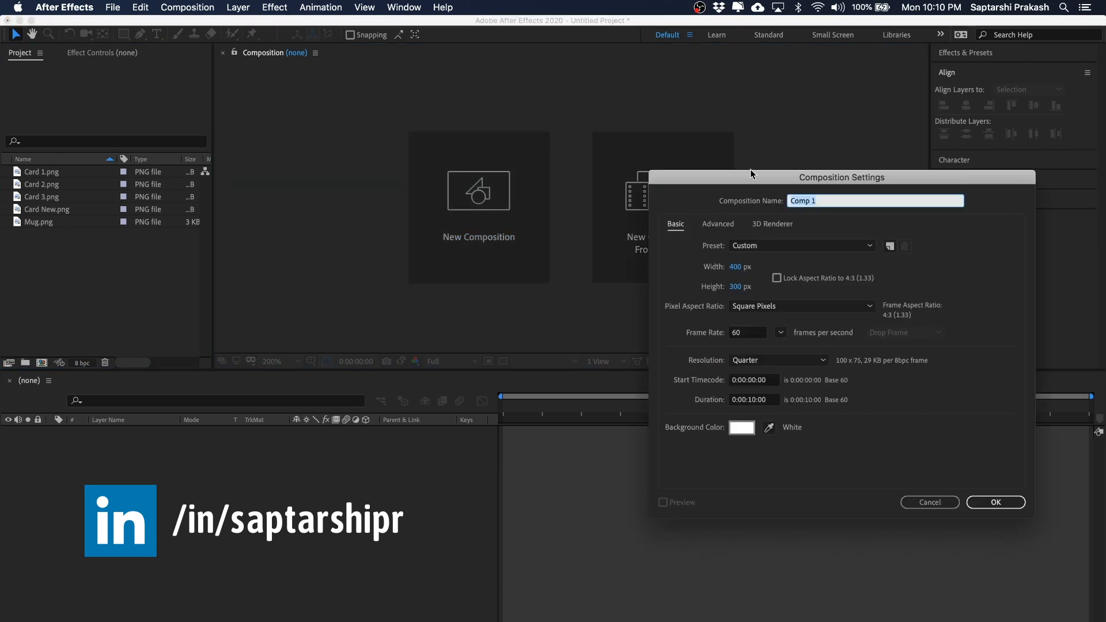
drag(748, 175, 551, 152)
click(538, 244)
text(10280)
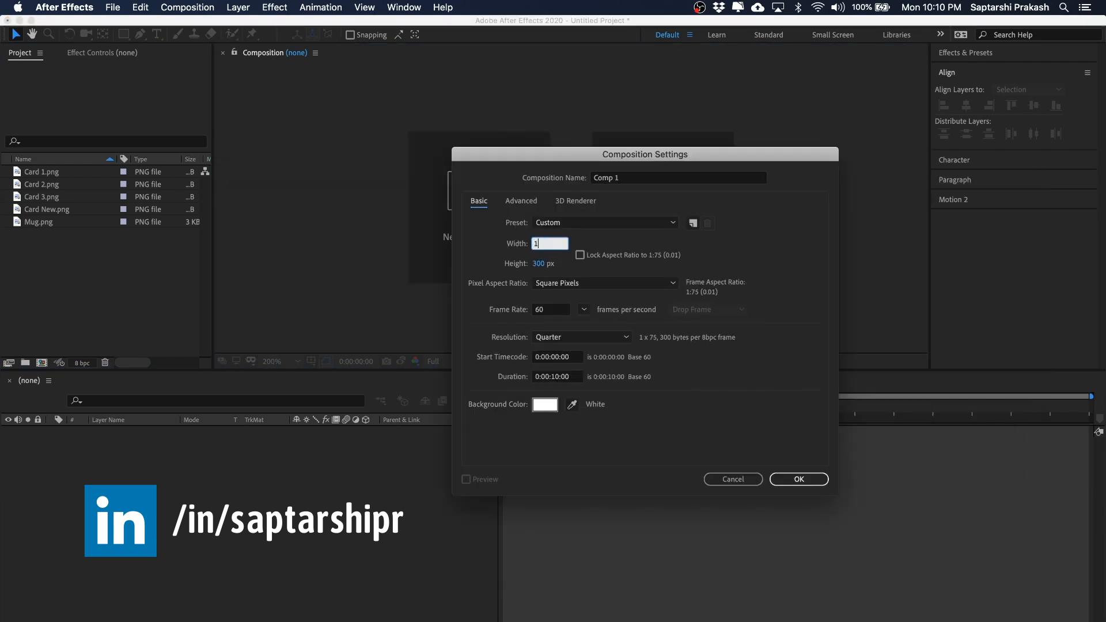
key(BackSpace)
key(BackSpace)
key(BackSpace)
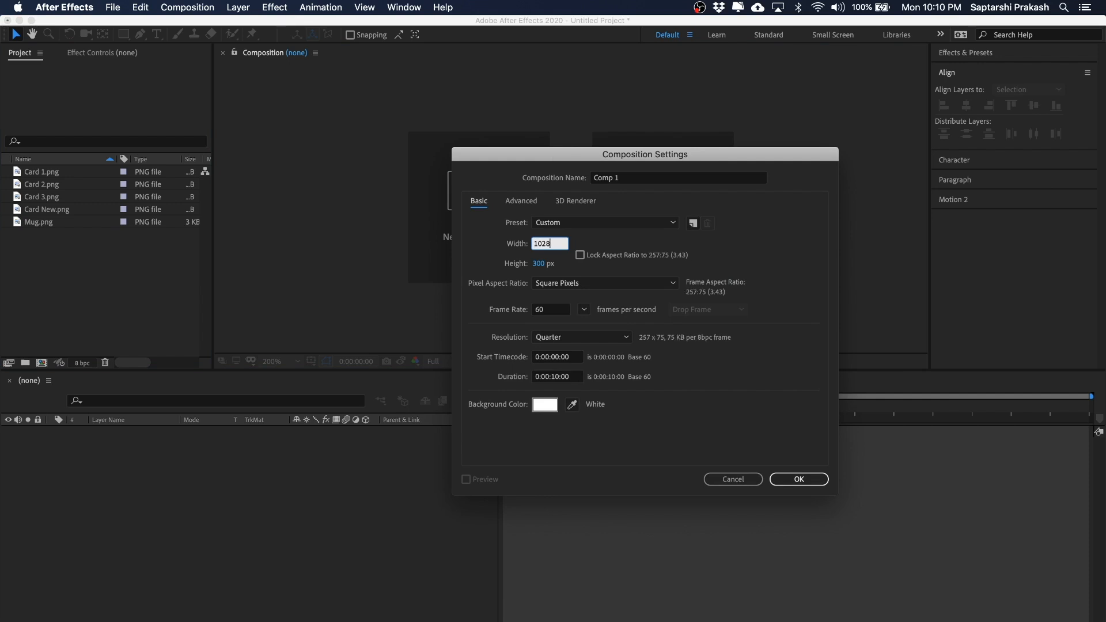
text(80)
click(538, 264)
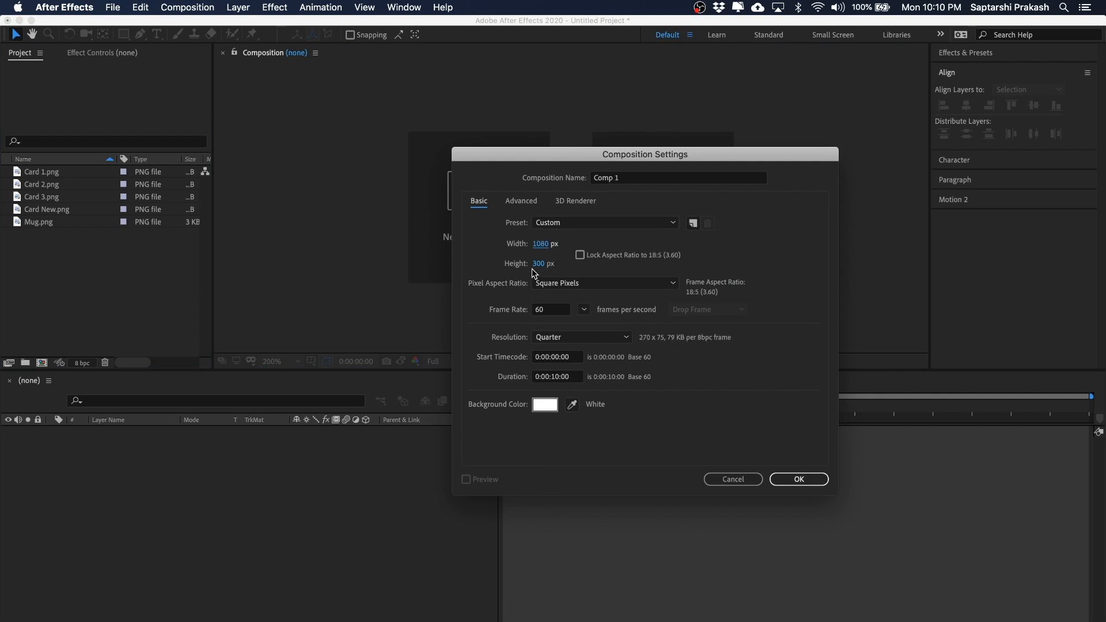
text(2400)
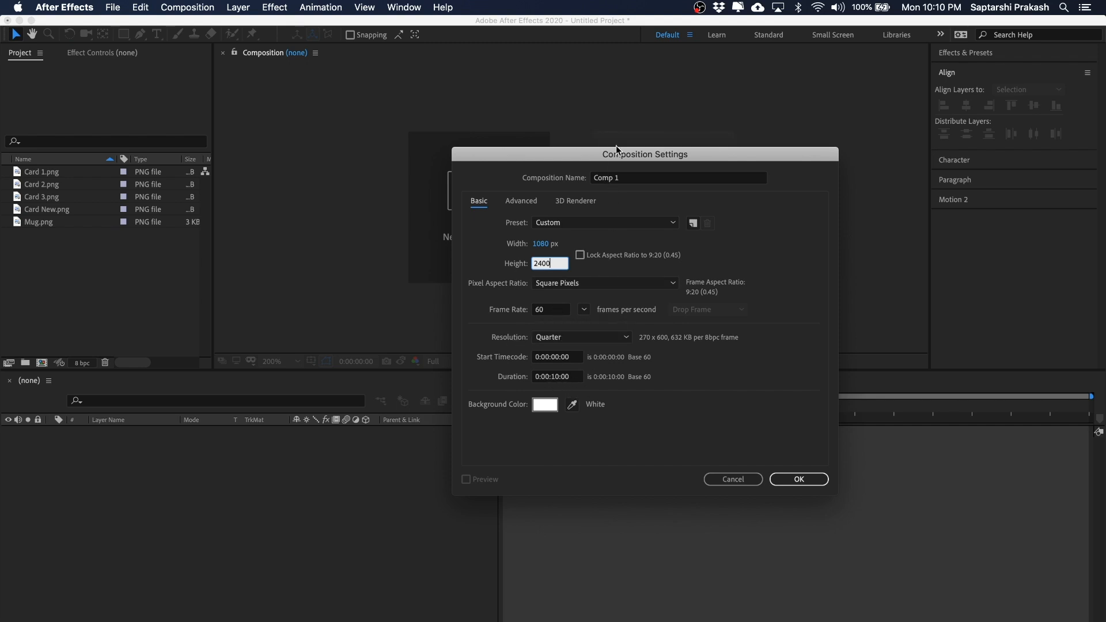
drag(615, 160, 593, 136)
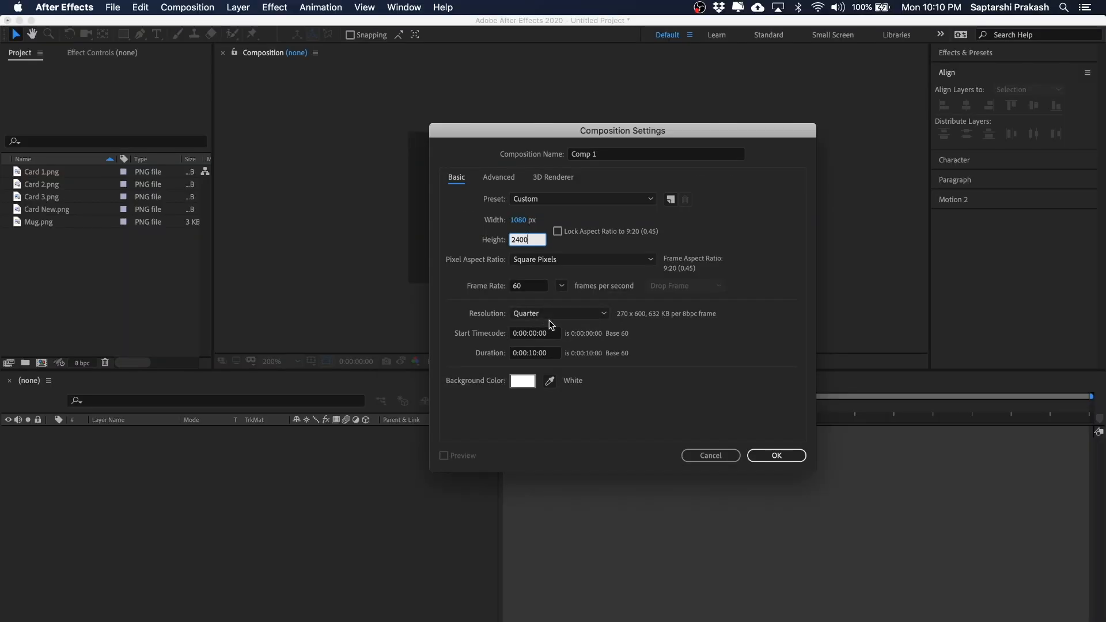
Name the composition Mobile Main and create it
click(626, 153)
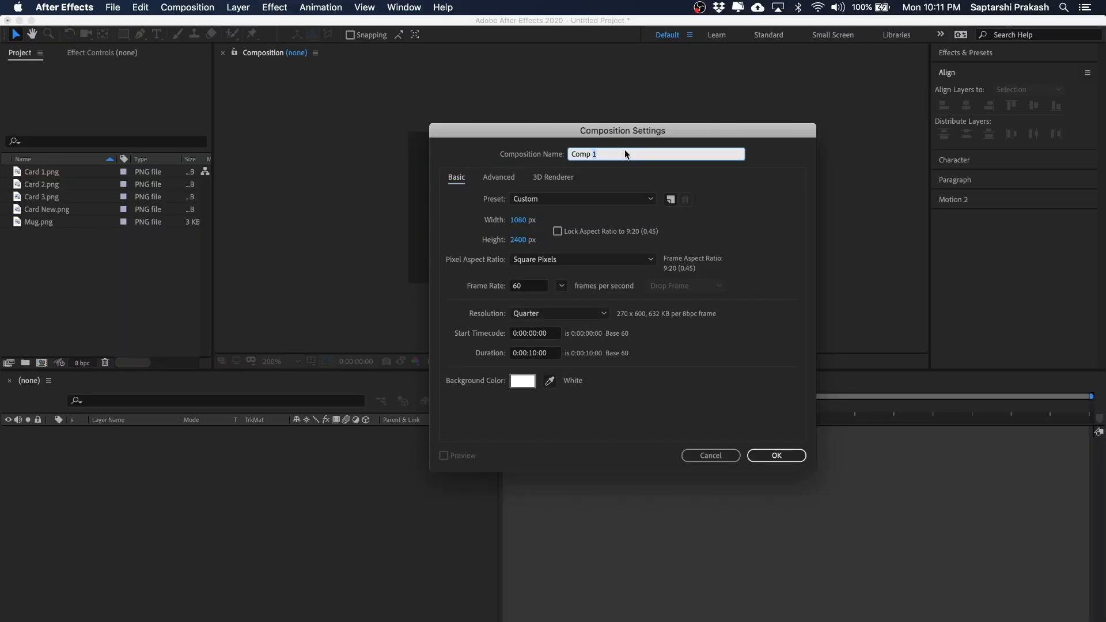
text(MObile)
text(o)
click(790, 455)
scroll(611, 289, down, 2)
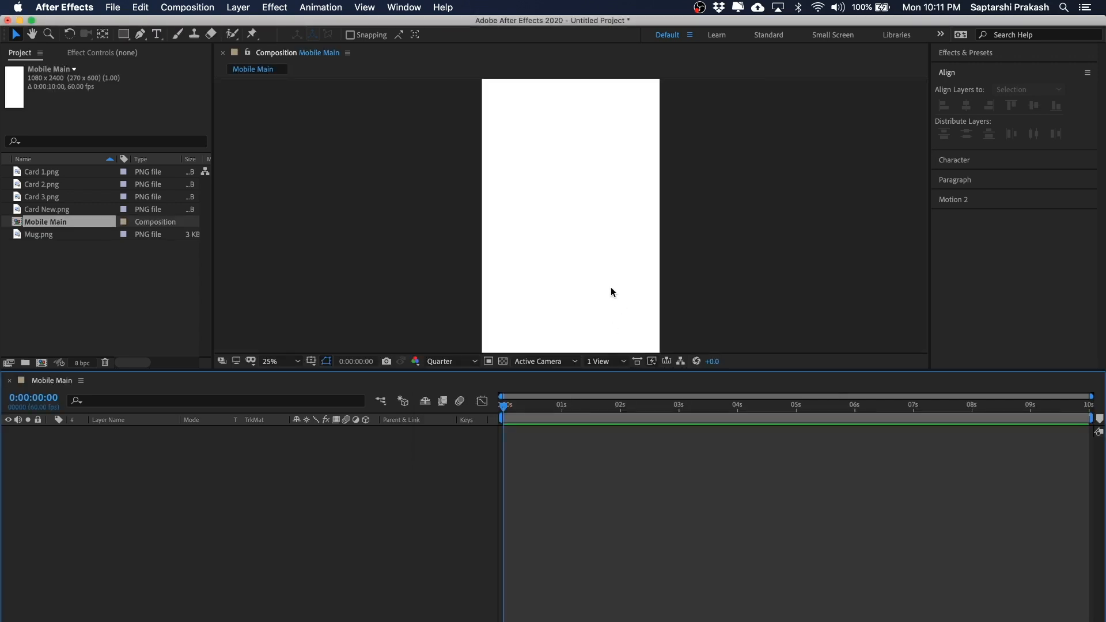
drag(627, 221, 601, 224)
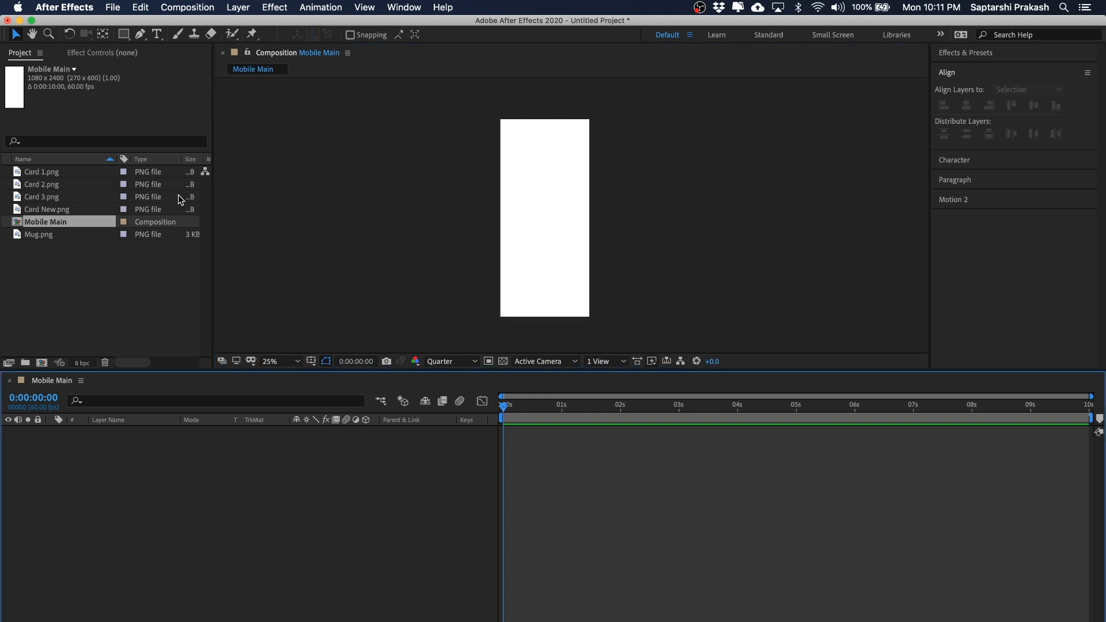
Create a second composition 300 px wide and 300 px high
click(107, 289)
click(59, 224)
click(95, 289)
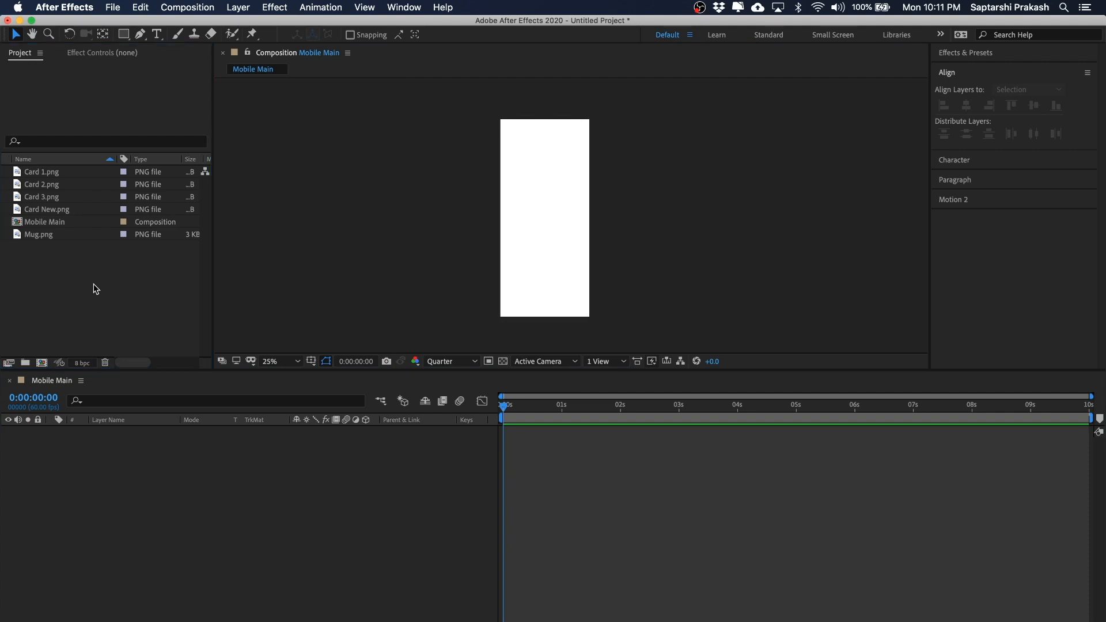
key(super+n)
drag(664, 137, 618, 137)
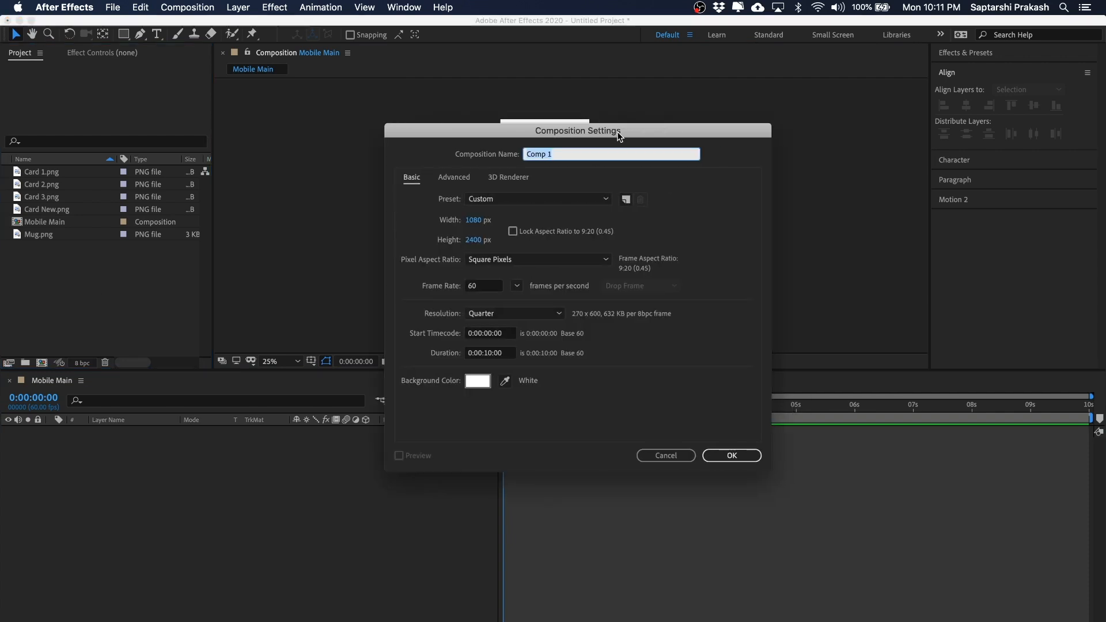
click(474, 219)
text(300)
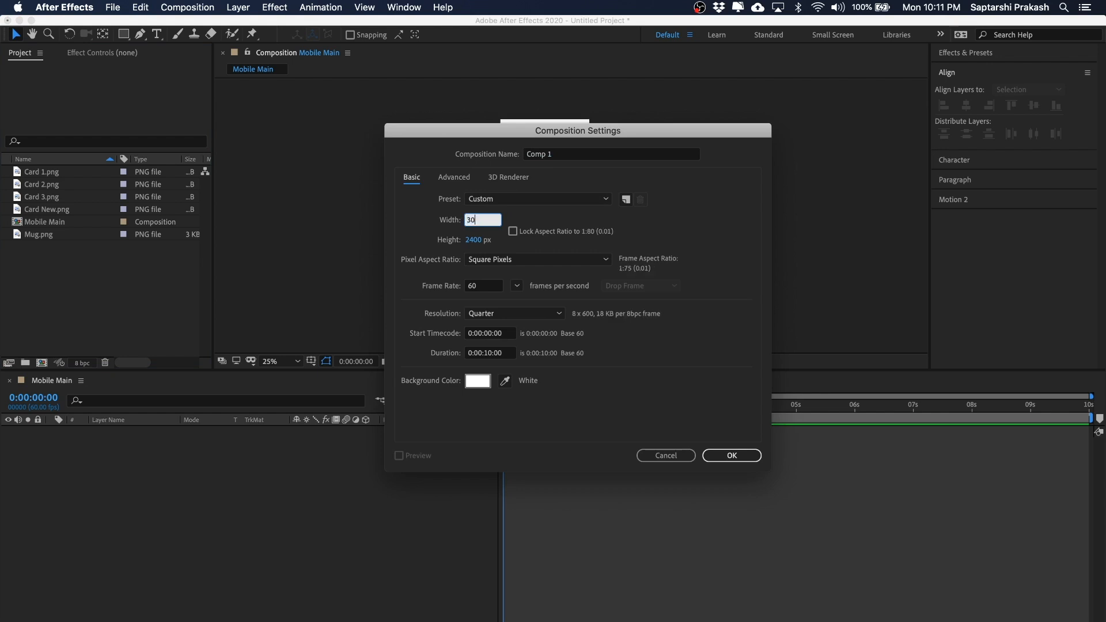
click(469, 241)
text(300)
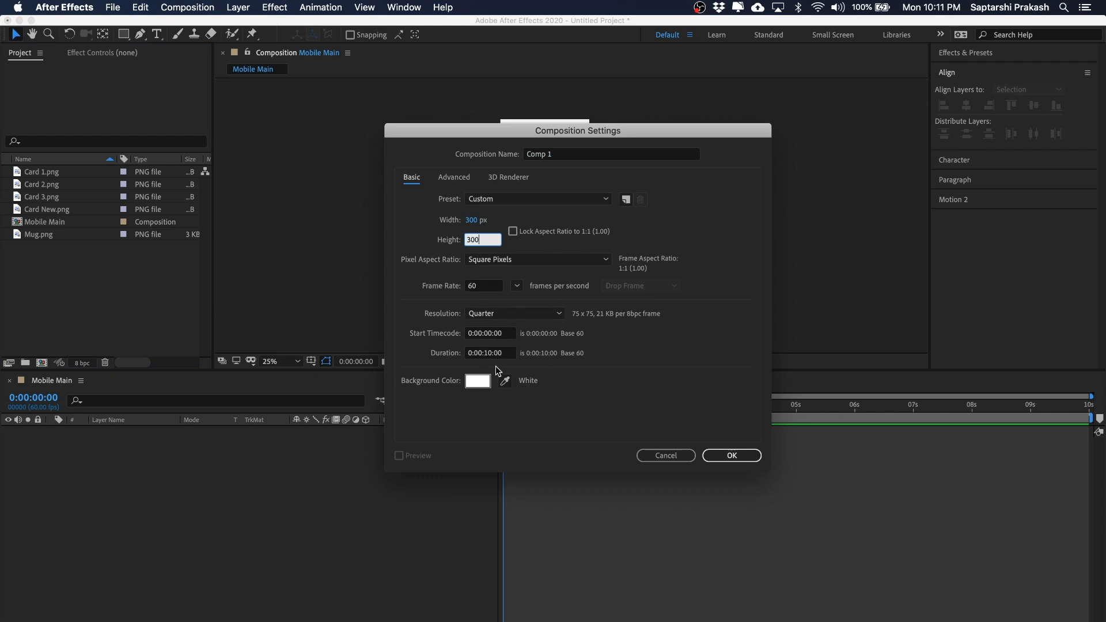
click(731, 456)
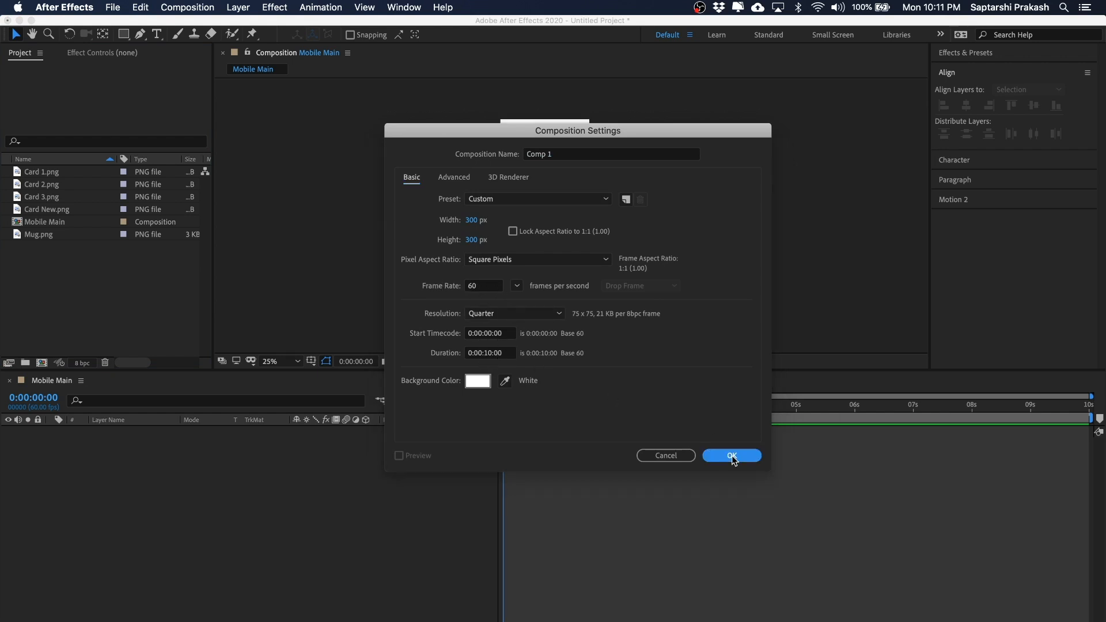
Rename the 300 × 300 px composition as Beer Mug
key(period)
key(period)
scroll(637, 226, up, 2)
key(h)
scroll(648, 201, down, 1)
drag(648, 201, 578, 204)
key(v)
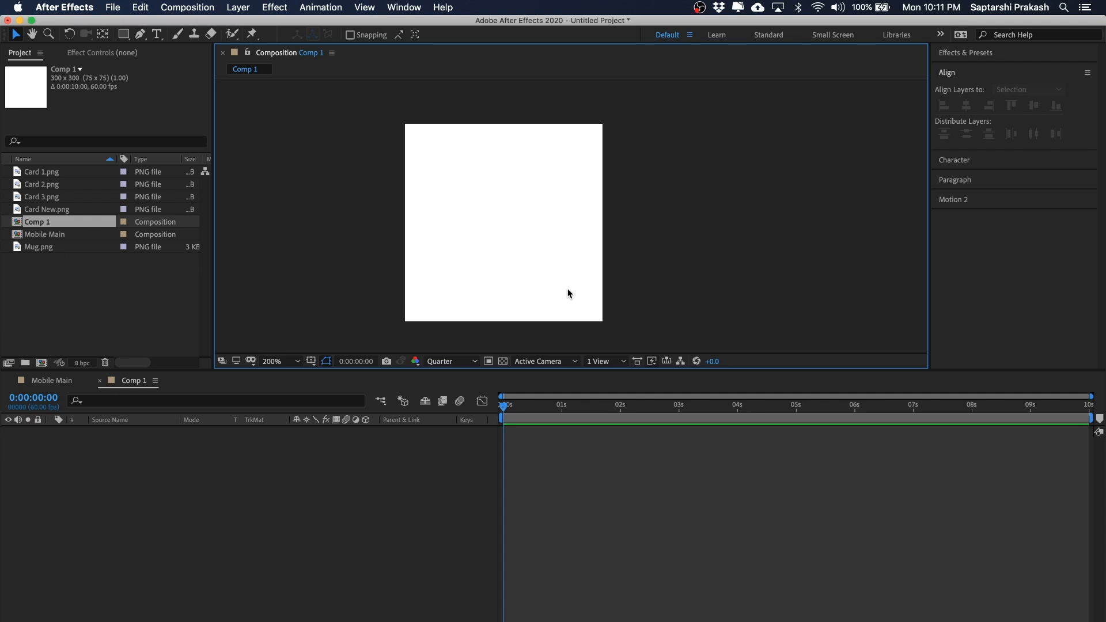
click(397, 559)
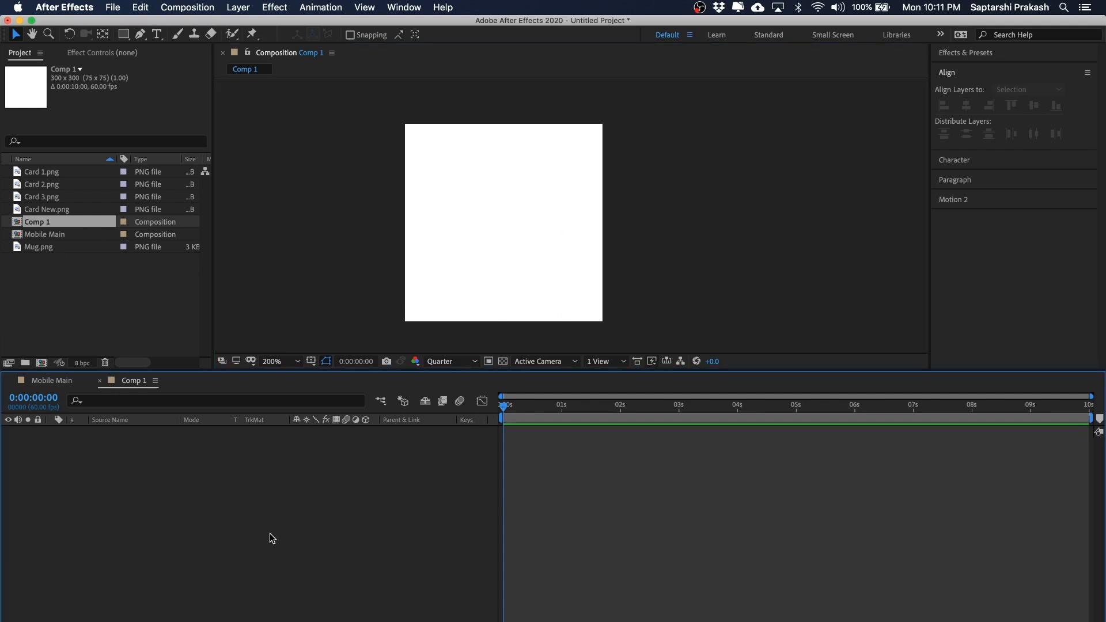
click(42, 228)
key(Return)
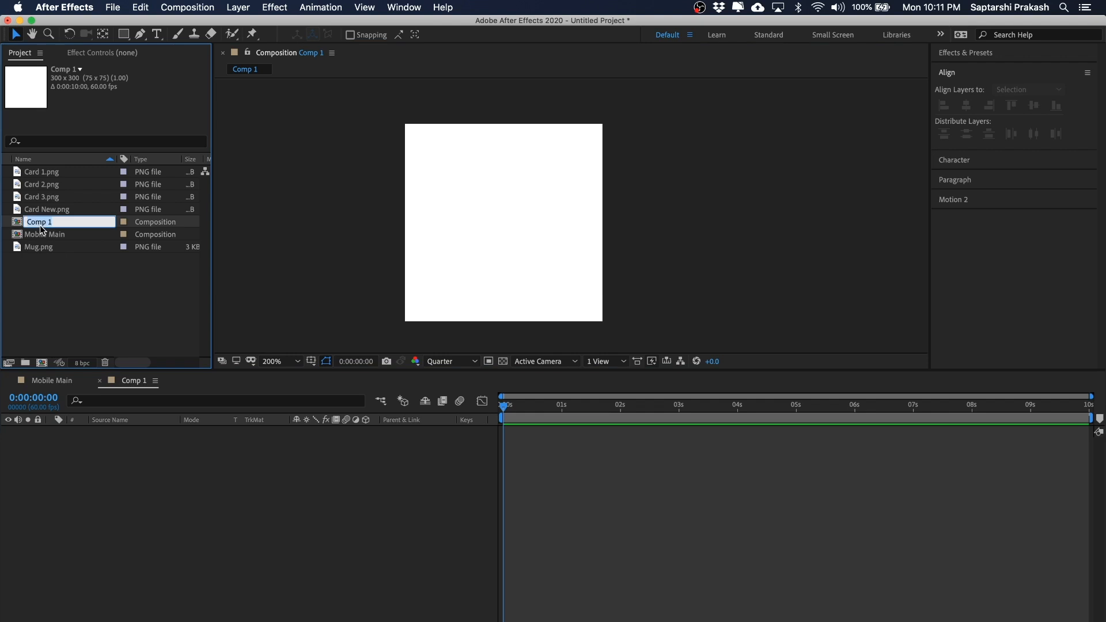
text(Bee)
key(Return)
click(76, 283)
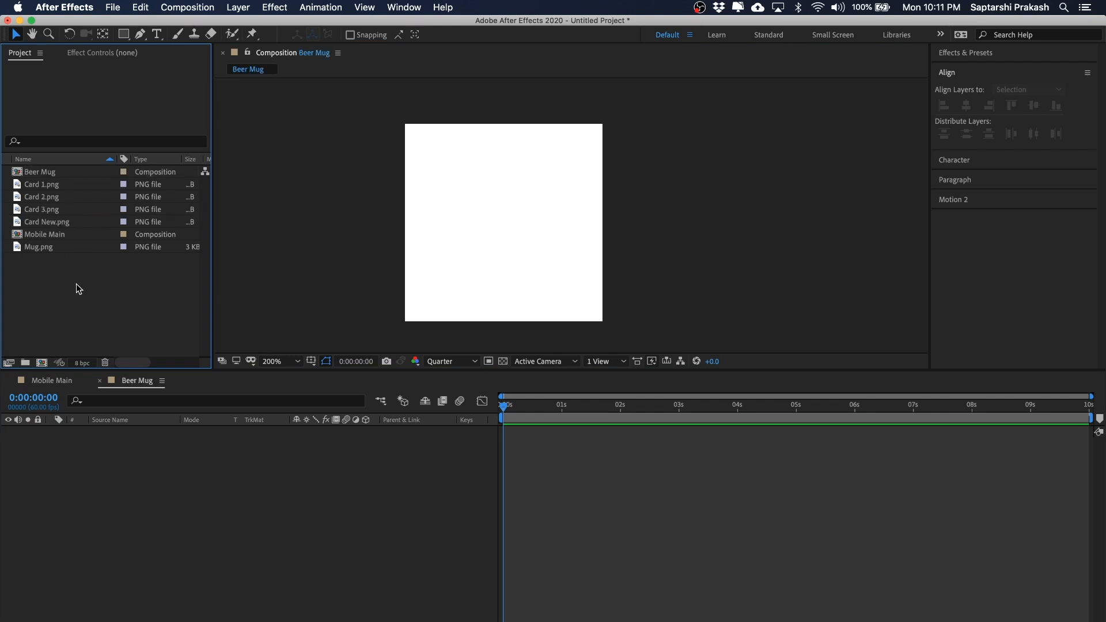
key(XF86MonBrightnessUp)
click(32, 168)
click(689, 213)
key(XF86MonBrightnessUp)
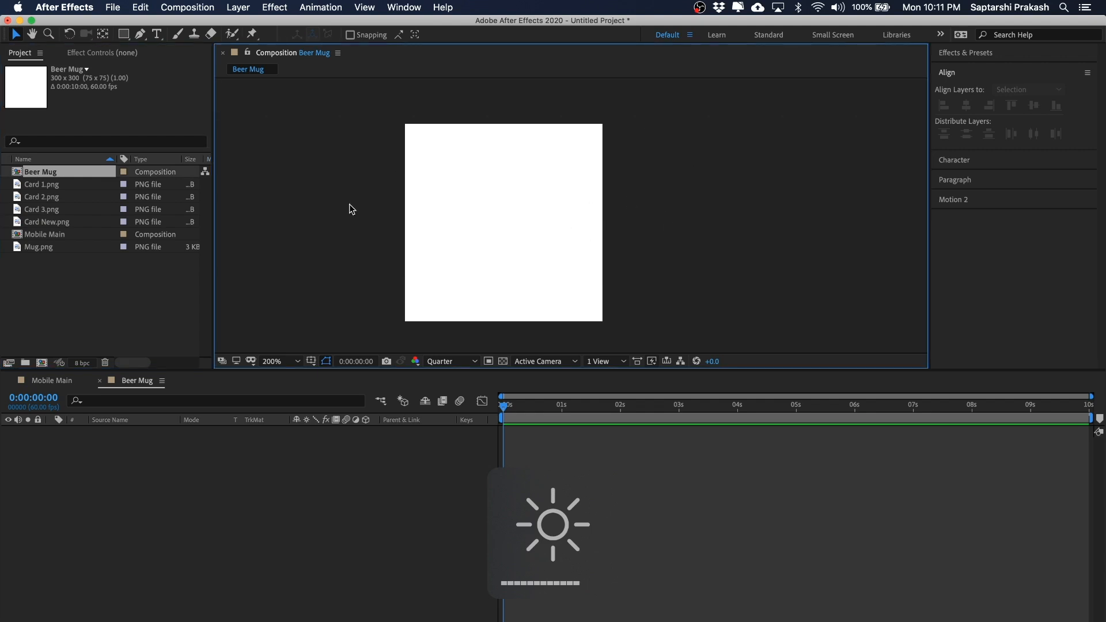
click(100, 292)
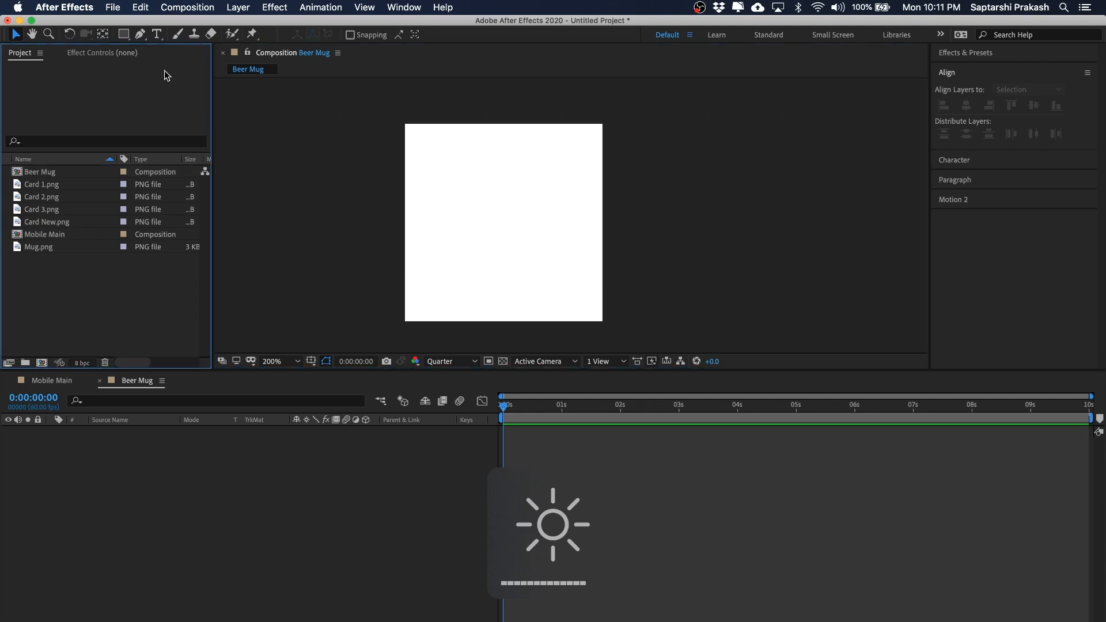
Add a rectangle shape layer that fills the whole Beer Mug composition
click(124, 36)
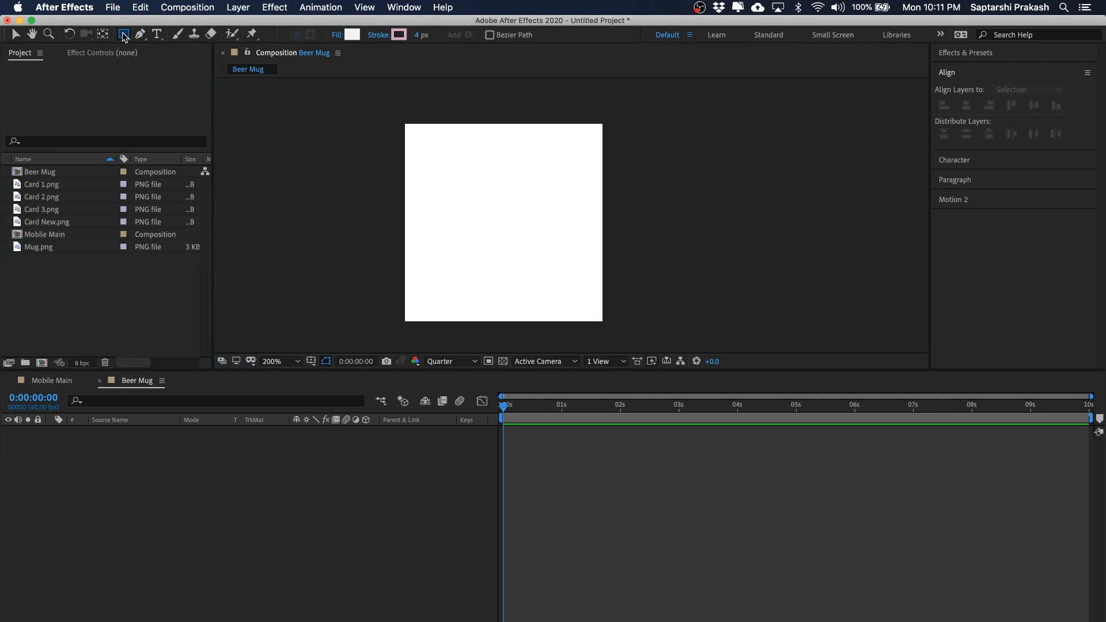
double_click(125, 35)
key(v)
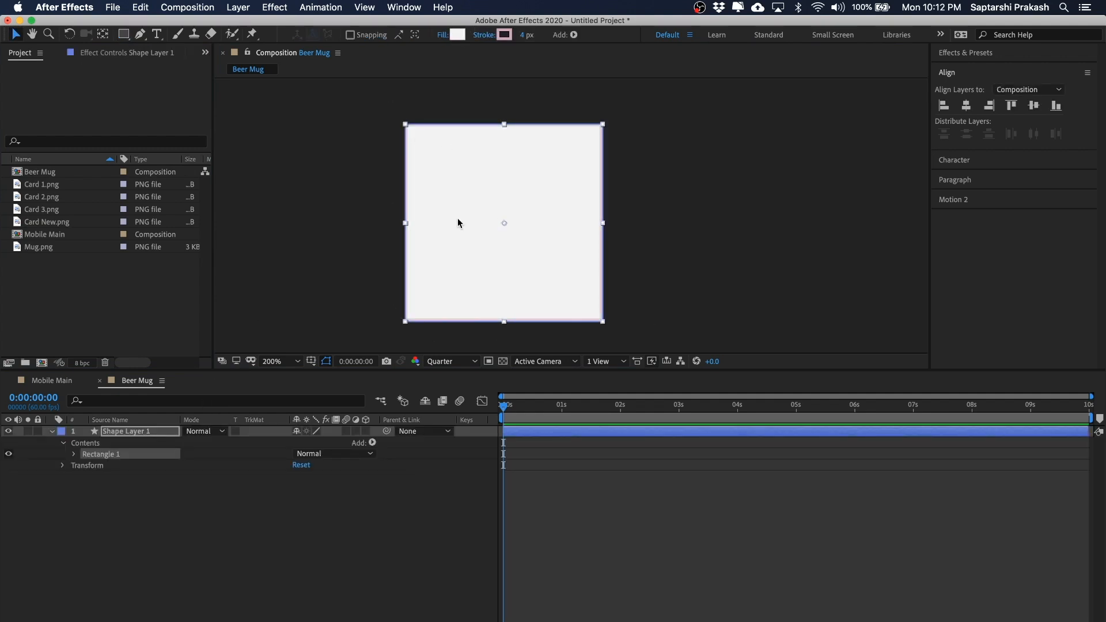
Set the rectangle's fill colour to black and its stroke width to 0 px
click(449, 35)
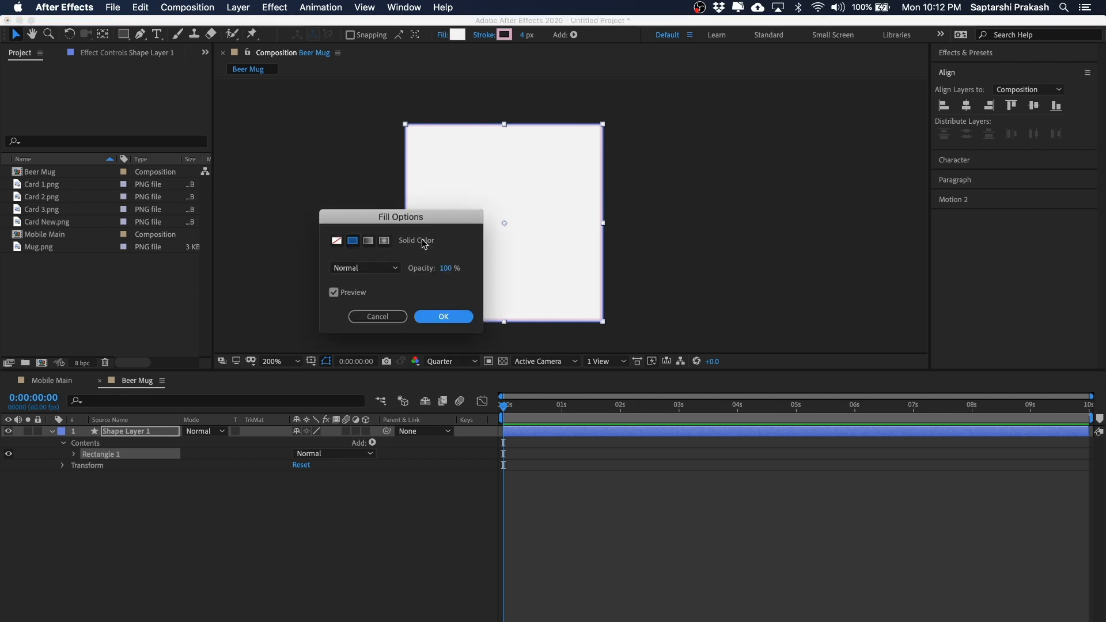
click(381, 318)
click(460, 35)
drag(770, 255, 671, 325)
click(940, 141)
click(522, 35)
text(0)
key(Return)
click(16, 36)
click(349, 195)
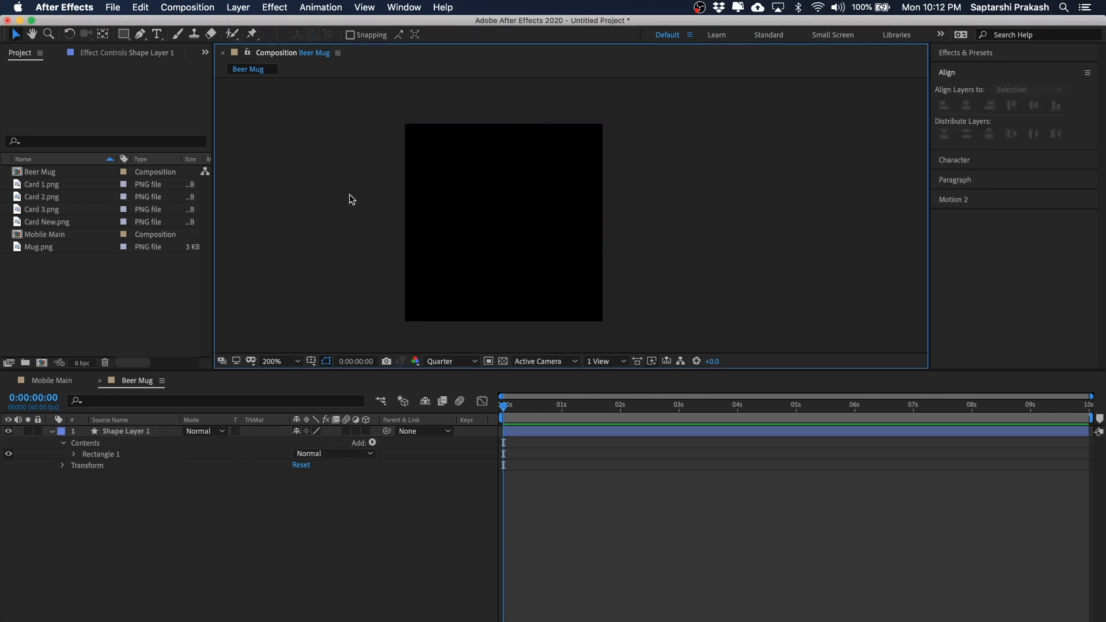
Lock the black background shape layer and collapse its properties
click(39, 432)
click(52, 431)
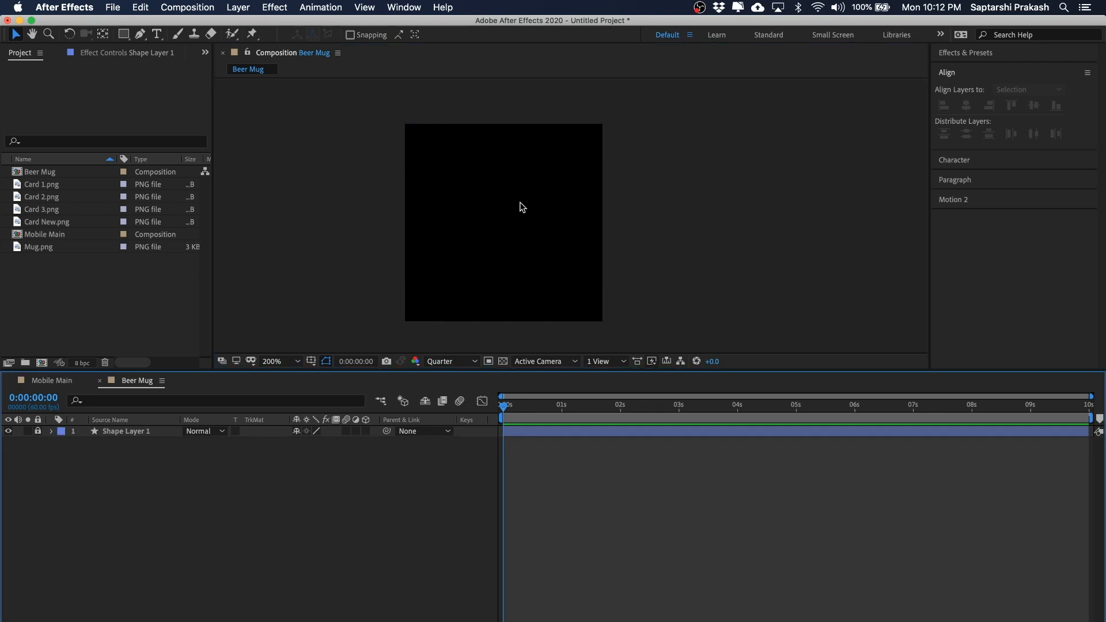
drag(678, 250, 706, 247)
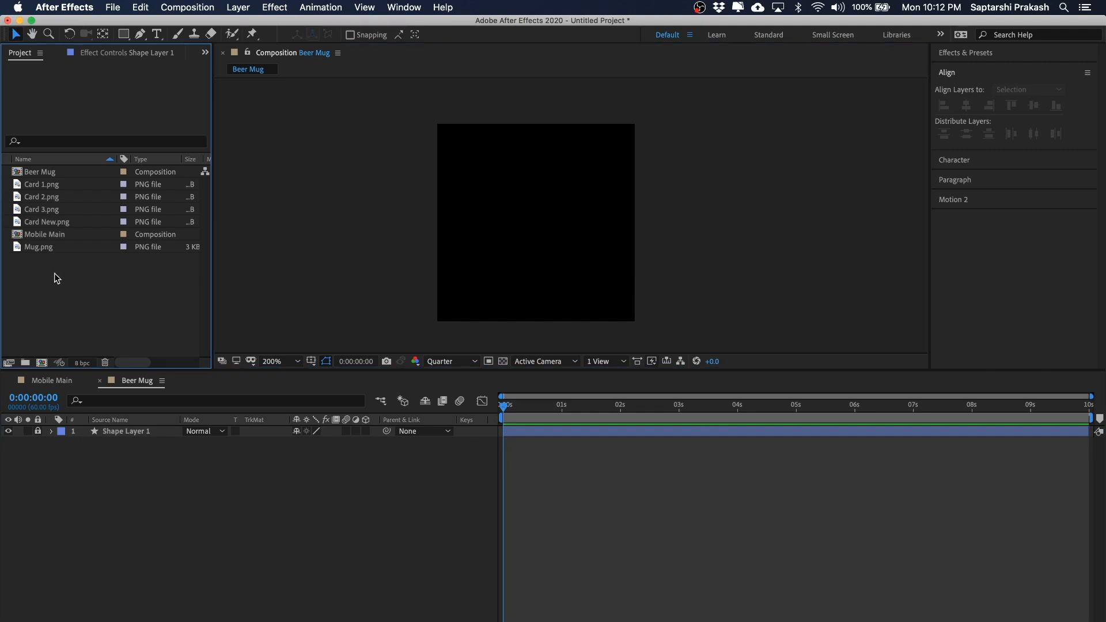
Add Mug.png to the Beer Mug composition as a layer above the black background
click(32, 247)
drag(33, 253, 143, 426)
click(711, 244)
click(523, 203)
Set the composition's preview resolution to Full and deselect the mug layer
click(450, 365)
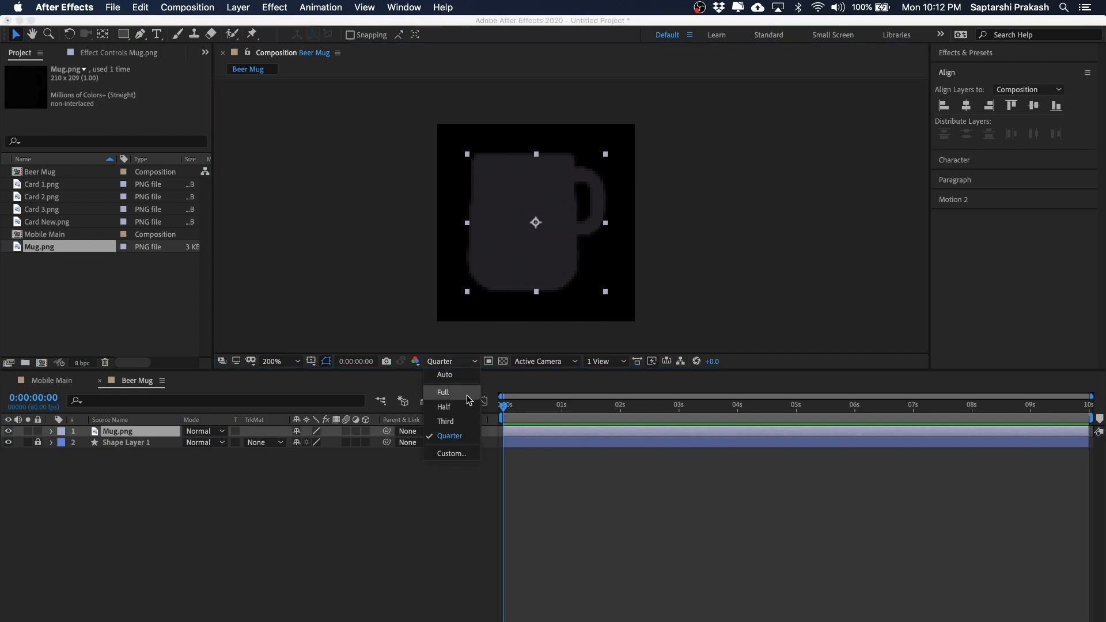
click(451, 392)
click(786, 195)
key(h)
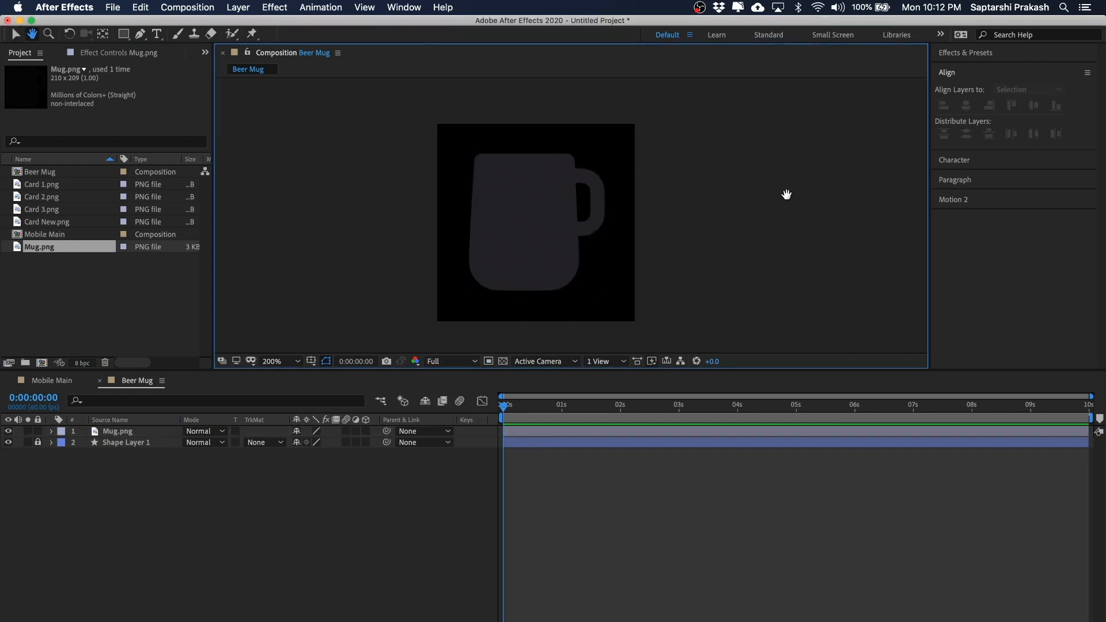
drag(786, 195, 773, 195)
key(v)
click(533, 236)
click(514, 204)
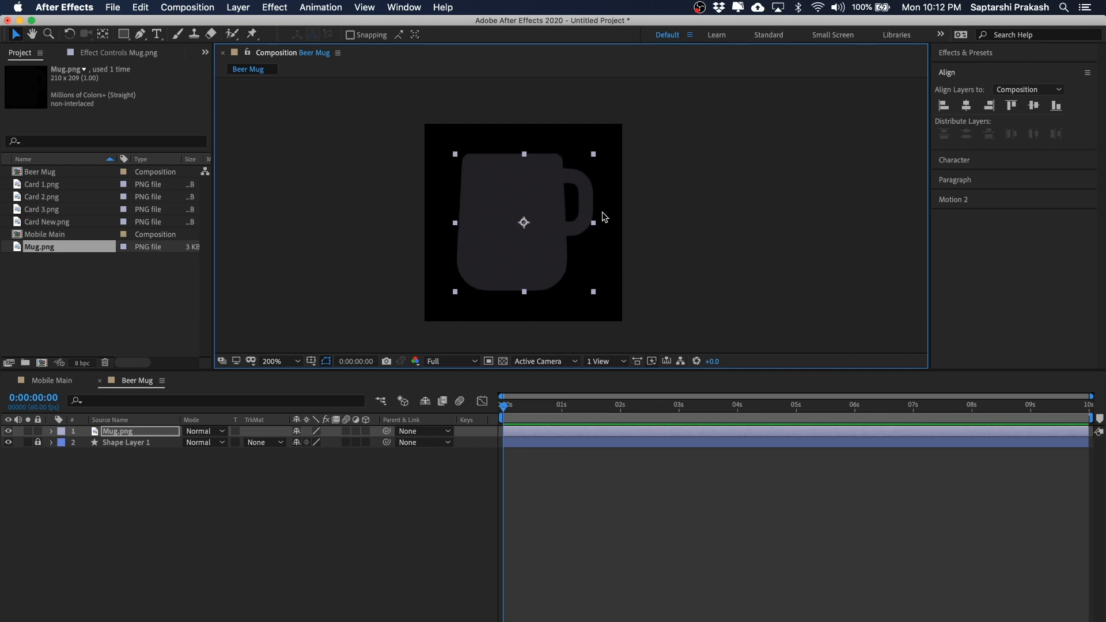
key(super+shift+a)
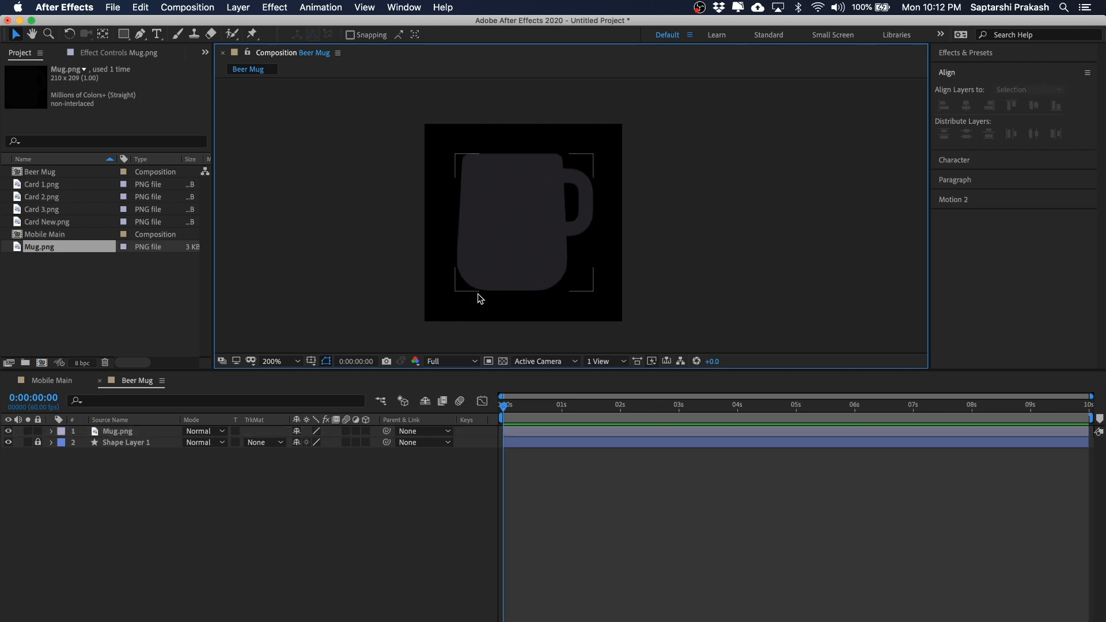
Move the mug slightly right and down within the composition, and lock its layer
drag(509, 222, 541, 240)
click(843, 188)
click(712, 173)
click(38, 431)
Draw a rectangle about 144 × 227 px over the mug body and shift it slightly left
key(period)
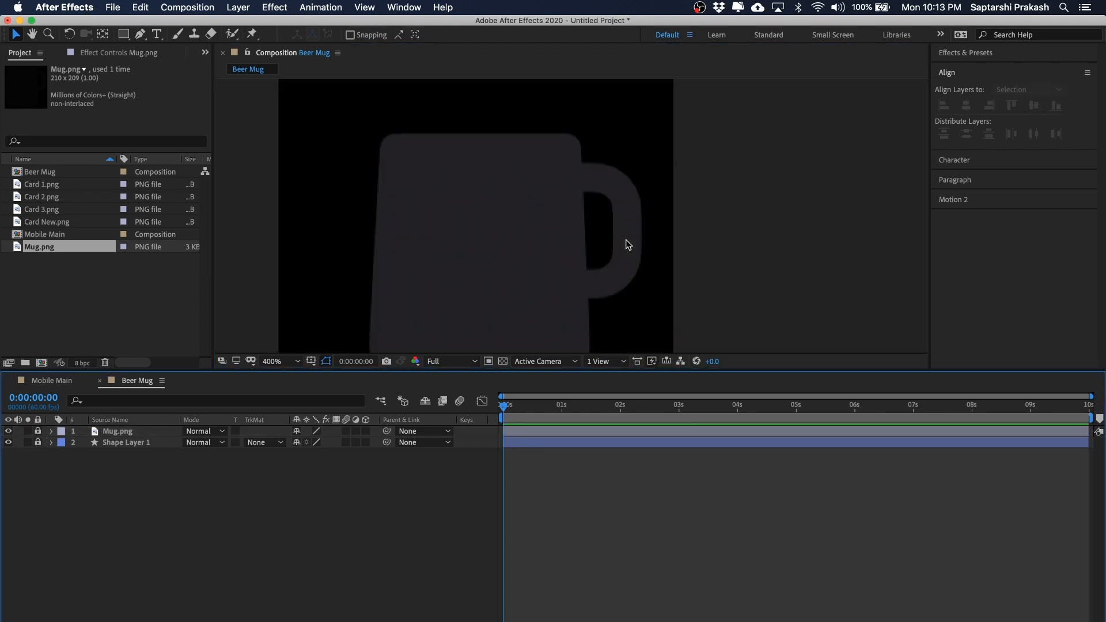
key(h)
scroll(625, 238, down, 2)
drag(639, 229, 668, 203)
scroll(639, 227, up, 1)
key(v)
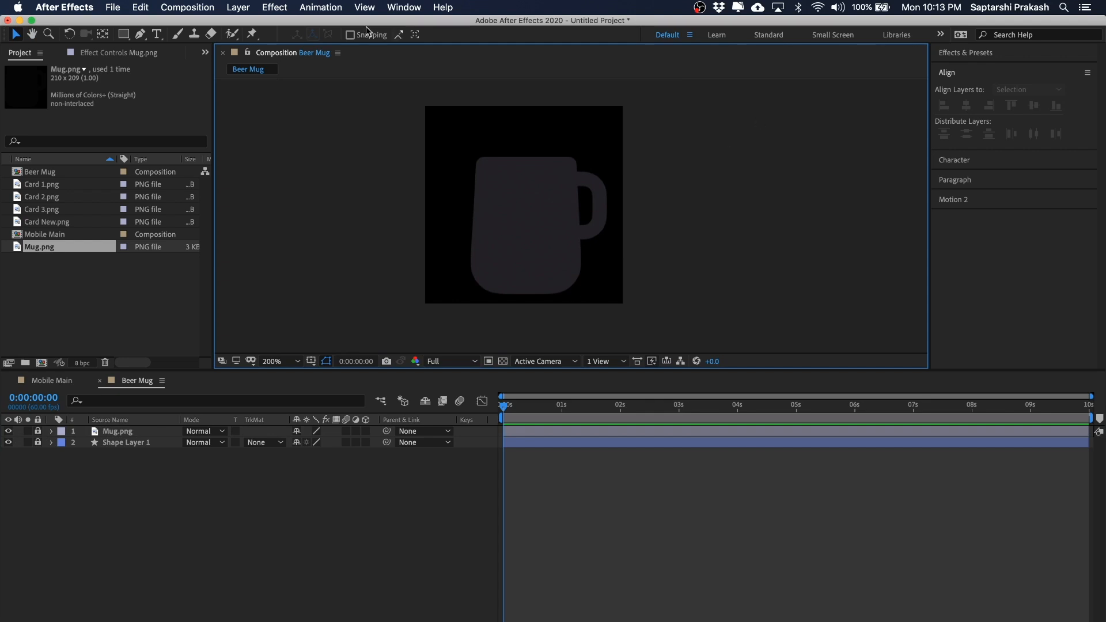
click(123, 35)
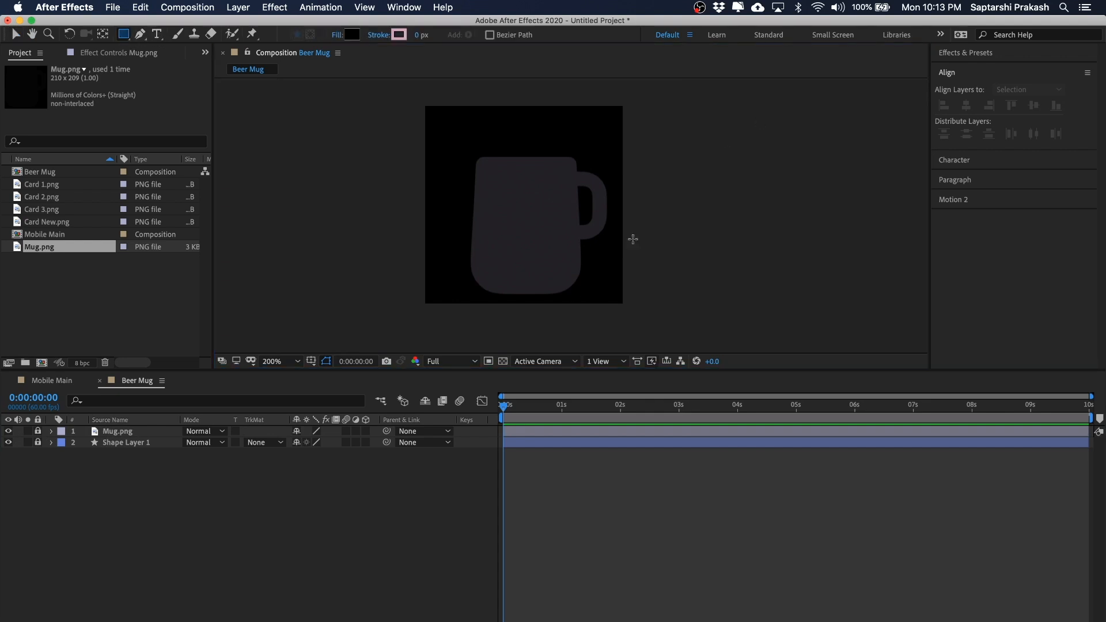
drag(484, 150, 578, 298)
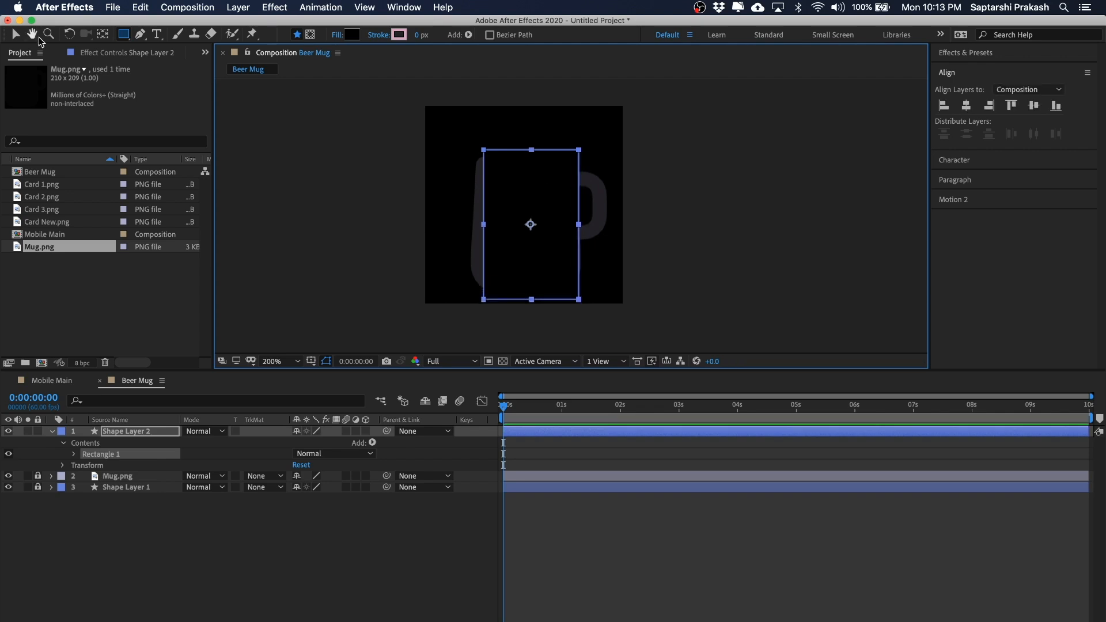
click(15, 34)
click(526, 197)
drag(550, 202, 545, 203)
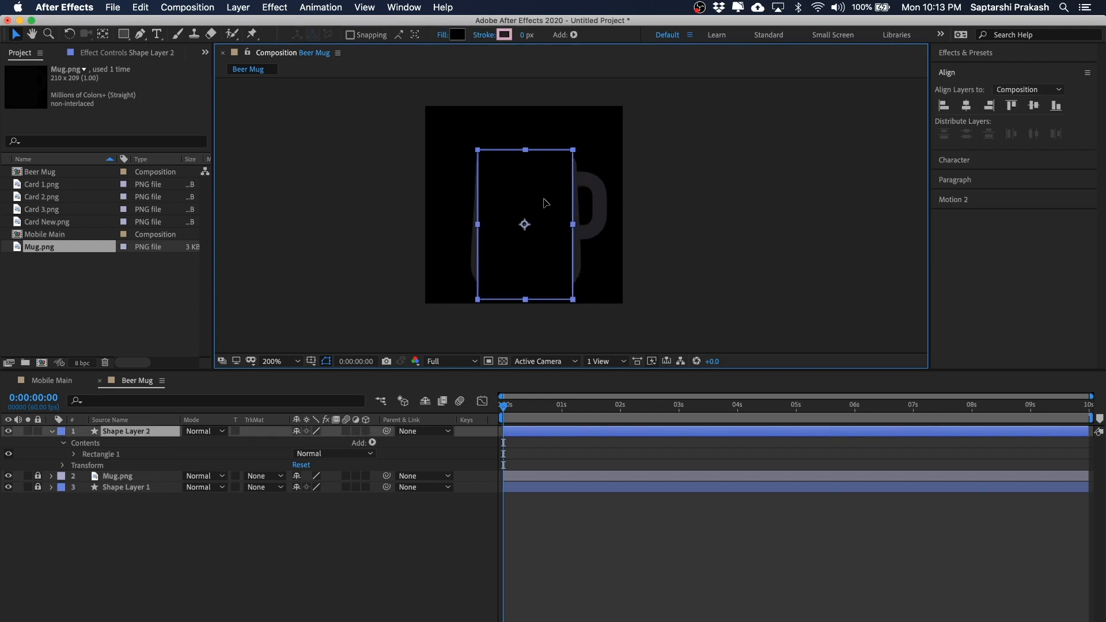
Set the new rectangle's fill colour to yellow, E2C62F
click(458, 34)
drag(838, 275, 838, 283)
click(785, 155)
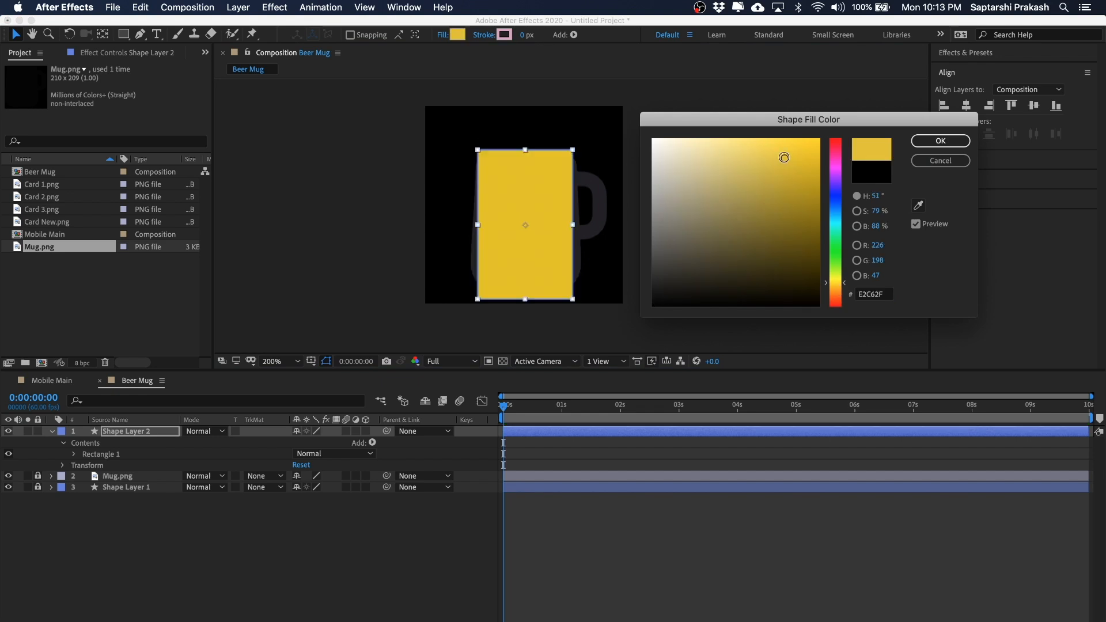
click(940, 141)
Nudge the yellow rectangle slightly right to centre it between the sides of the mug body
key(period)
key(h)
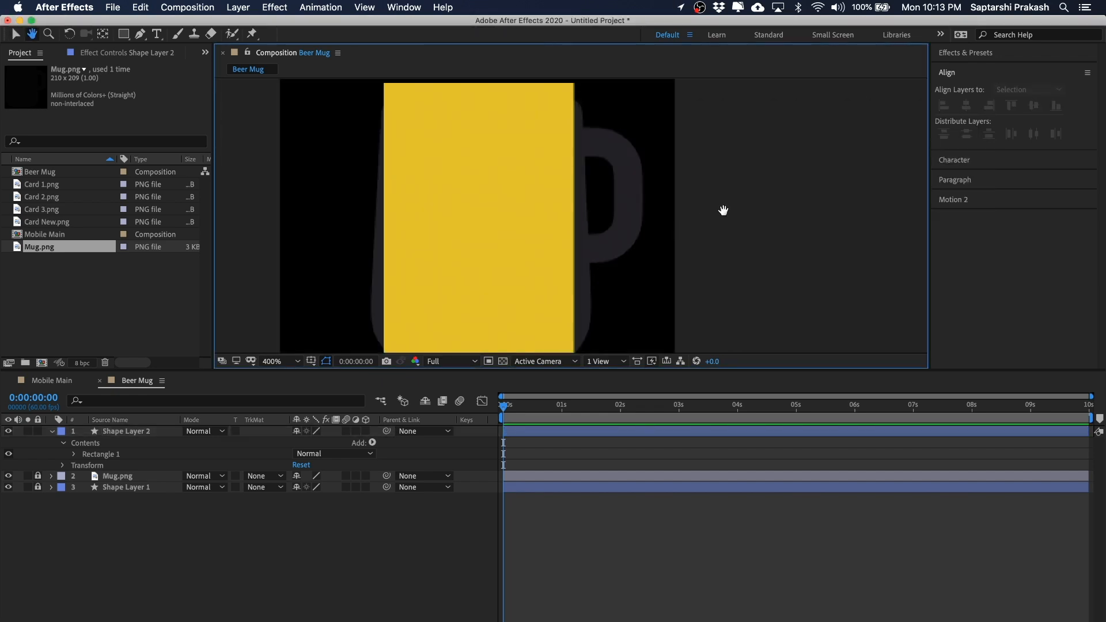
key(comma)
key(period)
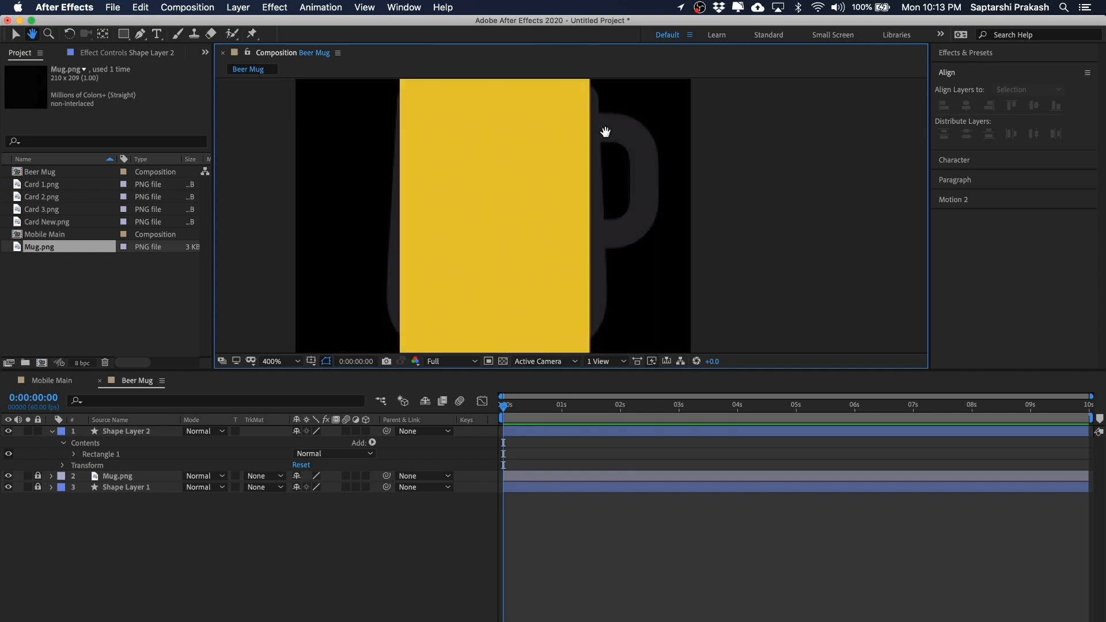
key(v)
click(516, 178)
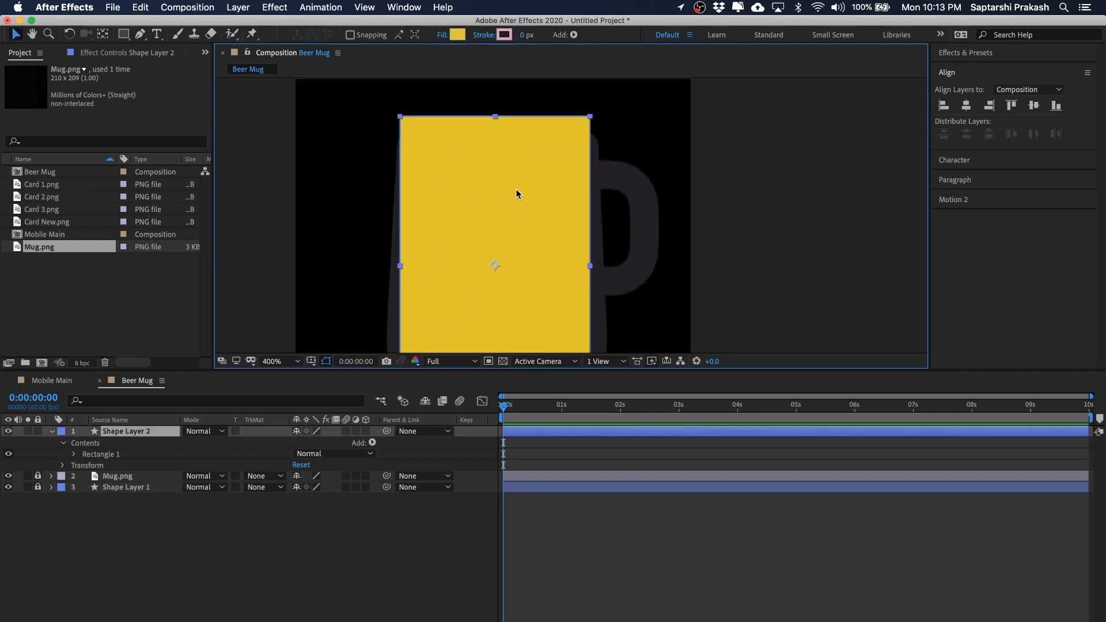
key(Right)
key(Right)
key(Left)
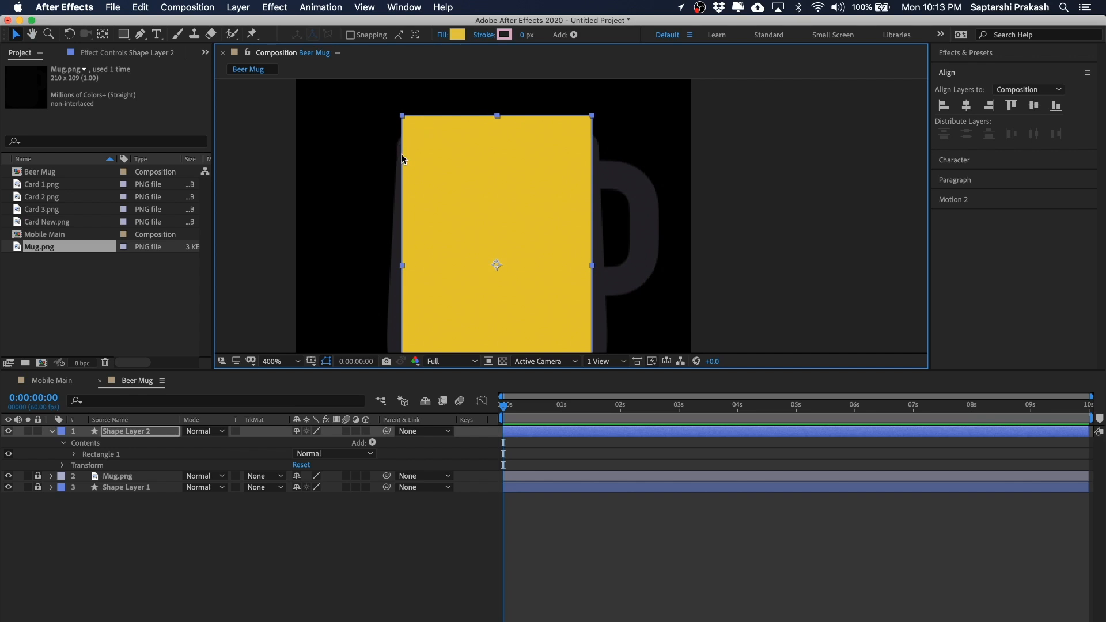
Move the yellow rectangle up so its lower edge sits just above the mug's base, and fine-tune its vertical position
key(h)
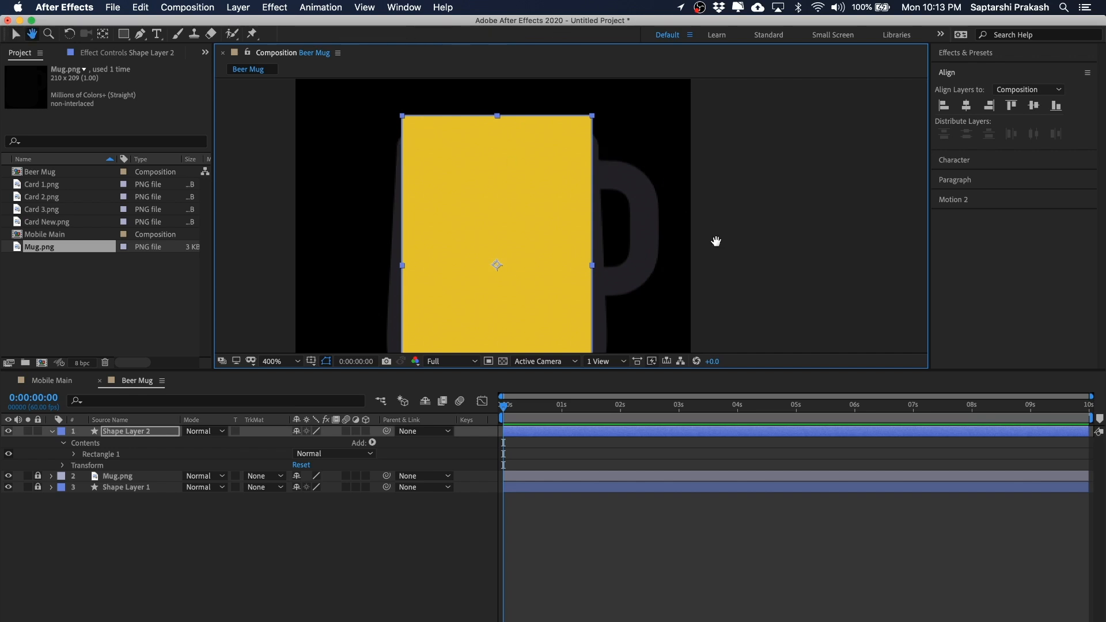
drag(716, 239, 714, 154)
key(v)
drag(507, 267, 507, 237)
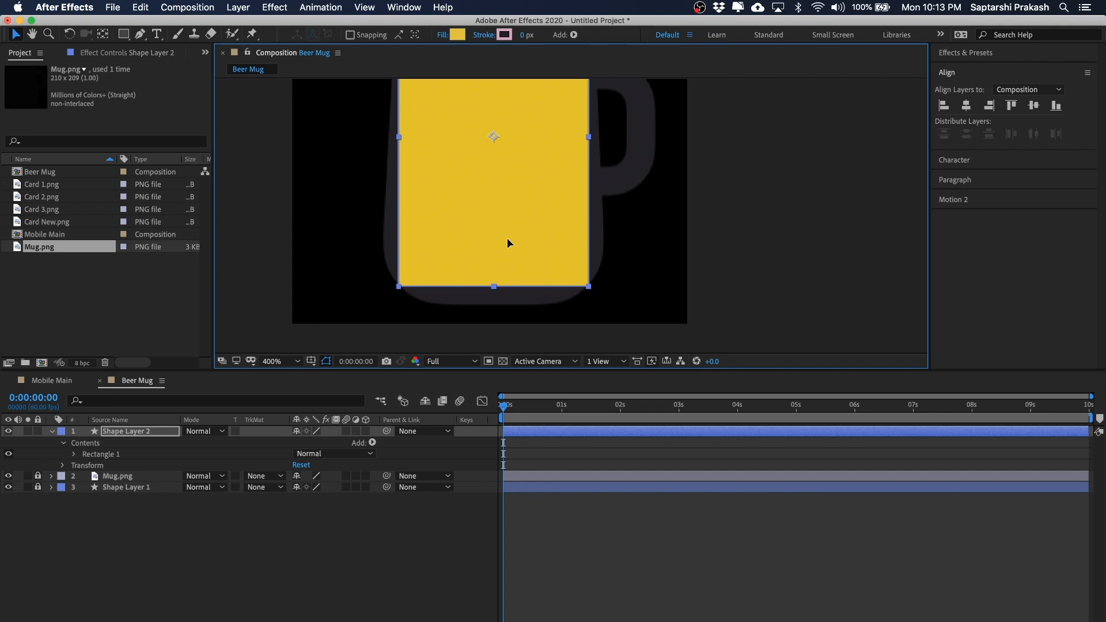
key(Down)
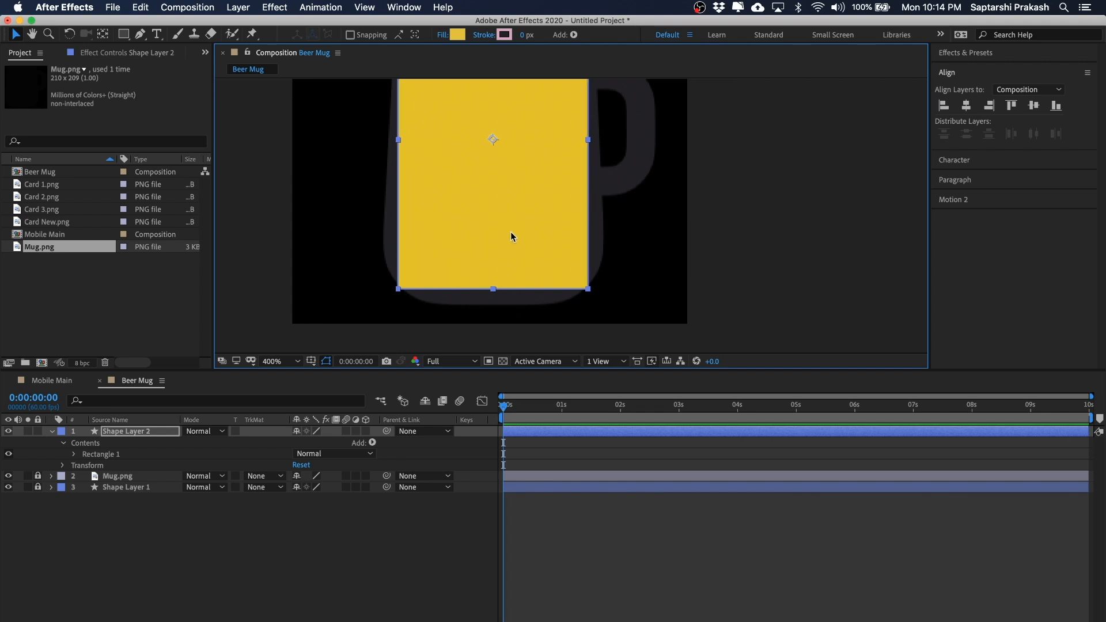
Set the yellow rectangle's corner roundness to 36 in its rectangle path properties
click(697, 202)
click(432, 276)
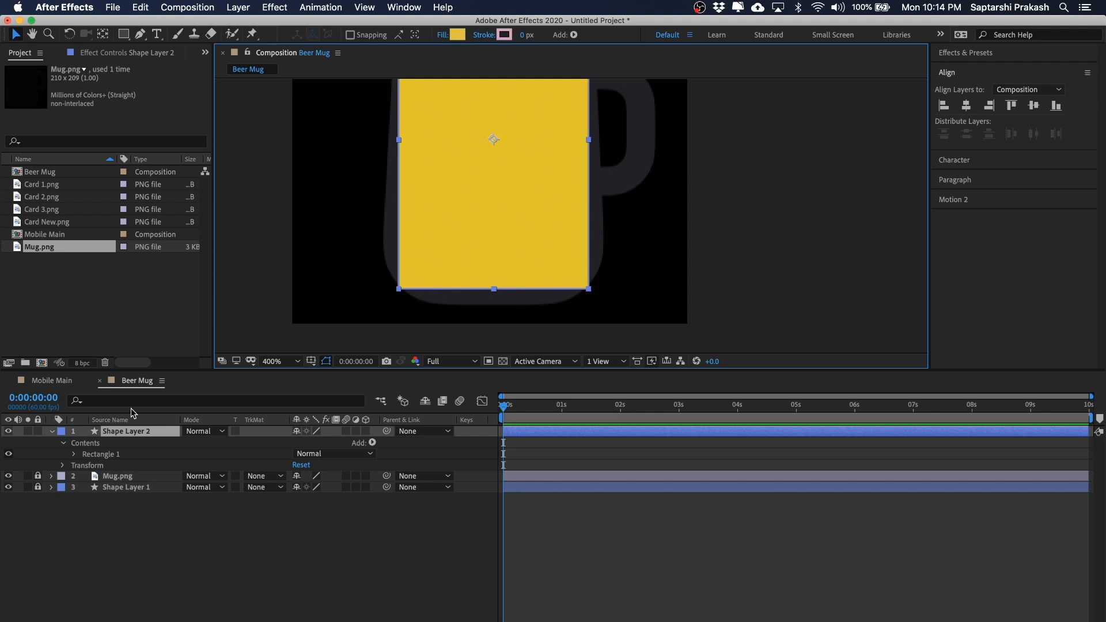
click(75, 454)
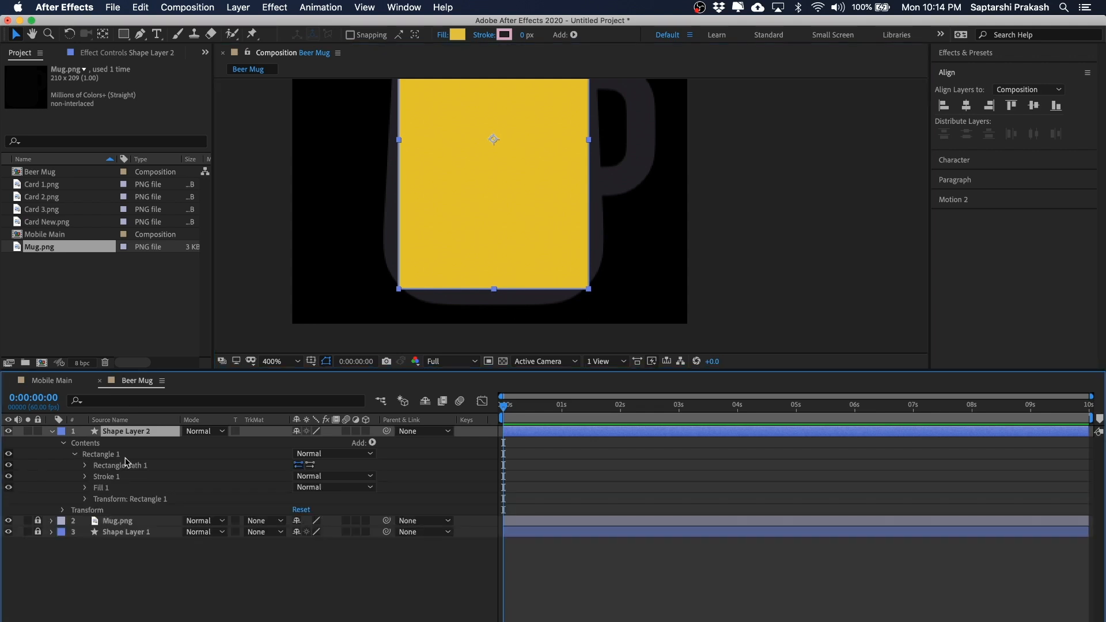
click(86, 466)
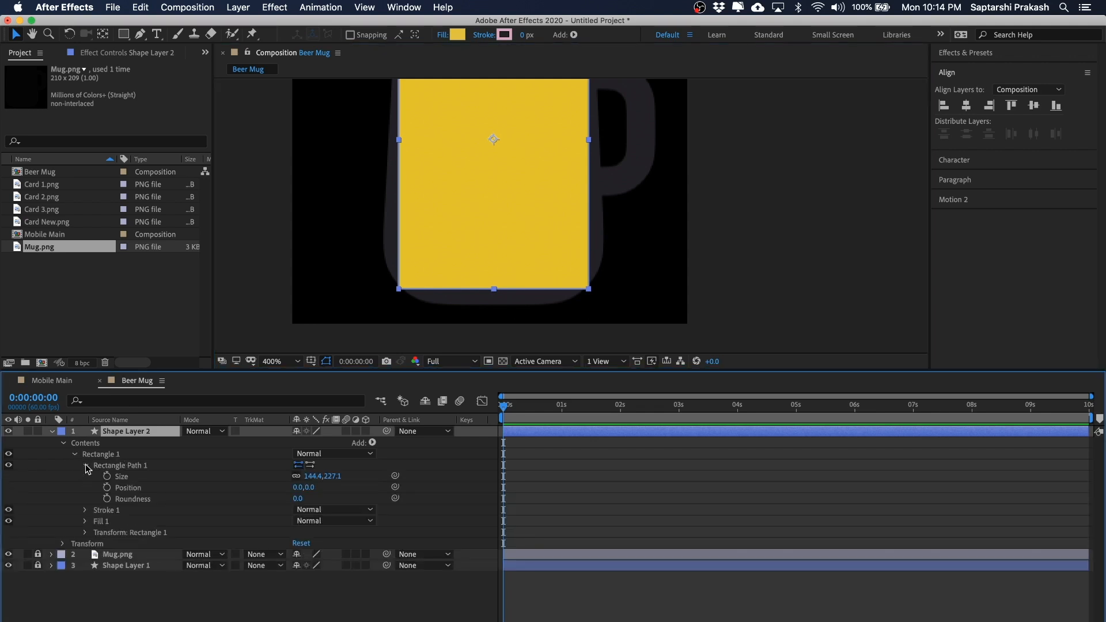
drag(297, 498, 318, 496)
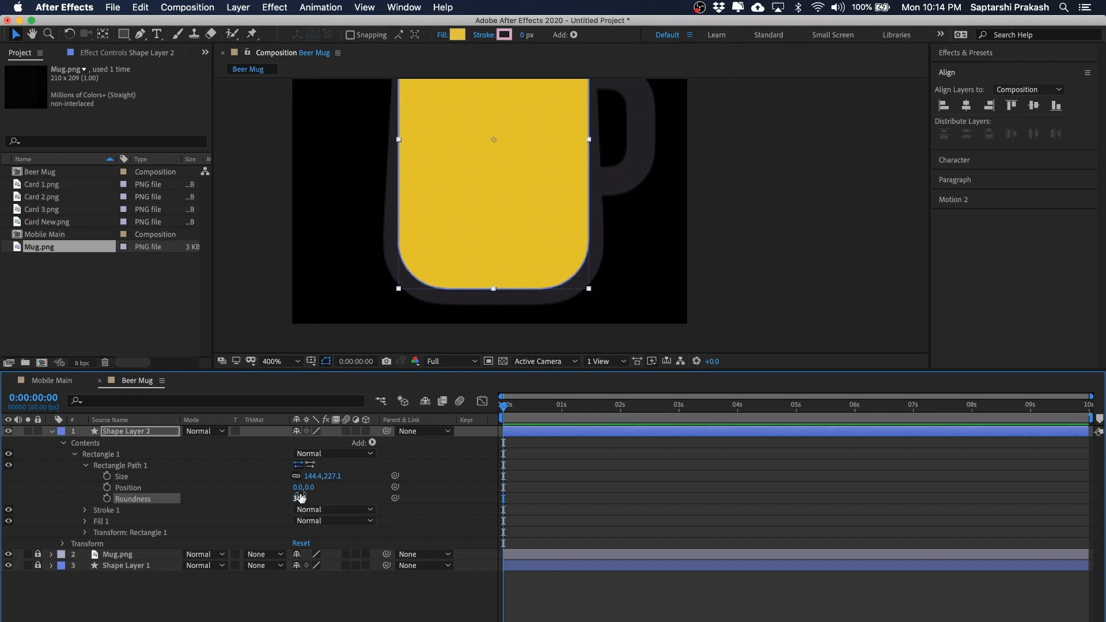
click(348, 602)
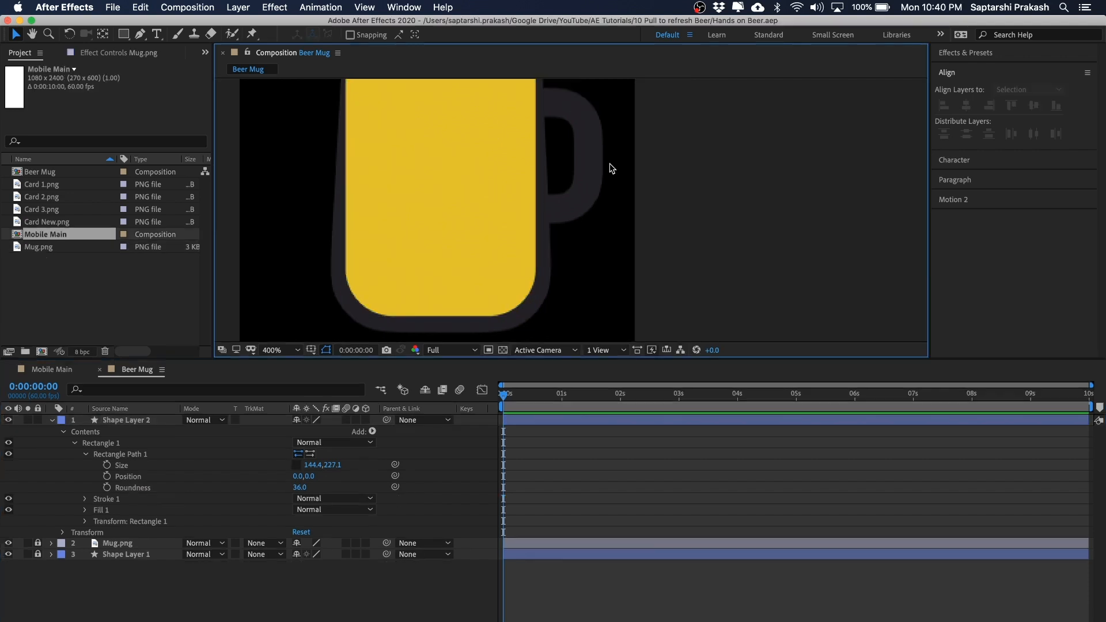
scroll(611, 169, down, 2)
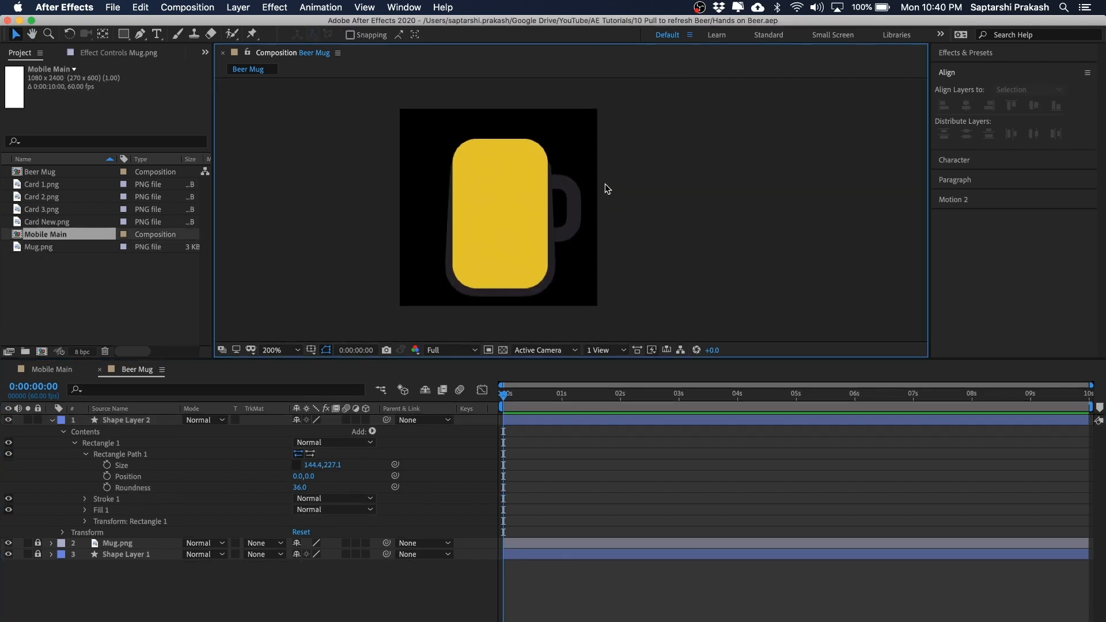
click(487, 194)
key(.)
key(space)
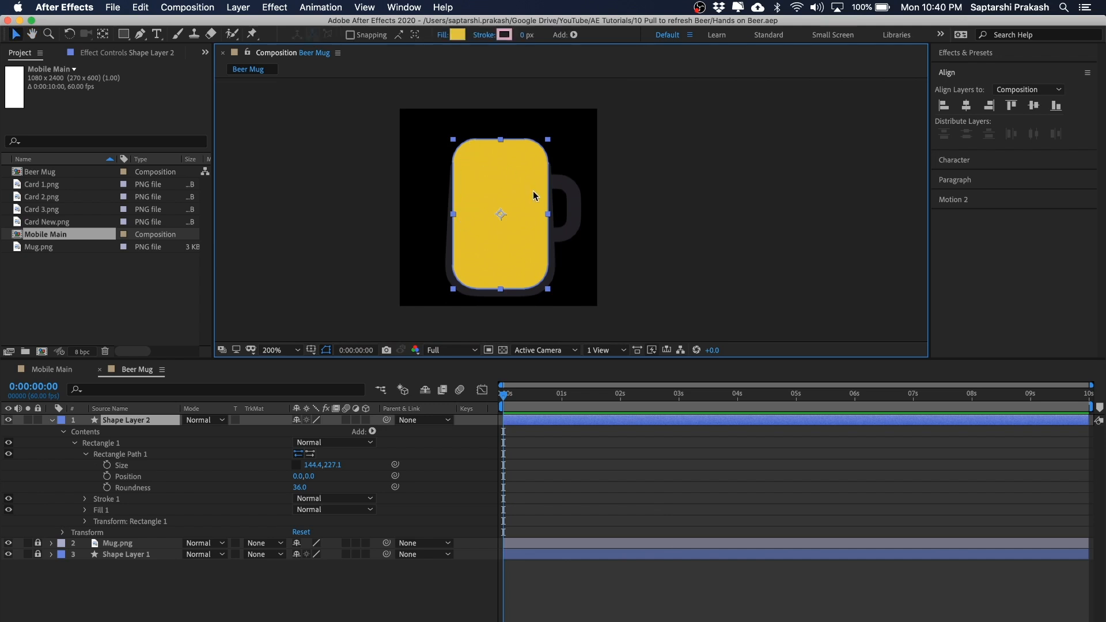
click(628, 148)
click(61, 454)
click(63, 431)
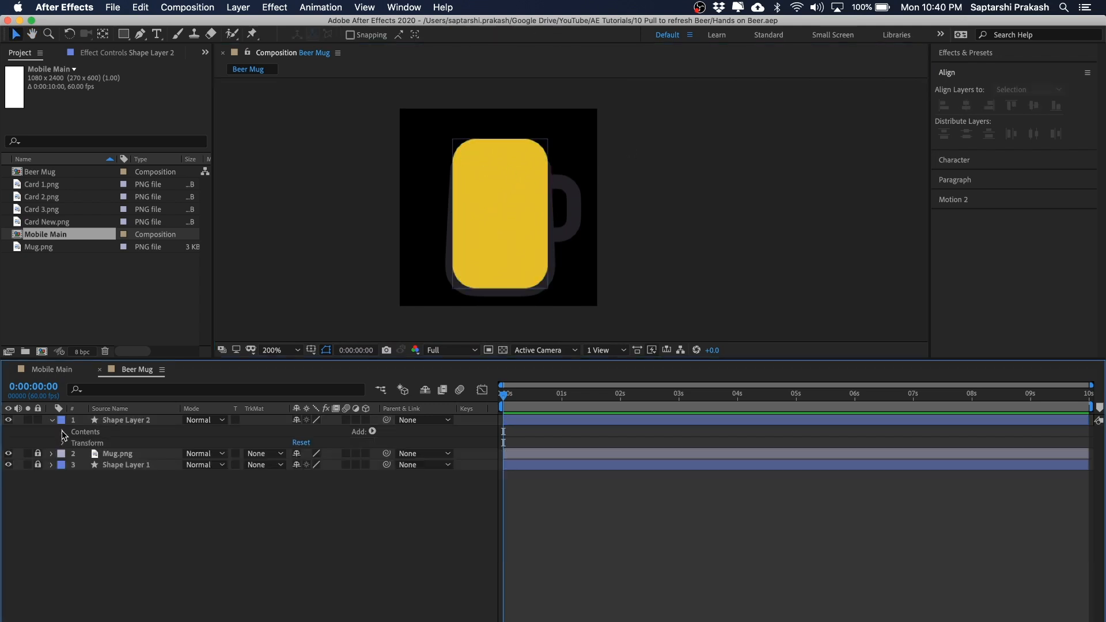
Convert the yellow rounded rectangle's path to a Bezier path
click(519, 199)
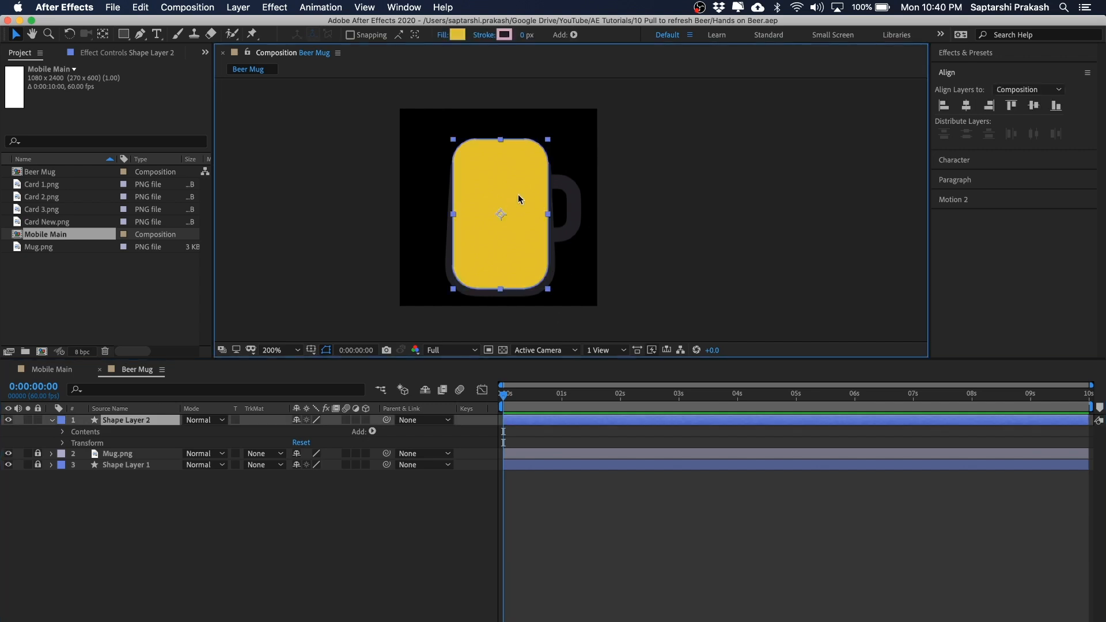
click(63, 432)
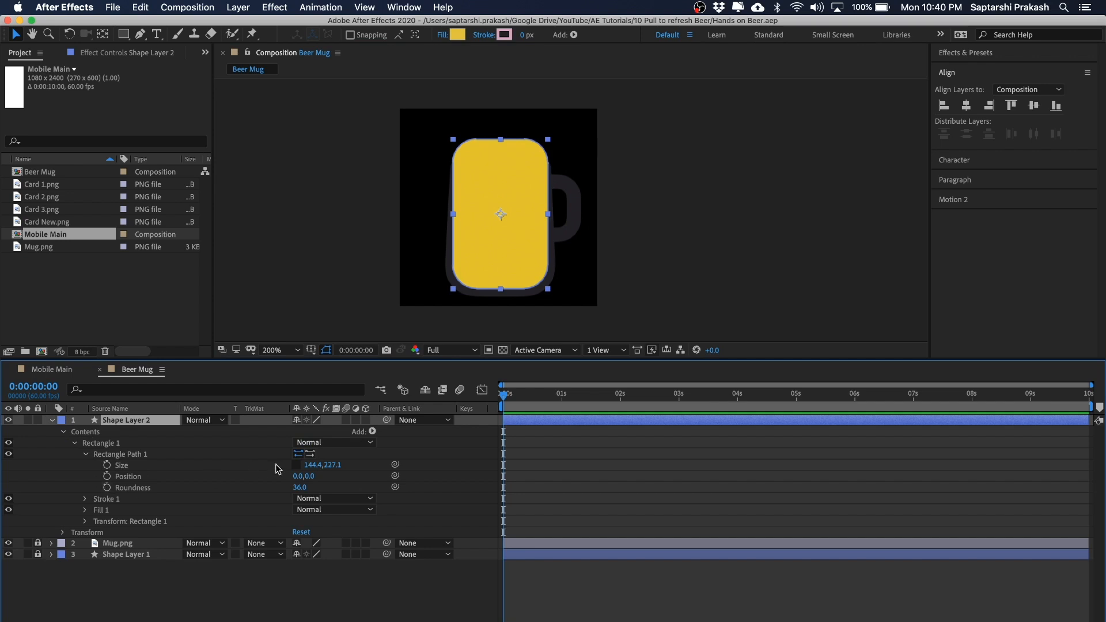
click(86, 456)
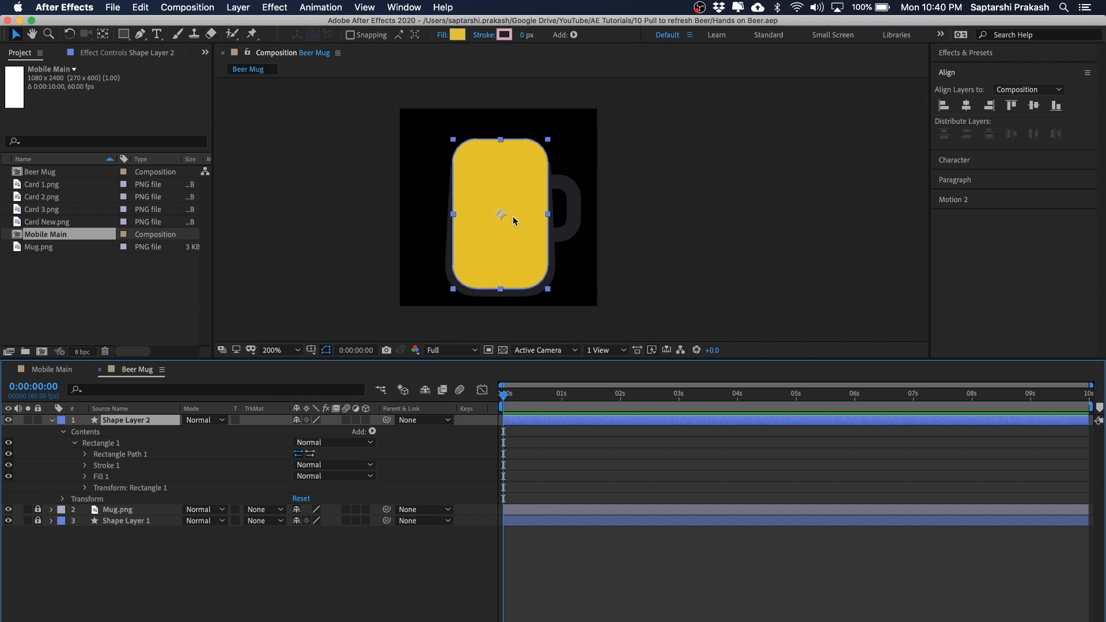
click(118, 455)
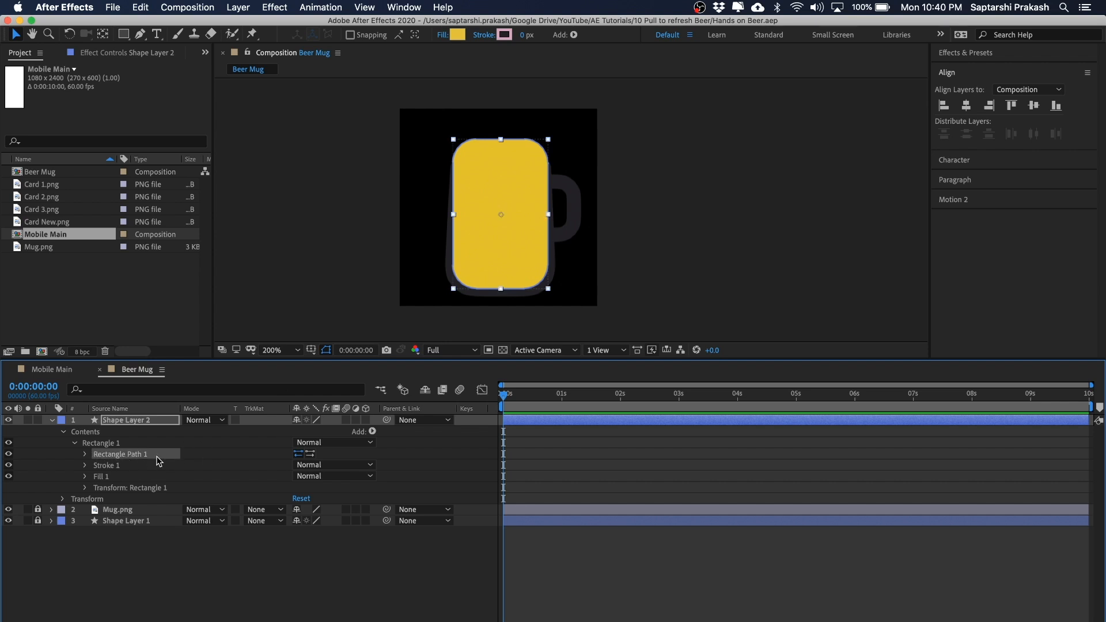
right_click(124, 454)
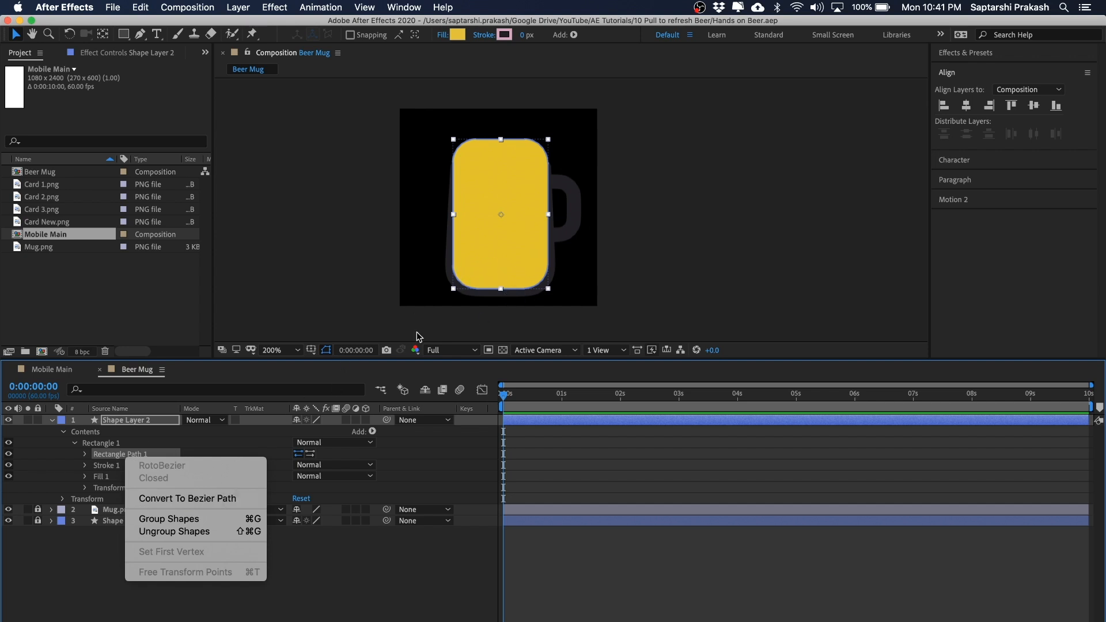
click(183, 499)
Expand the converted path inside the rectangle's contents and select it for editing its points
key(period)
key(h)
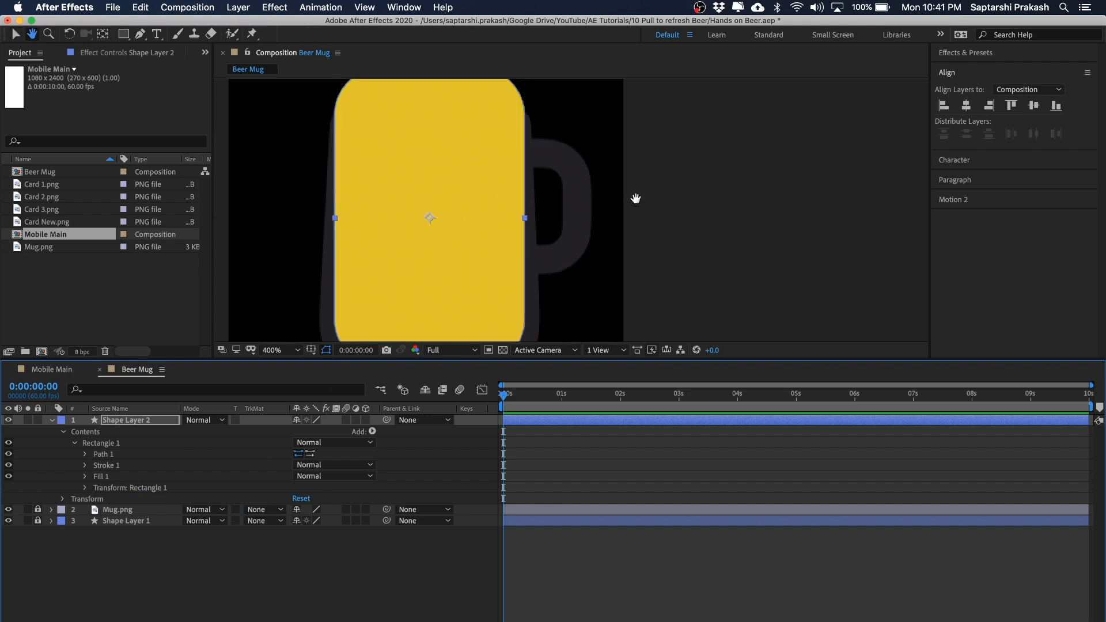
drag(636, 198, 666, 144)
key(v)
click(87, 453)
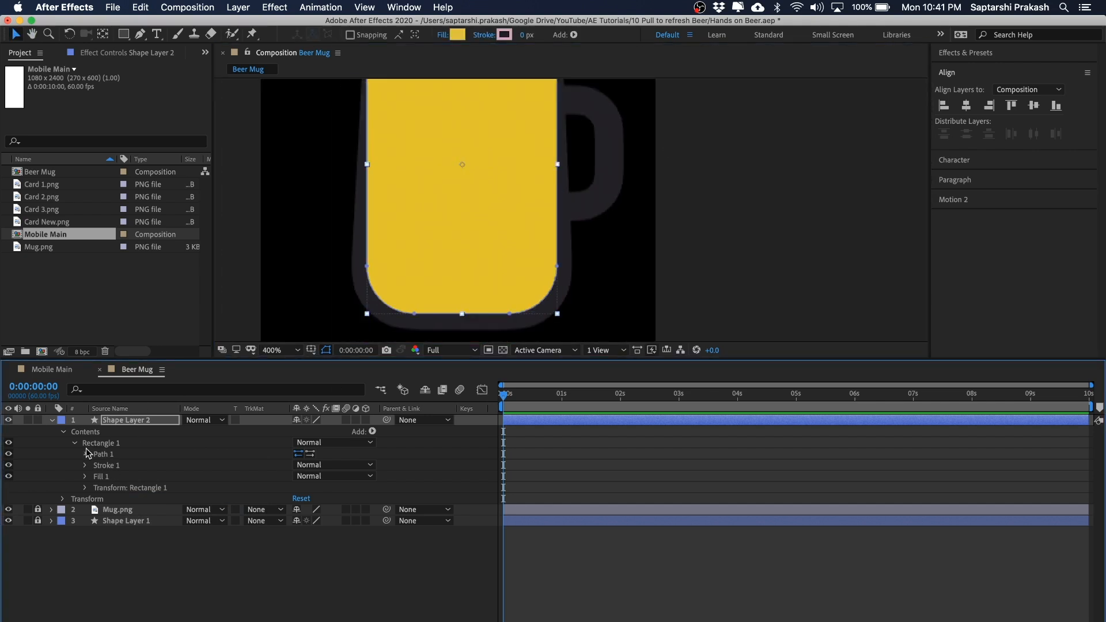
click(85, 454)
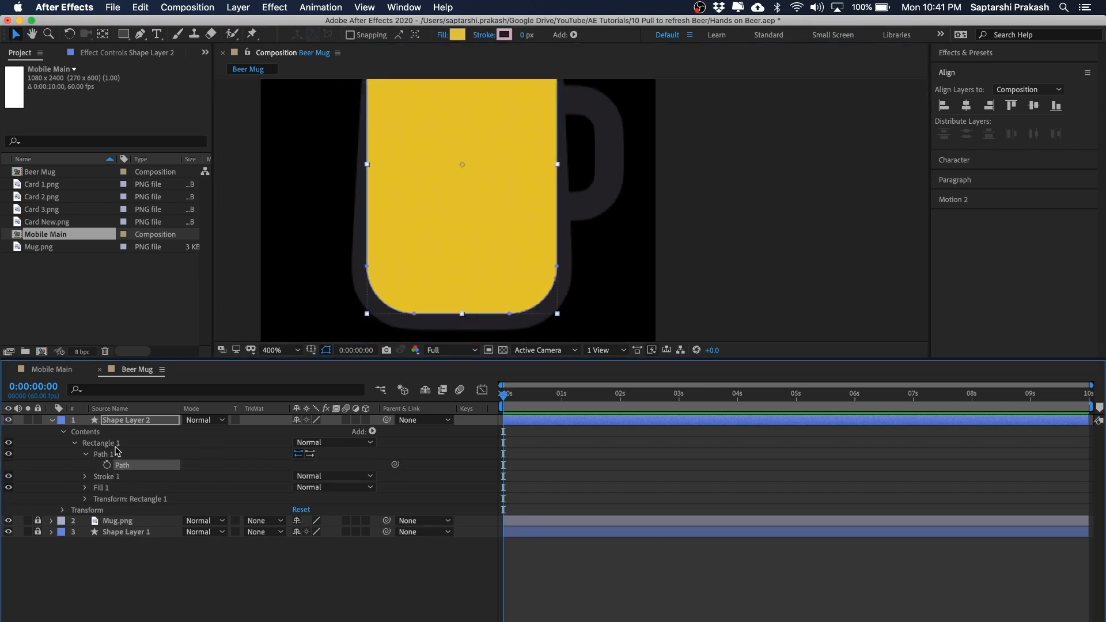
click(85, 454)
click(85, 455)
Select the two points of the beer shape's upper-left rounded corner and nudge them right to follow the mug's taper
scroll(611, 231, up, 3)
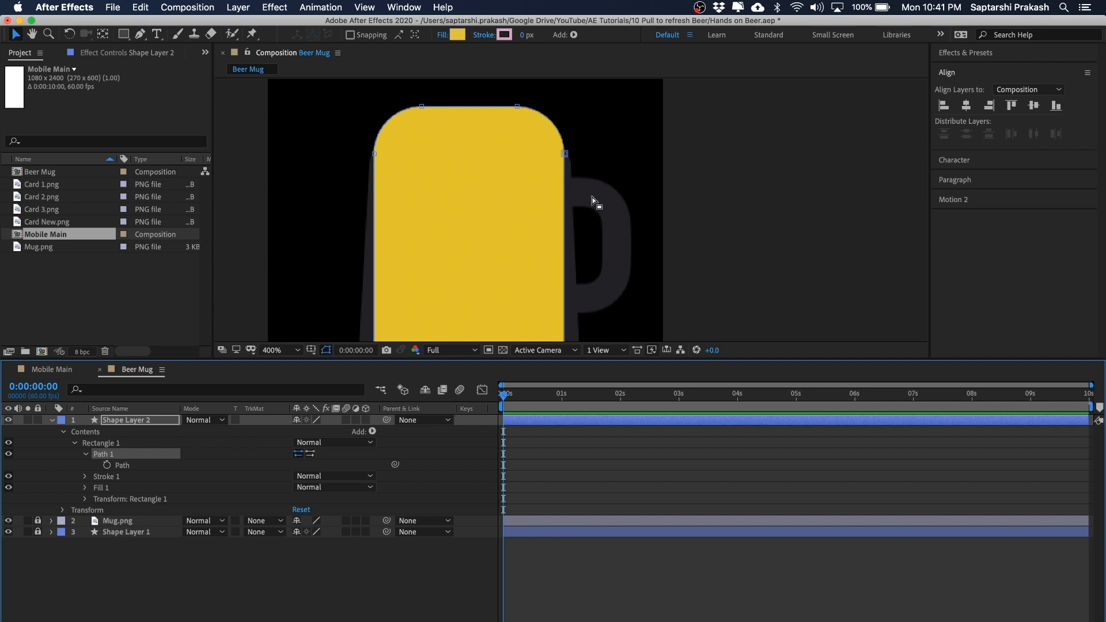
click(14, 35)
drag(444, 89, 330, 203)
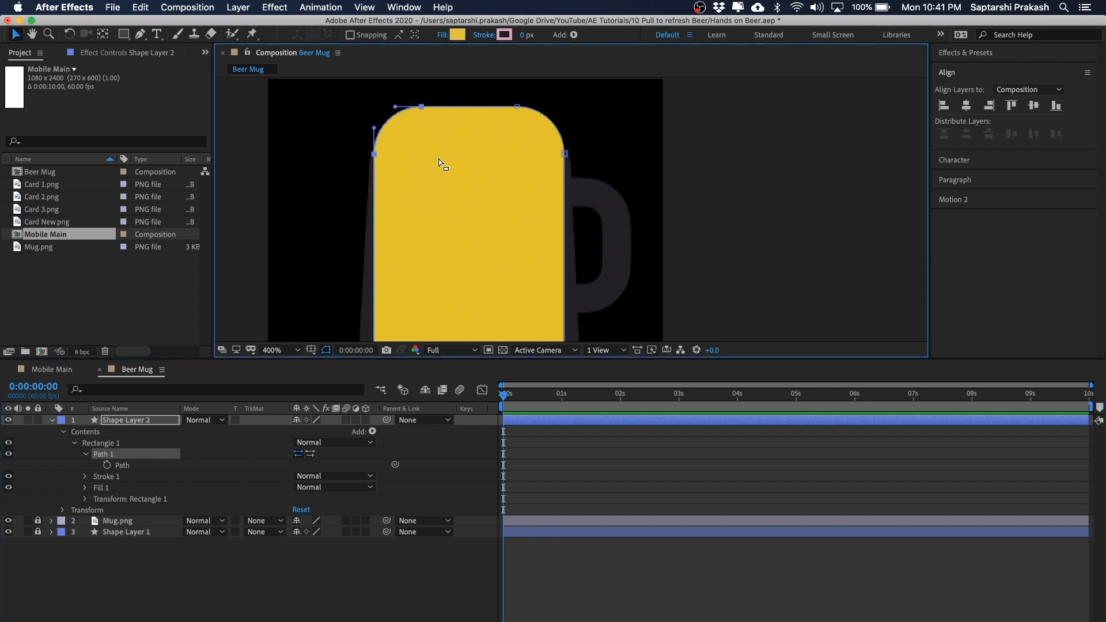
drag(440, 85, 333, 188)
key(Right)
key(Right)
key(Right)
key(Right)
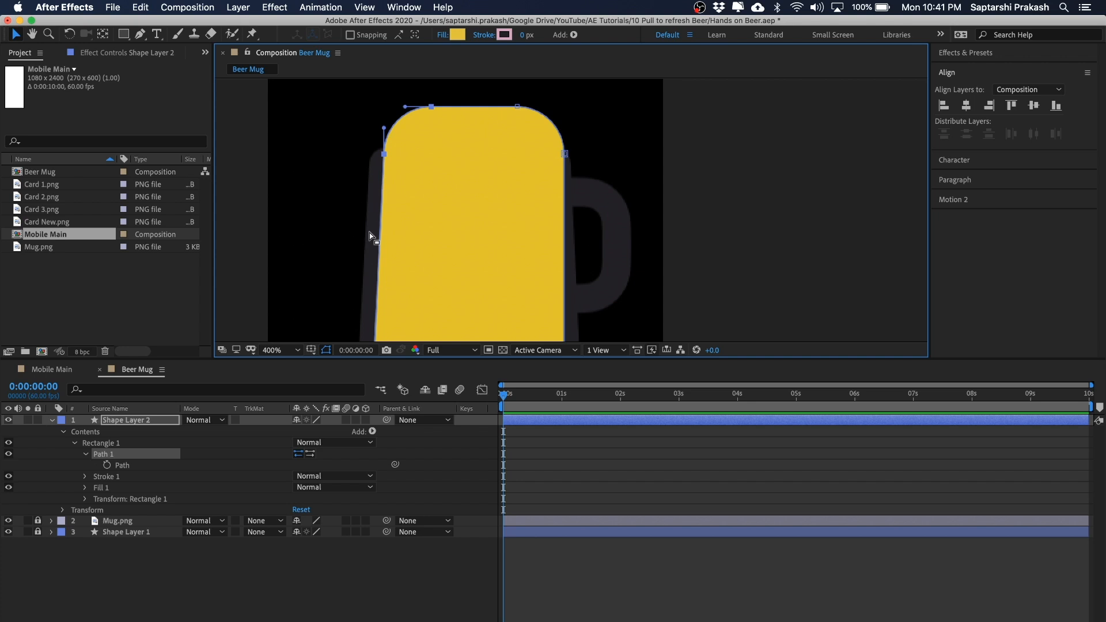
Select the two points of the beer shape's upper-right rounded corner and nudge them left to follow the mug's taper
drag(579, 89, 444, 229)
key(Left)
key(Left)
key(Left)
key(Left)
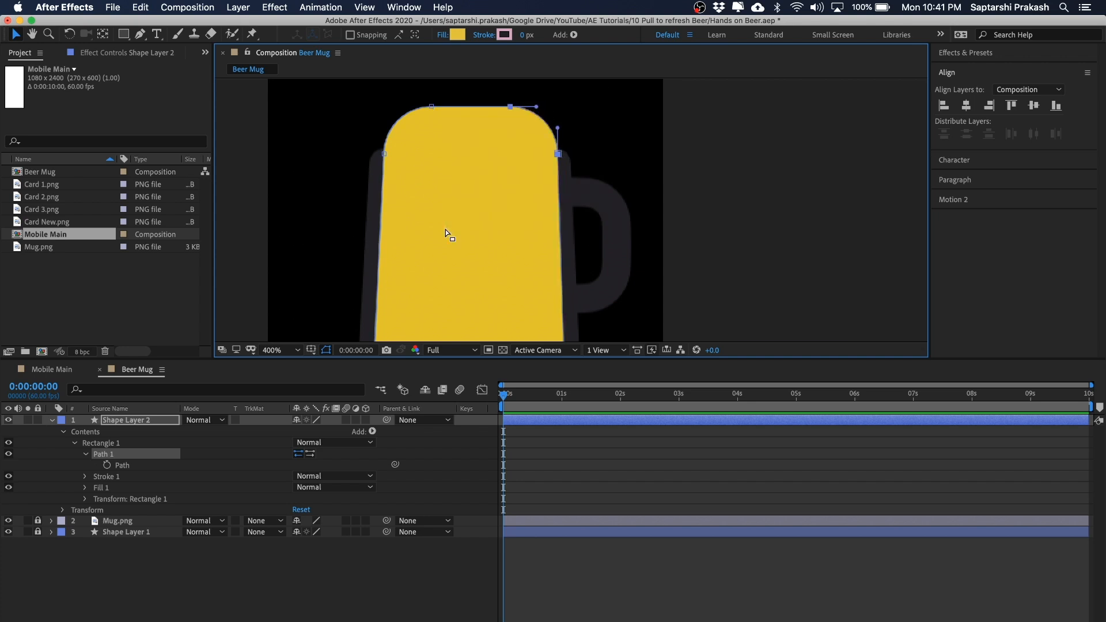
Select all four upper corner points of the beer shape and nudge them slightly up
key(h)
drag(596, 169, 636, 286)
drag(596, 93, 407, 198)
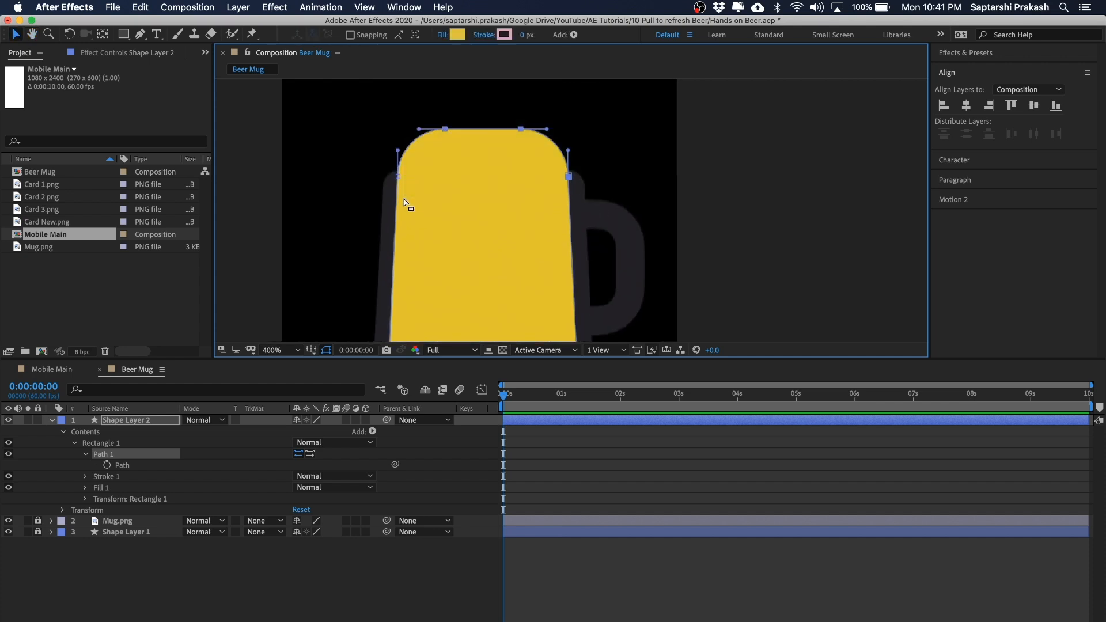
drag(592, 111, 357, 203)
key(Up)
key(Up)
key(Up)
key(Up)
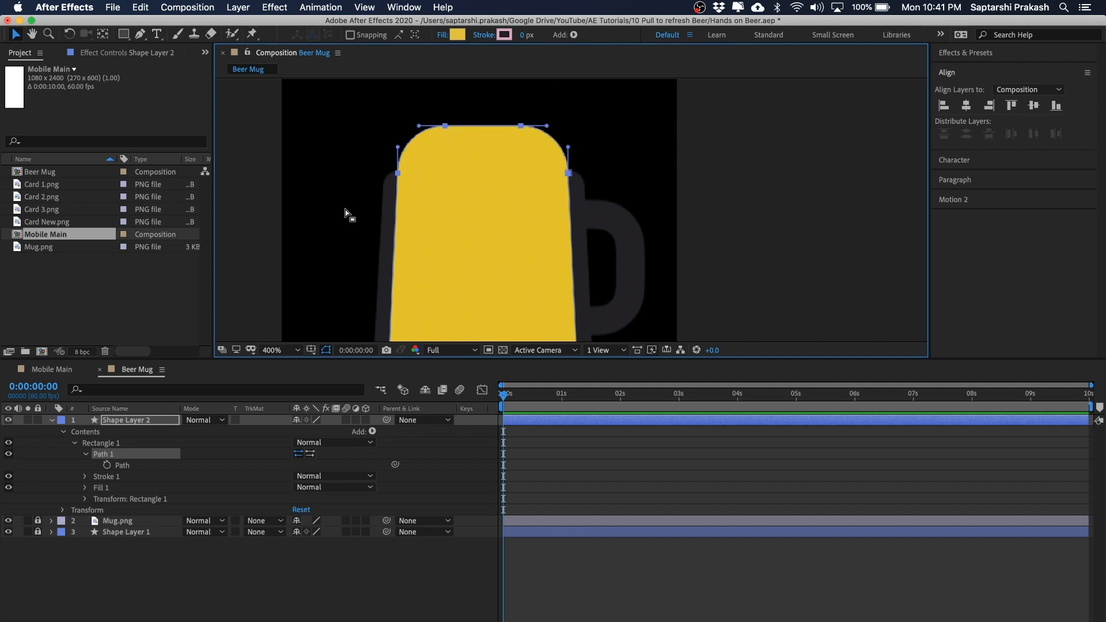
Collapse the tapered beer shape layer's properties and leave the layer deselected
click(782, 156)
mouse_move(783, 157)
mouse_down()
mouse_move(766, 157)
mouse_move(779, 114)
mouse_move(765, 155)
mouse_up()
key(comma)
key(v)
click(518, 186)
click(709, 153)
click(551, 214)
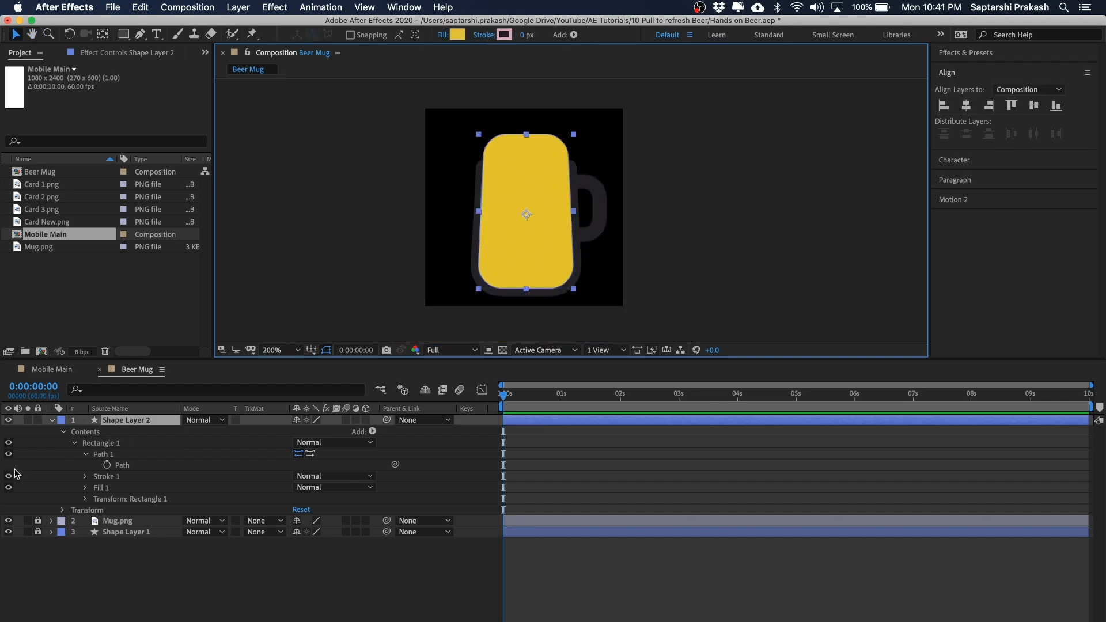
click(52, 420)
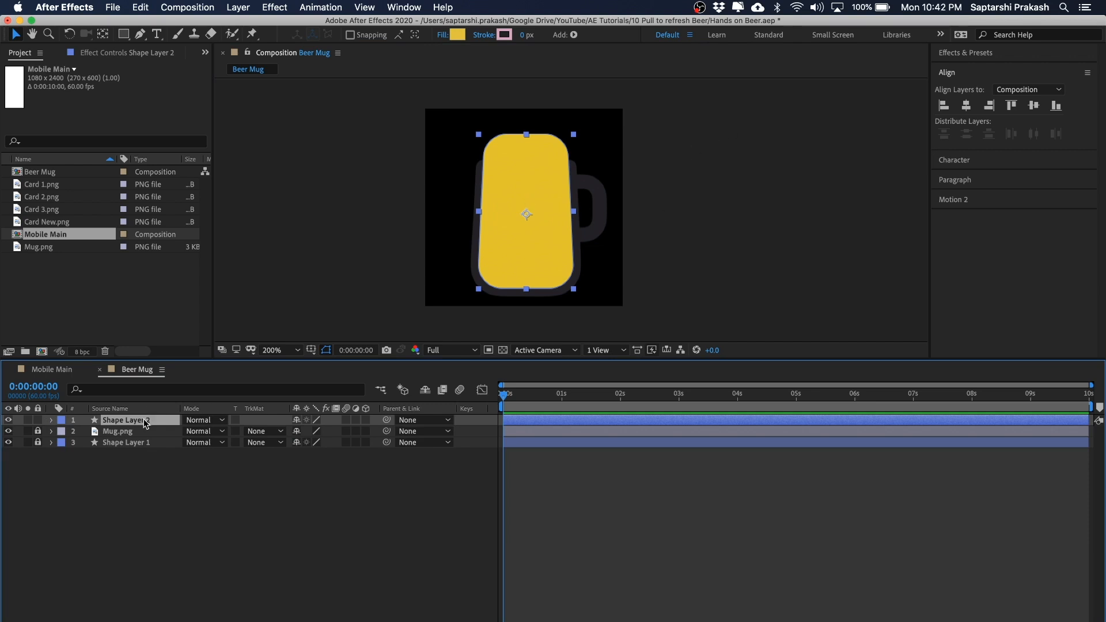
click(734, 154)
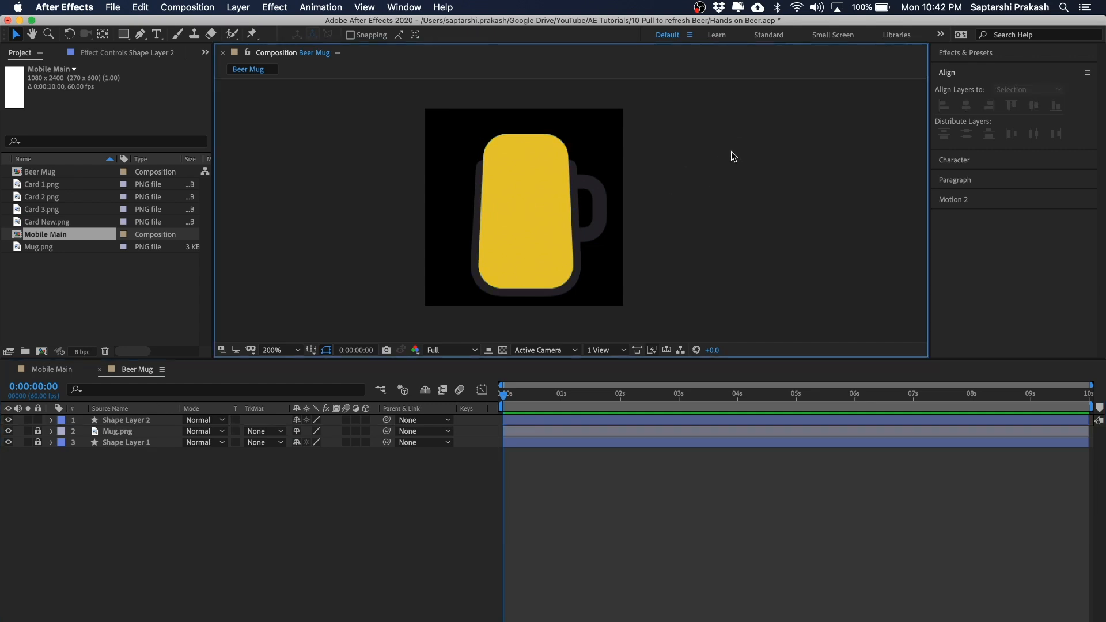
Draw a plain yellow rectangle without stroke as a new shape layer, covering the mug's body from just above its rim to below its base
click(122, 35)
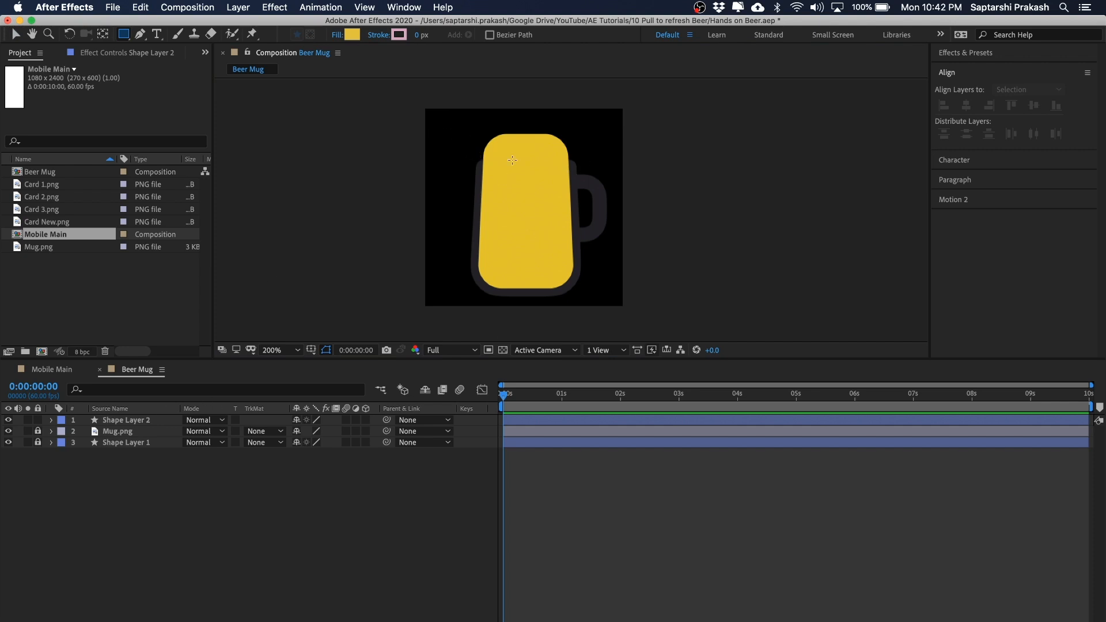
mouse_move(475, 153)
mouse_down()
mouse_move(556, 212)
mouse_move(586, 308)
mouse_move(577, 299)
mouse_up()
click(16, 34)
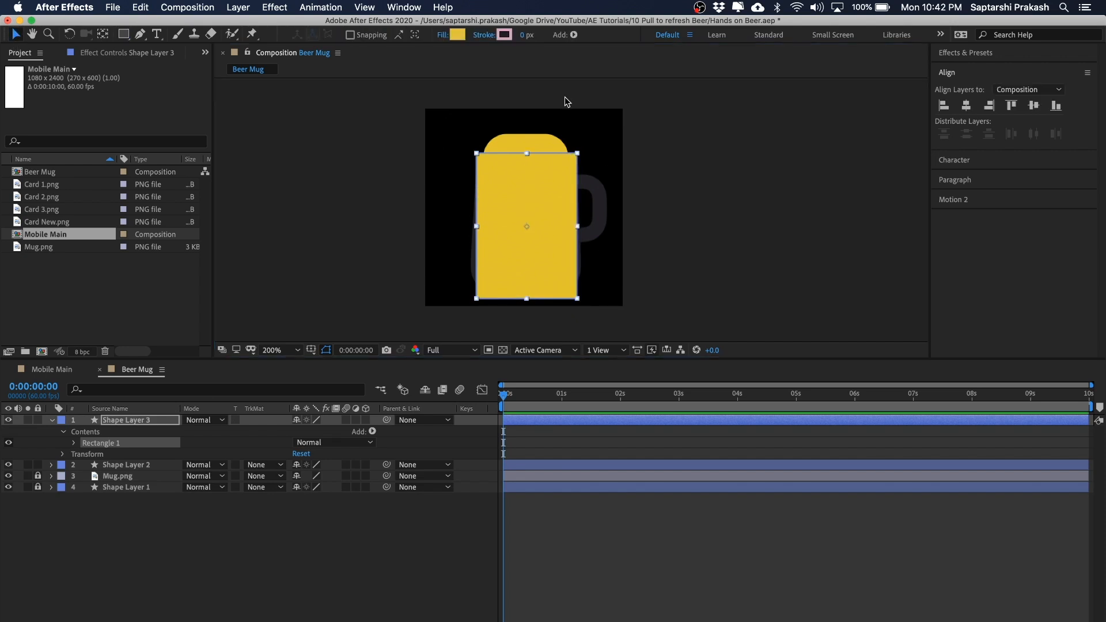
click(694, 161)
click(525, 198)
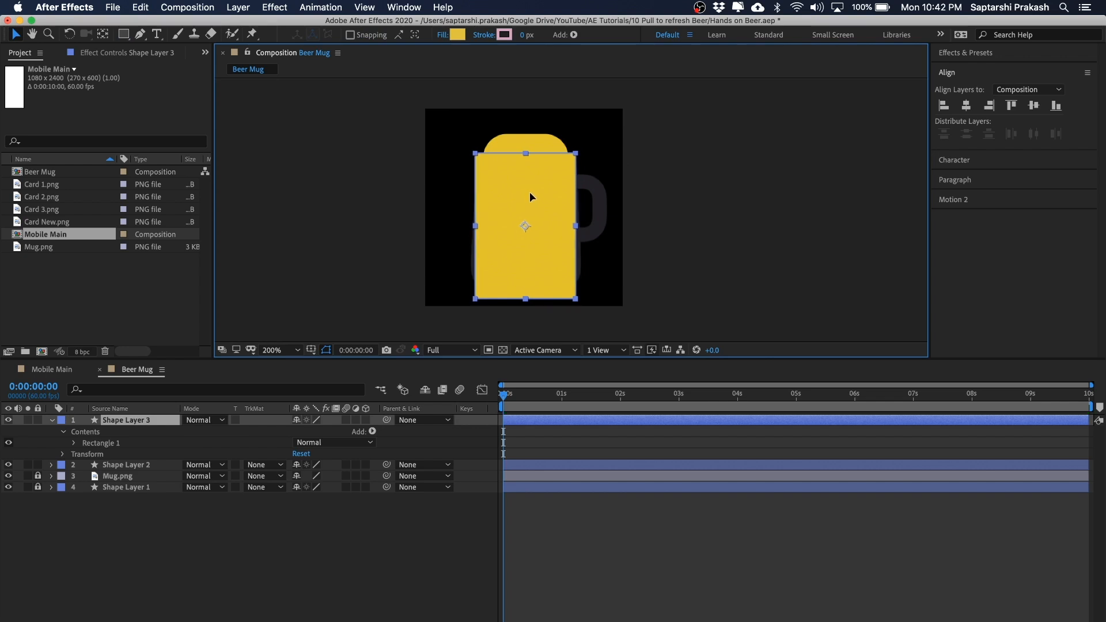
click(678, 181)
Rename the new rectangle's layer as Beer
click(508, 208)
click(141, 419)
key(Return)
text(Beer)
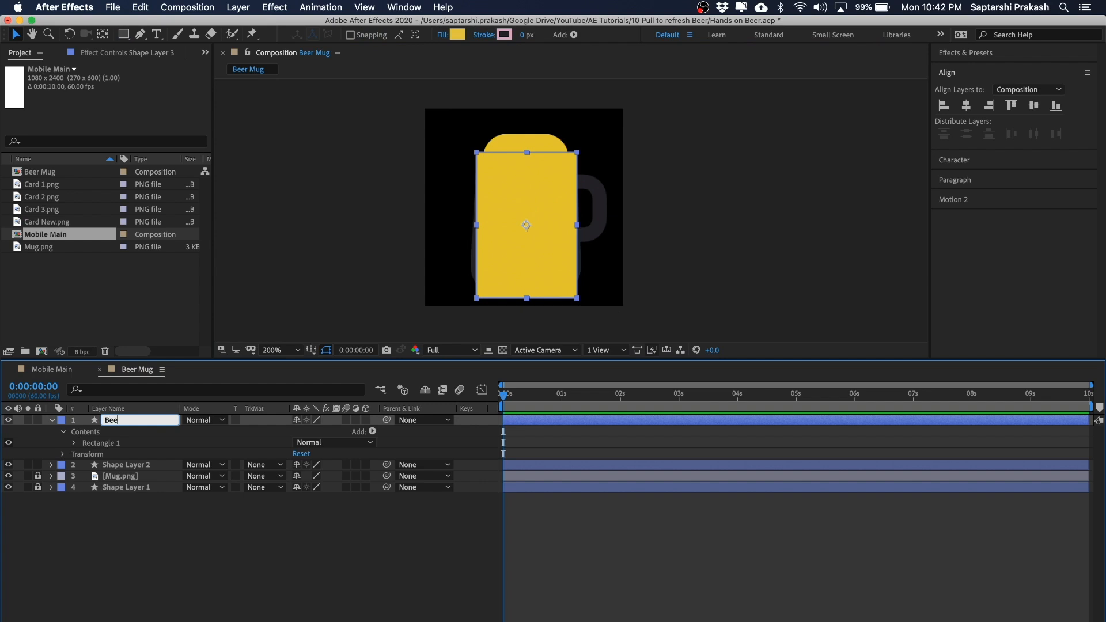
key(Return)
Rename the tapered rounded shape's layer as Beer Mask
click(116, 464)
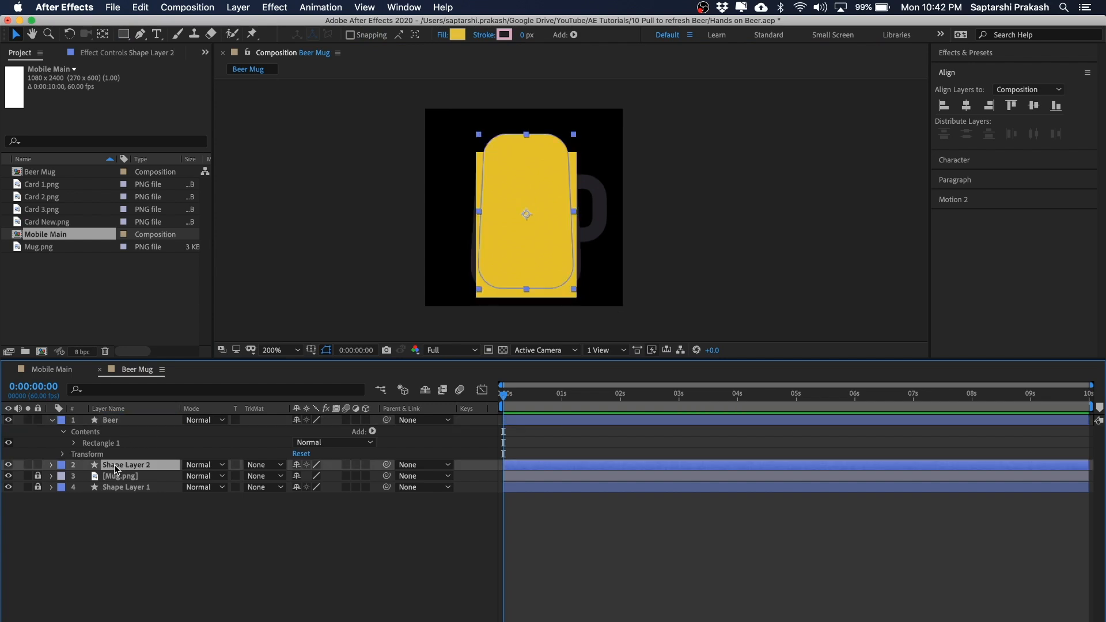
key(Return)
text(B)
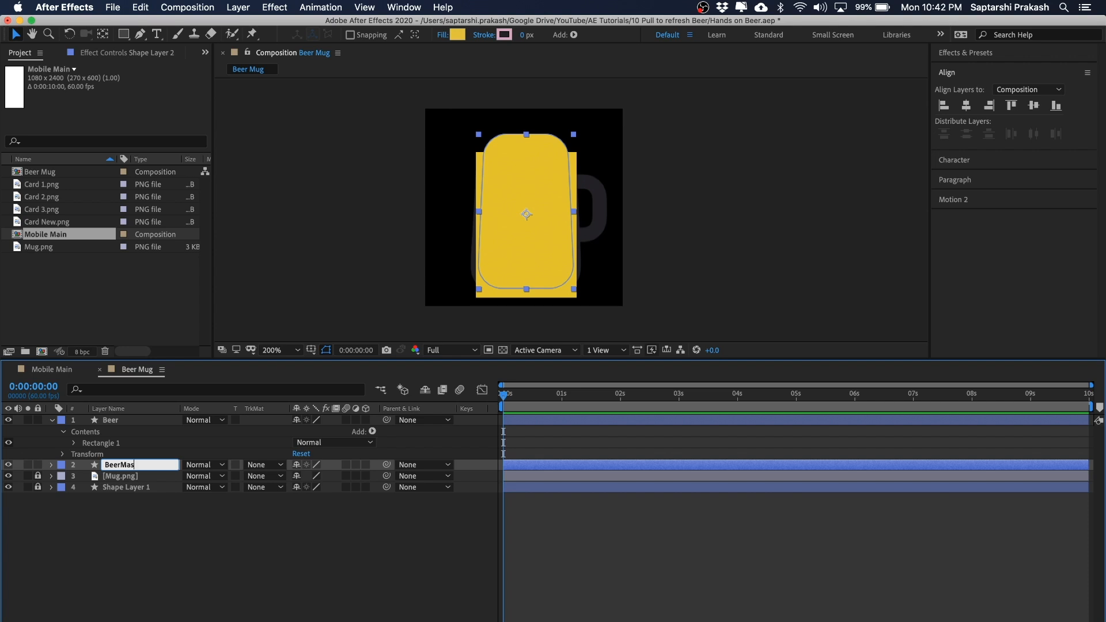
text(eer Mask)
key(Return)
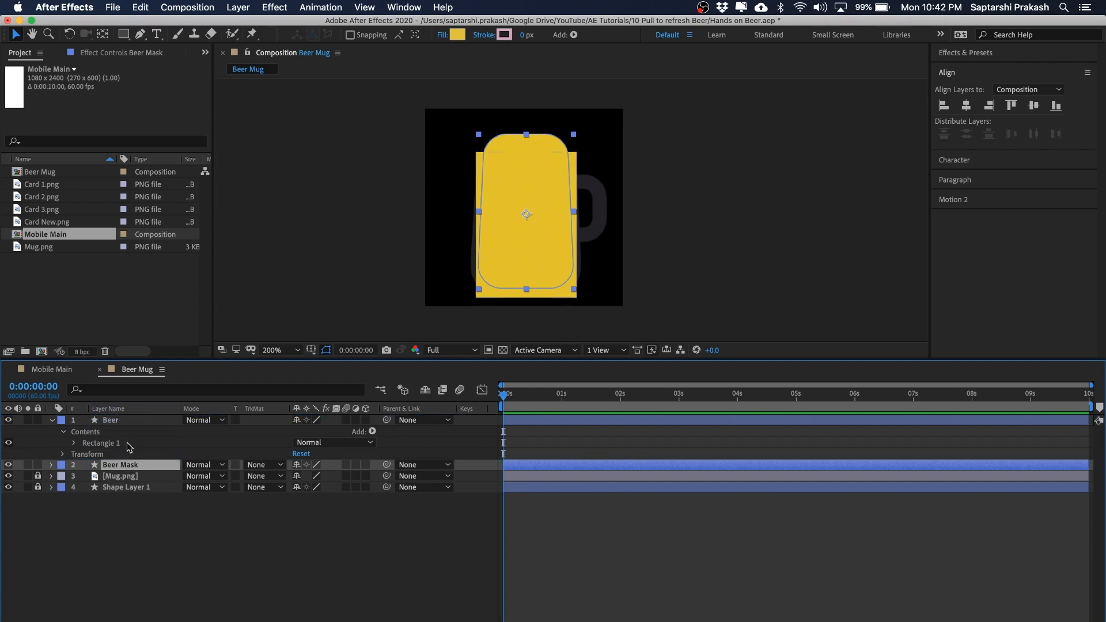
Move the Beer Mask layer above the Beer layer in the layer stack
drag(122, 468, 125, 420)
click(190, 527)
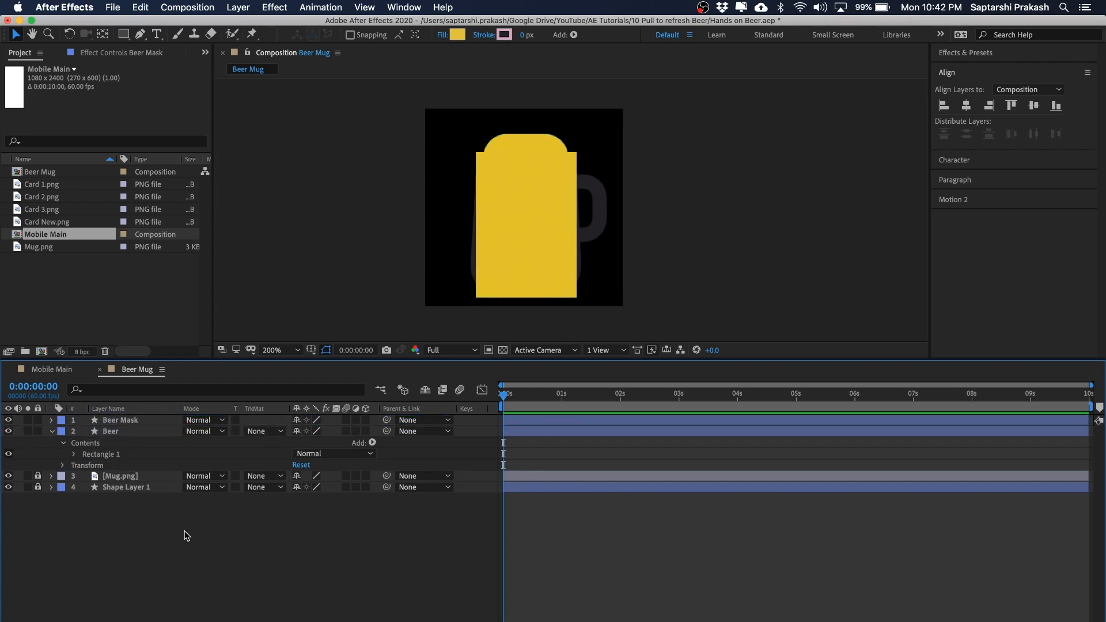
click(97, 429)
click(692, 196)
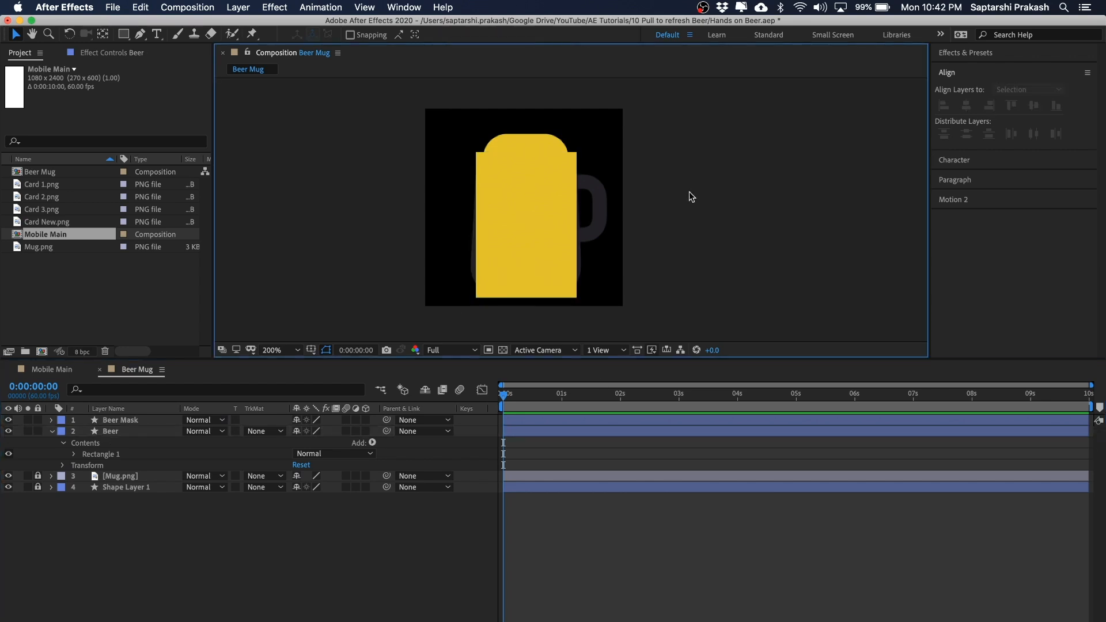
Set the Beer layer's track matte to Alpha Matte "Beer Mask"
click(129, 432)
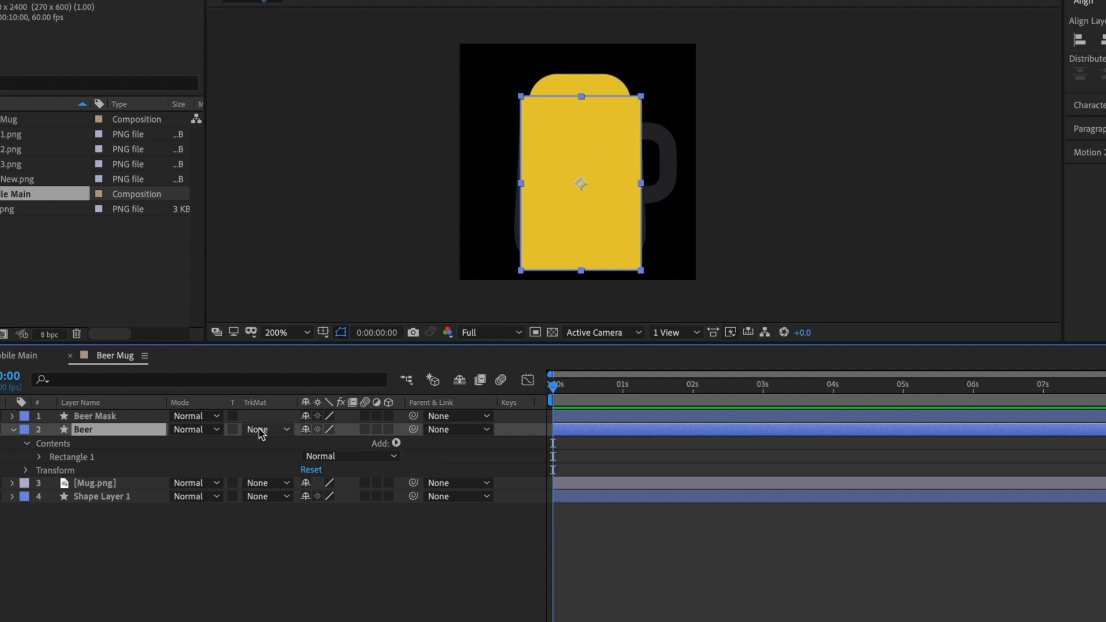
click(260, 431)
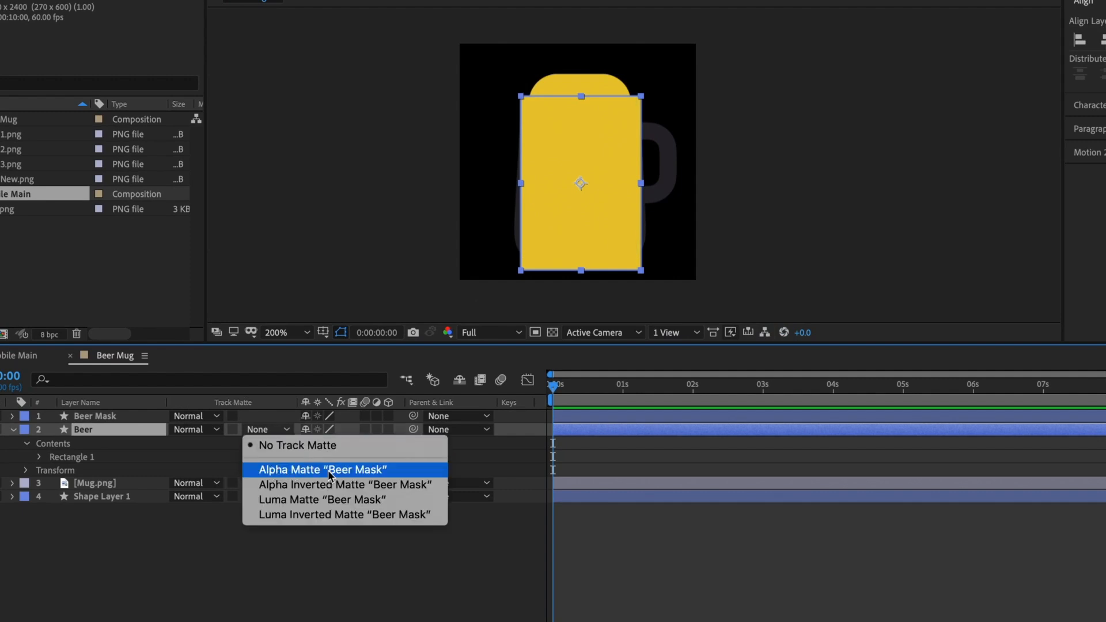
click(356, 475)
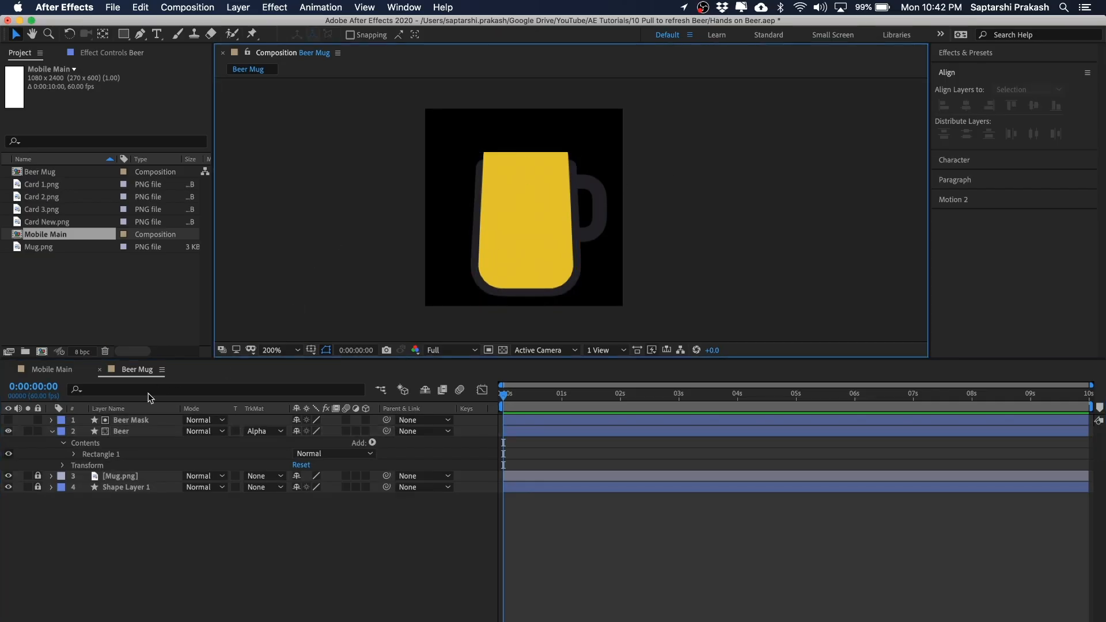
Move the Beer layer straight down until its upper edge sits just inside the mug's rim
click(123, 435)
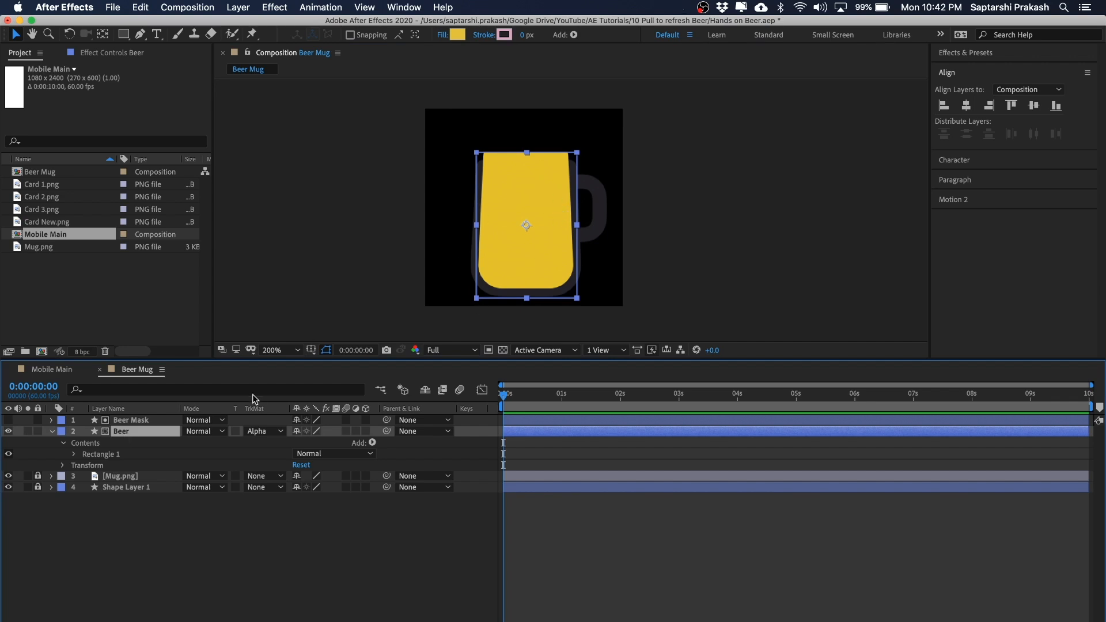
mouse_move(553, 192)
mouse_down()
mouse_move(545, 263)
mouse_move(547, 286)
mouse_move(554, 207)
mouse_move(555, 303)
mouse_move(550, 194)
mouse_up()
click(671, 175)
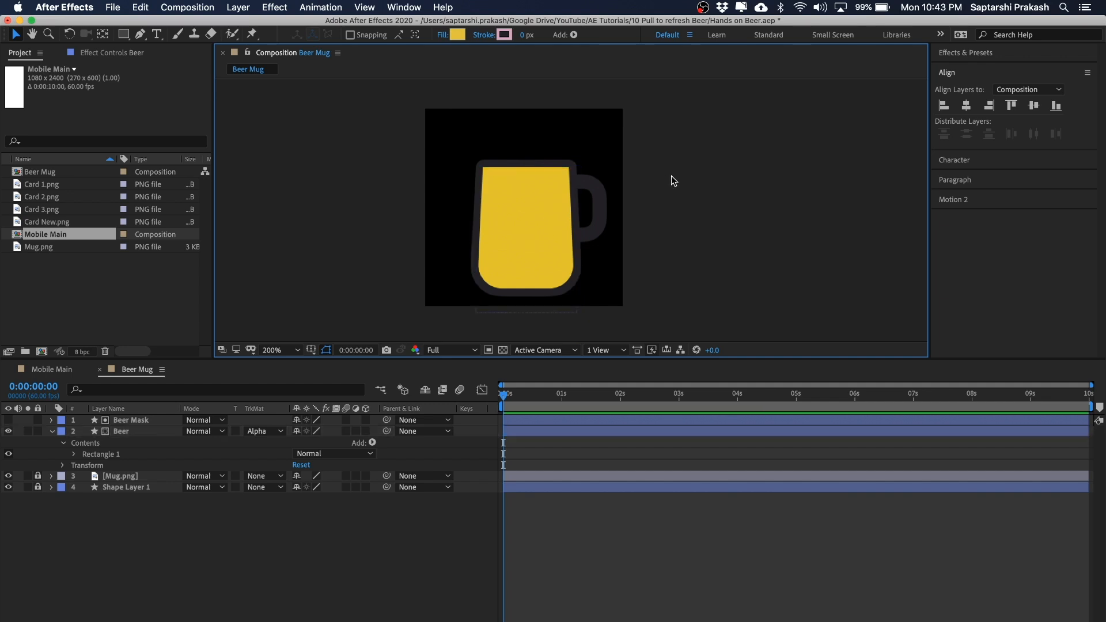
key(h)
drag(683, 183, 700, 163)
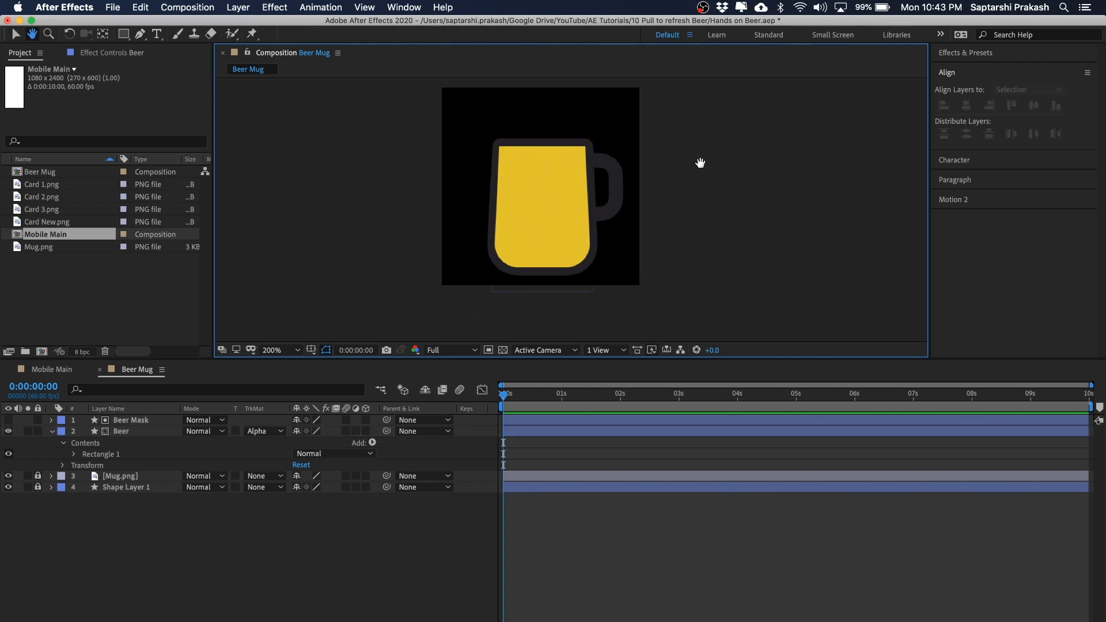
Reveal the Beer layer's Position property and set its first keyframe at 0:00:00:00
key(v)
click(559, 182)
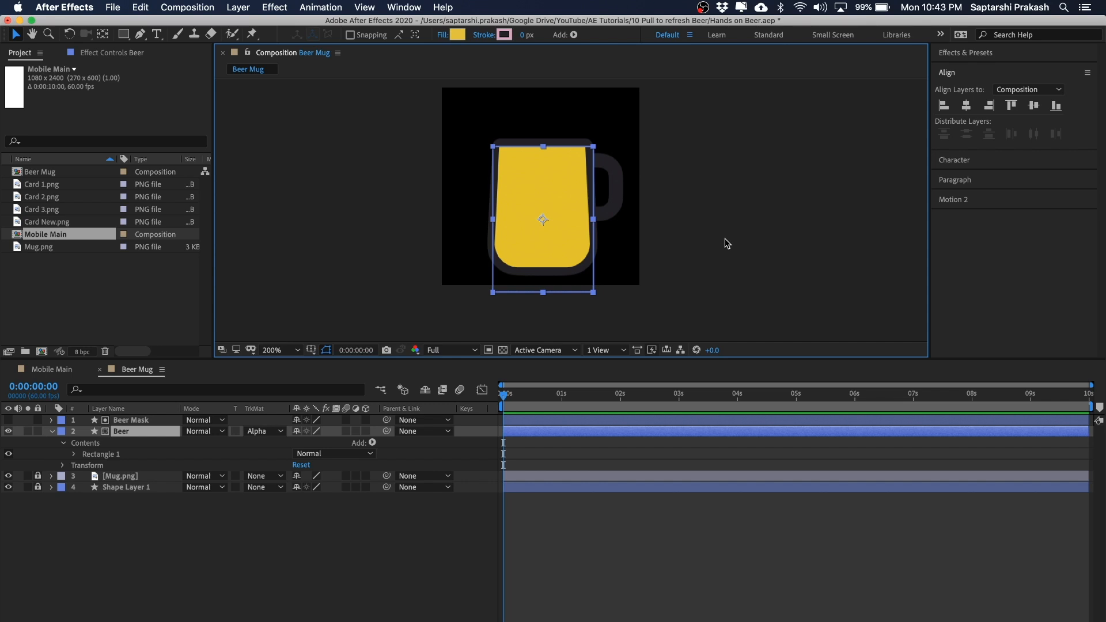
click(700, 182)
click(552, 233)
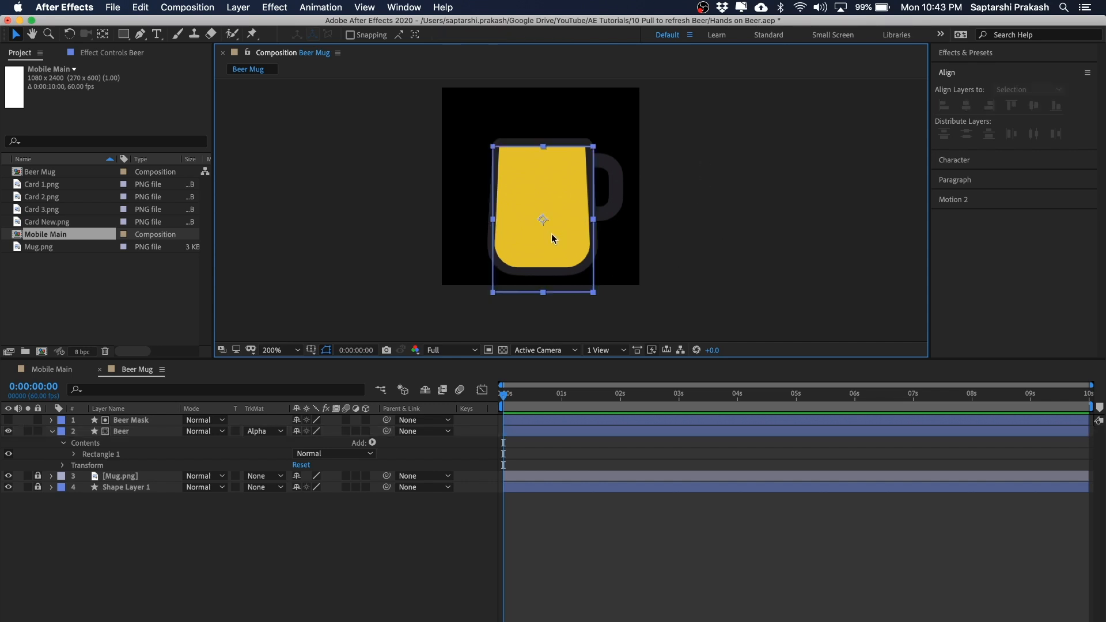
click(133, 433)
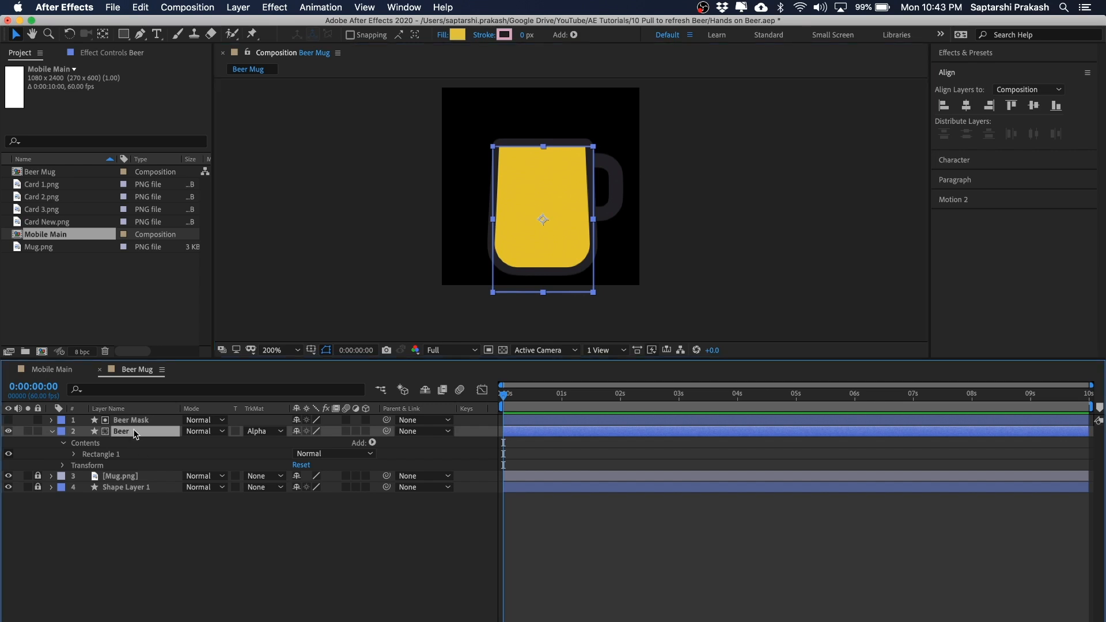
click(158, 538)
click(122, 432)
key(p)
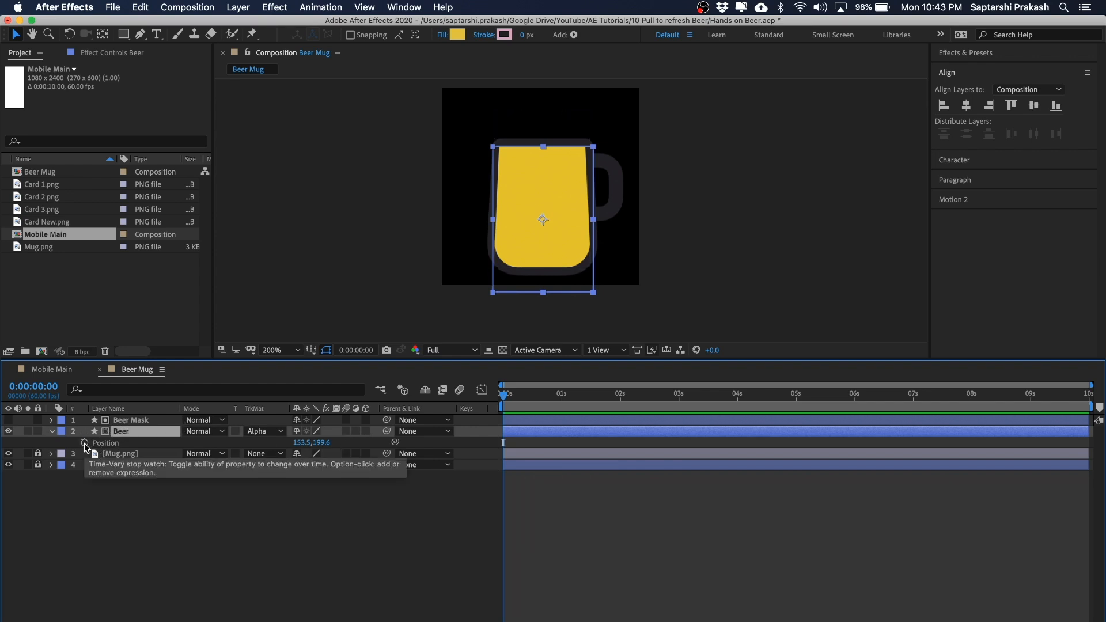
click(84, 443)
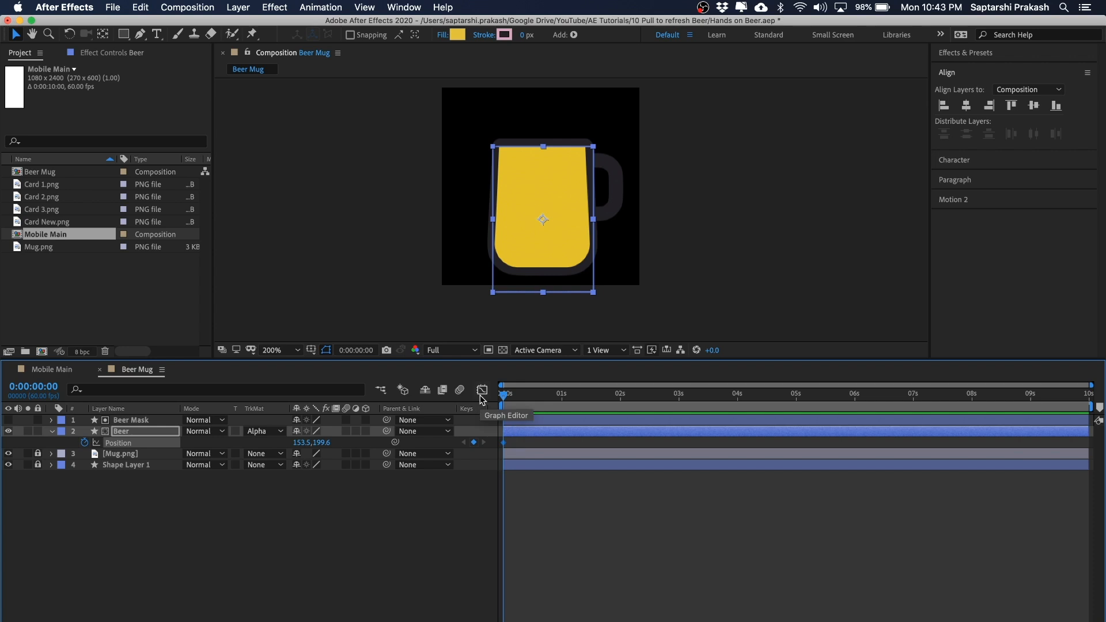
Add a Beer Position keyframe at 0:00:02:00 and nudge the layer vertically to 153.5, 200.6
key(super+shift+Right)
key(space)
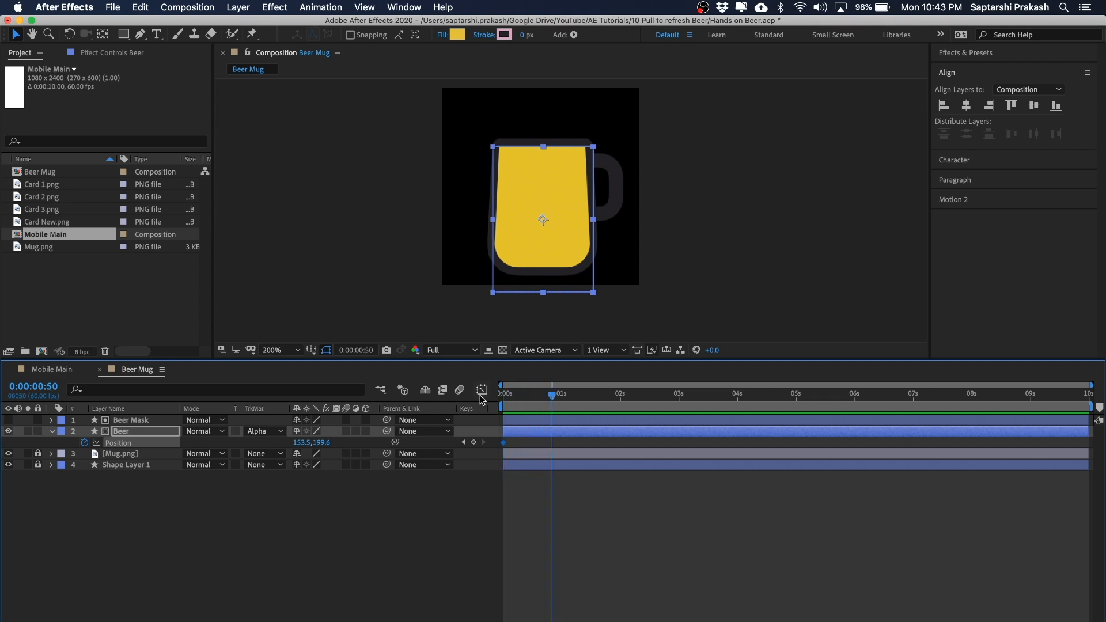
key(shift+Page_Down)
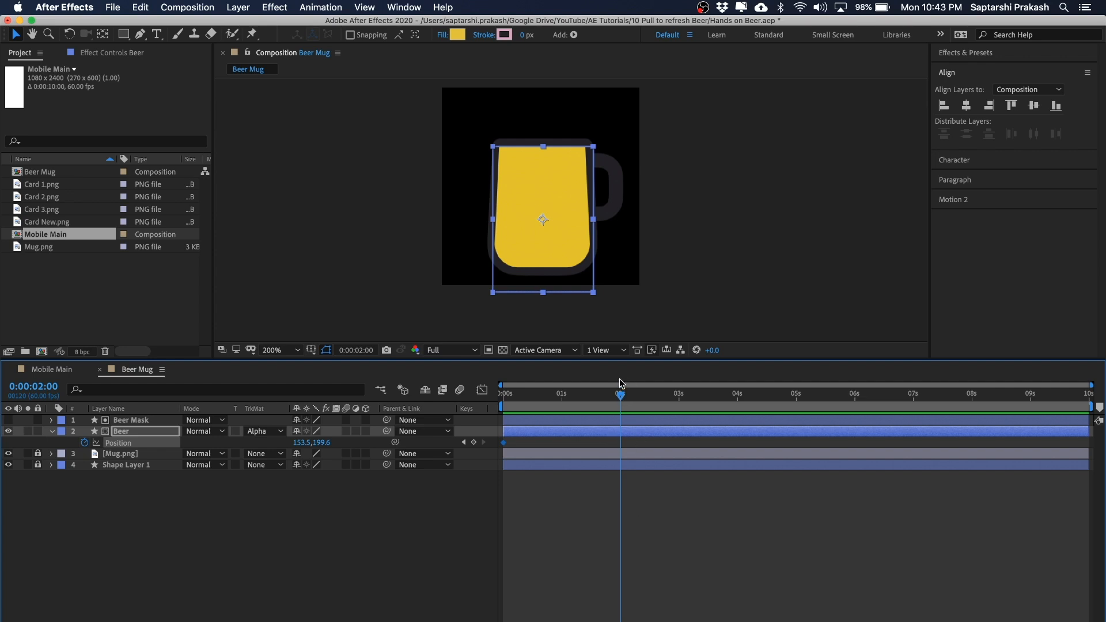
click(474, 442)
click(551, 166)
key(Down)
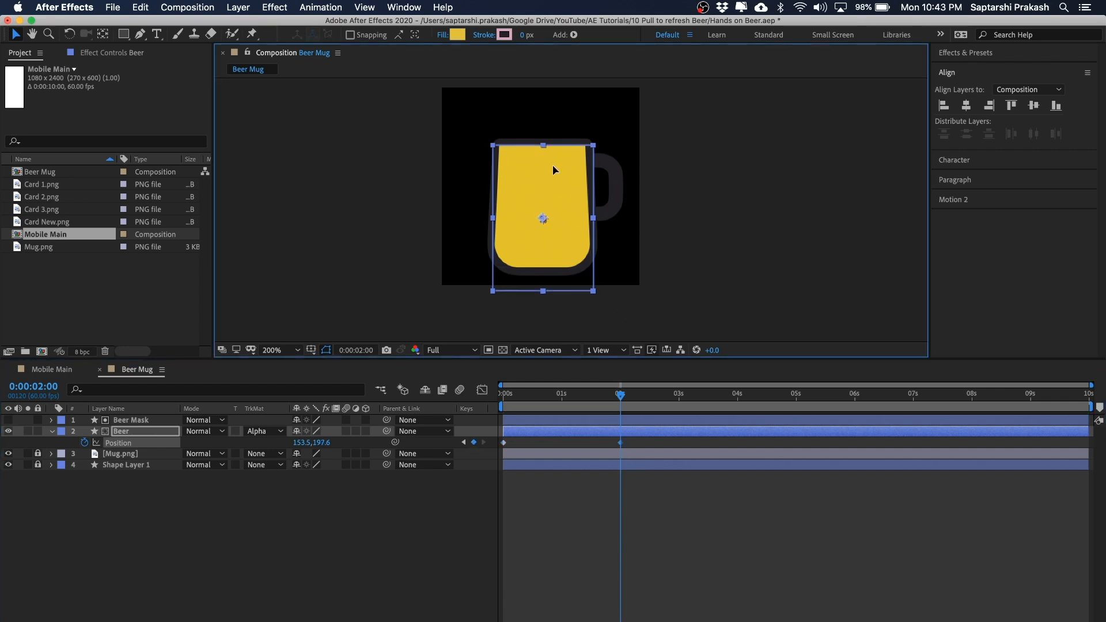
key(Down)
key(Up)
At 0:00:00:00, move the Beer layer straight down to 153.5, 385.6 so the mug starts empty
drag(617, 402, 504, 397)
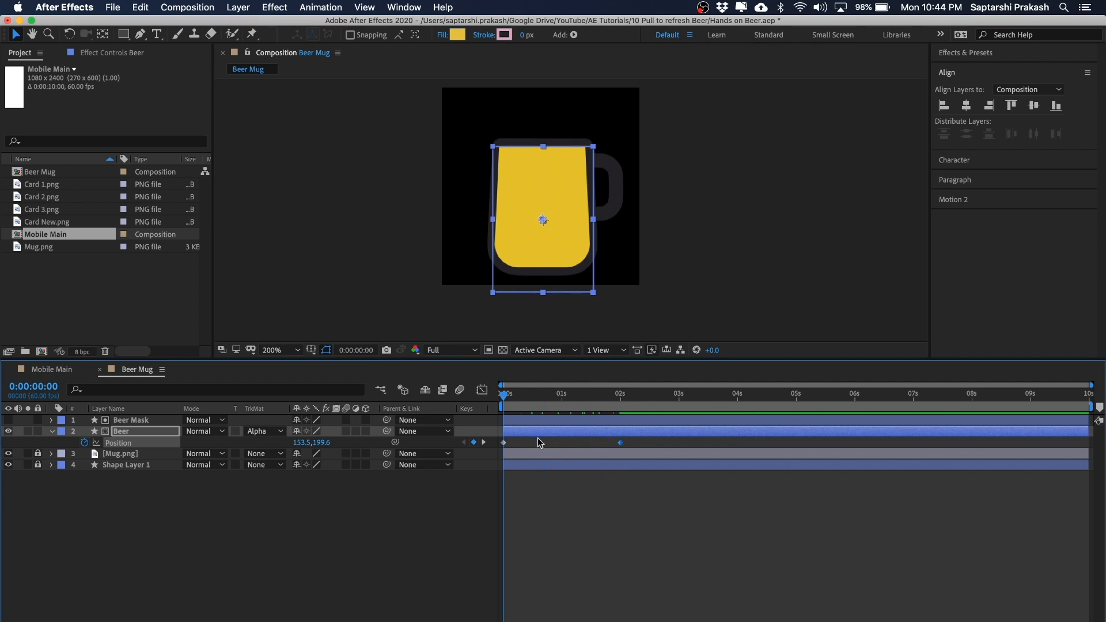
click(562, 163)
drag(563, 164, 558, 285)
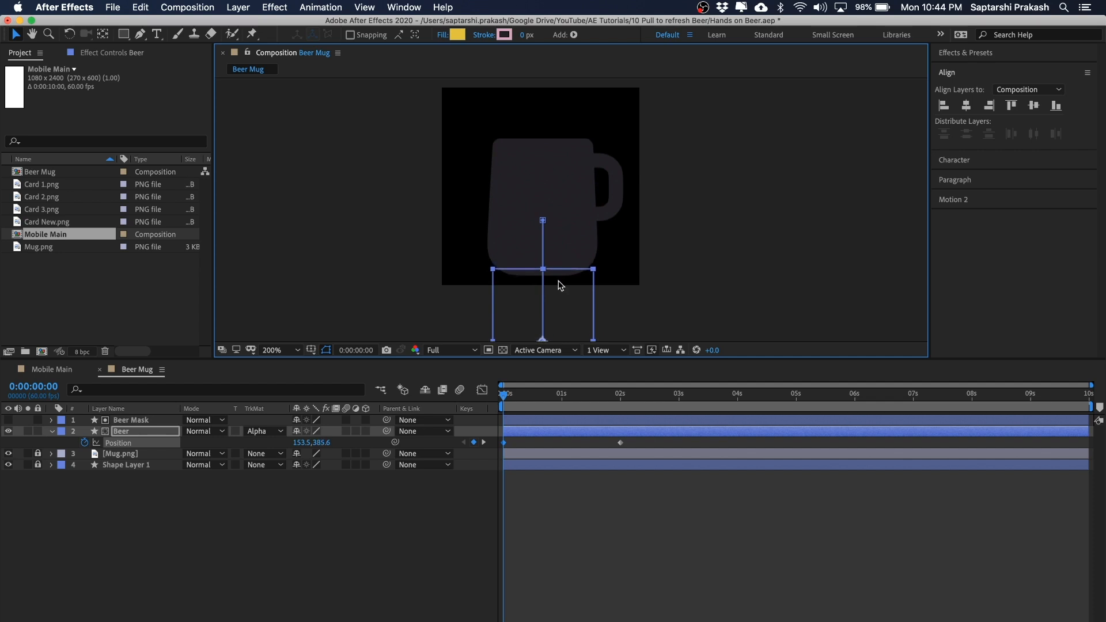
click(694, 235)
At 0:00:02:00, draw a thin rectangle as a new shape layer across the top of the beer, slightly wider than the fill
drag(505, 395, 624, 402)
click(697, 229)
drag(724, 121, 749, 172)
scroll(734, 141, up, 1)
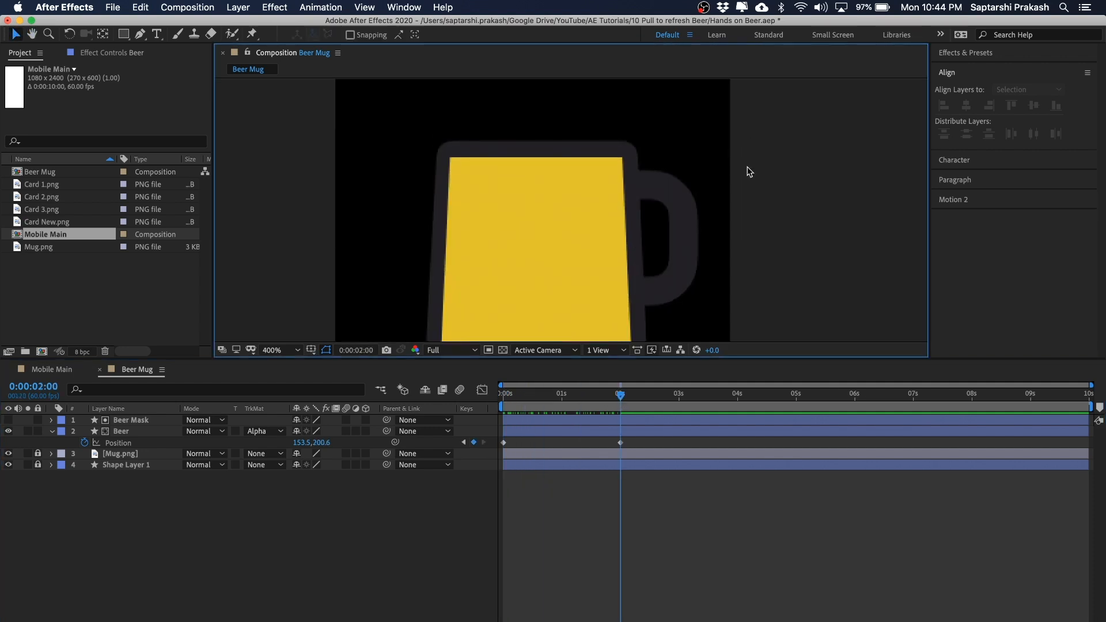
click(123, 33)
drag(436, 153, 634, 185)
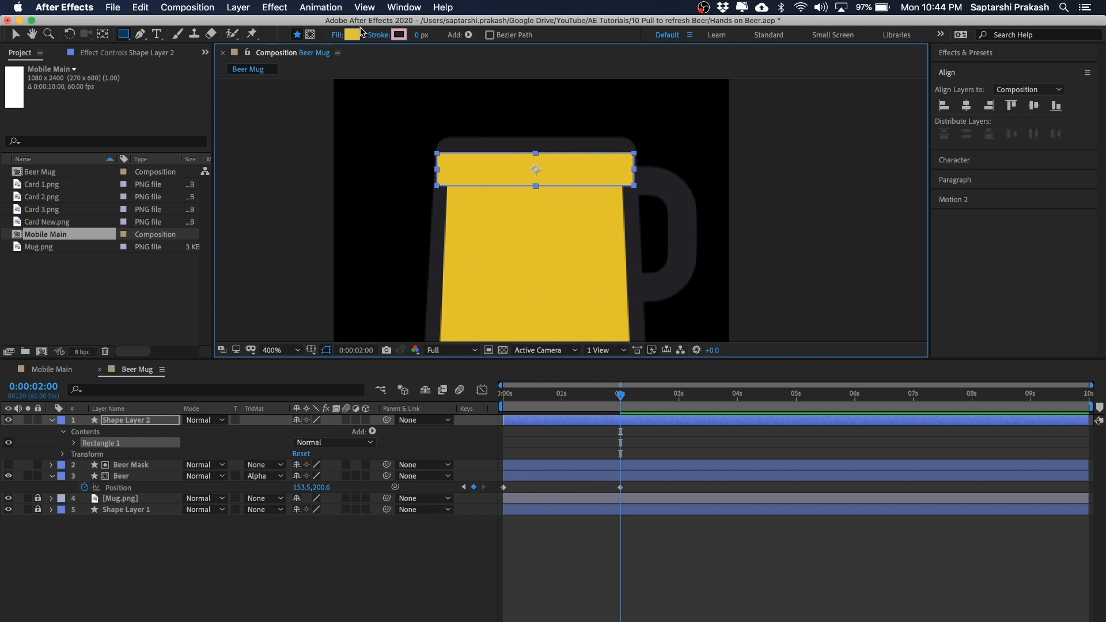
Set the thin rectangle's fill color to white, FFFFFF
click(352, 34)
drag(718, 252, 605, 89)
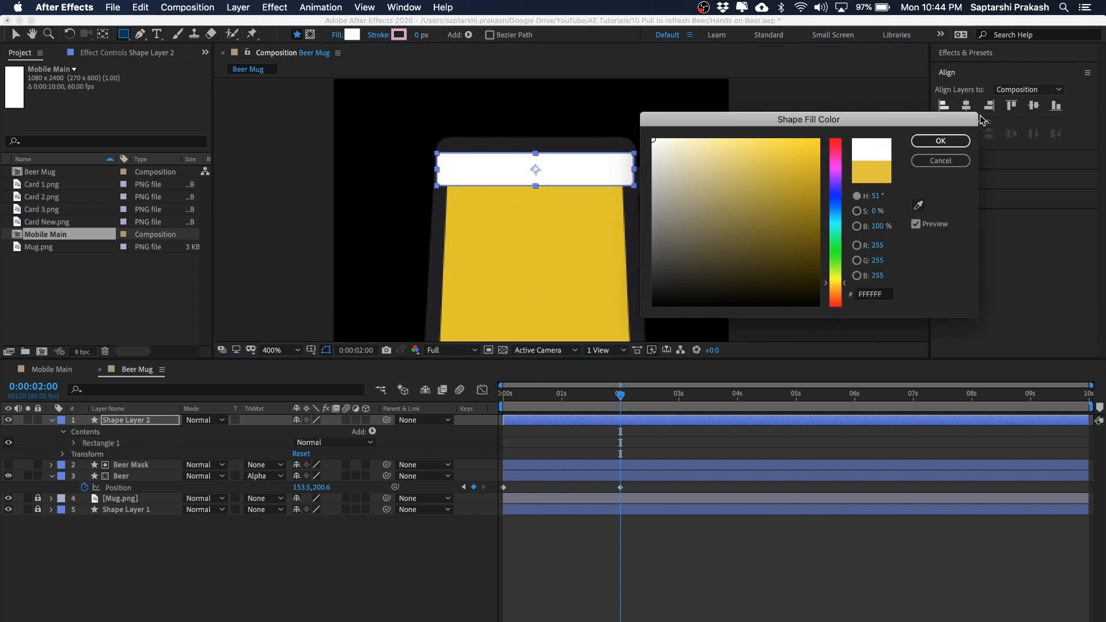
click(940, 141)
key(v)
click(805, 176)
Rename the white rectangle's layer as Froth
click(545, 167)
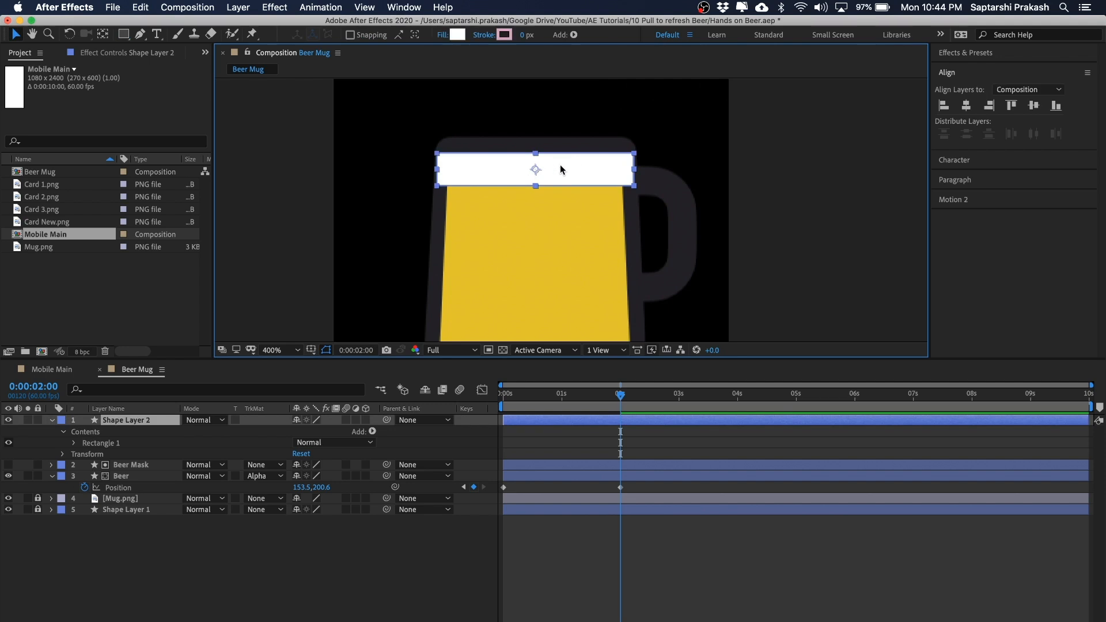
click(135, 423)
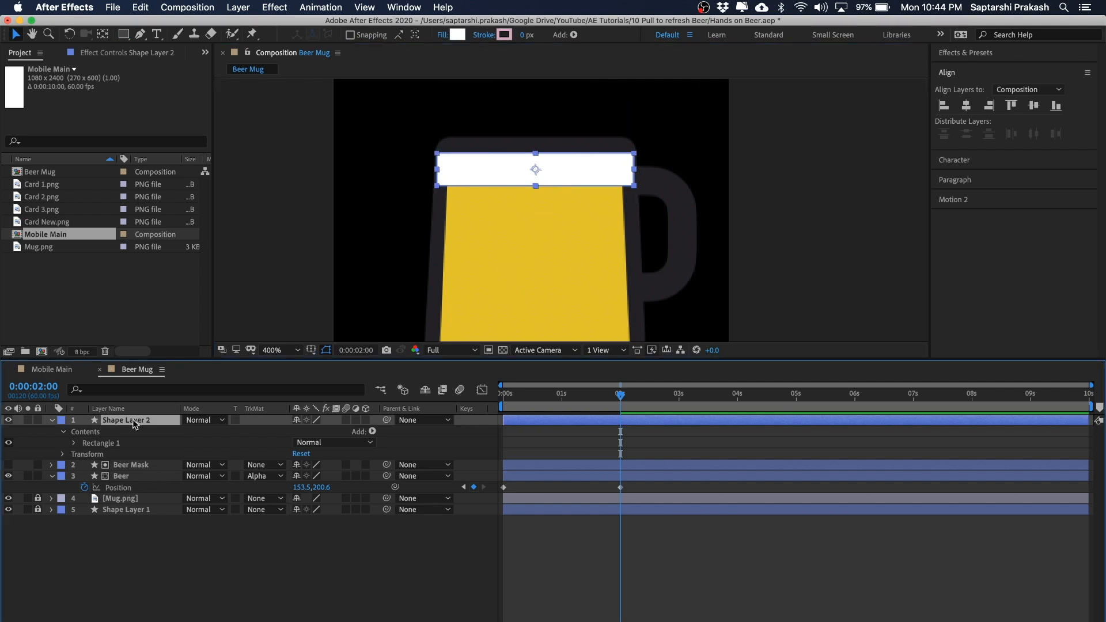
key(Return)
text(Fra)
text(th)
key(Return)
Parent the Froth layer to the Beer layer and scrub back to 0:00:00:26 to check the shared movement
click(123, 478)
click(123, 419)
drag(389, 425, 173, 480)
click(804, 225)
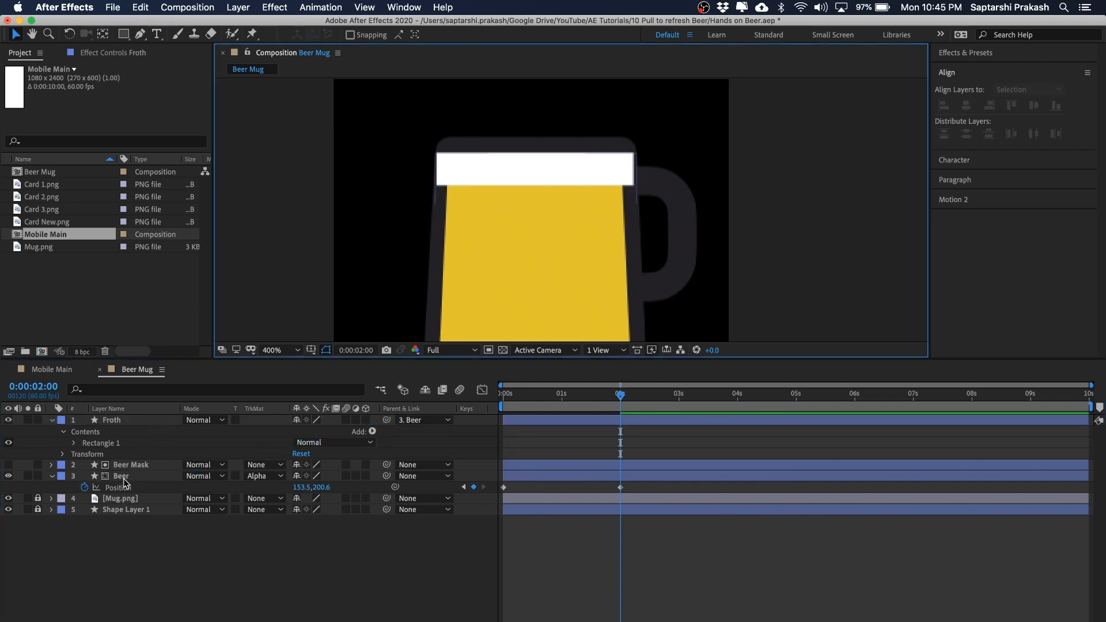
drag(620, 397, 530, 420)
drag(642, 277, 644, 173)
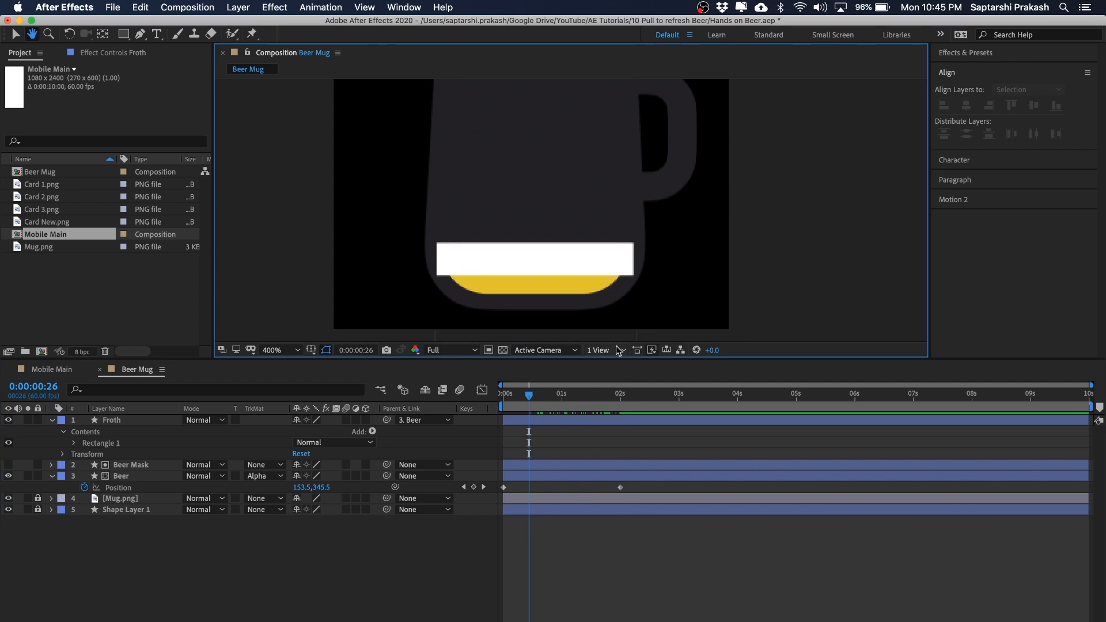
Scrub the timeline from 0:00:00:26 up to 0:00:02:00 to check that the froth rises together with the beer
drag(554, 399, 604, 398)
drag(772, 177, 807, 248)
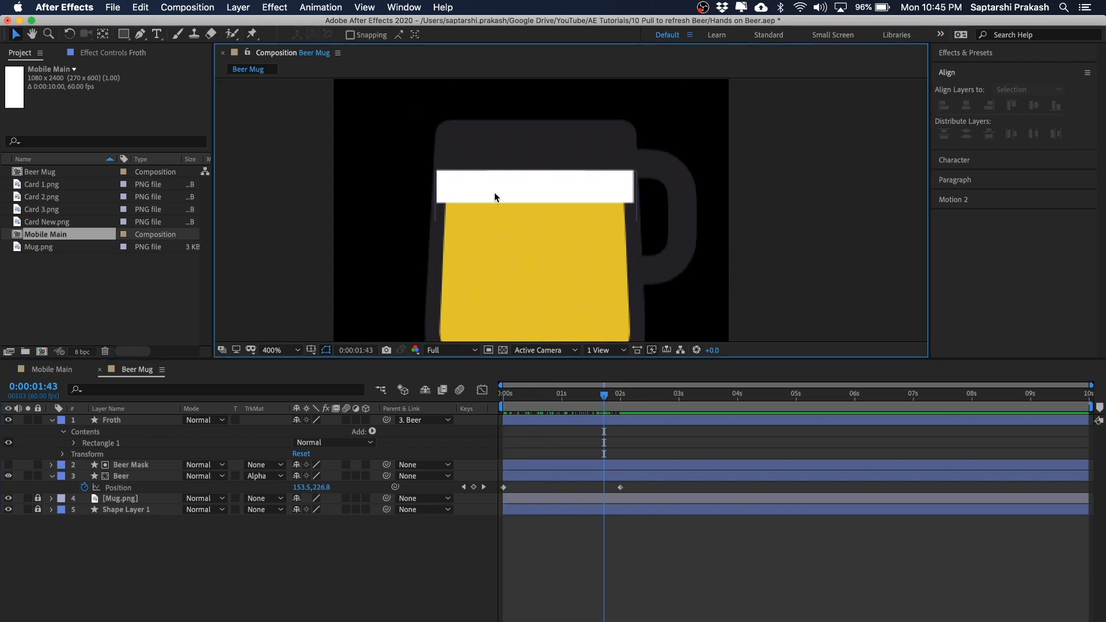
mouse_move(607, 394)
mouse_down()
mouse_move(523, 396)
mouse_move(620, 395)
mouse_up()
click(536, 151)
click(786, 131)
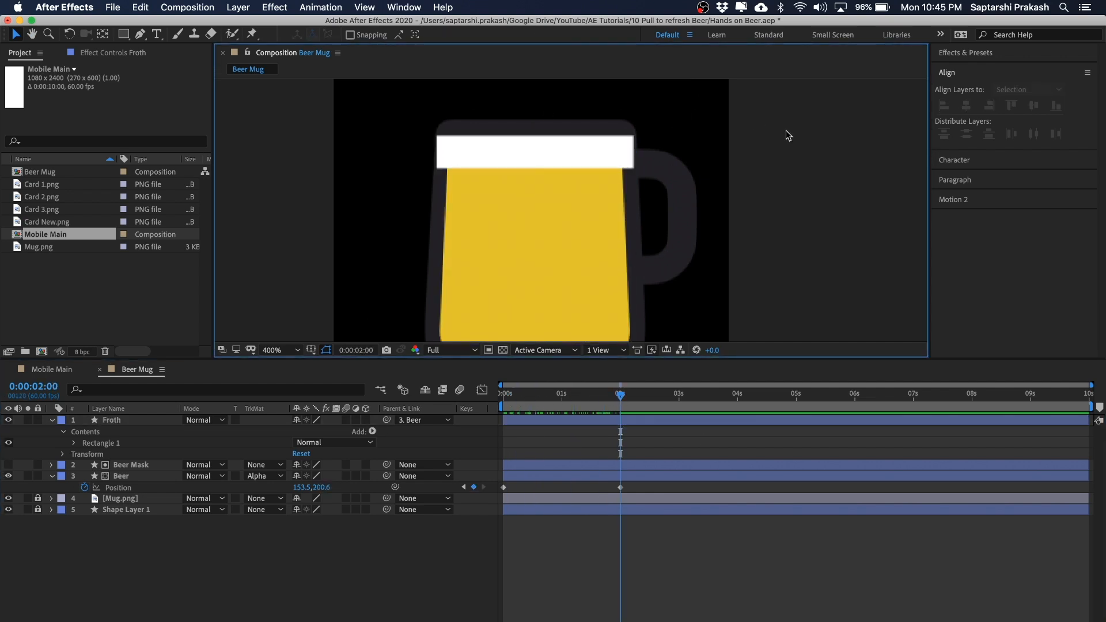
Duplicate the Beer Mask layer above Froth, try the copy as Froth's alpha matte, and check the result around 0:00:02:00
click(53, 420)
click(134, 432)
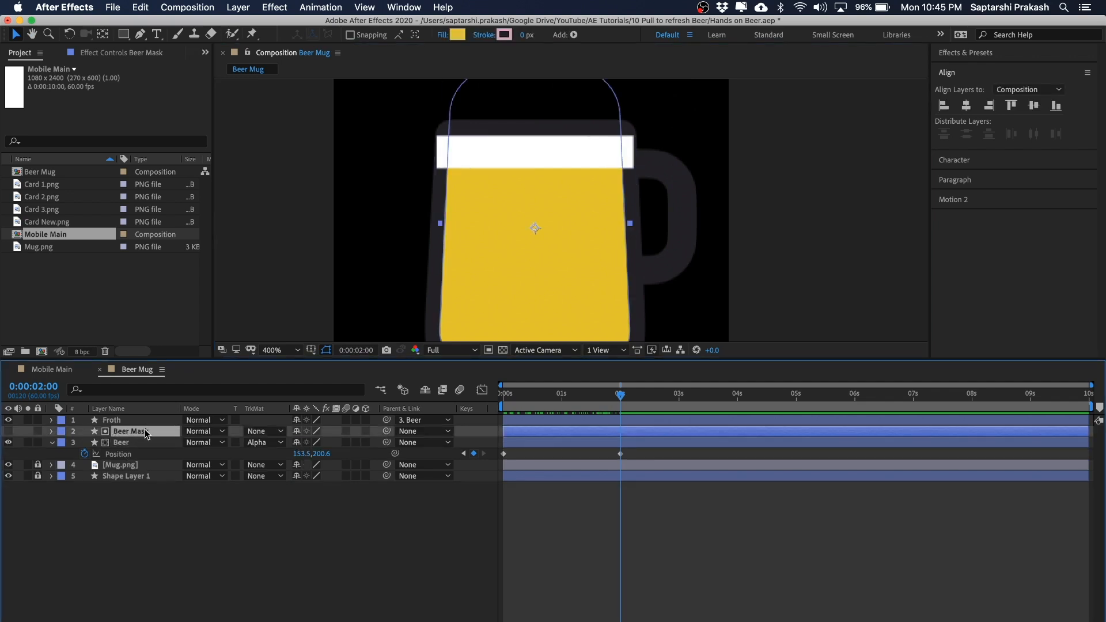
key(super+d)
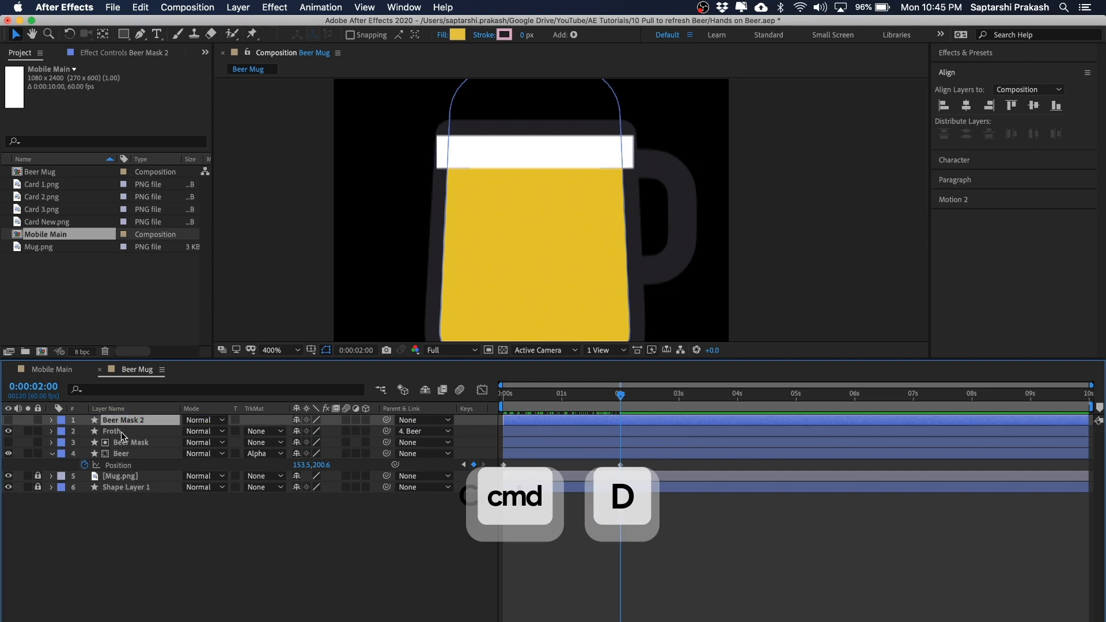
click(121, 432)
click(265, 431)
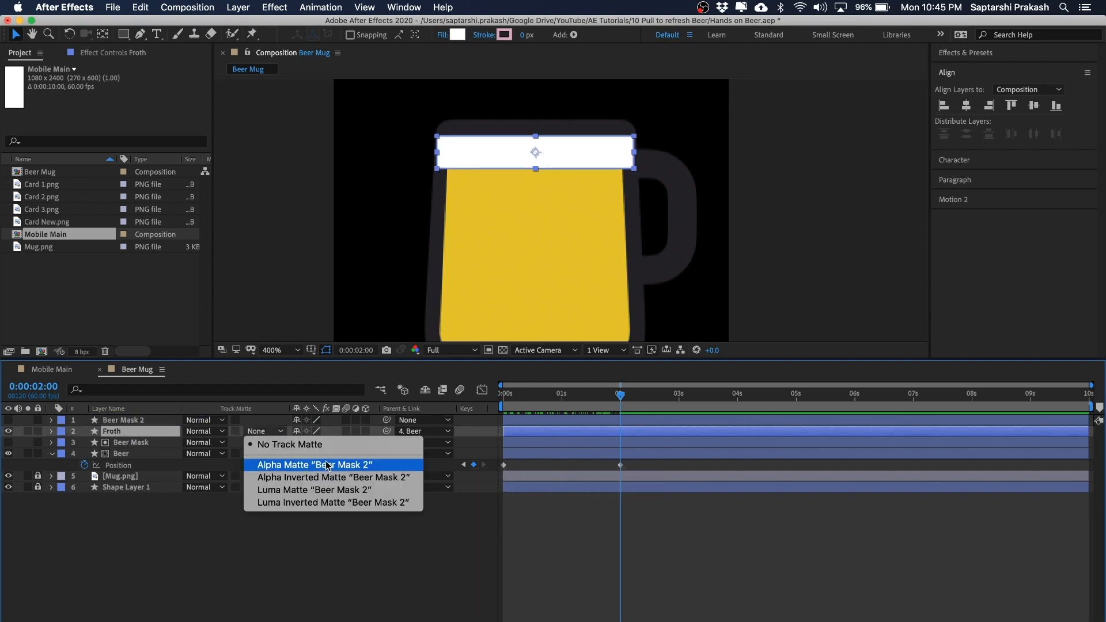
click(344, 465)
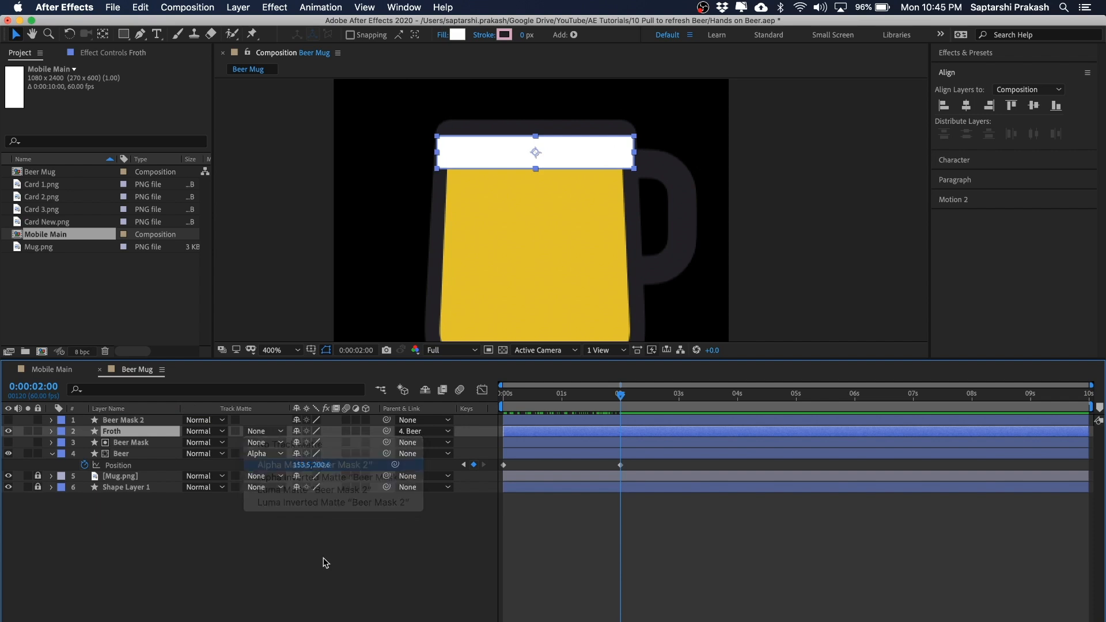
click(311, 584)
mouse_move(615, 398)
mouse_down()
mouse_move(552, 398)
mouse_move(611, 403)
mouse_up()
click(661, 220)
Delete the duplicated mask layer above Froth
click(140, 425)
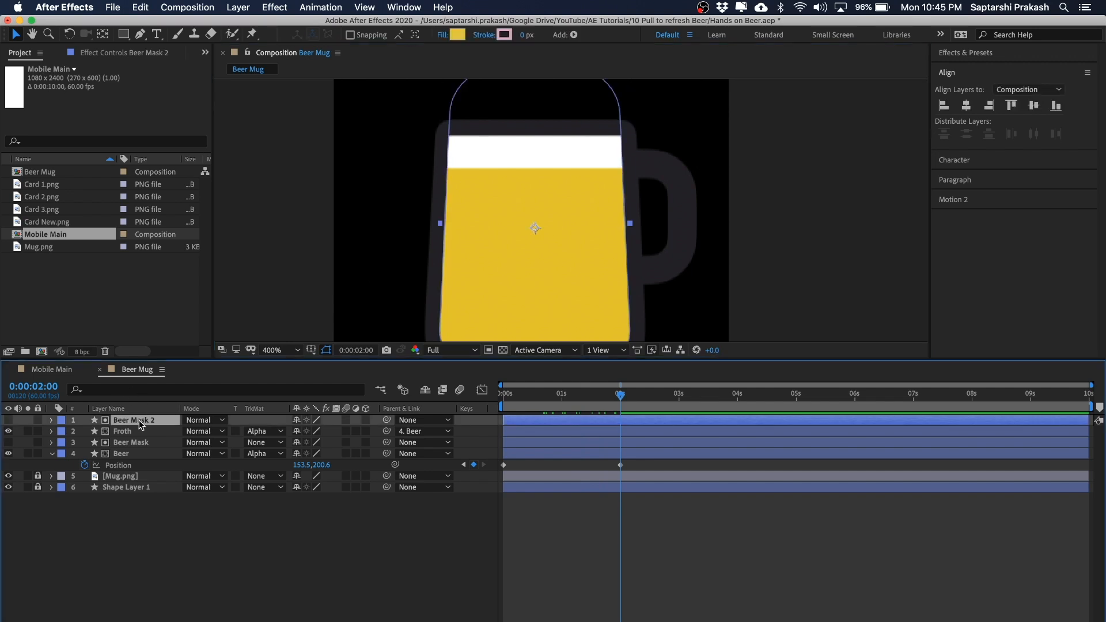
key(Delete)
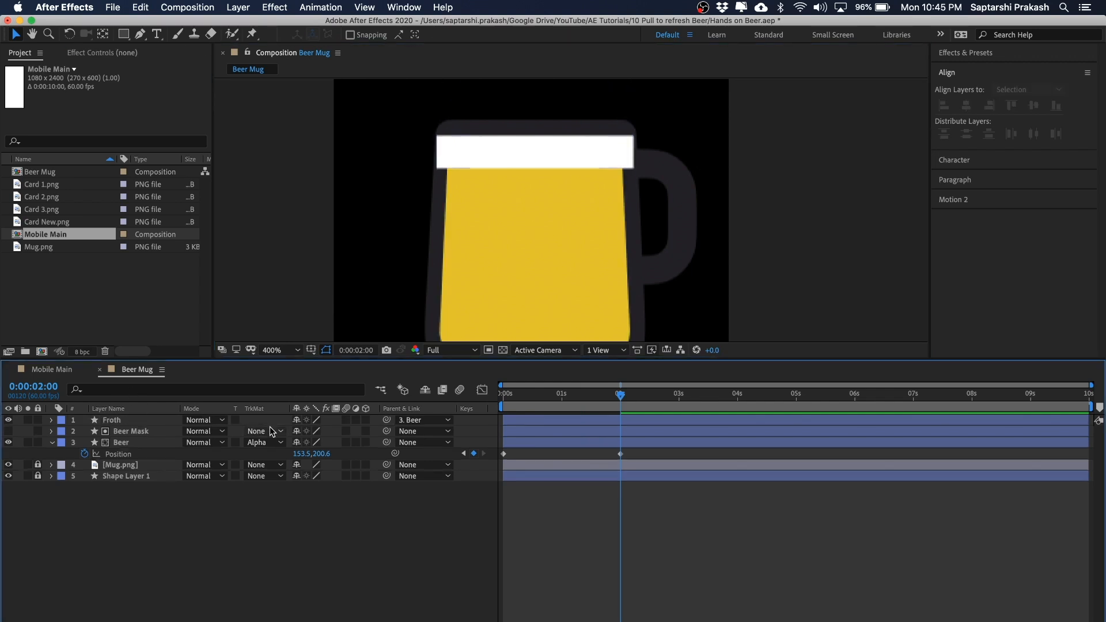
click(126, 420)
click(182, 526)
click(829, 148)
Find the Set Matte effect by searching for "set matte" and apply it to the Froth layer
click(978, 53)
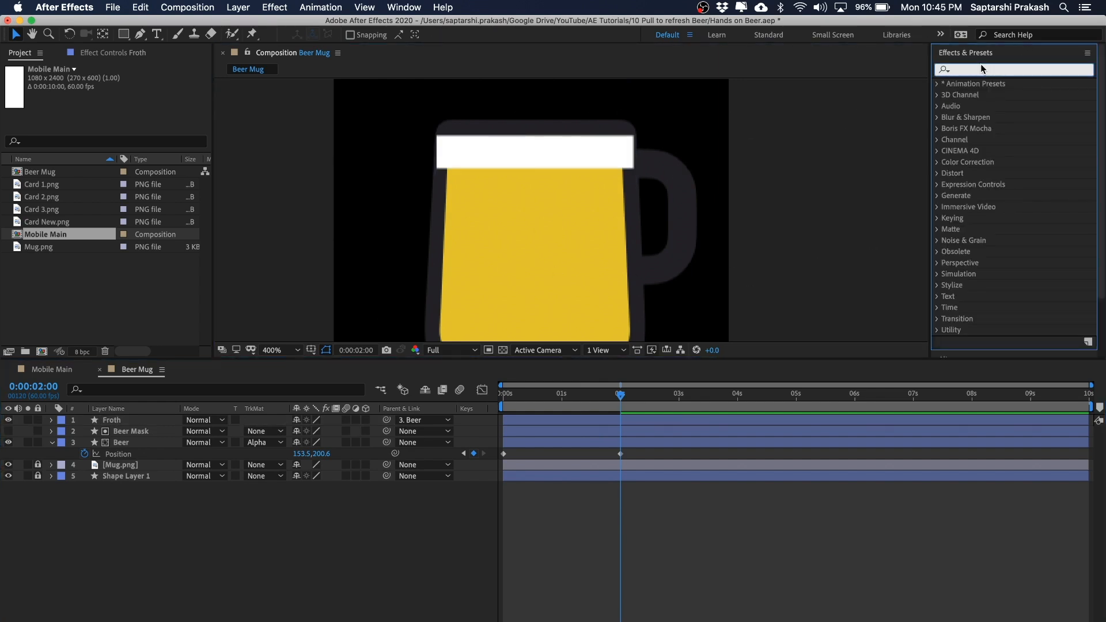
text(set matte)
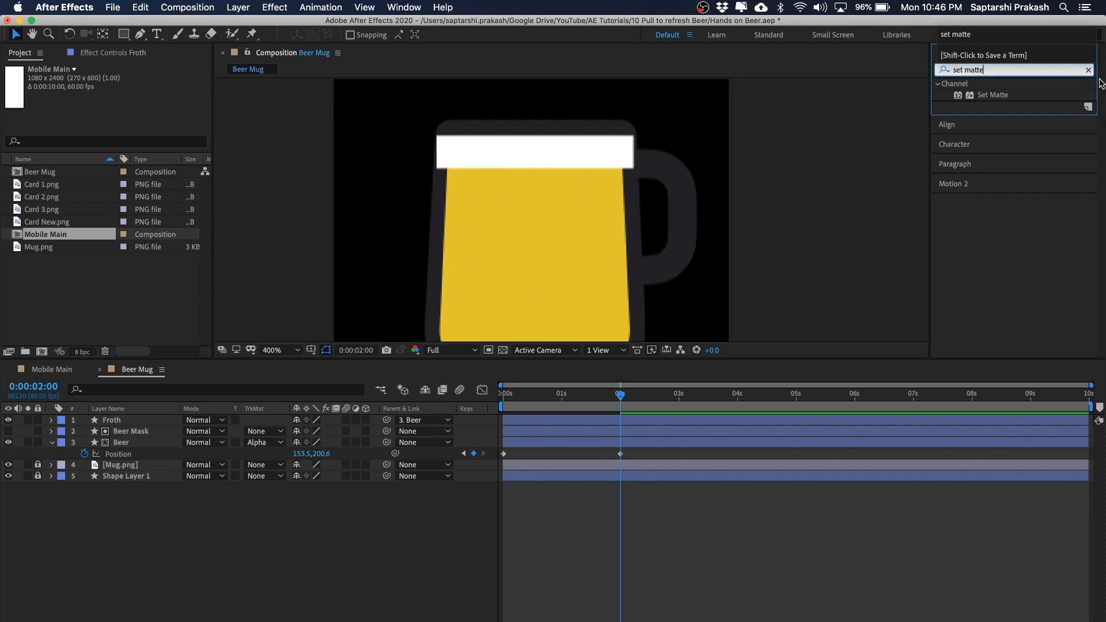
click(1004, 96)
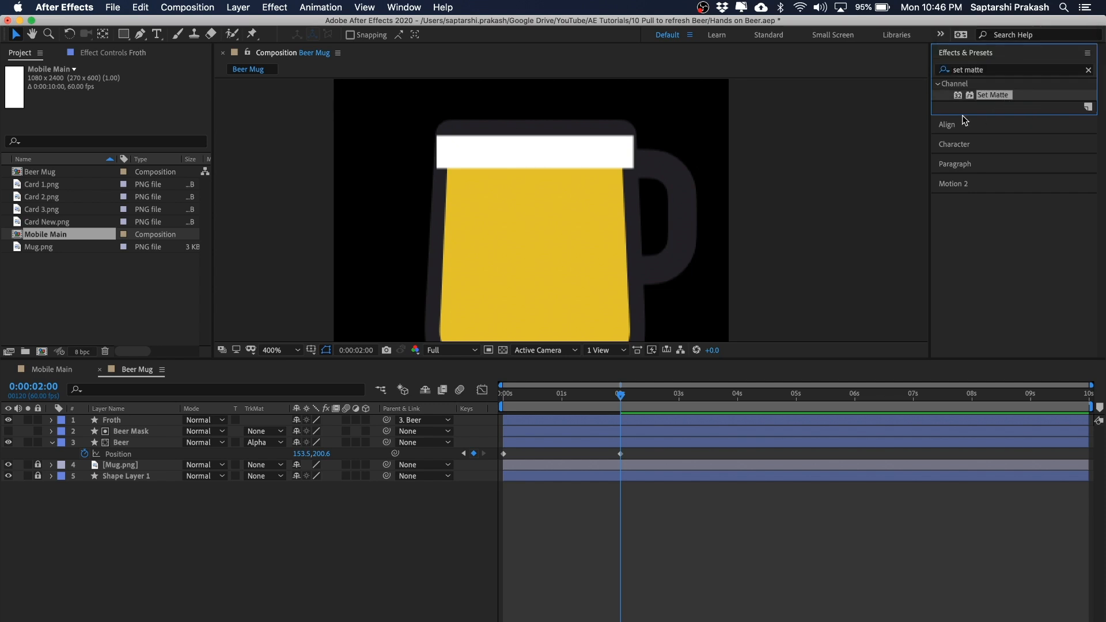
click(113, 420)
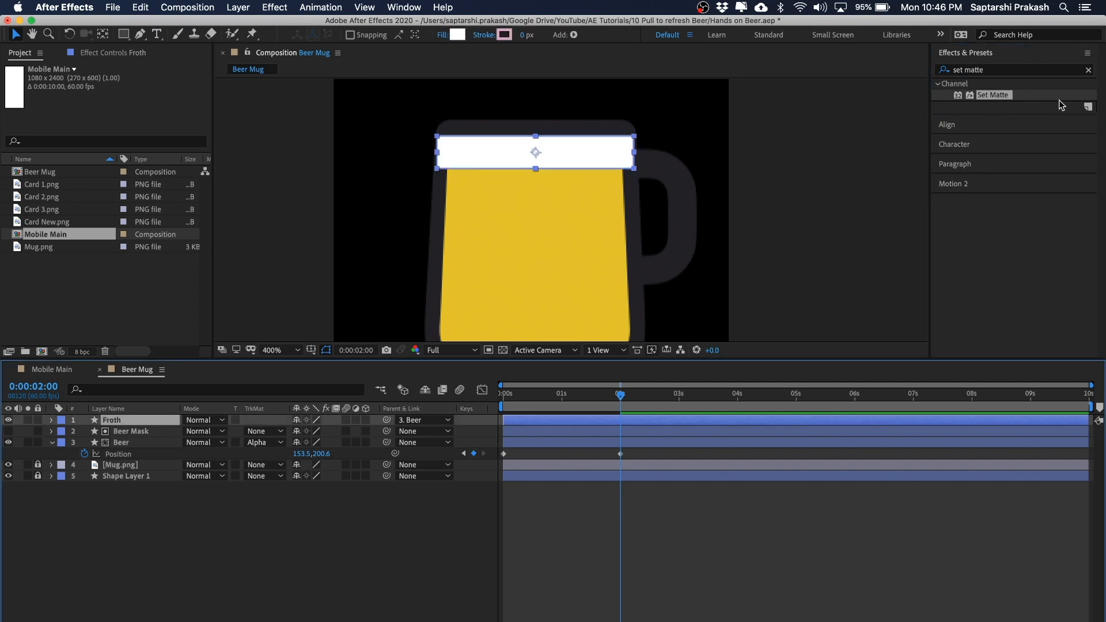
drag(998, 95, 111, 420)
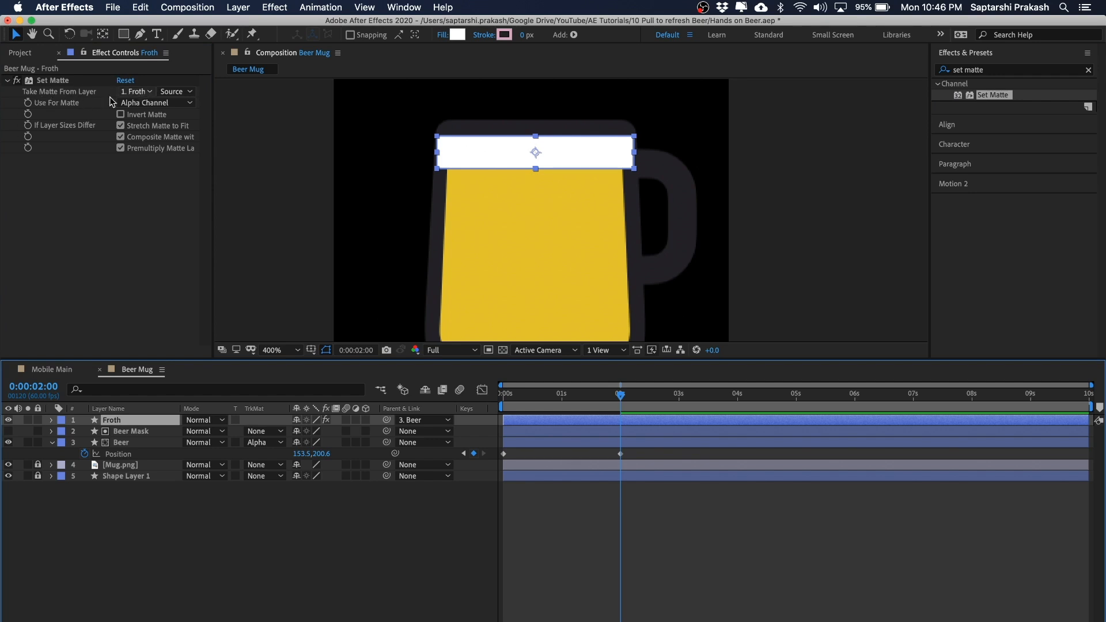
Make Froth's Set Matte effect take its matte from the Beer Mask layer and scrub the timeline to check the masking
click(135, 92)
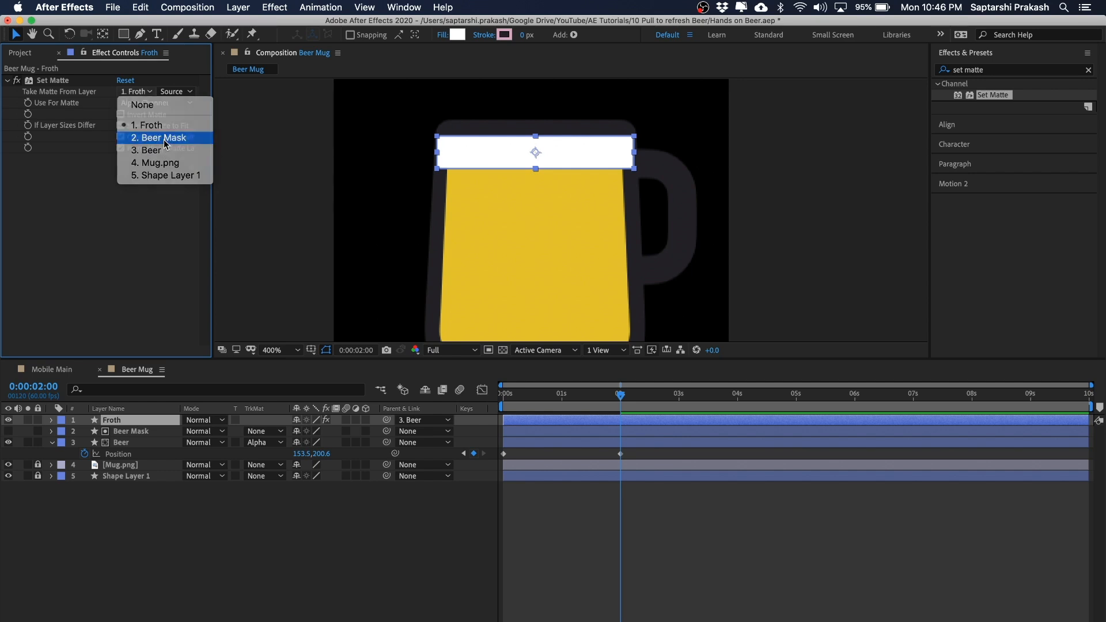
click(164, 140)
click(748, 181)
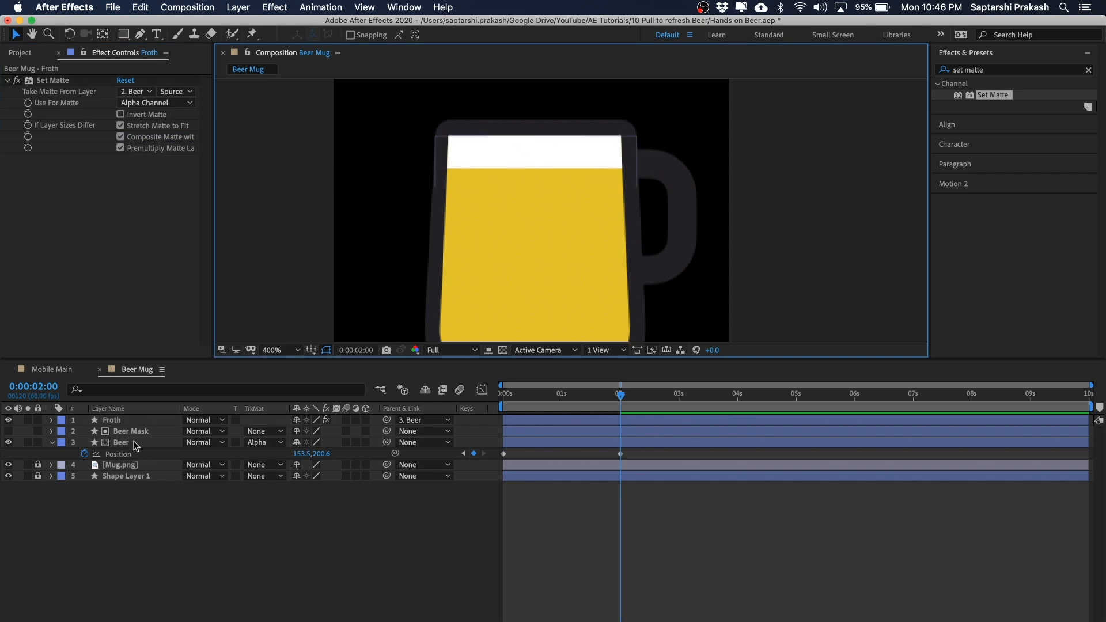
mouse_move(620, 395)
mouse_down()
mouse_move(505, 395)
mouse_move(620, 397)
mouse_up()
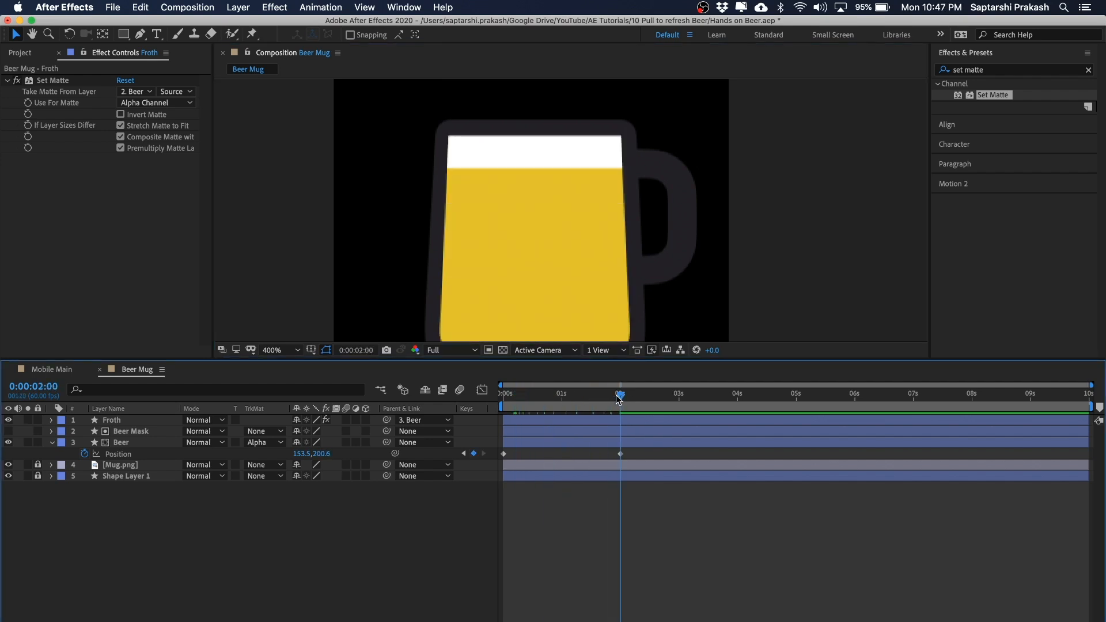
Draw a white circle as a new shape layer over the left end of the froth, overlapping the mug's rim
scroll(790, 203, down, 1)
key(space)
drag(786, 205, 811, 192)
scroll(810, 191, up, 1)
scroll(810, 191, down, 1)
scroll(809, 191, up, 1)
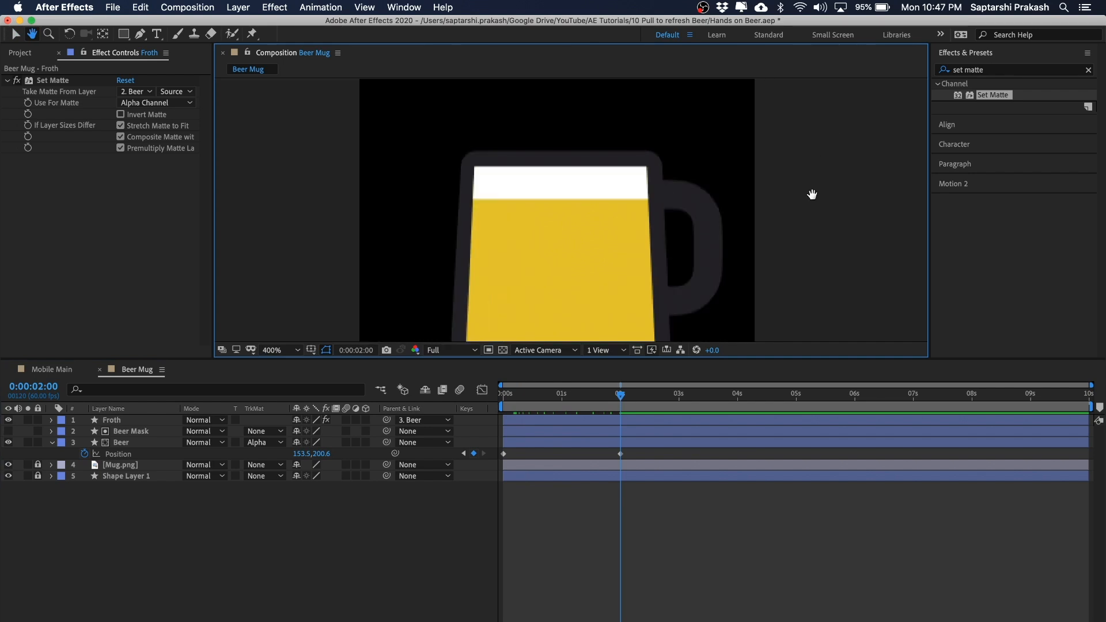
drag(812, 194, 812, 186)
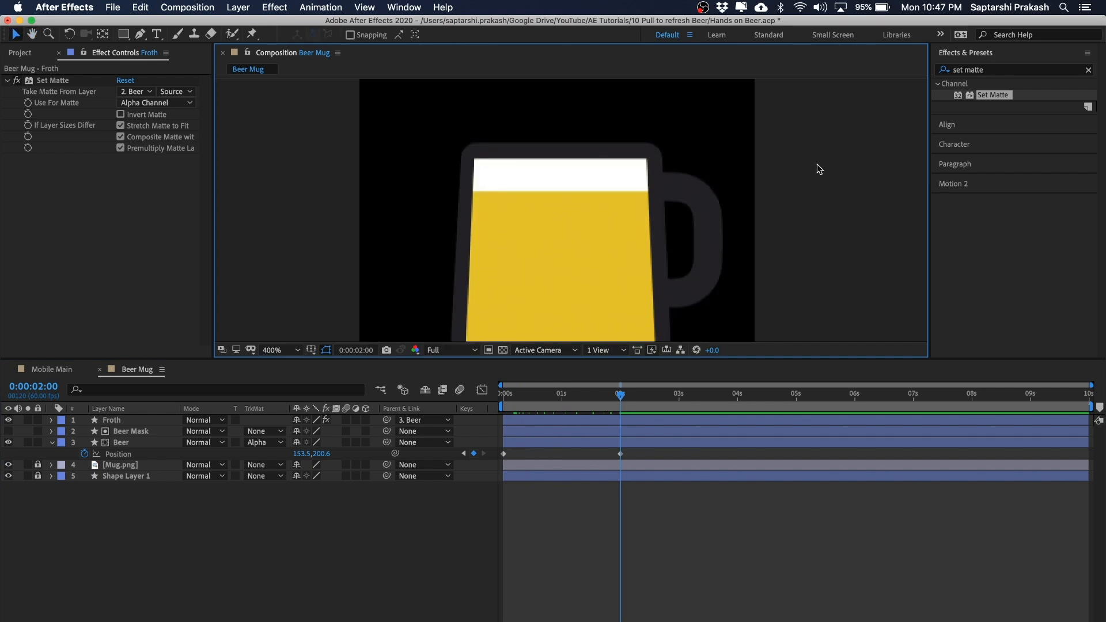
click(622, 562)
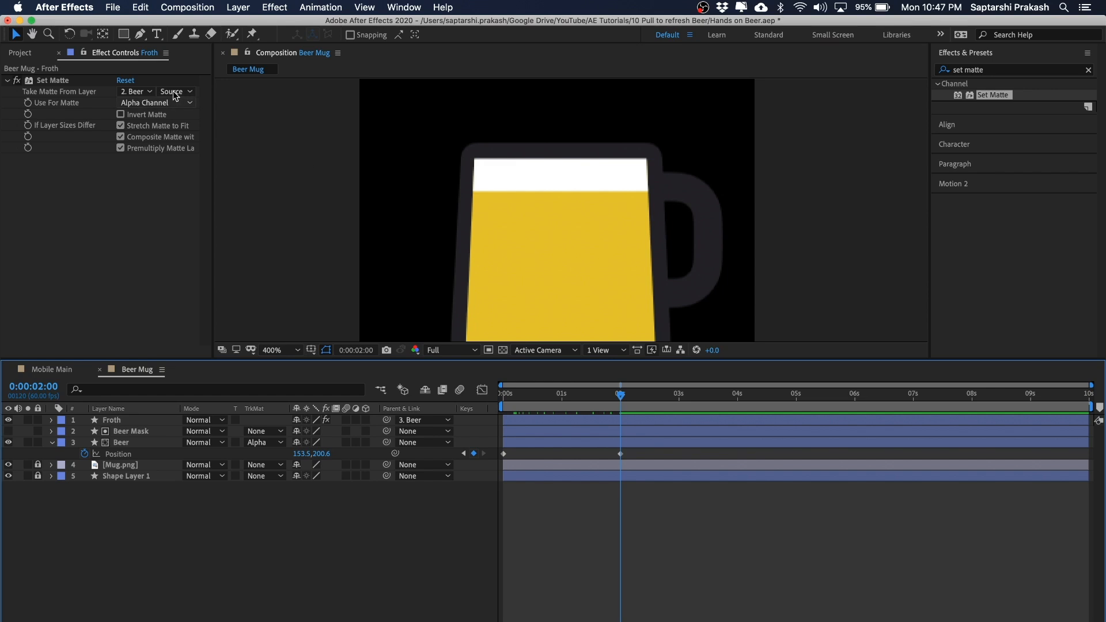
click(126, 34)
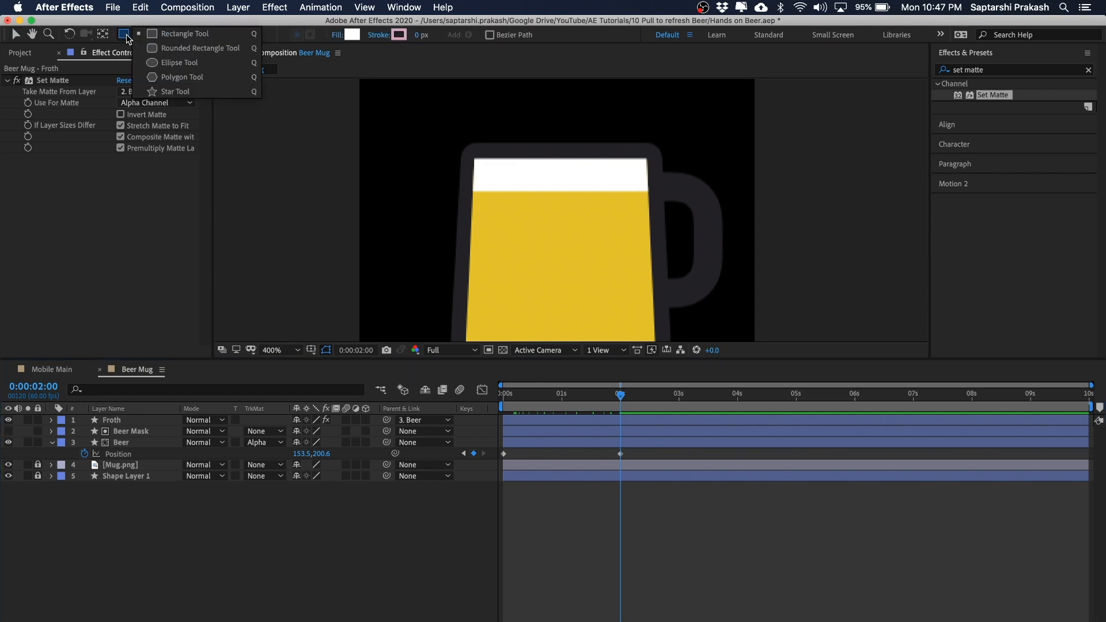
click(194, 64)
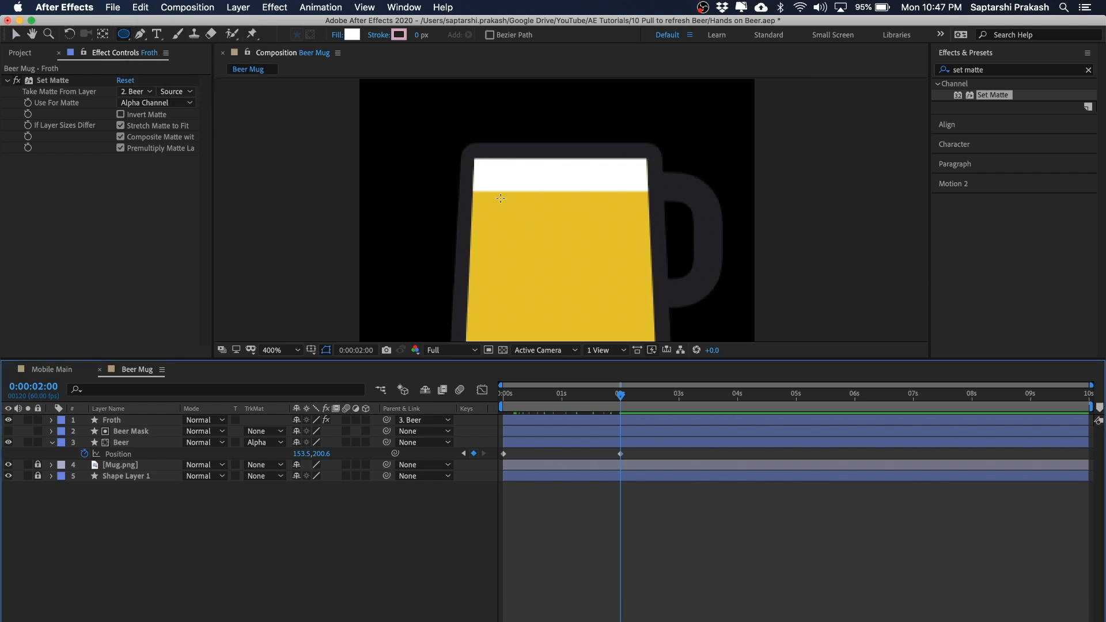
drag(494, 173, 496, 205)
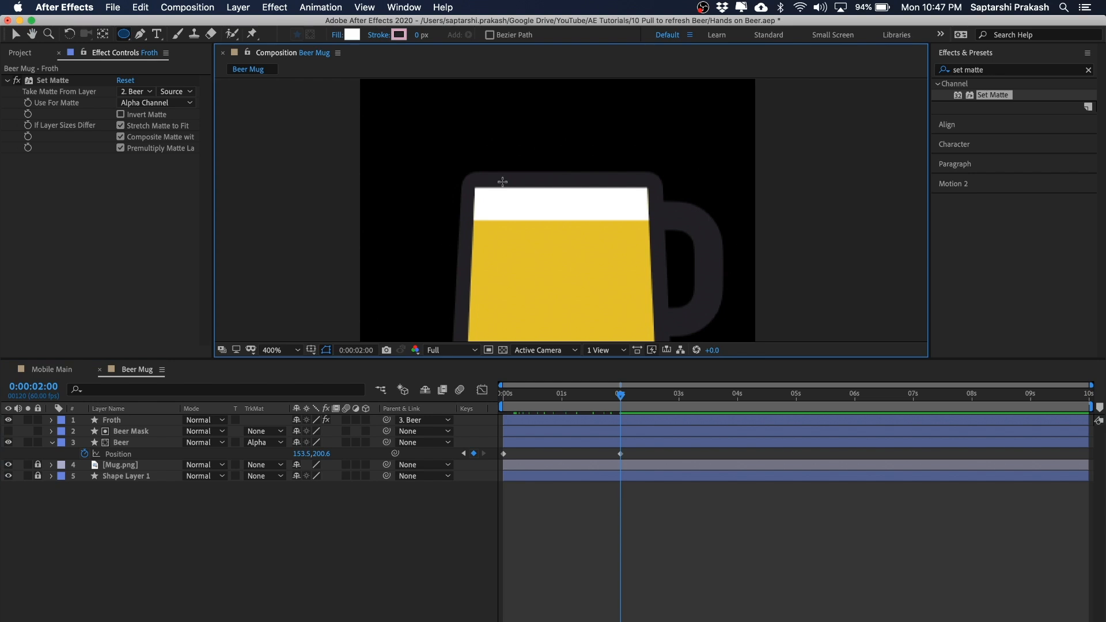
drag(467, 178, 523, 219)
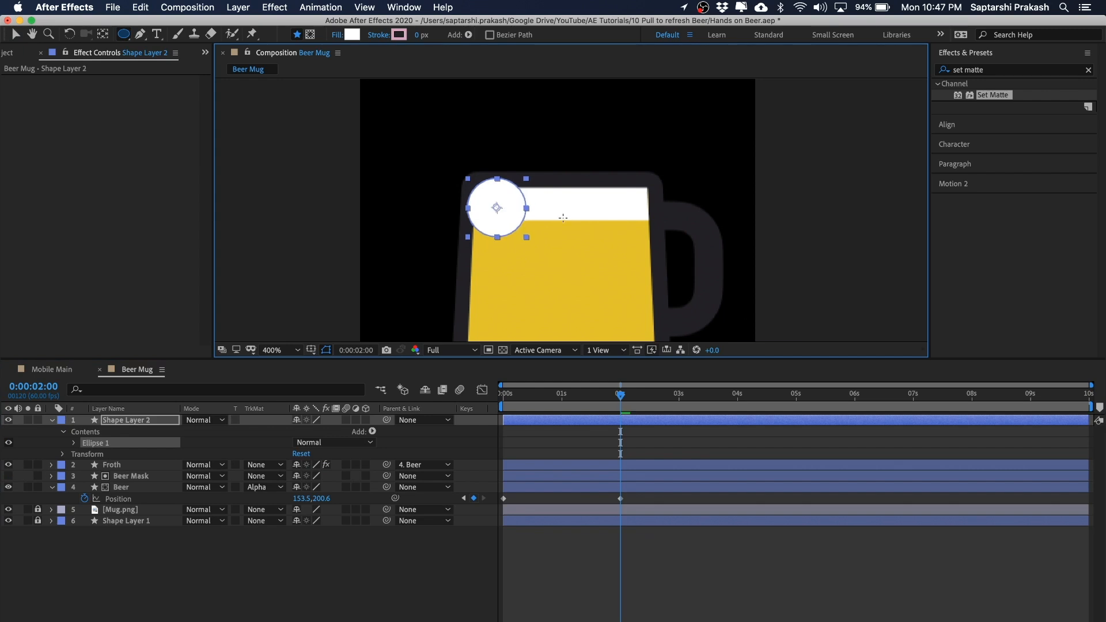
Shift the white circle slightly up and to the left over the froth's left corner
key(v)
click(809, 122)
click(470, 227)
click(847, 149)
click(477, 196)
drag(506, 210, 502, 206)
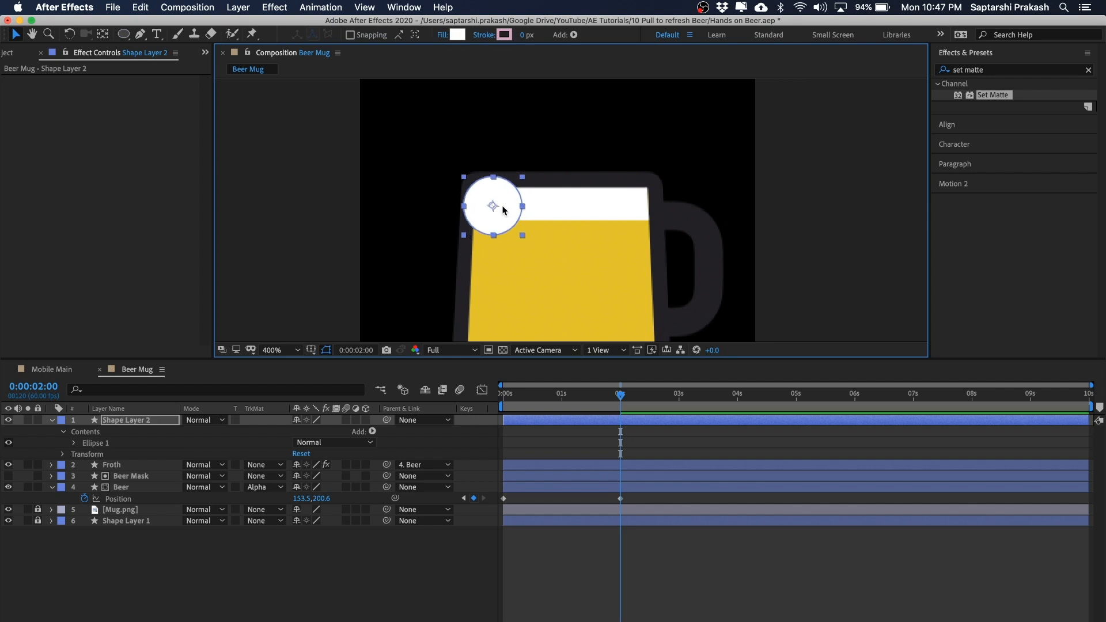
Scale the white circle to 80% and move it slightly up and left onto the mug's left edge
click(890, 117)
key(comma)
key(period)
click(519, 189)
key(s)
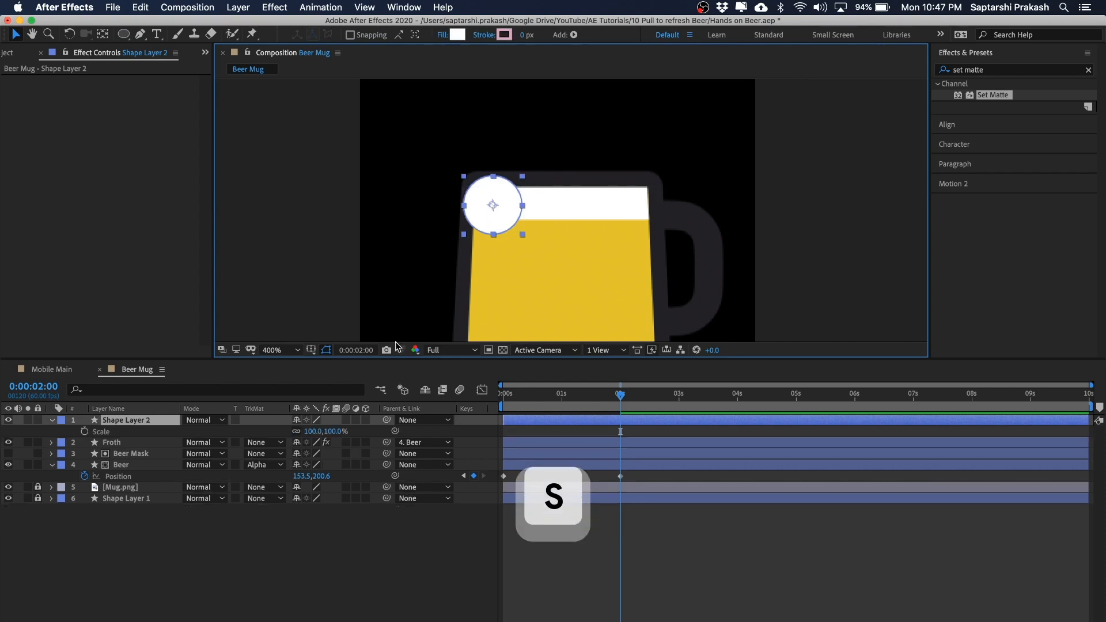
click(313, 431)
text(80)
key(Return)
click(140, 418)
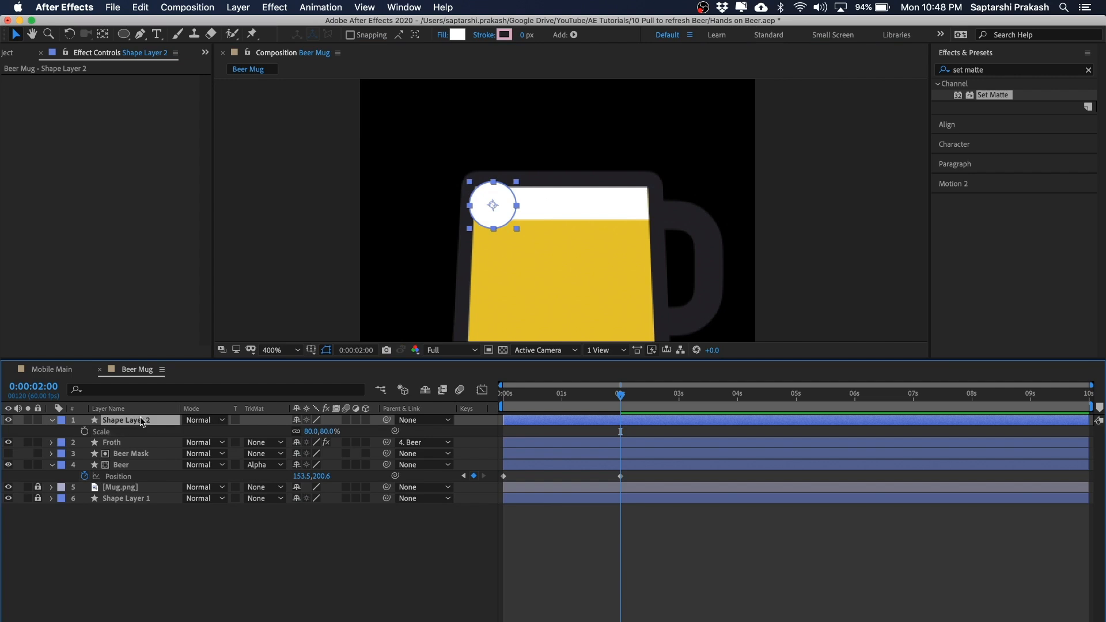
drag(509, 201, 496, 199)
Duplicate the small froth circle, scale the copy to 150%, and place it up and to the right of the original
key(super+d)
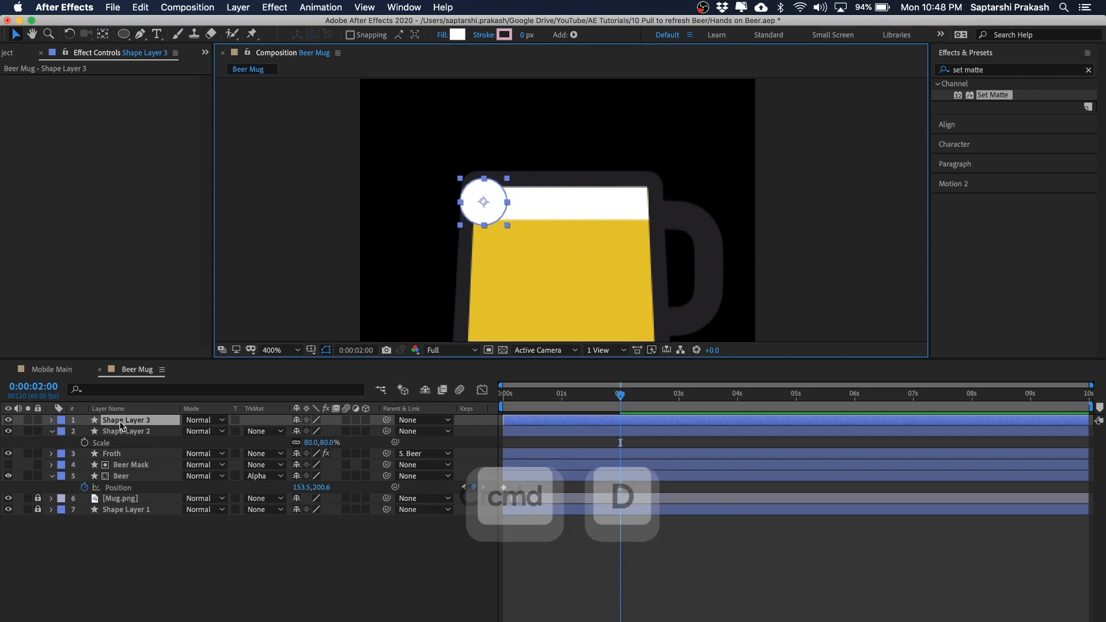
drag(493, 196, 529, 176)
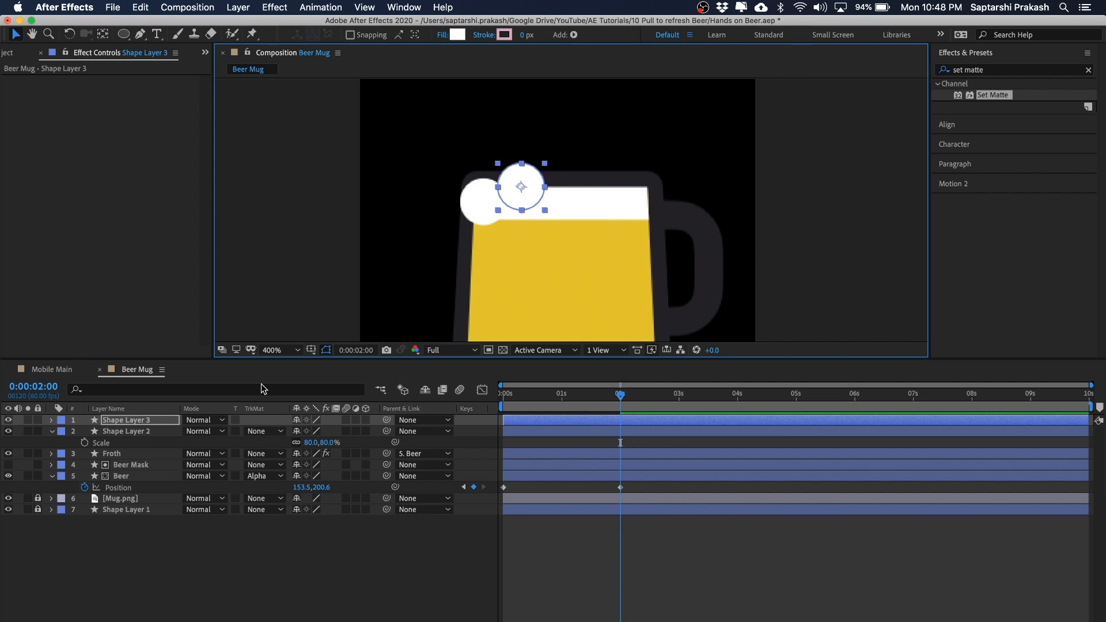
key(s)
click(311, 432)
text(150)
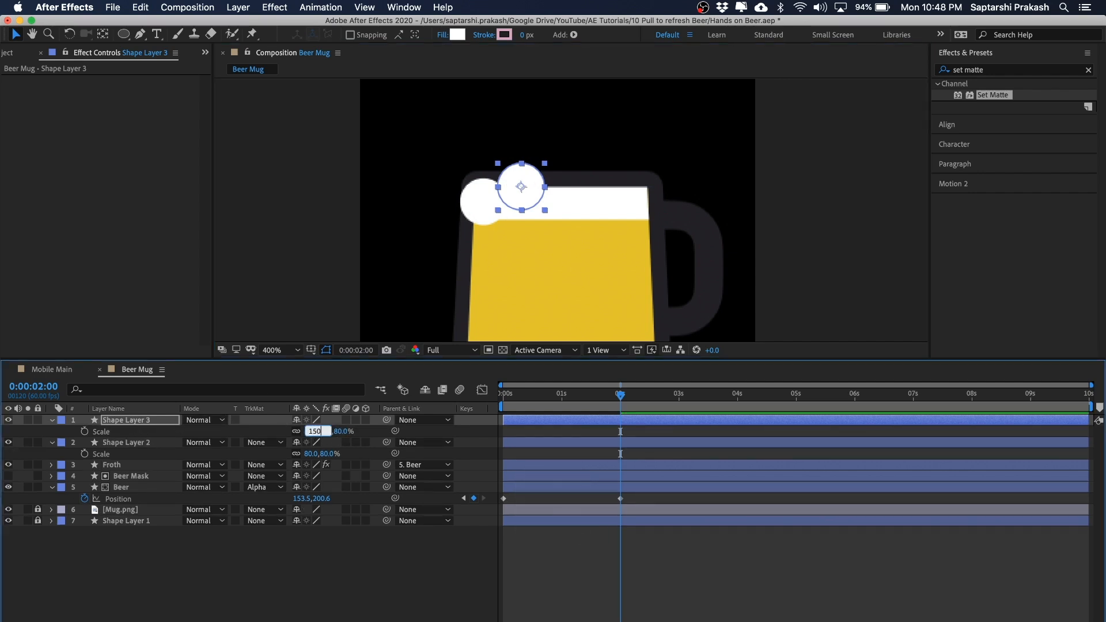
key(Return)
click(829, 141)
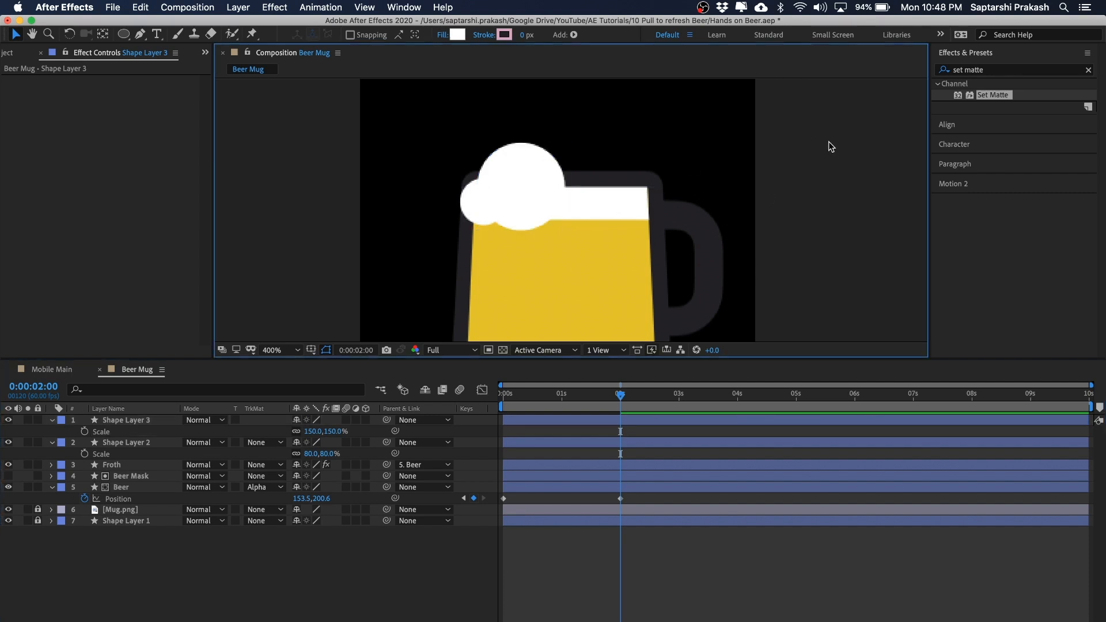
click(499, 196)
drag(502, 197, 542, 177)
Duplicate the large froth circle, scale the copy to 130%, and place it to the right, overlapping the original
key(super+d)
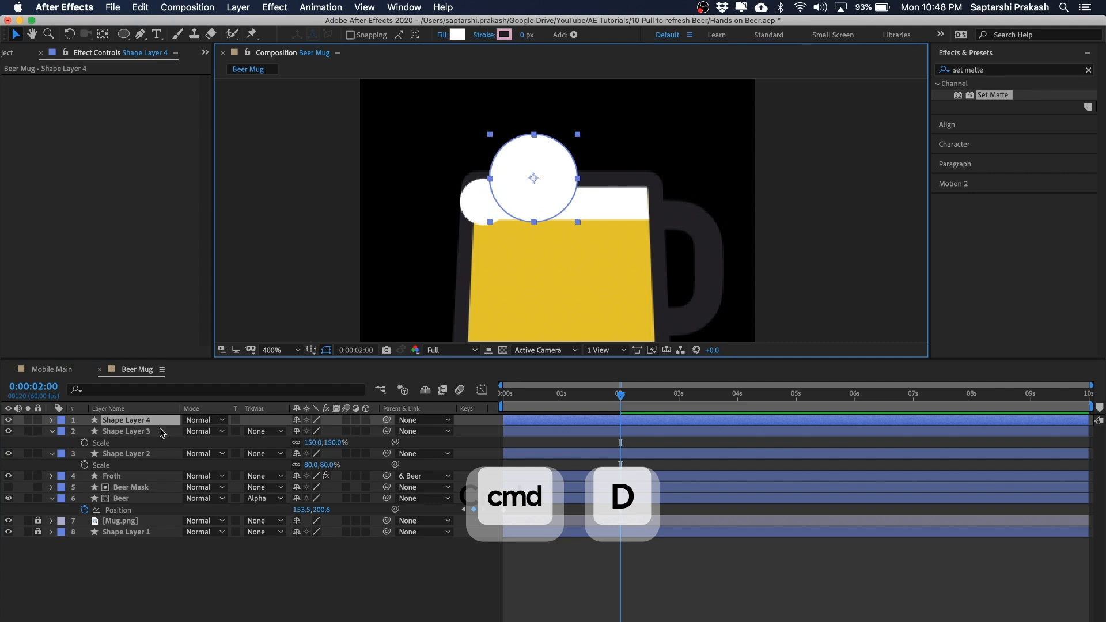
drag(539, 160, 596, 154)
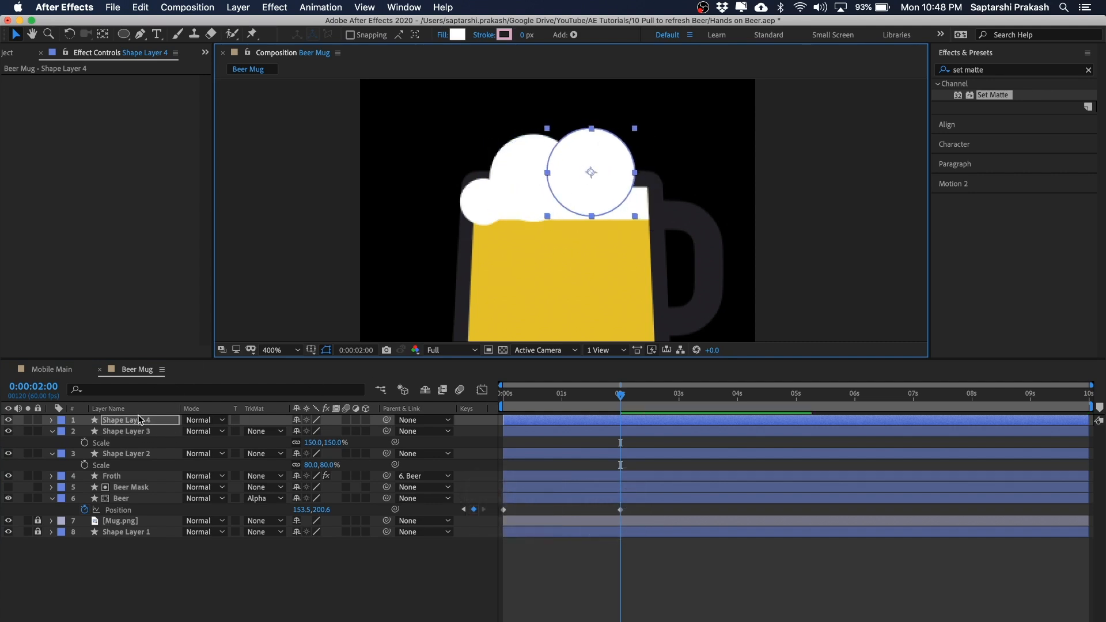
key(s)
click(314, 431)
text(130)
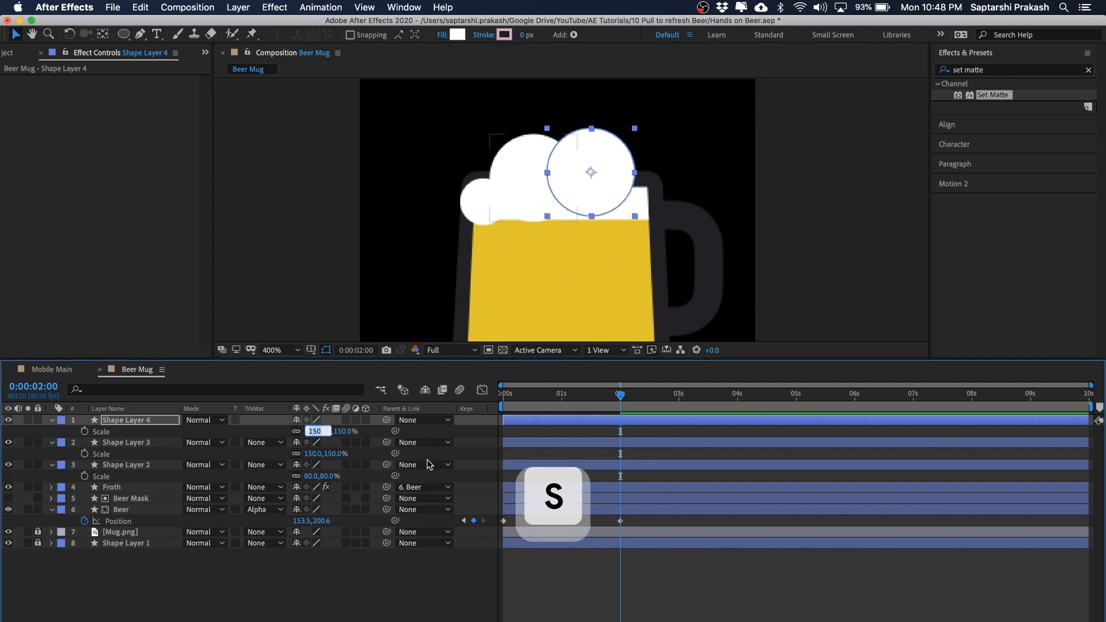
key(Return)
click(901, 148)
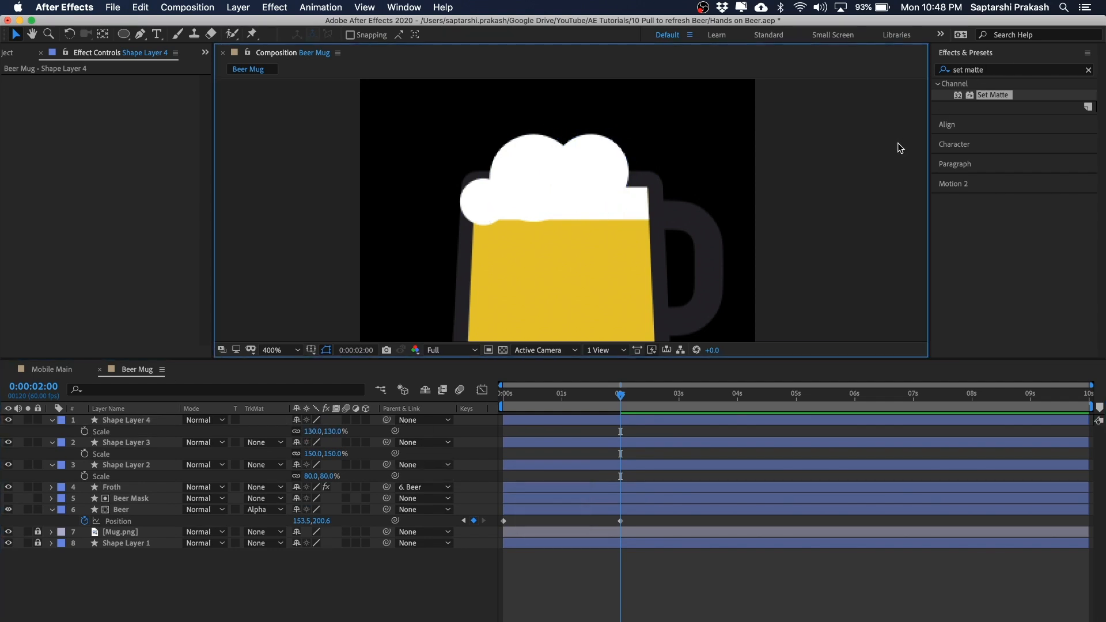
click(620, 161)
drag(607, 161, 609, 164)
click(817, 152)
Duplicate the right large froth circle and place the copy down and to the right, over the mug's right edge
click(560, 155)
click(144, 425)
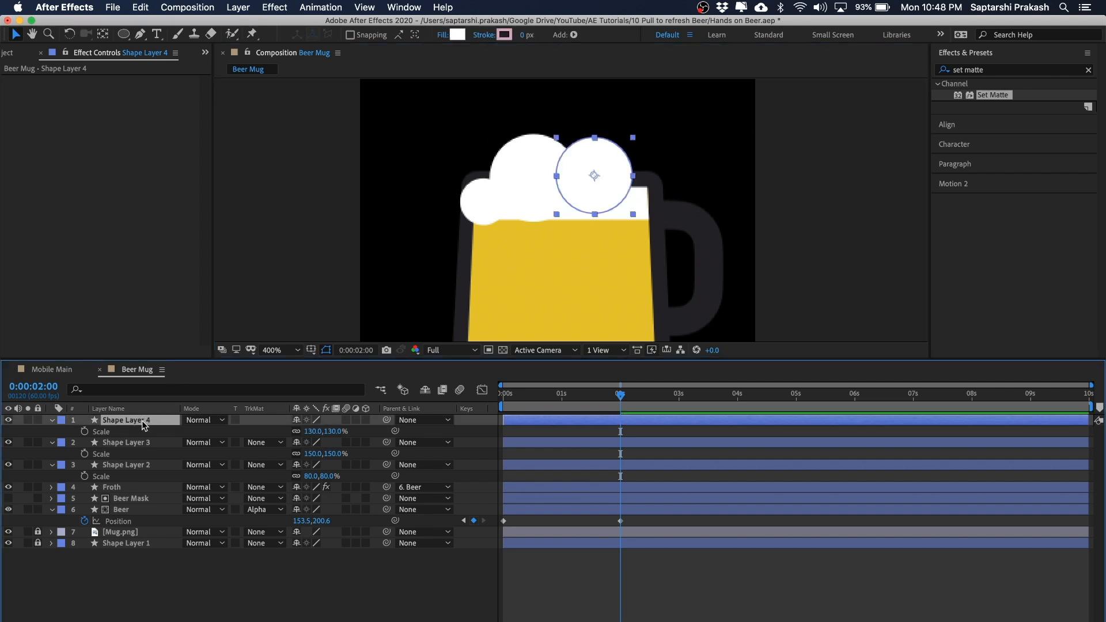
key(super+d)
drag(611, 152, 659, 183)
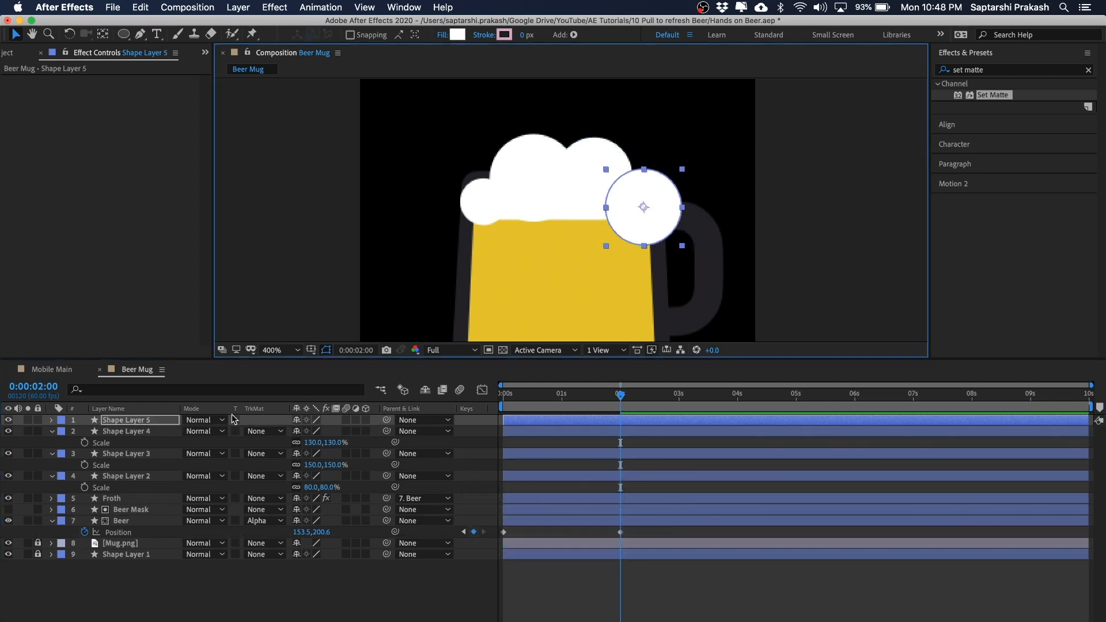
Scale the new froth circle on the mug's right edge to 80% and shift it slightly up and to the right
key(s)
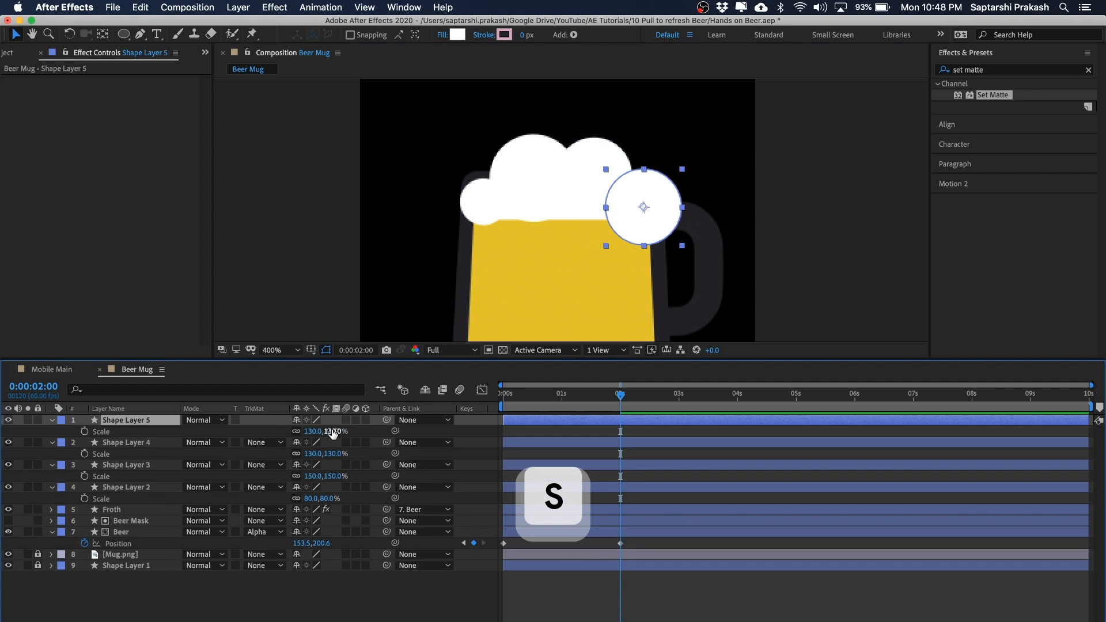
click(311, 432)
text(8)
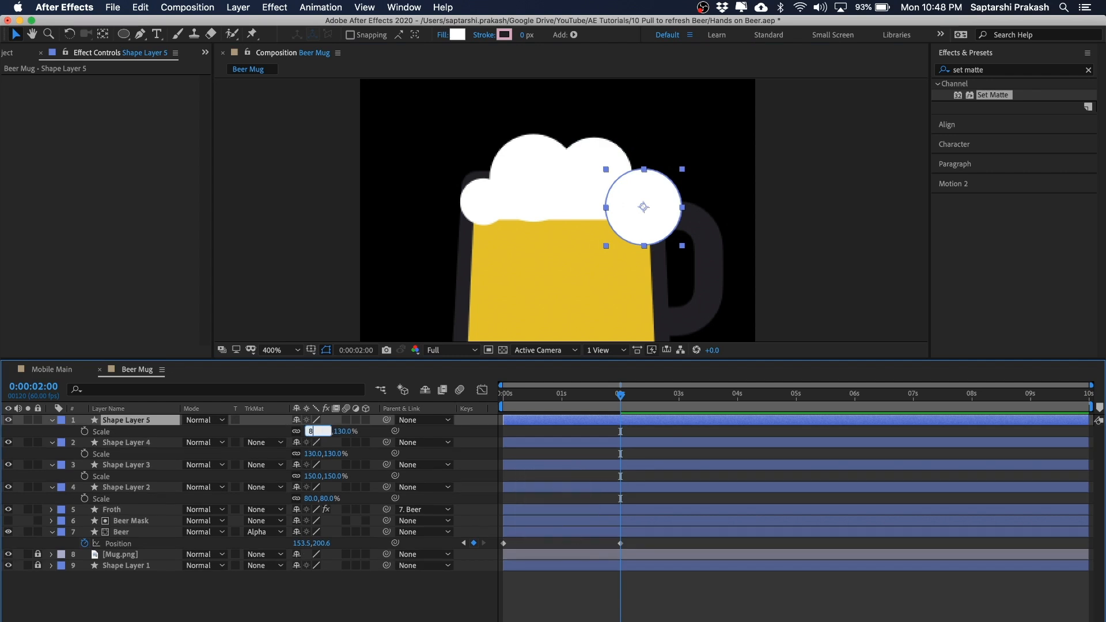
text(0)
key(Return)
click(864, 101)
drag(648, 212, 655, 198)
click(803, 190)
Duplicate the left large froth circle and place the copy slightly down and to the right, overlapping the beer
click(646, 190)
click(558, 197)
click(538, 164)
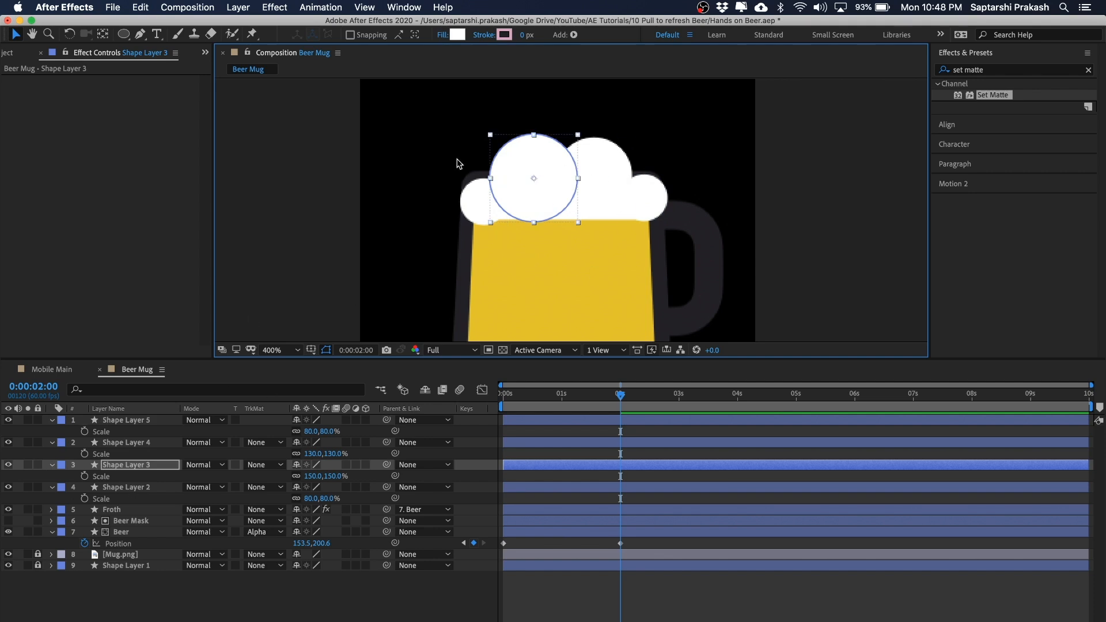
click(557, 186)
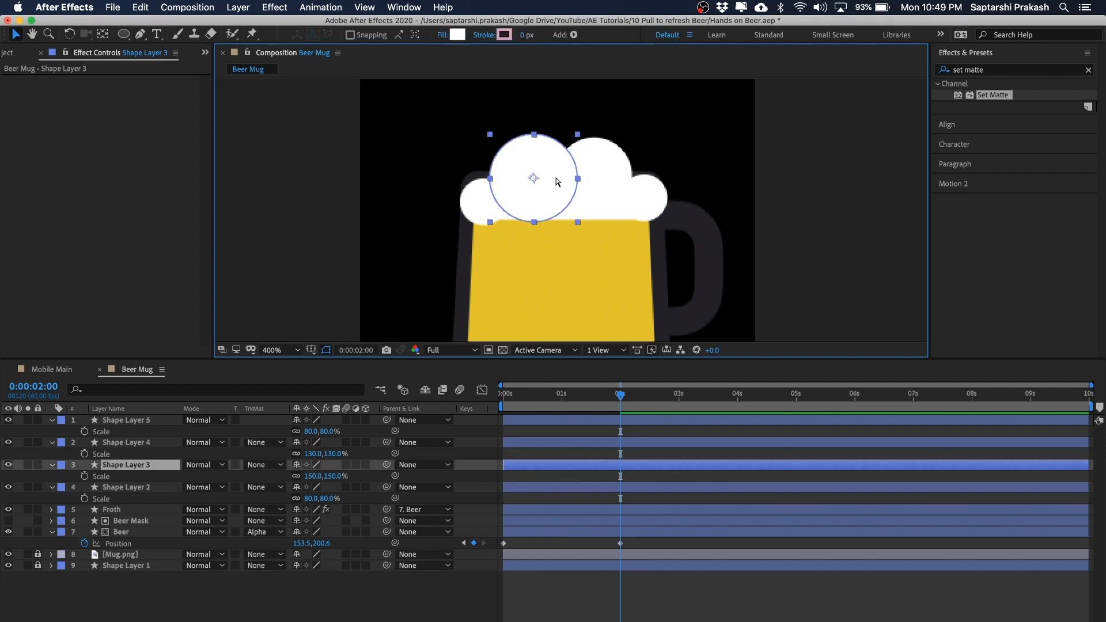
key(super+d)
drag(548, 169, 561, 184)
Scale the lower froth circle to 160% and shift it slightly to the left over the beer's upper edge
key(s)
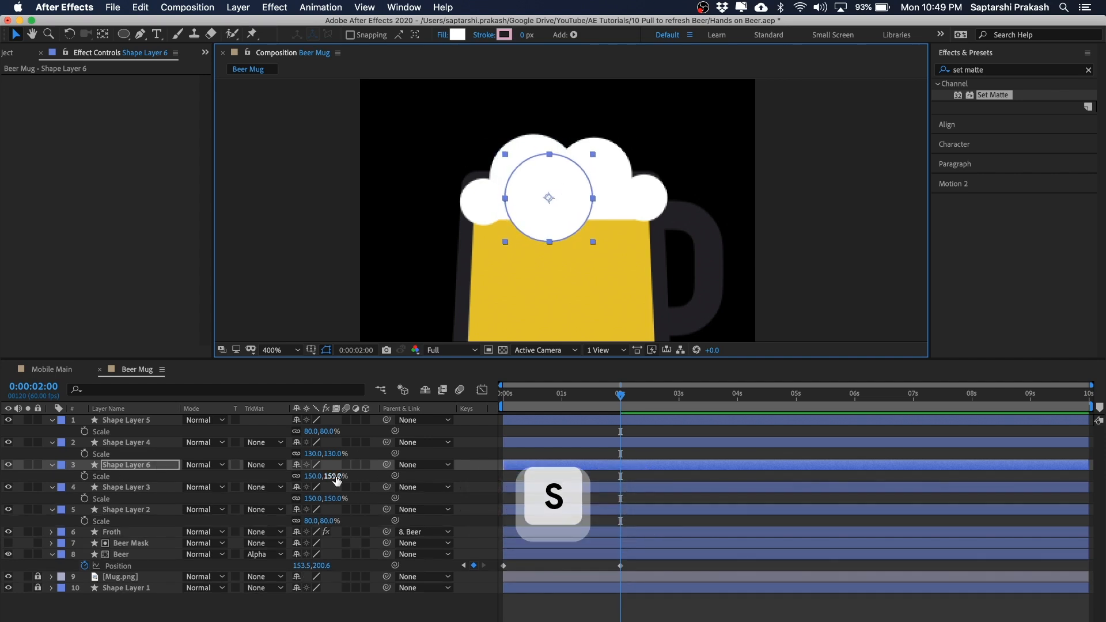
click(313, 476)
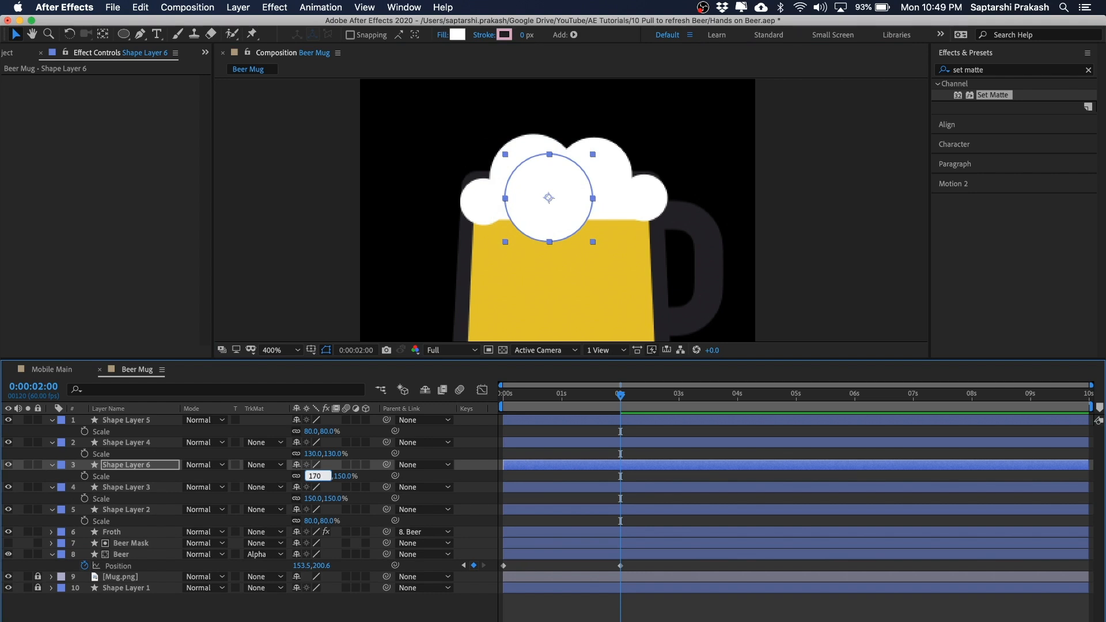
key(Return)
click(576, 182)
drag(576, 182, 572, 184)
click(313, 476)
text(160)
key(Return)
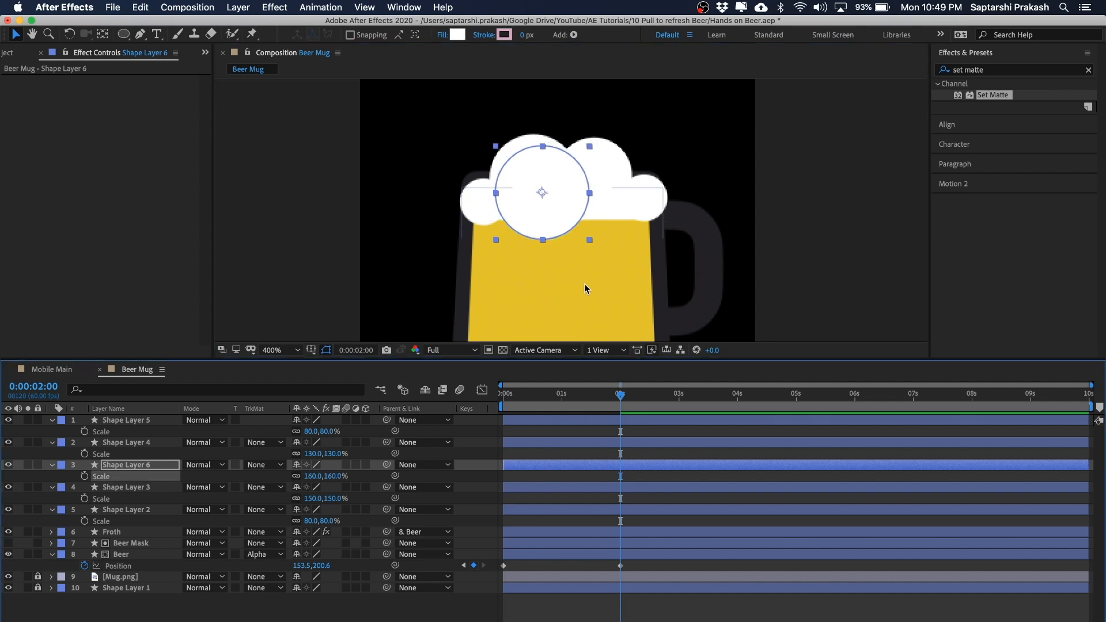
drag(565, 185, 562, 188)
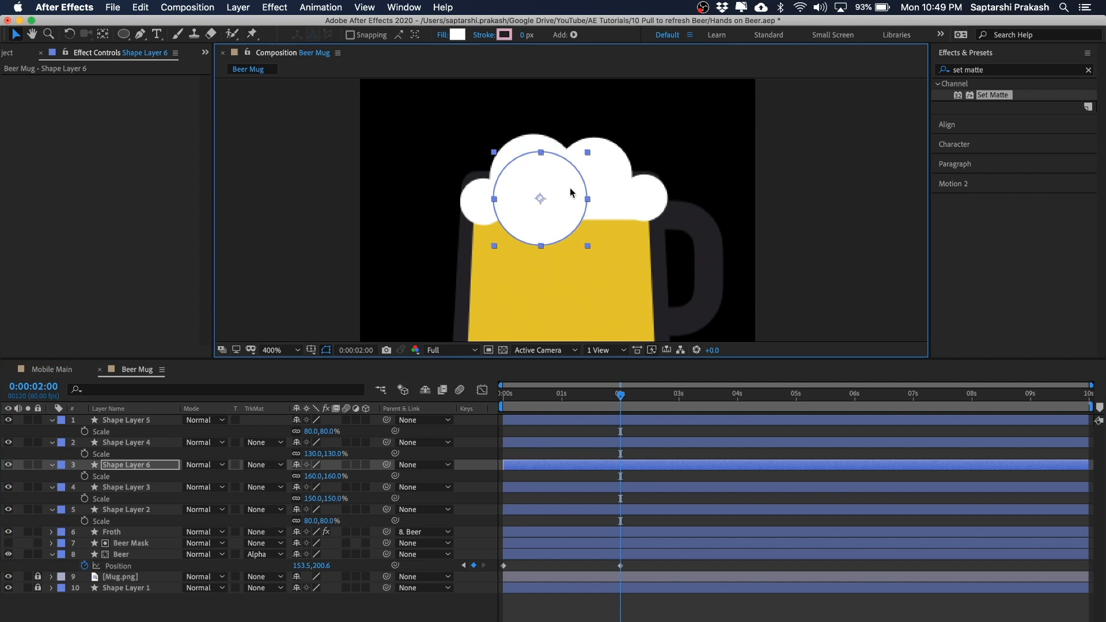
Move the upper-left large froth circle slightly up and to the left
key(super+shift+a)
drag(528, 138, 517, 134)
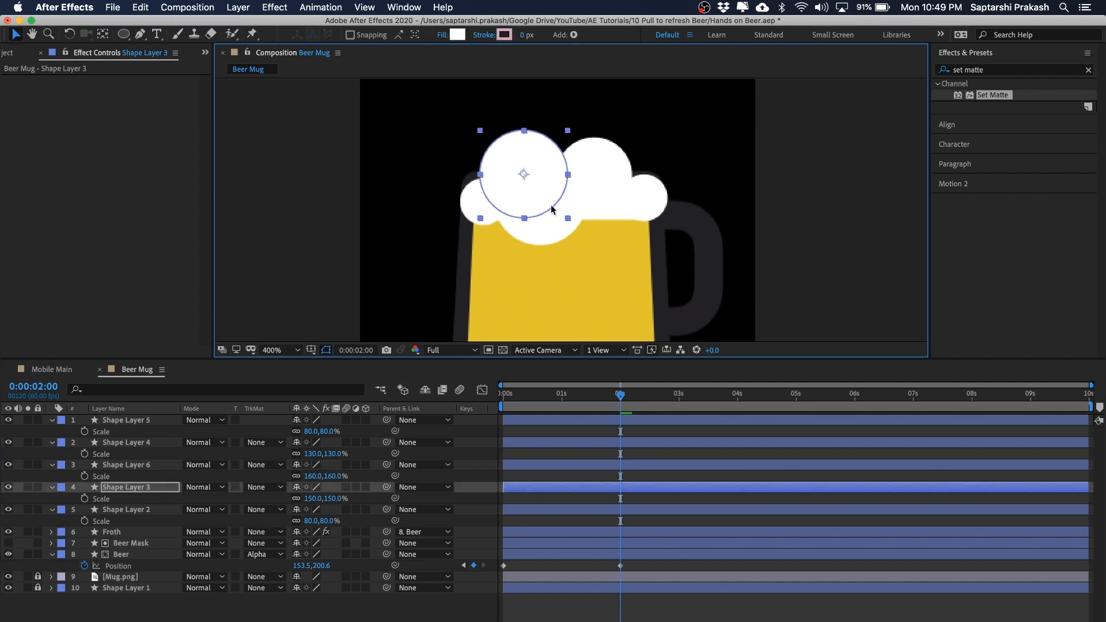
click(550, 228)
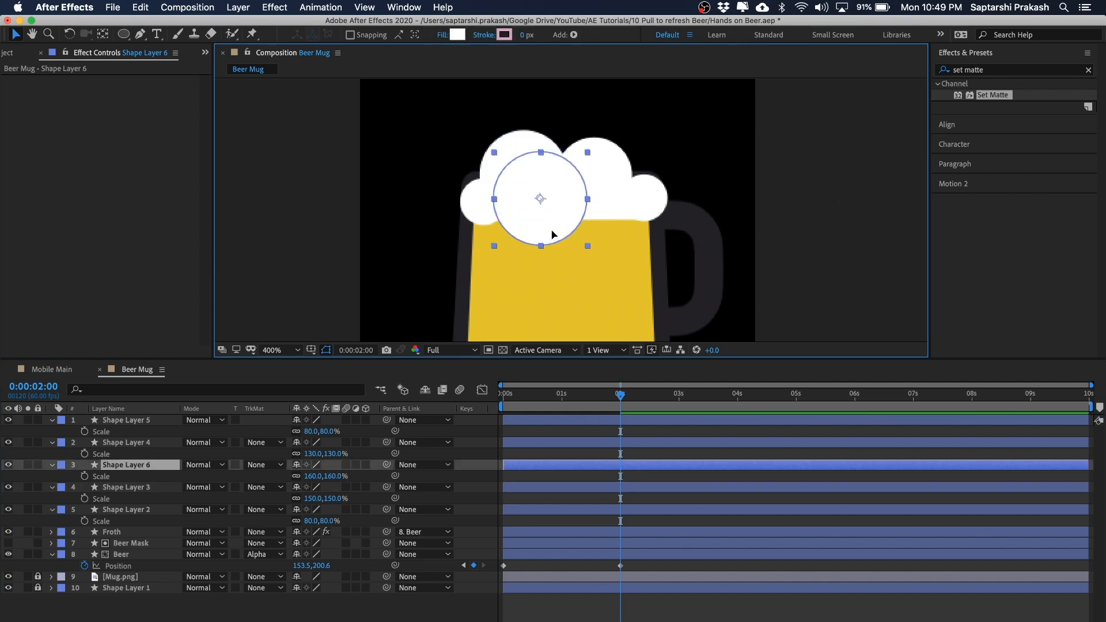
Scale the right large froth circle to 160% and move it down so it overlaps the beer's upper edge
click(615, 160)
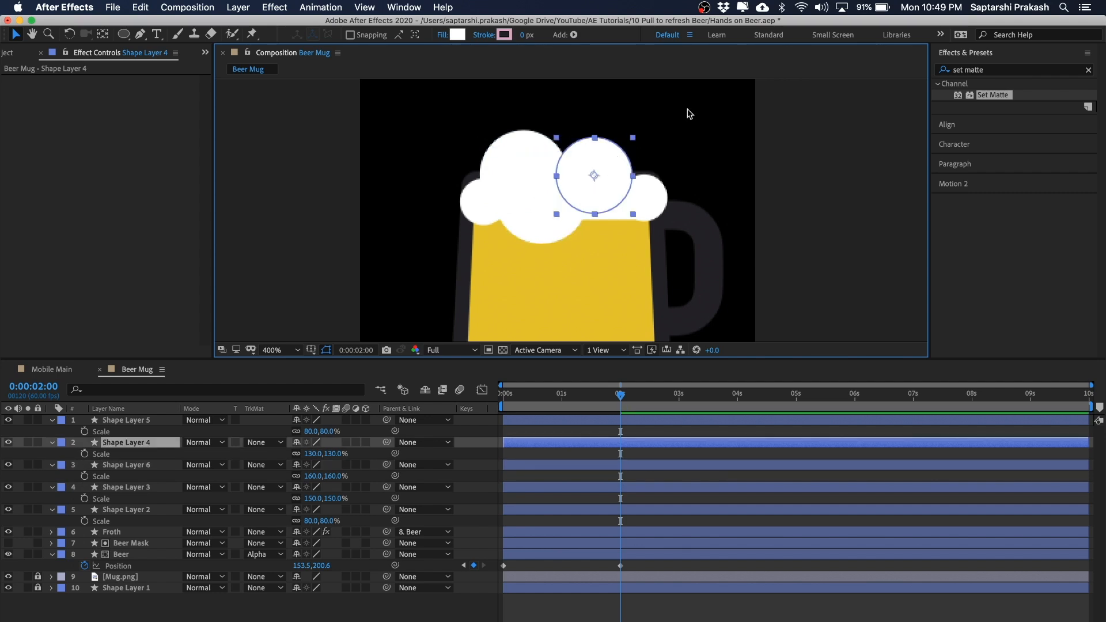
click(314, 453)
text(160)
key(Return)
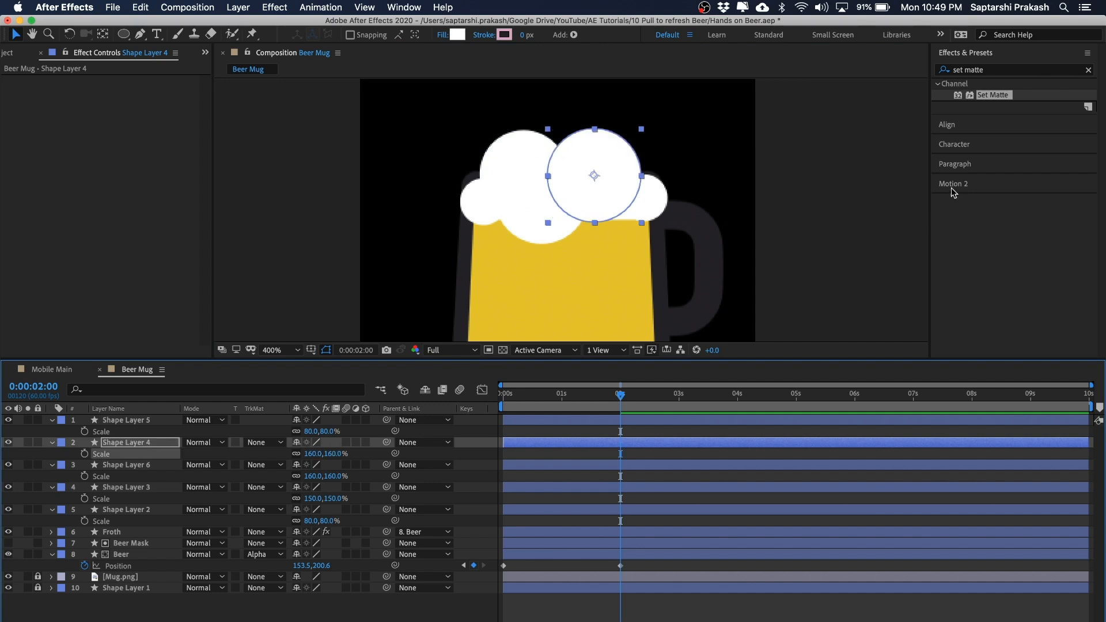
click(580, 180)
drag(599, 157, 604, 171)
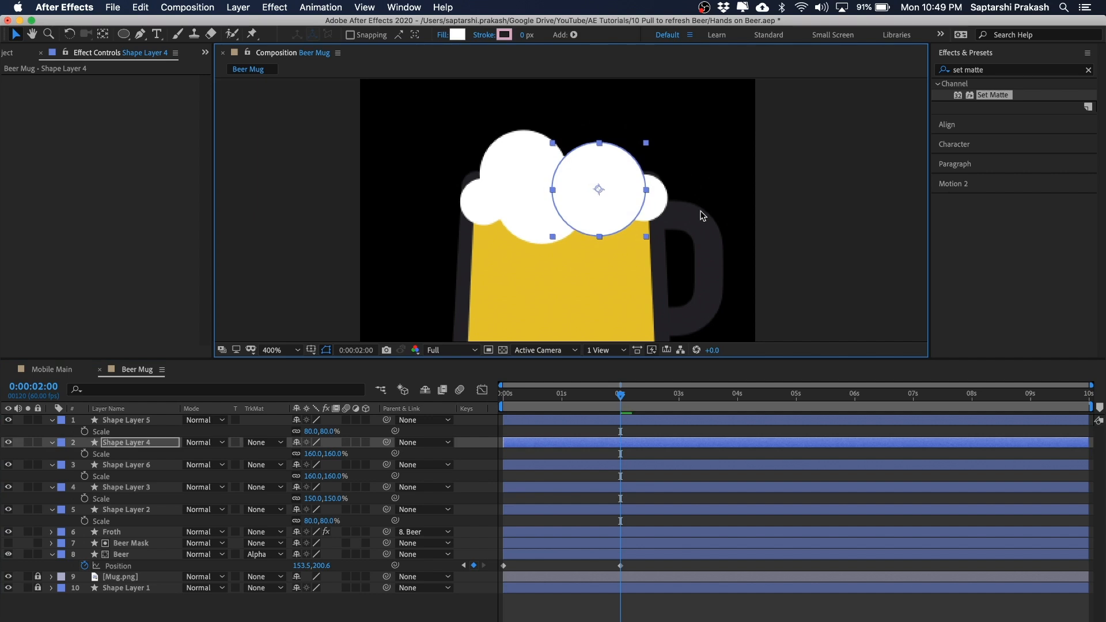
Shift the upper-left large froth circle slightly up and to the right, and check the whole mug's silhouette
click(809, 187)
drag(515, 142, 520, 140)
click(793, 133)
key(comma)
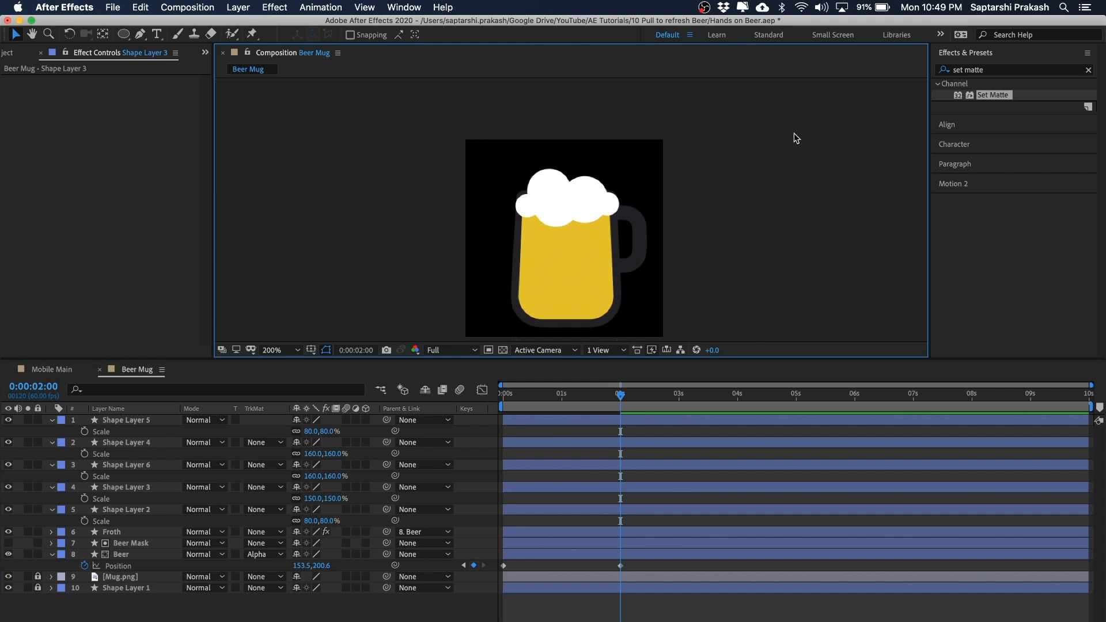
key(period)
Scale the right large froth circle to 170% and shift it slightly up and to the left
click(634, 149)
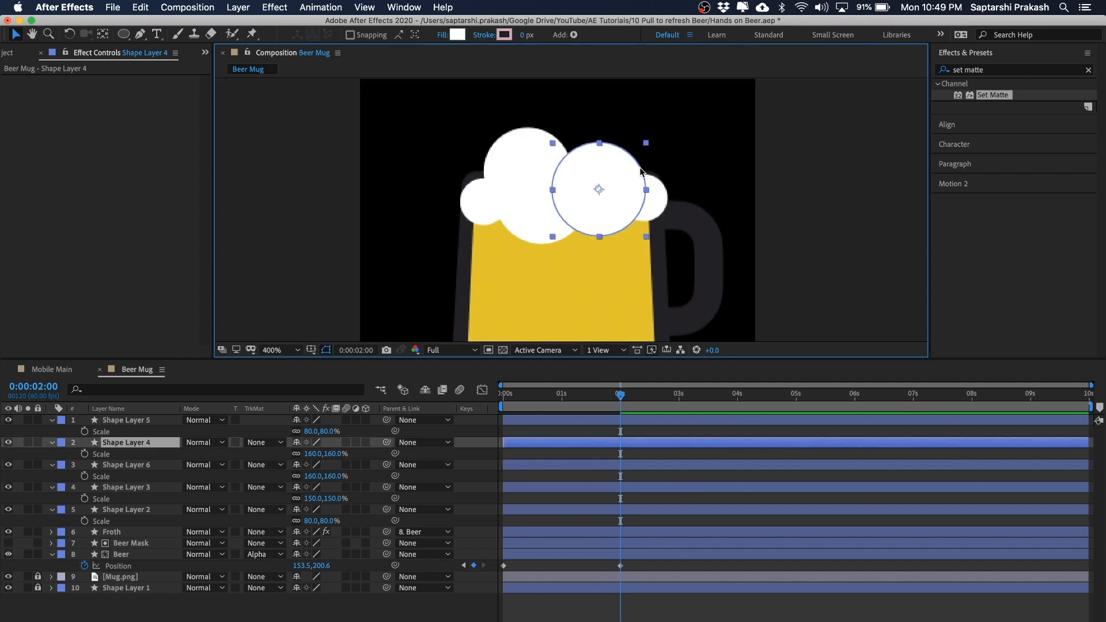
click(311, 464)
click(311, 453)
text(170)
key(Return)
click(861, 202)
click(611, 168)
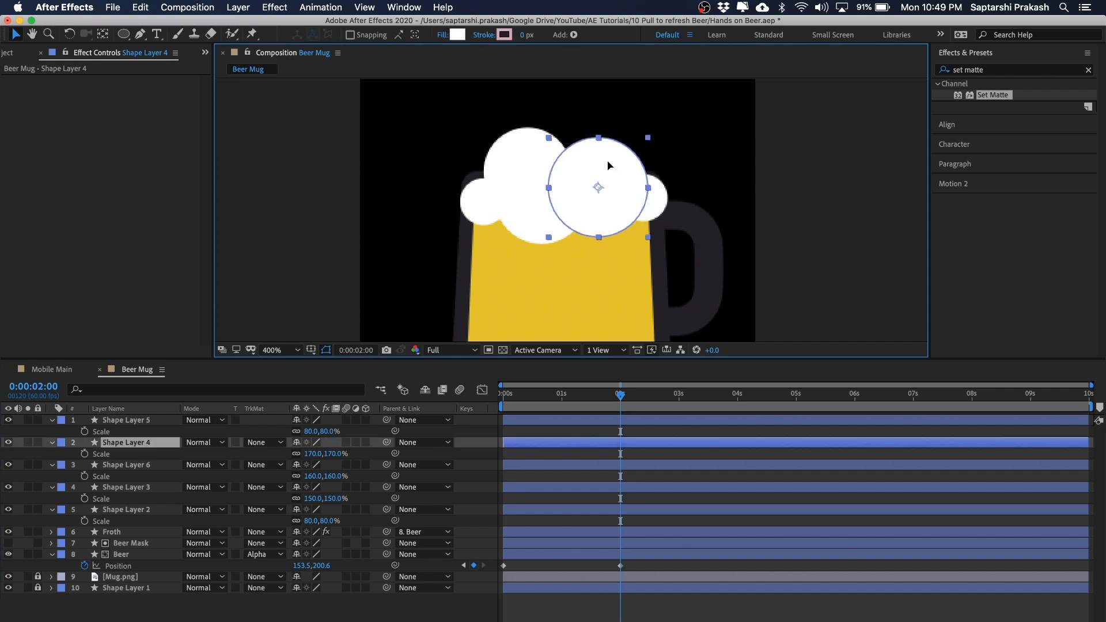
Shift the small right froth circle slightly to the right and the small left one slightly outward to the left
click(656, 199)
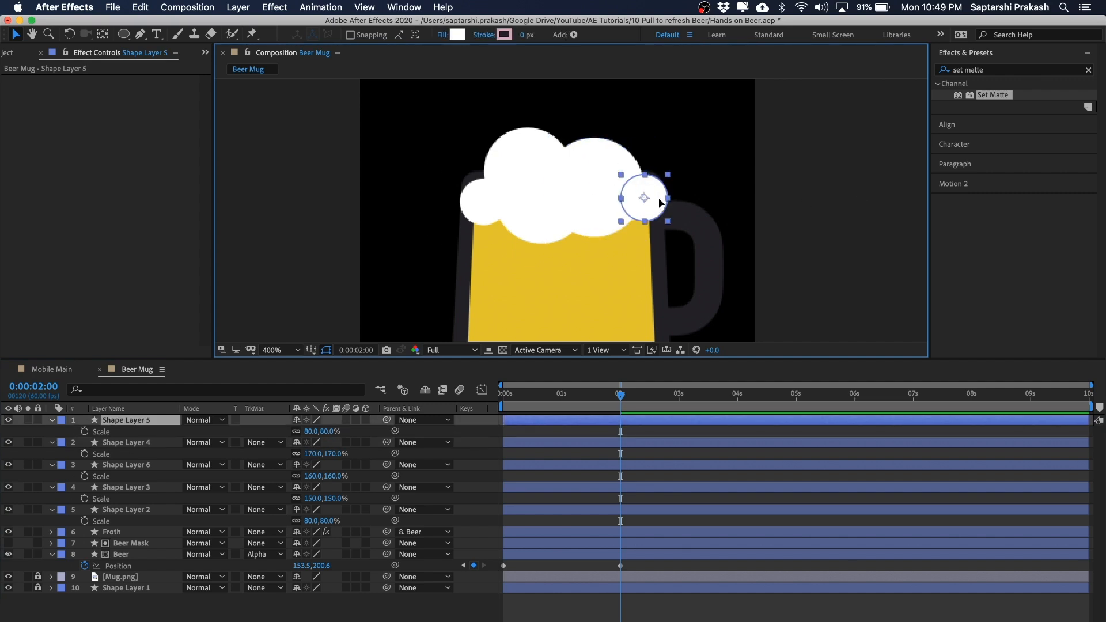
click(829, 191)
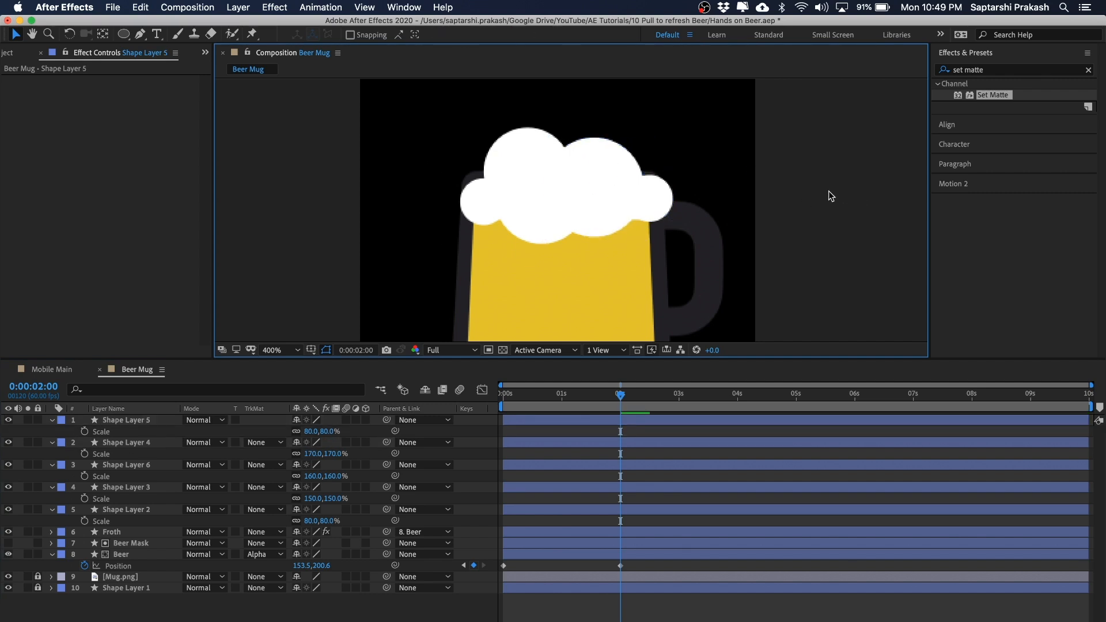
click(475, 201)
click(790, 163)
click(496, 185)
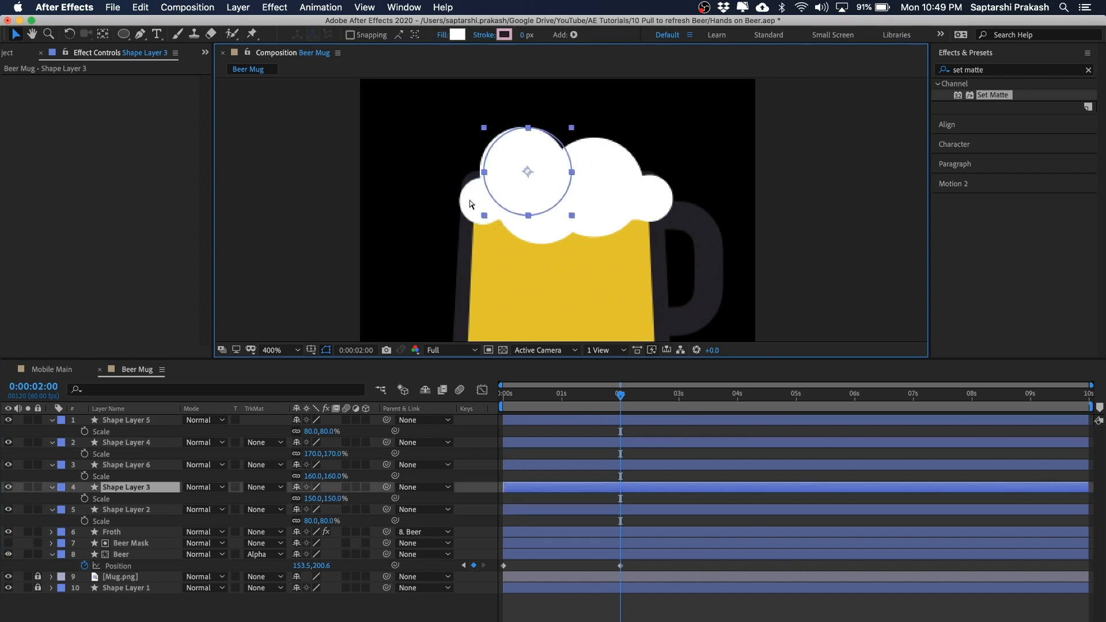
click(470, 200)
Collapse the expanded layer properties and rename the small left froth circle's layer as Bubble 1
key(Return)
click(133, 502)
click(131, 512)
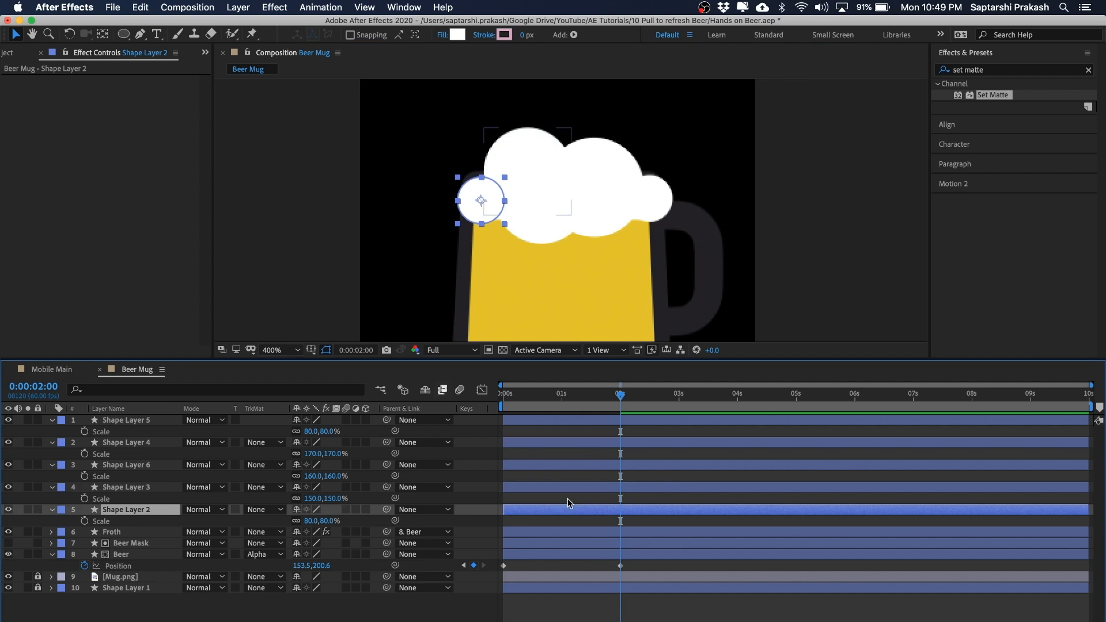
key(u)
click(127, 468)
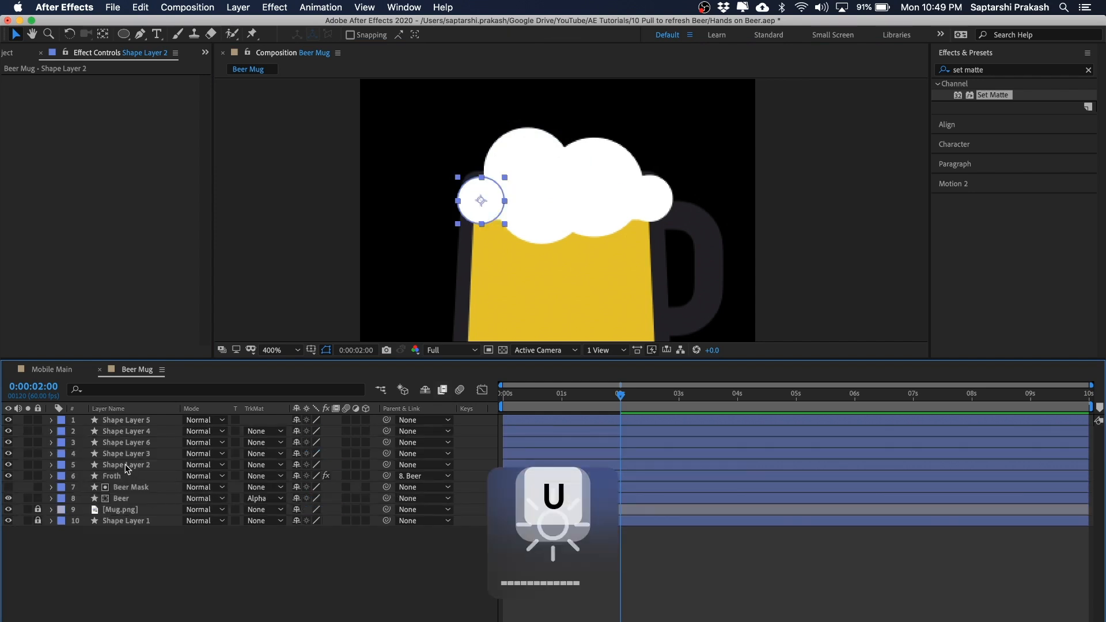
click(127, 467)
key(Return)
text(Bubble 1)
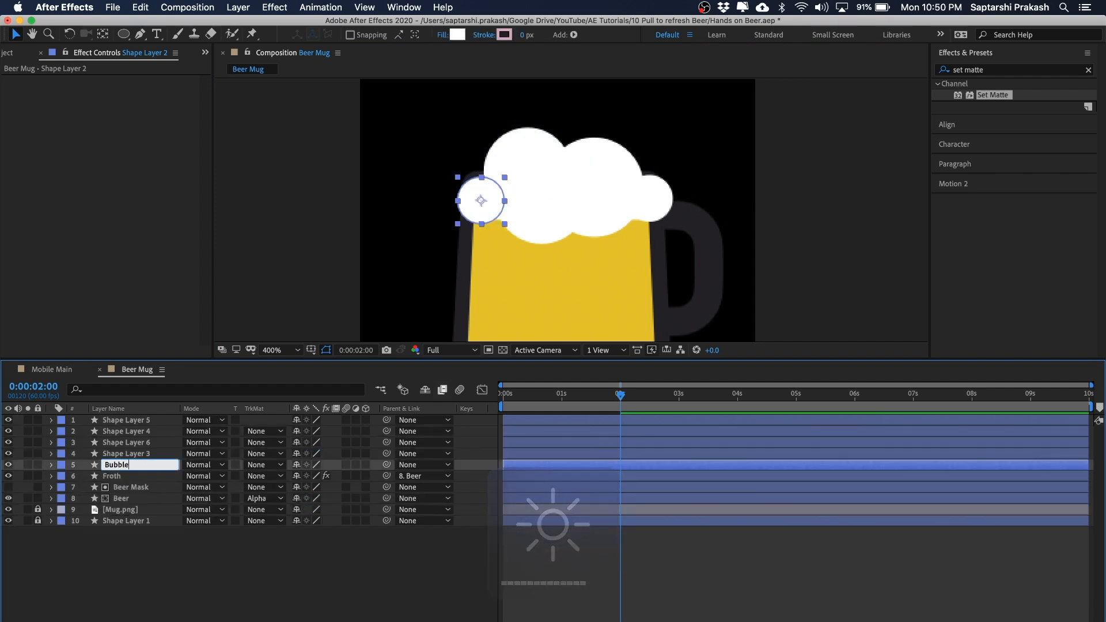
key(Return)
Rename the upper-left froth circle's layer as Bubble 2 and the lower froth circle's layer as Bubble 3
click(136, 454)
key(Return)
text(Bu)
key(super+a)
key(super+c)
key(Return)
click(130, 443)
key(Return)
key(super+v)
key(Return)
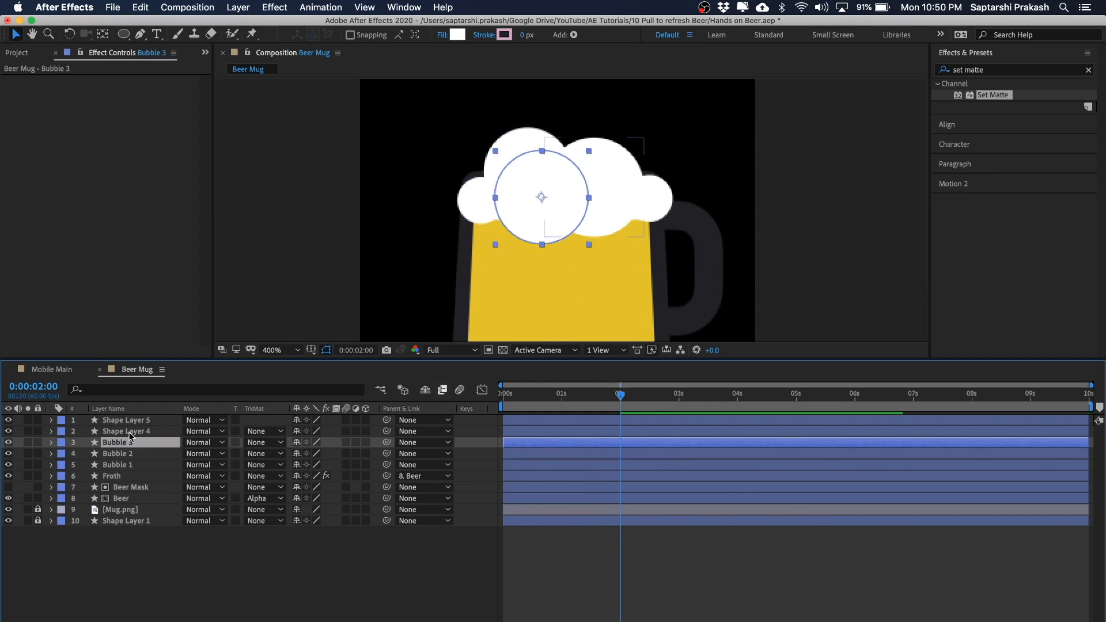
Rename the right large froth circle's layer as Bubble 4 and the small right circle's layer as Bubble 5
click(130, 434)
key(Return)
key(super+v)
text(4)
key(Return)
click(139, 422)
key(Return)
key(super+v)
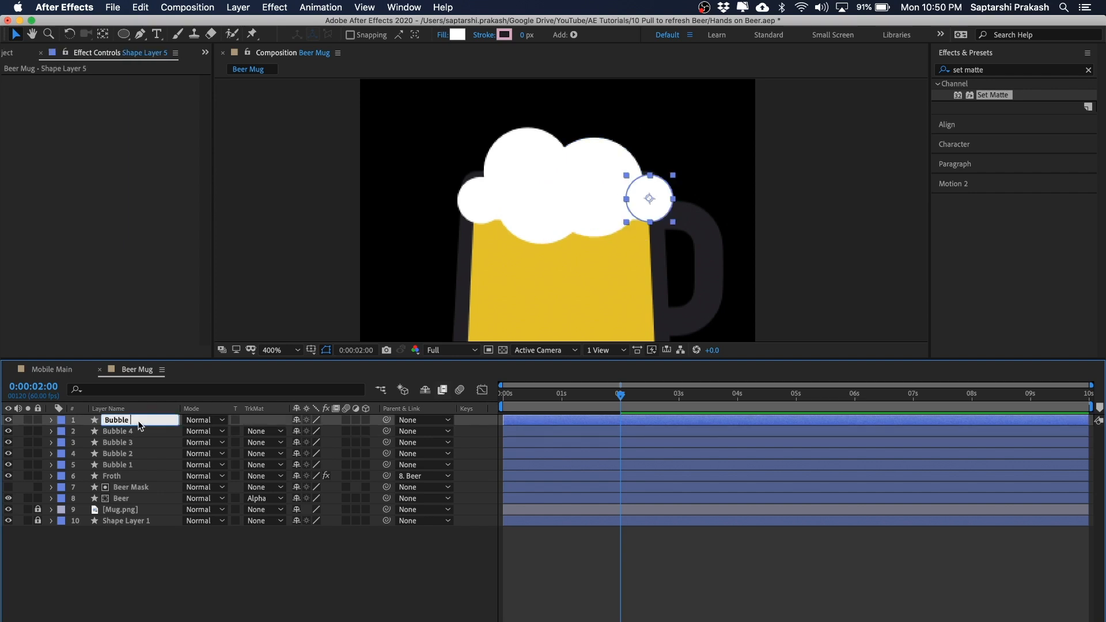
text(5)
key(Return)
click(864, 153)
Examine the complete mug with its froth and beer in the composition view
key(space)
scroll(864, 154, down, 1)
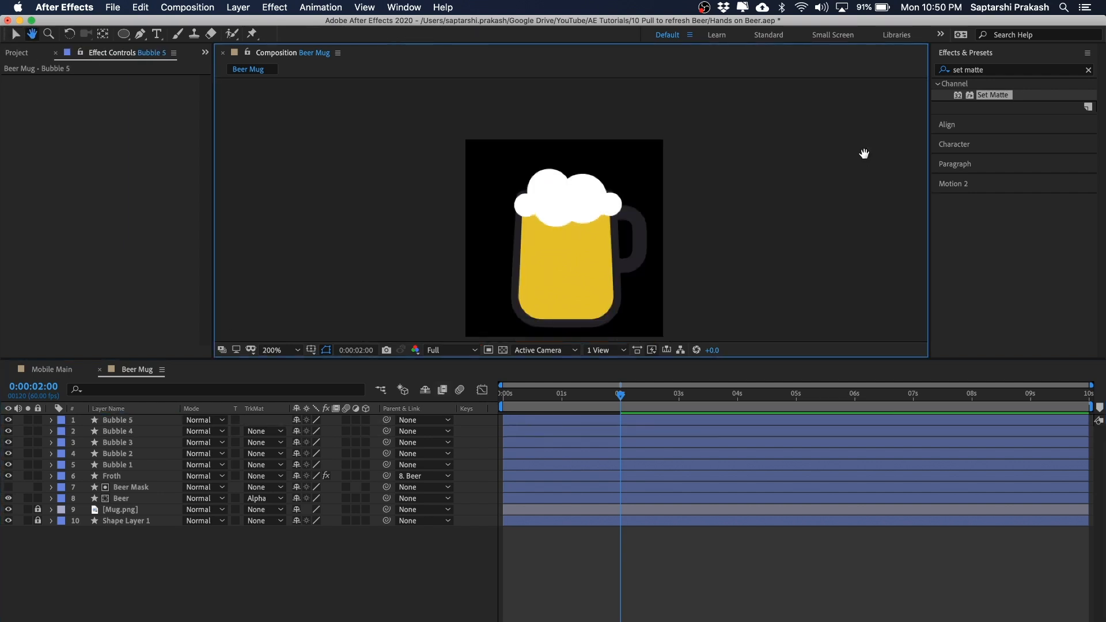
scroll(835, 139, down, 1)
scroll(826, 139, up, 1)
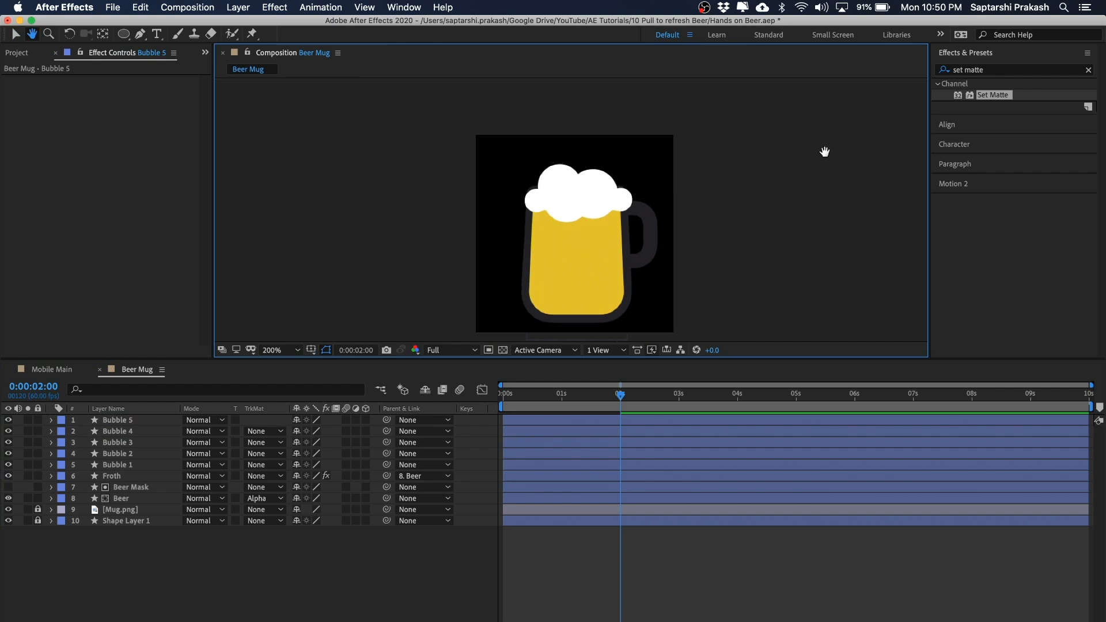
scroll(824, 151, up, 1)
scroll(824, 152, down, 1)
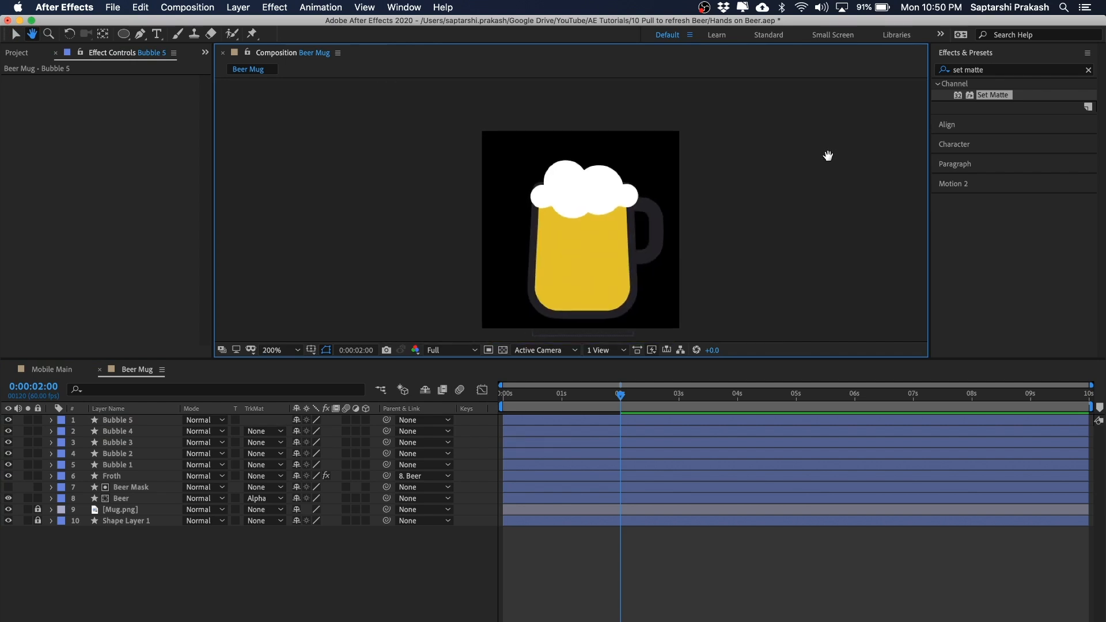
drag(729, 212, 733, 188)
scroll(734, 186, up, 1)
scroll(733, 186, down, 1)
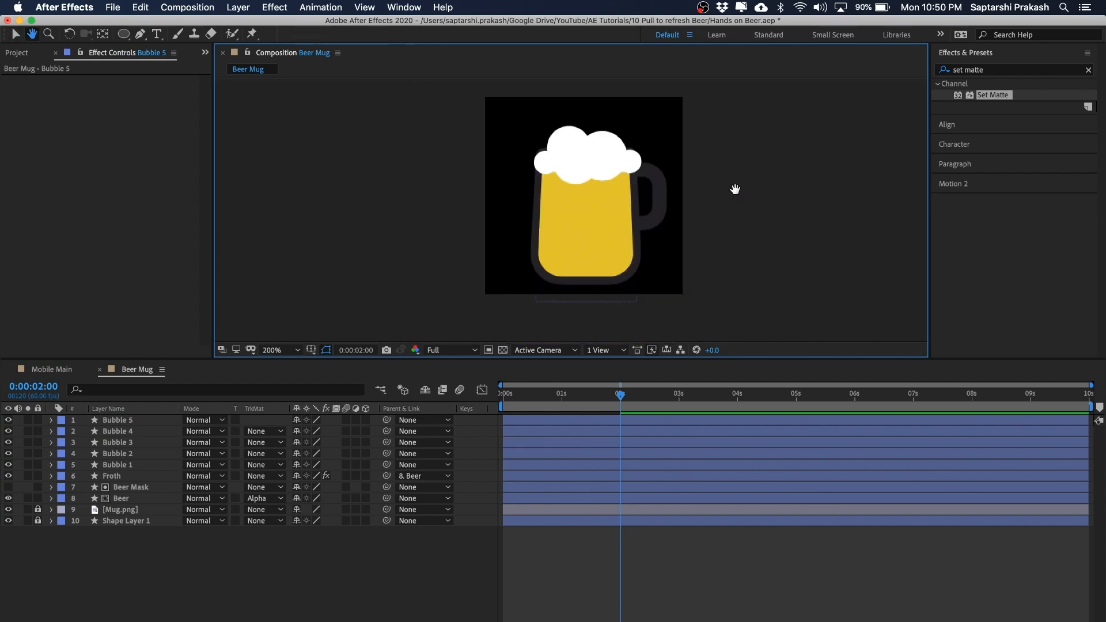
Change the Beer shape layer's fill colour to the lighter yellow FFD35B
click(147, 498)
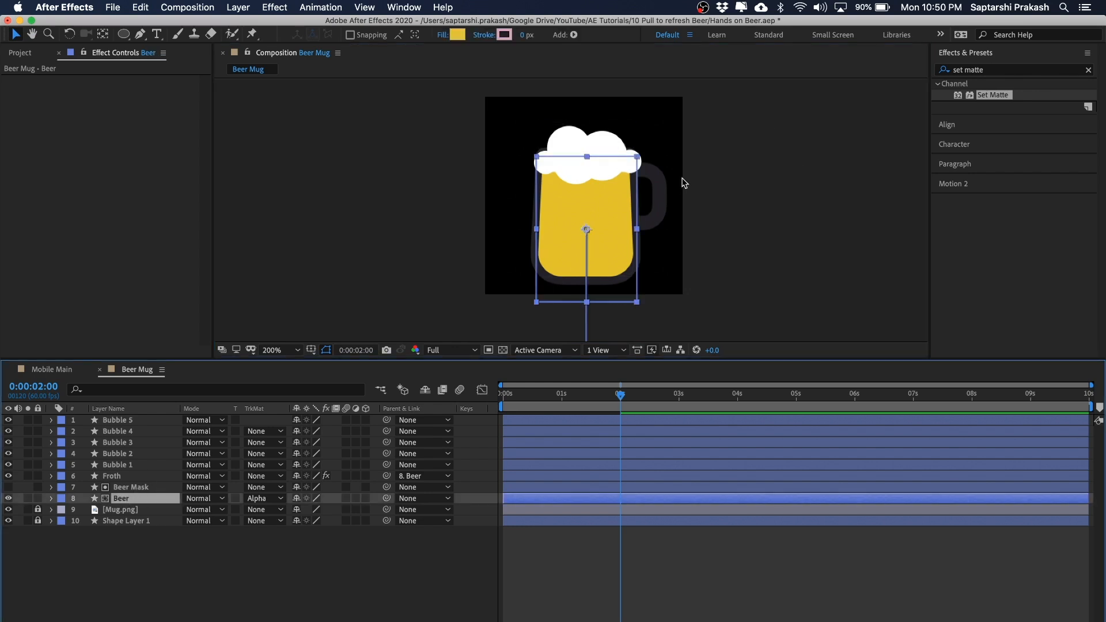
scroll(684, 183, up, 1)
scroll(681, 177, down, 1)
scroll(588, 201, right, 2)
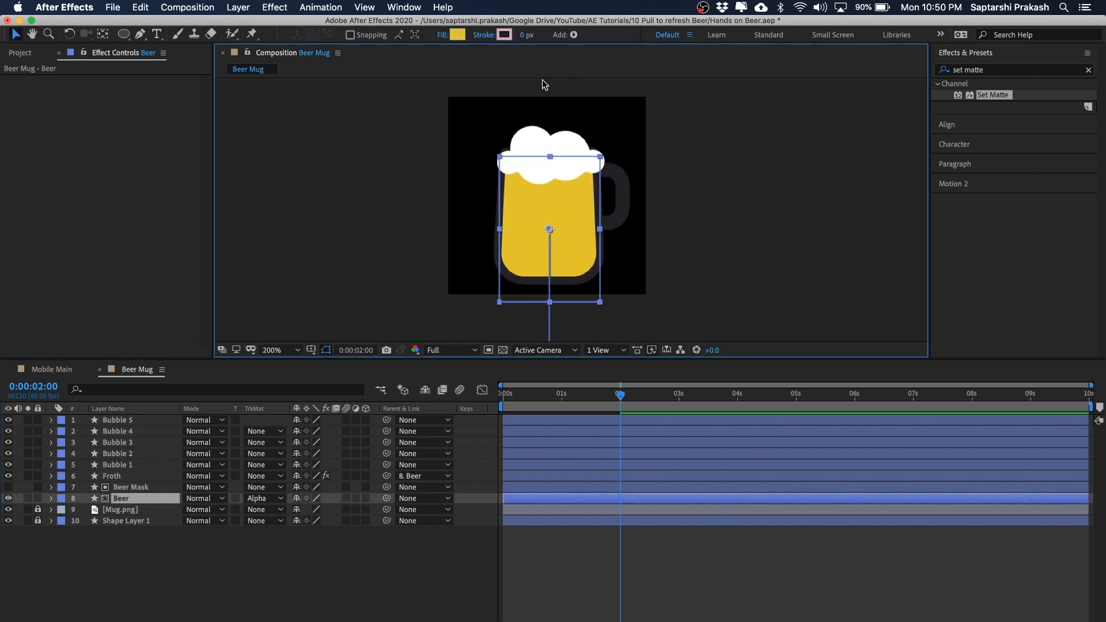
click(457, 35)
drag(847, 296, 844, 288)
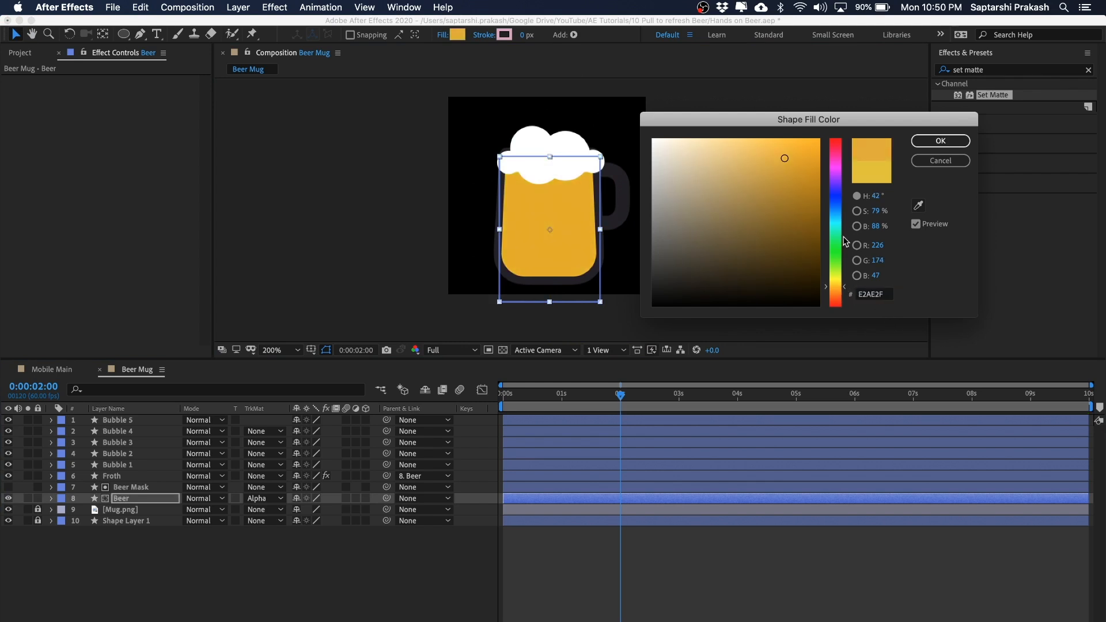
drag(779, 145, 771, 140)
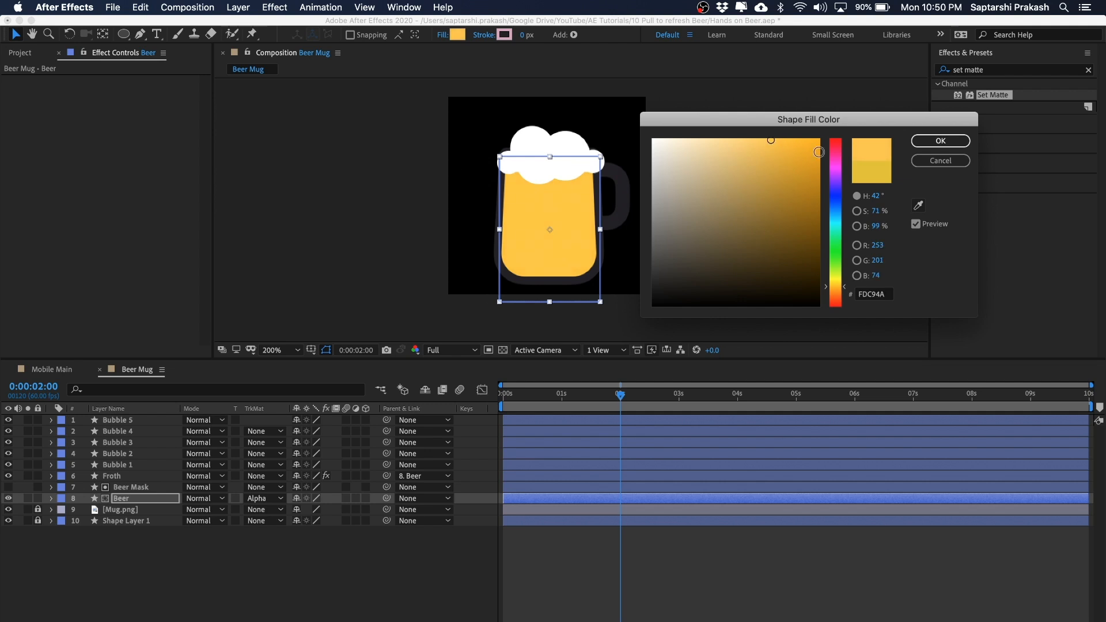
drag(763, 150, 760, 138)
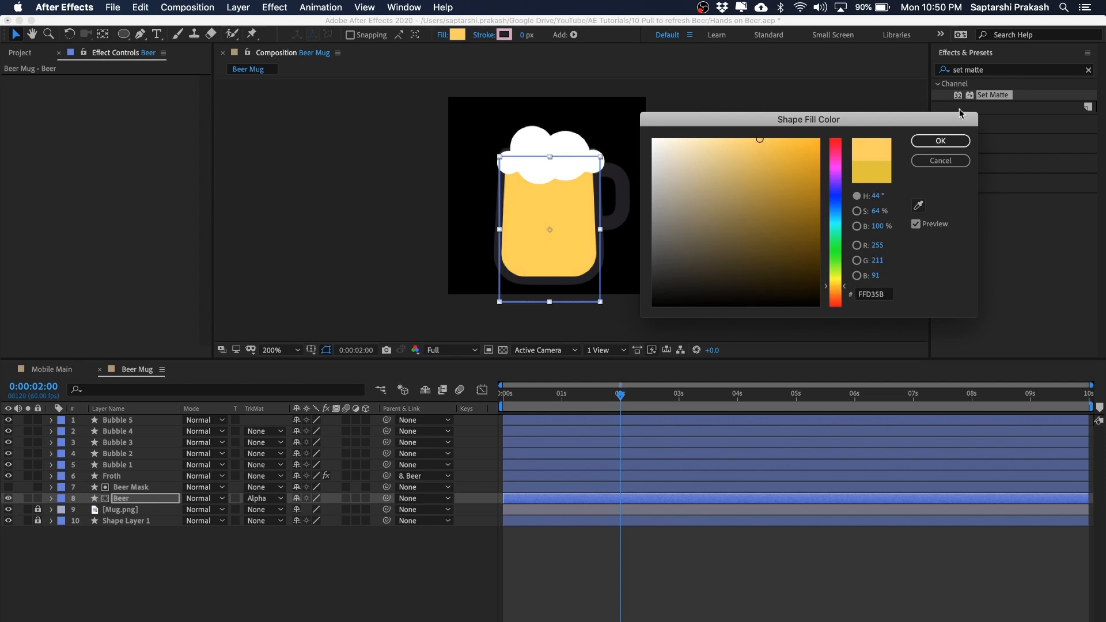
click(940, 141)
click(783, 161)
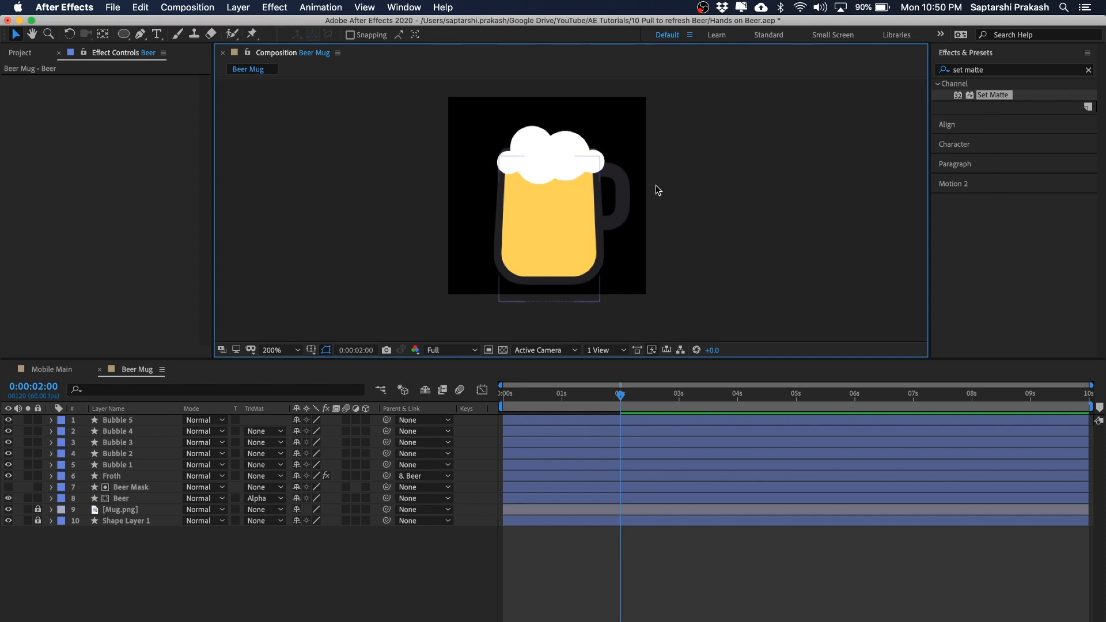
Add an Inner Shadow layer style to the Beer layer
click(581, 224)
click(731, 202)
click(121, 498)
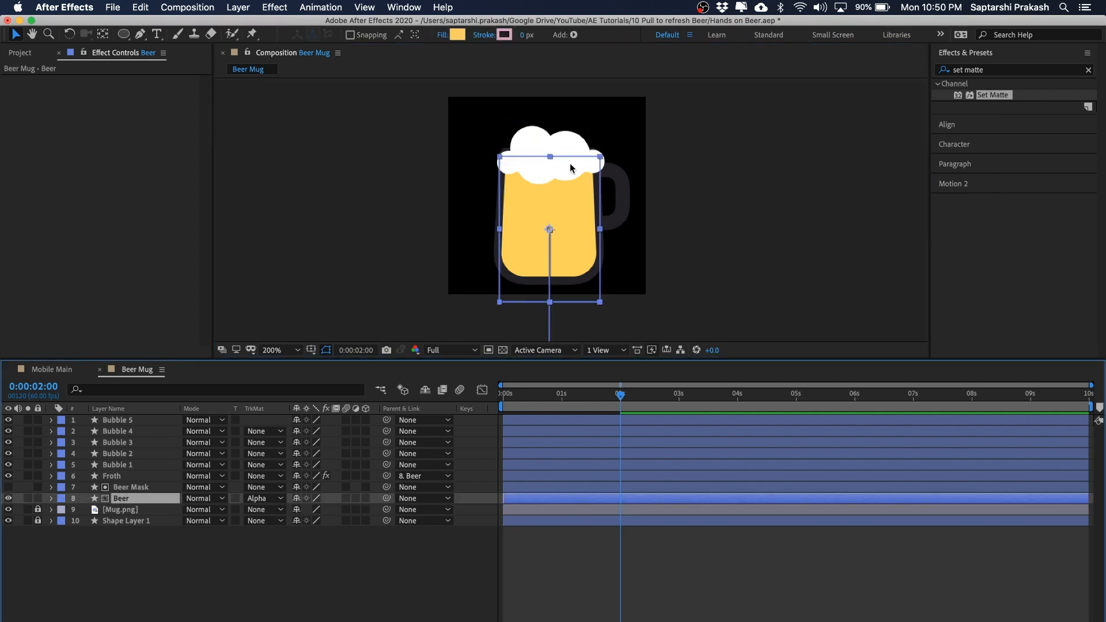
click(156, 555)
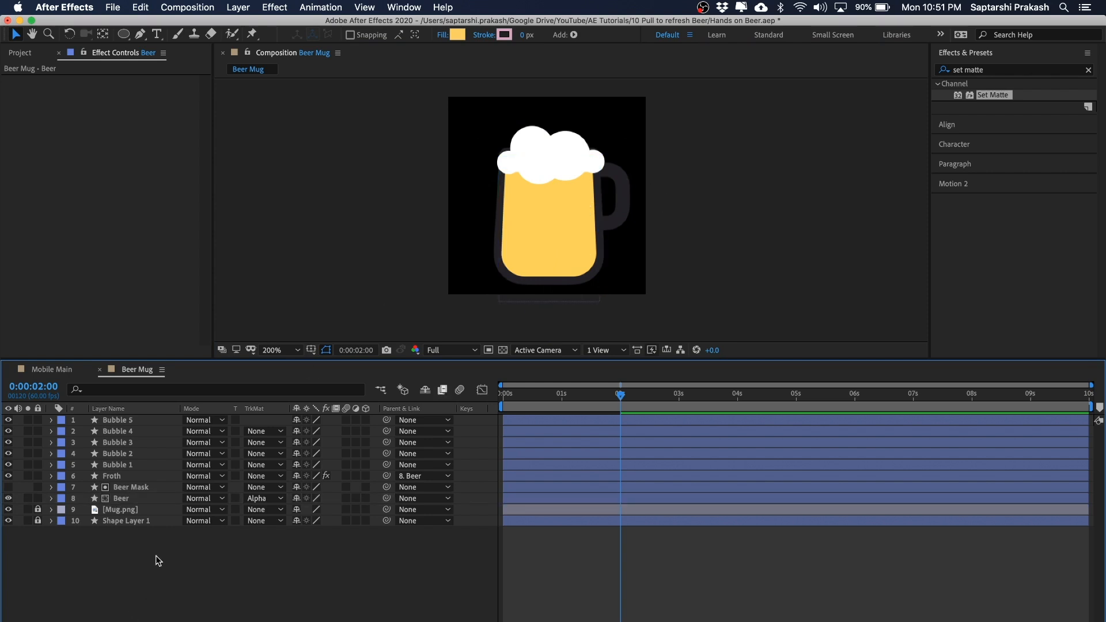
click(122, 500)
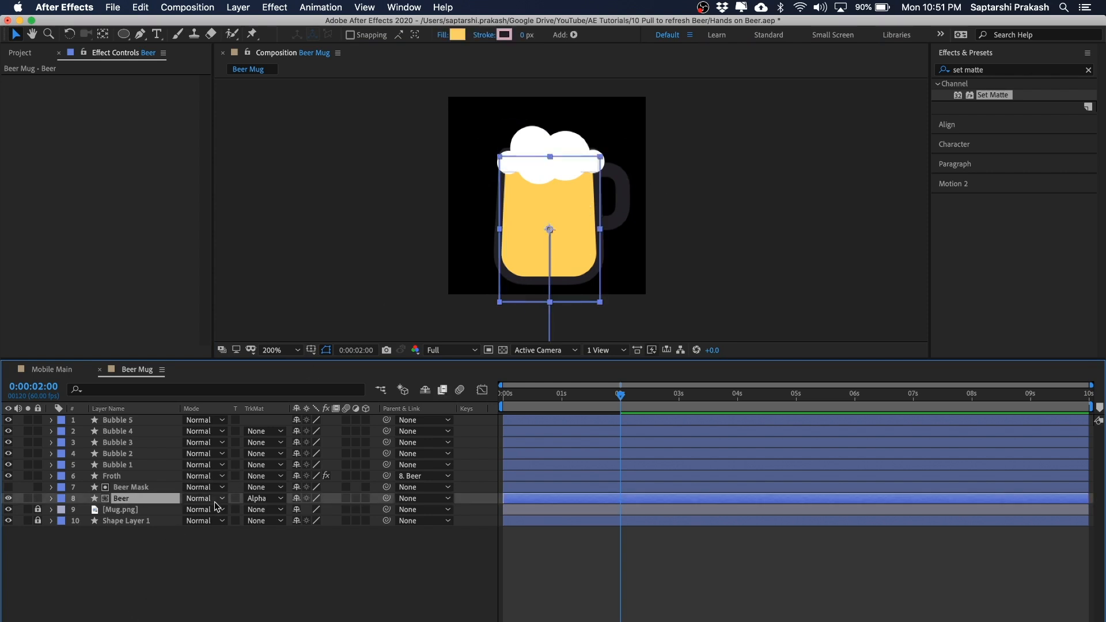
click(238, 8)
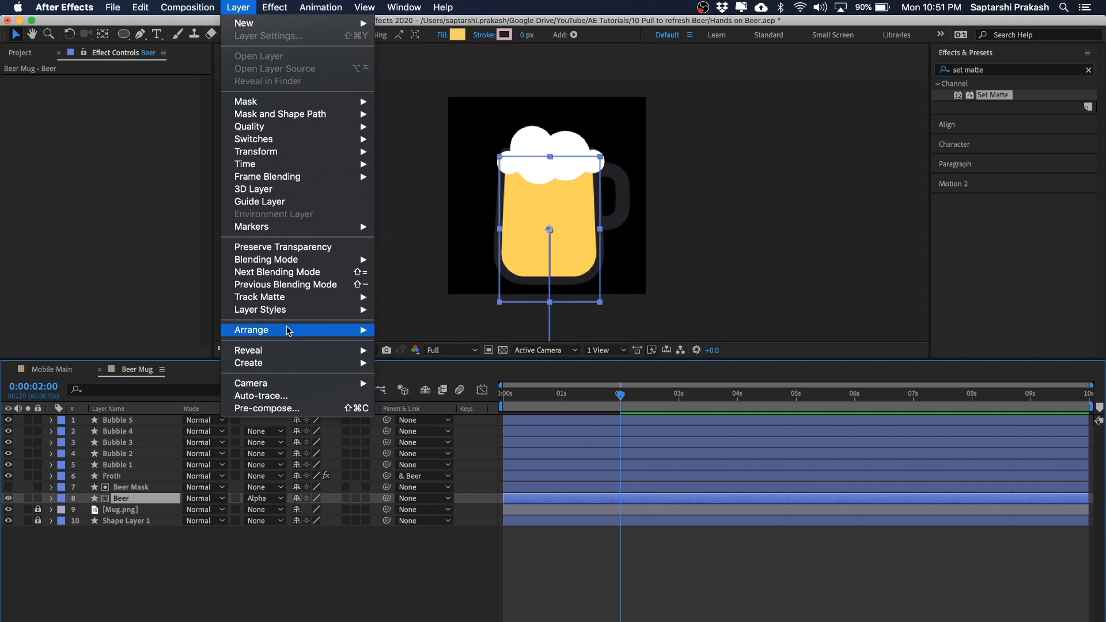
mouse_move(280, 311)
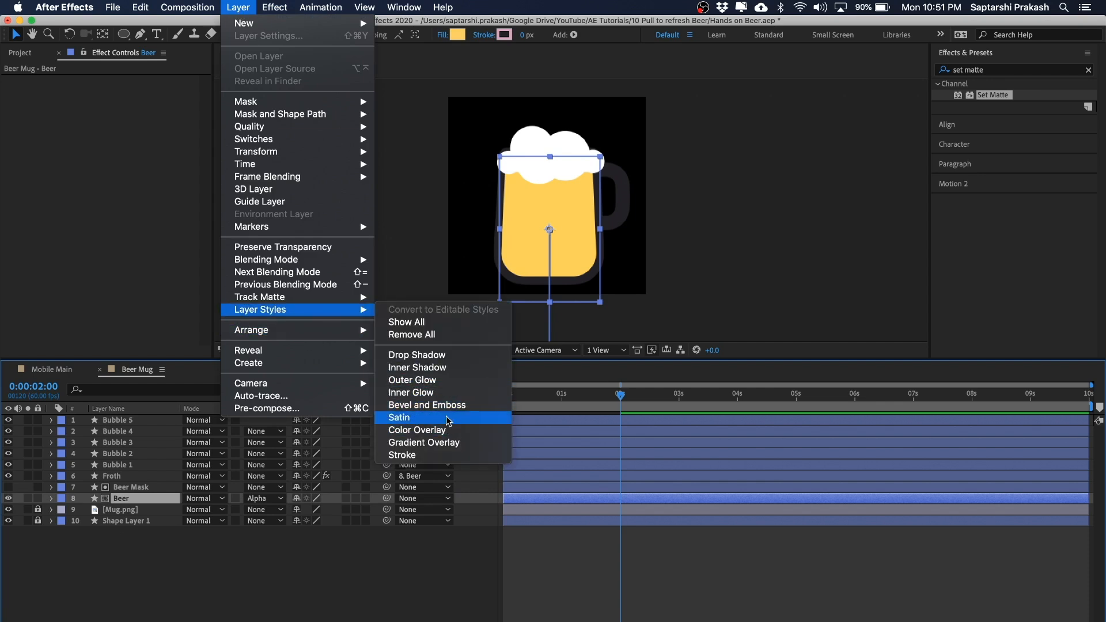
click(444, 373)
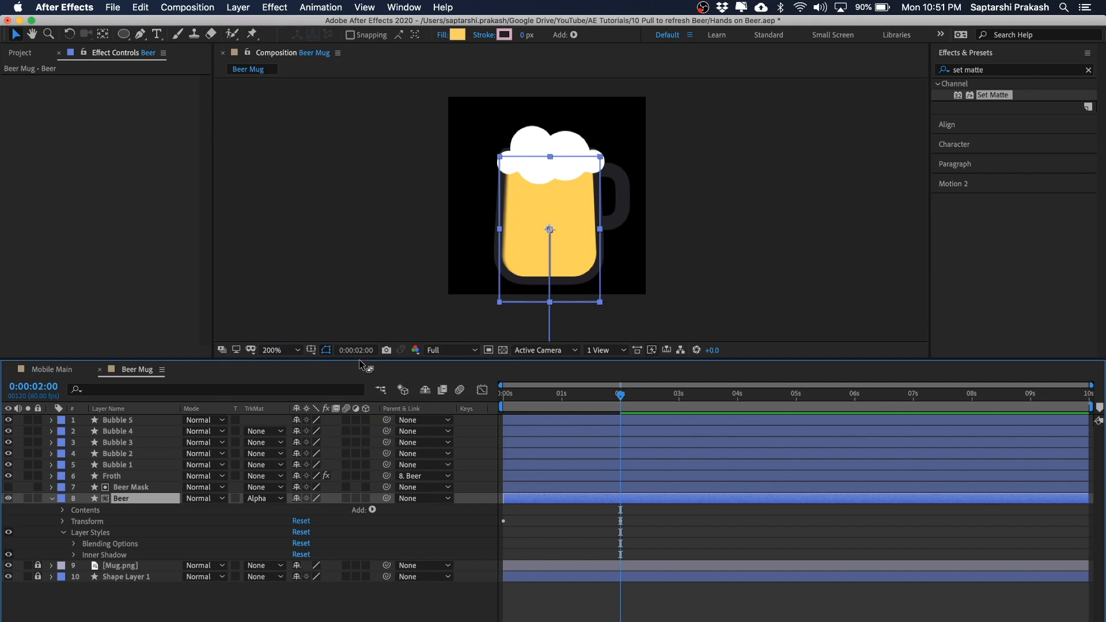
Expand the Beer layer's Inner Shadow settings and set the shadow's Size to 0
drag(366, 359, 367, 299)
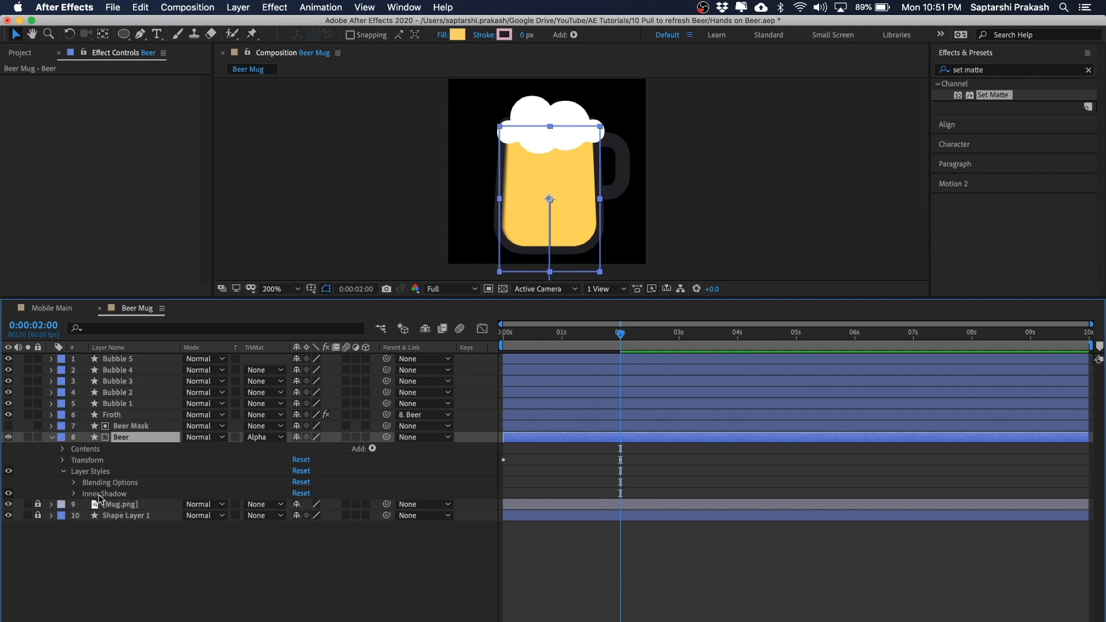
click(73, 493)
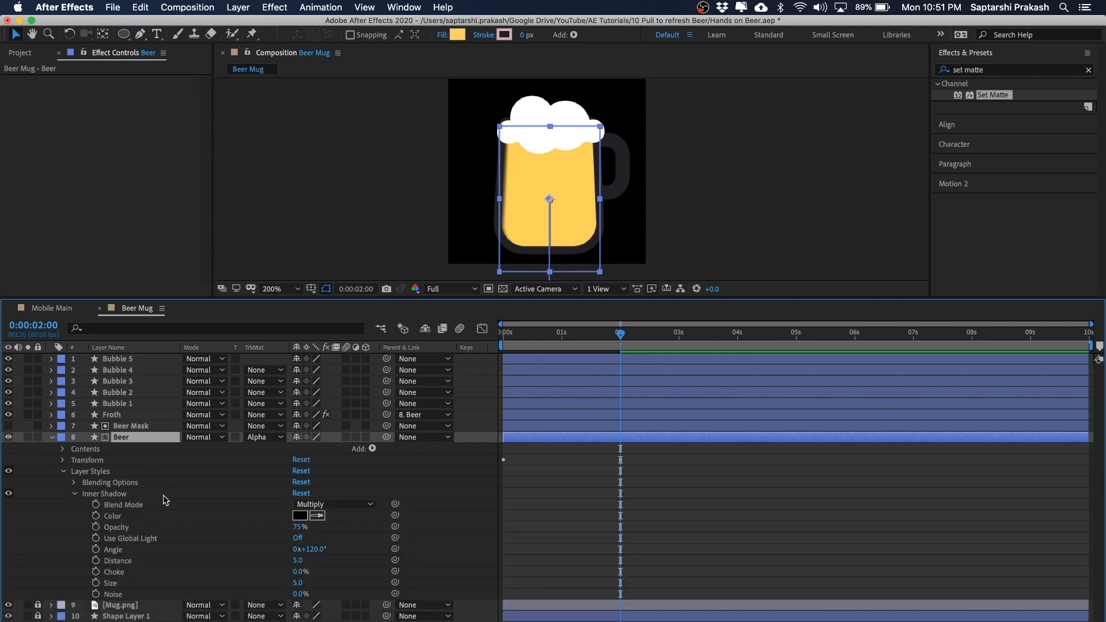
drag(406, 298, 411, 251)
key(space)
drag(669, 138, 651, 132)
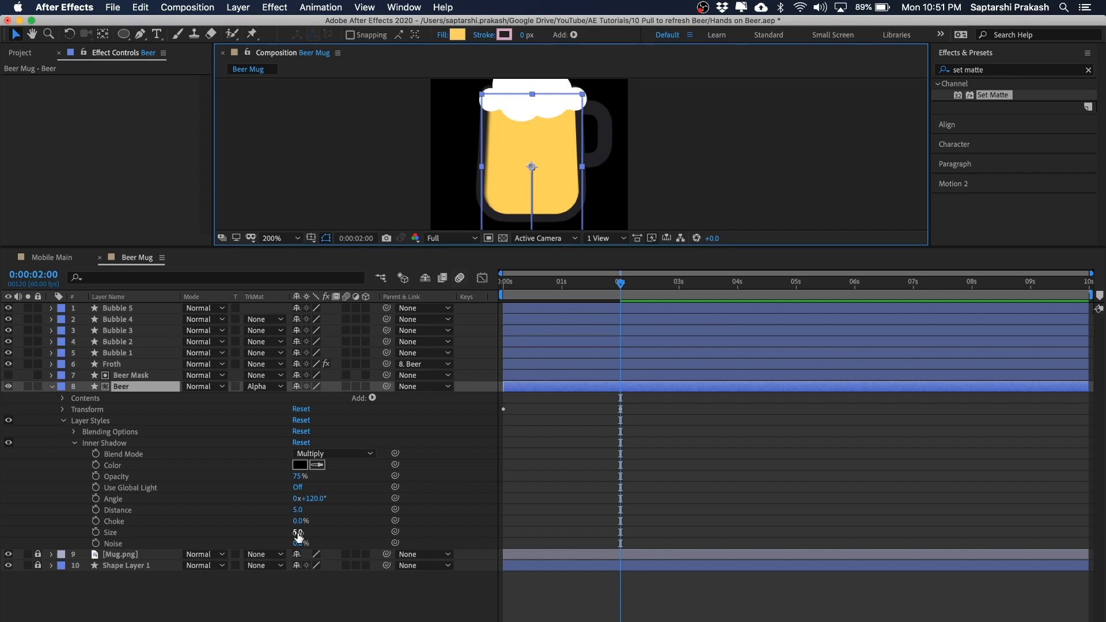
drag(296, 532, 205, 536)
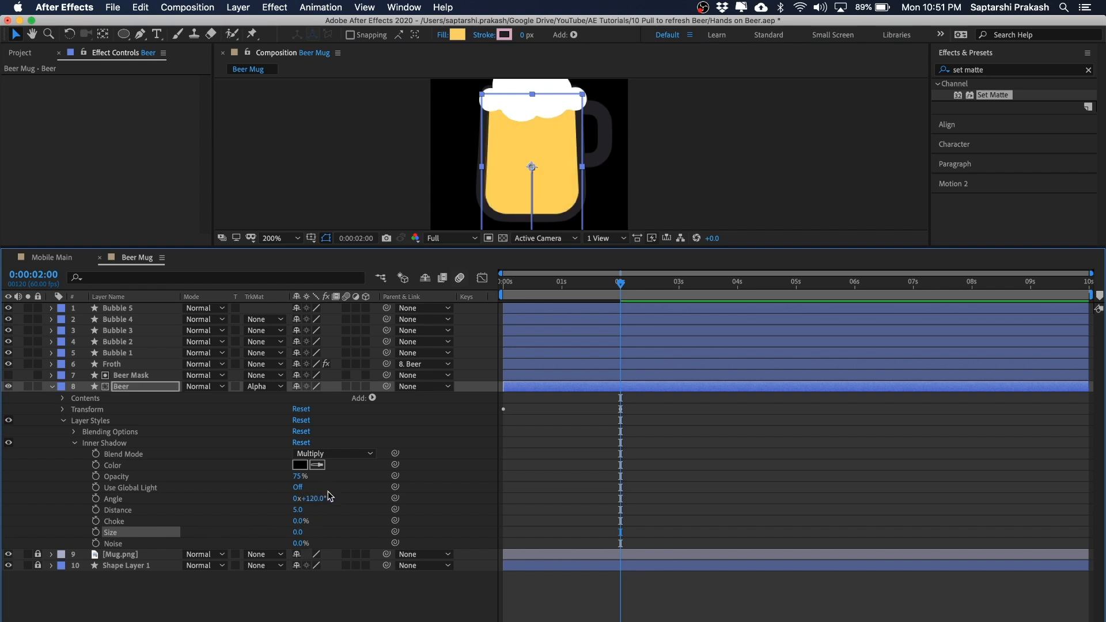
Set the Beer layer's inner shadow Angle to 0° and its Distance to 25
click(312, 499)
text(0)
key(Return)
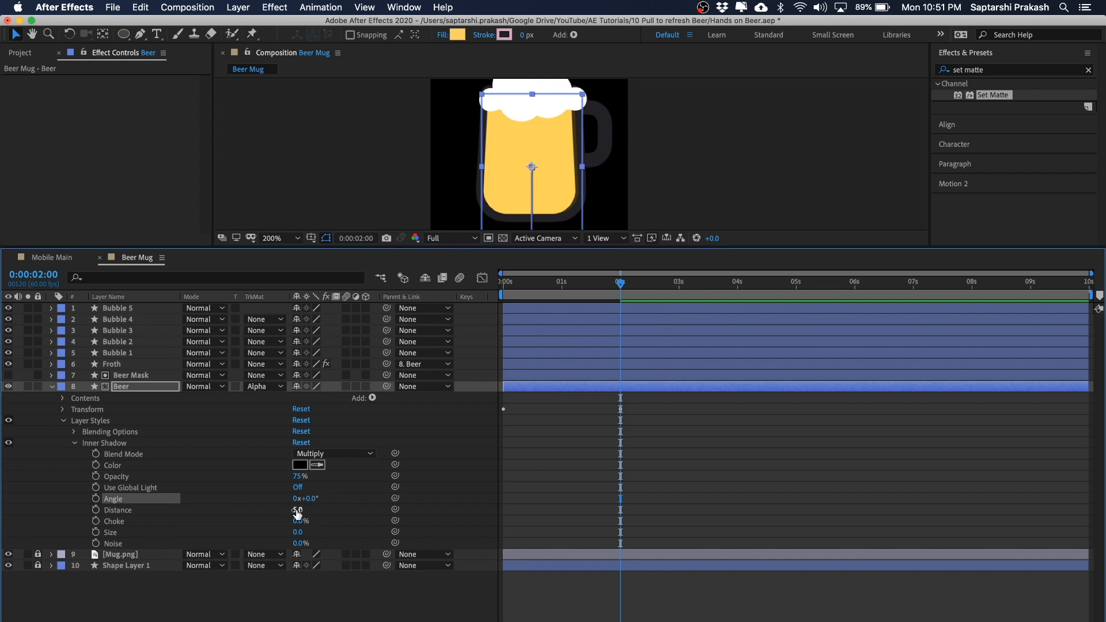
drag(297, 510, 311, 511)
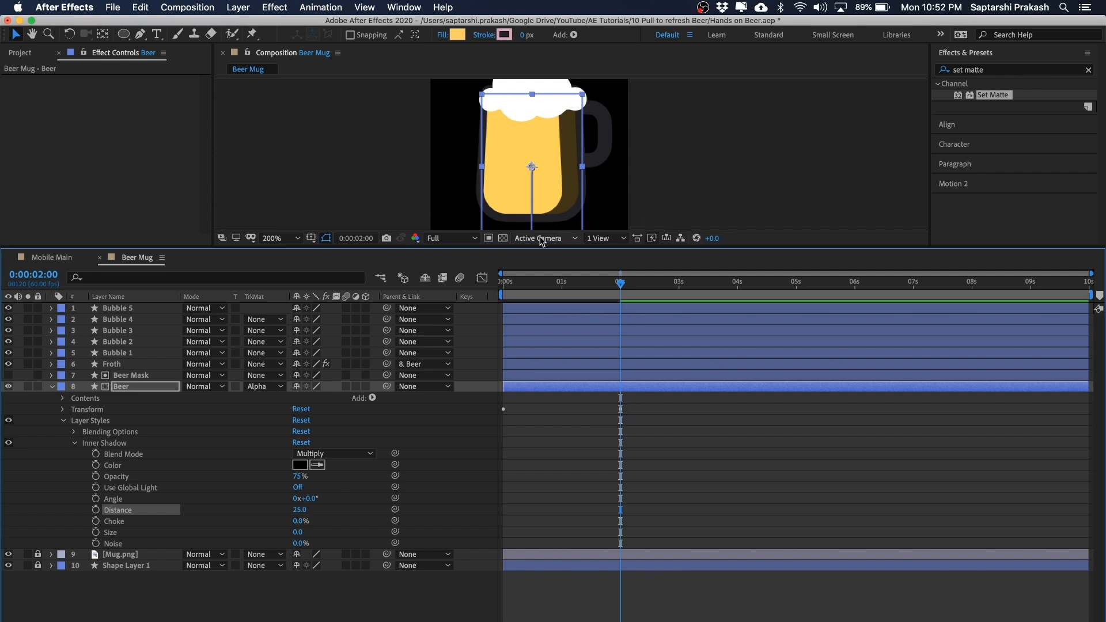
Set the inner shadow's blend mode to Normal and its opacity to 100%
click(337, 454)
click(323, 264)
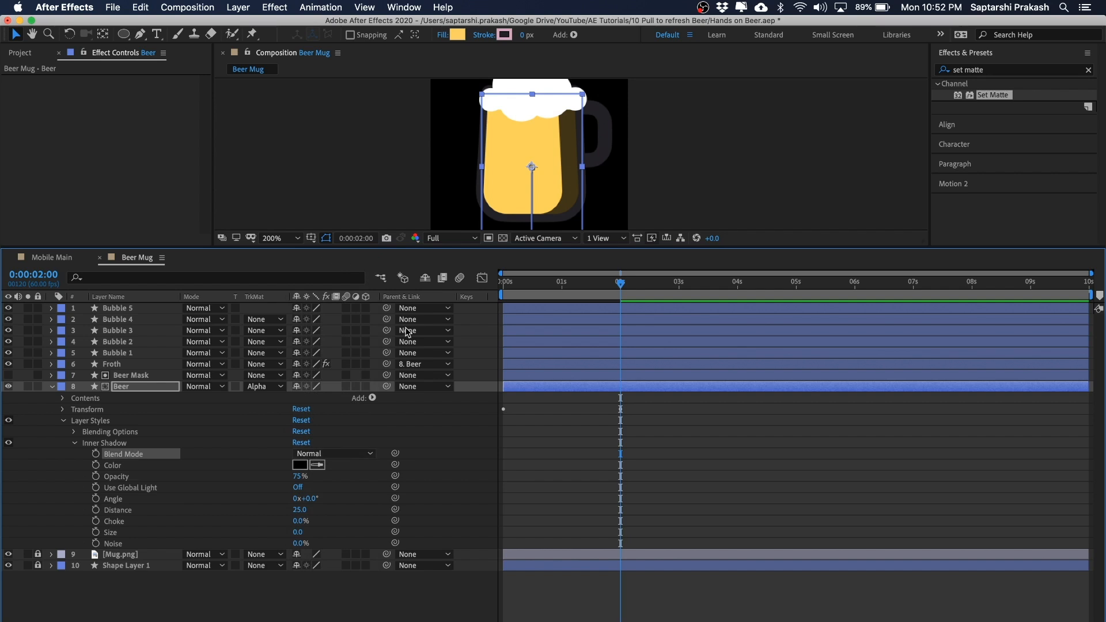
drag(297, 477, 409, 477)
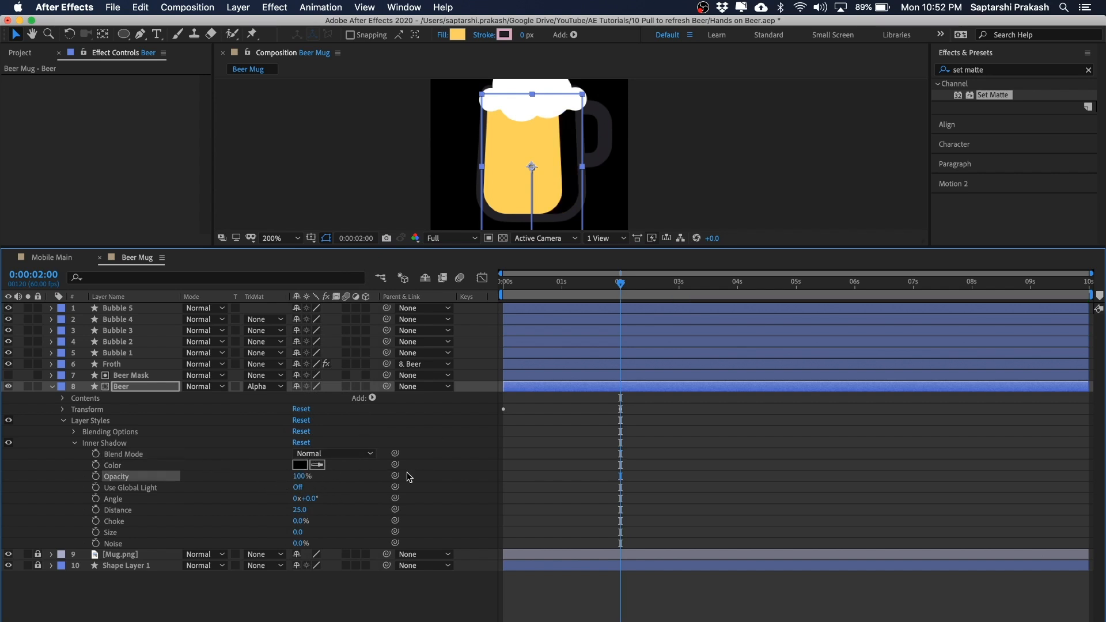
Sample the beer's yellow for the inner shadow colour and adjust it to the darker orange E7A33A
click(300, 465)
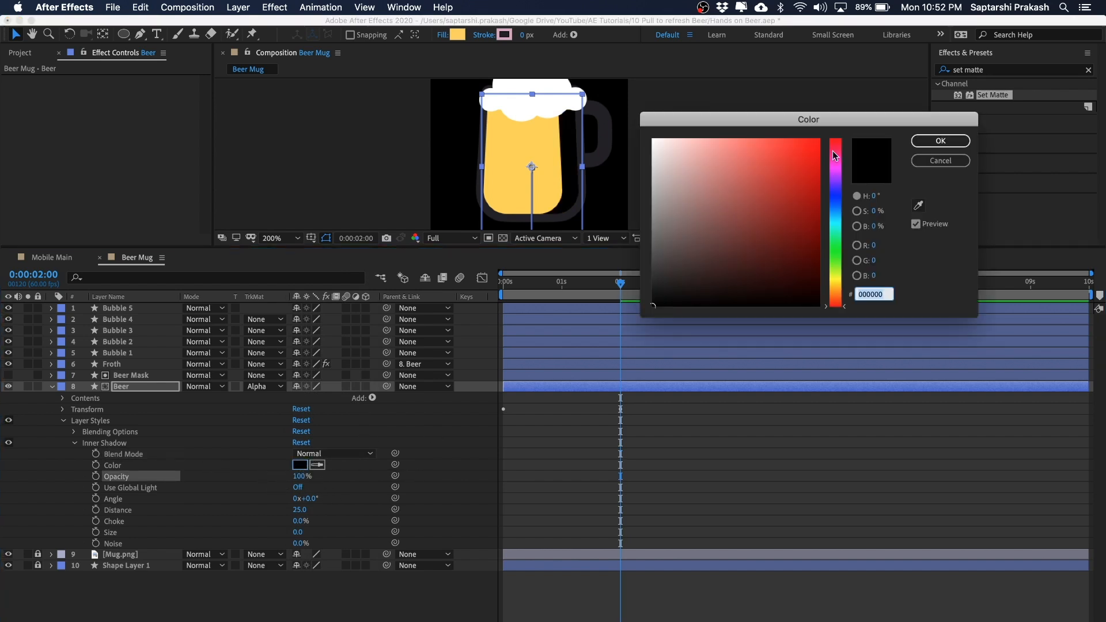
drag(840, 306, 839, 296)
click(918, 205)
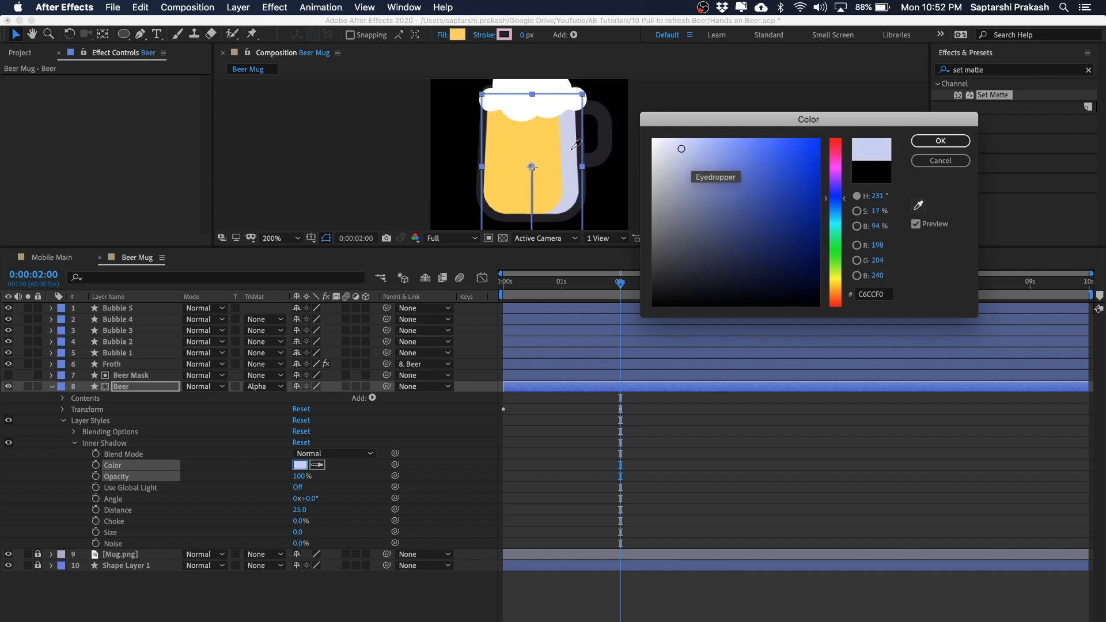
click(547, 141)
drag(762, 143, 777, 154)
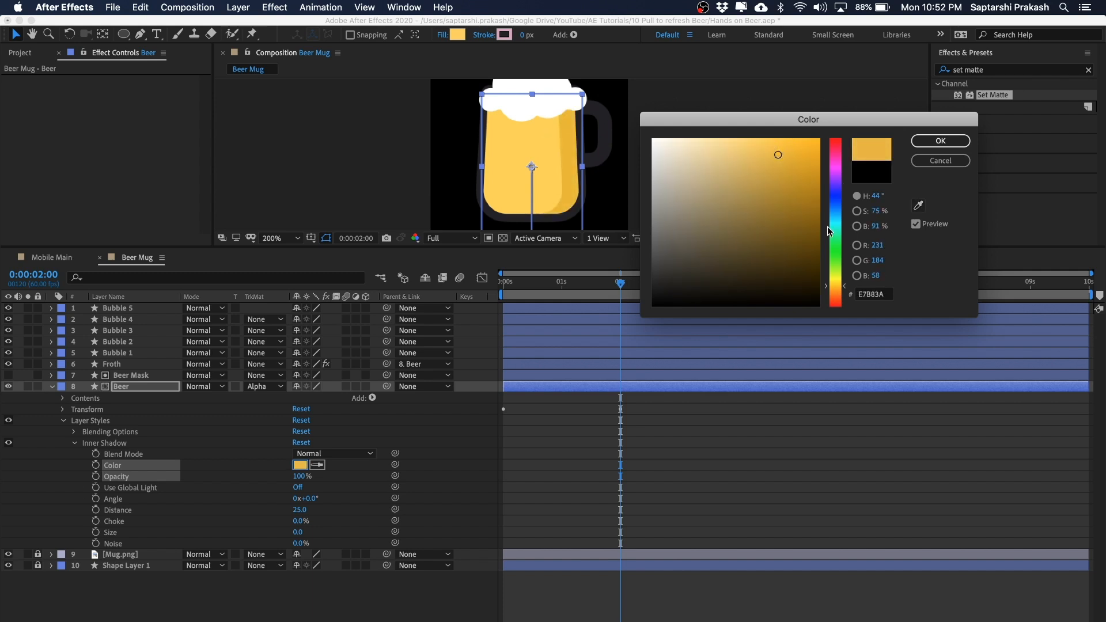
drag(845, 291, 846, 293)
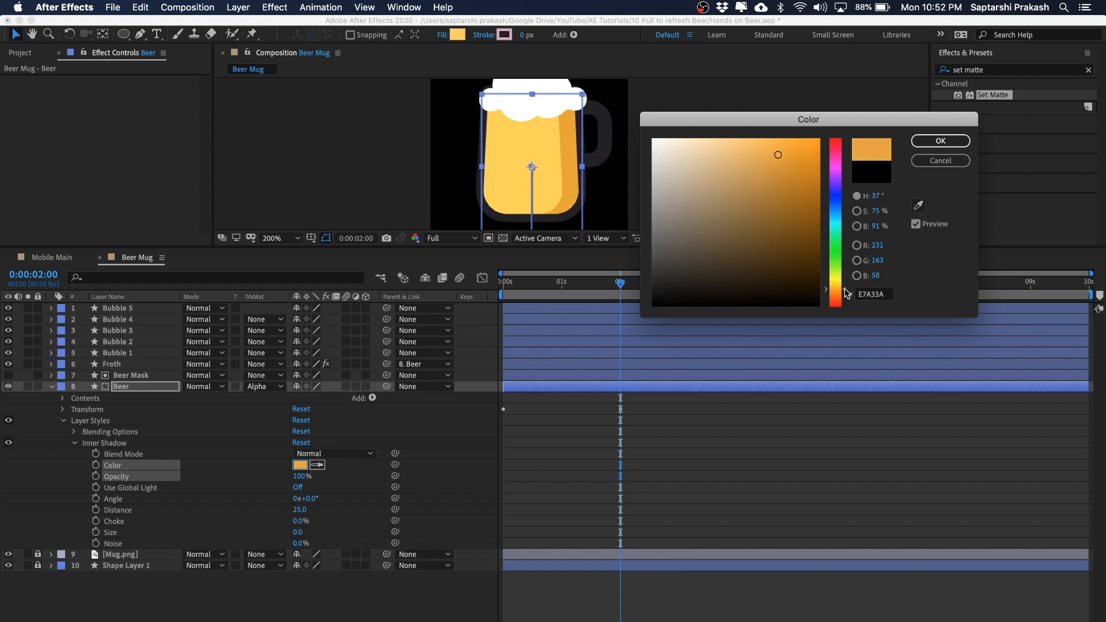
click(939, 141)
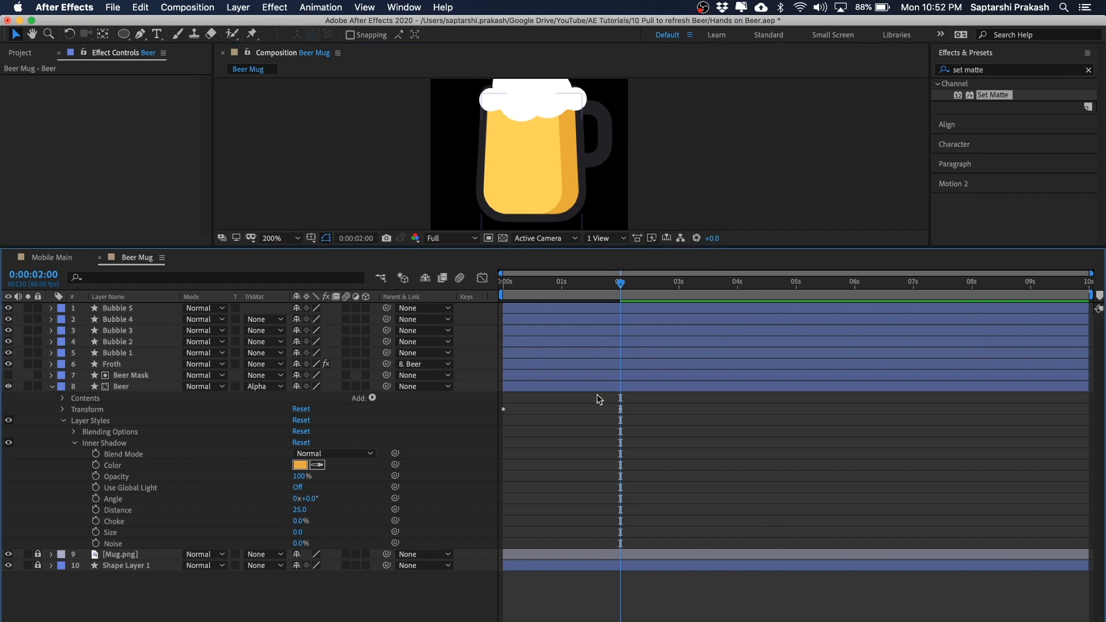
Show only the Beer layer's keyframed properties and check the shaded beer fill along the timeline
key(u)
mouse_move(615, 275)
mouse_down()
mouse_move(531, 282)
mouse_move(601, 291)
mouse_move(518, 295)
mouse_move(617, 296)
mouse_move(514, 295)
mouse_move(619, 296)
mouse_up()
key(space)
drag(753, 101, 756, 146)
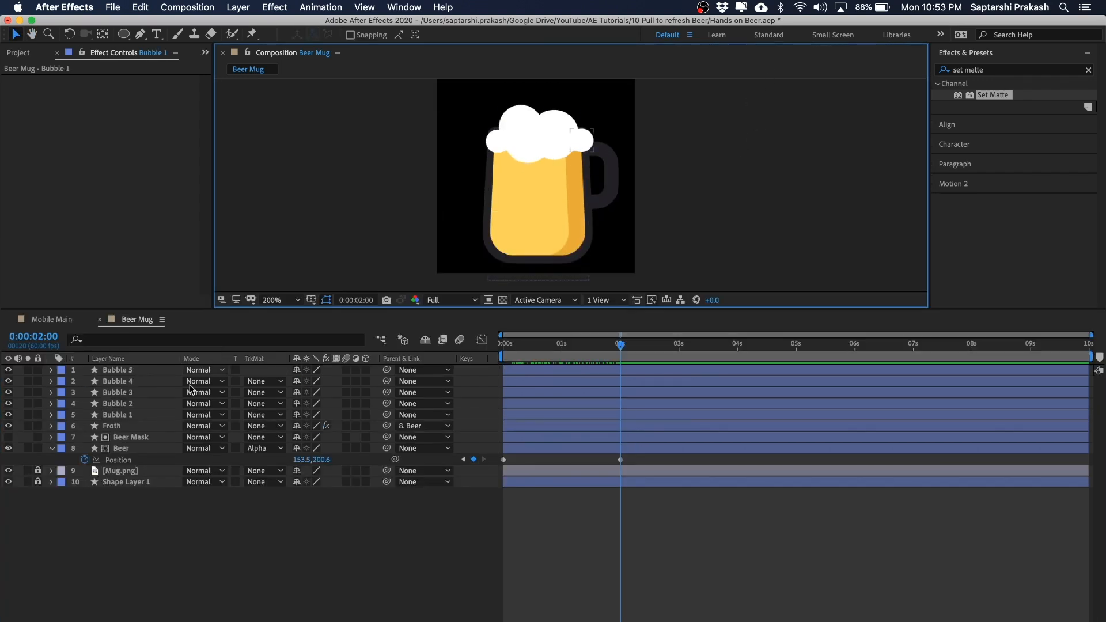
Parent the Bubble 1 to Bubble 5 layers to the Beer layer and check their movement along the timeline
click(121, 370)
shift+click(123, 415)
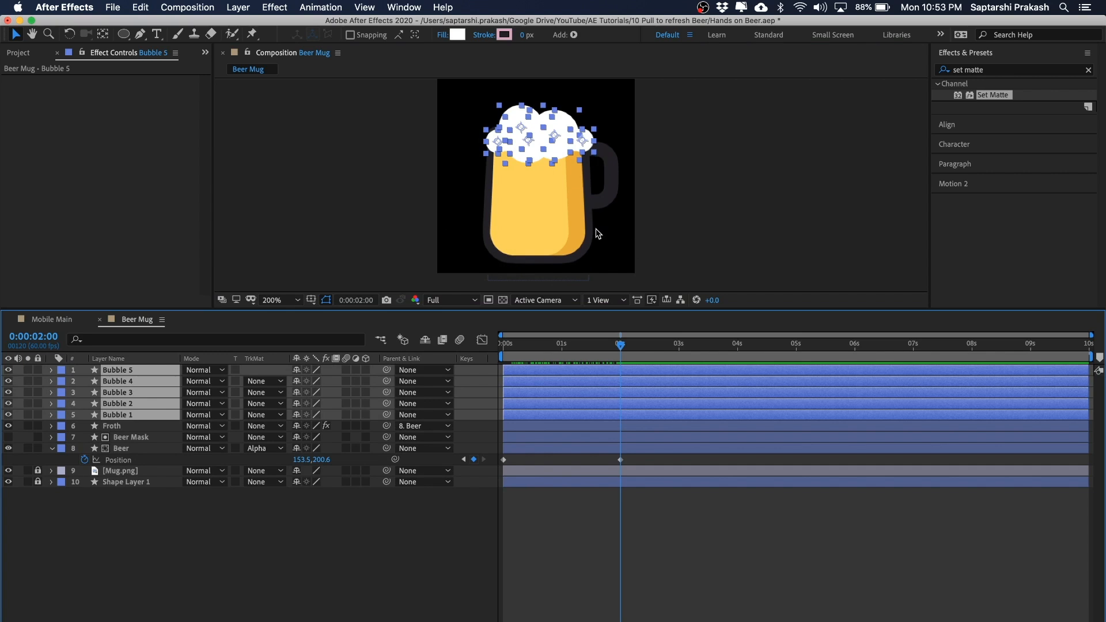
click(351, 526)
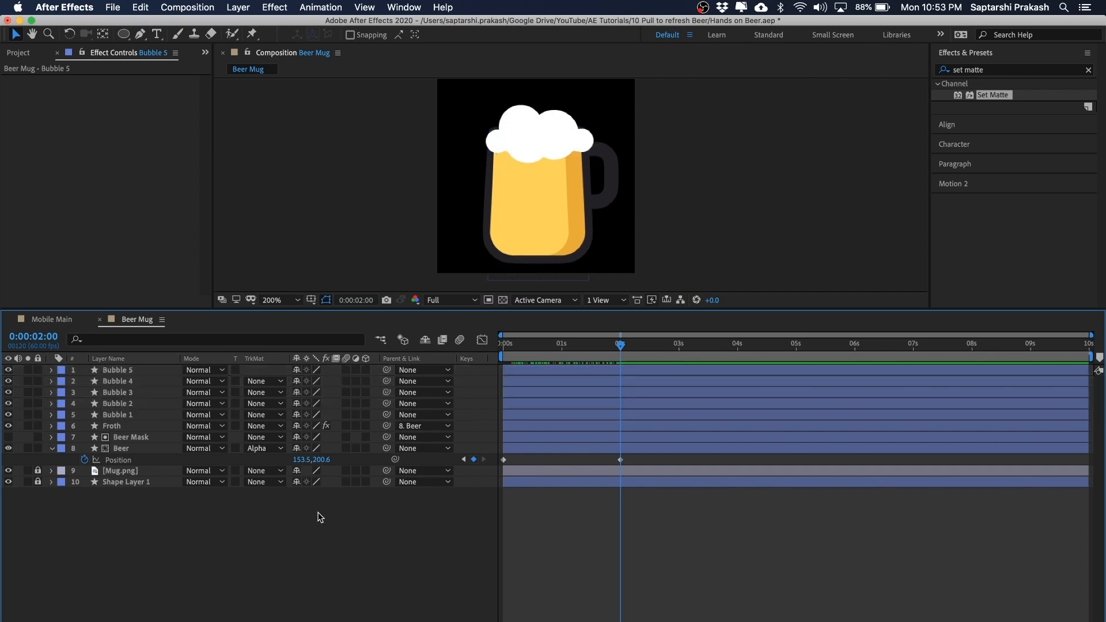
click(131, 414)
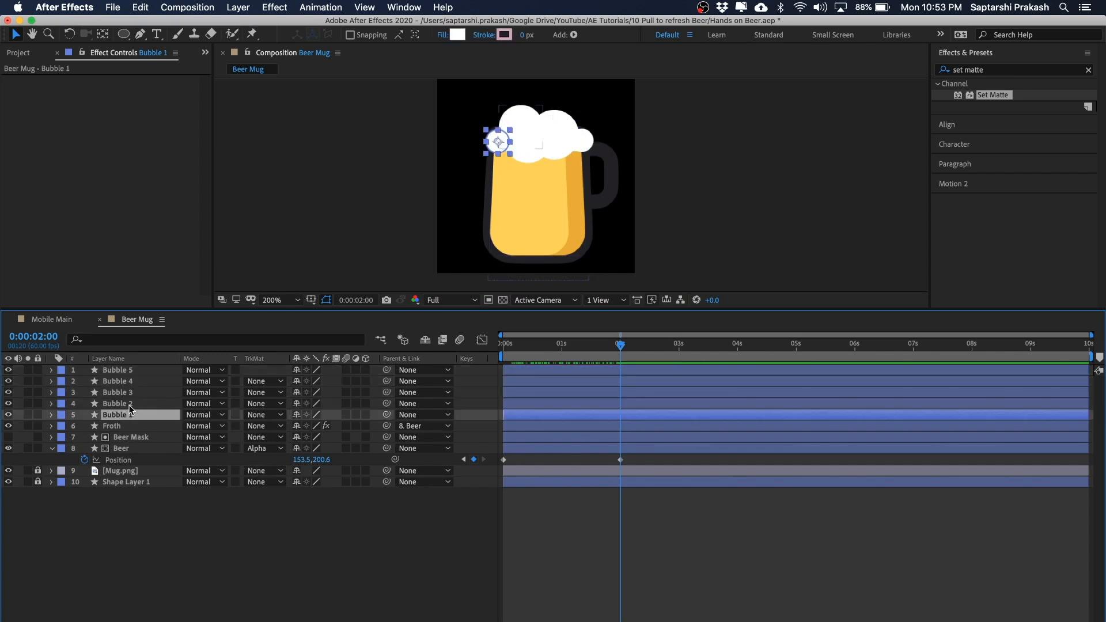
key(F2)
click(131, 414)
shift+click(122, 371)
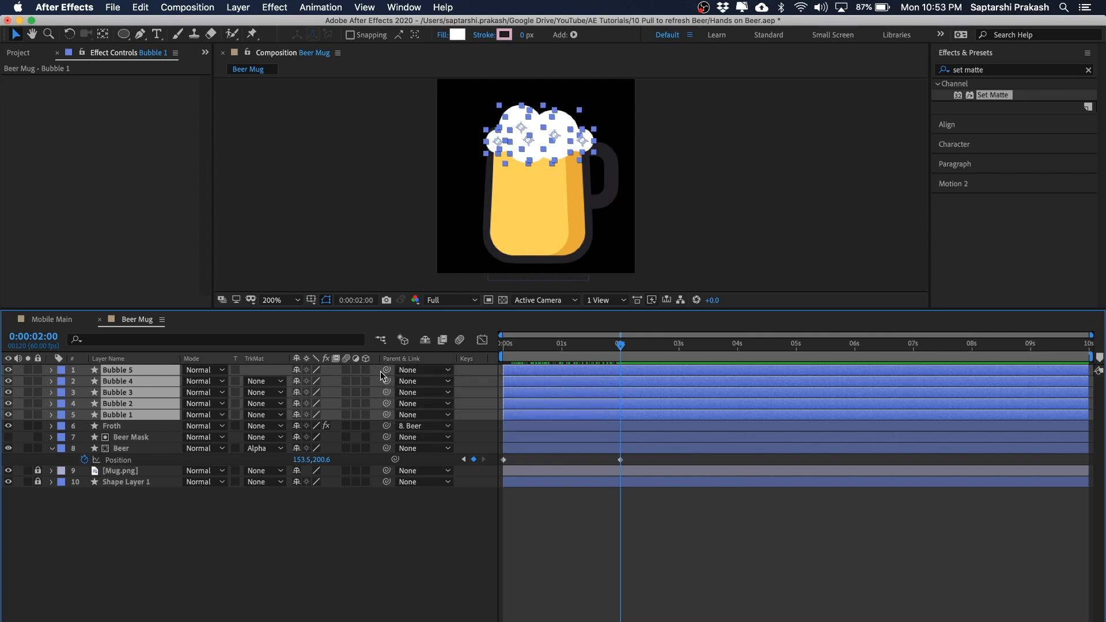
drag(386, 371, 124, 452)
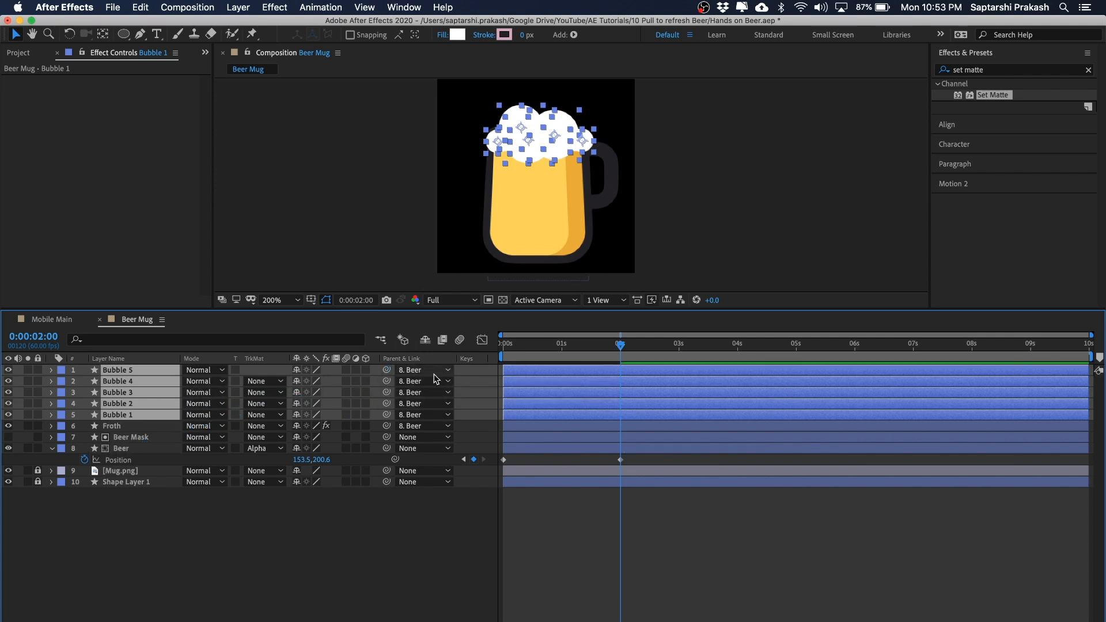
click(539, 509)
mouse_move(621, 348)
mouse_down()
mouse_move(505, 349)
mouse_move(621, 355)
mouse_move(513, 355)
mouse_move(509, 370)
mouse_move(632, 375)
mouse_move(517, 348)
mouse_move(621, 357)
mouse_up()
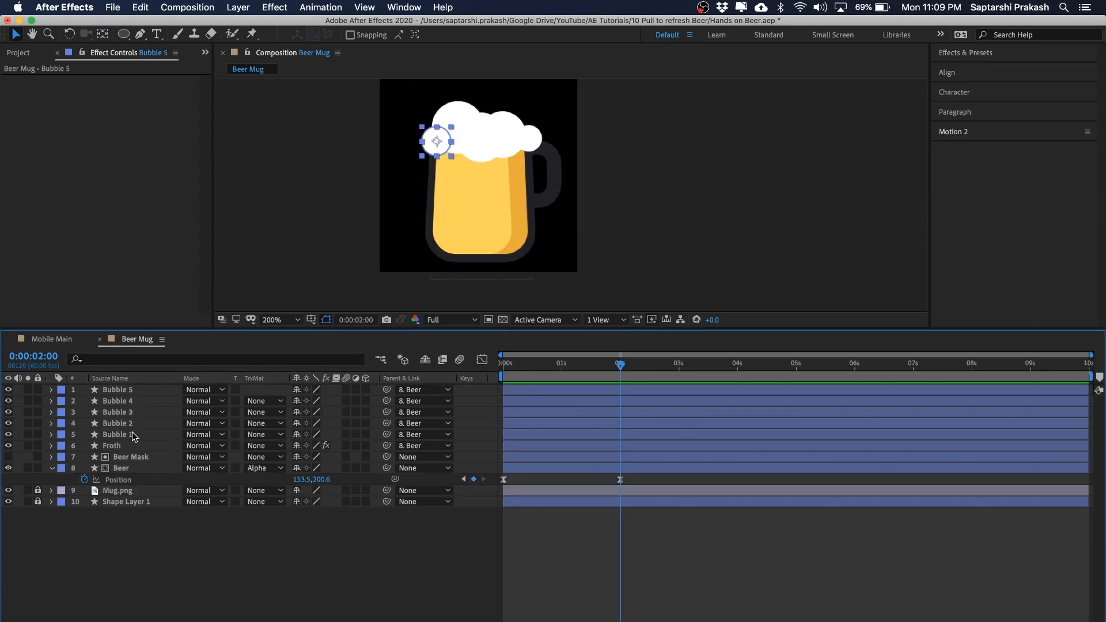
Reveal Position on the Bubble 1 to Bubble 5 layers and add Position keyframes to all five at 0:00:02:00
click(132, 433)
shift+click(135, 389)
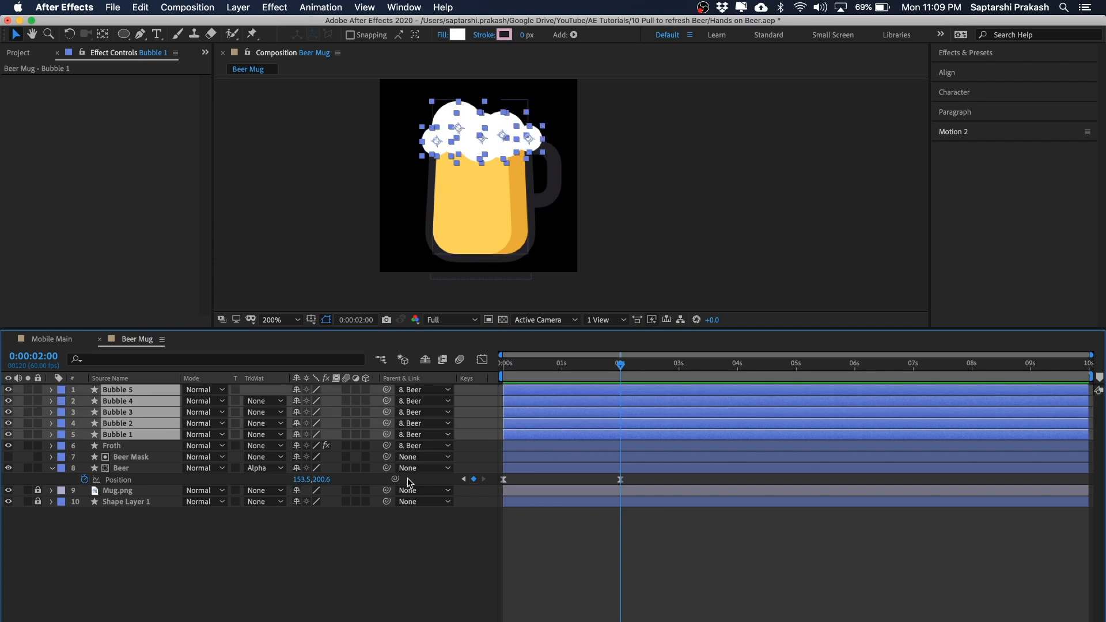
key(p)
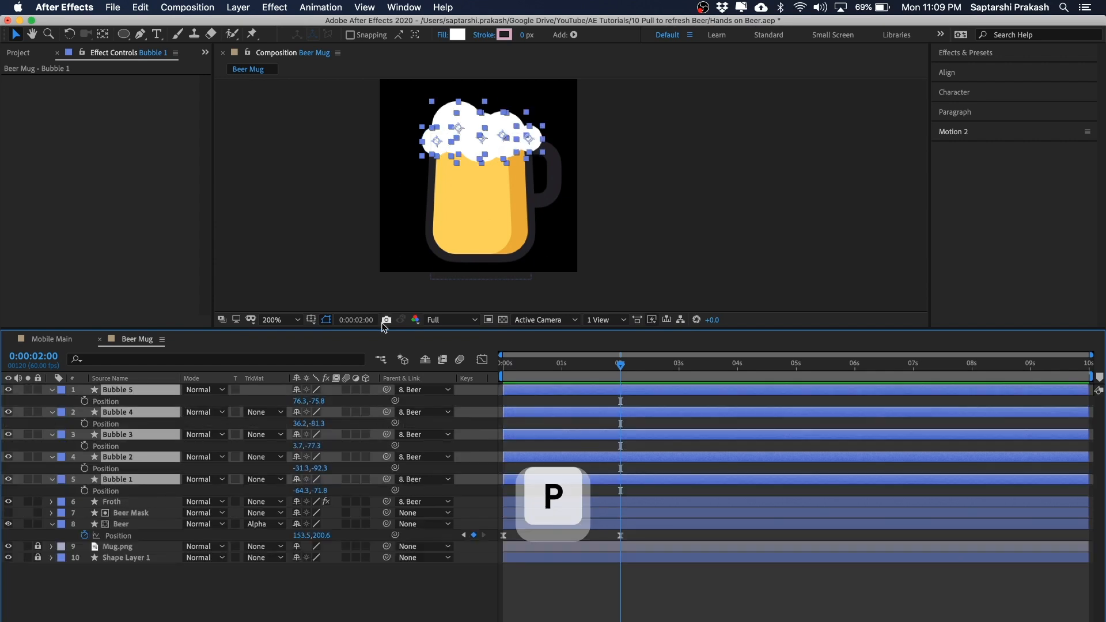
click(85, 401)
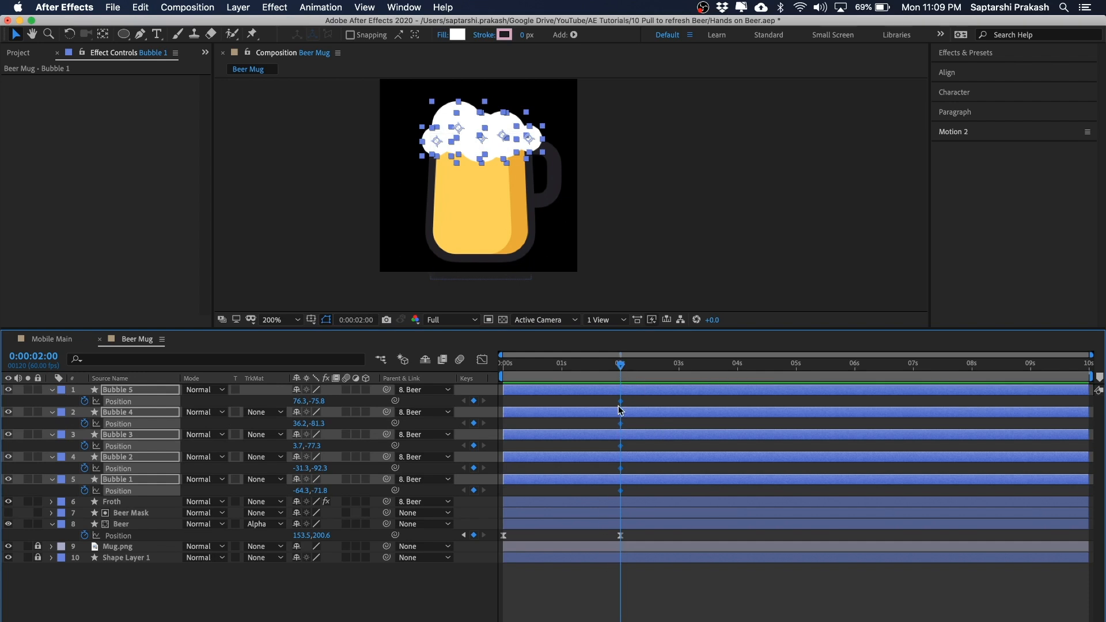
Add Position keyframes at 0:00:00:00 to the Bubble 1 to Bubble 5 layers
drag(620, 367, 501, 364)
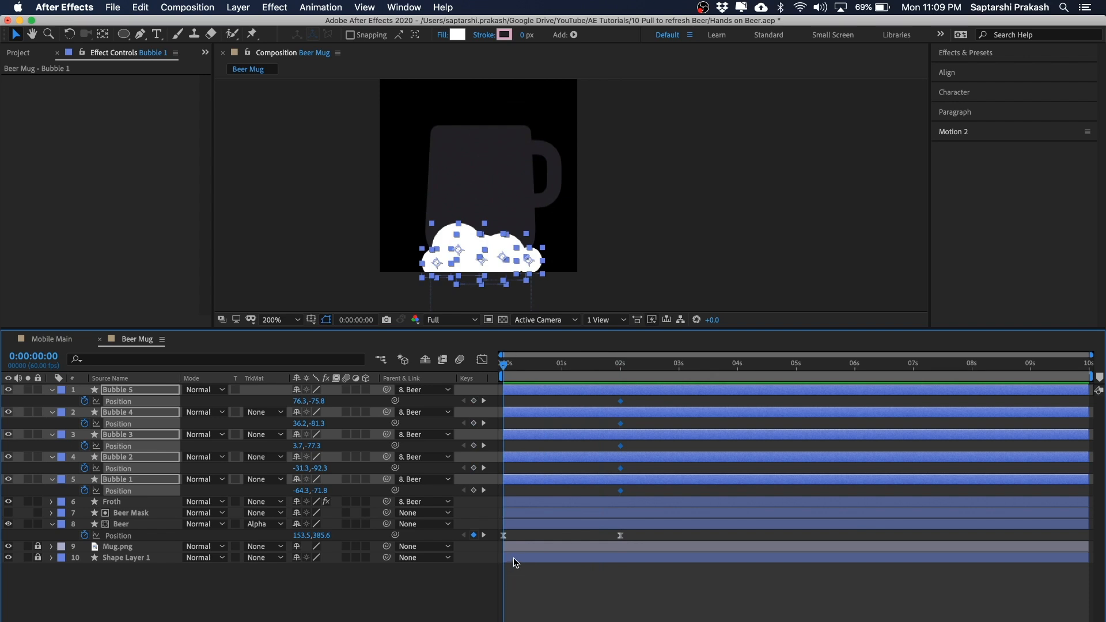
click(474, 402)
scroll(686, 204, down, 2)
key(v)
mouse_move(505, 366)
mouse_down()
mouse_move(614, 367)
mouse_move(497, 374)
mouse_move(606, 369)
mouse_move(520, 364)
mouse_up()
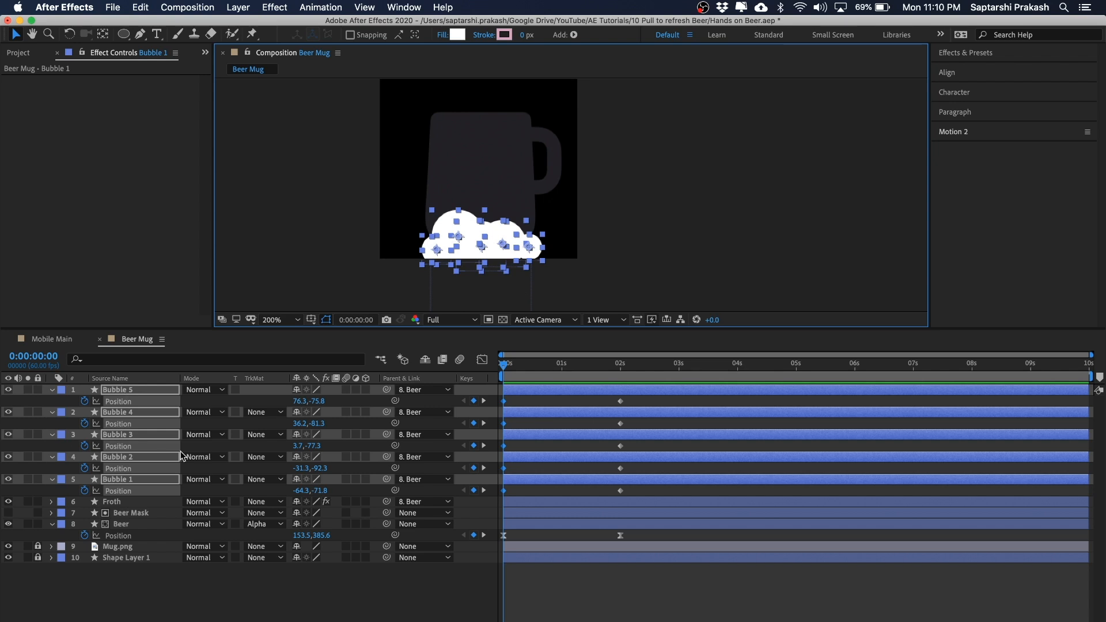
click(671, 234)
scroll(480, 272, up, 1)
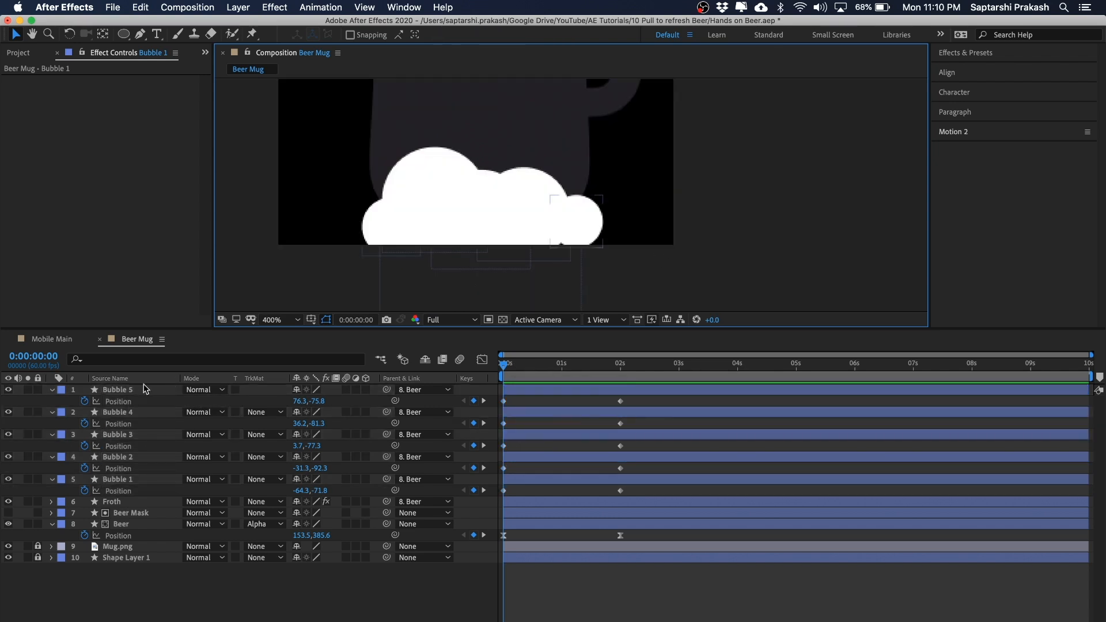
Reveal Scale alongside Position on the Bubble 1 to Bubble 5 layers and add Scale keyframes to all five at 0:00:00:00
click(126, 391)
shift+click(118, 482)
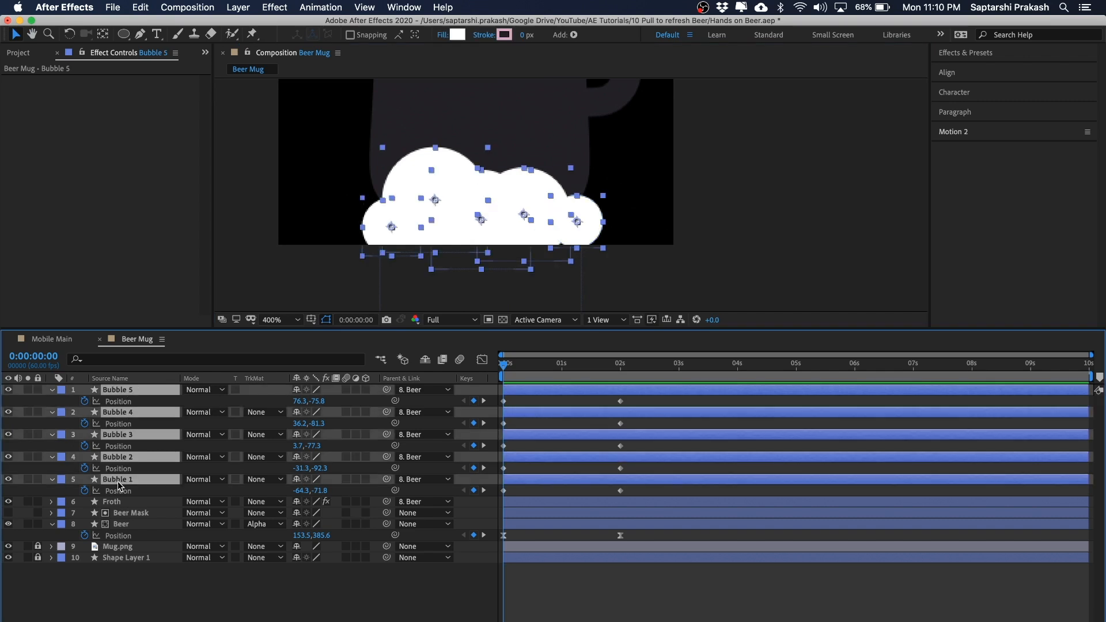
key(shift+s)
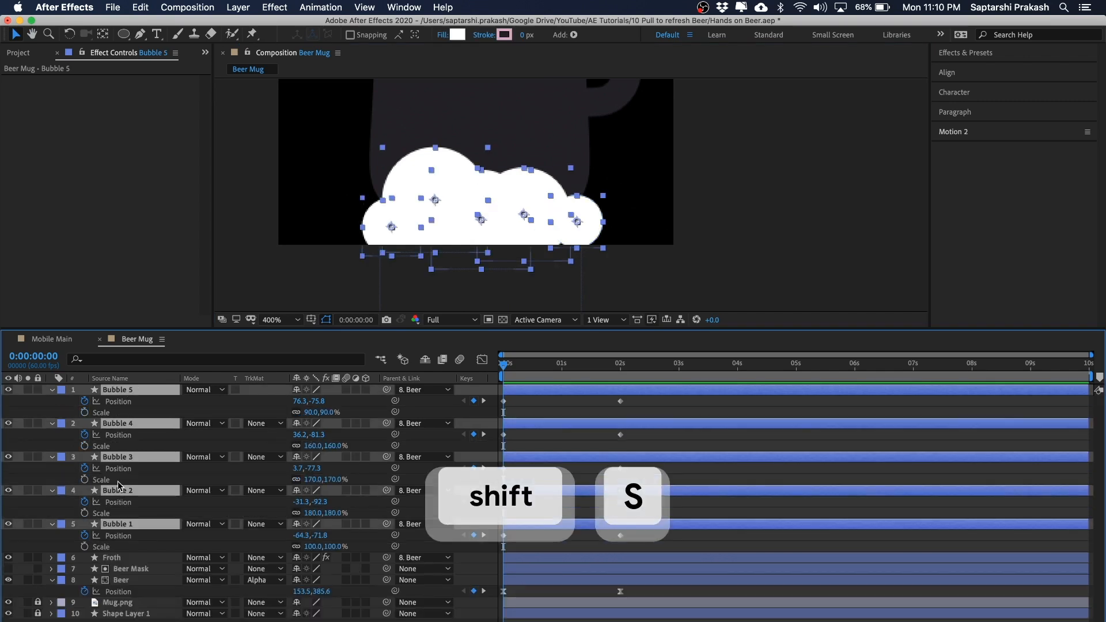
click(85, 412)
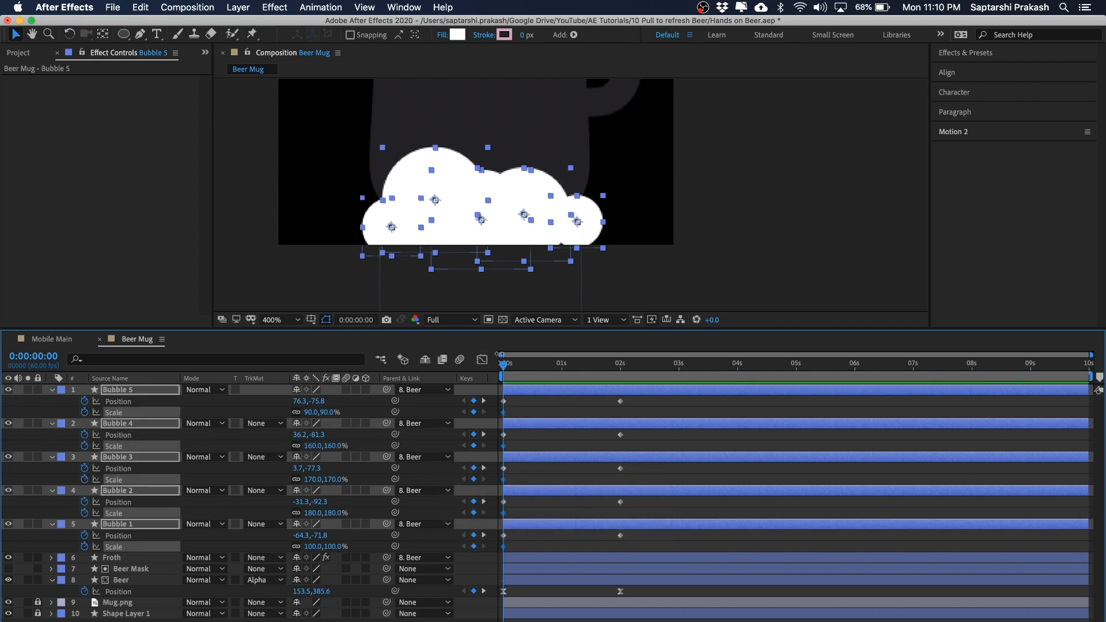
Add Scale keyframes to all five bubble layers at 0:00:02:00
drag(503, 369, 629, 371)
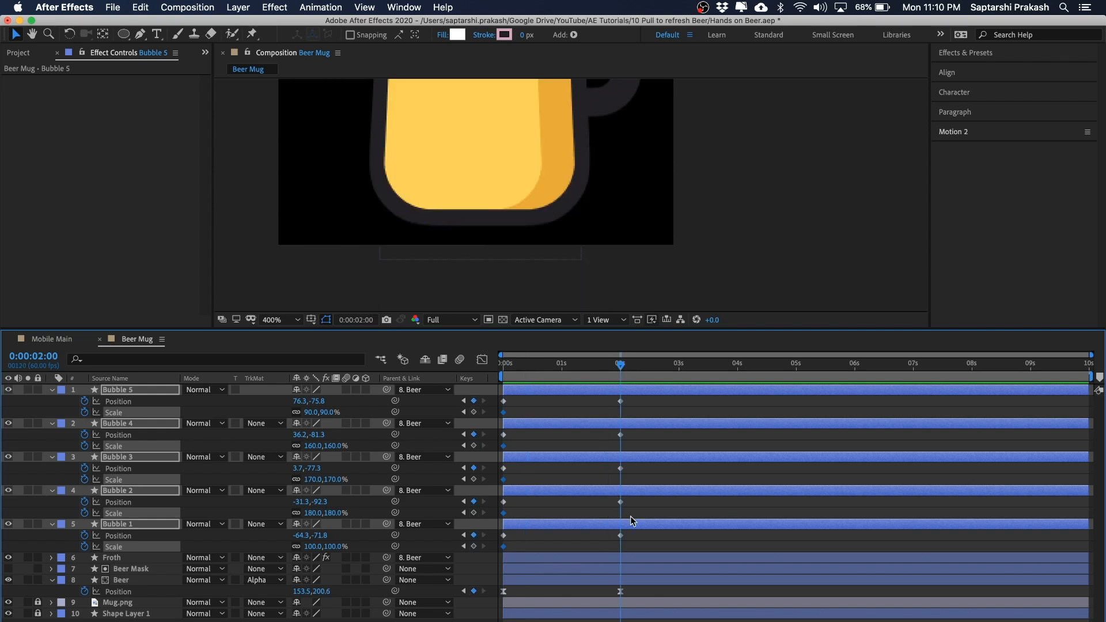
click(474, 412)
click(658, 467)
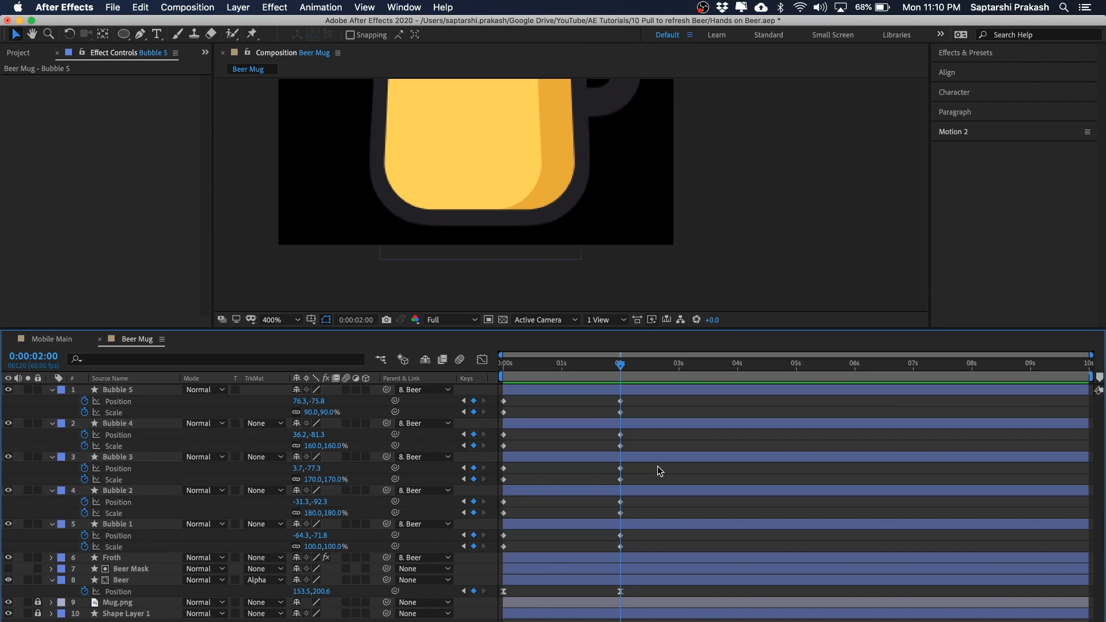
scroll(607, 219, down, 1)
drag(619, 184, 613, 239)
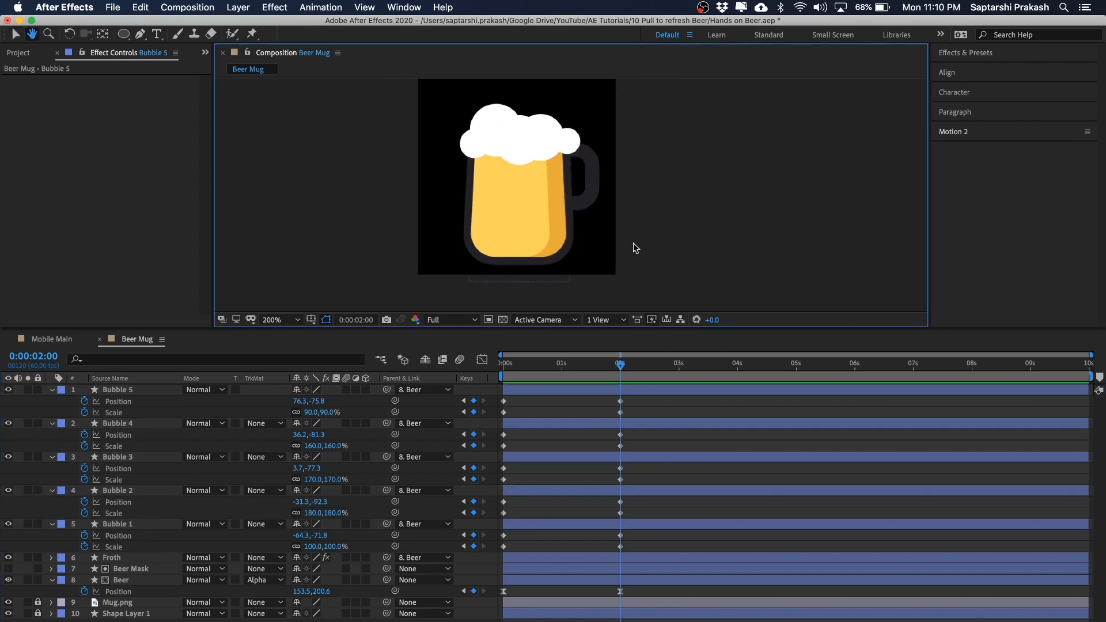
Set the Scale of the Bubble 1 to Bubble 5 layers to 90% at 0:00:00:00
drag(622, 366, 501, 381)
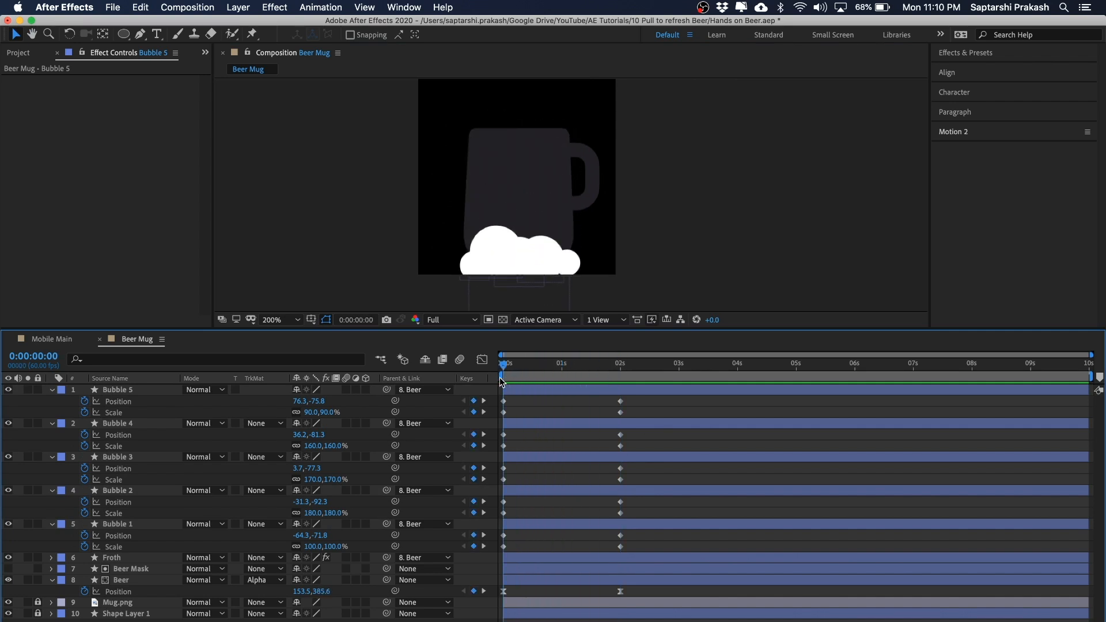
scroll(756, 237, down, 1)
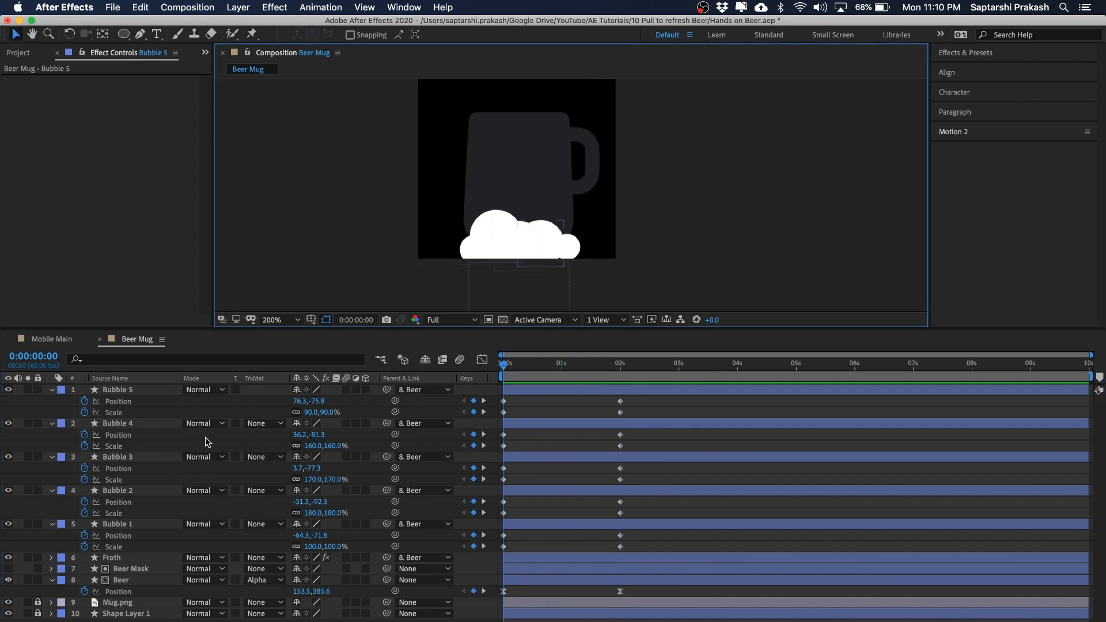
click(128, 390)
shift+click(130, 526)
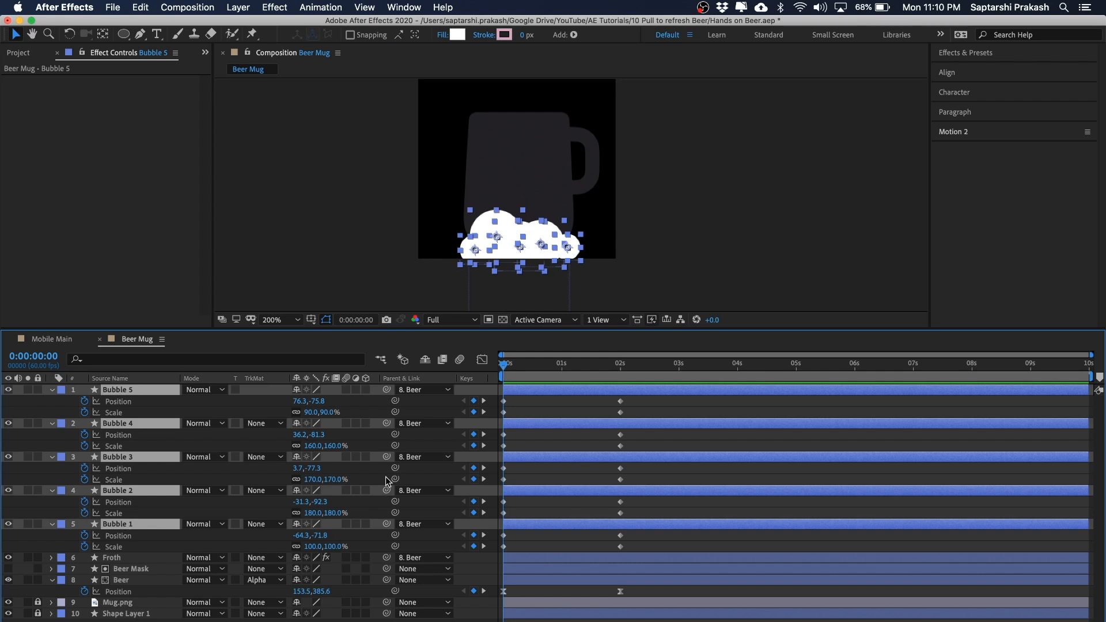
click(128, 391)
shift+click(130, 525)
click(311, 446)
text(90)
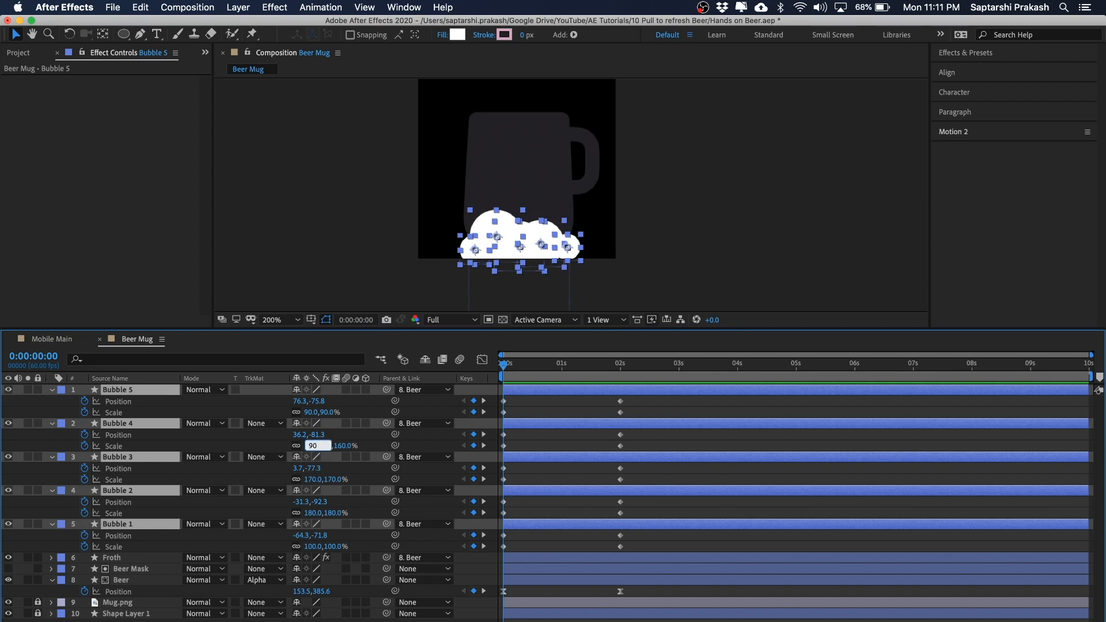
key(Return)
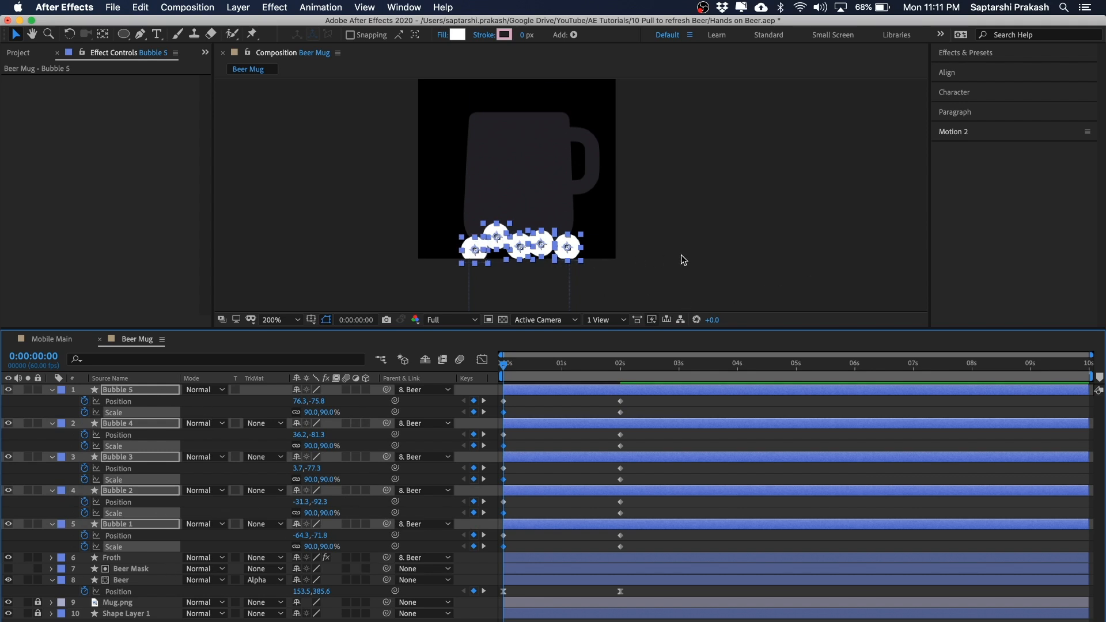
Move the five bubbles at 0:00:00:00 into a rough horizontal row near the base of the mug
scroll(717, 226, up, 3)
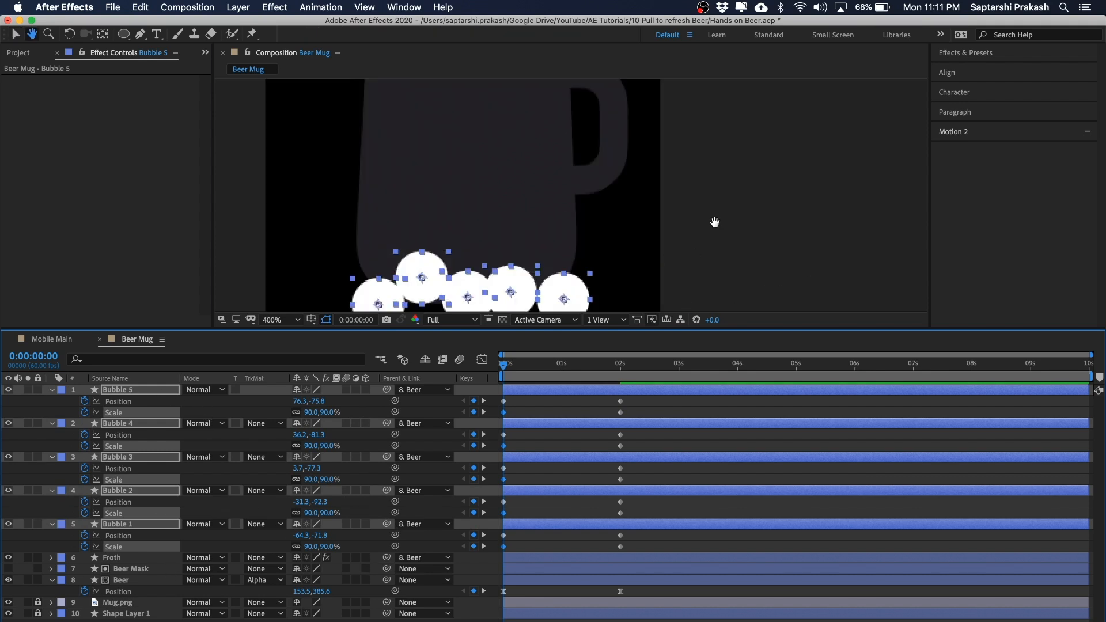
click(741, 144)
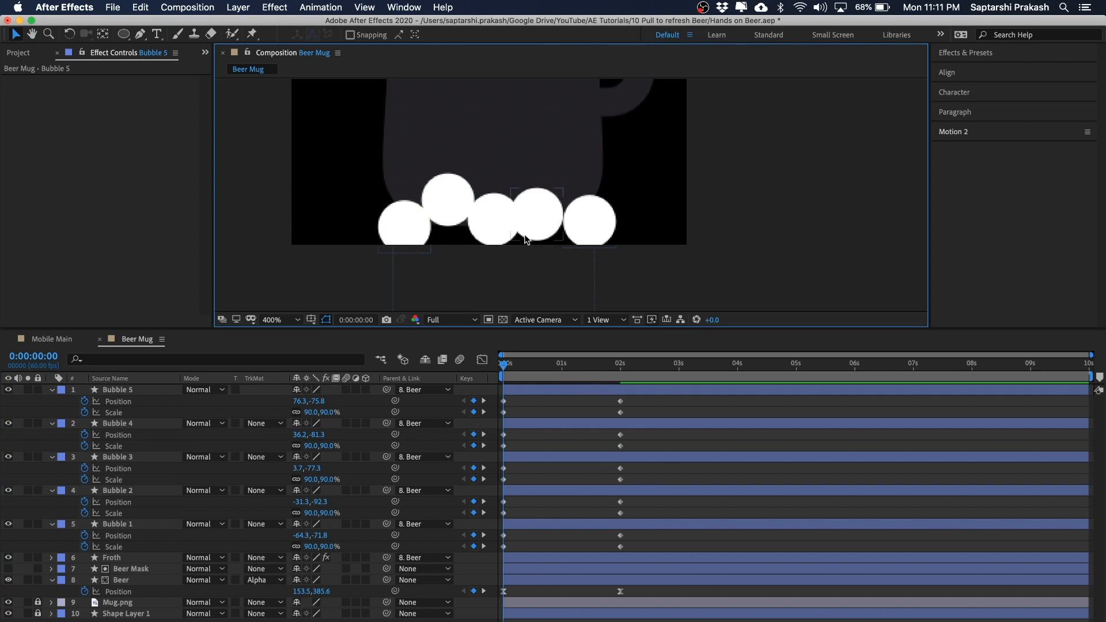
drag(397, 229, 449, 187)
drag(493, 216, 535, 186)
drag(588, 223, 589, 197)
Align the vertical centres of the five bubble layers with each other and distribute them evenly horizontally
click(130, 391)
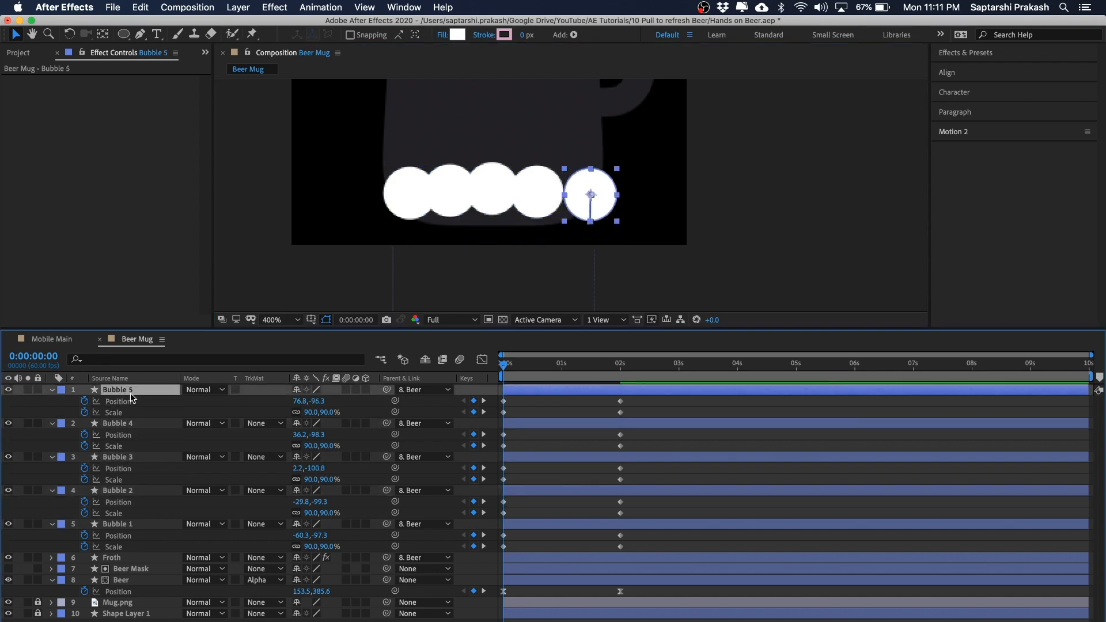
shift+click(126, 525)
click(961, 71)
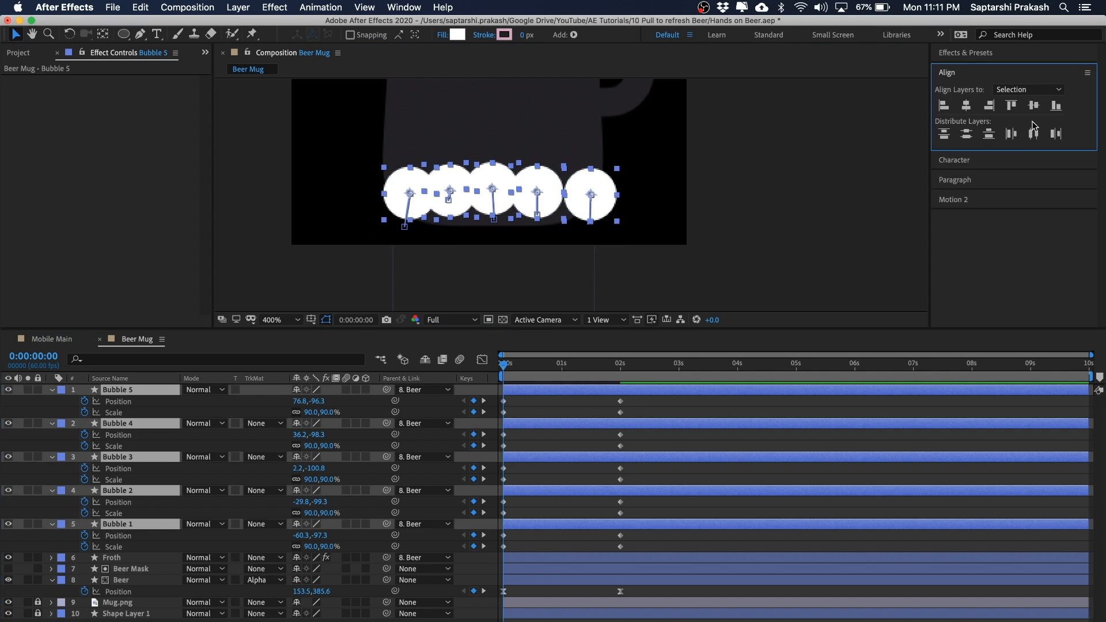
click(1032, 107)
click(1033, 137)
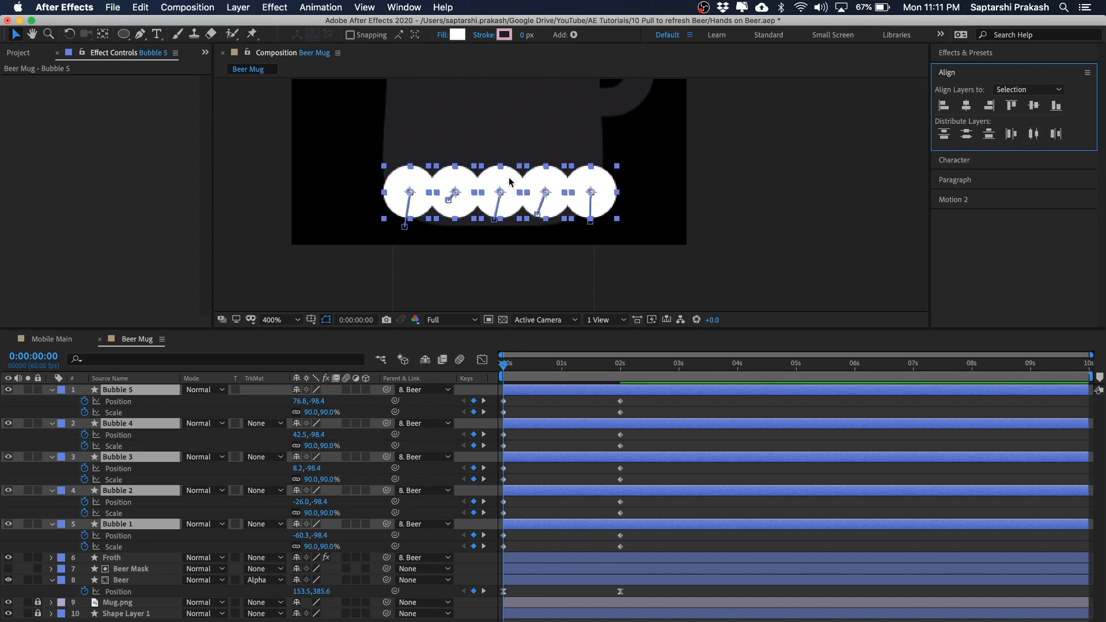
Shift the bubble row about 6 px left, and move Bubble 5 and Bubble 1 inward to X positions of about 58.3 and -56.3
drag(512, 181, 504, 177)
click(724, 202)
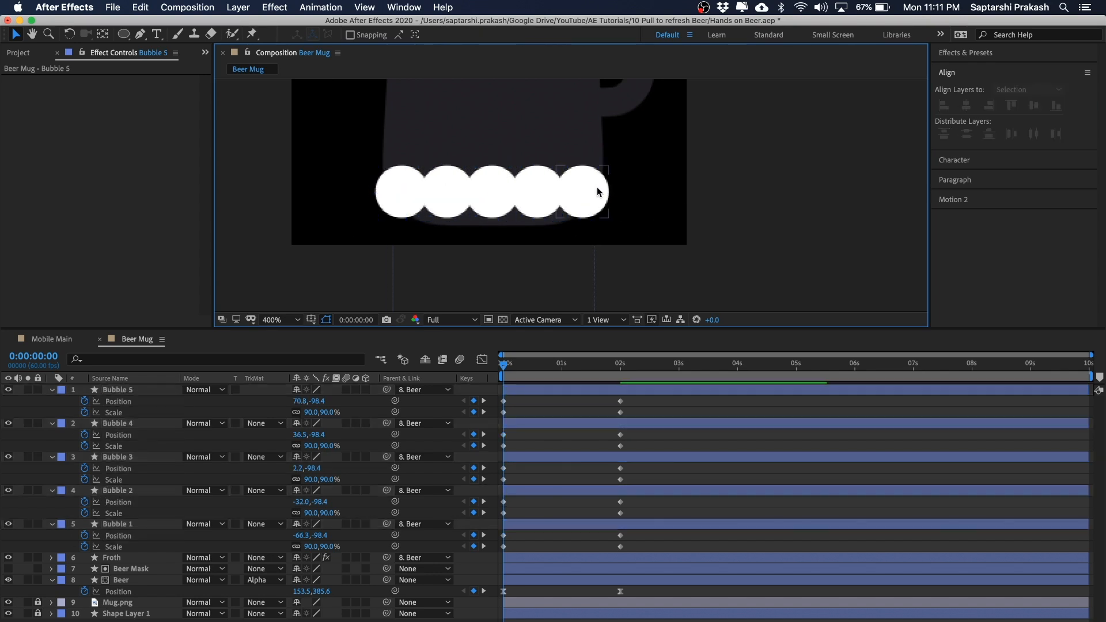
drag(592, 191, 576, 194)
drag(397, 190, 406, 189)
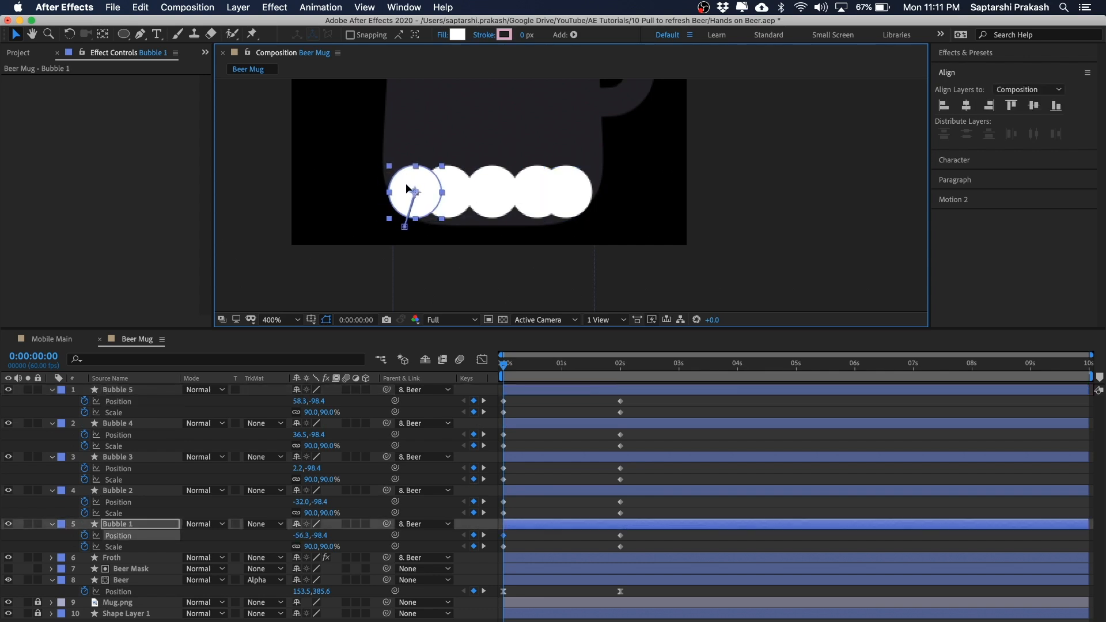
Redistribute the Bubble 1 to Bubble 5 layers evenly between the two outer bubbles
click(120, 525)
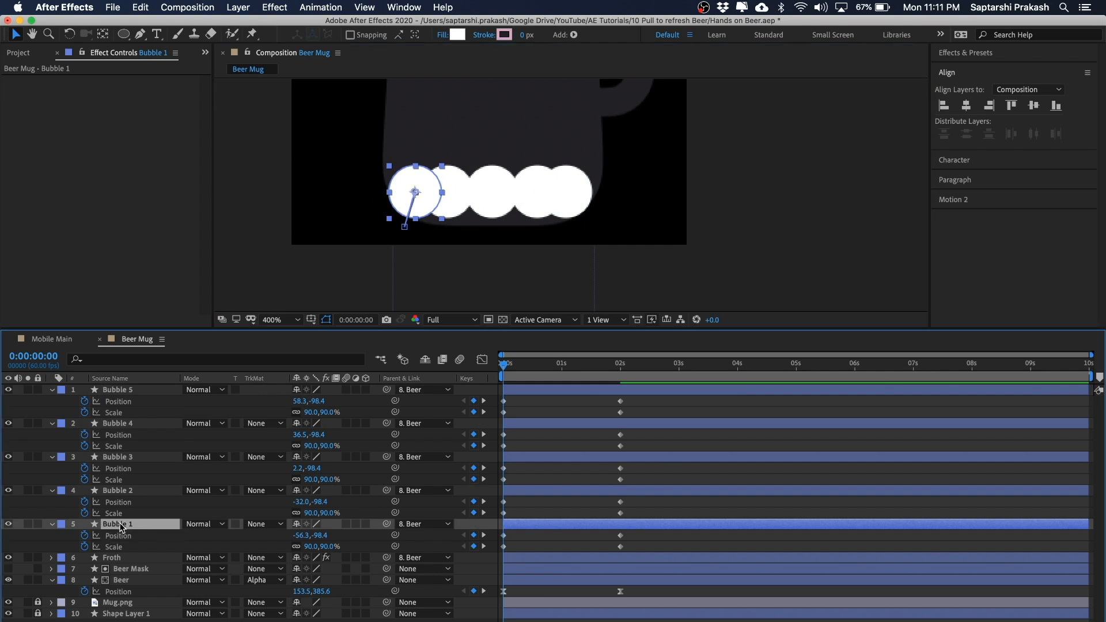
shift+click(126, 390)
click(1033, 134)
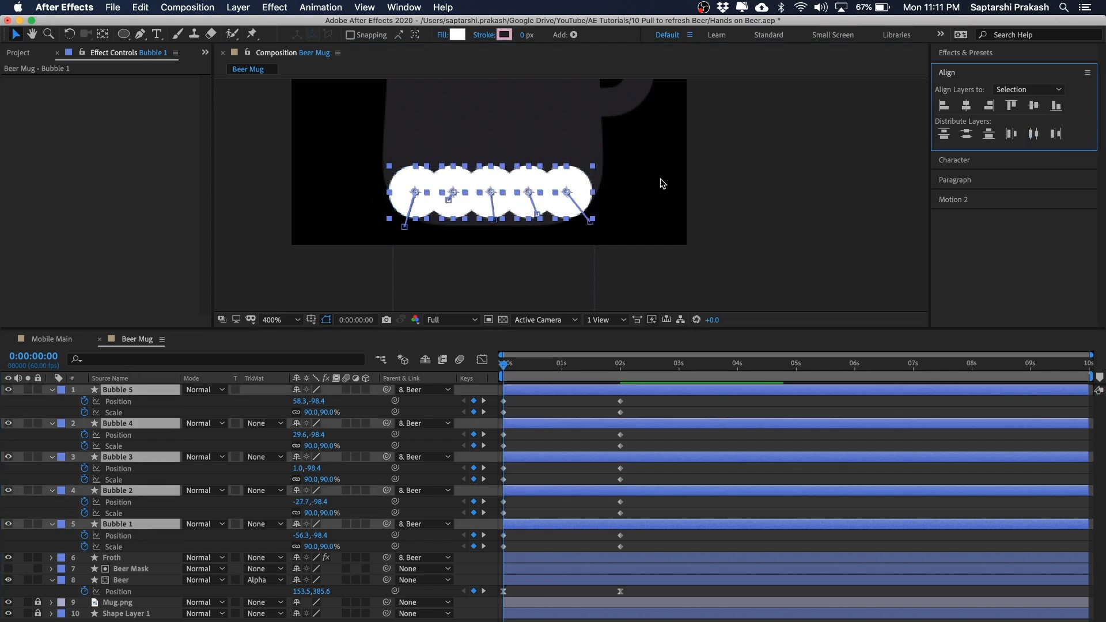
click(762, 191)
Check how the bubbles rise, spread and grow along the timeline, and return to 0:00:00:00
key(space)
drag(768, 151, 753, 245)
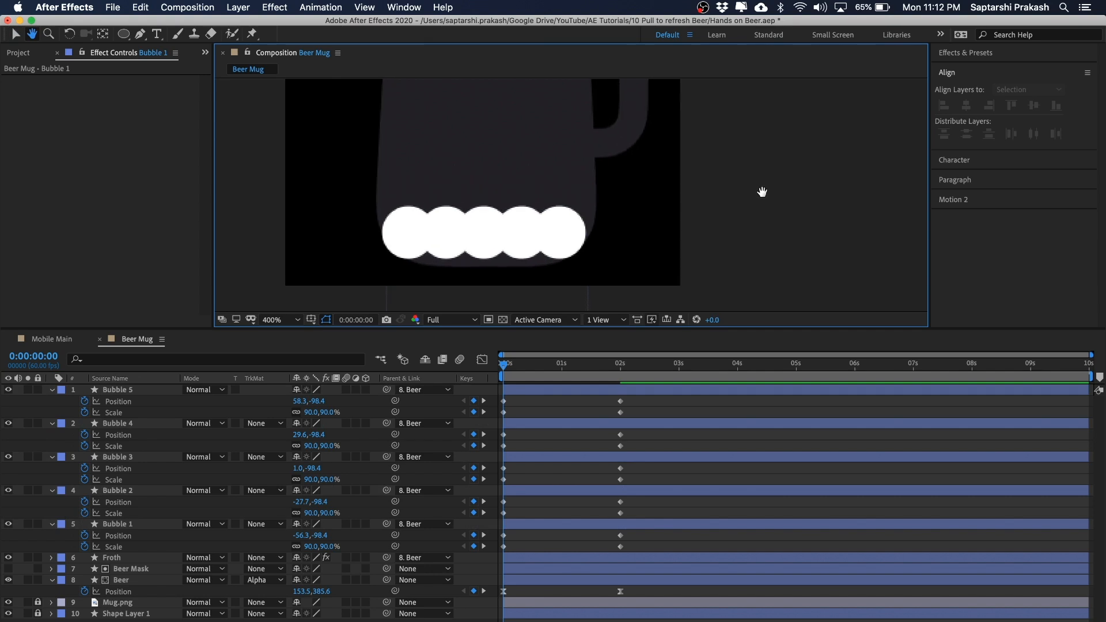
key(space)
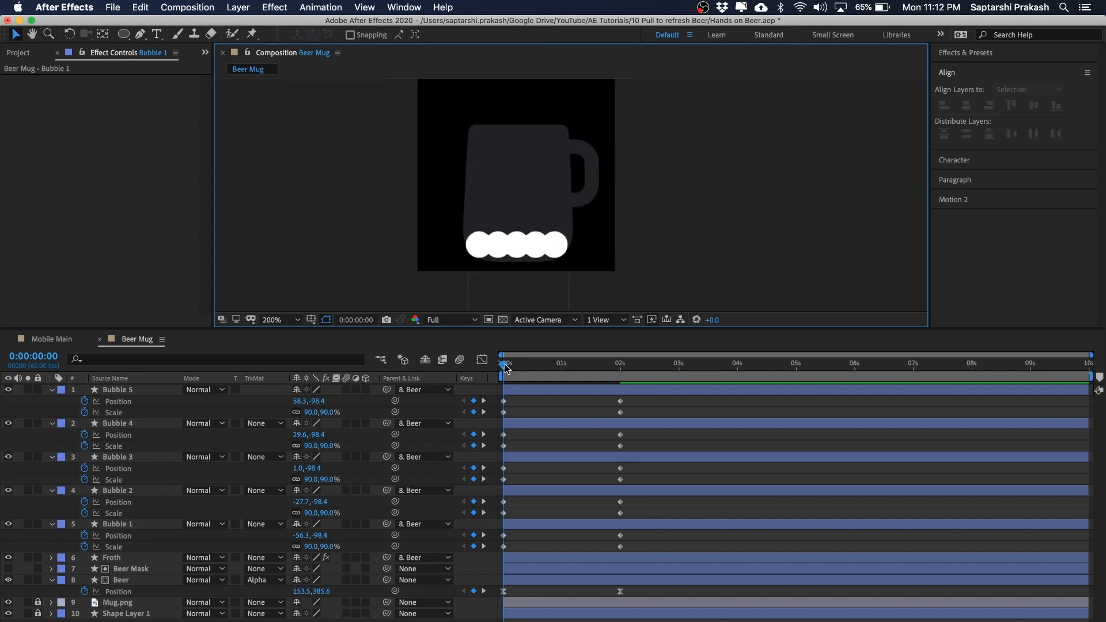
drag(505, 367, 601, 367)
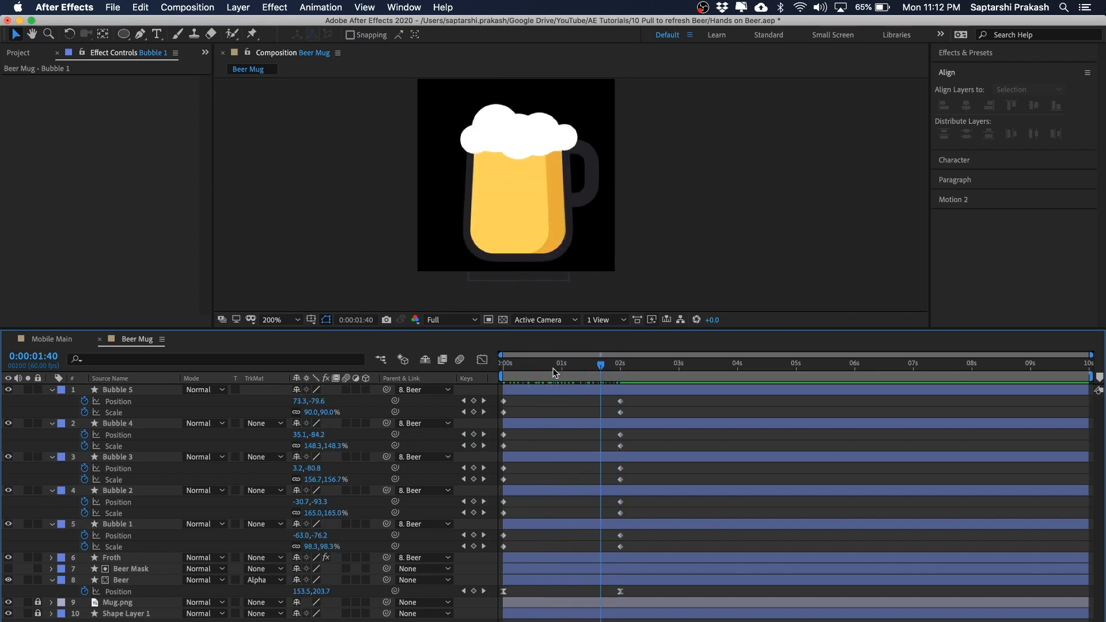
key(Home)
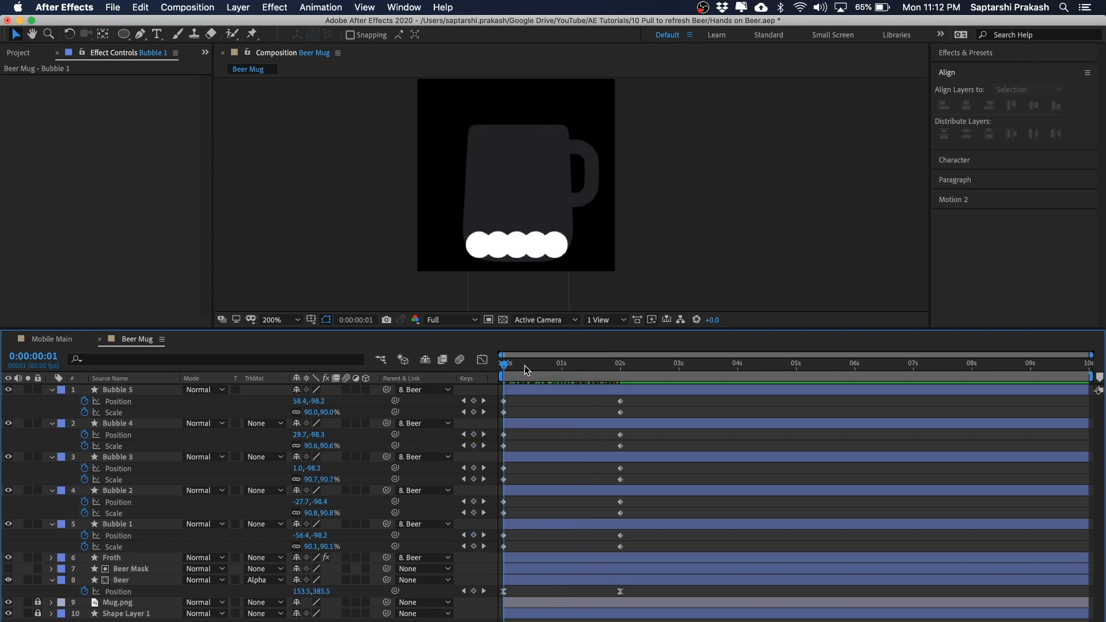
drag(524, 365, 541, 369)
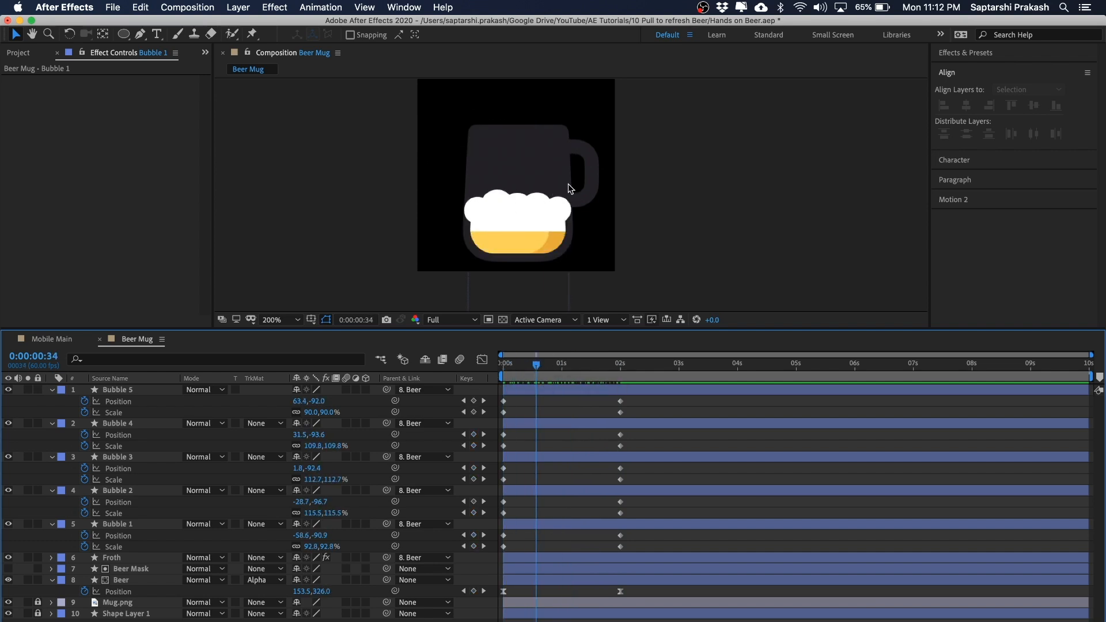
drag(537, 368, 450, 369)
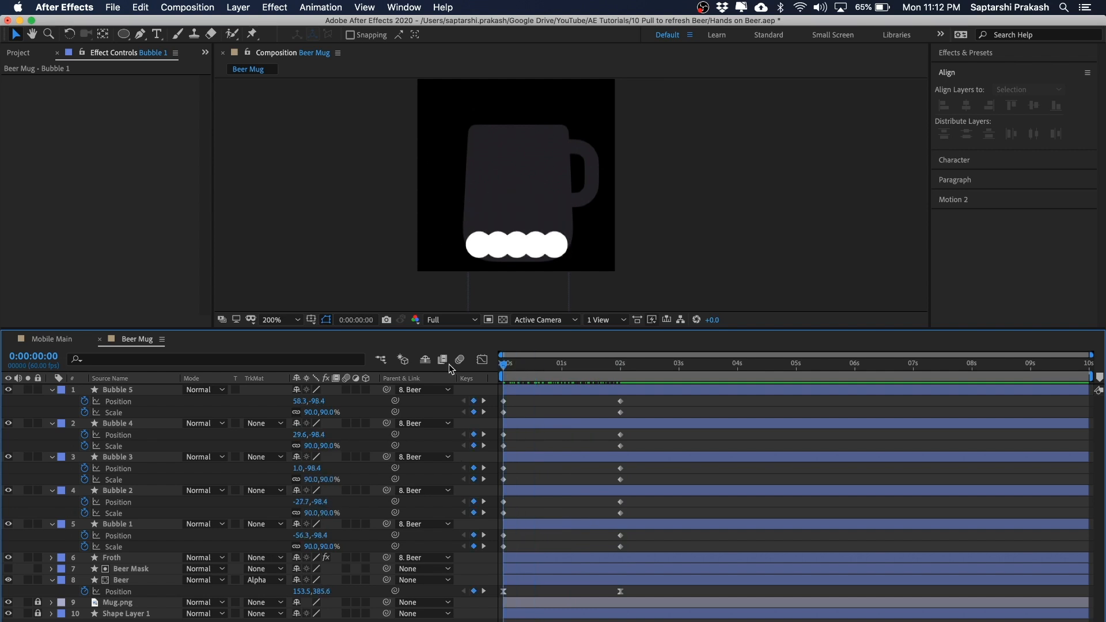
Ease the Position and Scale keyframes of all five bubbles at 0:00:00:00 with a Motion 2 easing value of 40
drag(519, 403, 502, 556)
click(971, 201)
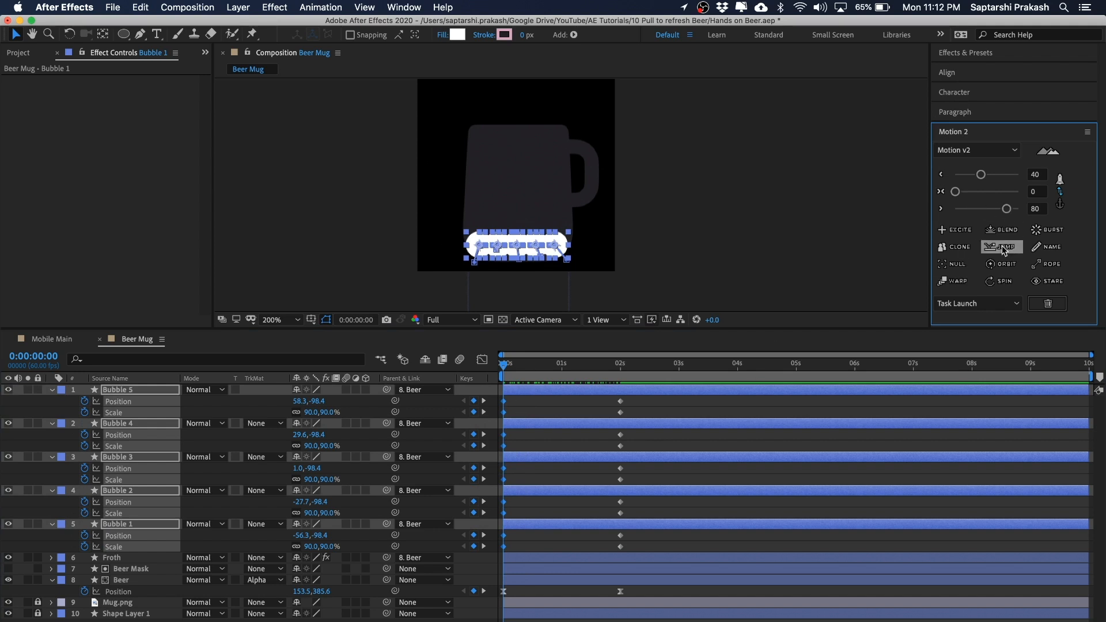
click(983, 180)
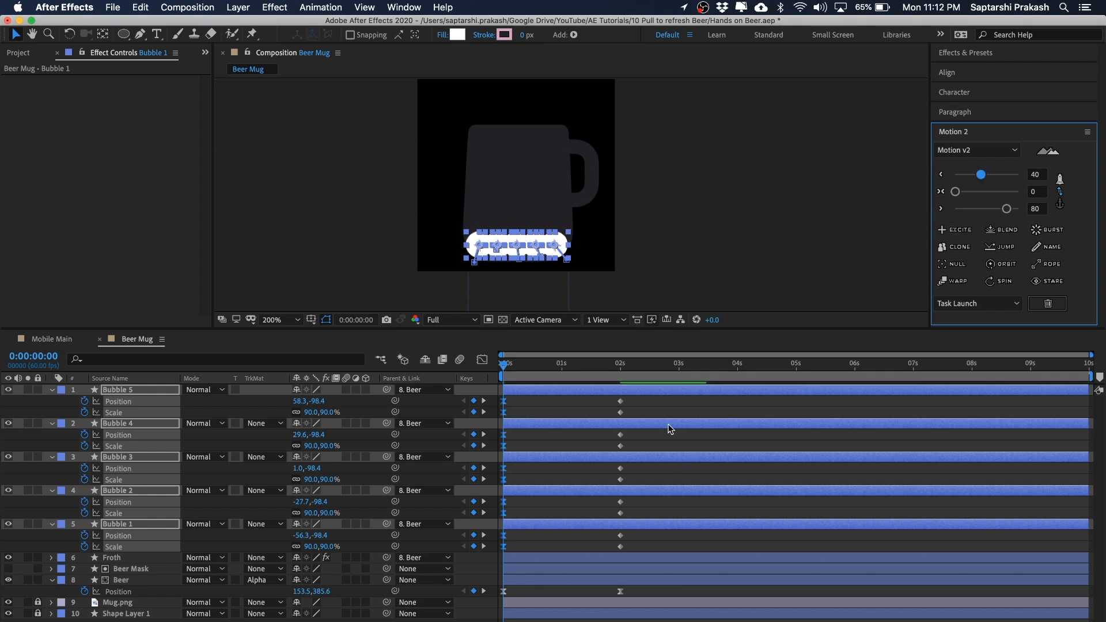
Ease the bubbles' Position and Scale keyframes at 0:00:02:00 with a Motion 2 easing value of 80
drag(640, 402, 589, 565)
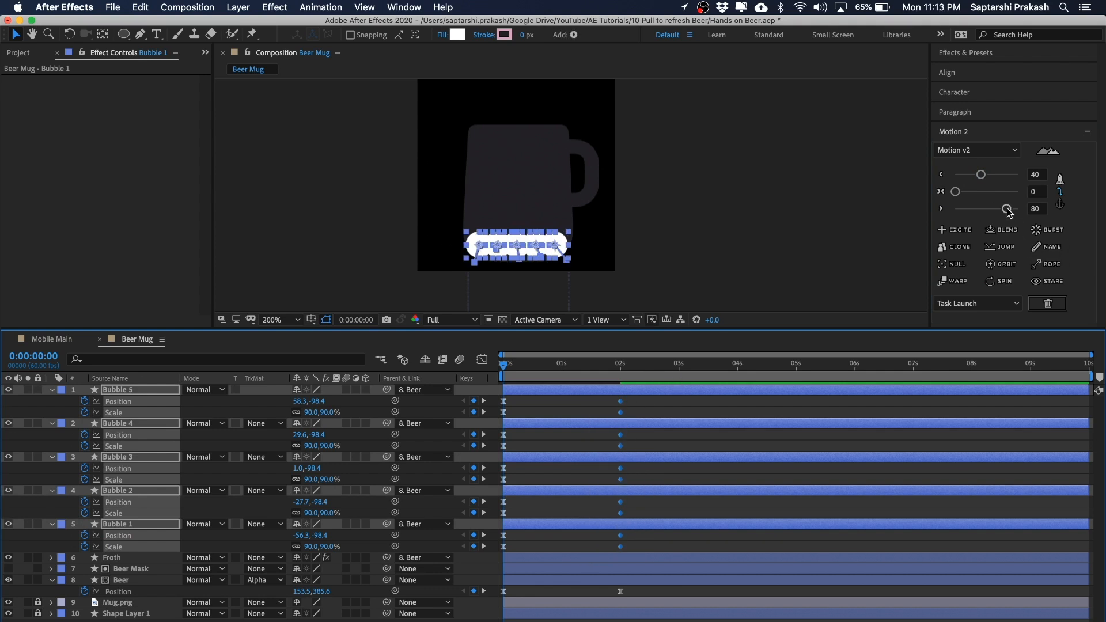
drag(1006, 210, 1014, 213)
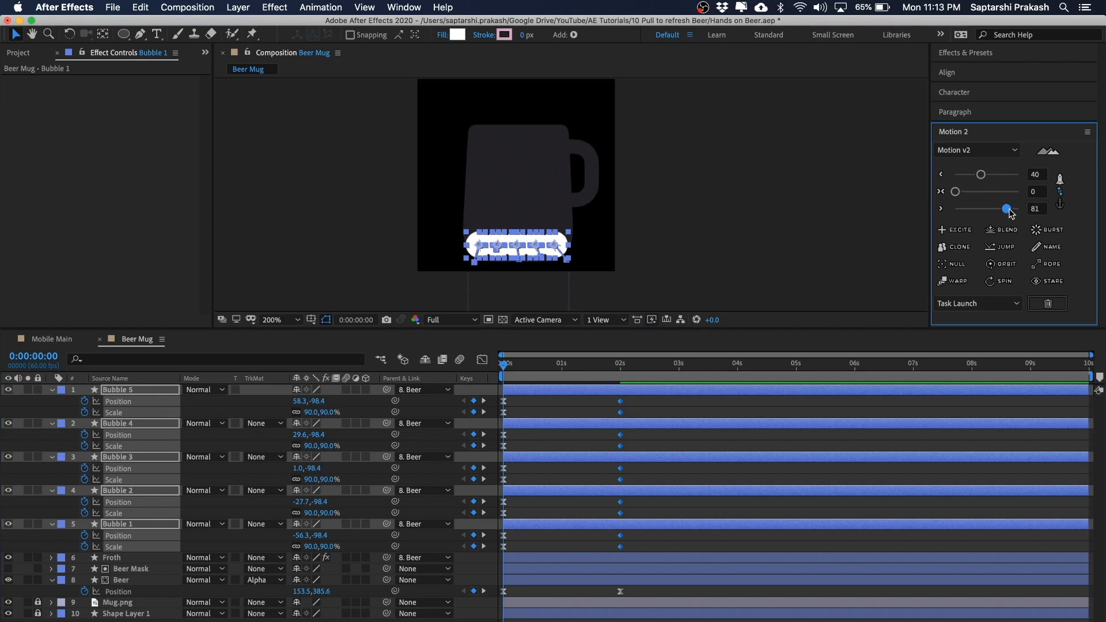
drag(1010, 213, 1007, 215)
click(852, 205)
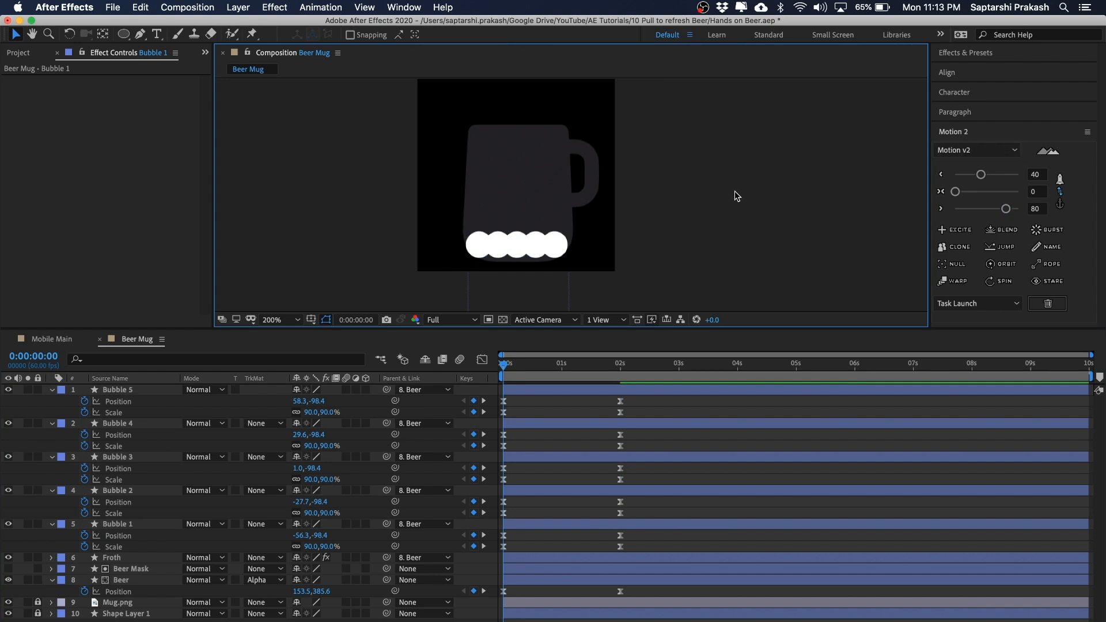
Check the Keyframe Velocity settings of Bubble 5's Position keyframe at 0:00:02:00
click(631, 401)
click(620, 401)
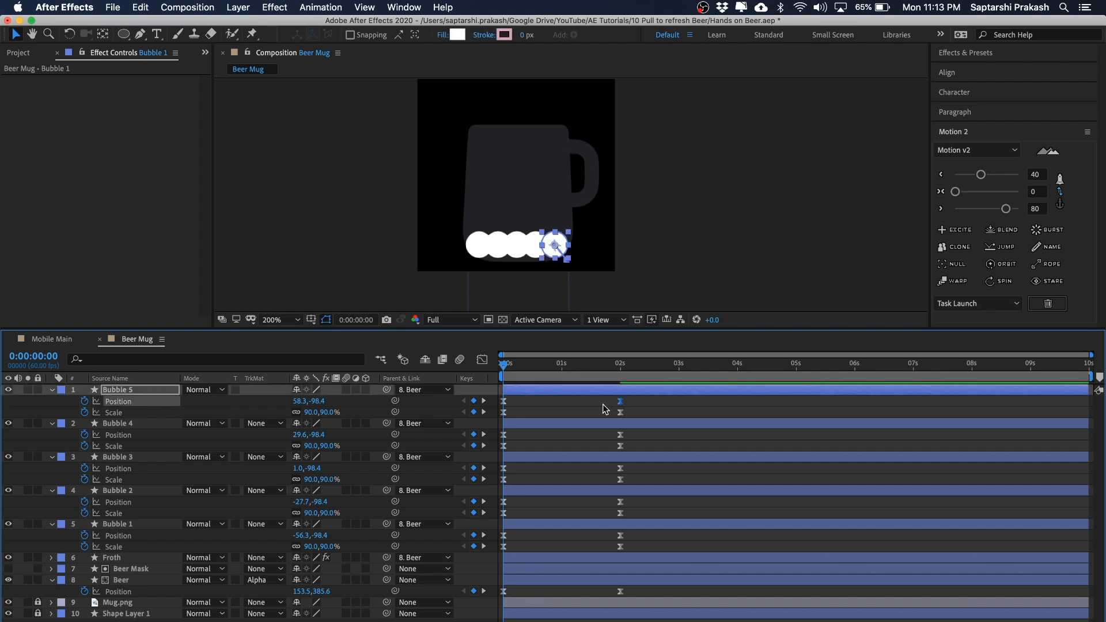
right_click(620, 402)
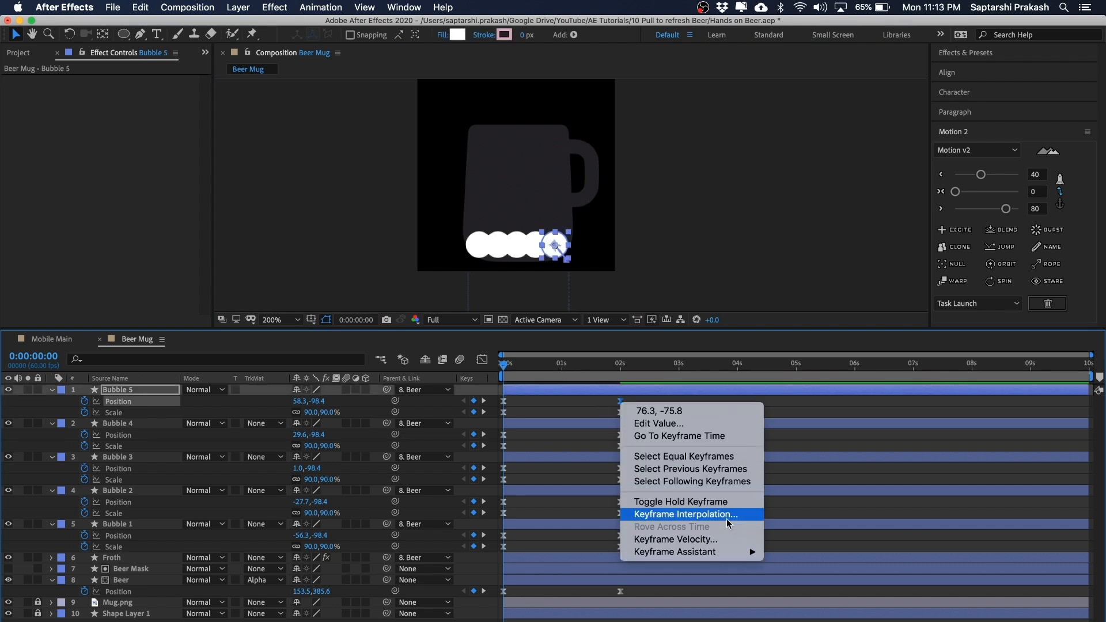
click(702, 539)
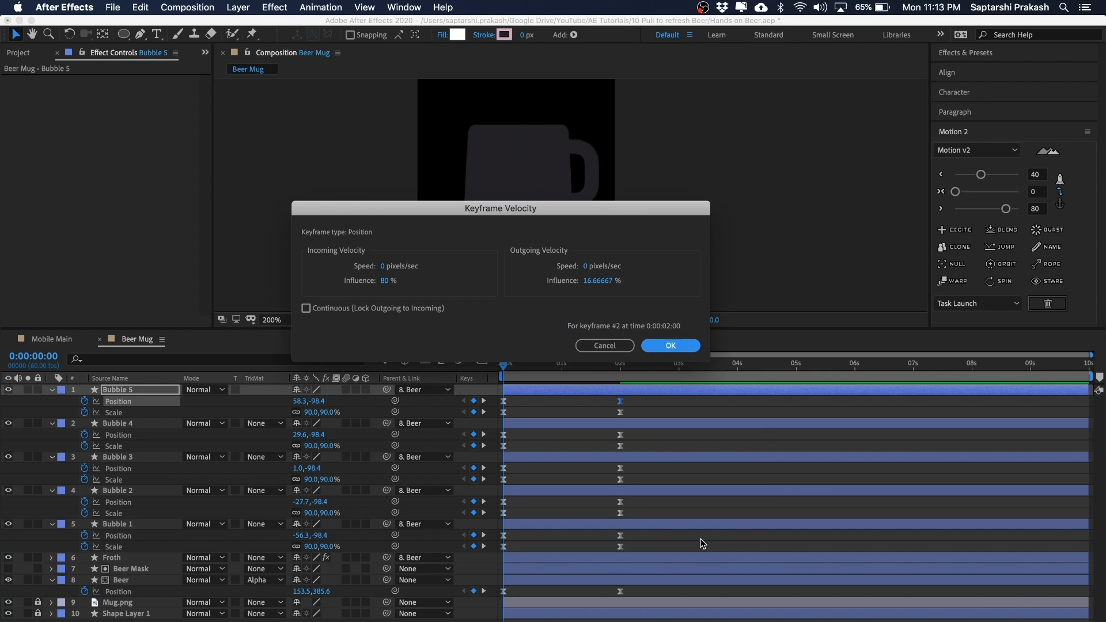
drag(429, 219, 531, 219)
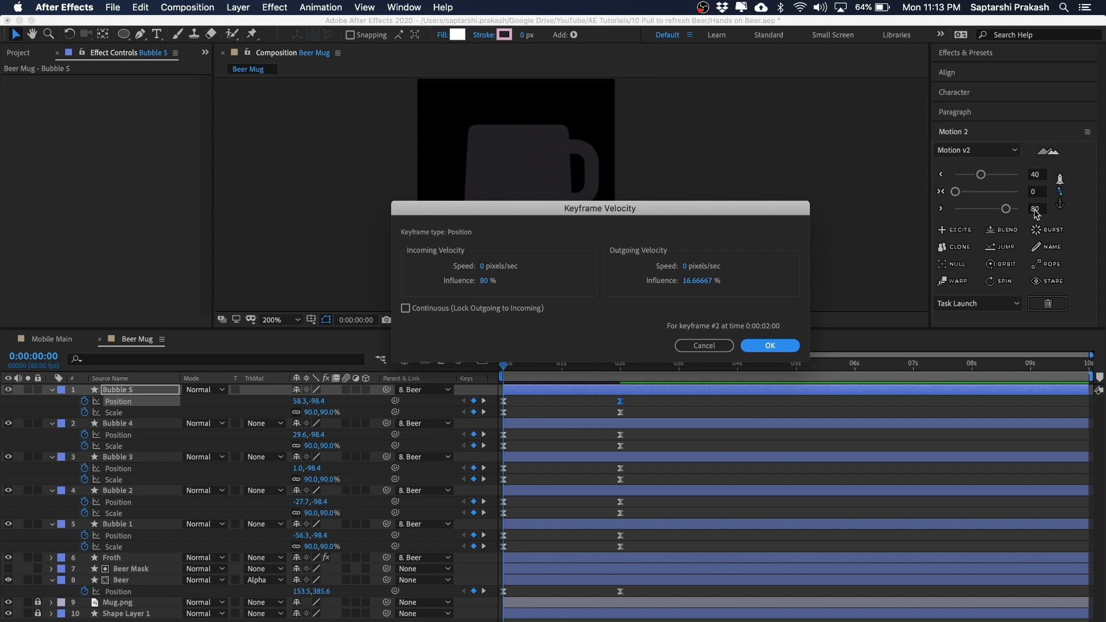
click(785, 346)
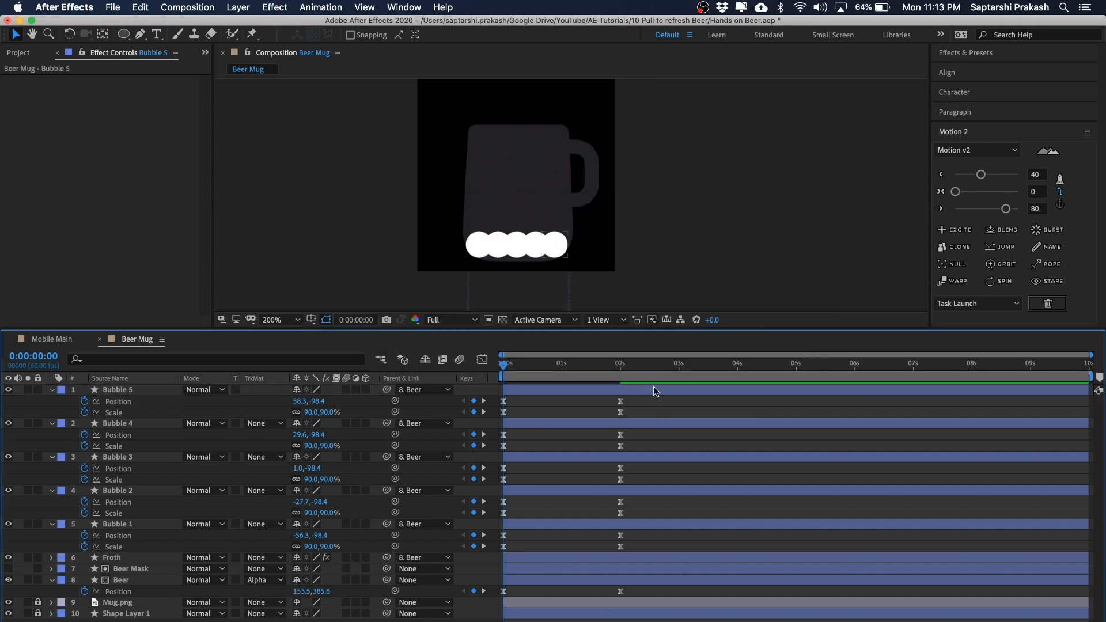
Lower the Beer layer's Position to 153.5, 423.6 at 0:00:00:00 so the fill and froth start beneath the mug
click(569, 364)
drag(551, 364, 505, 381)
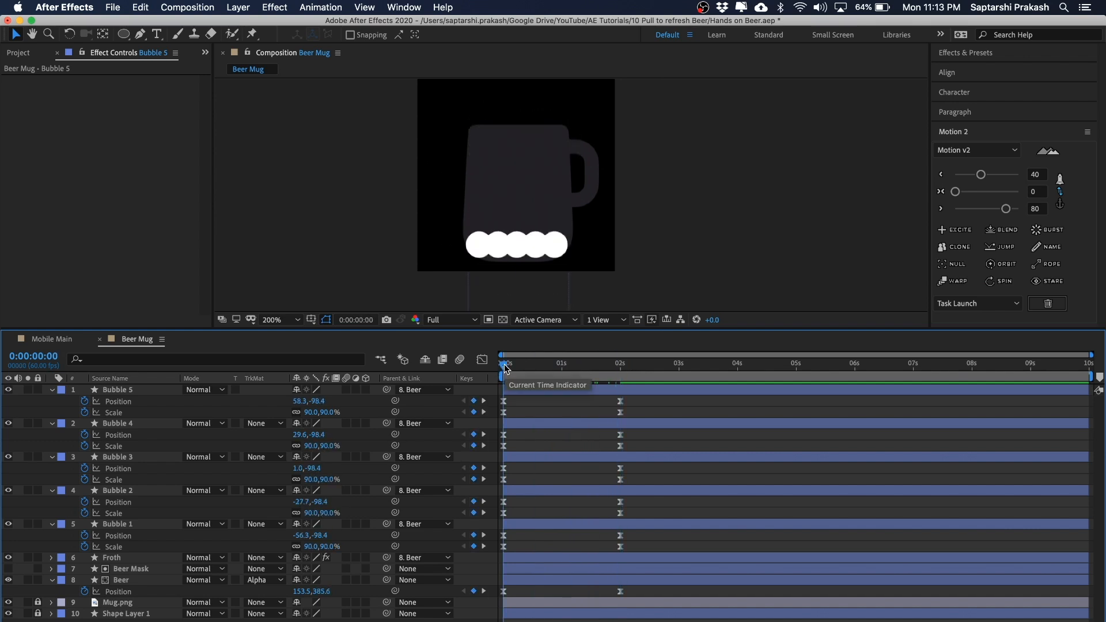
scroll(694, 193, down, 3)
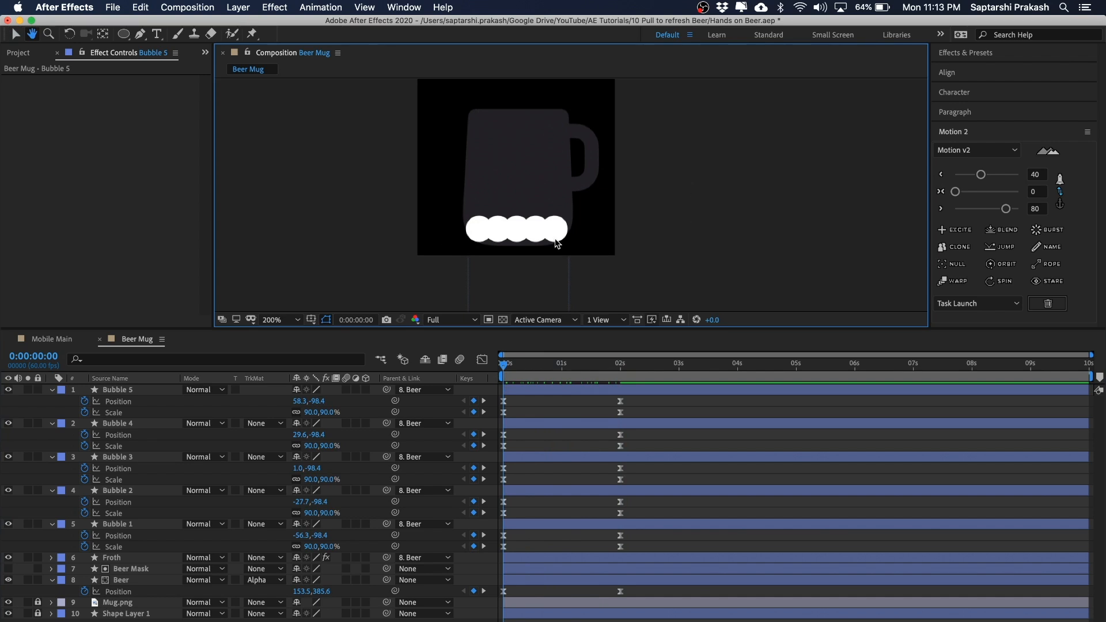
scroll(615, 232, down, 4)
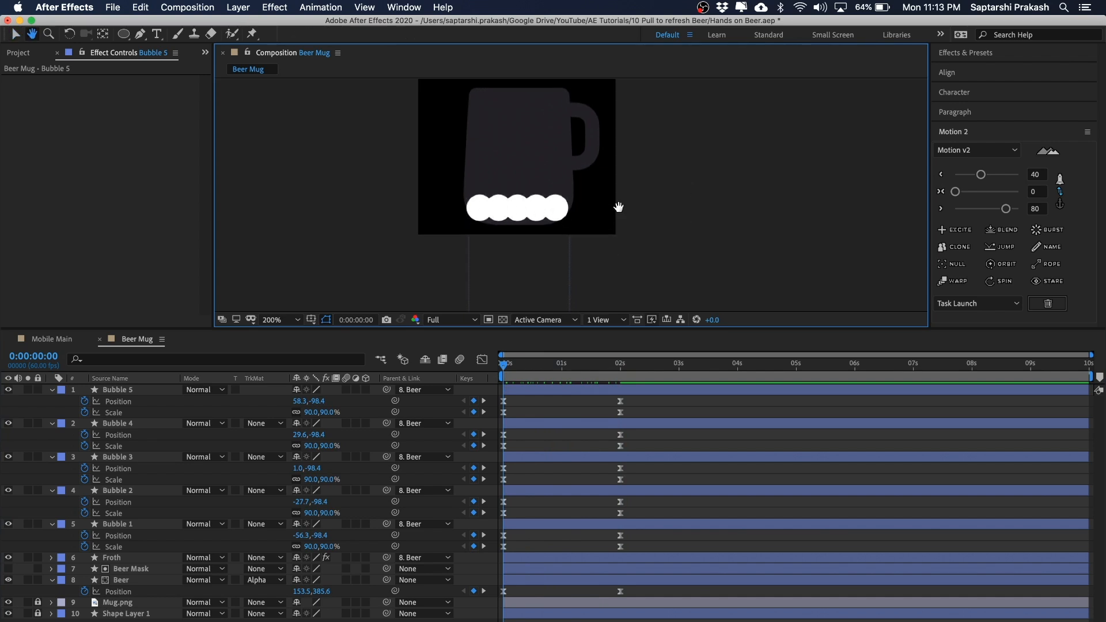
scroll(751, 234, right, 1)
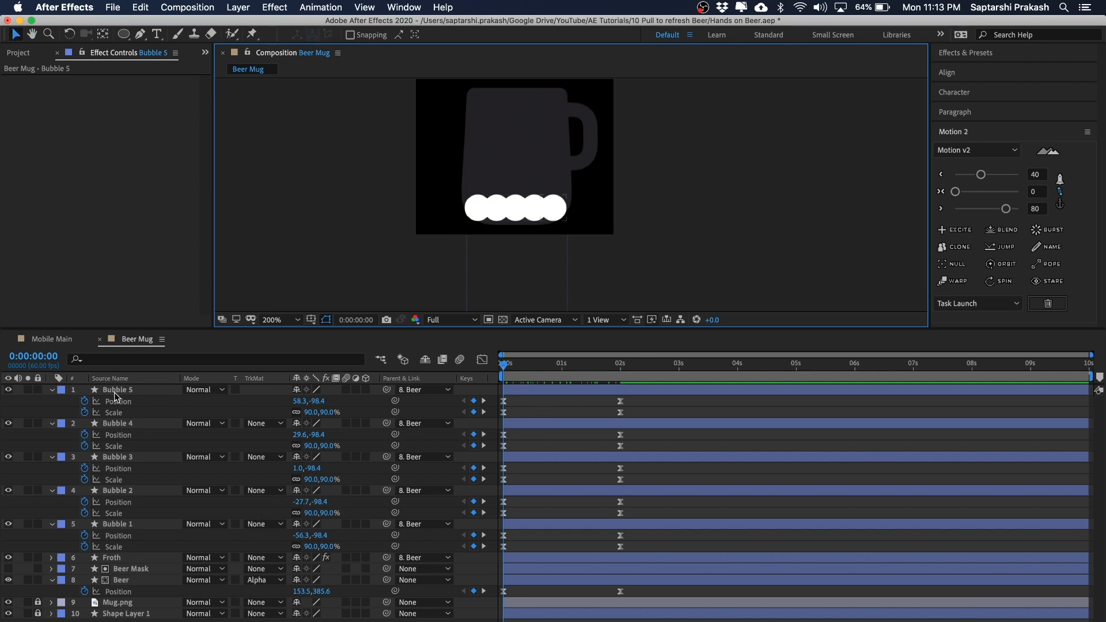
click(129, 570)
click(130, 581)
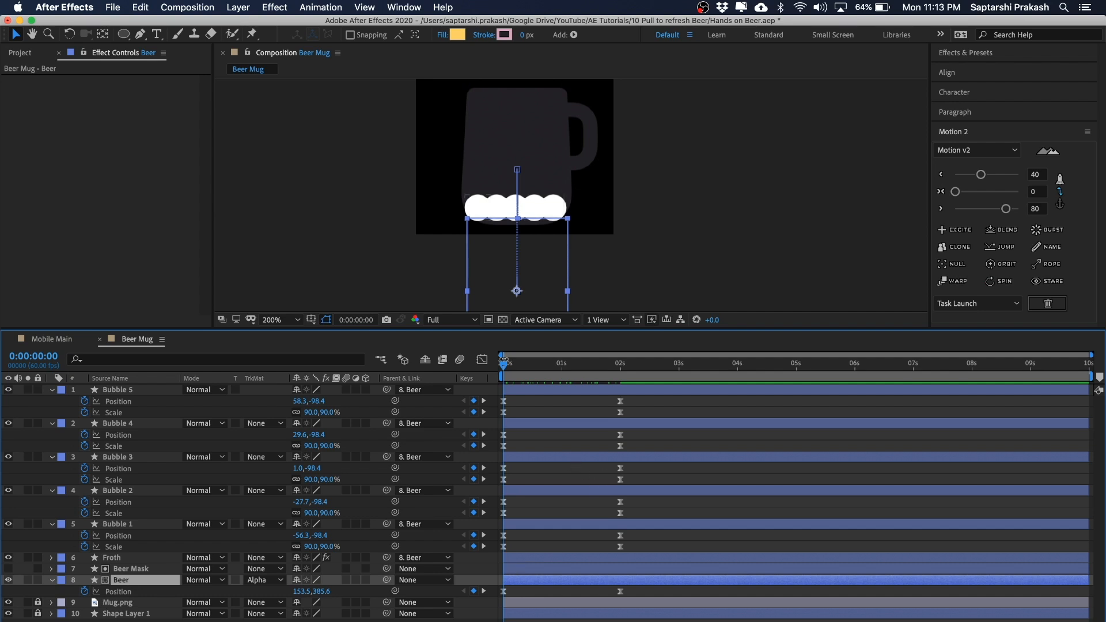
drag(510, 364, 500, 364)
key(shift+Down)
key(shift+Down)
key(shift+Down)
key(shift+Down)
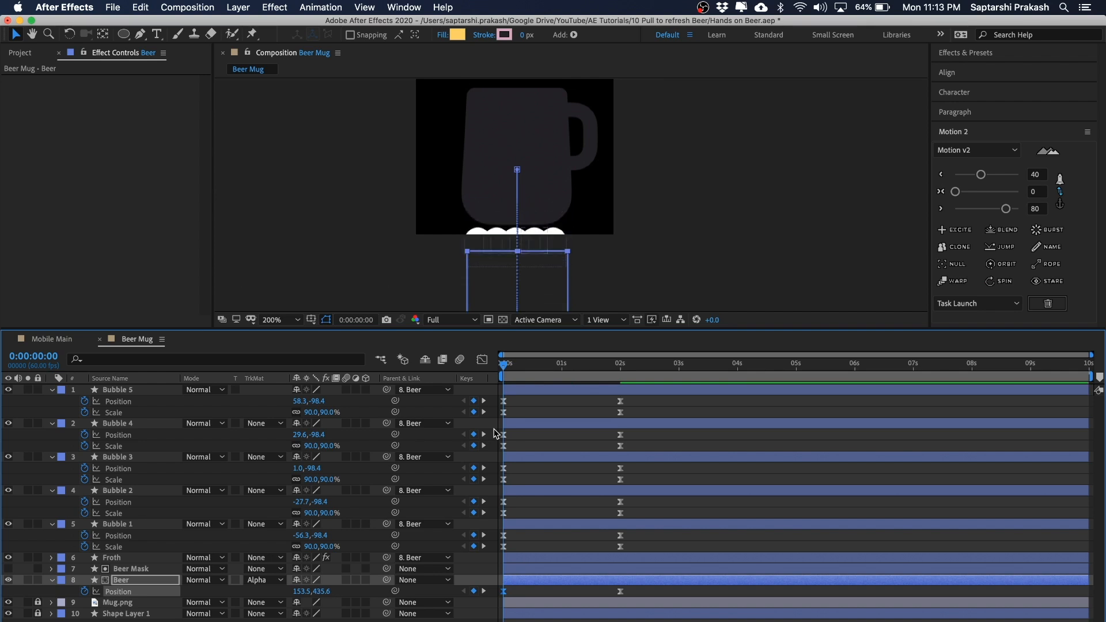
key(Up)
key(Up)
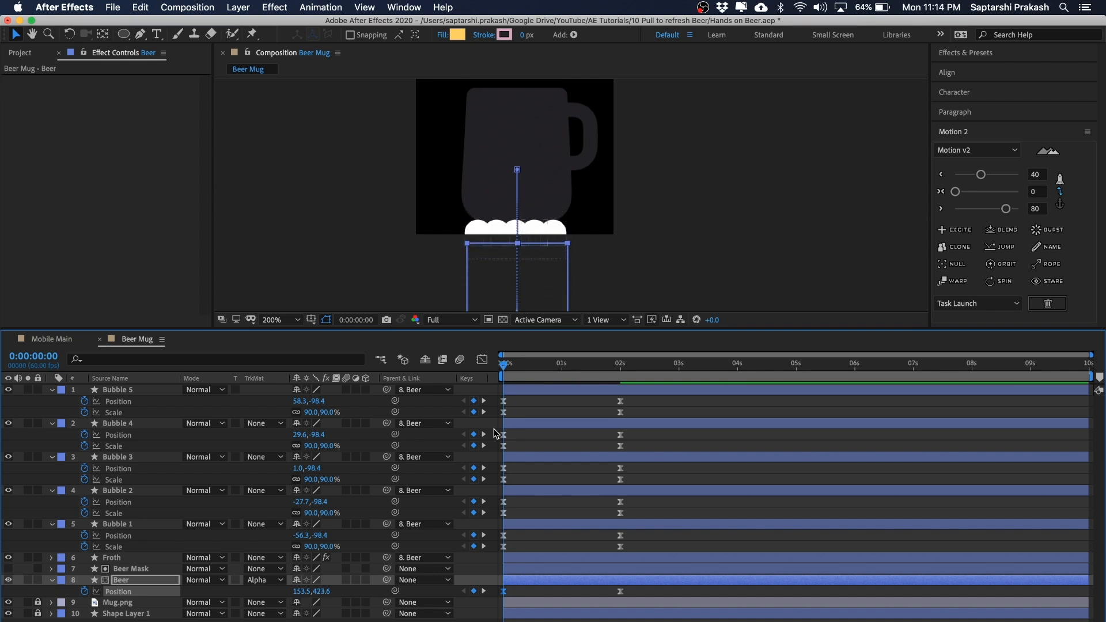
click(693, 223)
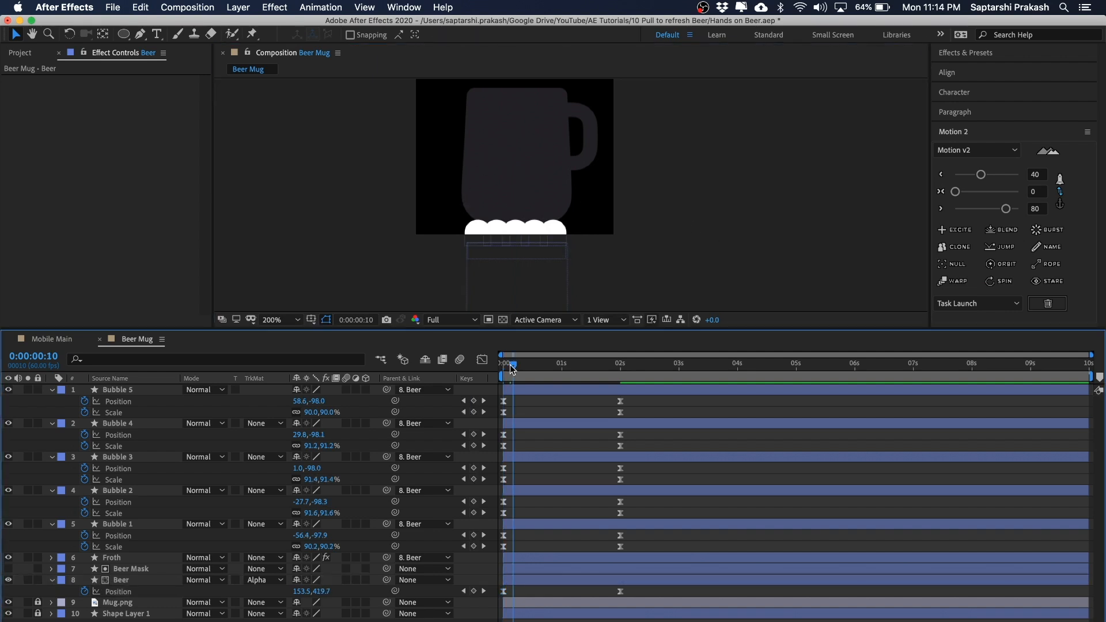
Preview the beer and froth rising into the mug, and return to 0:00:00:00
key(space)
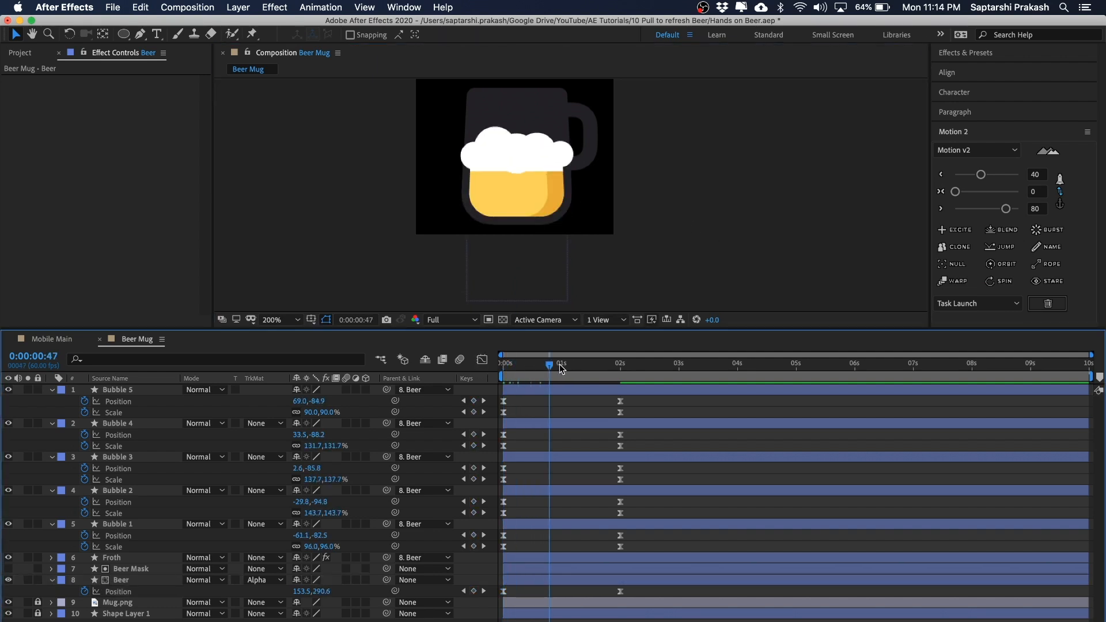
drag(507, 361, 500, 361)
key(space)
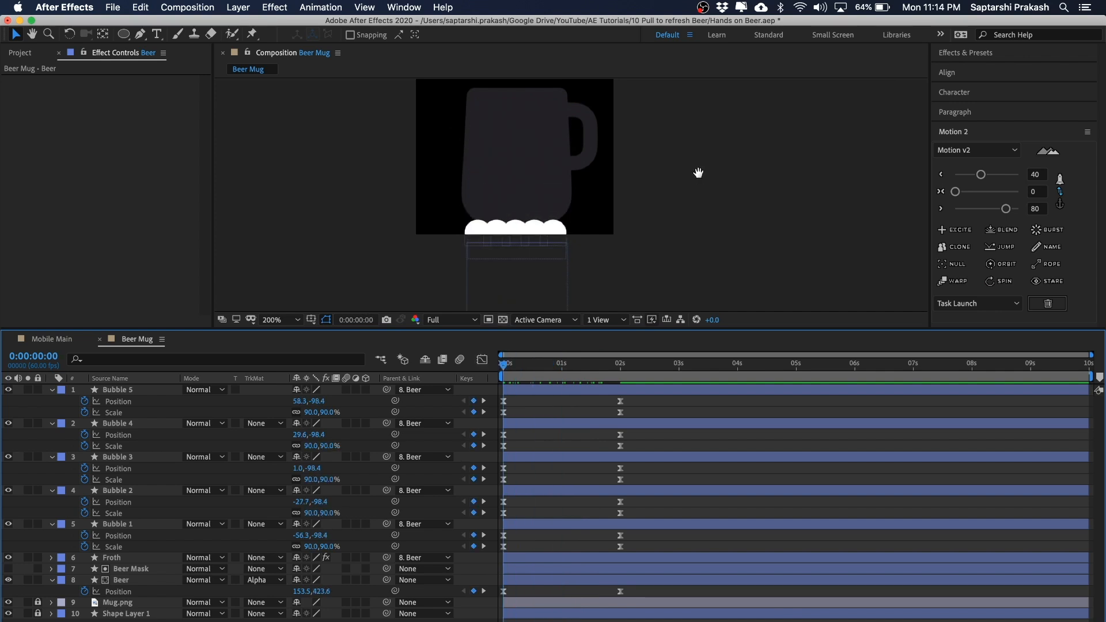
At 0:00:00:35, move the outer bubbles inside the mug: Bubble 1 to -49.1, -89.2 and Bubble 5 to 55.5, -90.6
drag(698, 173, 698, 231)
drag(503, 365, 539, 367)
scroll(553, 212, up, 2)
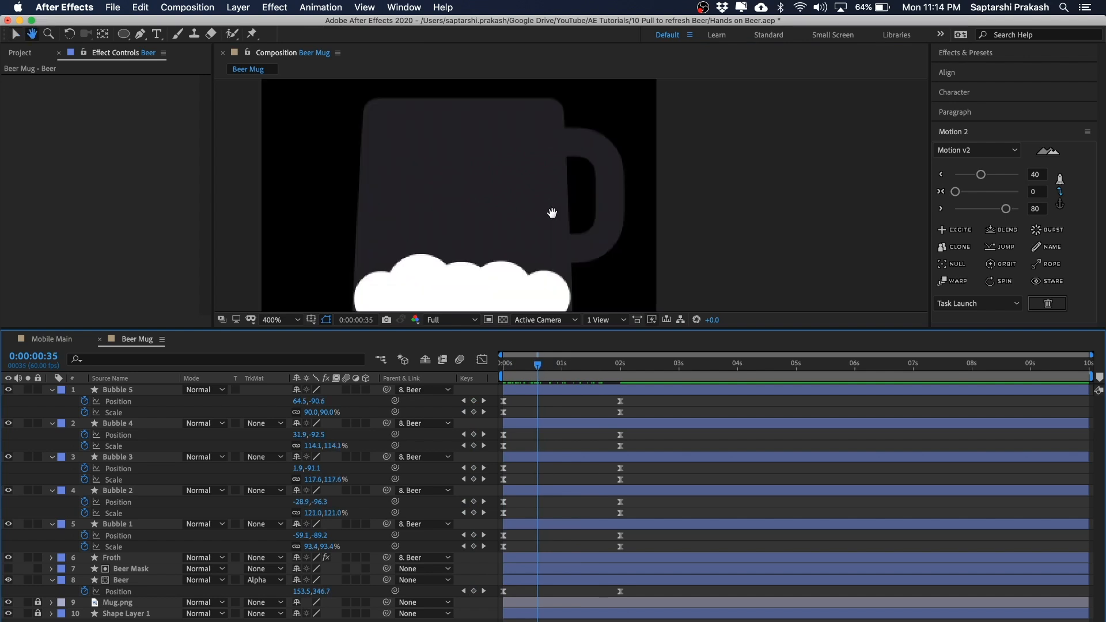
drag(553, 212, 622, 116)
click(435, 199)
drag(435, 195, 449, 192)
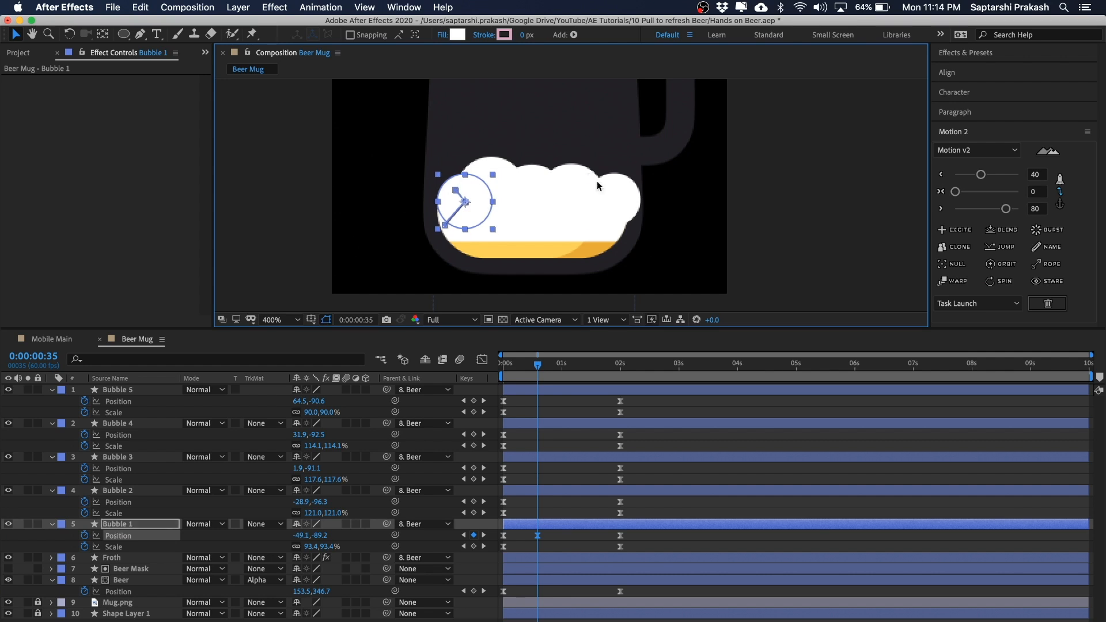
click(619, 193)
drag(629, 194, 616, 192)
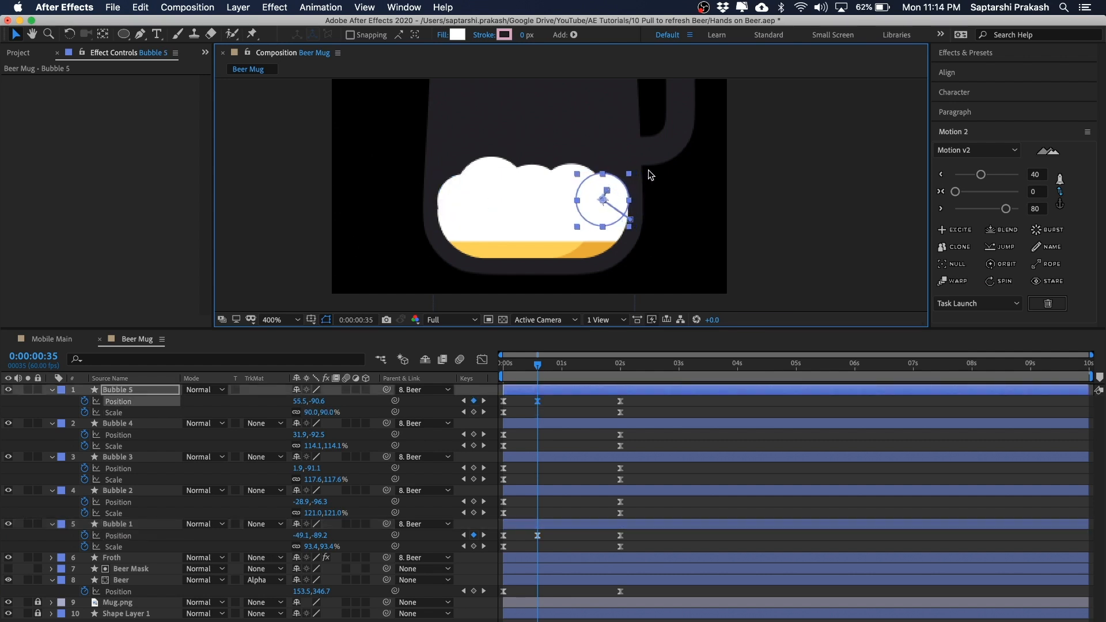
At 0:00:00:51, move Bubble 1 to -47.8, -81.5 and shift Bubble 5 inward from the mug's edge
key(h)
drag(803, 176, 802, 209)
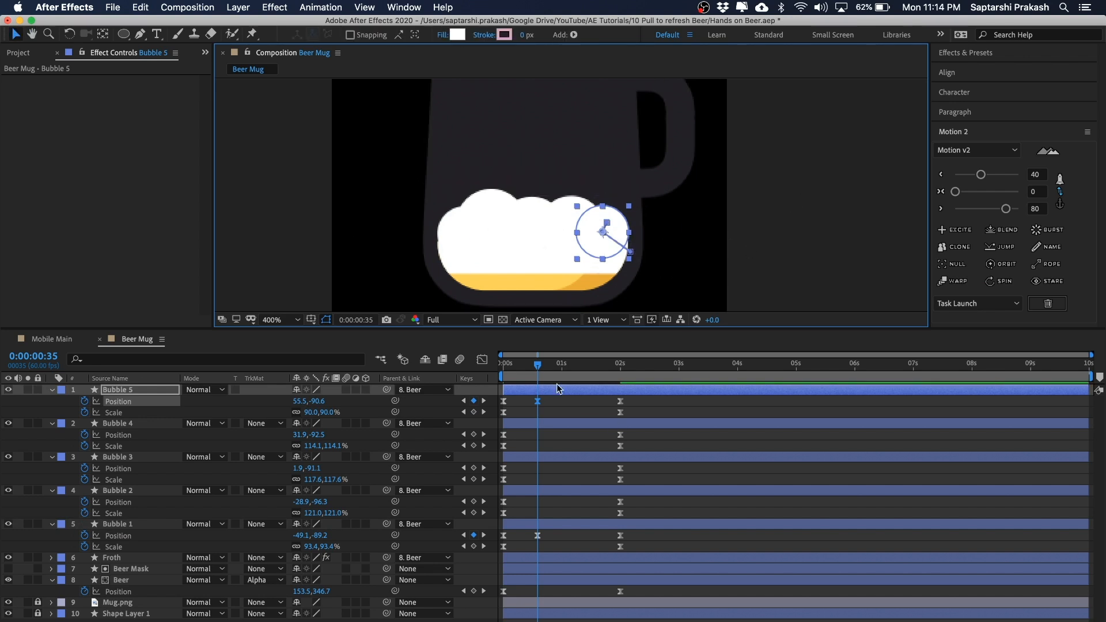
drag(537, 364, 553, 364)
key(h)
drag(838, 130, 838, 228)
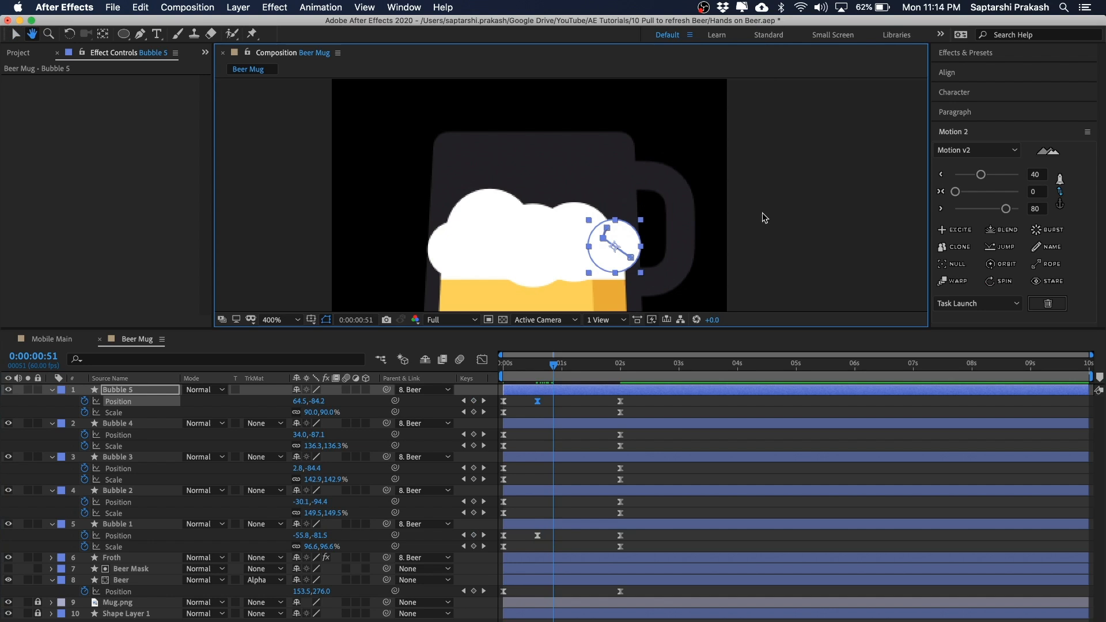
click(454, 238)
click(447, 247)
drag(447, 246, 448, 250)
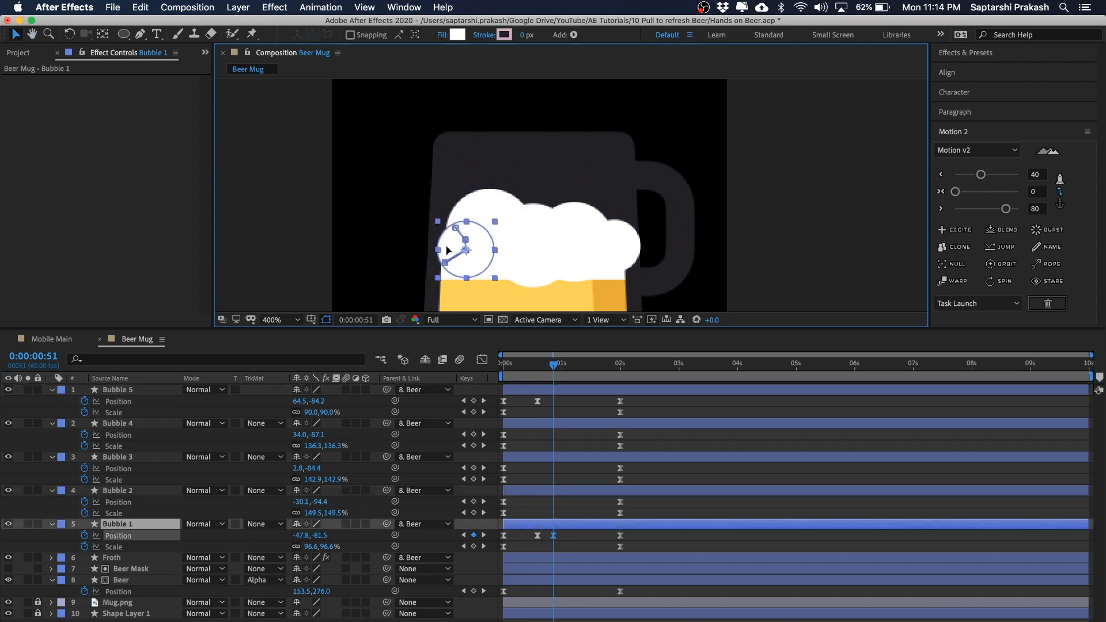
drag(619, 235, 609, 237)
Set the Positions at 0:00:00:51: Bubble 2 -30.1, -82.4; Bubble 3 2.8, -78.9; Bubble 4 34.0, -89.1; Bubble 5 58.0, -73.2
drag(536, 224, 524, 257)
drag(489, 204, 489, 222)
click(852, 171)
key(space)
drag(811, 190, 810, 173)
drag(619, 229, 619, 243)
drag(578, 192, 576, 196)
click(843, 147)
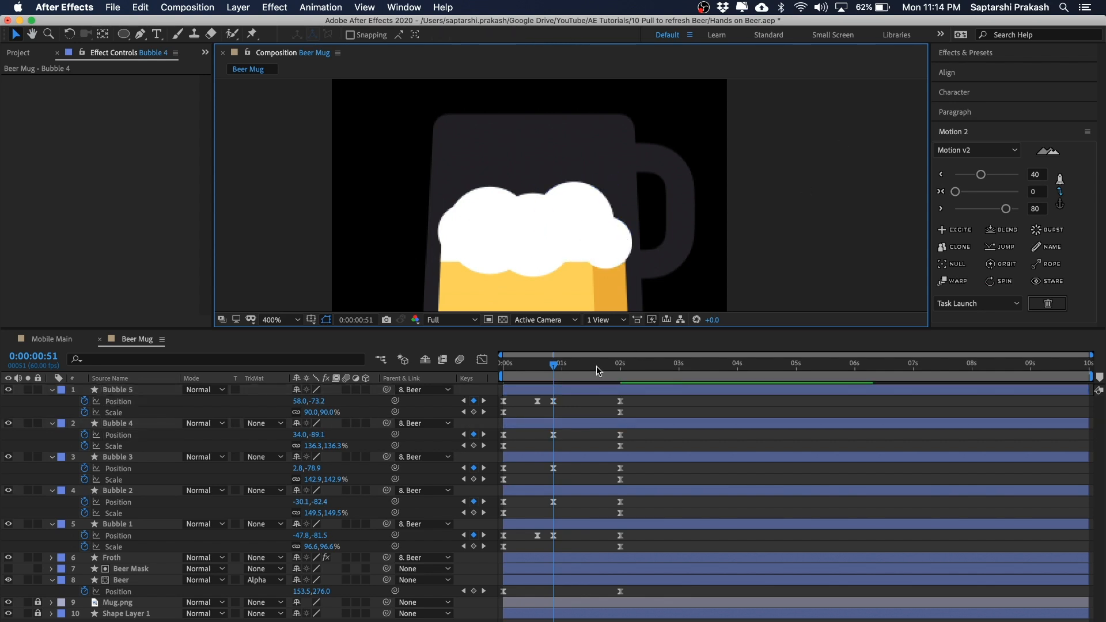
At 0:00:01:18, shift Bubble 1 to -52.3, -74.6, Bubble 5 to 65.0, -74.5 and Bubble 2 to -21.8, -88.2
drag(554, 365, 583, 369)
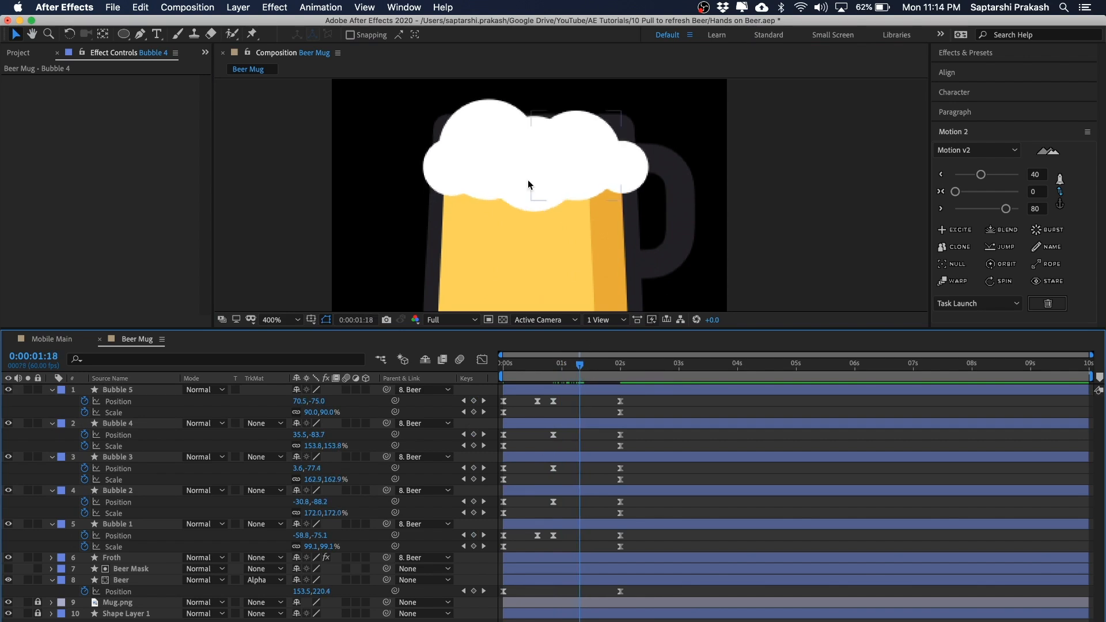
click(434, 165)
drag(426, 178, 435, 176)
drag(636, 173, 629, 175)
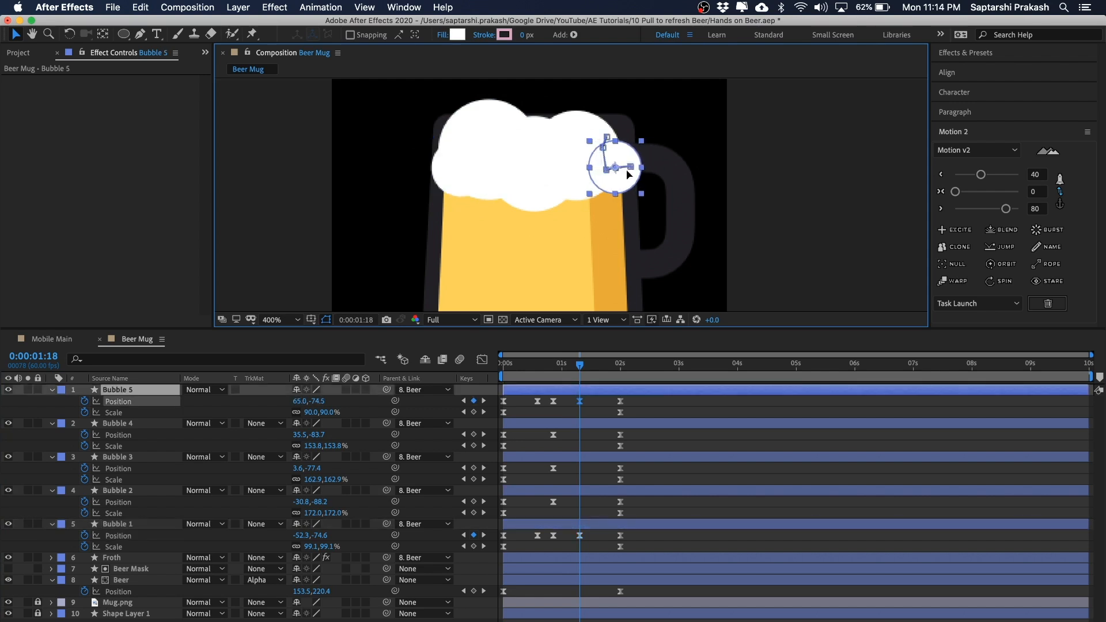
click(495, 129)
click(470, 118)
drag(469, 115, 482, 120)
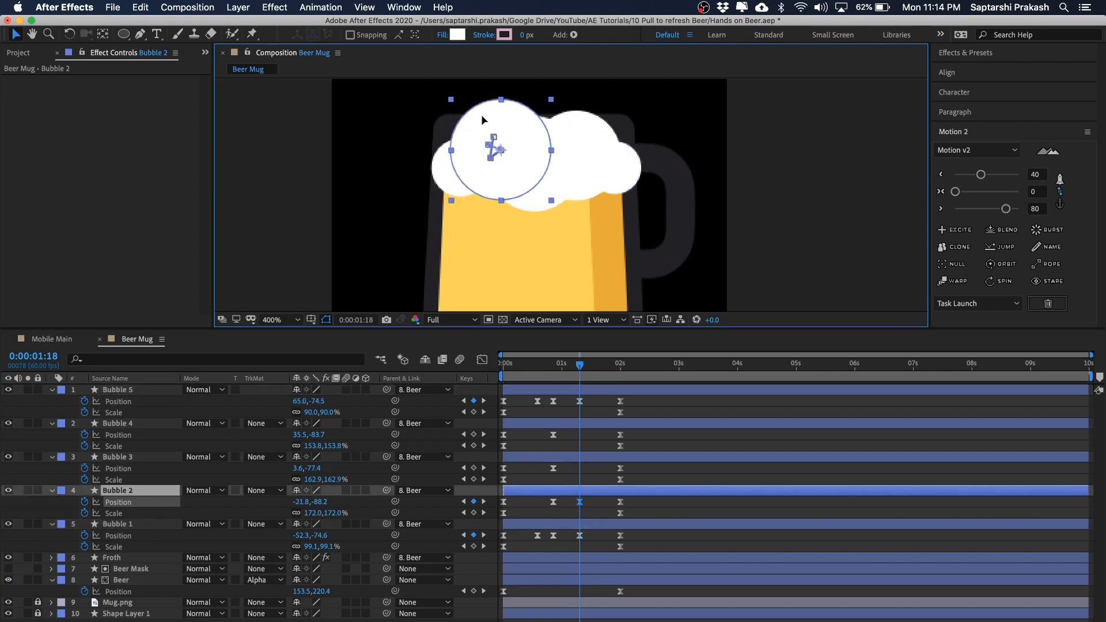
click(764, 112)
Preview the whole fill animation with the adjusted froth bubbles from 0:00:00:00 past 0:00:02:00
drag(577, 365, 620, 366)
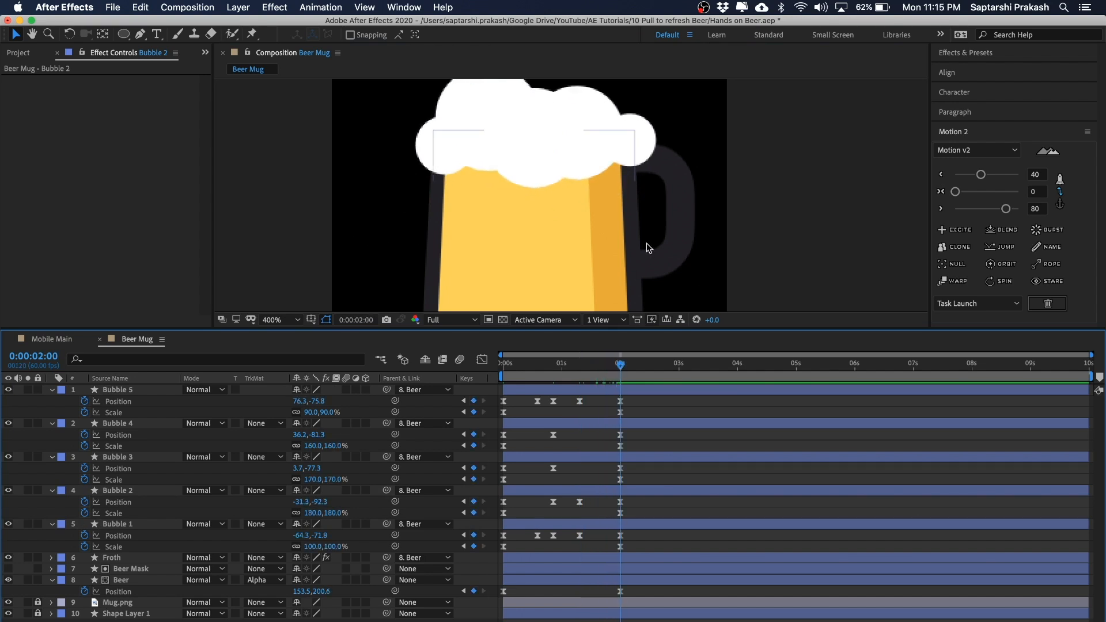
key(comma)
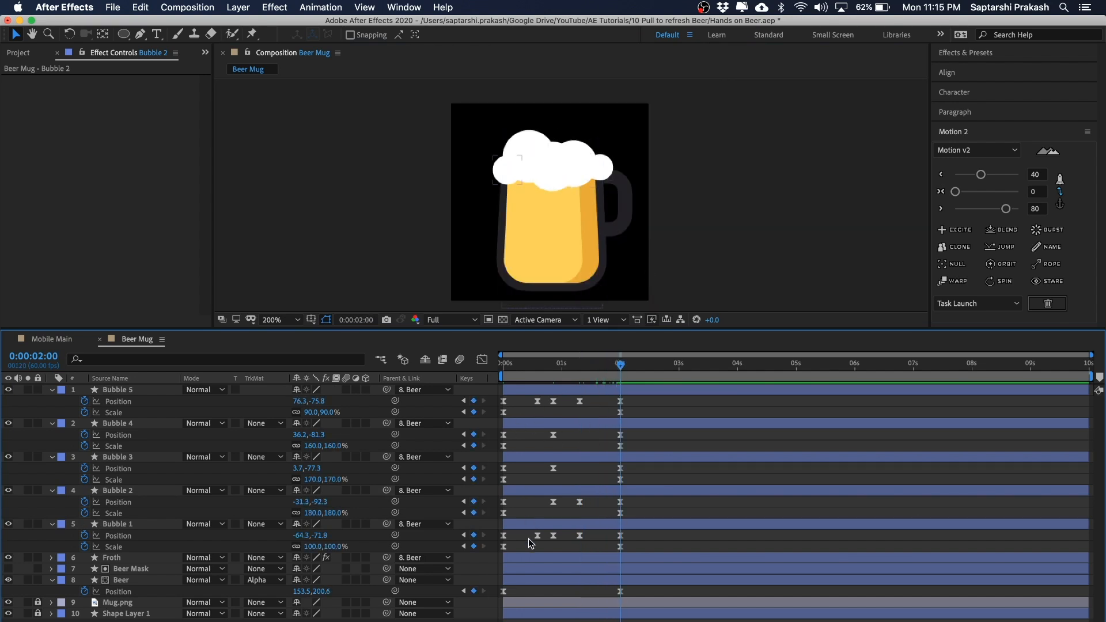
drag(614, 362, 504, 369)
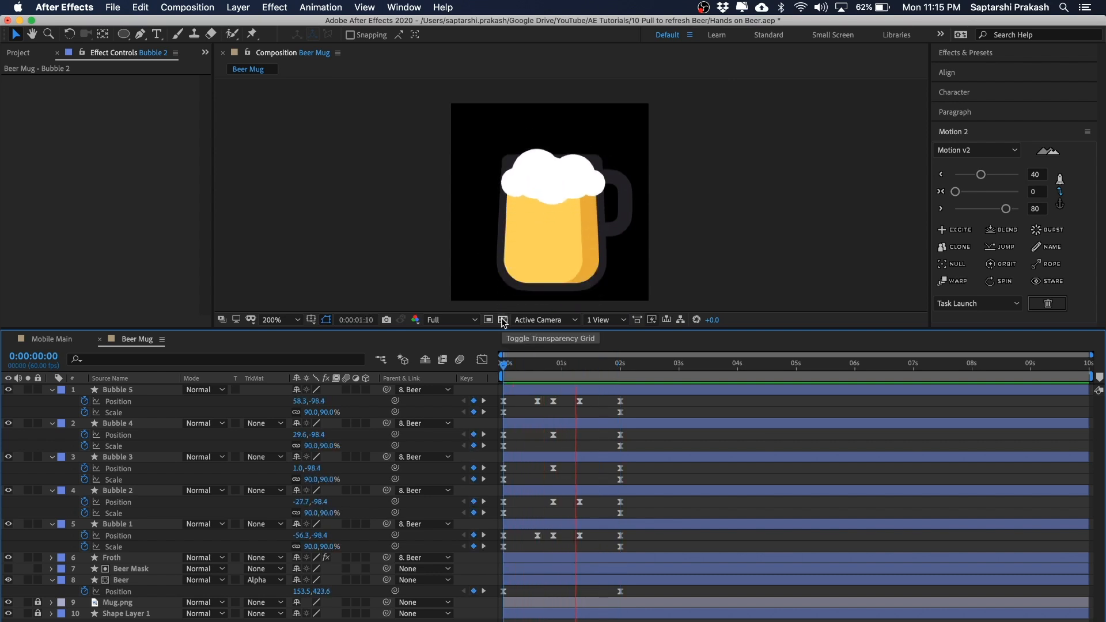
key(space)
key(space)
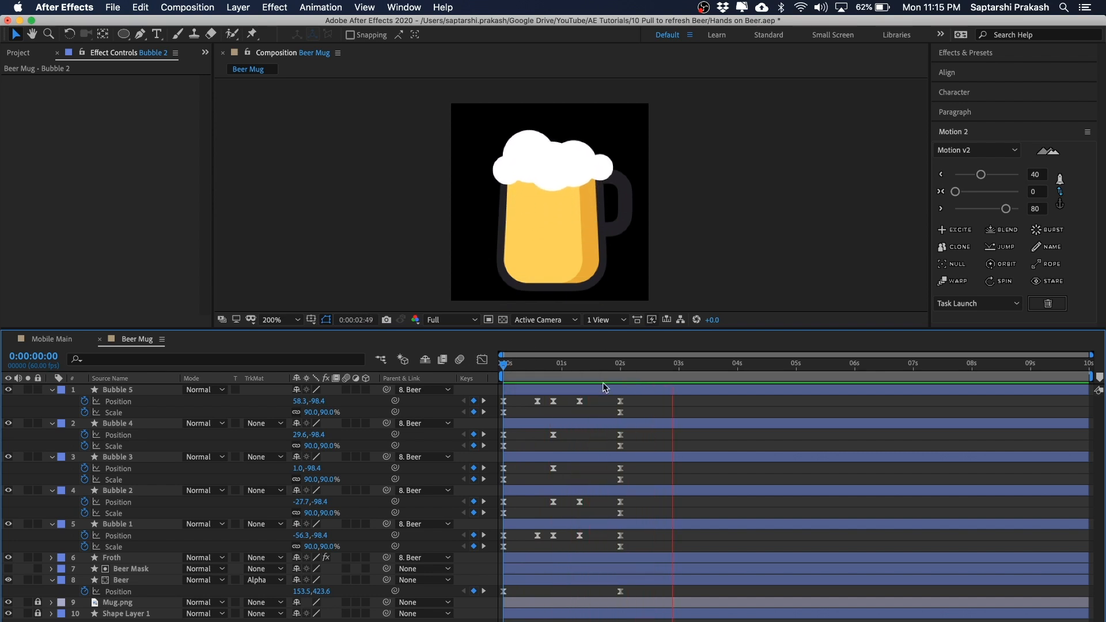
drag(609, 363, 503, 363)
drag(594, 396, 529, 571)
click(698, 447)
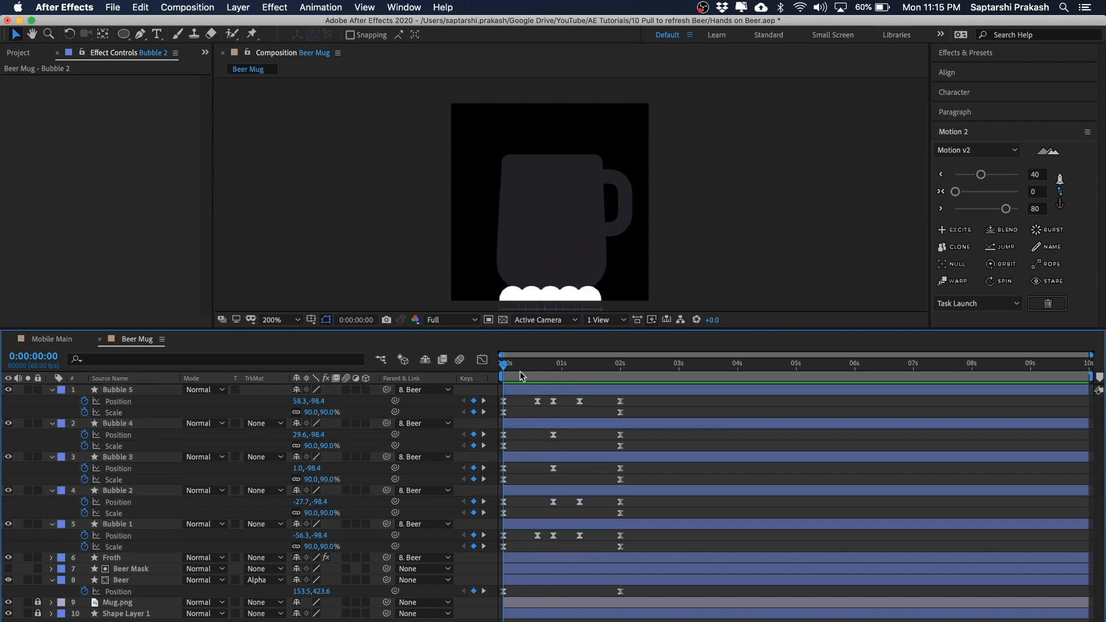
key(space)
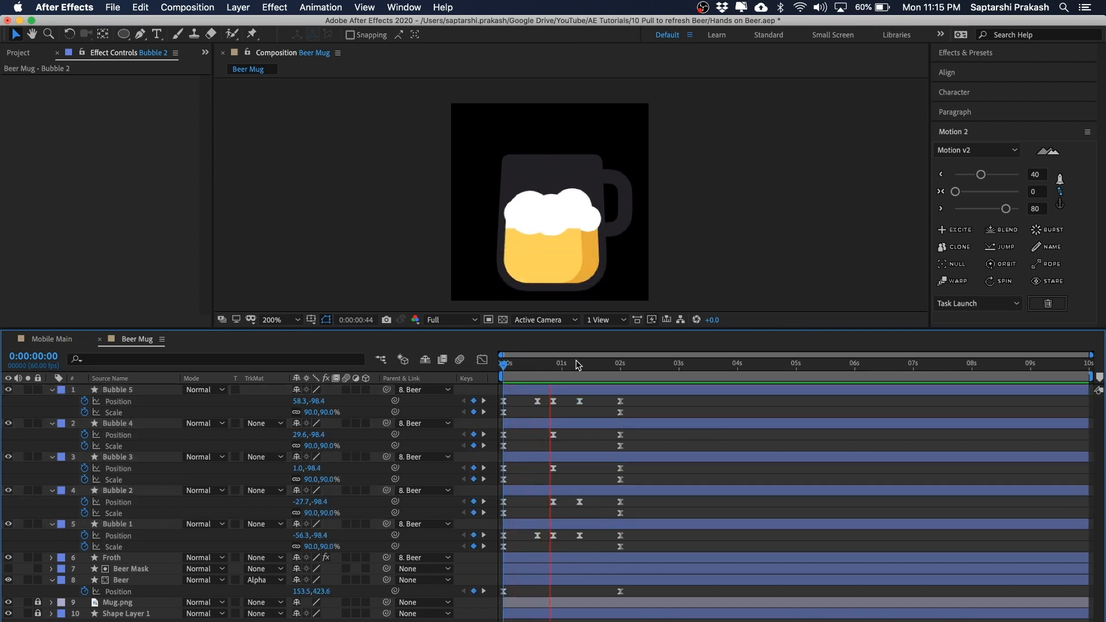
key(space)
Inspect the Beer Mask outline against the mug, and the froth over the filled mug at 0:00:01:22
drag(629, 308, 630, 283)
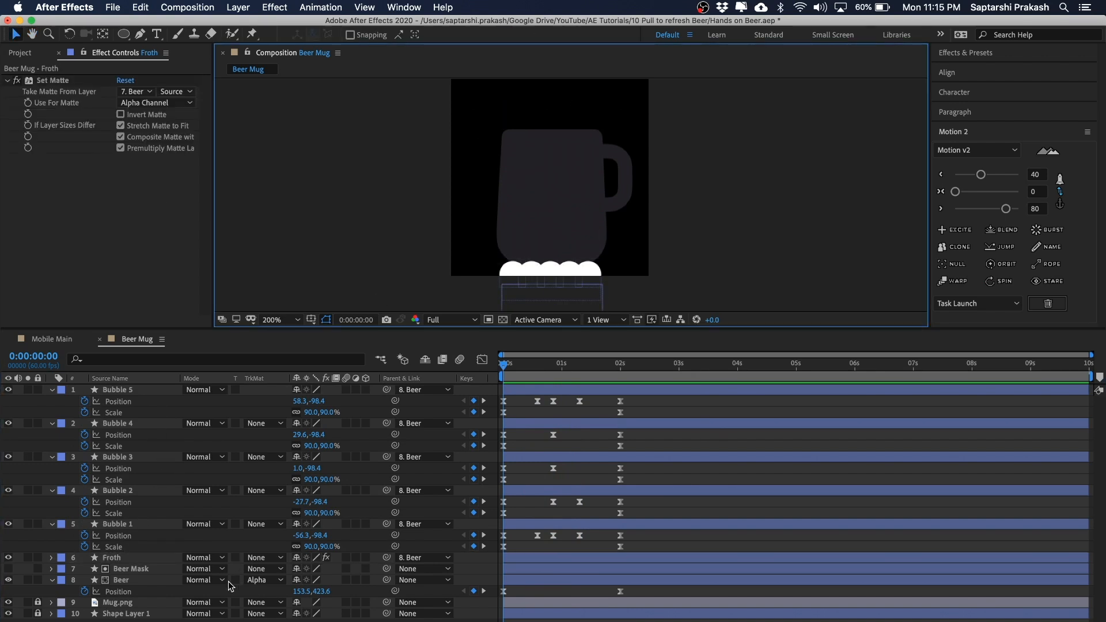
click(125, 570)
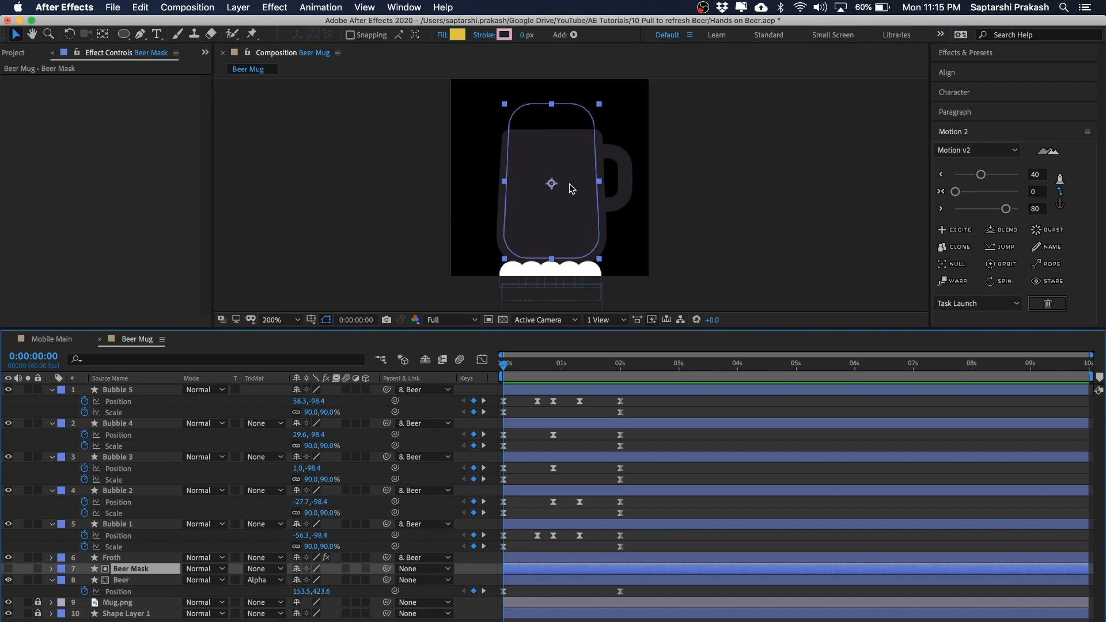
click(772, 134)
drag(763, 149, 769, 118)
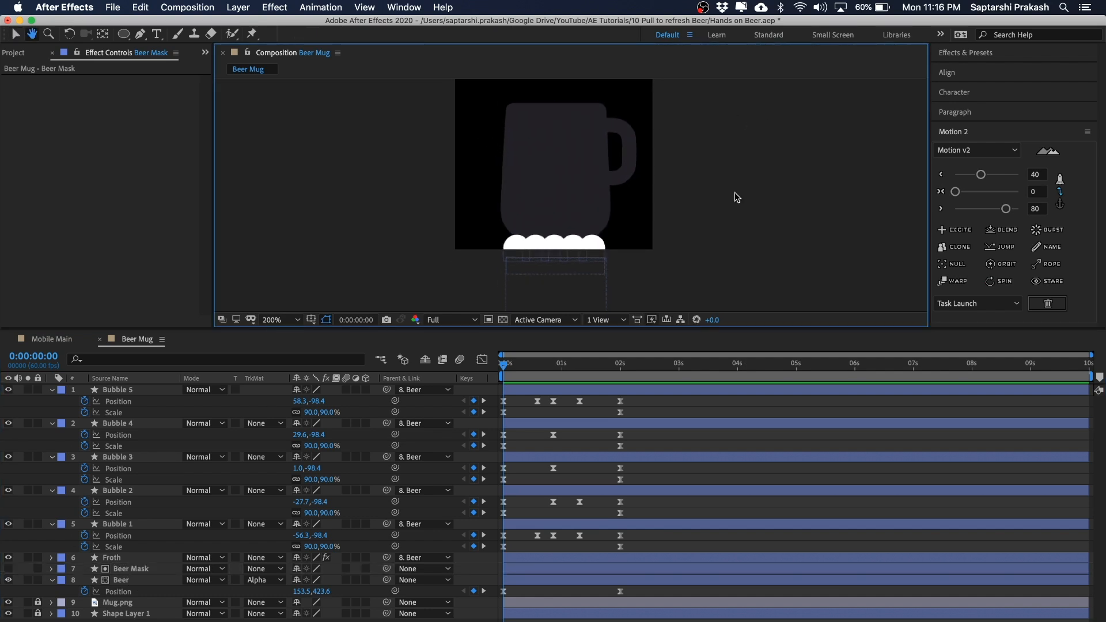
drag(543, 367, 583, 367)
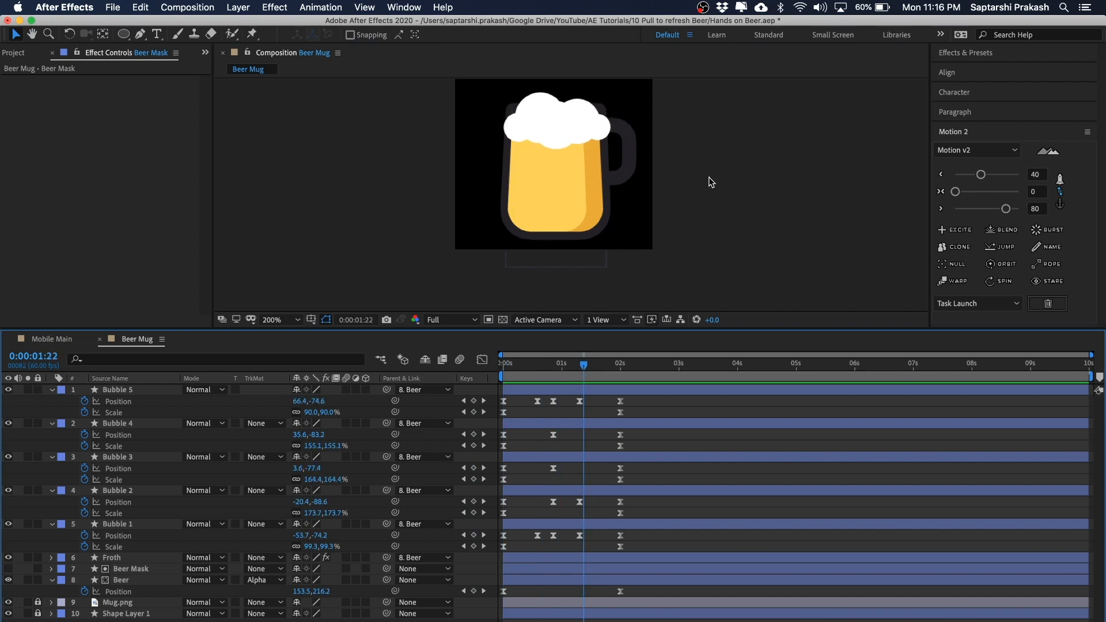
Draw a Pen tool curve along the beer's rounded bottom edge, flaring outward past the mug on both sides
key(period)
key(space)
key(v)
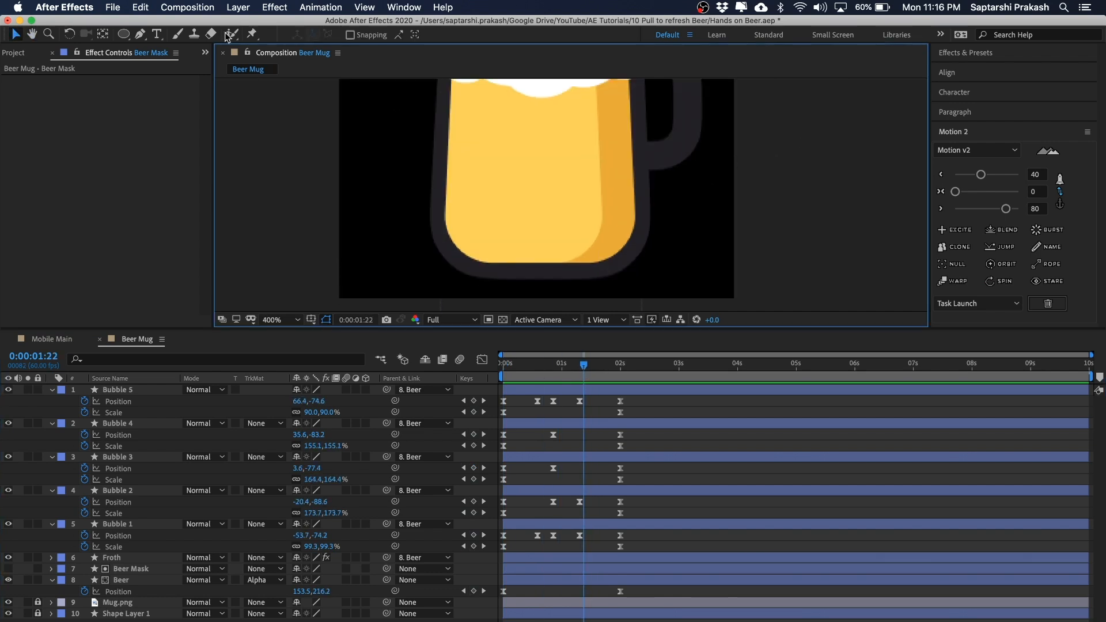
click(140, 35)
drag(396, 195, 512, 264)
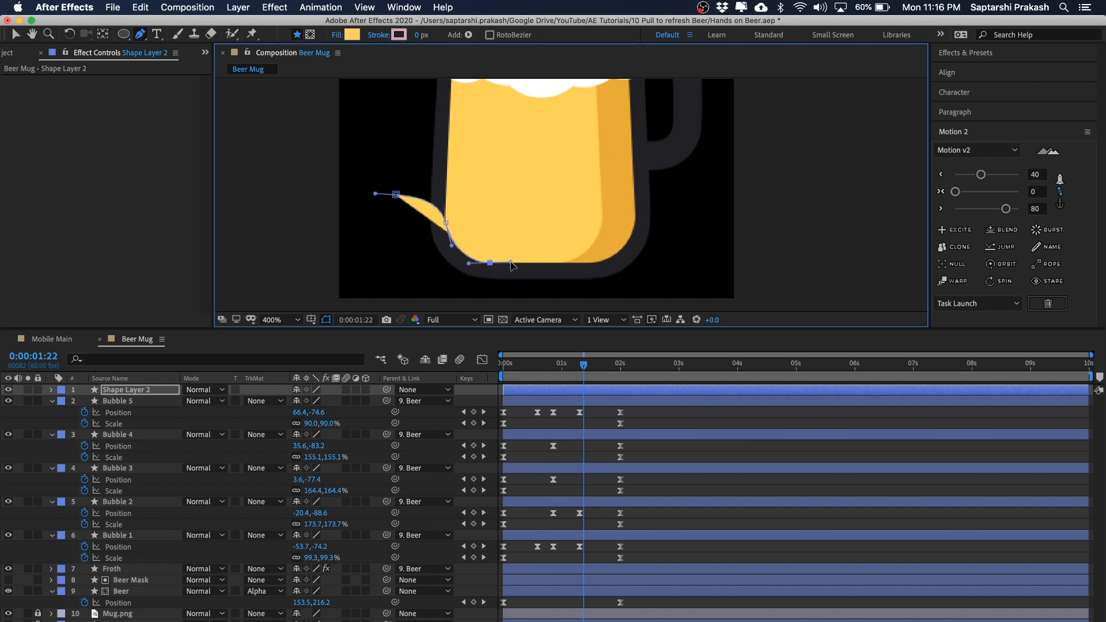
drag(588, 262, 614, 265)
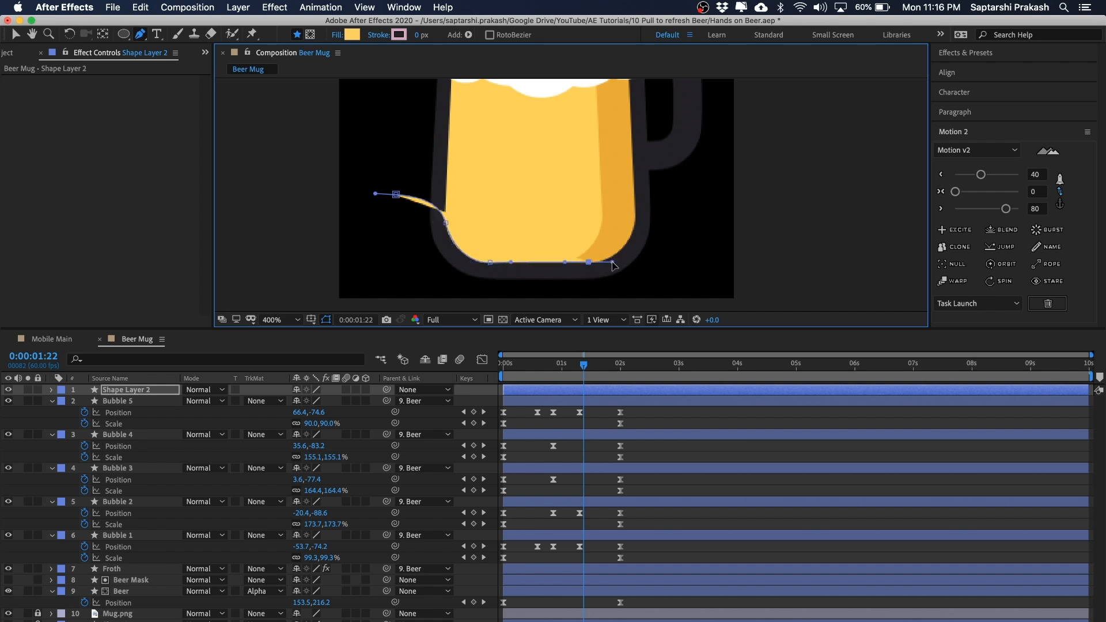
drag(636, 218, 723, 189)
key(super+z)
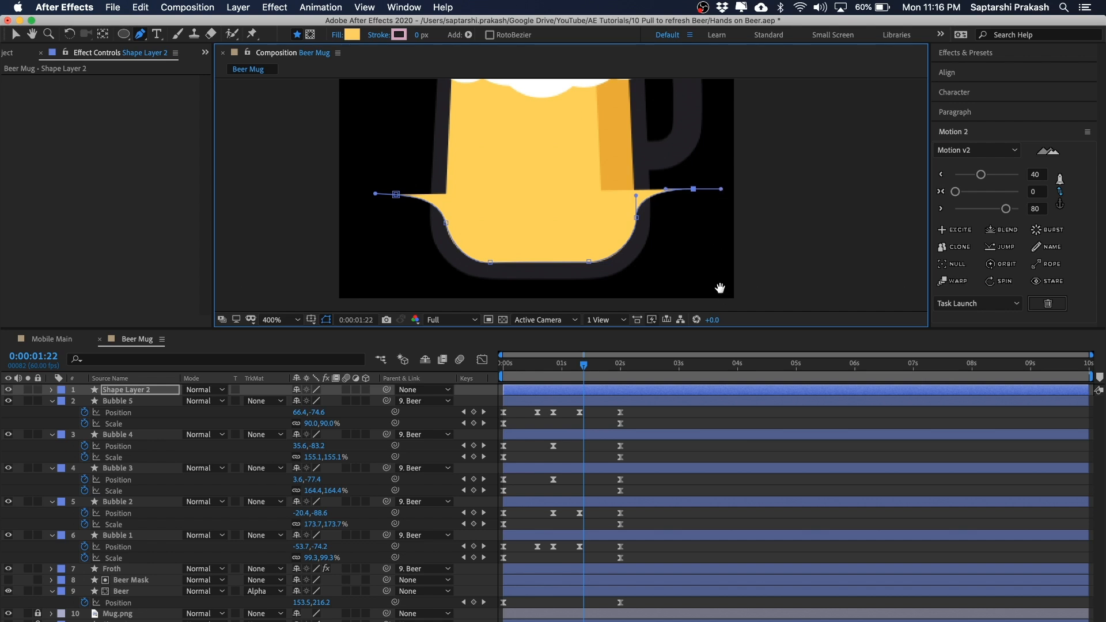
Close the curve into a filled shape with two corners below the canvas, covering the area under the mug's inner bottom edge
scroll(718, 291, down, 3)
click(695, 270)
click(385, 271)
click(396, 129)
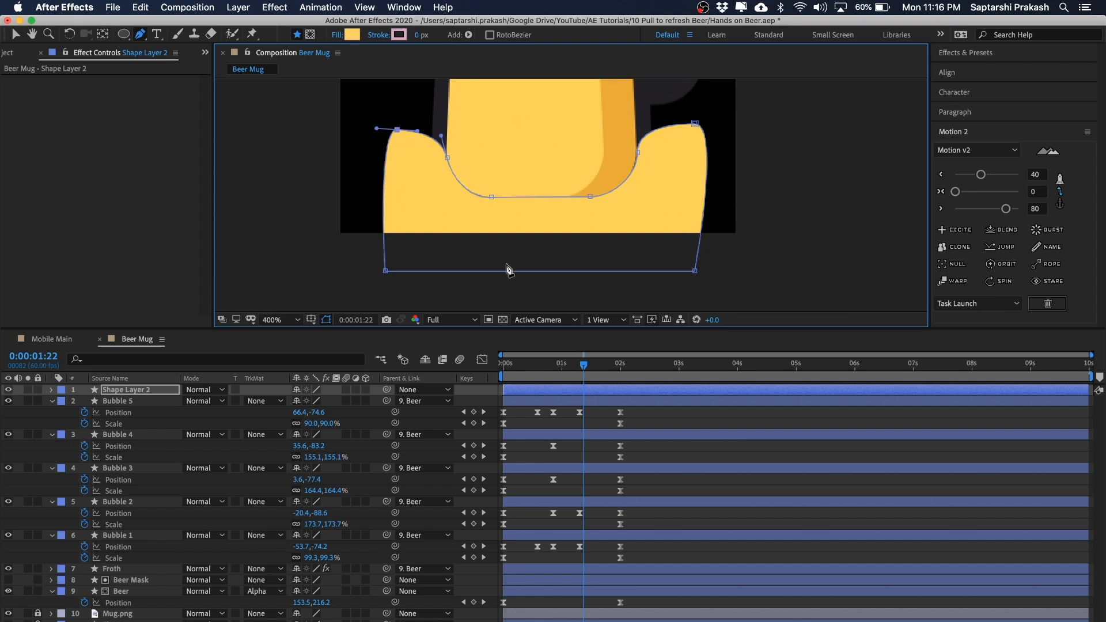
click(15, 33)
click(837, 194)
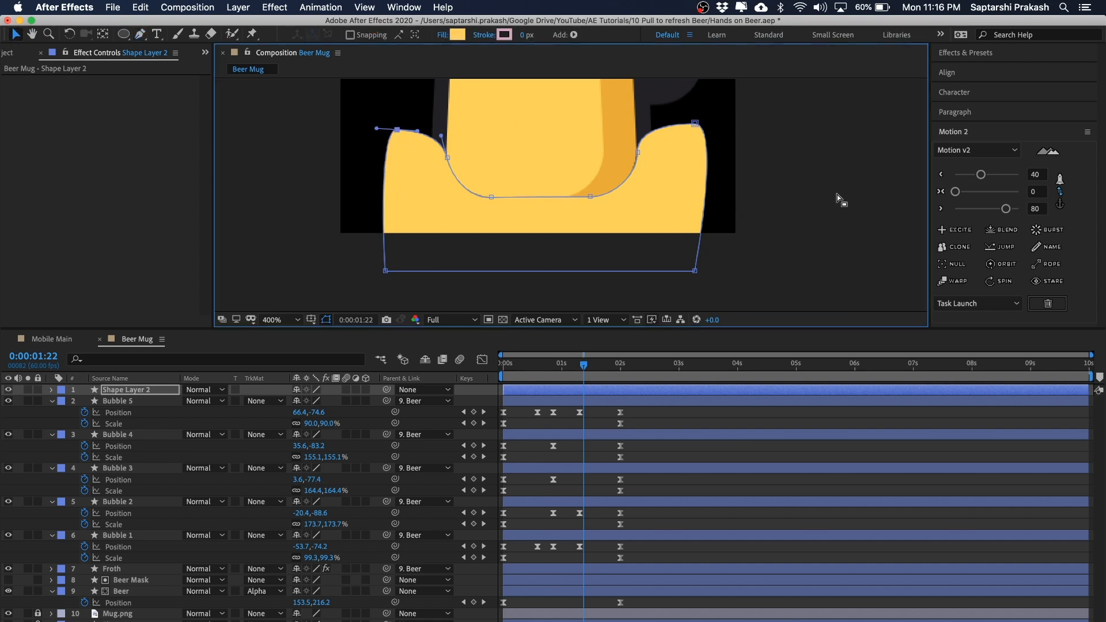
key(comma)
key(space)
drag(821, 140, 801, 194)
click(821, 186)
Rename the new shape layer to Mask Bubbles and hide it
key(space)
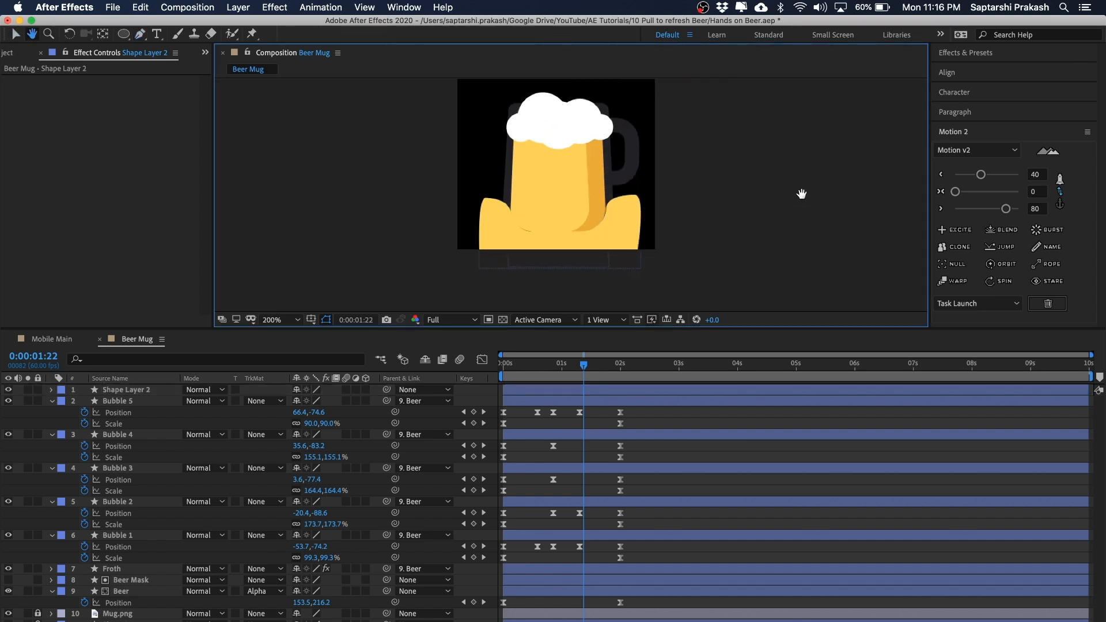
key(space)
drag(714, 190, 727, 174)
click(125, 391)
key(Return)
text(Mask Bubbles)
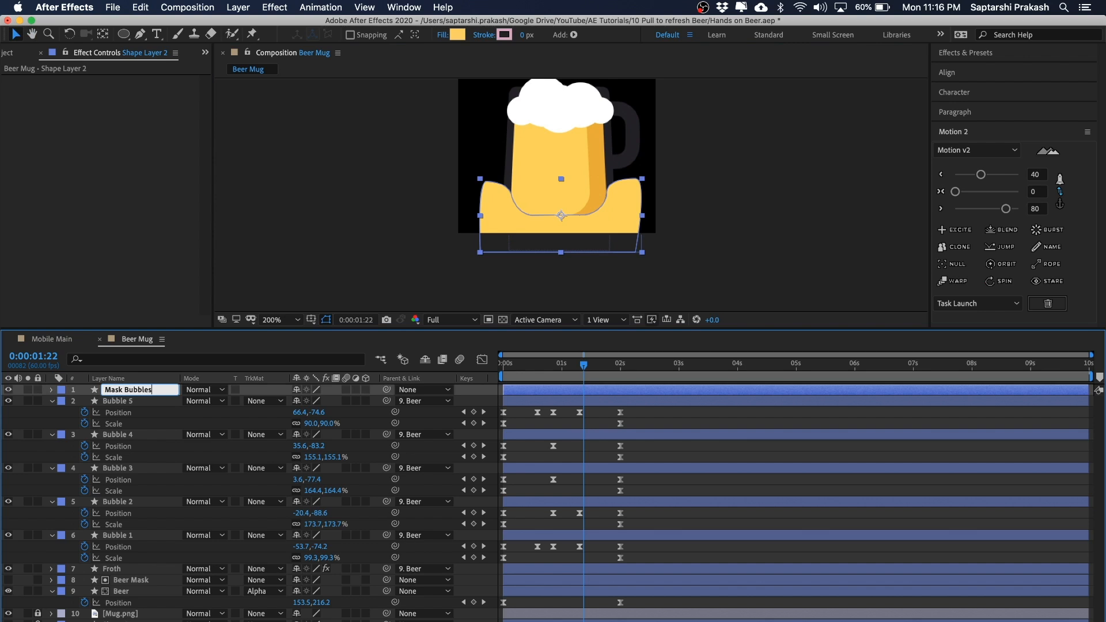
key(Return)
click(8, 390)
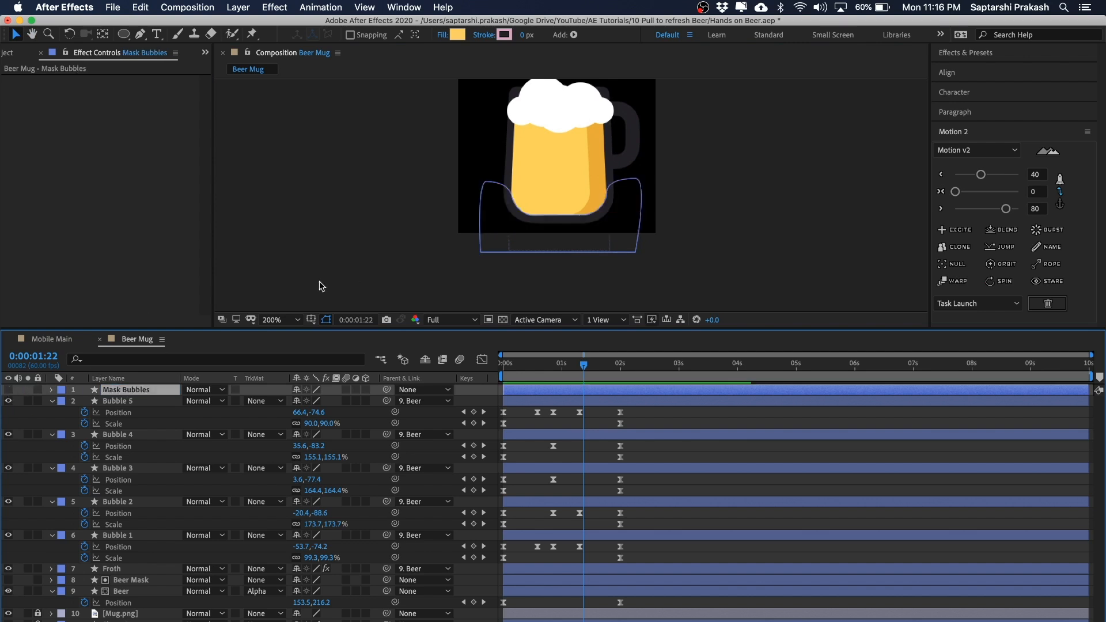
click(432, 233)
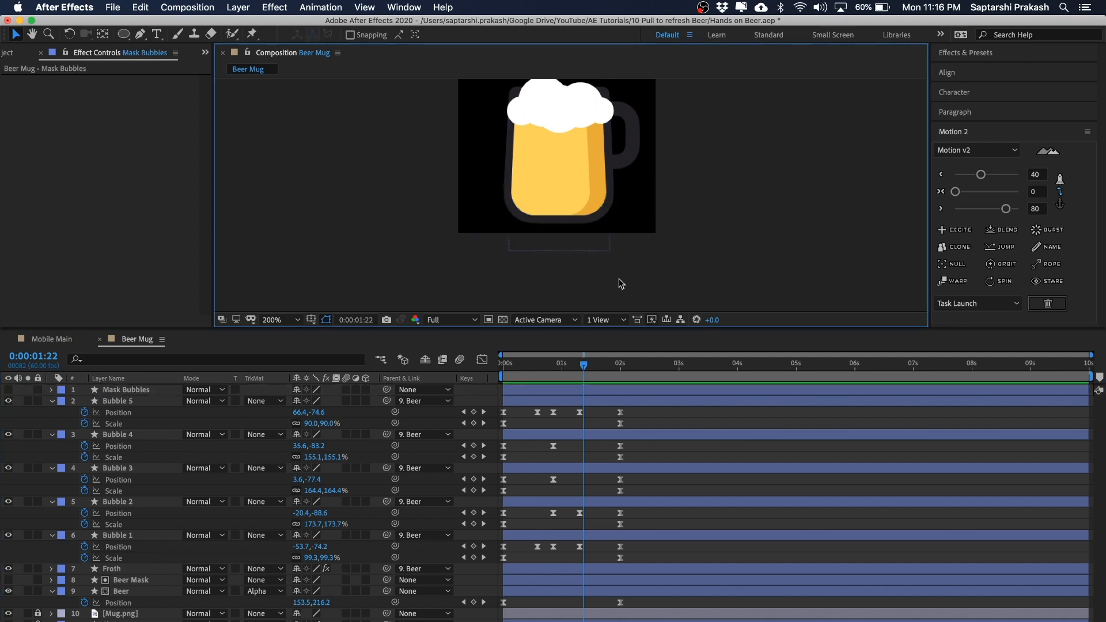
Apply the Set Matte effect to Bubble 5 and take its matte from the Mask Bubbles layer
click(982, 53)
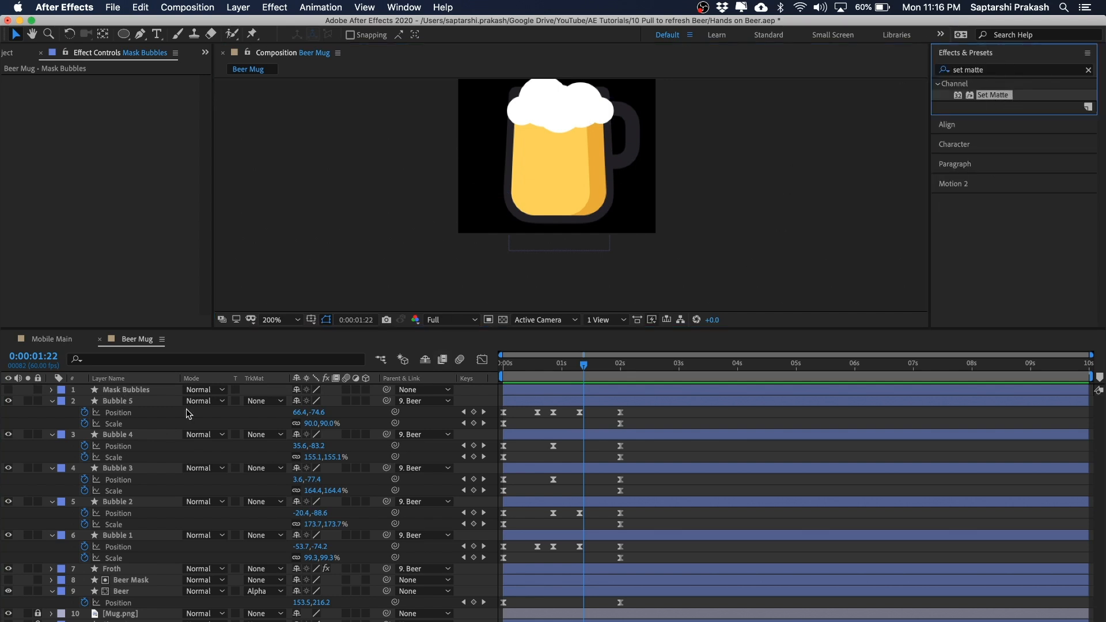
click(123, 403)
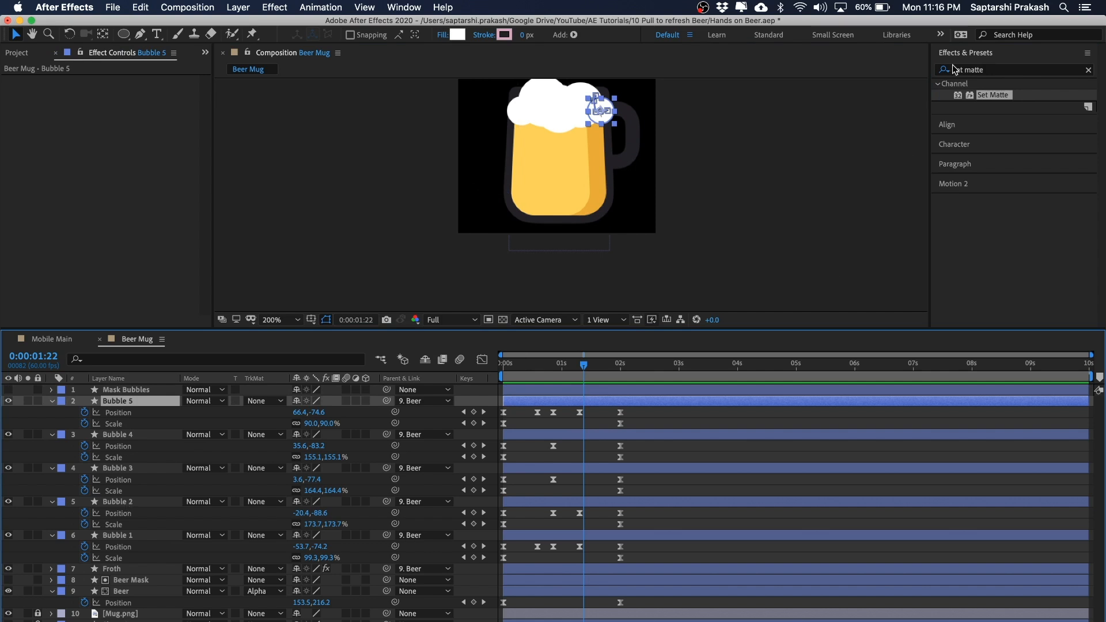
drag(1002, 99, 134, 405)
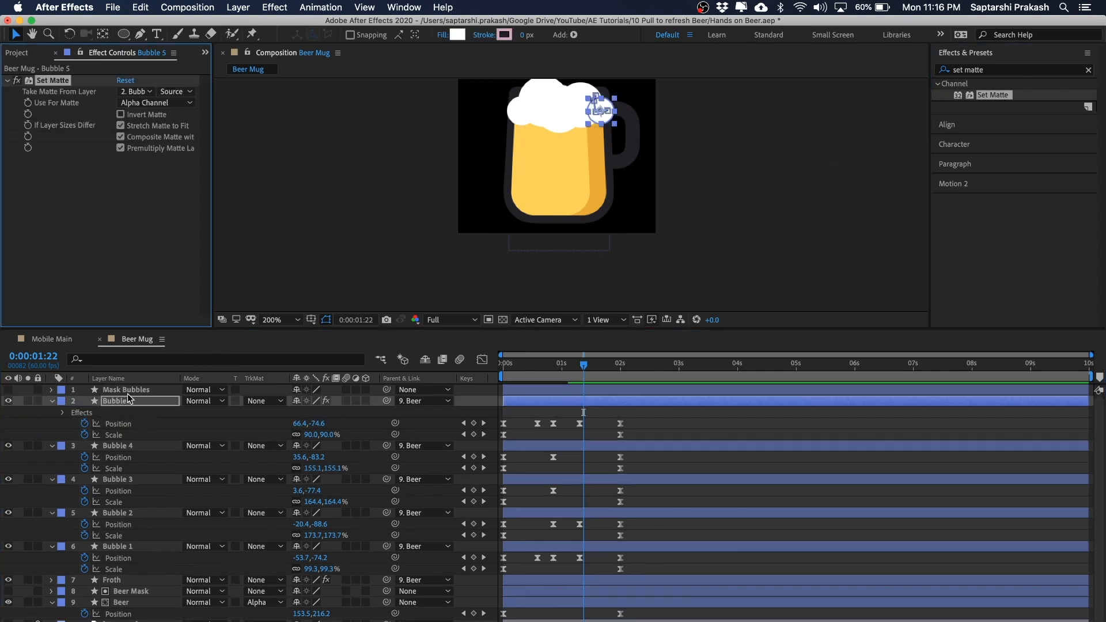
click(137, 91)
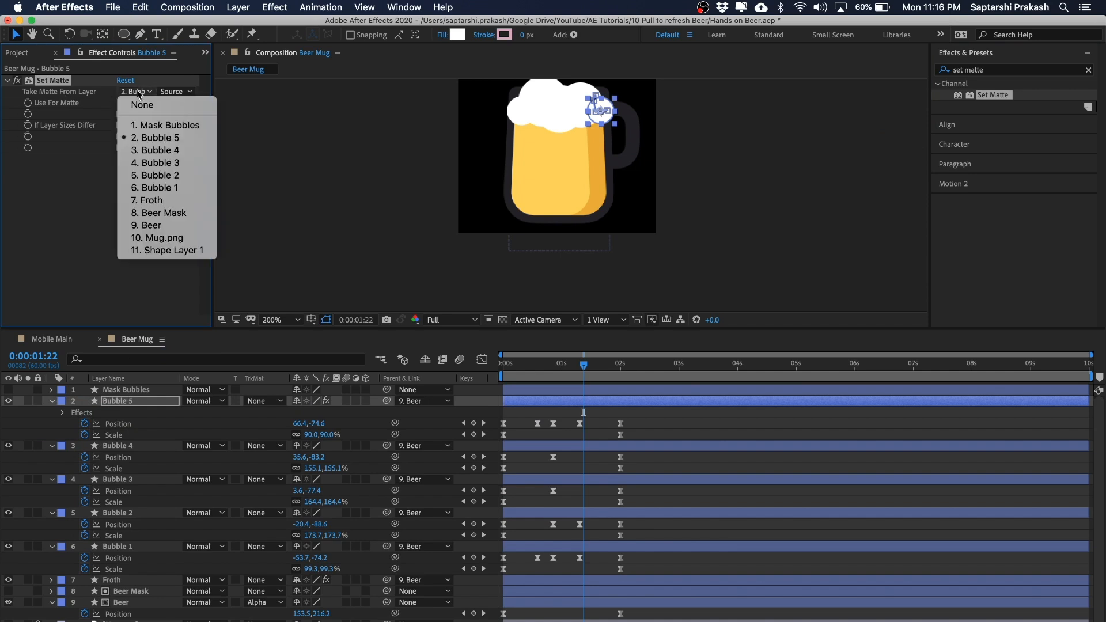
click(176, 128)
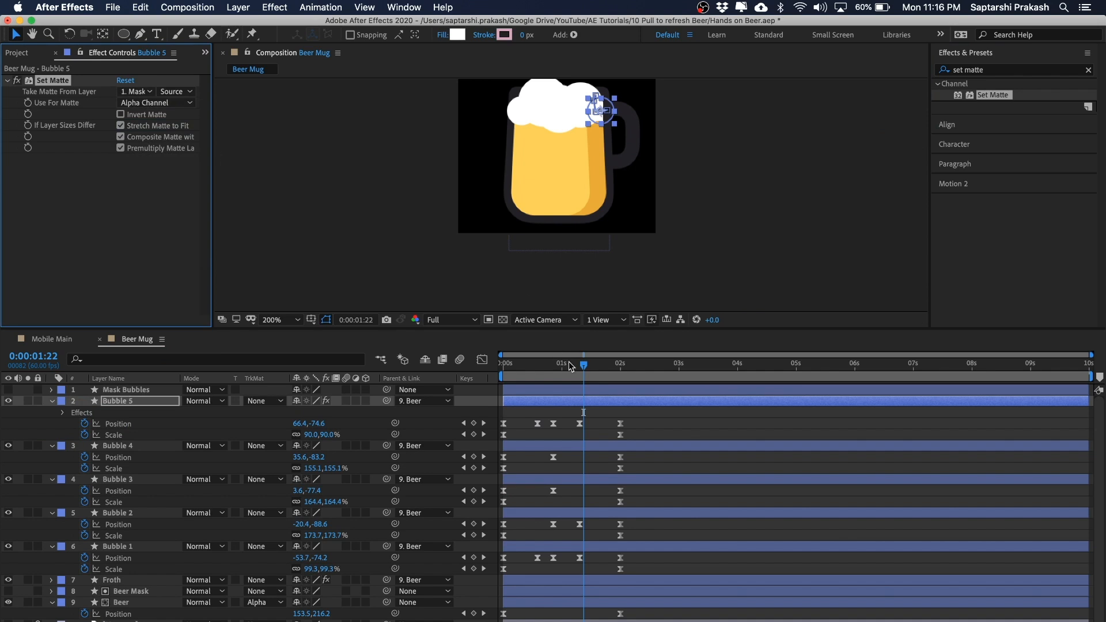
Invert Bubble 5's matte and check the bubble over the first frames up to 0:00:00:21
drag(584, 371, 507, 367)
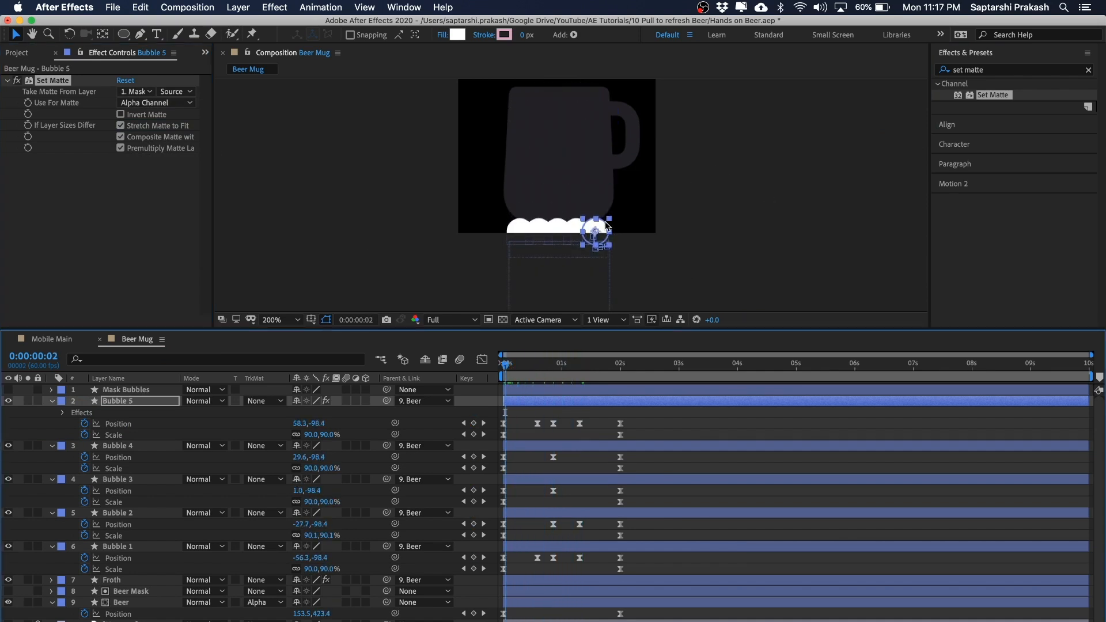
click(121, 114)
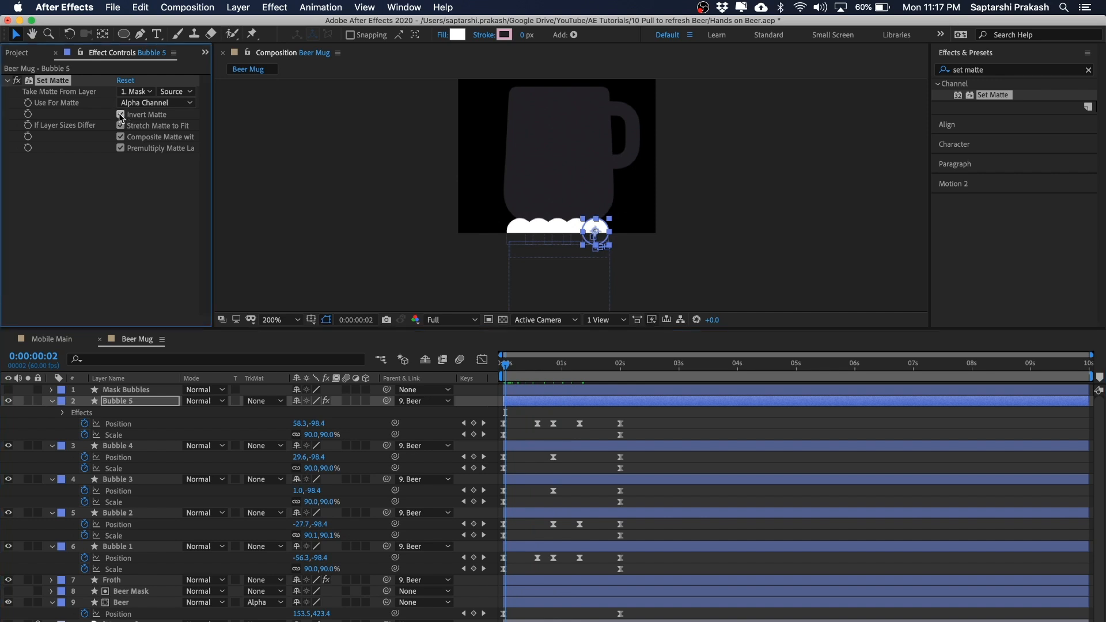
click(713, 209)
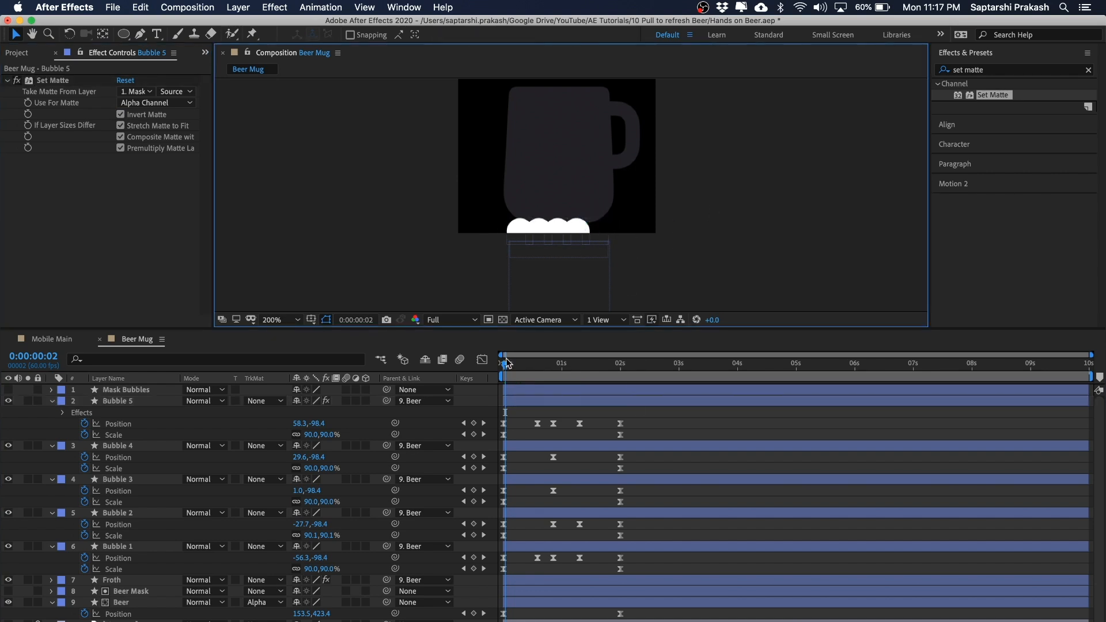
drag(507, 369, 526, 368)
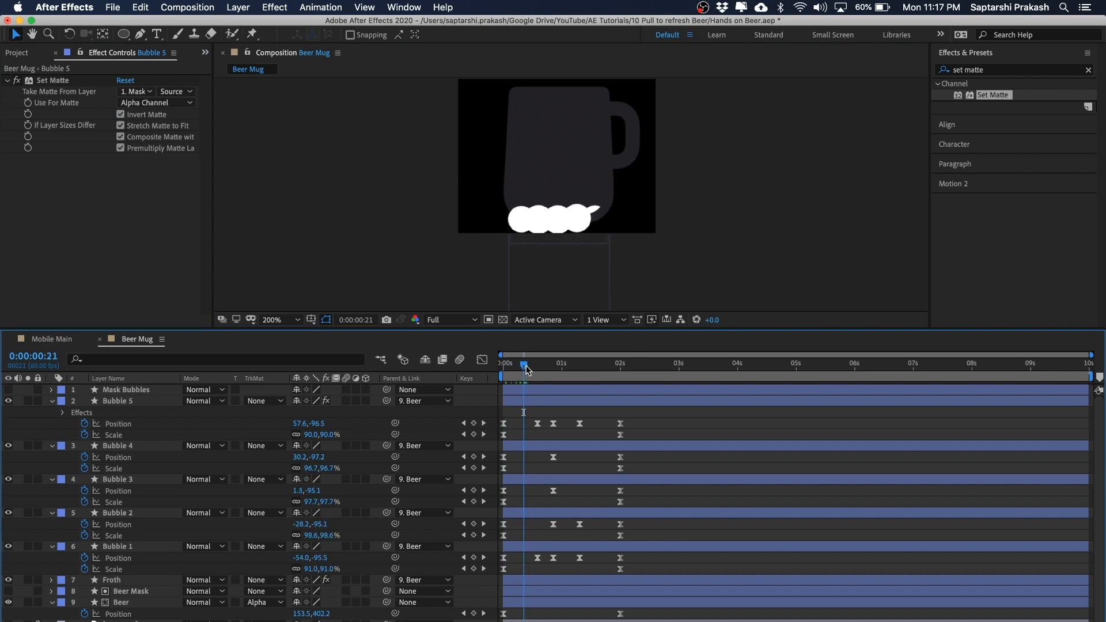
key(Home)
click(541, 130)
Copy the Set Matte effect from Bubble 5 to Bubble 4, Bubble 3, Bubble 2 and Bubble 1
click(52, 82)
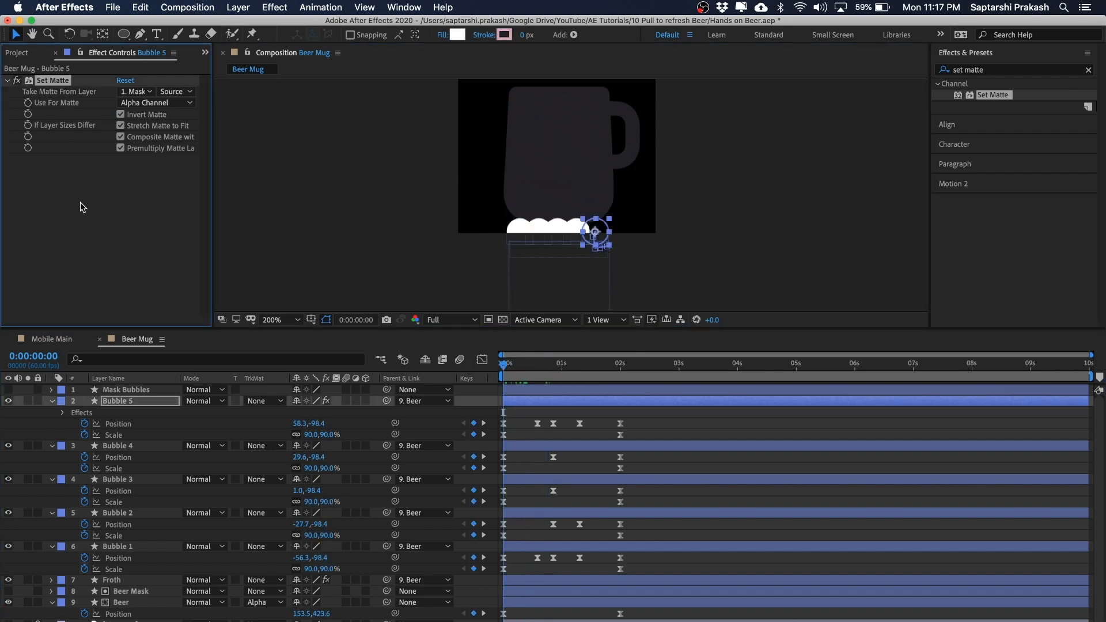
key(super+c)
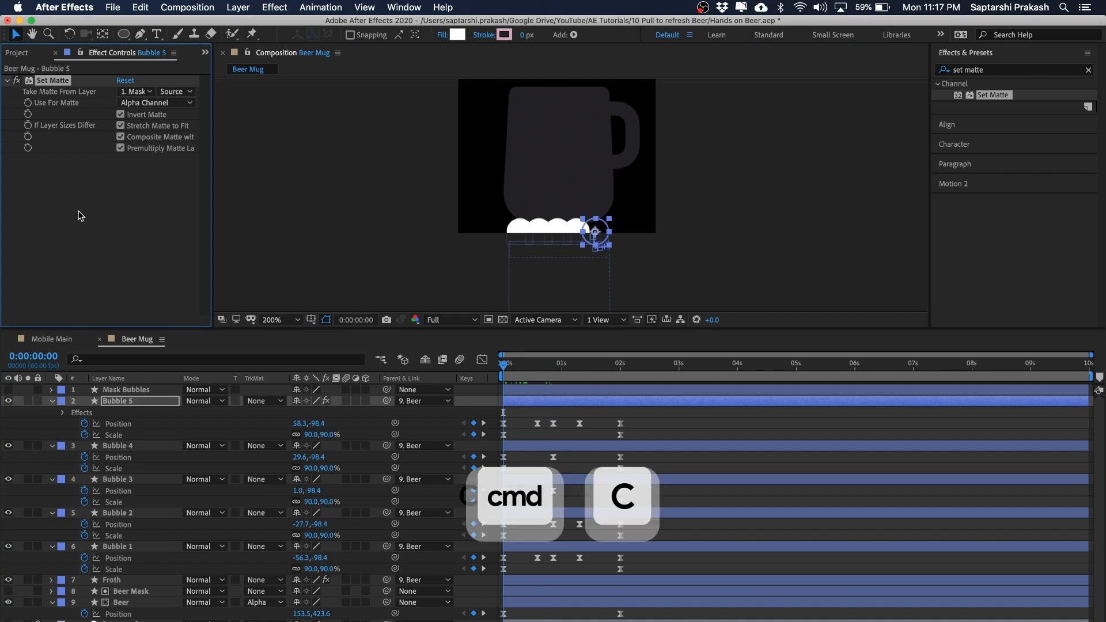
click(125, 447)
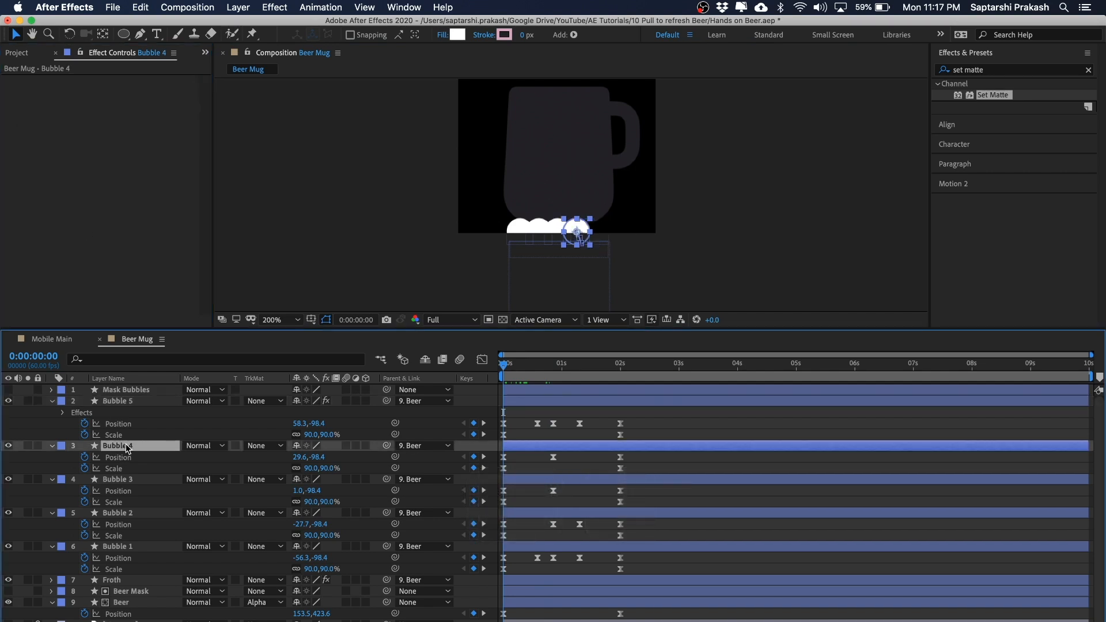
key(super+v)
click(127, 492)
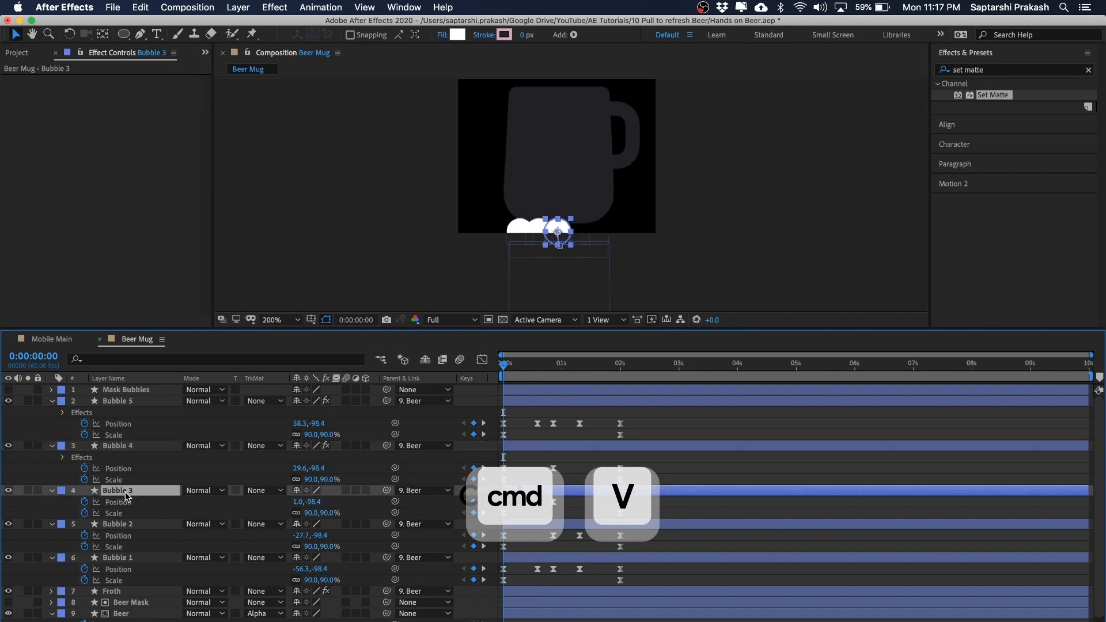
key(super+v)
click(126, 536)
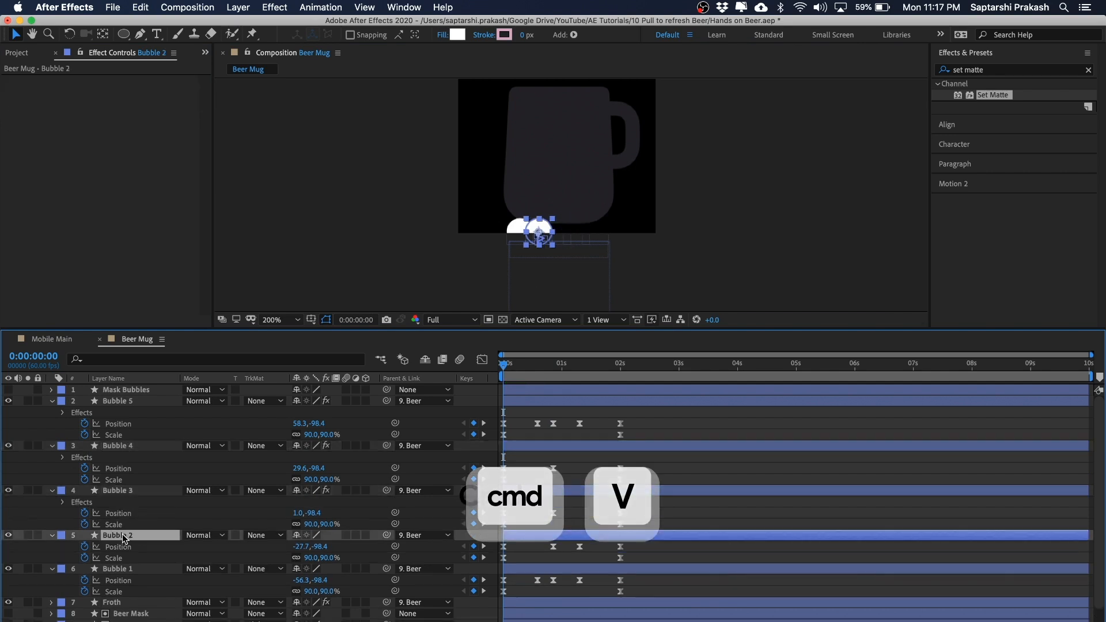
key(super+v)
click(125, 580)
key(super+v)
click(812, 244)
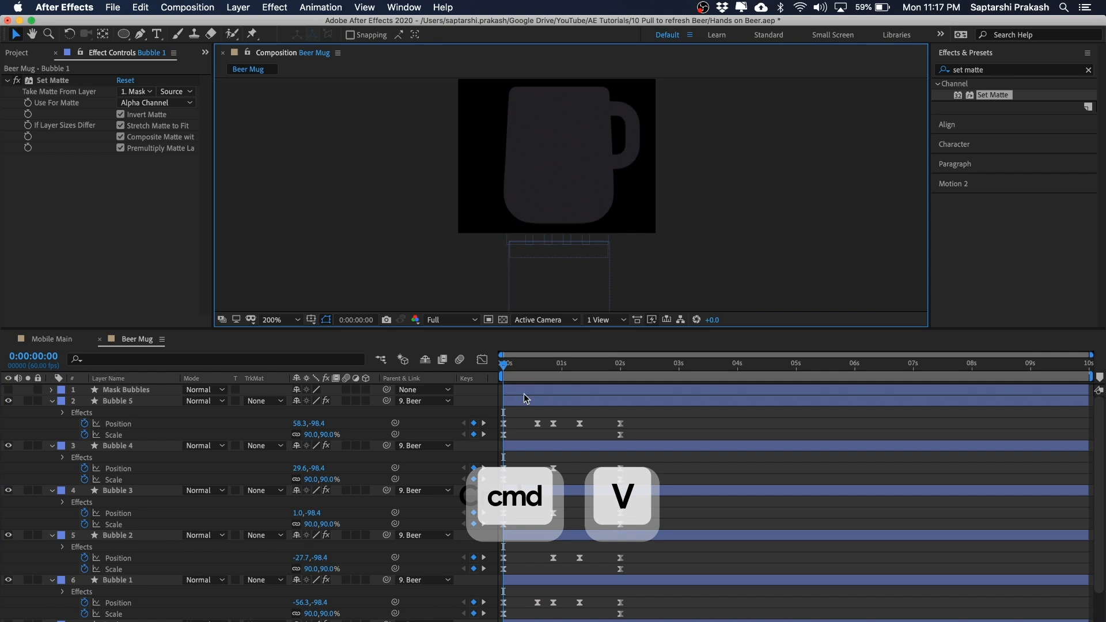
List only the keyframed properties of the layers and preview the fill animation with the matted bubbles from 0:00:00:00
click(670, 432)
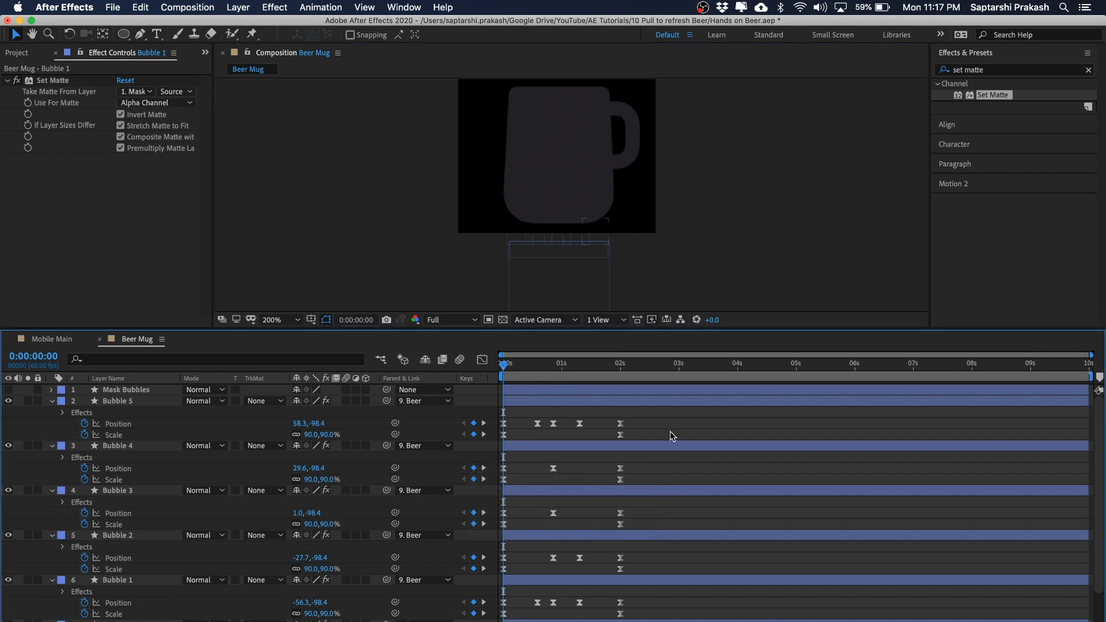
key(u)
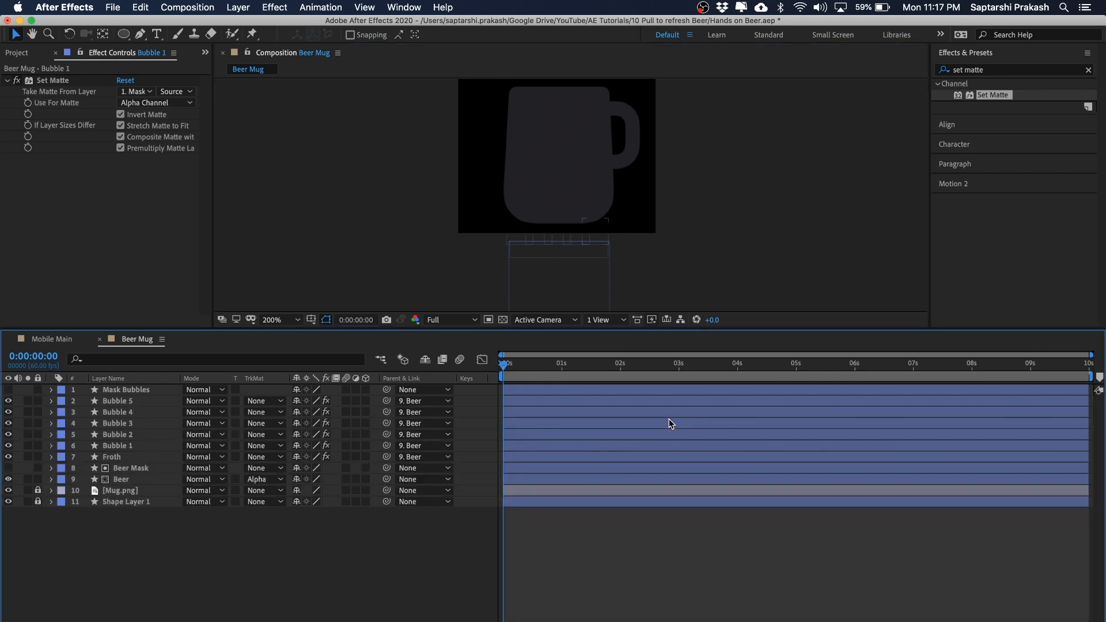
key(u)
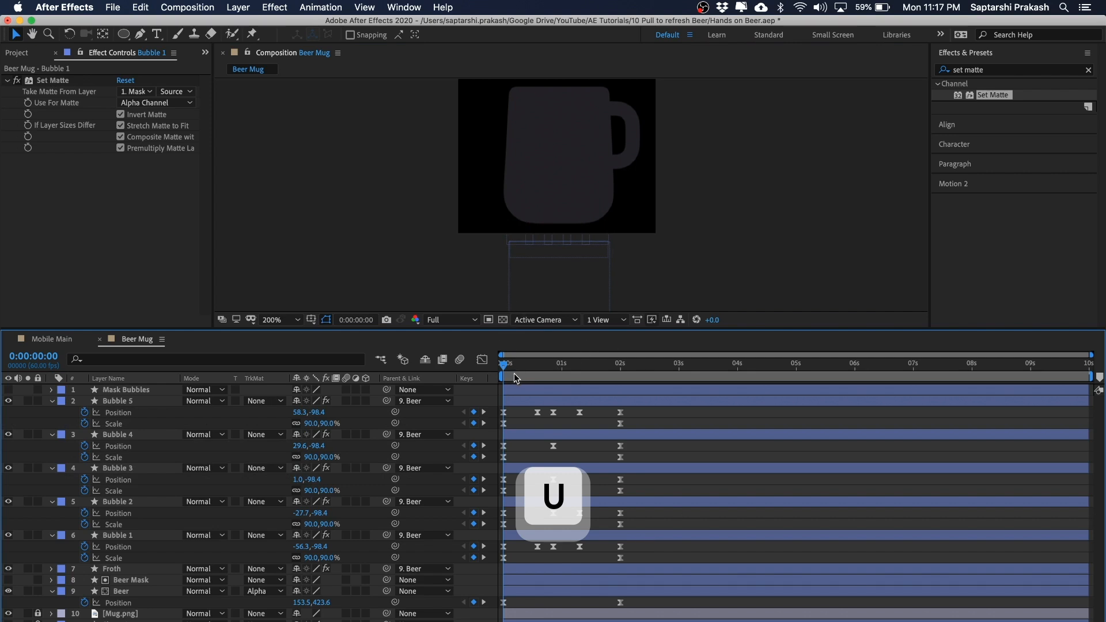
drag(508, 365, 612, 367)
drag(714, 286, 713, 378)
drag(601, 366, 490, 366)
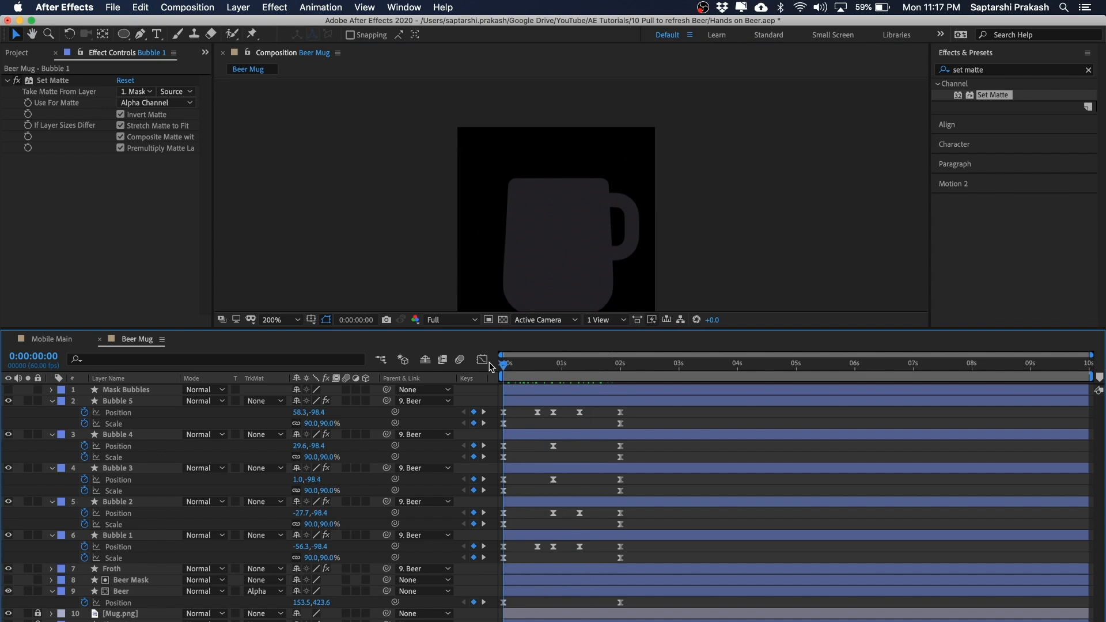
key(space)
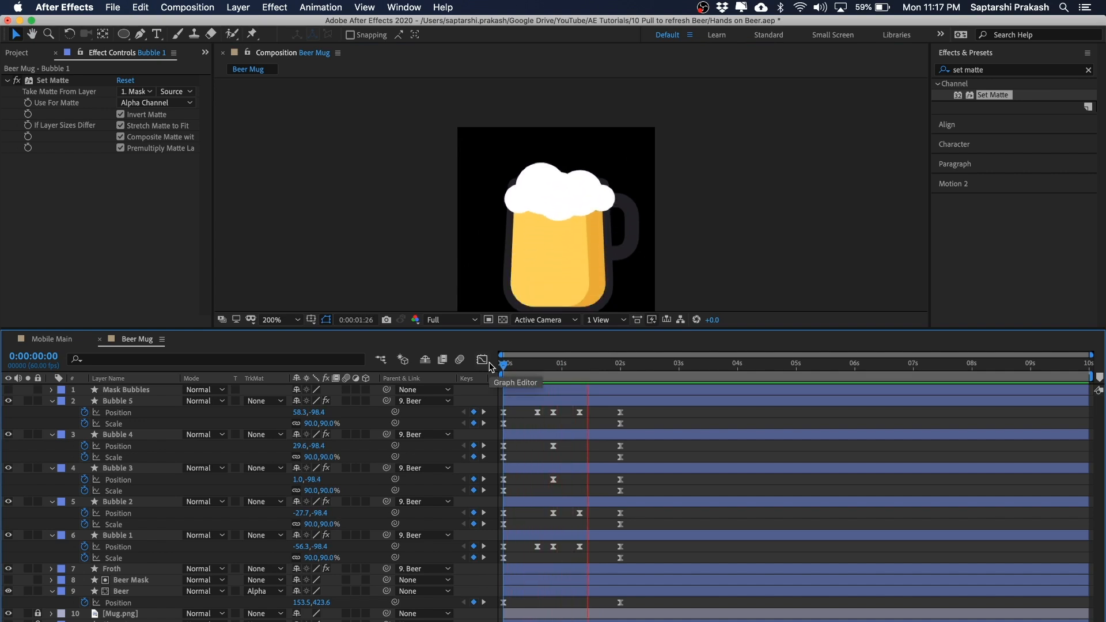
key(space)
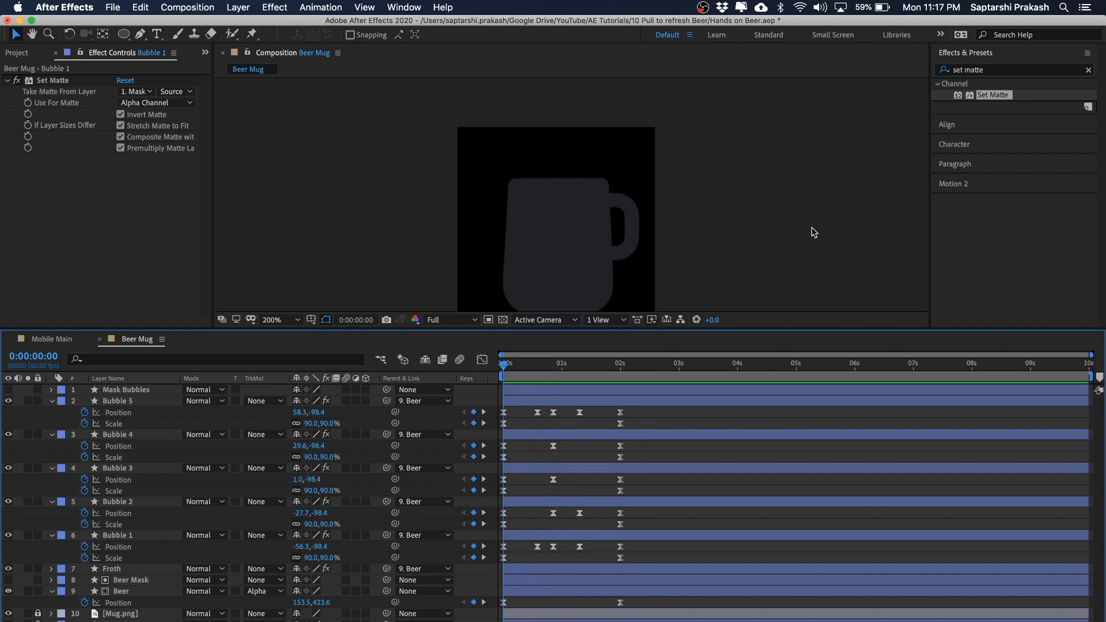
At 0:00:02:00, draw a slightly slanted vertical line with the Pen tool inside the beer, near the mug's left edge
drag(541, 367, 619, 366)
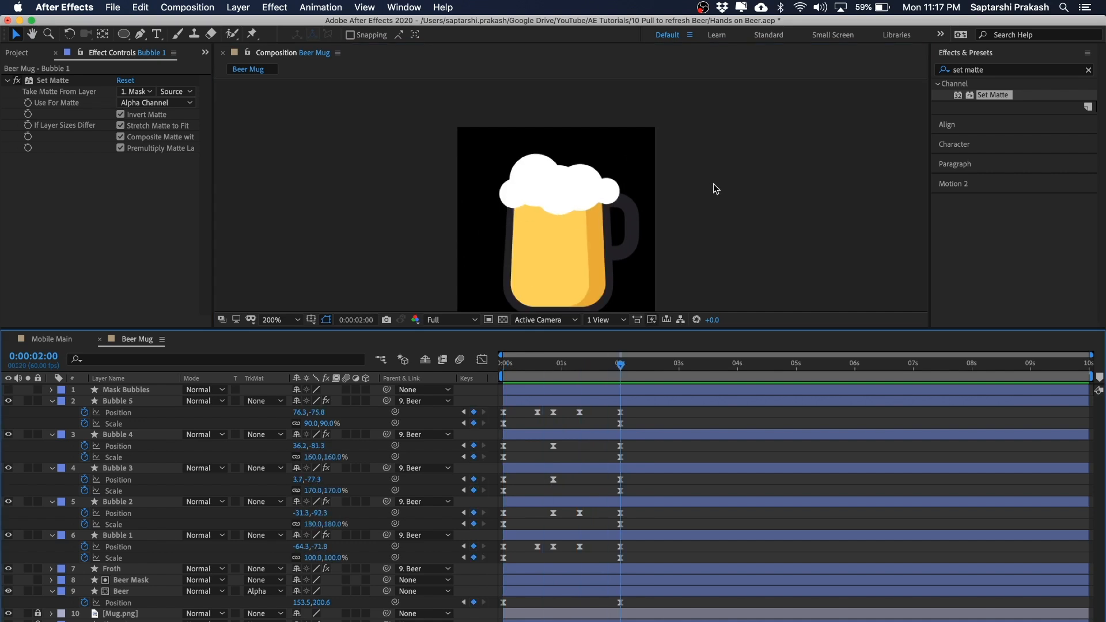
key(.)
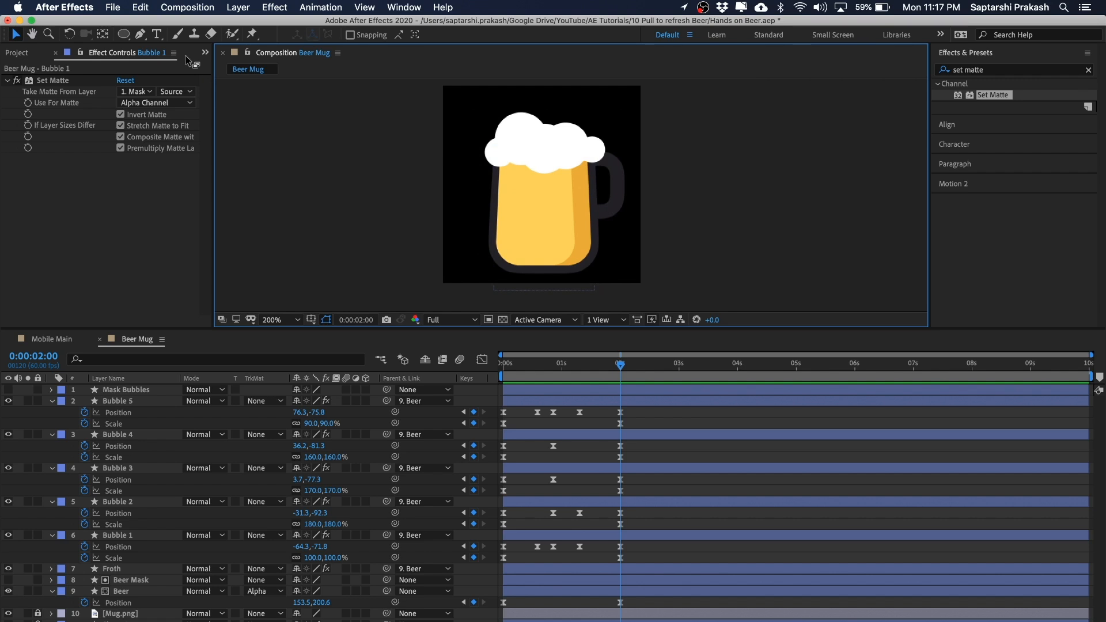
click(140, 34)
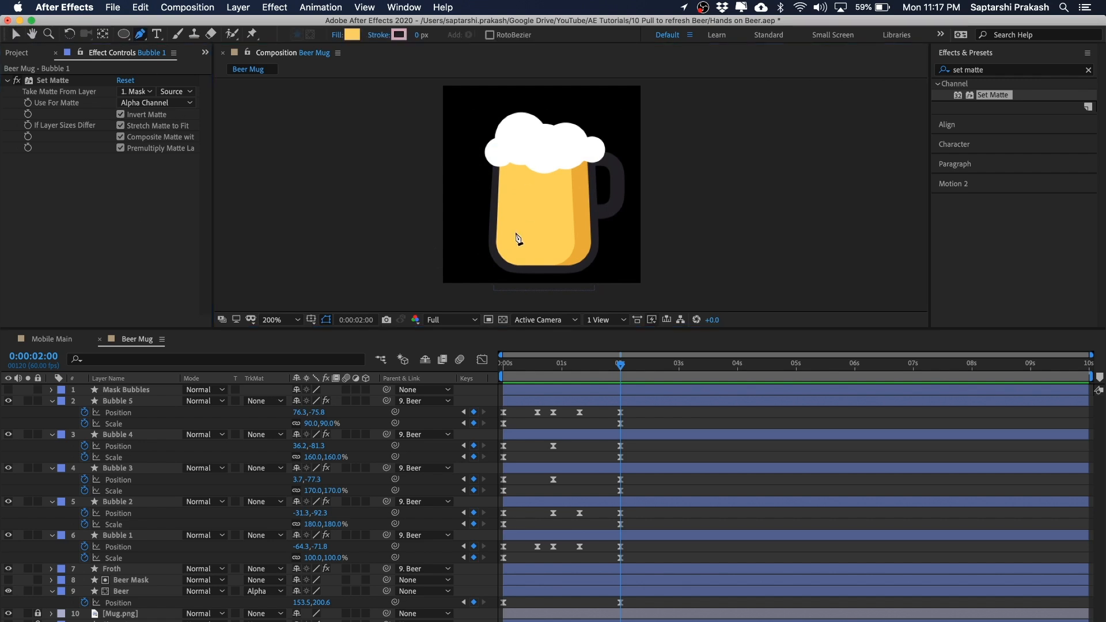
click(511, 179)
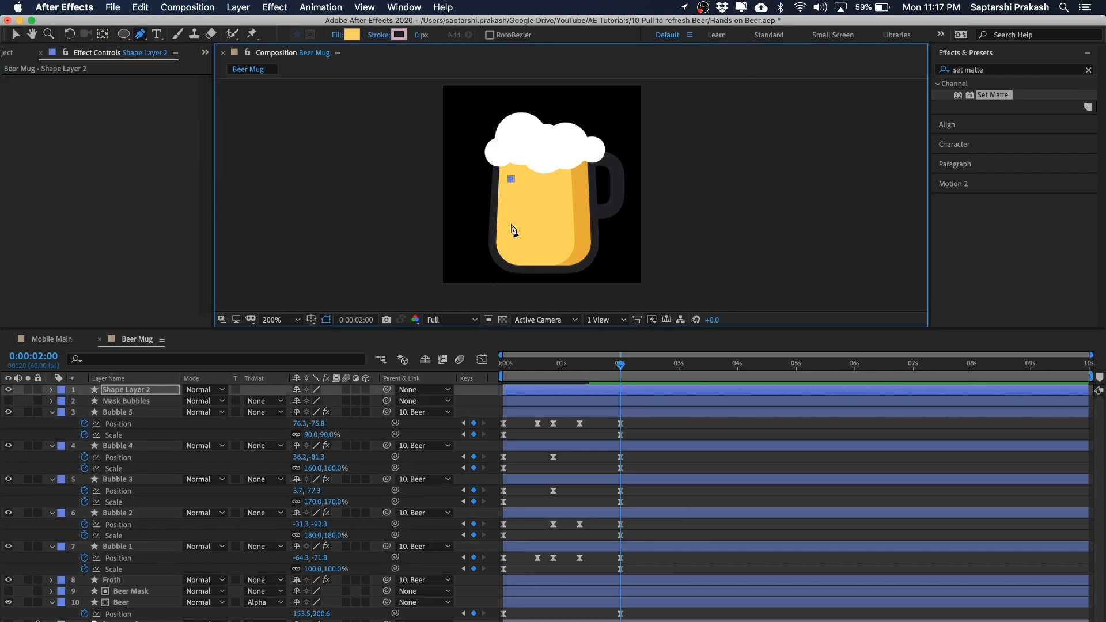
click(509, 236)
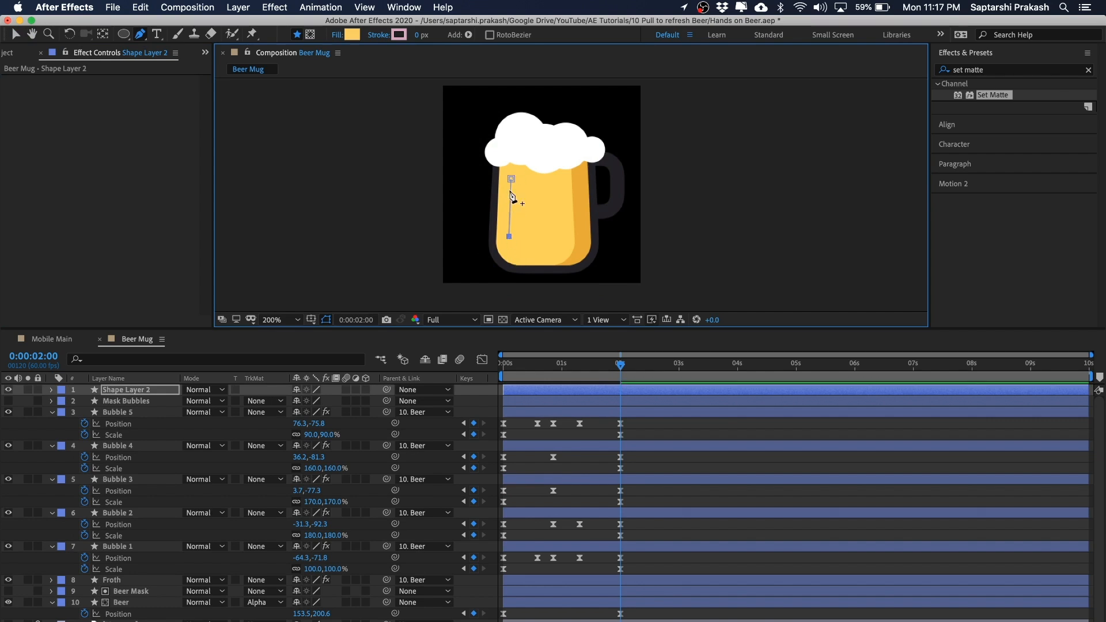
Give the new line a 12 px stroke and colour the stroke white, FFFFFF
key(.)
drag(575, 132, 525, 162)
click(21, 35)
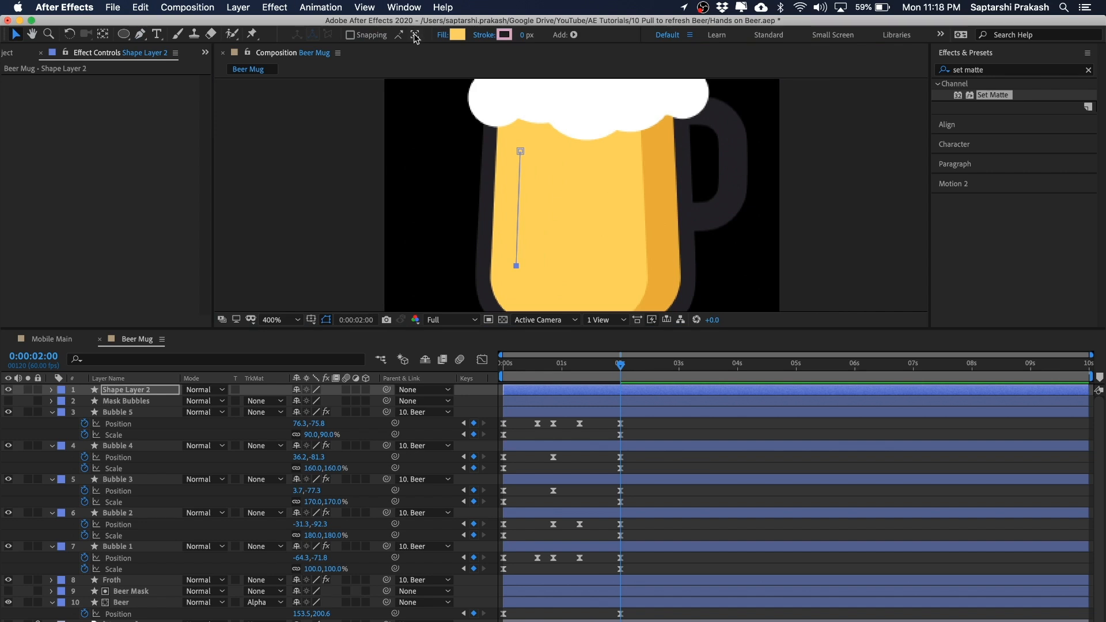
click(526, 36)
text(12)
key(Return)
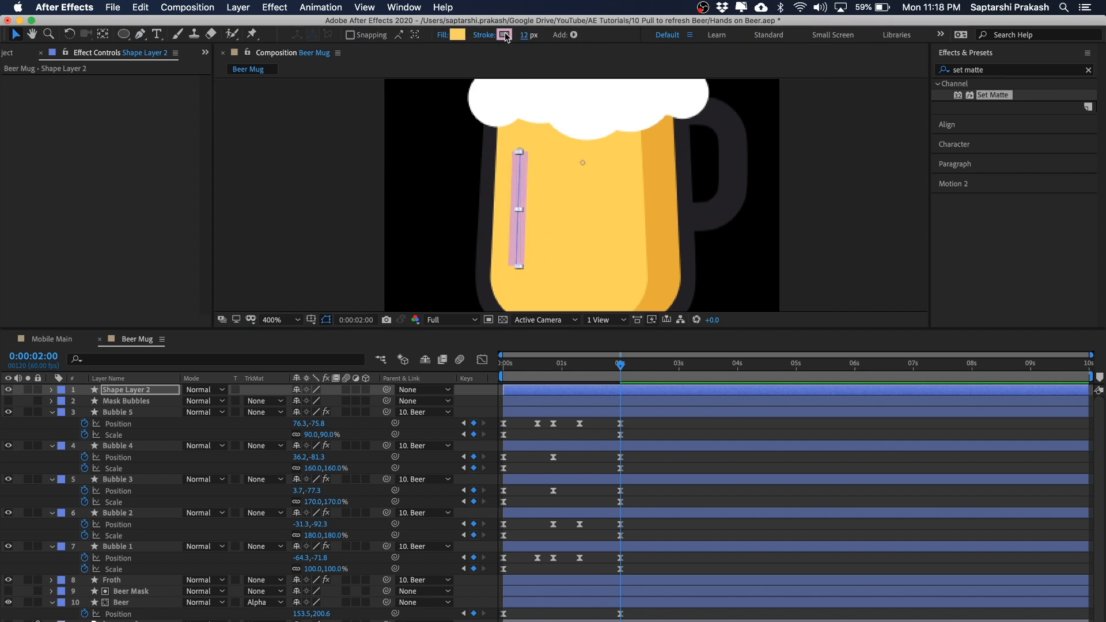
click(504, 35)
drag(714, 191, 616, 92)
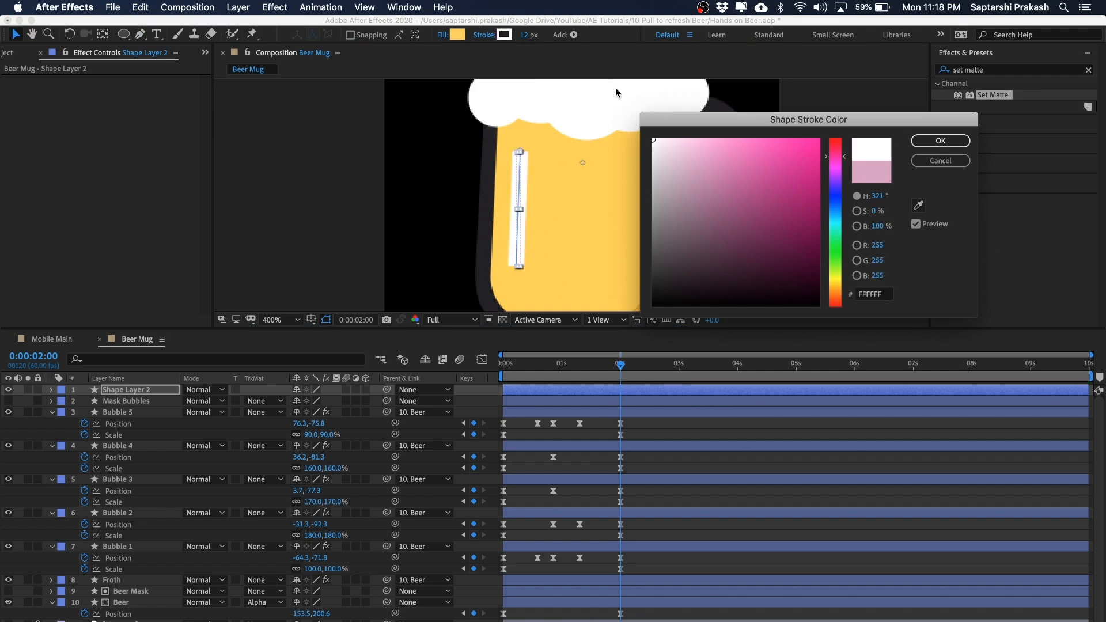
click(938, 141)
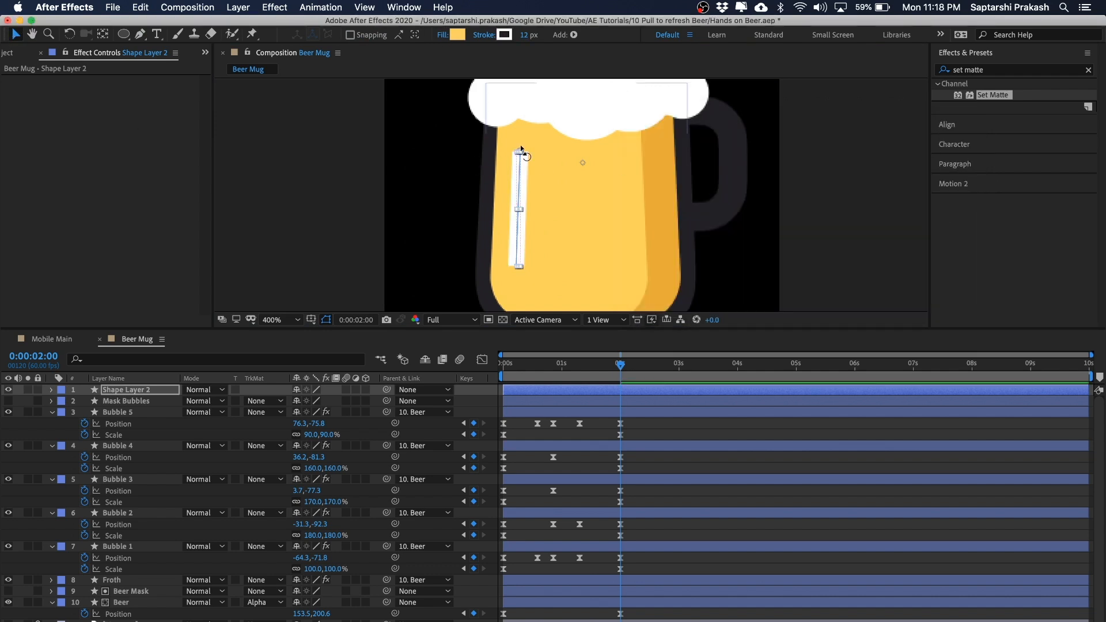
Centre the anchor point on the white line and rename its layer Shine
click(944, 183)
click(837, 183)
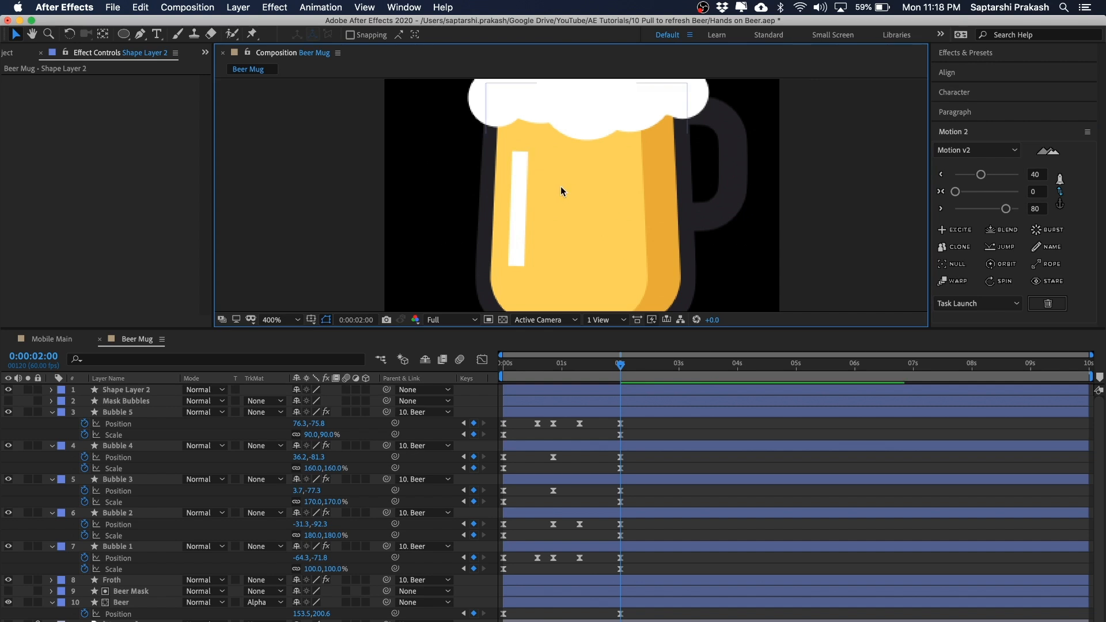
click(513, 181)
click(120, 391)
key(Return)
text(Shi)
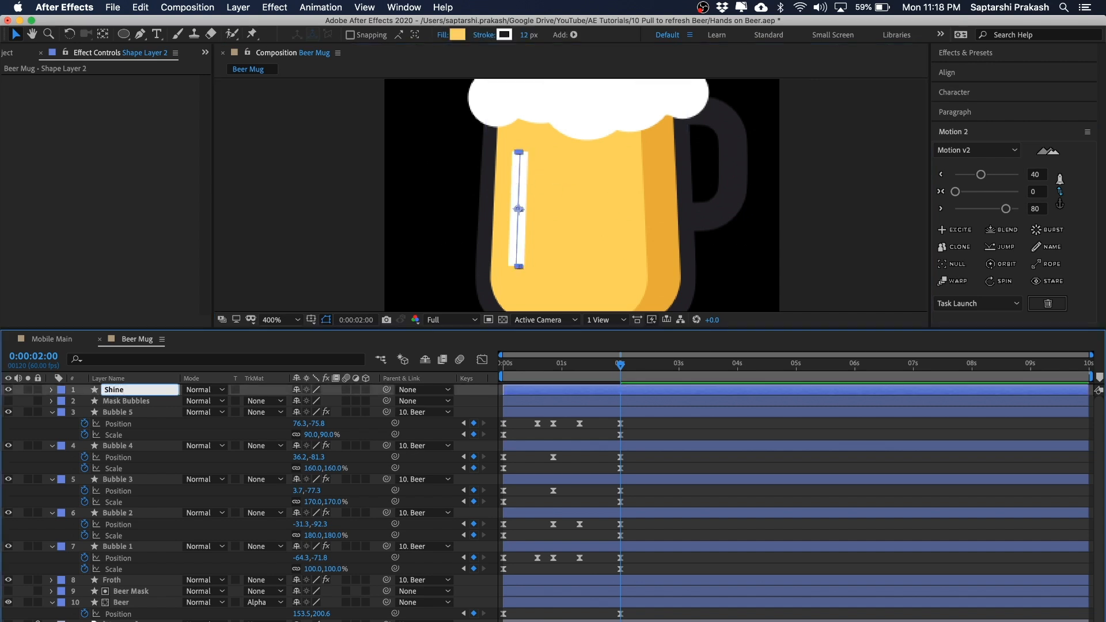
text(ne)
key(Return)
Set the line cap of the Shine layer's stroke to Round Cap
click(52, 390)
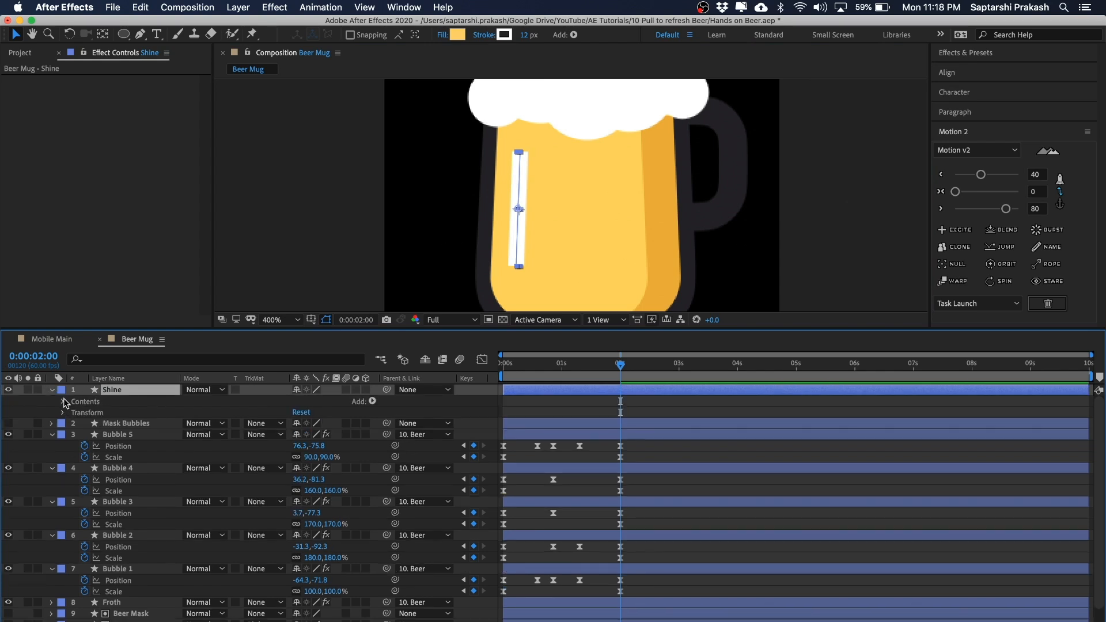
click(62, 401)
click(74, 413)
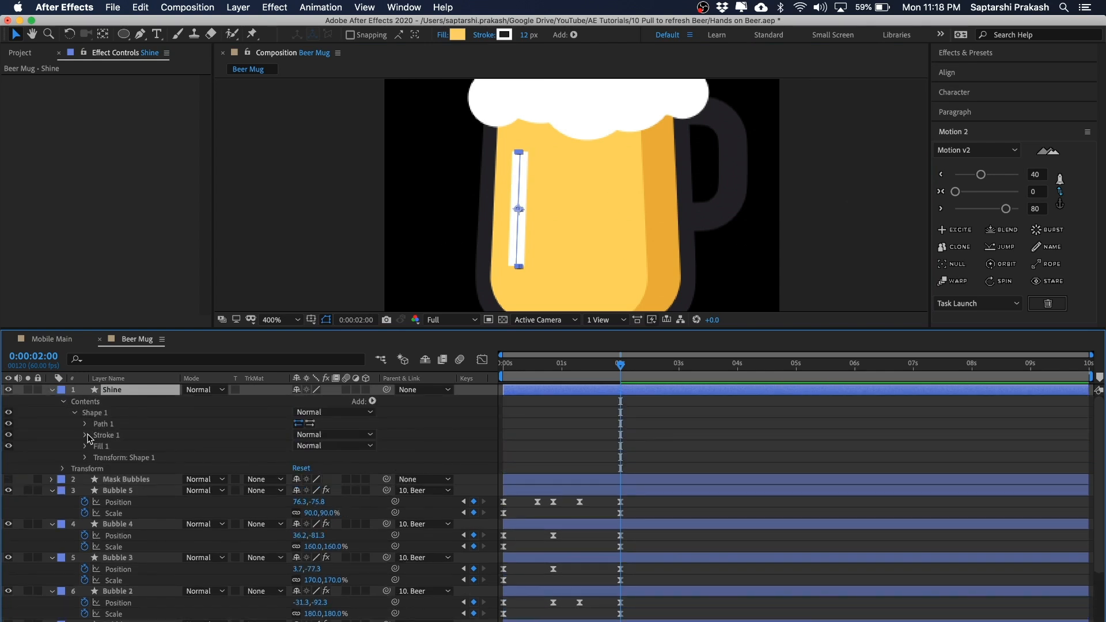
click(86, 435)
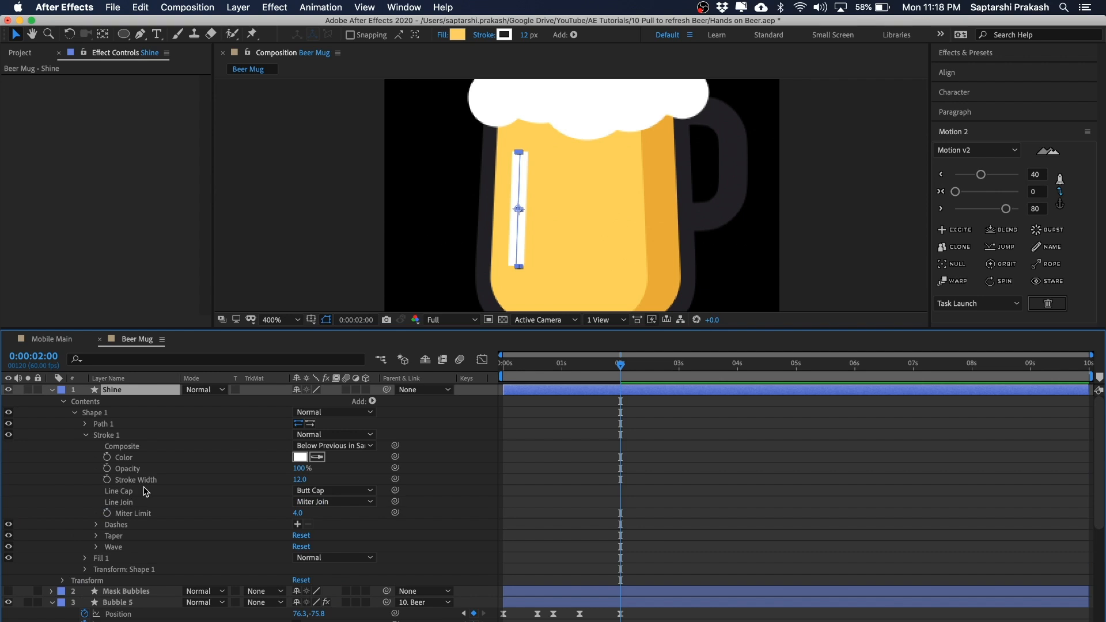
click(325, 490)
click(336, 517)
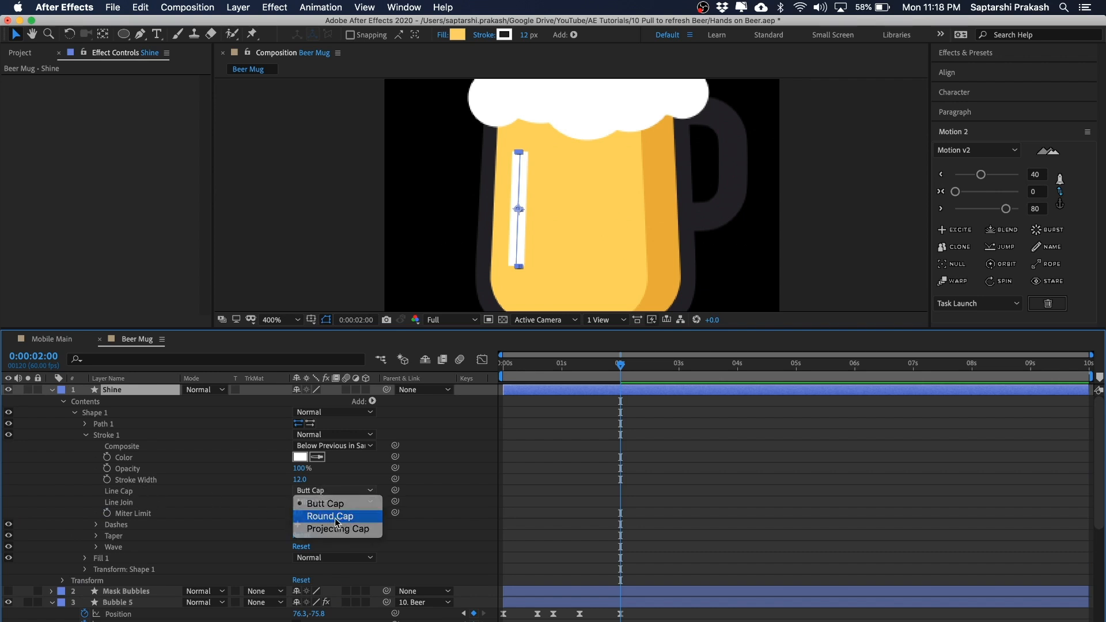
click(545, 176)
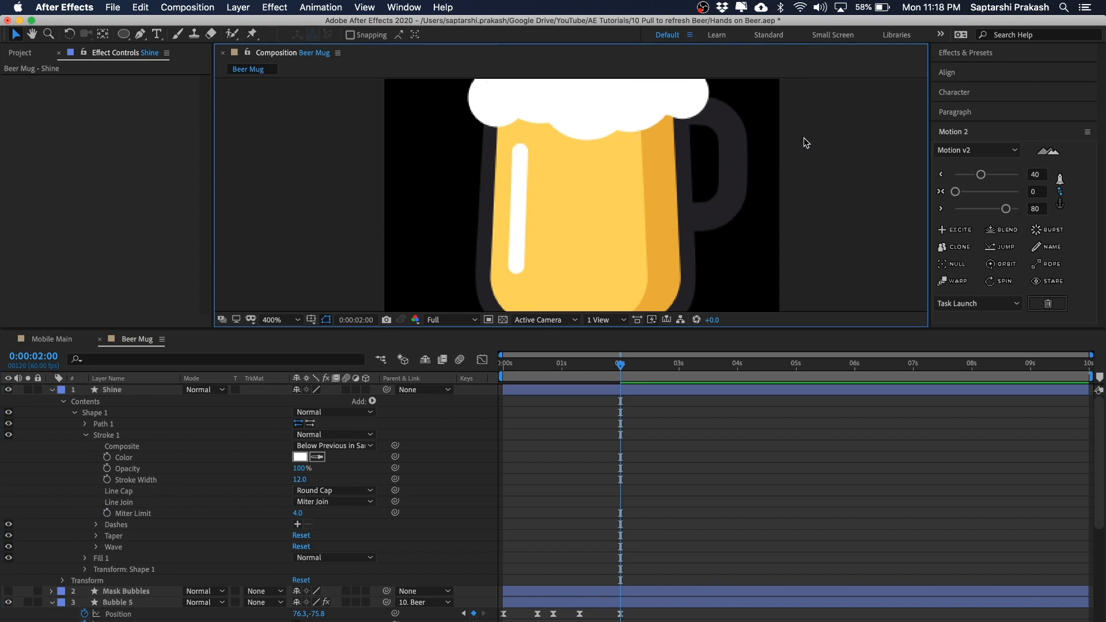
Set the Shine layer's opacity to 40% and check the highlight on the full mug
click(517, 189)
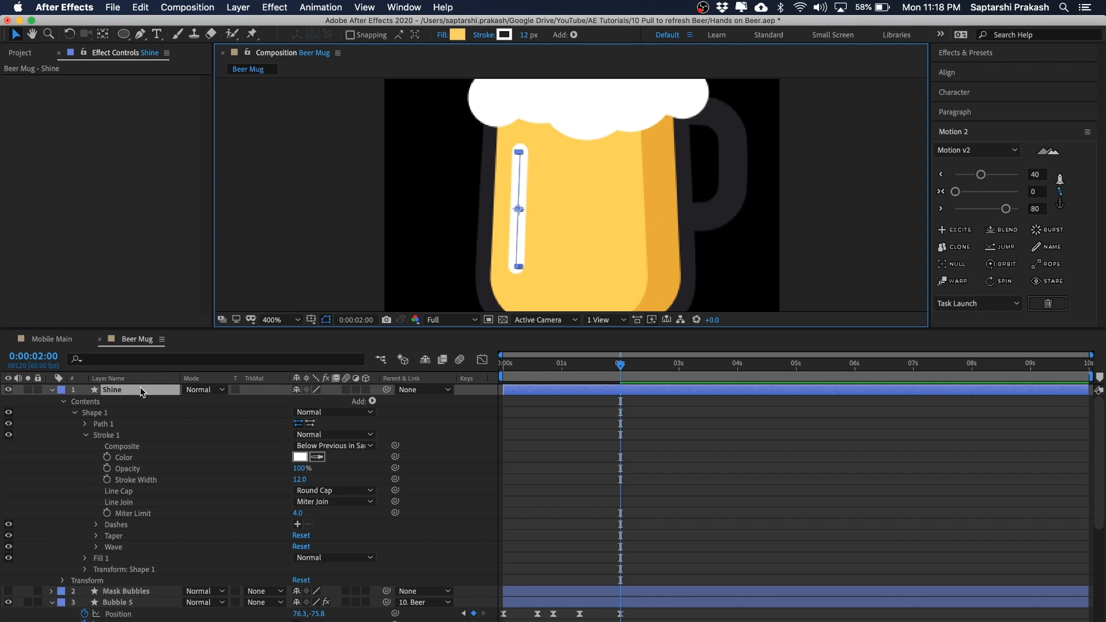
key(t)
click(302, 402)
text(40)
key(Return)
click(857, 158)
key(comma)
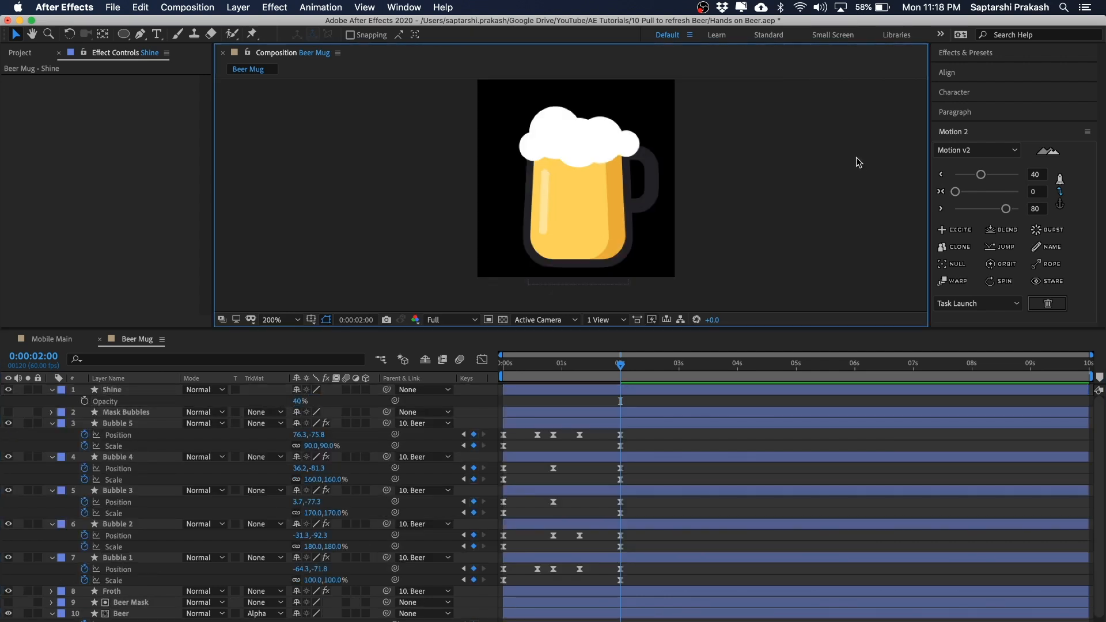
Check the highlight at 0:00:00:35, set the Shine layer's opacity to 30%, return to 0:00:00:00 and save the project
drag(609, 369, 541, 388)
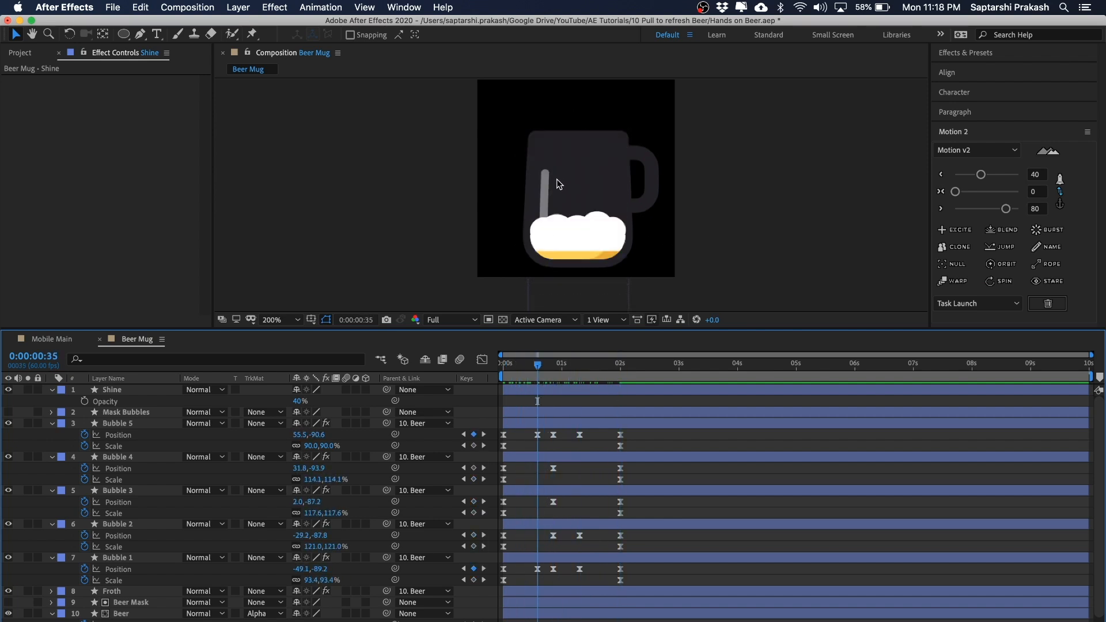
click(544, 190)
click(296, 400)
text(4)
key(Return)
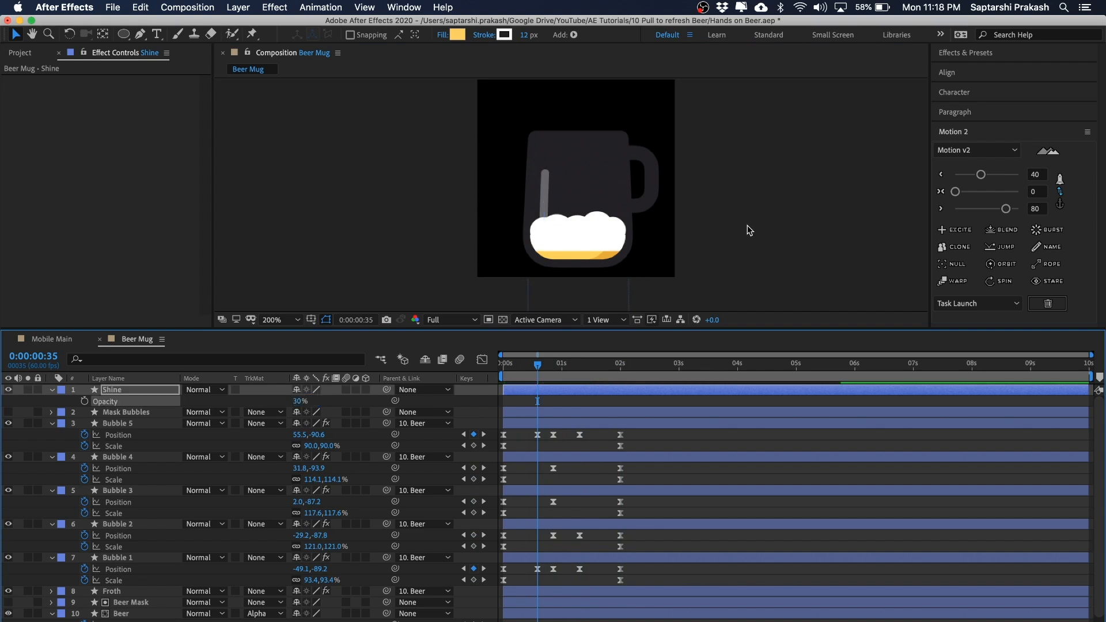
click(748, 229)
drag(551, 379, 503, 369)
key(super+s)
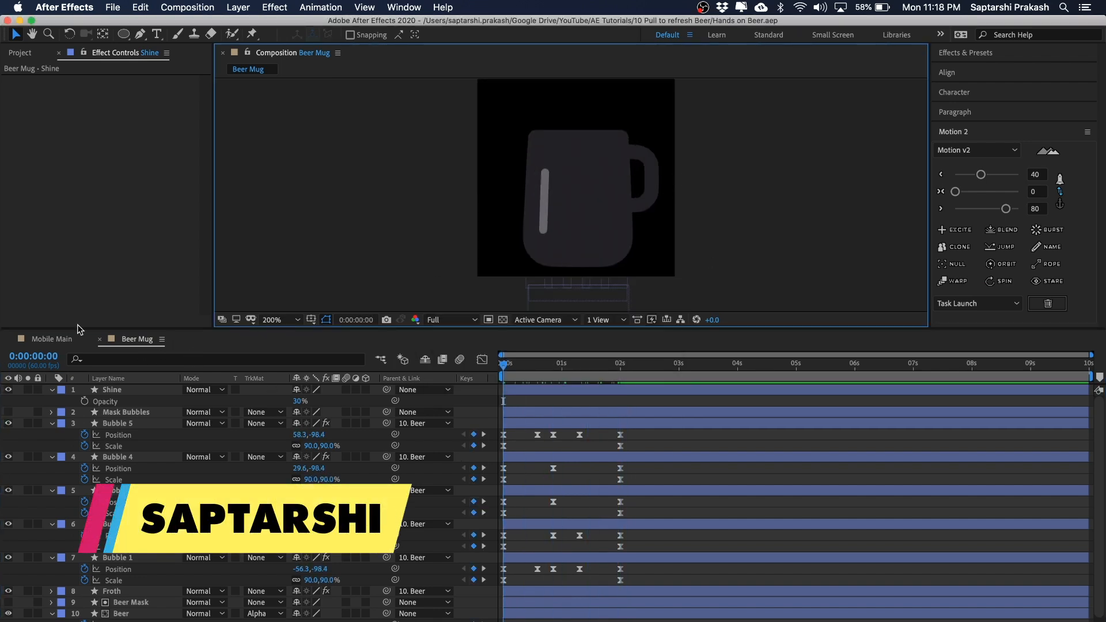
Open the Mobile Main composition, show the project files and enlarge the composition viewer's height
click(57, 339)
click(20, 53)
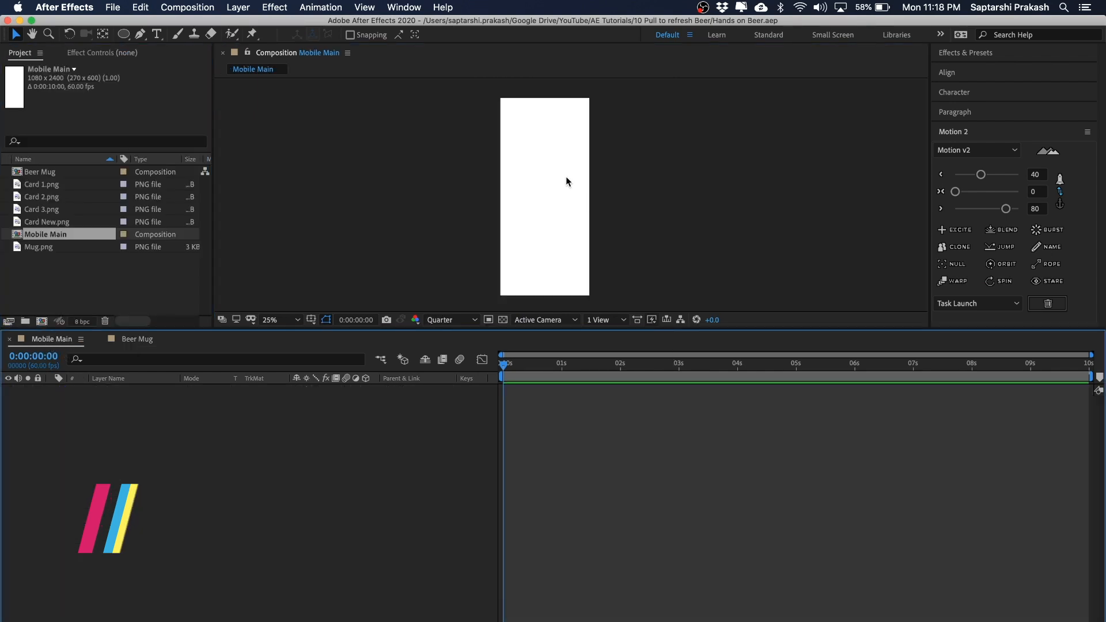
drag(656, 102, 649, 118)
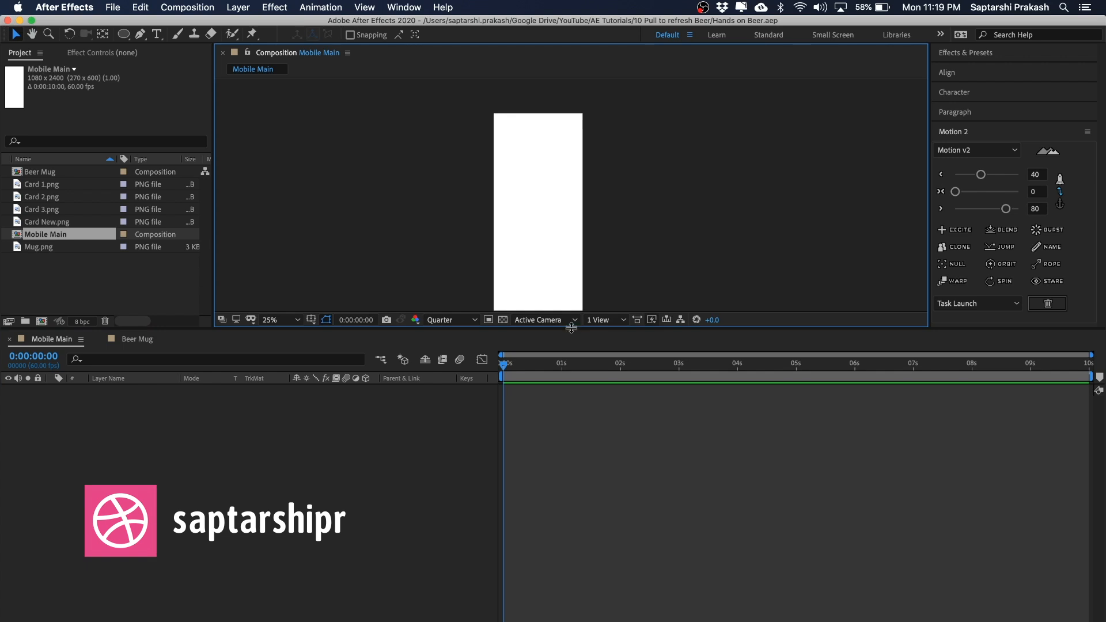
drag(570, 328, 571, 367)
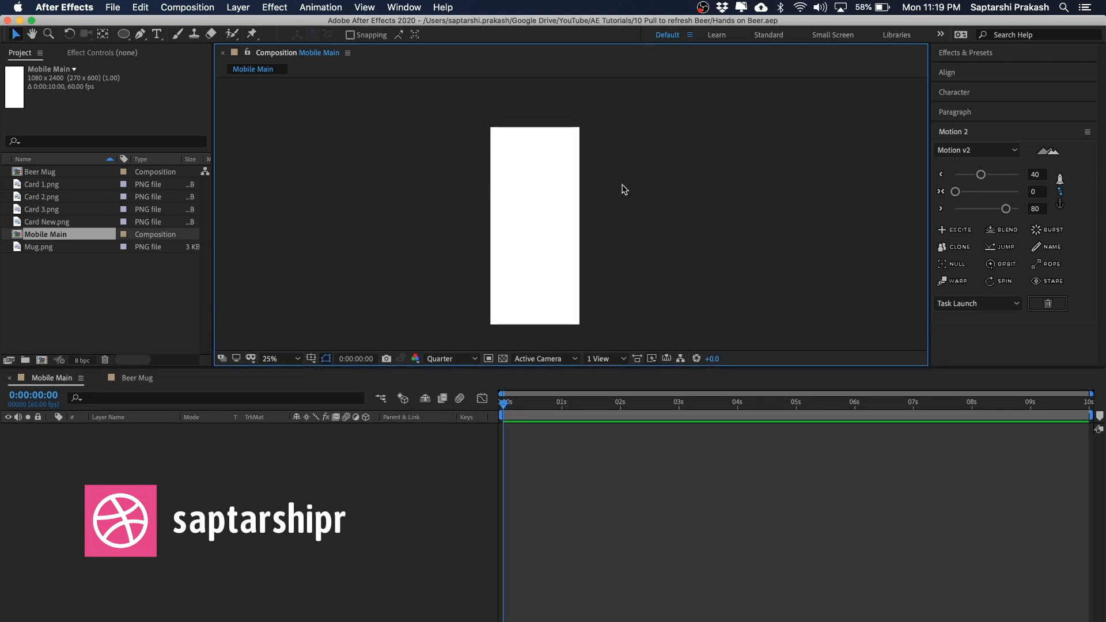
Create a rectangle shape layer that fills the whole Mobile Main composition
click(257, 514)
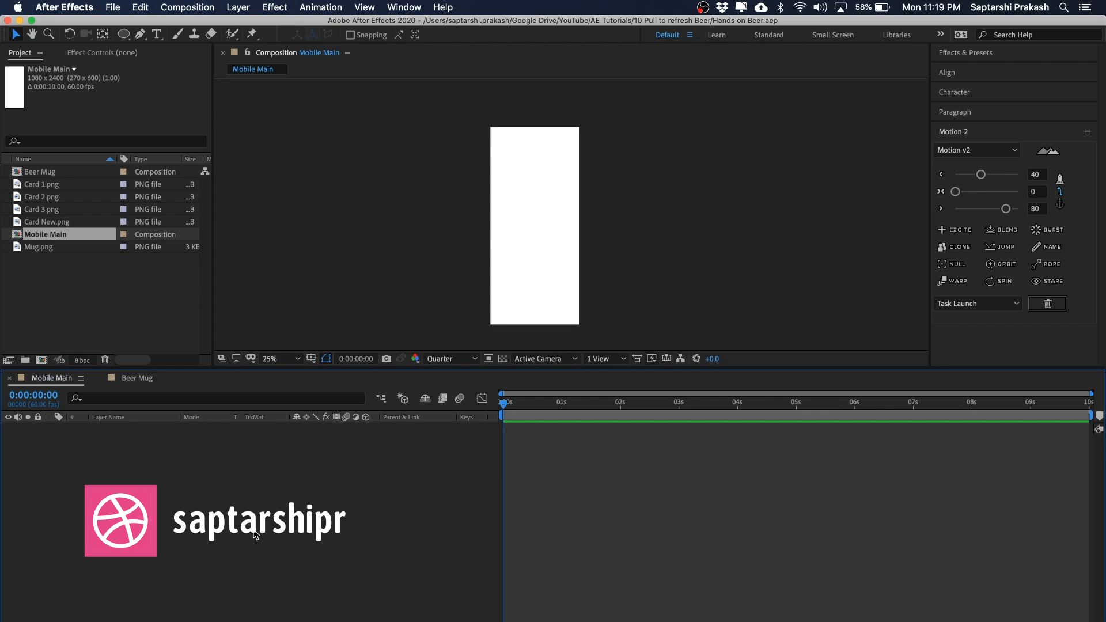
click(123, 35)
drag(125, 36, 188, 37)
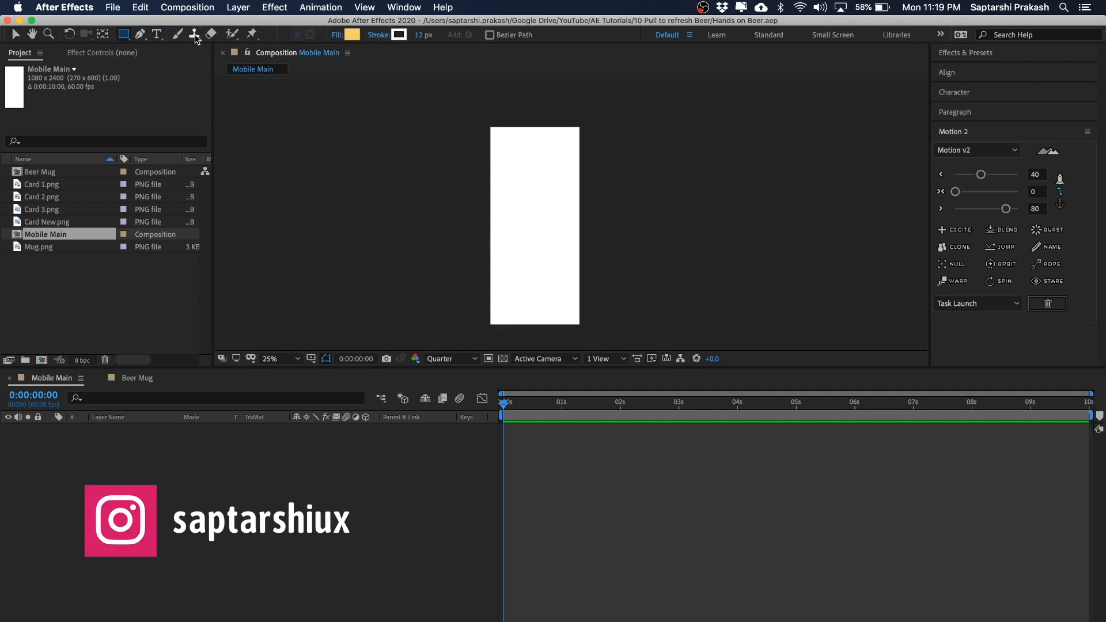
double_click(124, 35)
key(v)
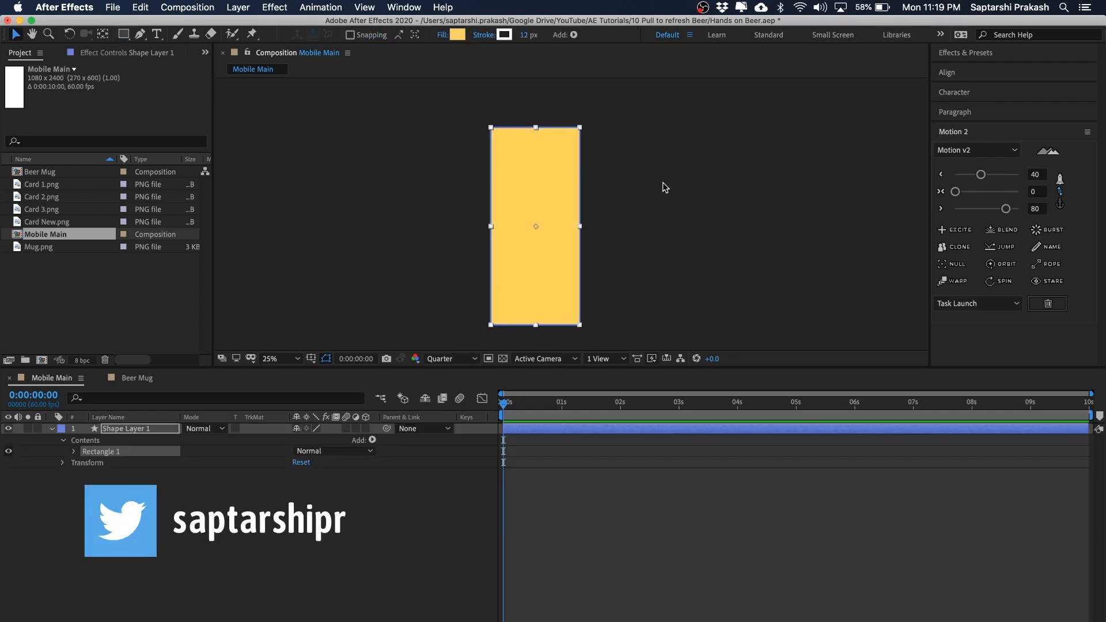
Change the rectangle's fill colour to purple, 511BAE
scroll(663, 183, up, 2)
key(space)
mouse_move(664, 148)
mouse_down()
mouse_move(679, 216)
mouse_move(674, 194)
mouse_up()
scroll(679, 214, down, 2)
click(459, 34)
mouse_move(830, 191)
mouse_down()
mouse_move(841, 193)
mouse_move(793, 176)
mouse_move(794, 193)
mouse_up()
click(842, 185)
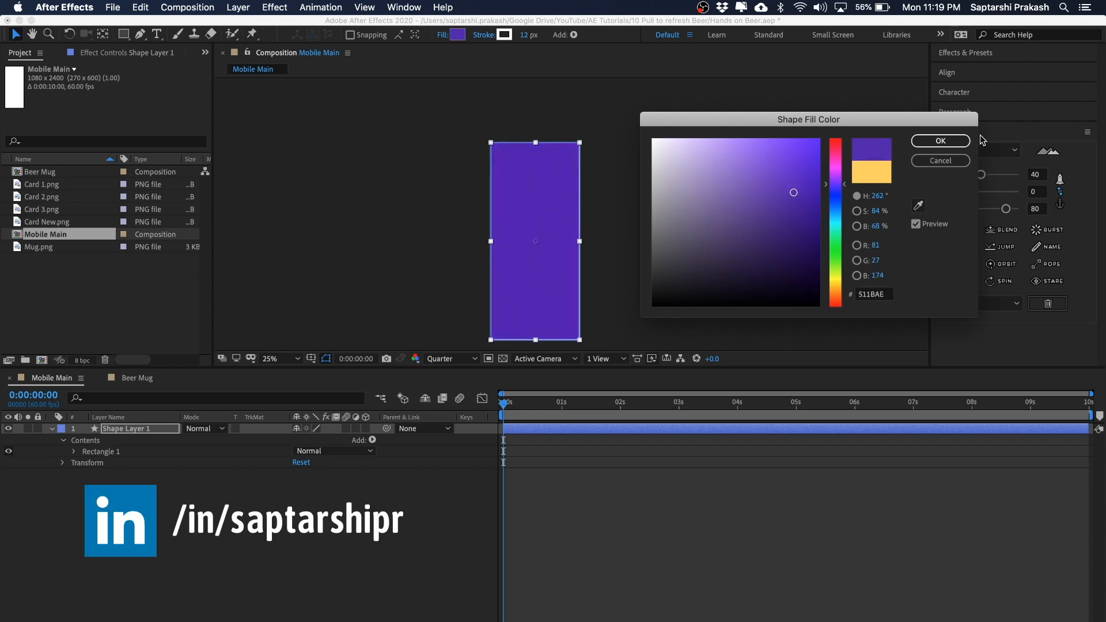
click(940, 141)
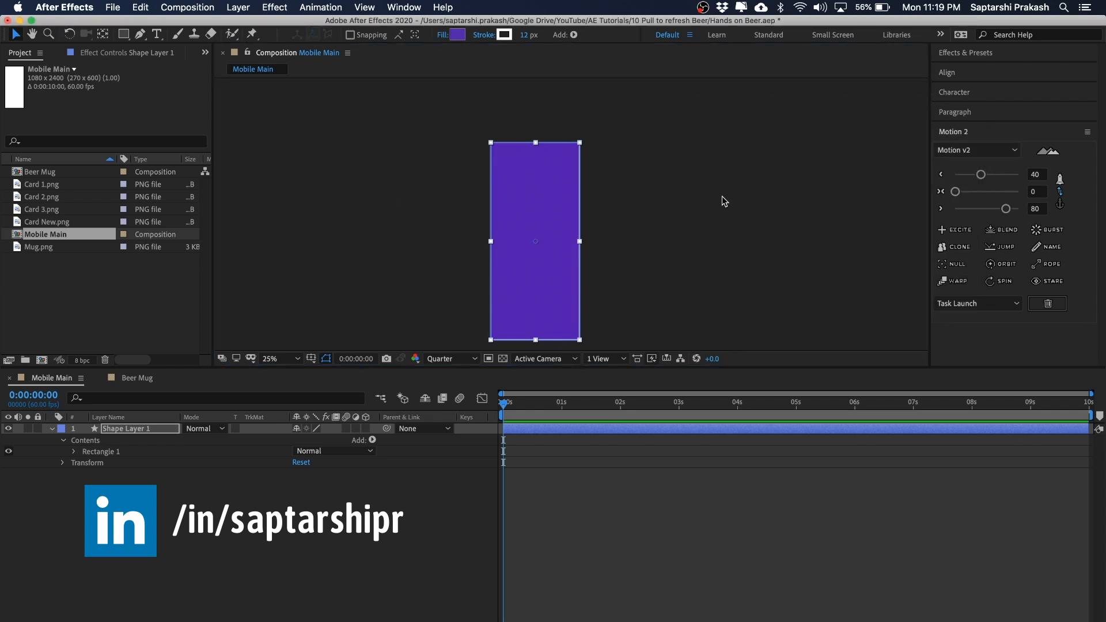
Set the rectangle's stroke width to 0 px
click(562, 191)
click(524, 37)
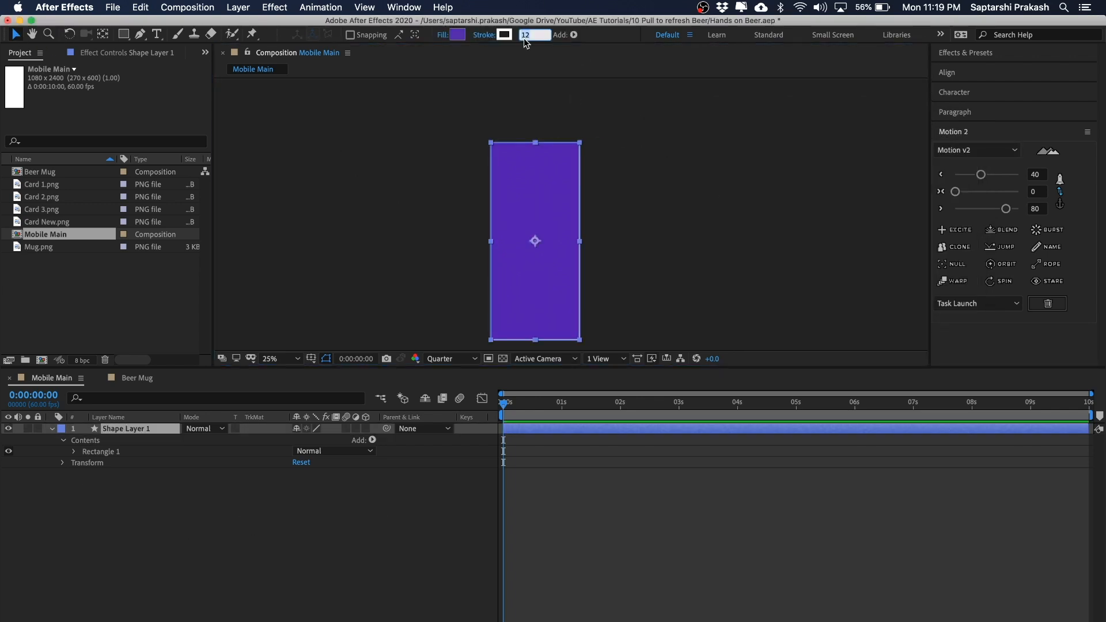
text(0)
key(Return)
click(701, 180)
Change the rectangle's fill type from solid colour to Linear Gradient
click(502, 182)
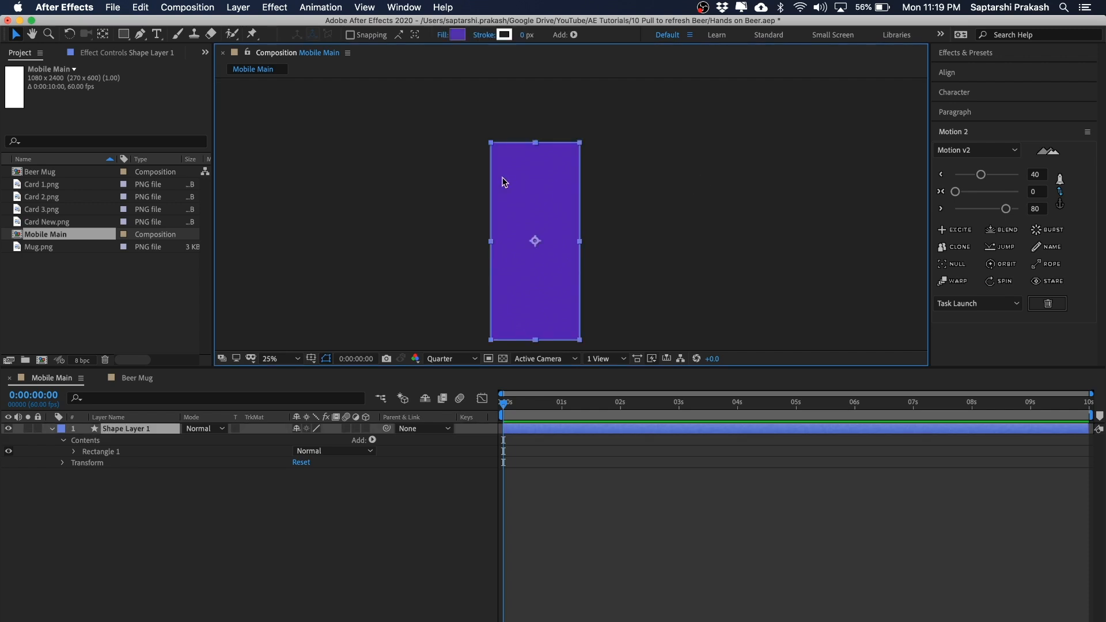
click(444, 36)
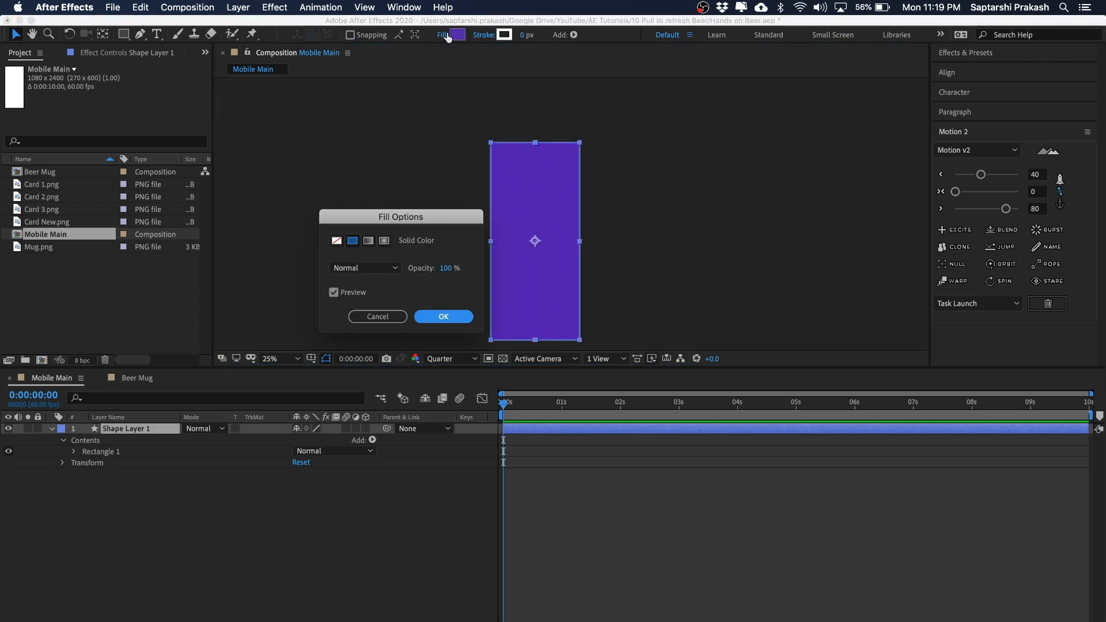
click(368, 241)
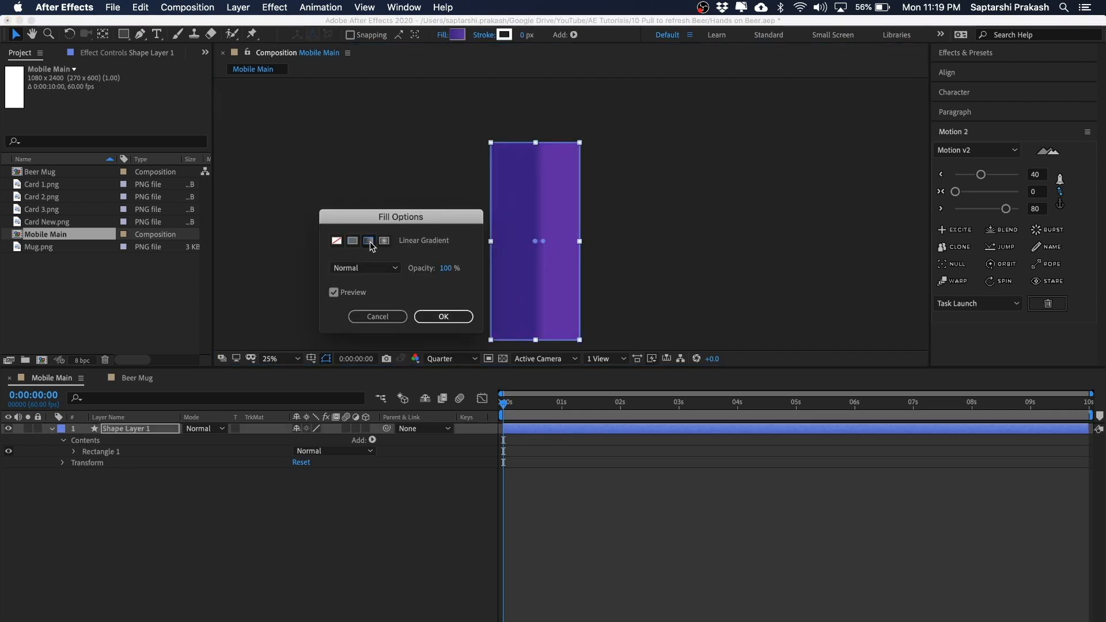
click(443, 317)
scroll(574, 234, up, 2)
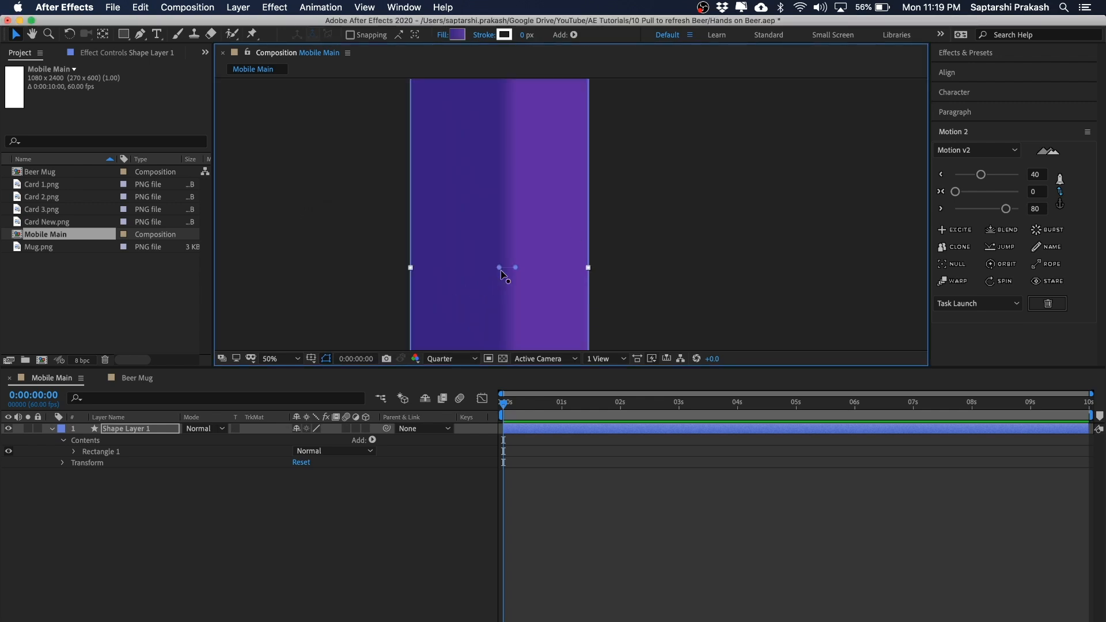
scroll(501, 269, down, 2)
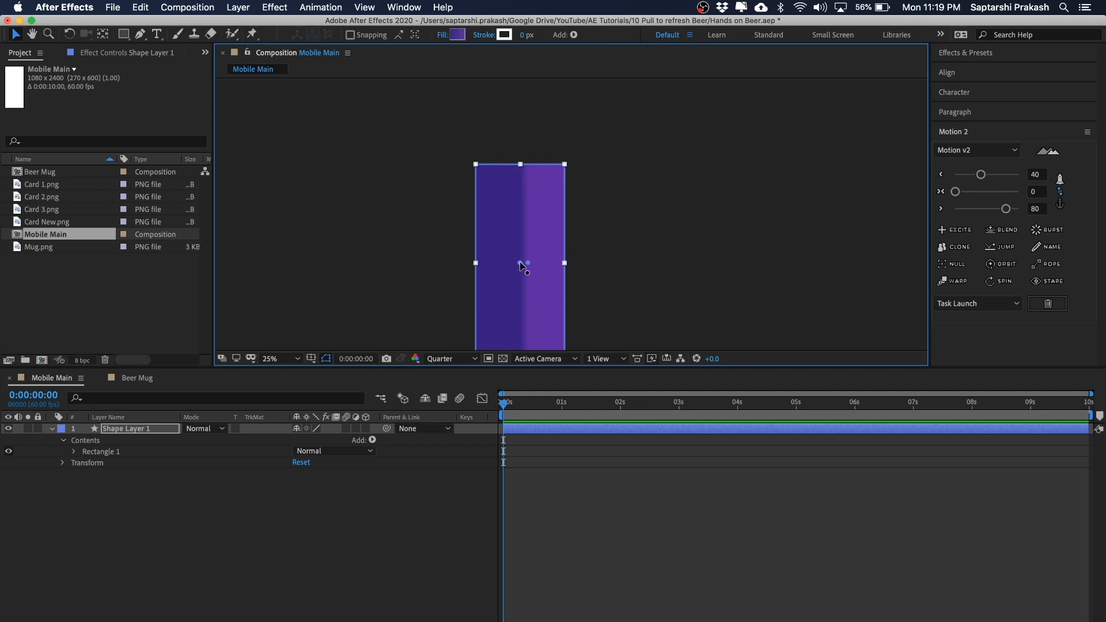
Run the rectangle's linear gradient from near its upper-left corner to a point near its right edge, about a quarter of the way down
drag(521, 265, 504, 204)
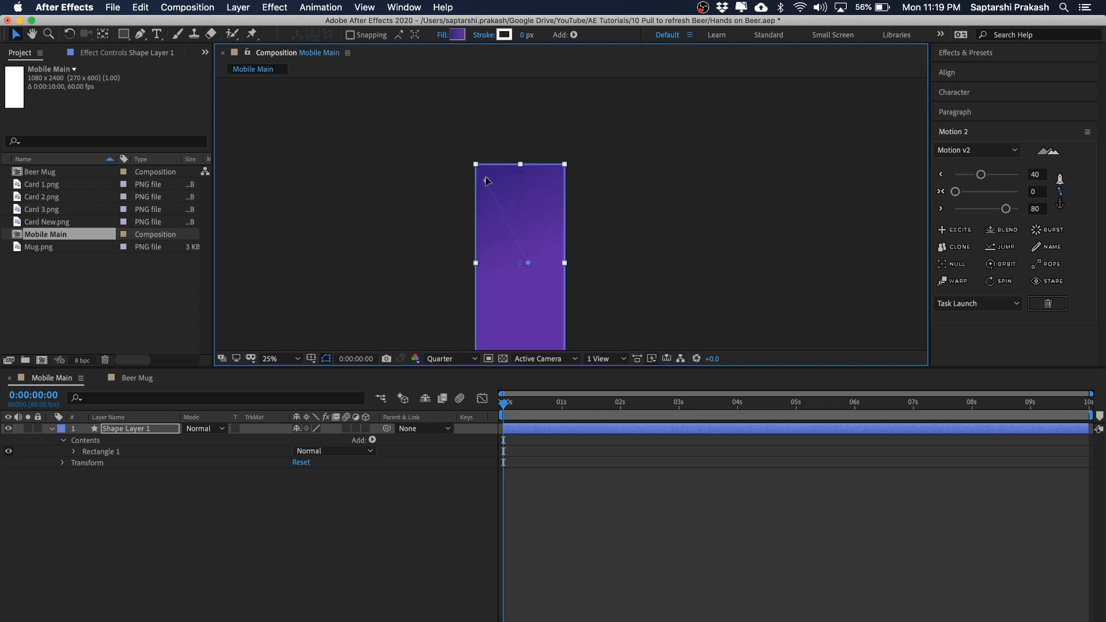
drag(529, 265, 554, 220)
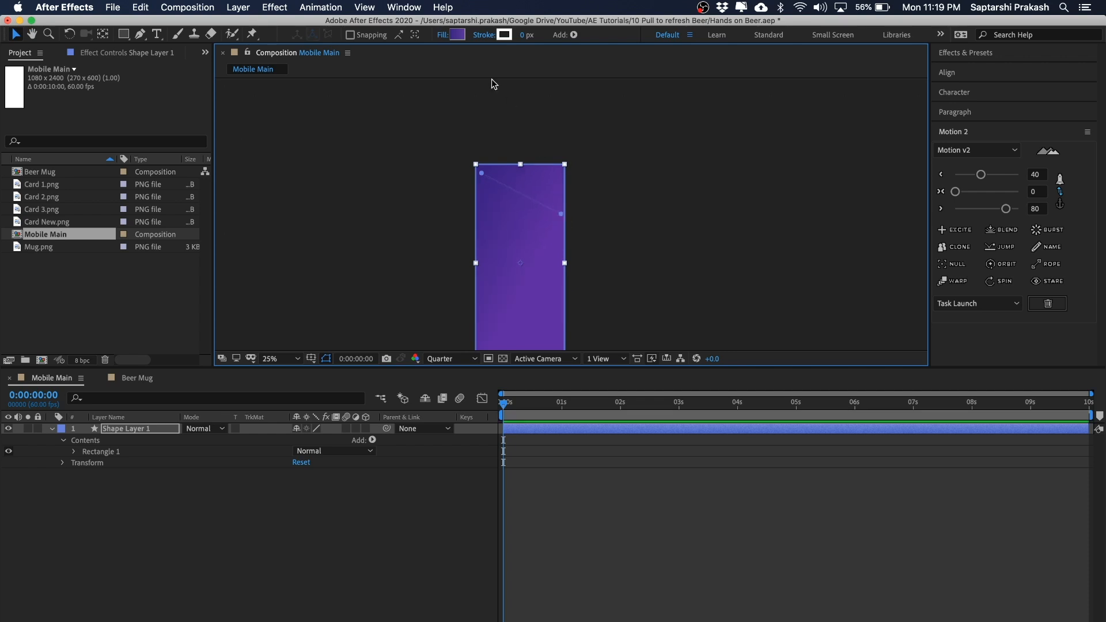
Fine-tune the gradient's colours, setting the end stop to purple 5929A0 and making the dark start stop slightly deeper
click(458, 35)
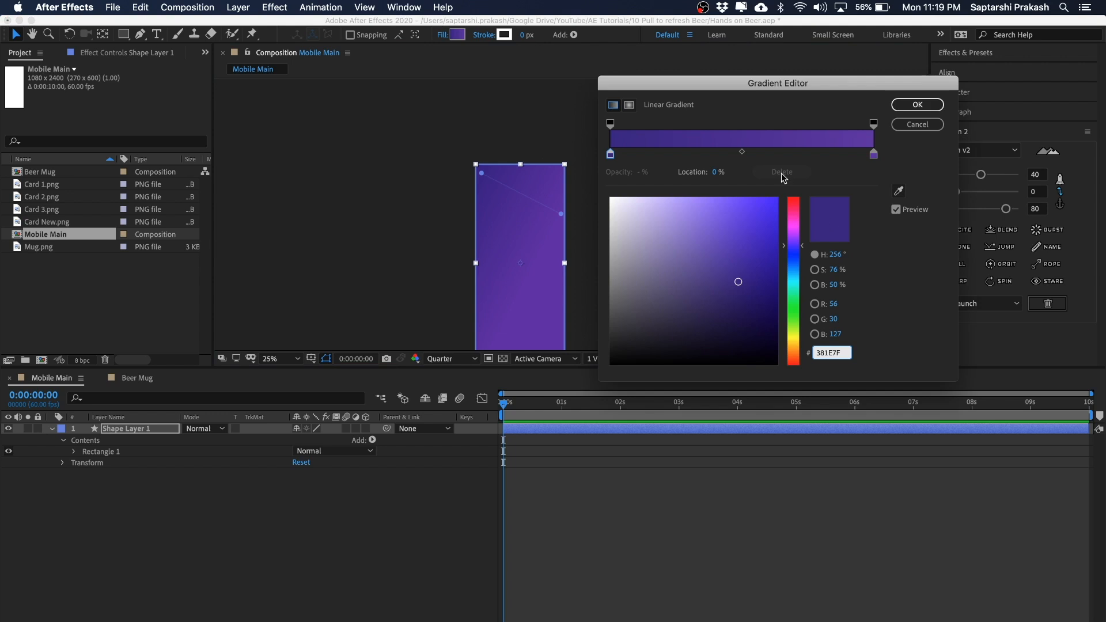
click(874, 154)
drag(800, 244, 800, 246)
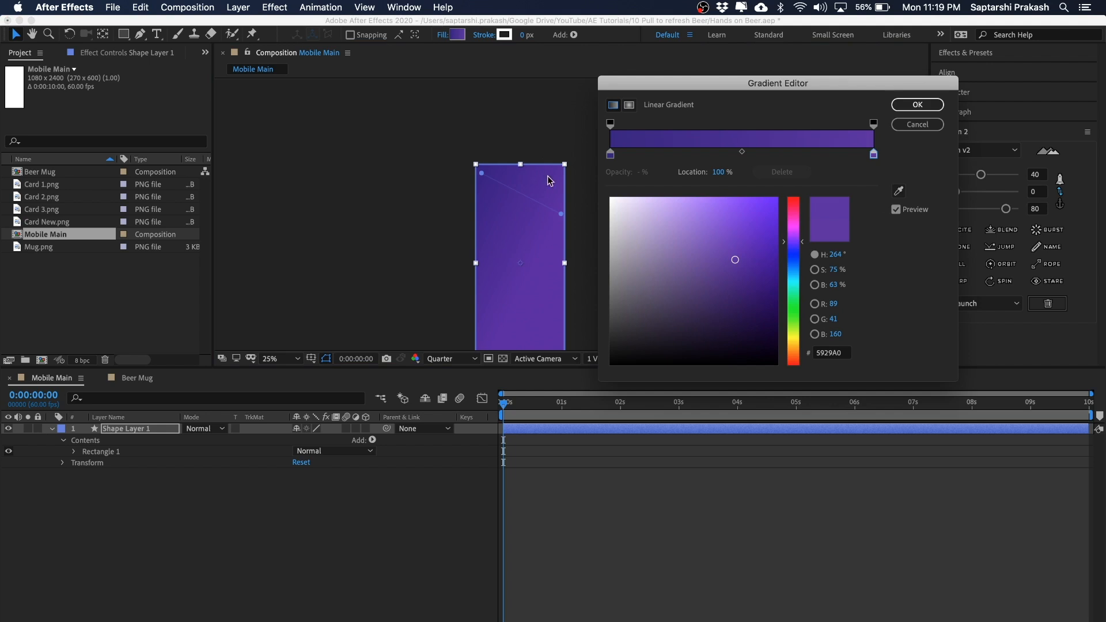
click(610, 157)
drag(738, 284, 742, 286)
click(917, 105)
click(695, 231)
click(494, 238)
click(634, 242)
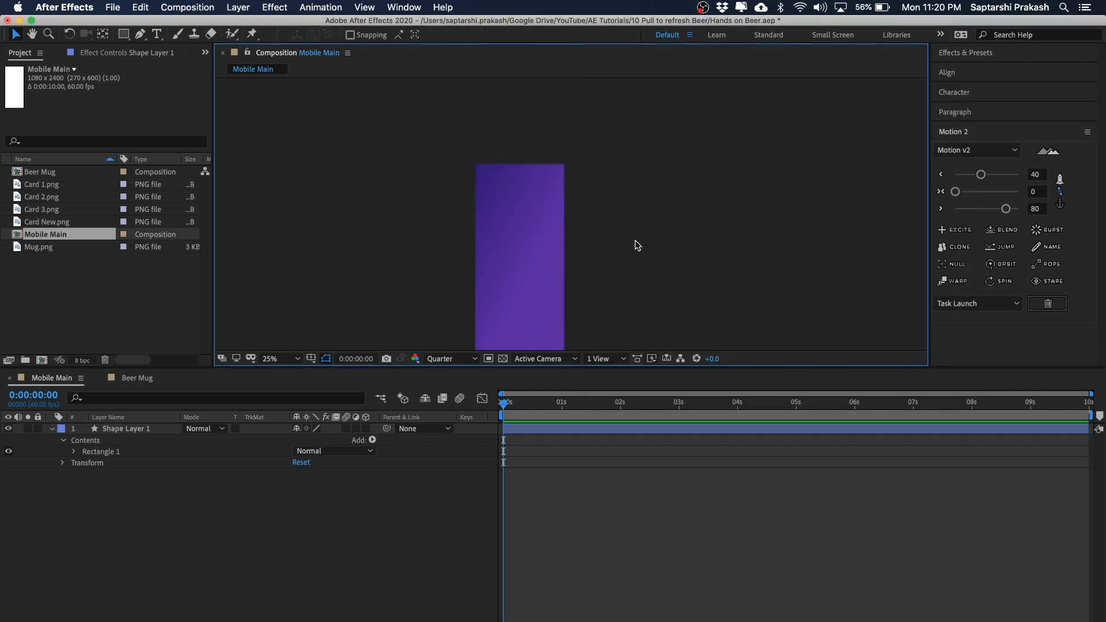
Expand the gradient rectangle's contents and select Gradient Fill 1 to show its gradient handles on the canvas
drag(610, 226, 610, 207)
click(340, 538)
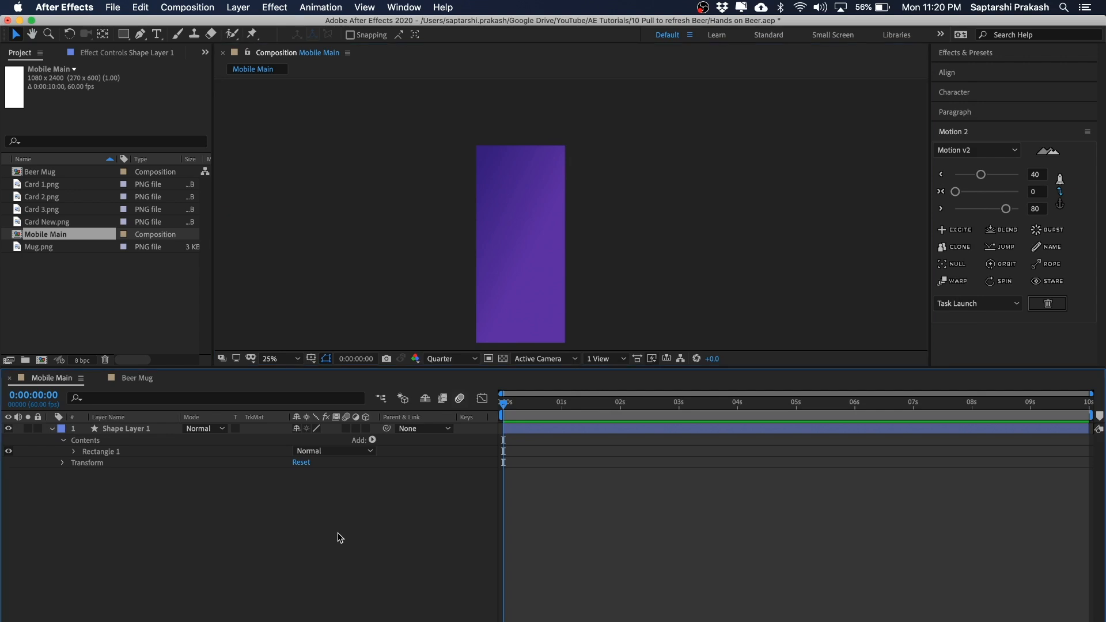
click(708, 252)
click(514, 214)
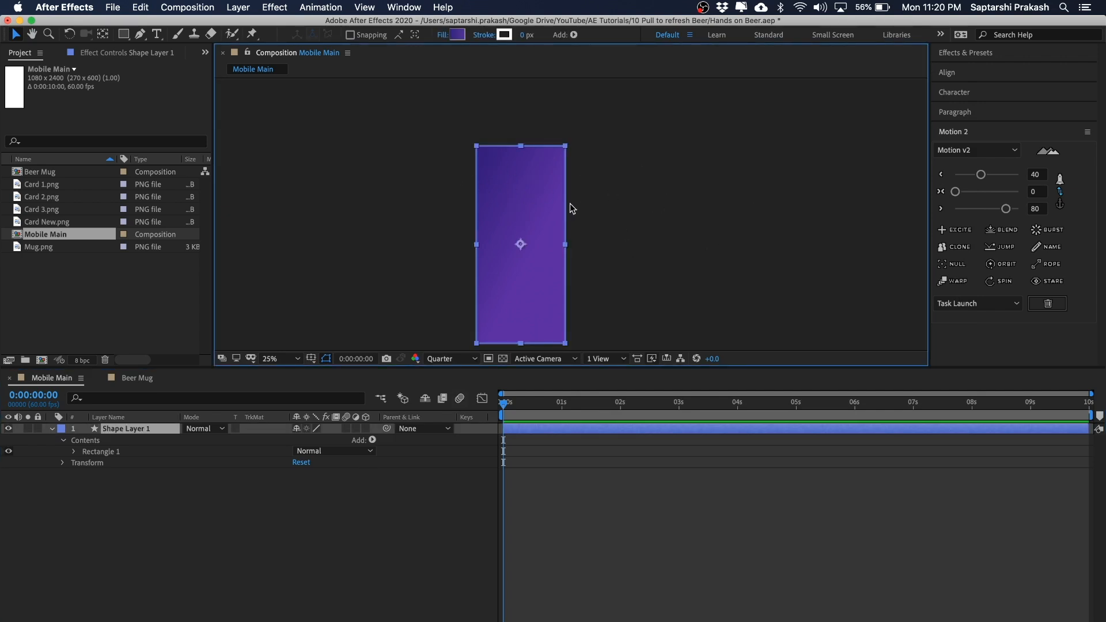
click(616, 205)
click(486, 203)
click(52, 431)
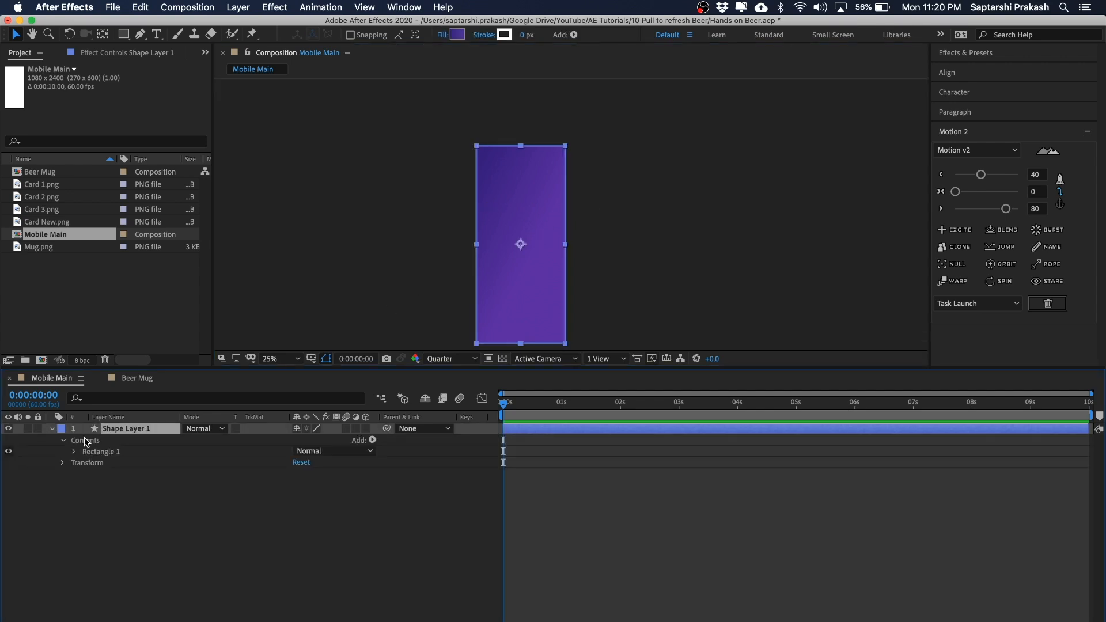
click(74, 452)
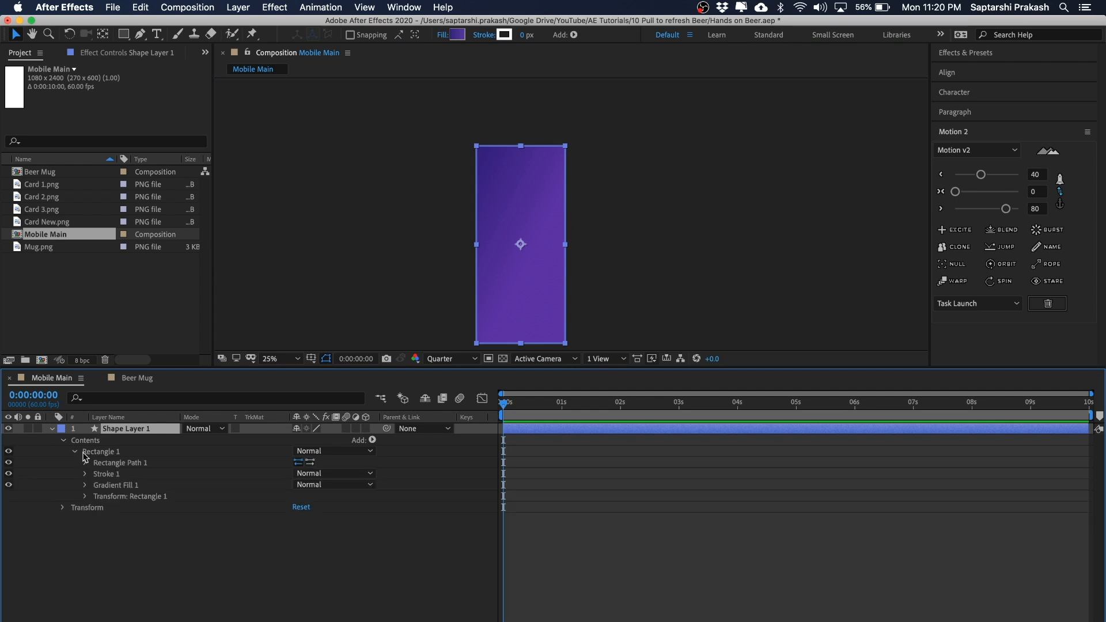
click(125, 487)
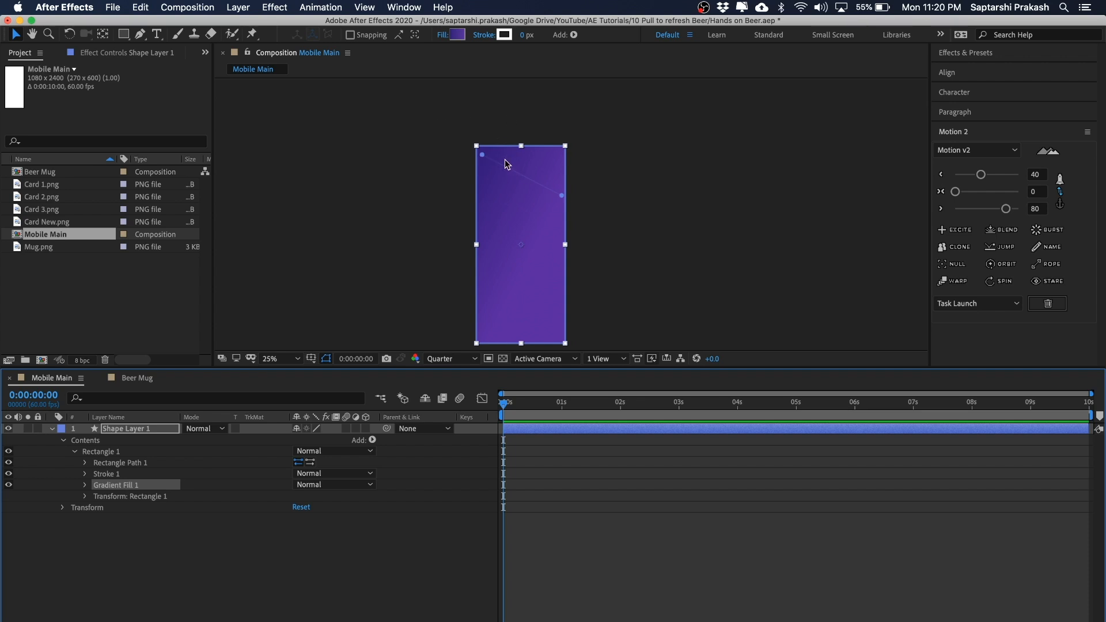
click(685, 254)
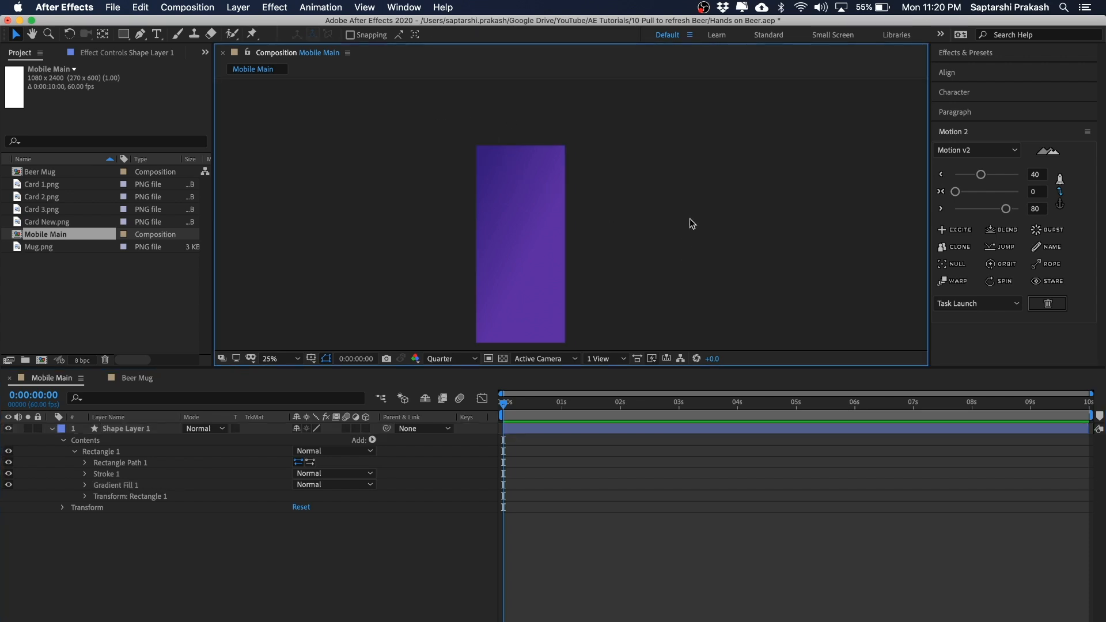
Create a second rectangle shape layer that fills the whole Mobile Main composition
click(511, 217)
click(693, 176)
key(h)
drag(693, 185, 620, 159)
key(space)
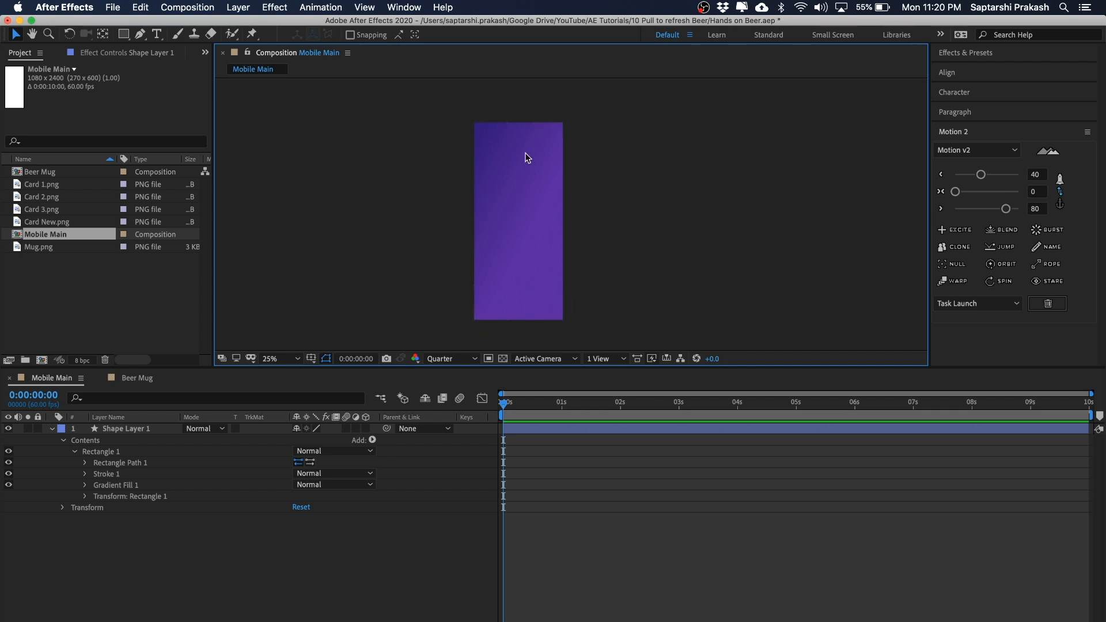
click(123, 35)
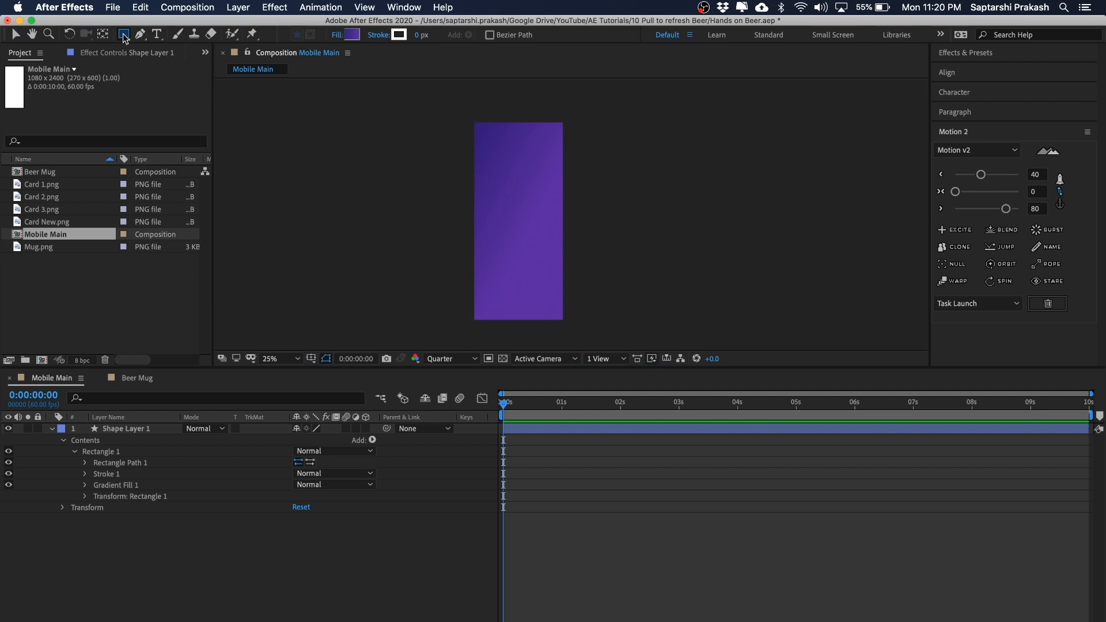
double_click(123, 35)
key(v)
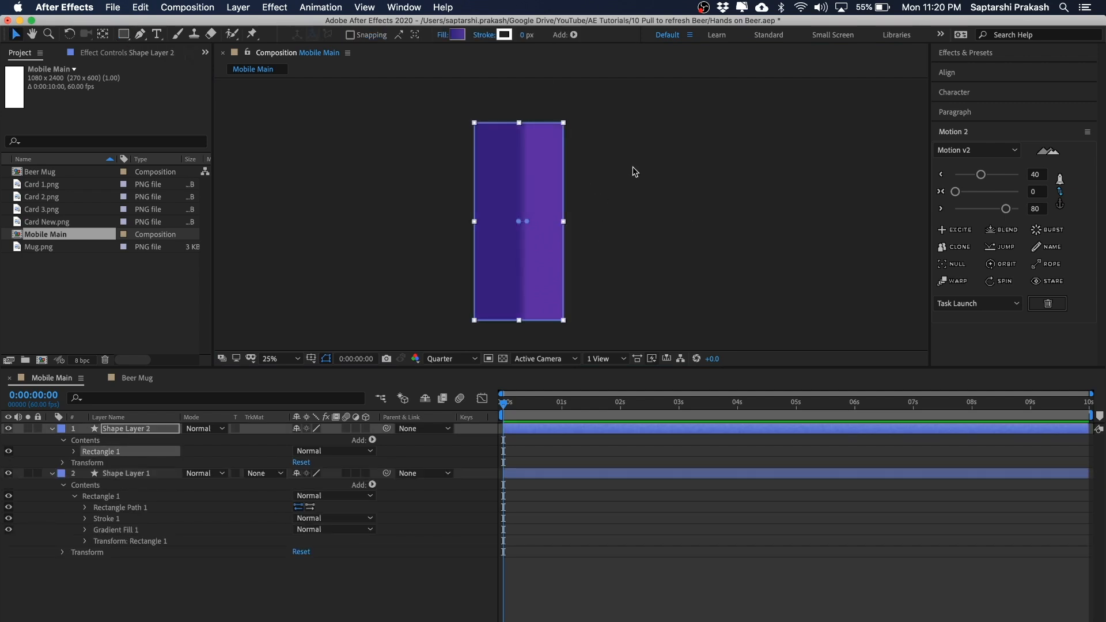
Change the new rectangle's fill from gradient to solid colour and set it to light grey, F2F2F2
click(441, 36)
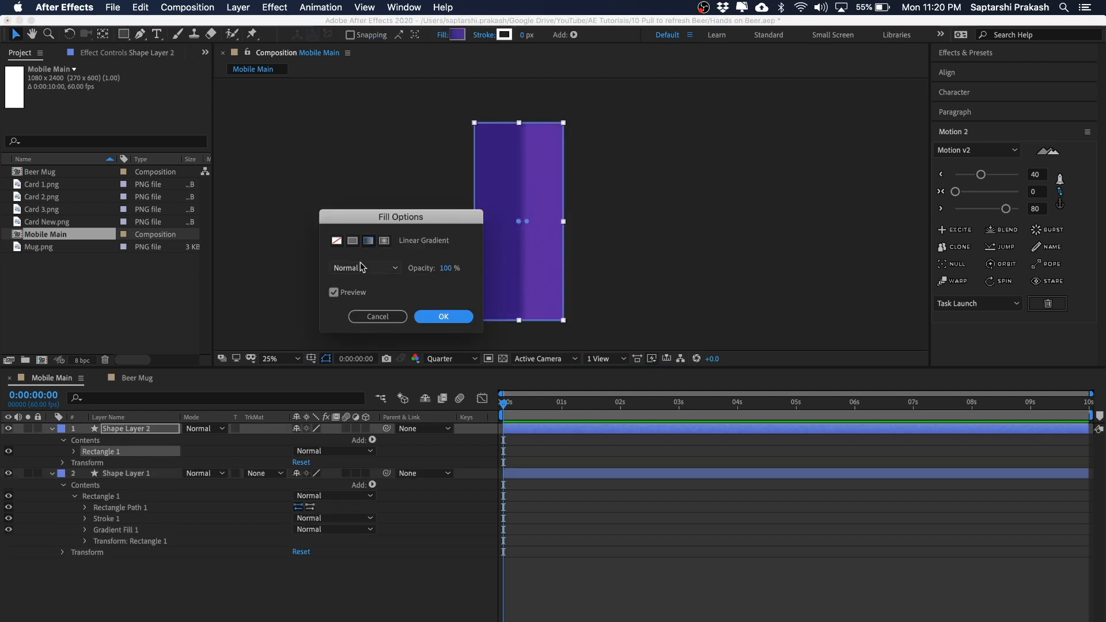
click(353, 241)
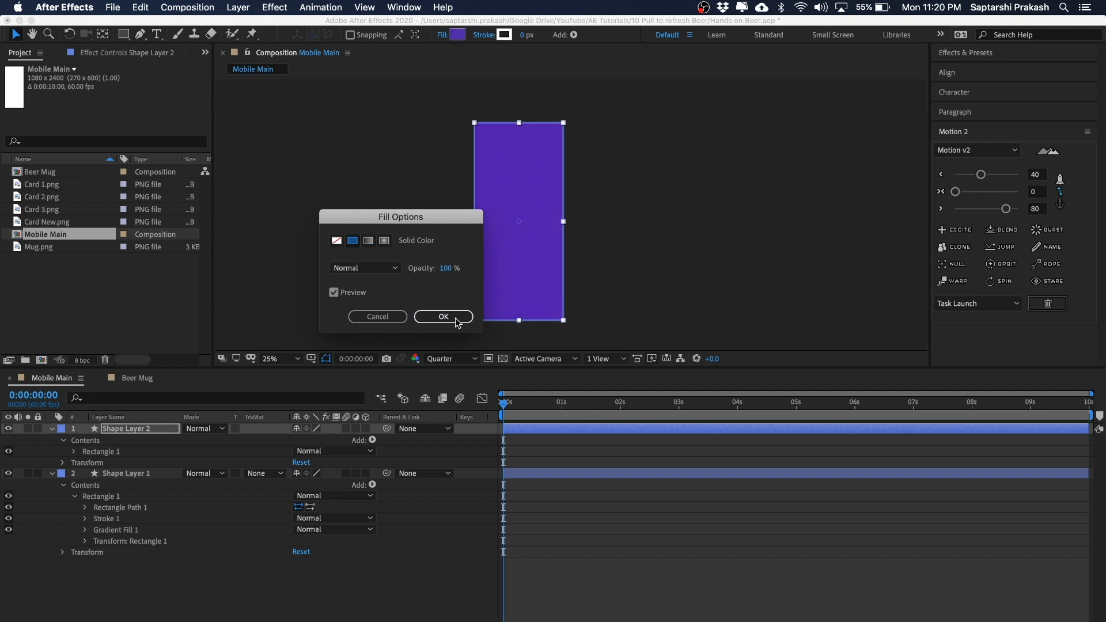
click(456, 319)
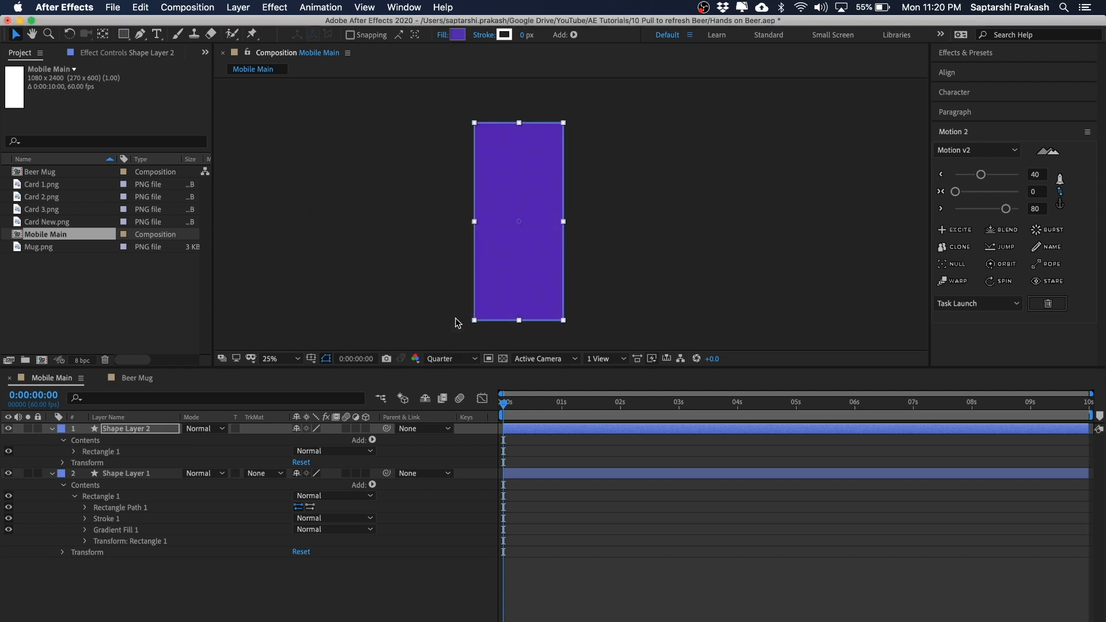
click(459, 36)
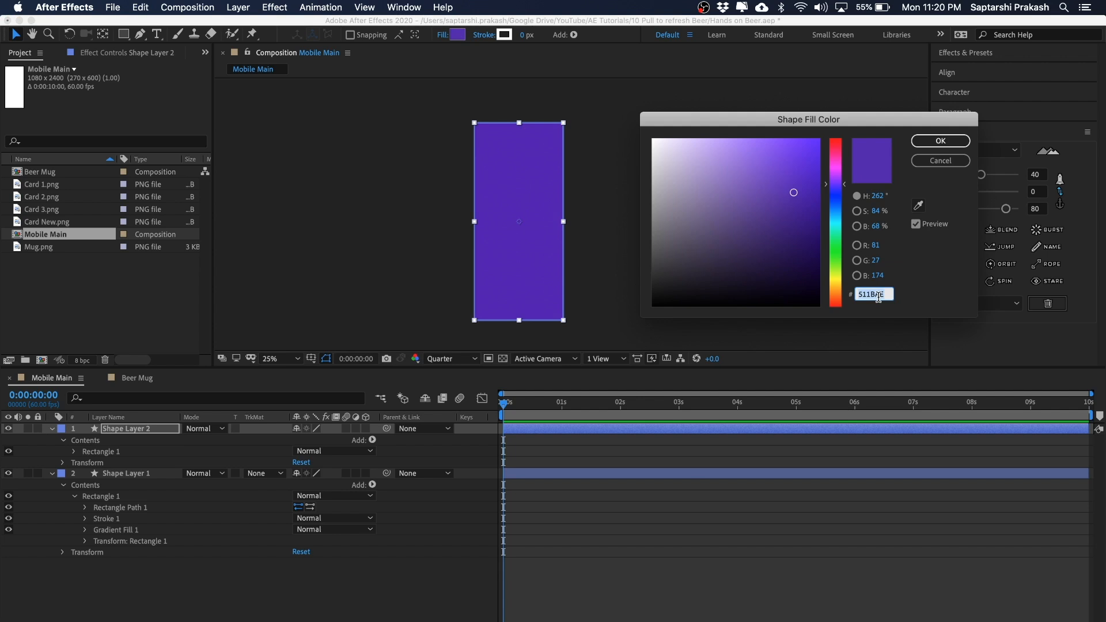
text(F2F2F2)
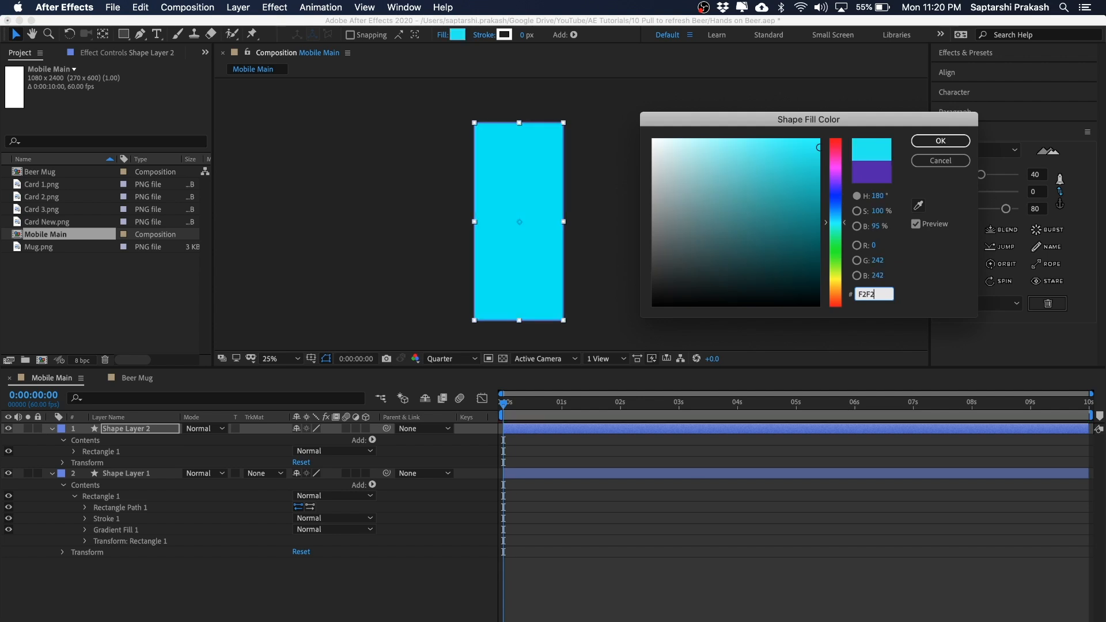
click(952, 144)
click(699, 219)
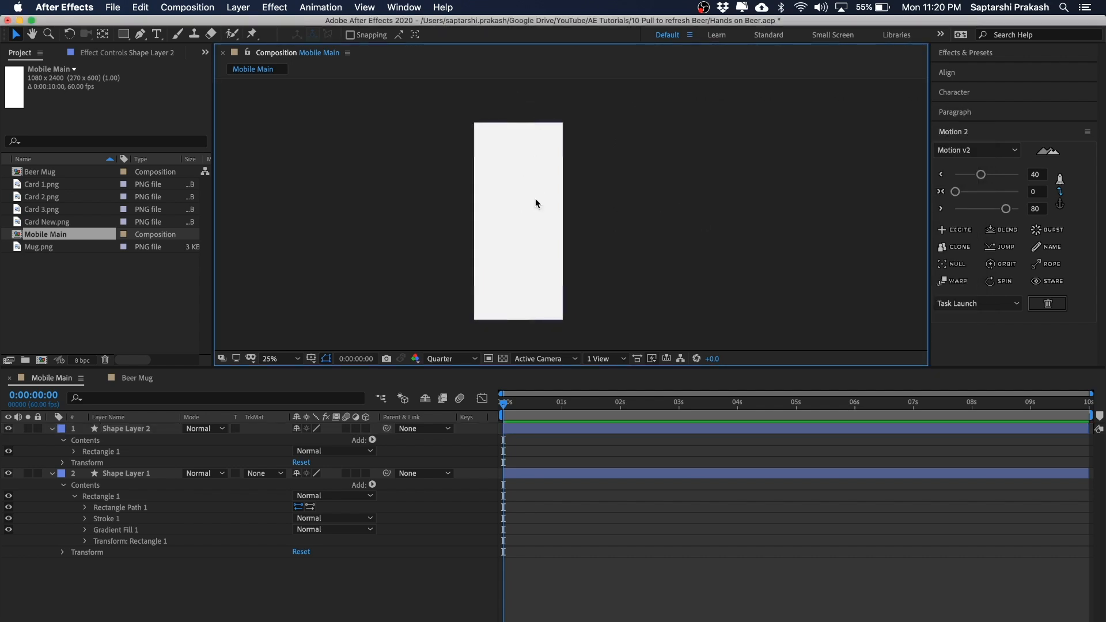
Rename the light grey shape layer to Grey and the gradient shape layer to Purple
click(130, 479)
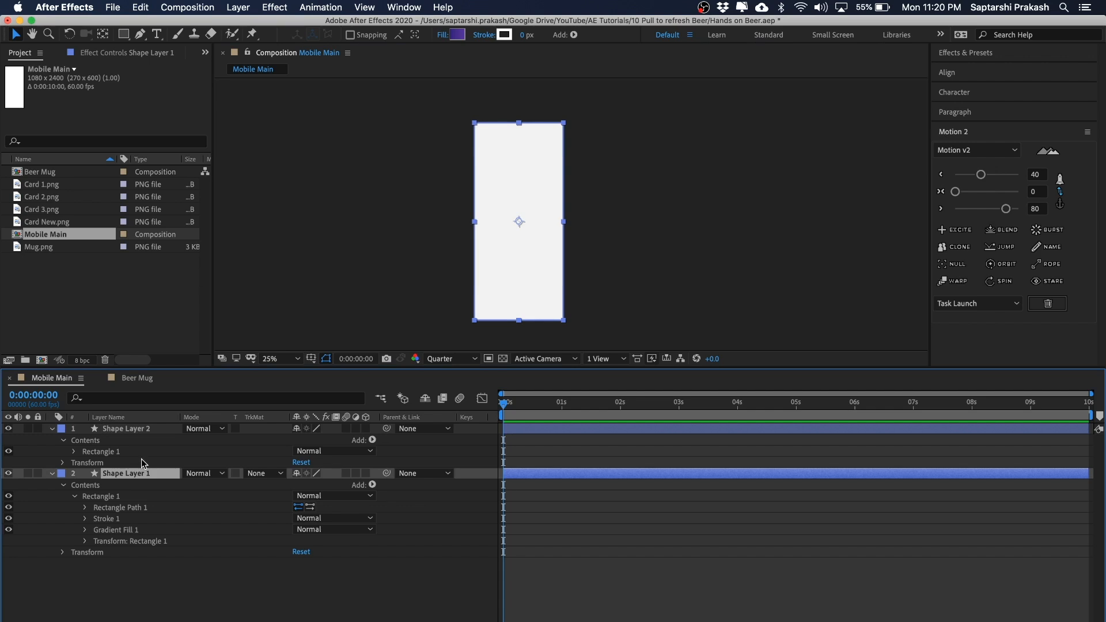
click(118, 432)
click(9, 429)
click(9, 428)
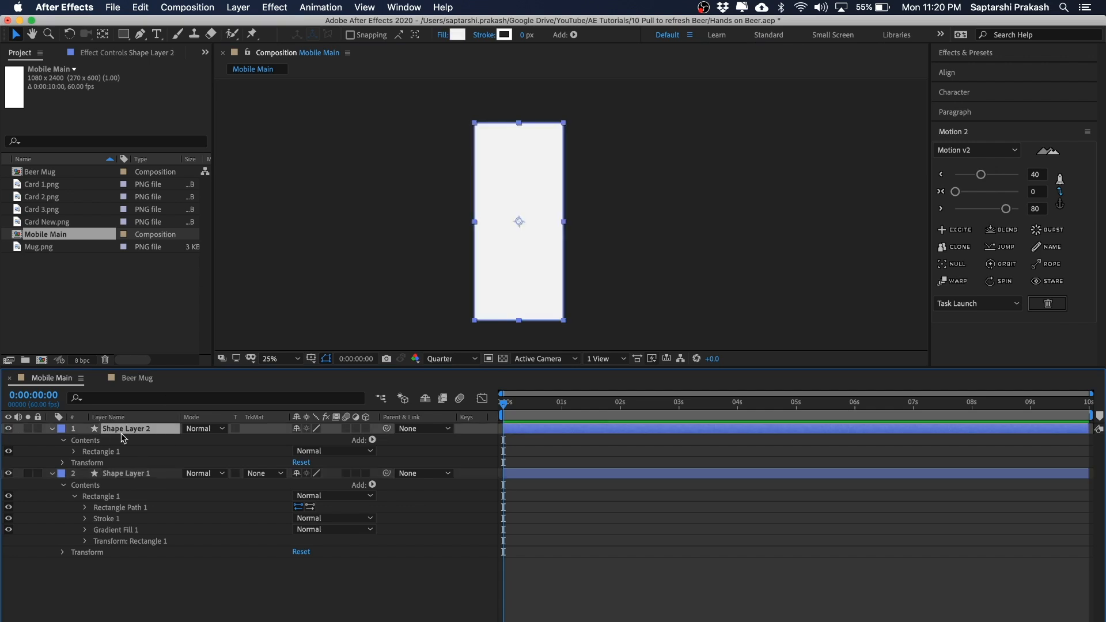
key(Return)
text(Grey)
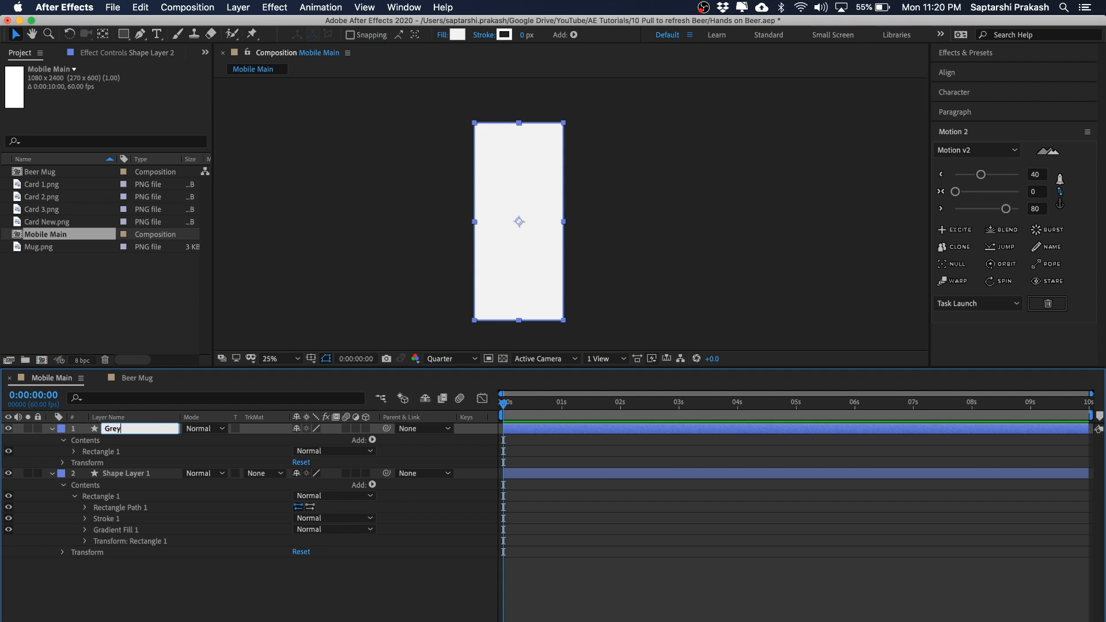
key(Return)
click(128, 474)
key(Return)
text(Purple)
key(Return)
Unlink the Grey rectangle path's size proportions and set its height to 1800
click(124, 429)
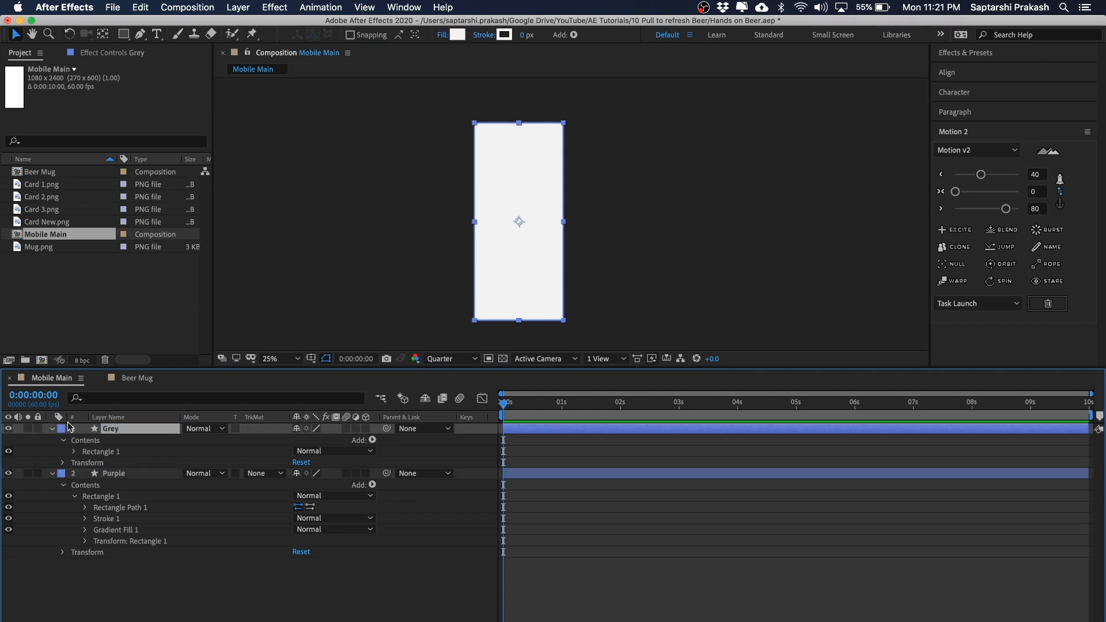
click(73, 452)
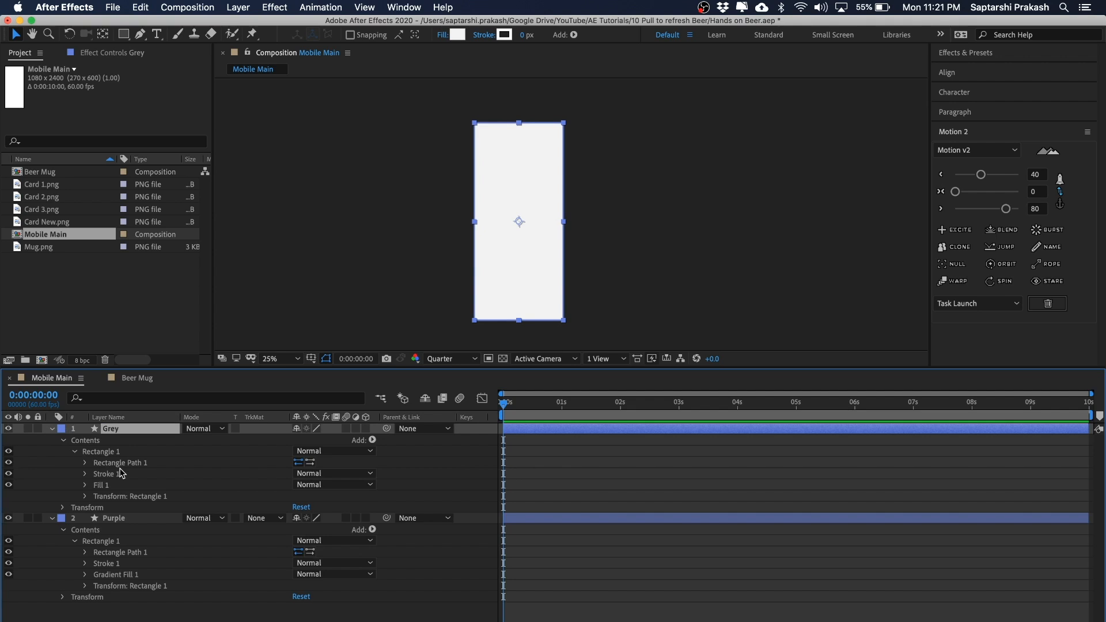
click(86, 464)
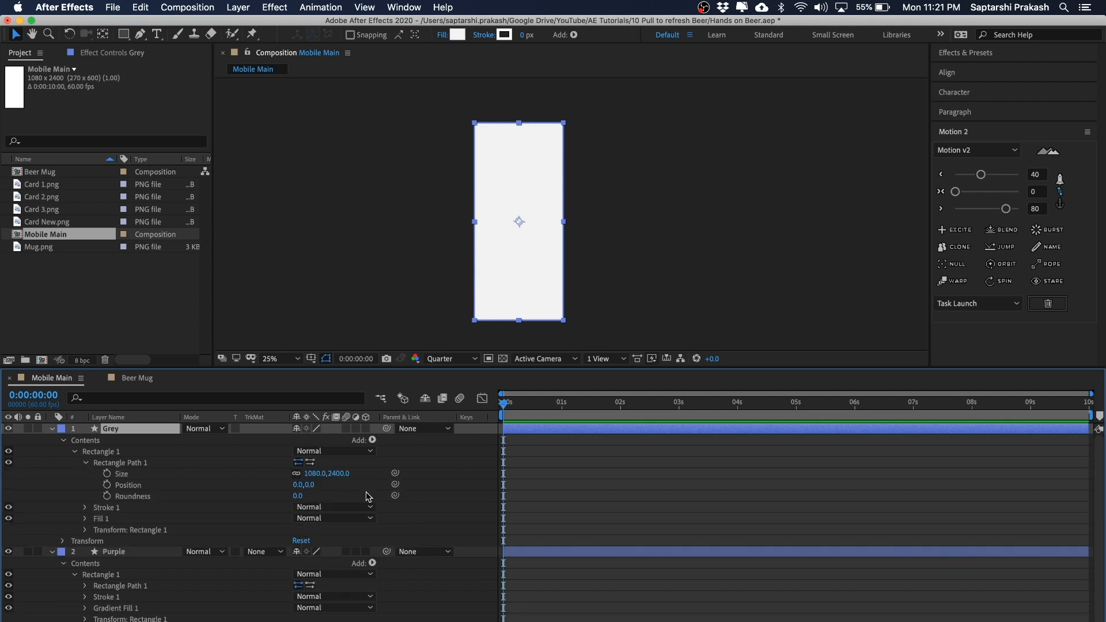
click(296, 475)
click(333, 474)
text(1800)
key(Return)
click(670, 192)
click(549, 199)
click(681, 223)
click(520, 169)
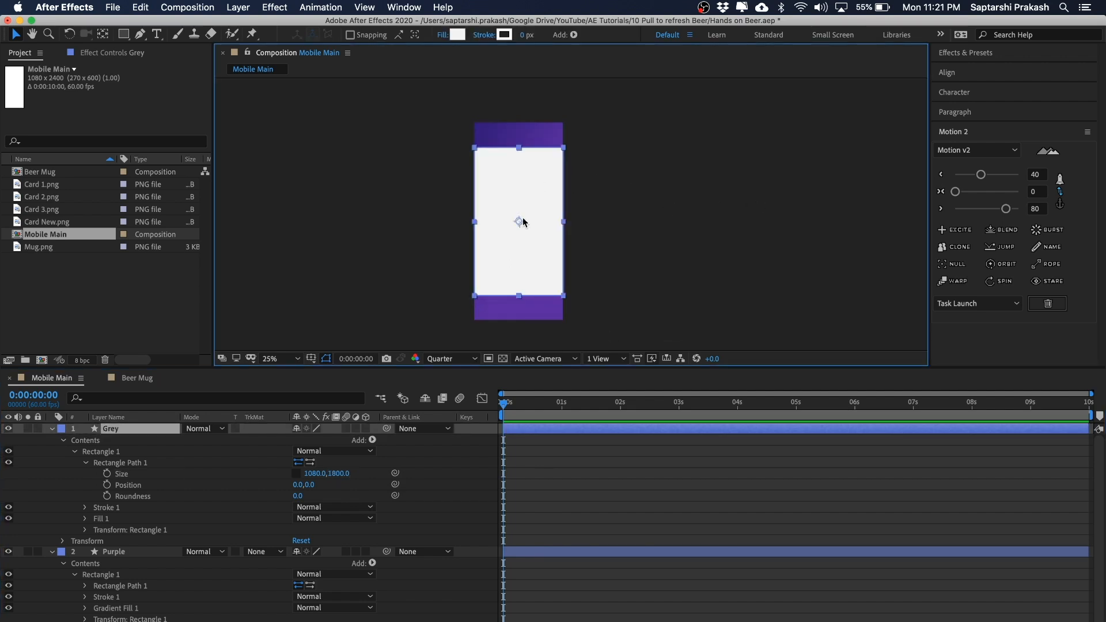
Align the Grey layer to the bottom edge of the composition
click(969, 80)
click(1056, 106)
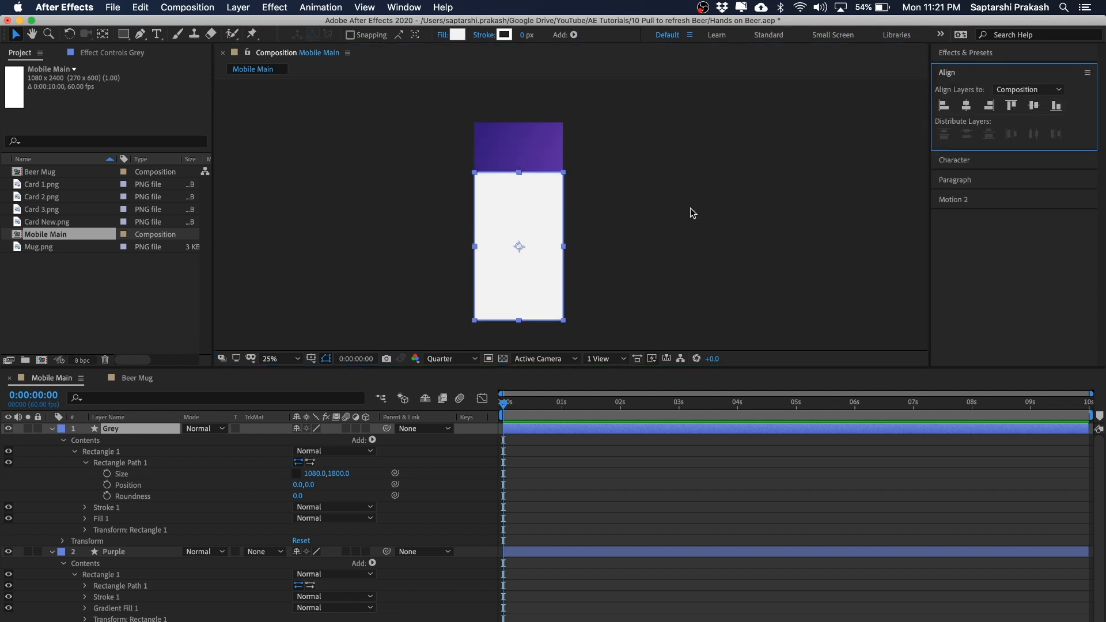
click(581, 223)
click(490, 210)
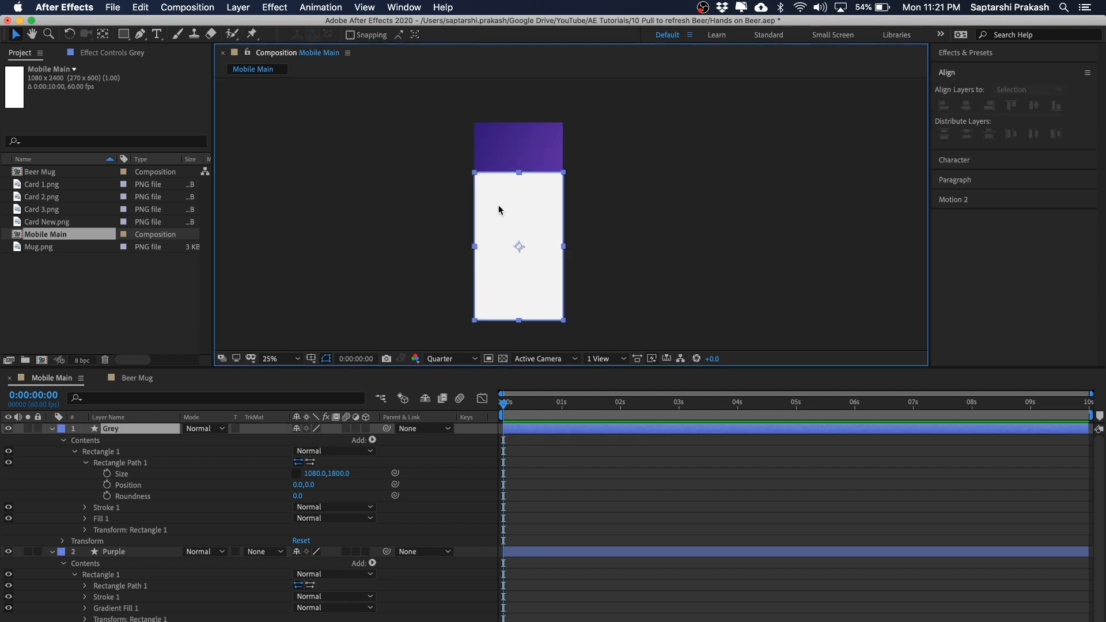
Reduce the Grey rectangle's height to 1700 and realign the layer to the composition's bottom edge
click(336, 473)
text(17)
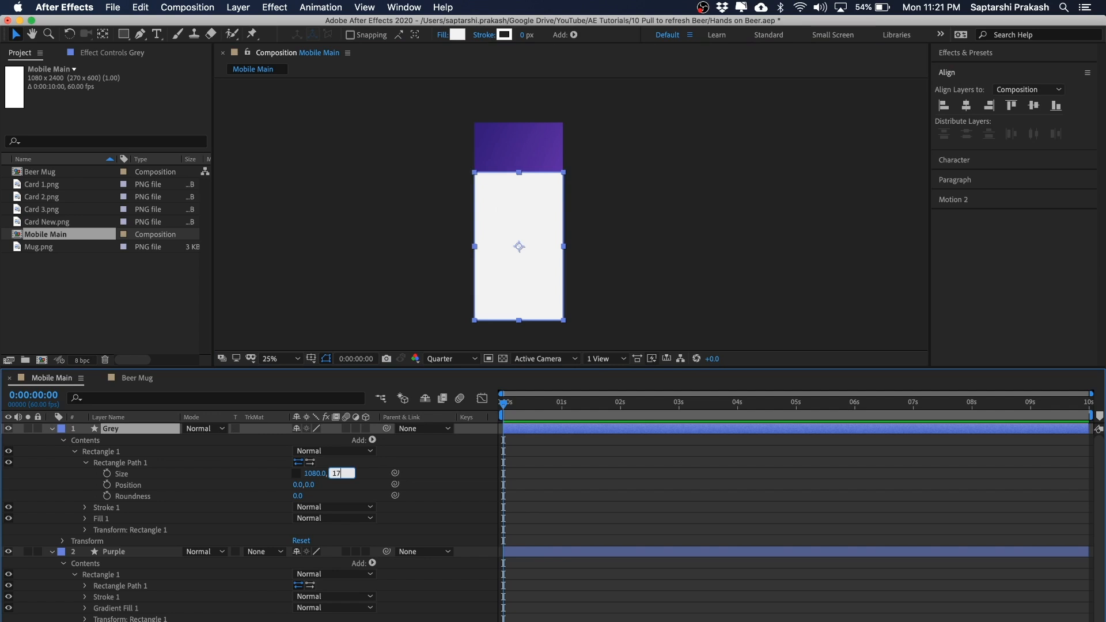
key(Return)
click(667, 244)
click(535, 242)
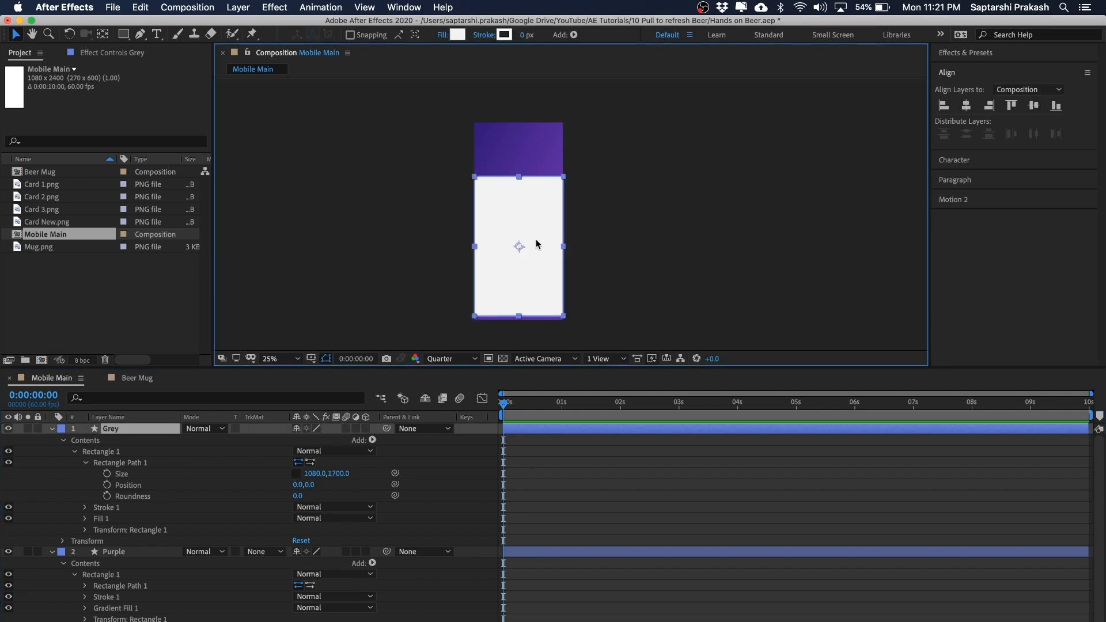
click(1056, 106)
click(753, 163)
Collapse the properties of the Grey and Purple layers and lock both layers
drag(746, 142, 715, 163)
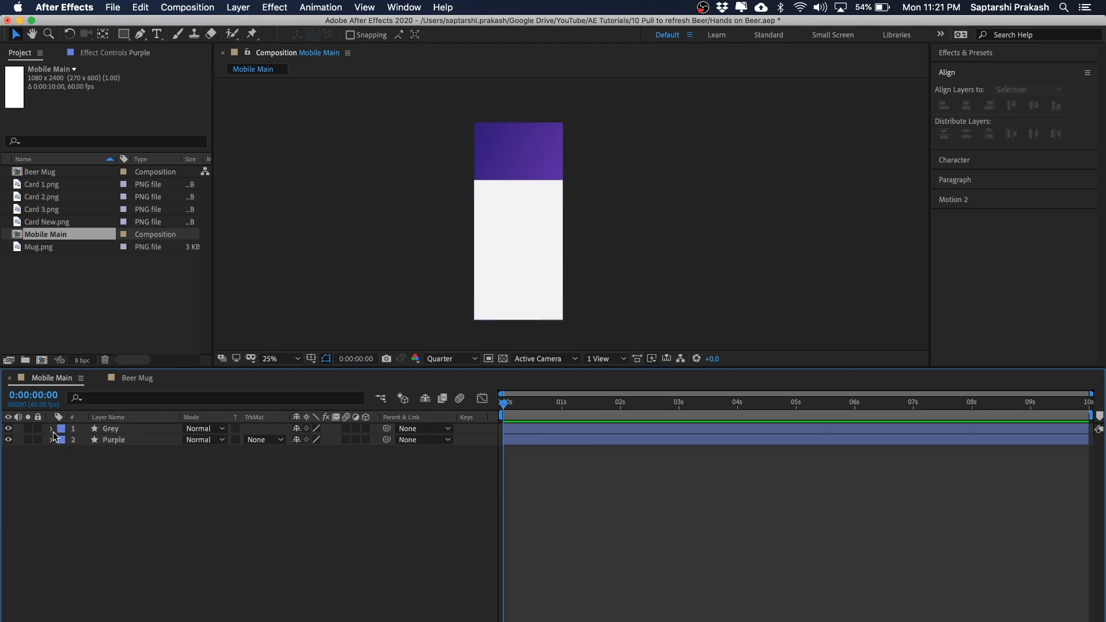
drag(37, 428, 38, 447)
click(721, 211)
key(period)
key(space)
drag(736, 175, 779, 155)
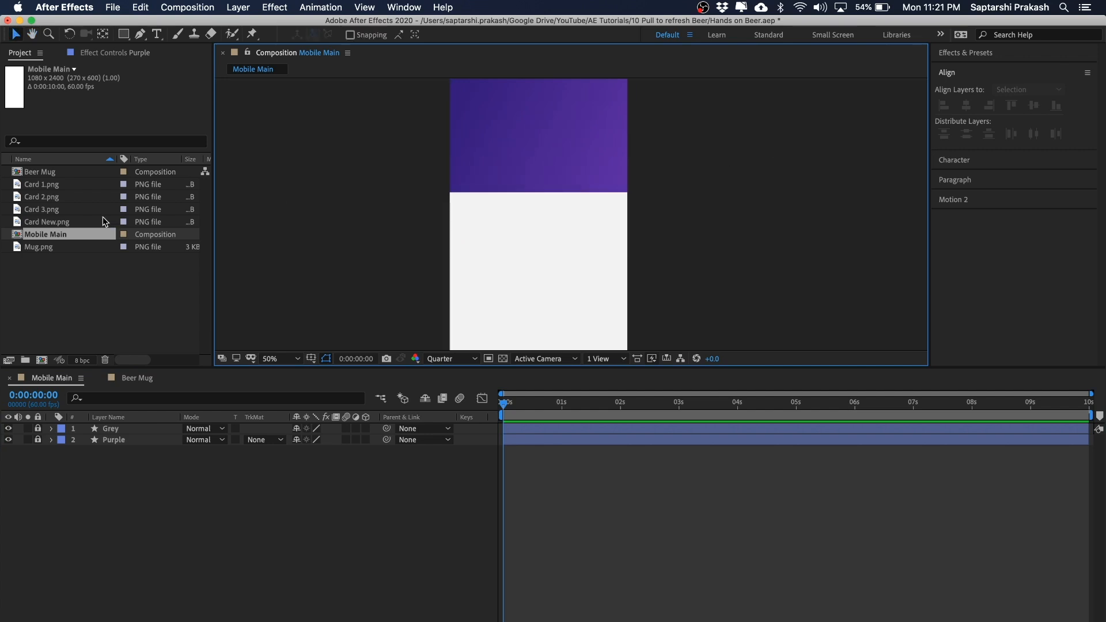
click(53, 183)
shift+click(50, 194)
shift+click(49, 208)
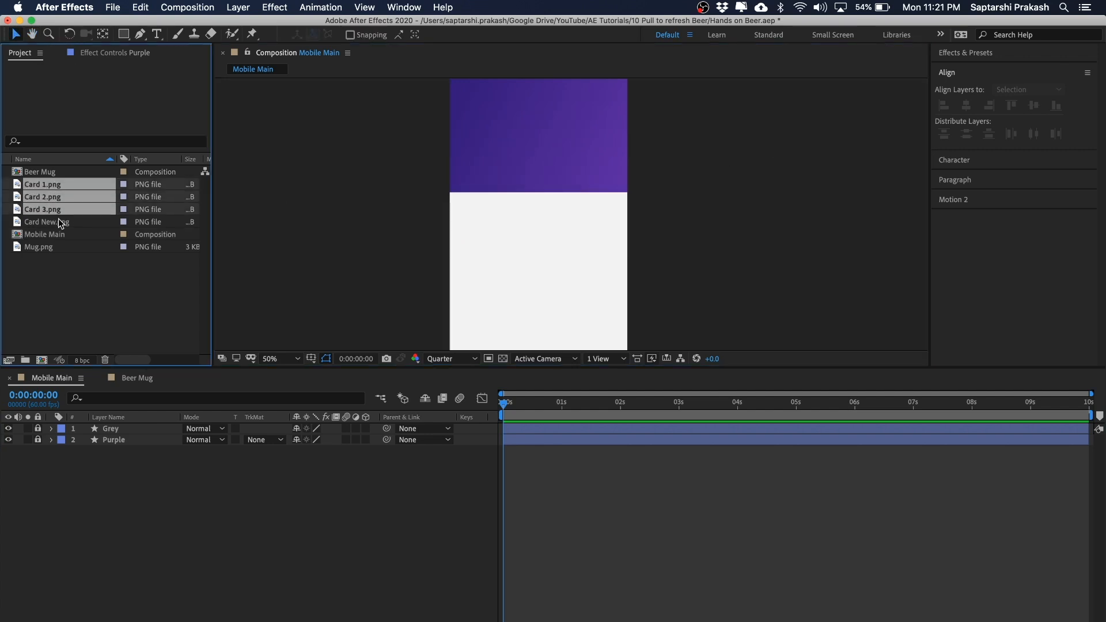
click(69, 273)
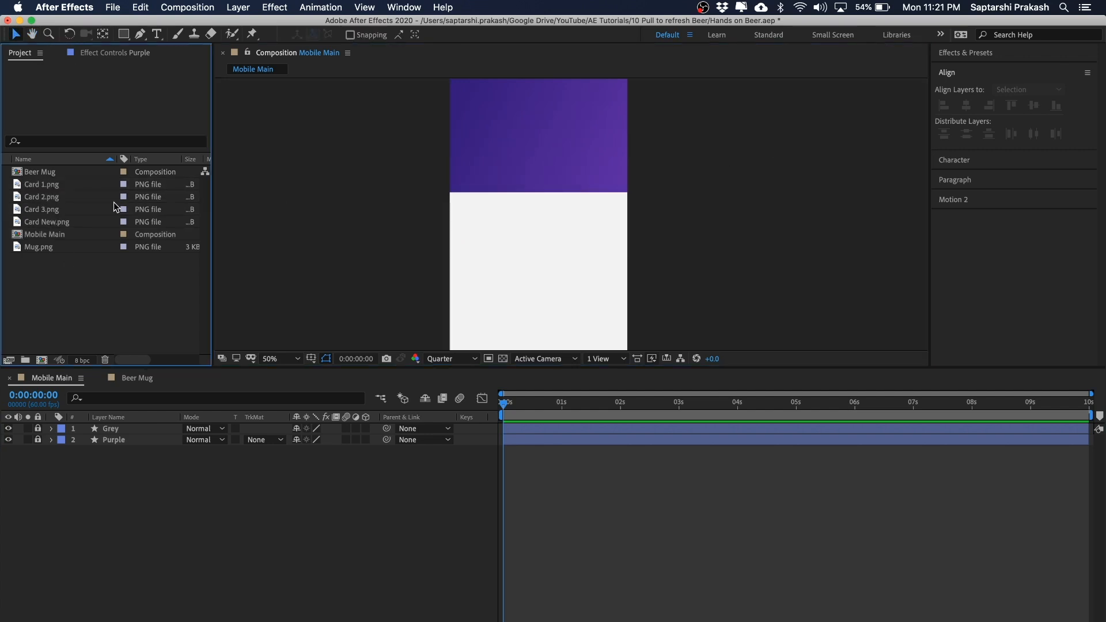
Add the Card 1.png and Card 2.png images to the Mobile Main composition above the Grey layer
click(47, 182)
click(43, 210)
click(50, 198)
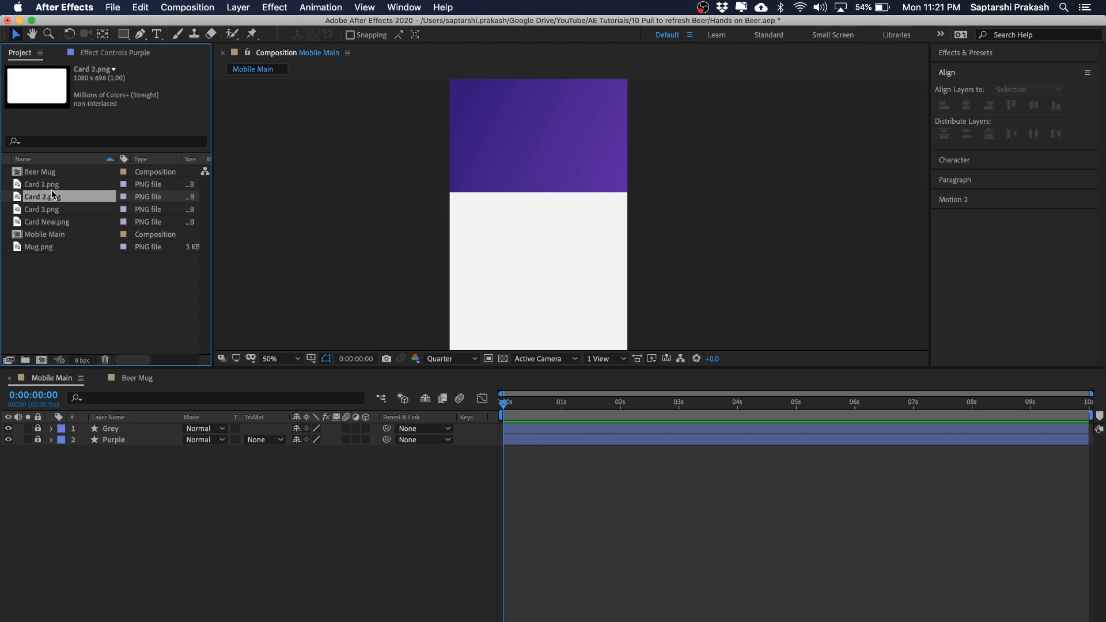
shift+click(46, 185)
drag(41, 190, 541, 217)
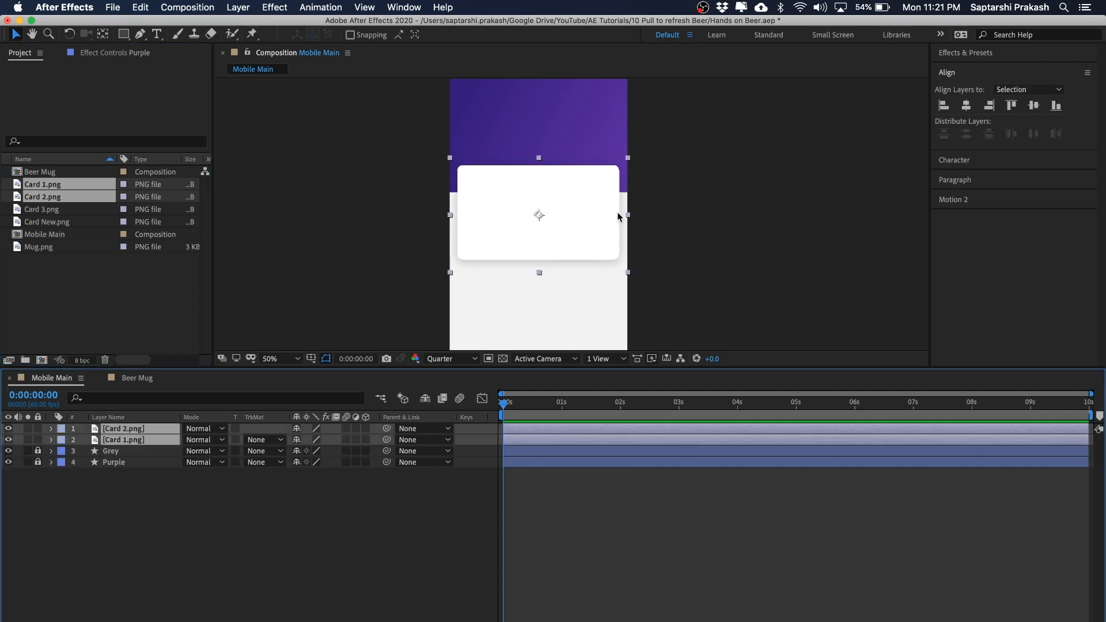
Separate the overlapping cards vertically, placing one across the header's lower edge and the other just beneath it on the grey area
click(752, 196)
key(space)
drag(759, 167, 761, 201)
click(550, 250)
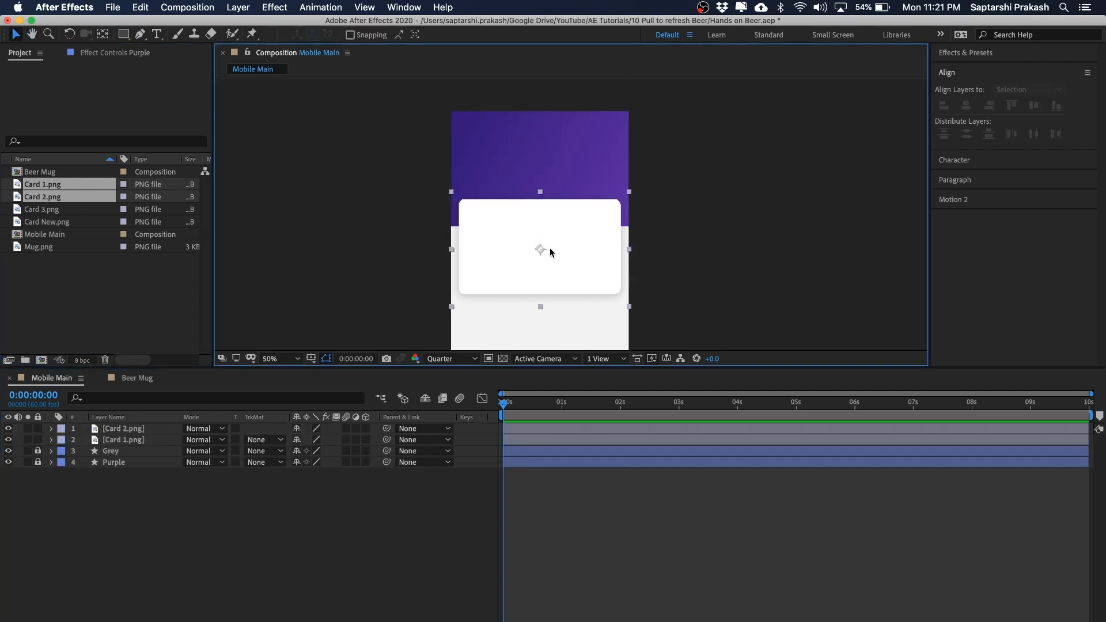
drag(563, 248, 563, 205)
drag(562, 282, 588, 319)
Move the Card 1 layer above Card 2 in the layer stack and align both cards by their horizontal centres
drag(151, 440, 147, 426)
shift+click(133, 440)
click(967, 105)
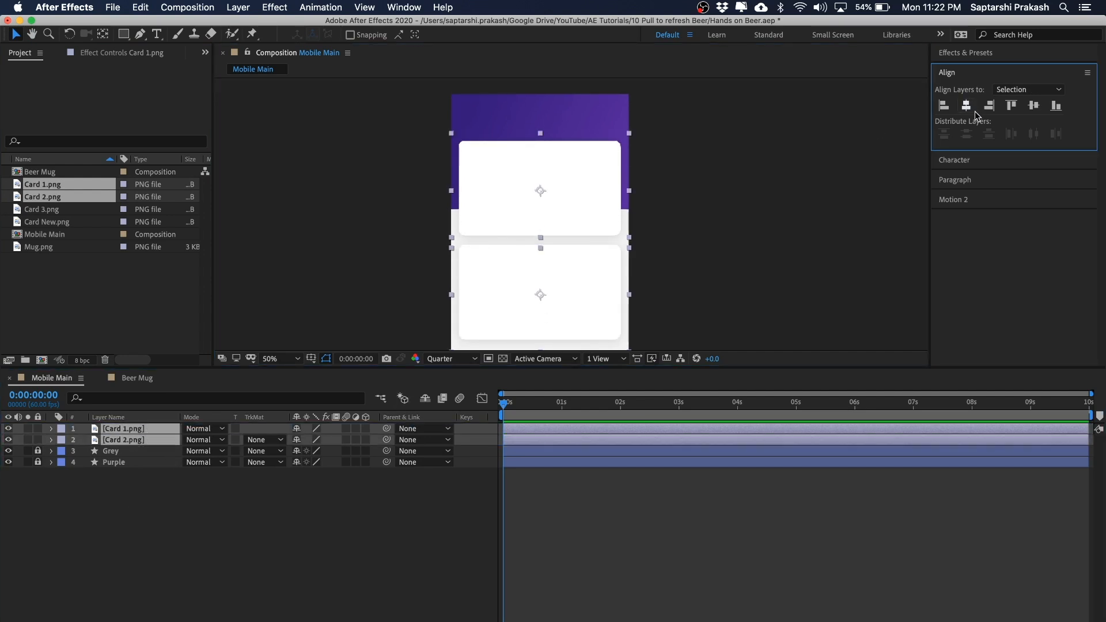
Nudge both cards slightly downward together, keeping the spacing between them
click(780, 255)
click(588, 222)
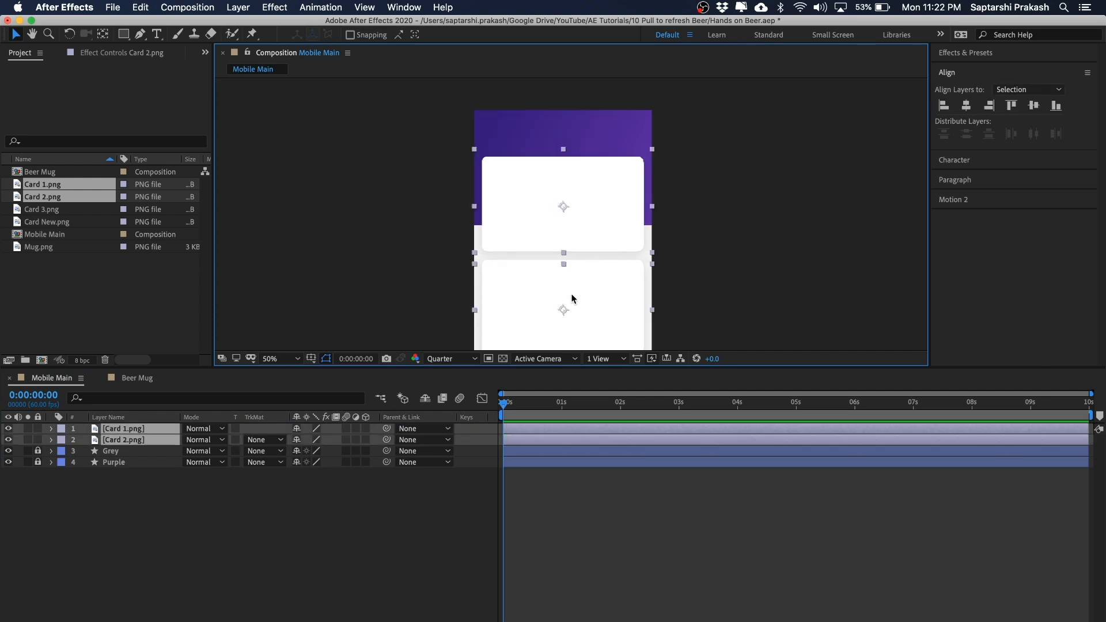
key(shift+Down)
key(shift+Down)
key(shift+Up)
Deselect the cards and activate the Type tool with the purple header in view
click(827, 94)
drag(827, 99, 826, 151)
key(period)
key(comma)
drag(695, 113, 654, 116)
key(super+t)
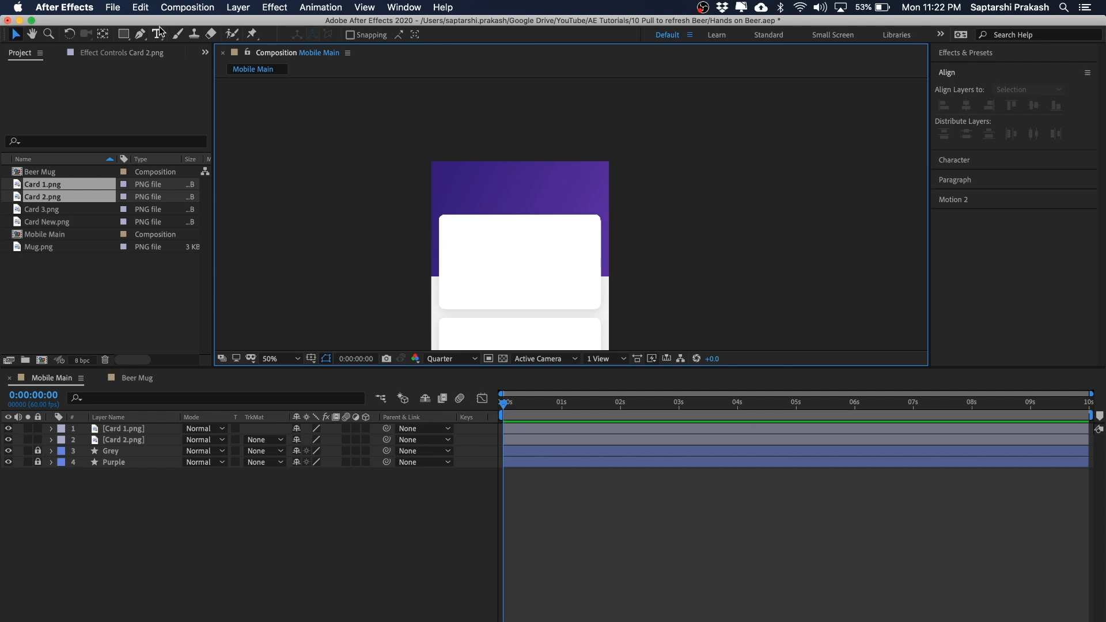
Add a text layer reading "Spiritz" in the purple header above the cards
click(515, 194)
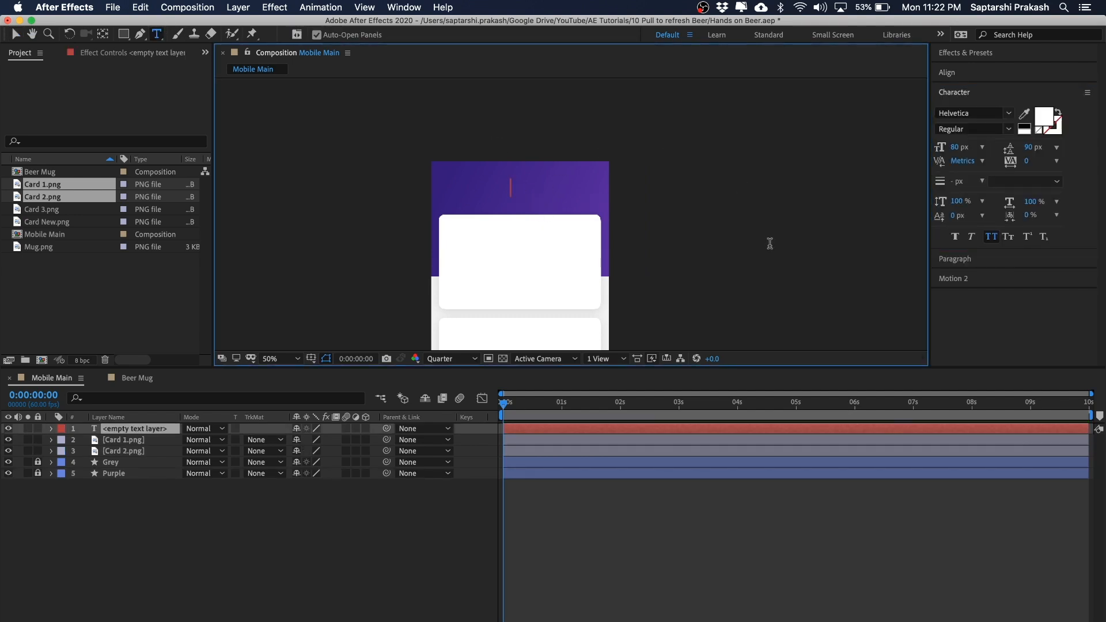
text(Spiti)
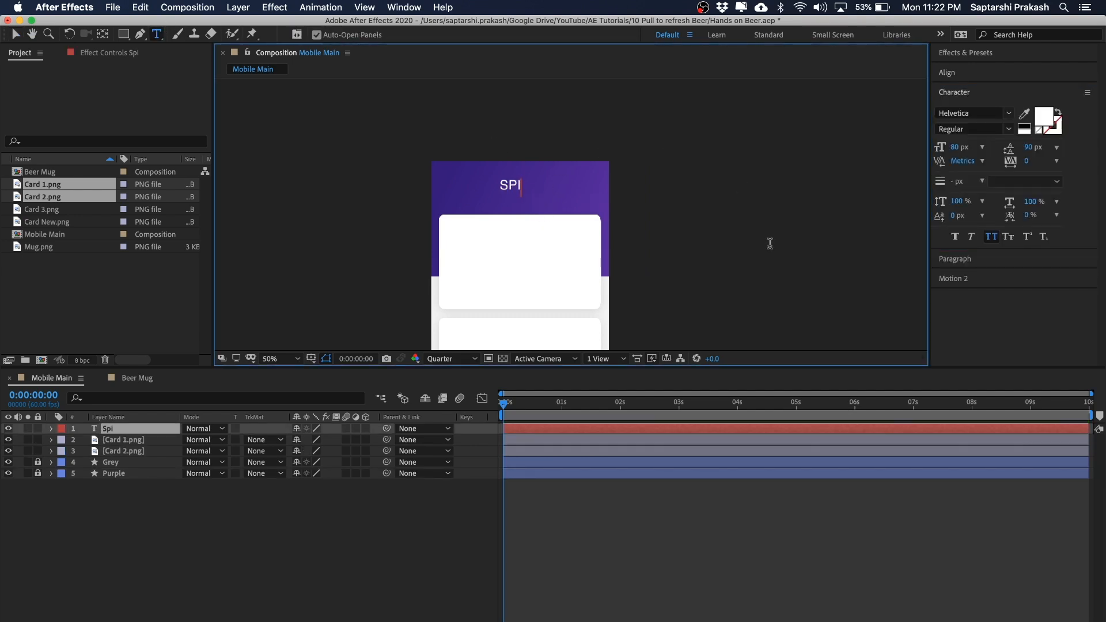
text(ts)
key(BackSpace)
key(BackSpace)
key(BackSpace)
key(BackSpace)
text(ritz)
click(17, 34)
click(696, 234)
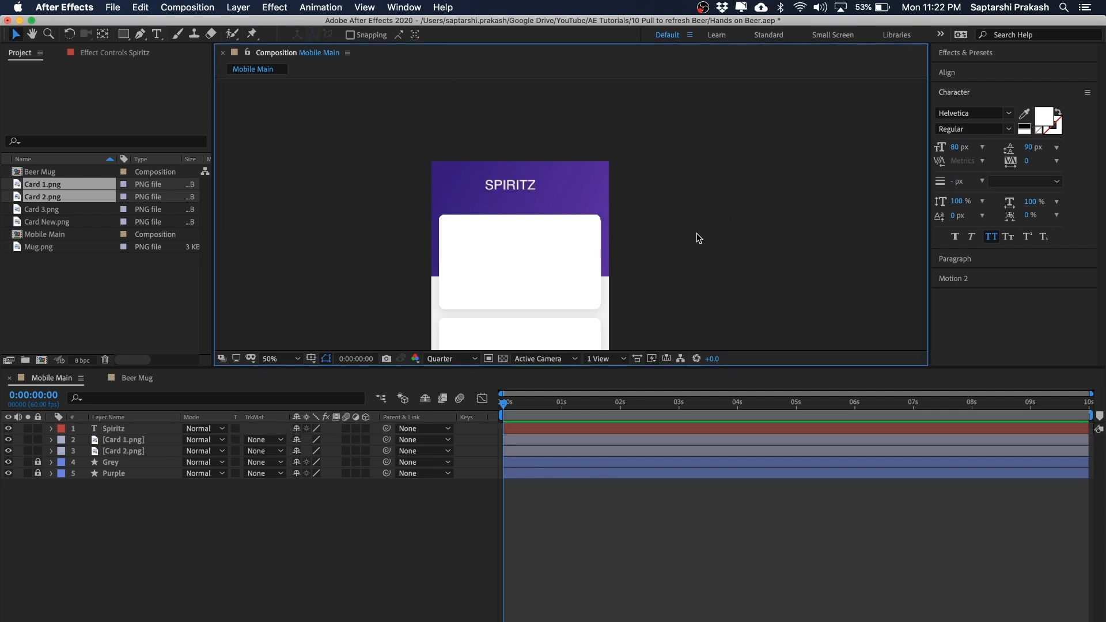
Move the Spiritz title slightly lower in the header and set its font to AmsiProCond-Ultra
key(period)
drag(777, 154, 803, 178)
click(487, 180)
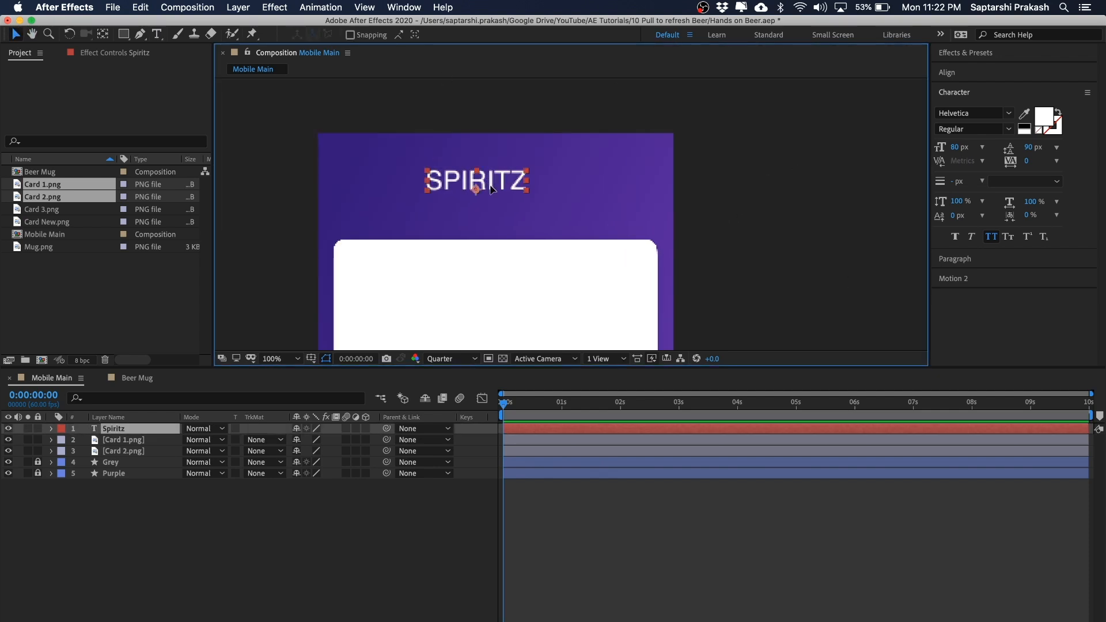
drag(490, 187, 518, 203)
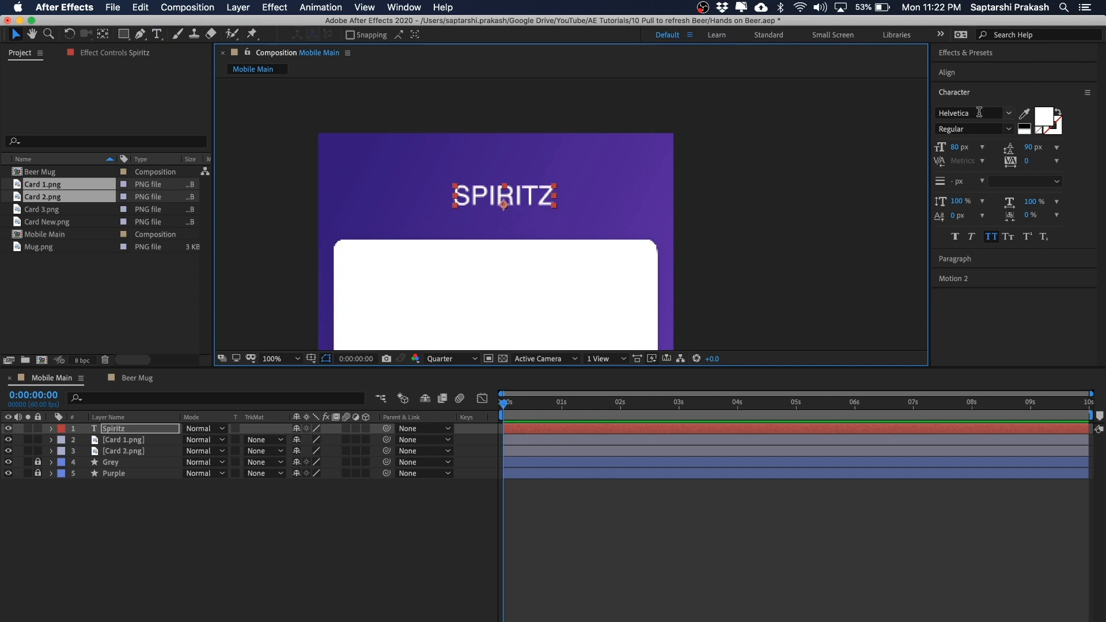
click(978, 112)
text(amsi)
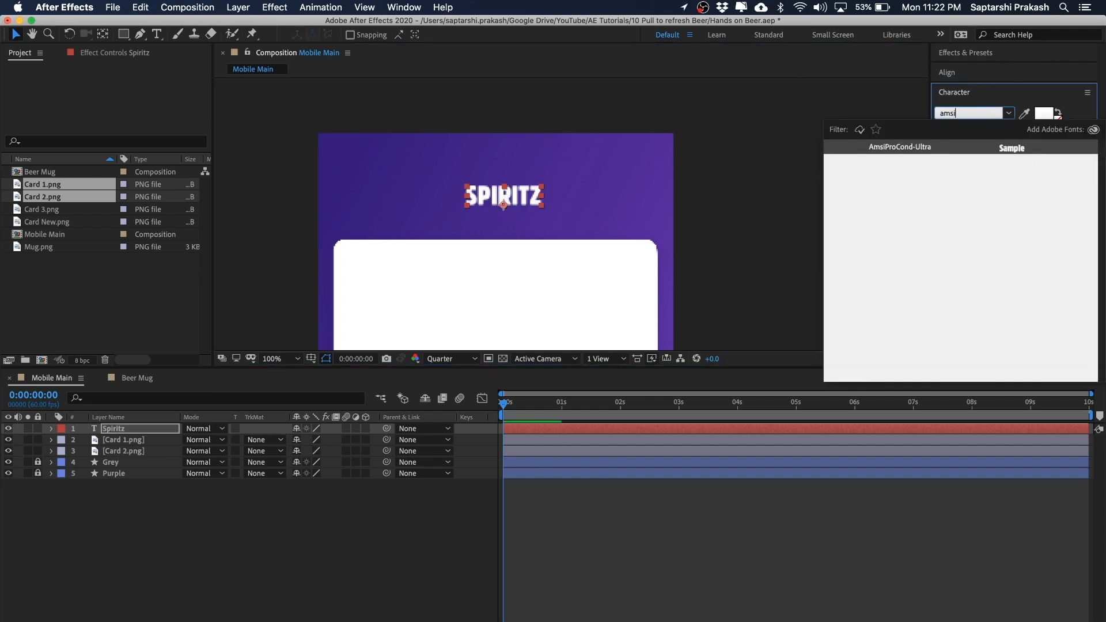
key(Return)
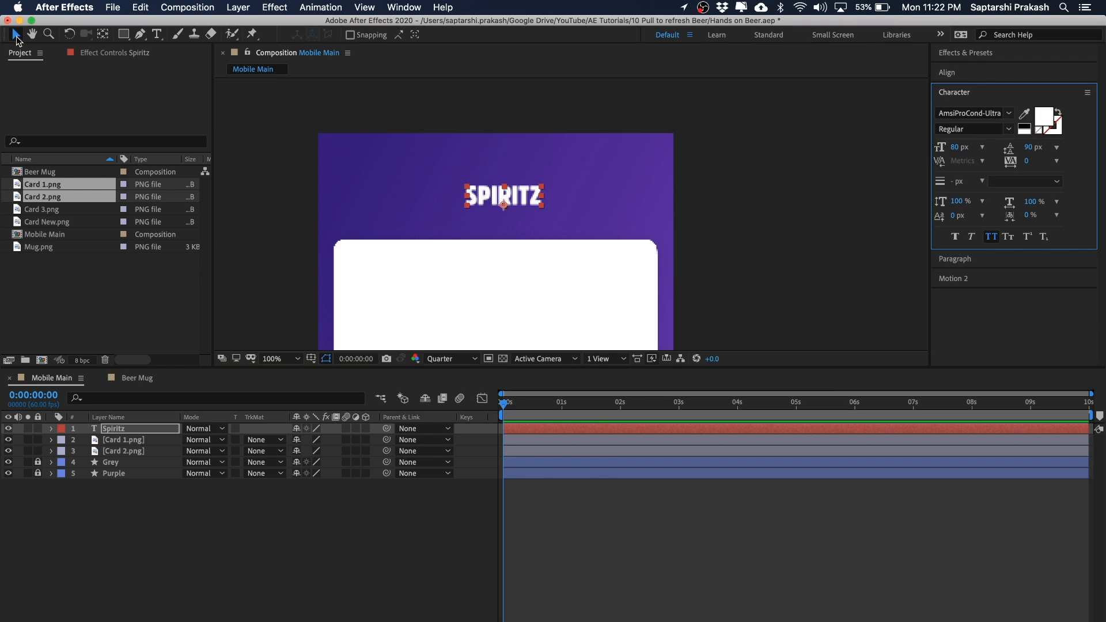
Center the Spiritz title horizontally in the composition
click(744, 152)
click(518, 199)
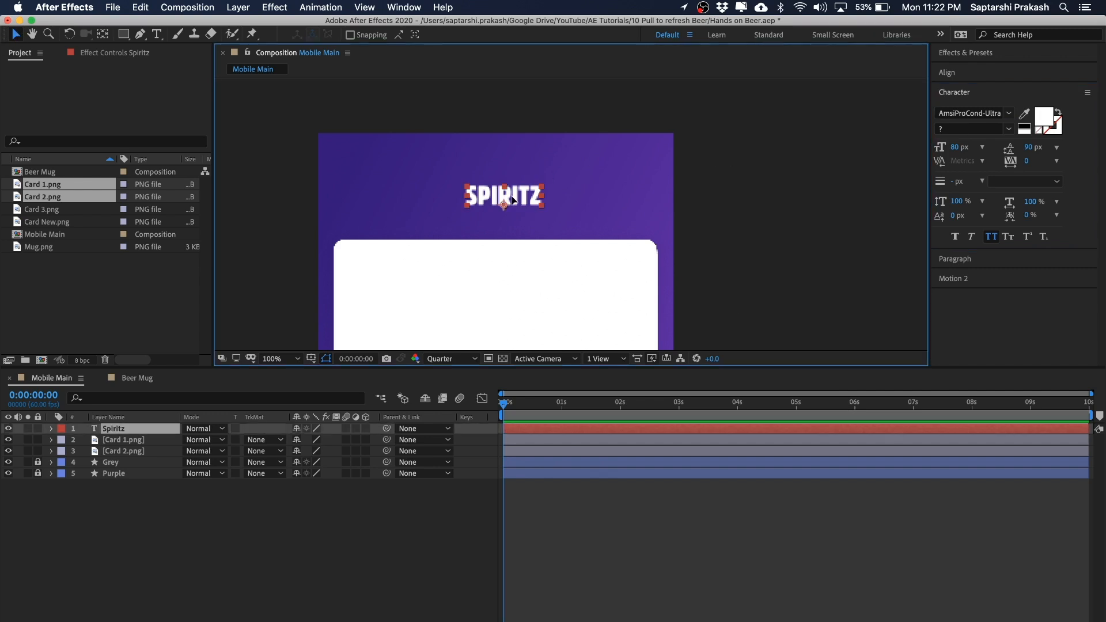
click(969, 79)
click(969, 107)
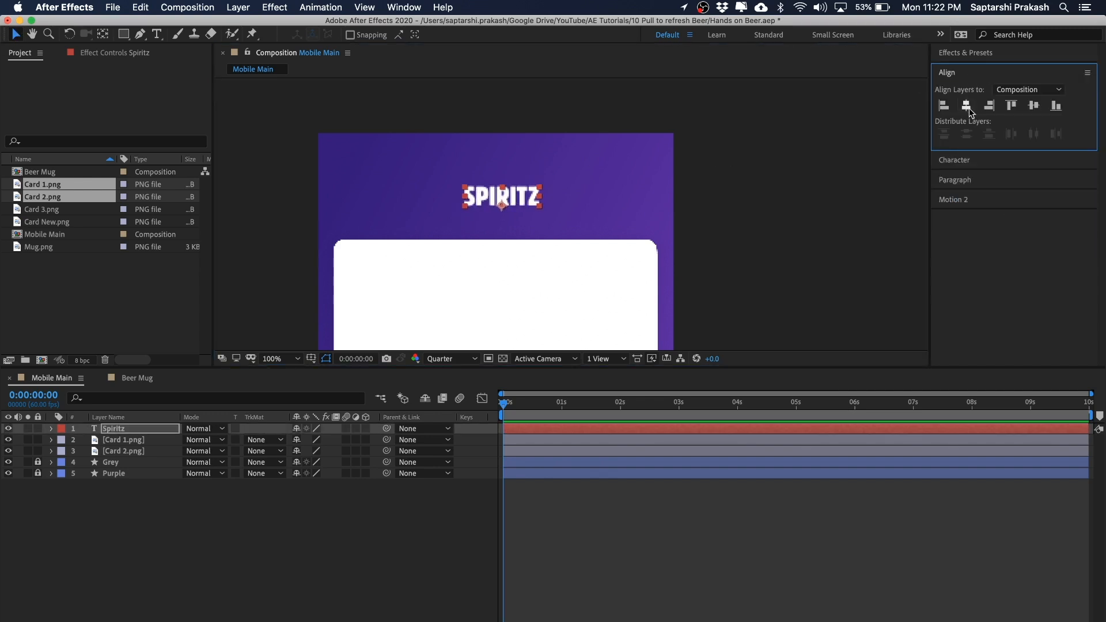
Examine the title's placement in the purple header relative to the cards, both close up and from farther away
click(770, 175)
key(comma)
drag(768, 178, 799, 115)
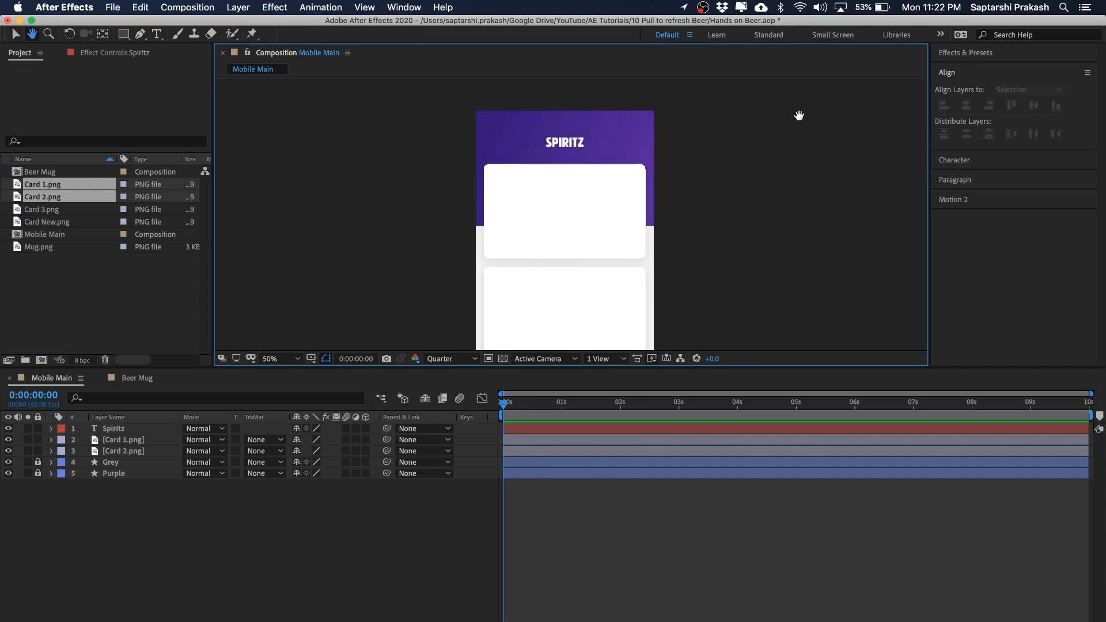
key(period)
key(v)
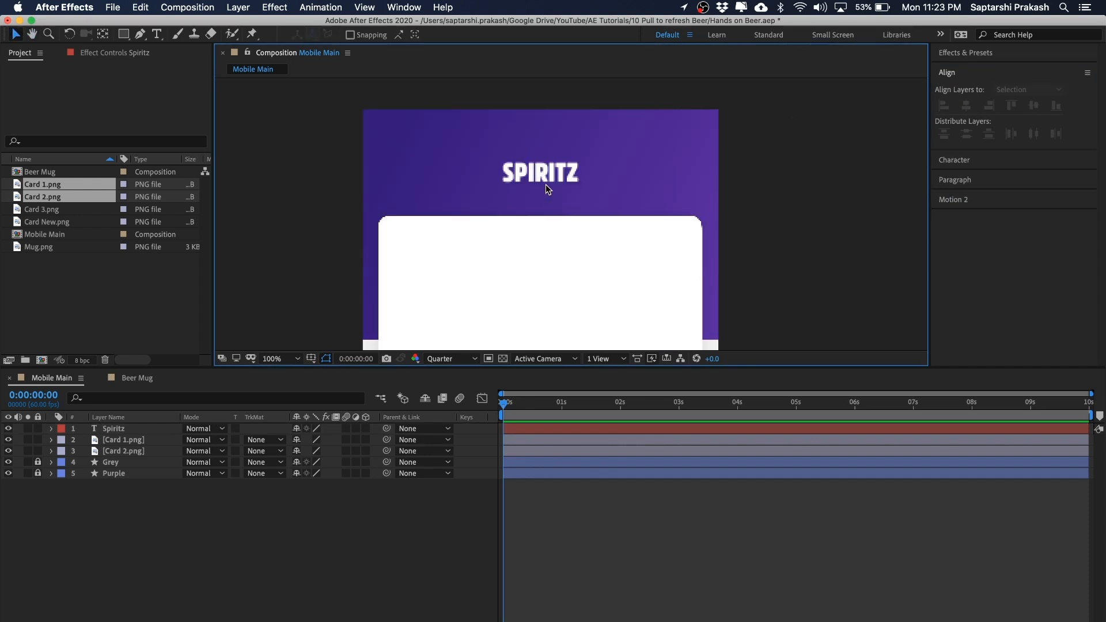
scroll(770, 159, down, 1)
key(space)
scroll(773, 159, up, 1)
scroll(773, 159, down, 1)
drag(772, 151, 785, 106)
scroll(716, 163, up, 1)
scroll(791, 148, down, 1)
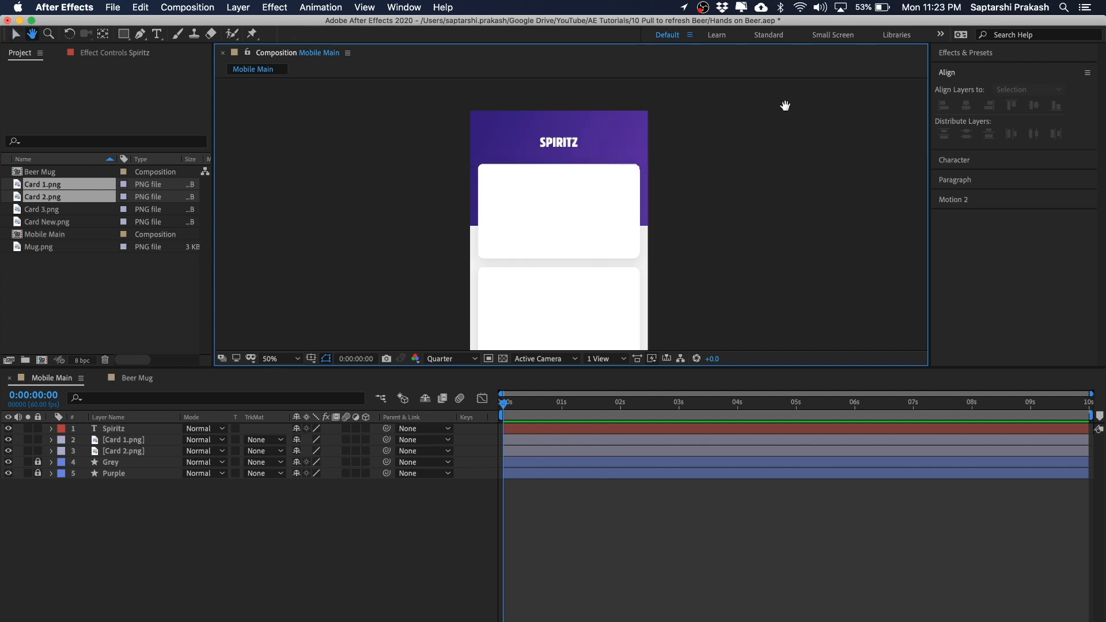
Nudge both white cards up together toward the title, to about Y 1216 for Card 1 and Y 588 for Card 2
click(617, 203)
shift+click(607, 315)
key(Up)
key(Up)
key(Up)
key(Up)
key(Up)
key(Up)
key(Up)
key(Up)
key(Up)
key(Up)
key(Up)
key(Up)
key(Up)
key(Up)
key(Up)
key(Up)
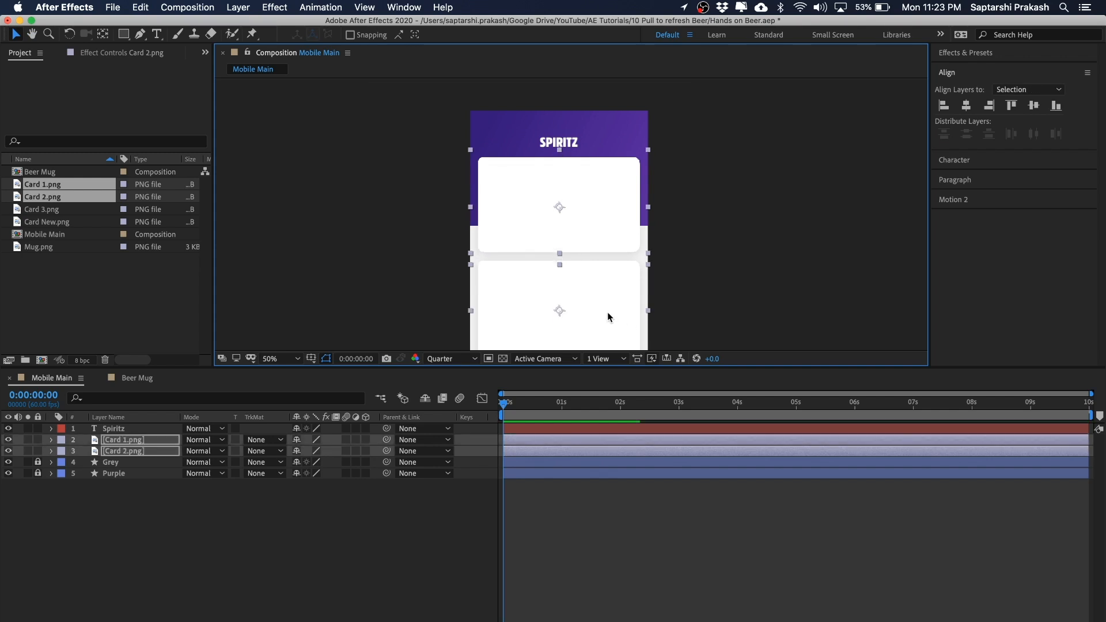
key(Up)
key(Up)
key(Up)
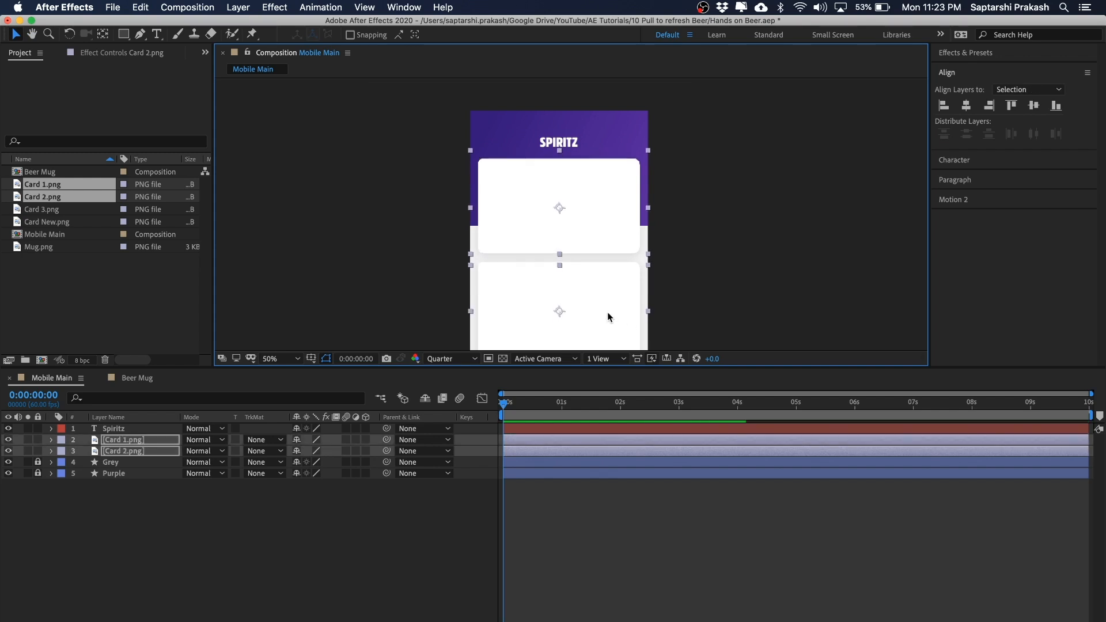
Review the overall mobile layout with its title, header and two cards
click(706, 196)
key(space)
drag(739, 160, 740, 154)
key(comma)
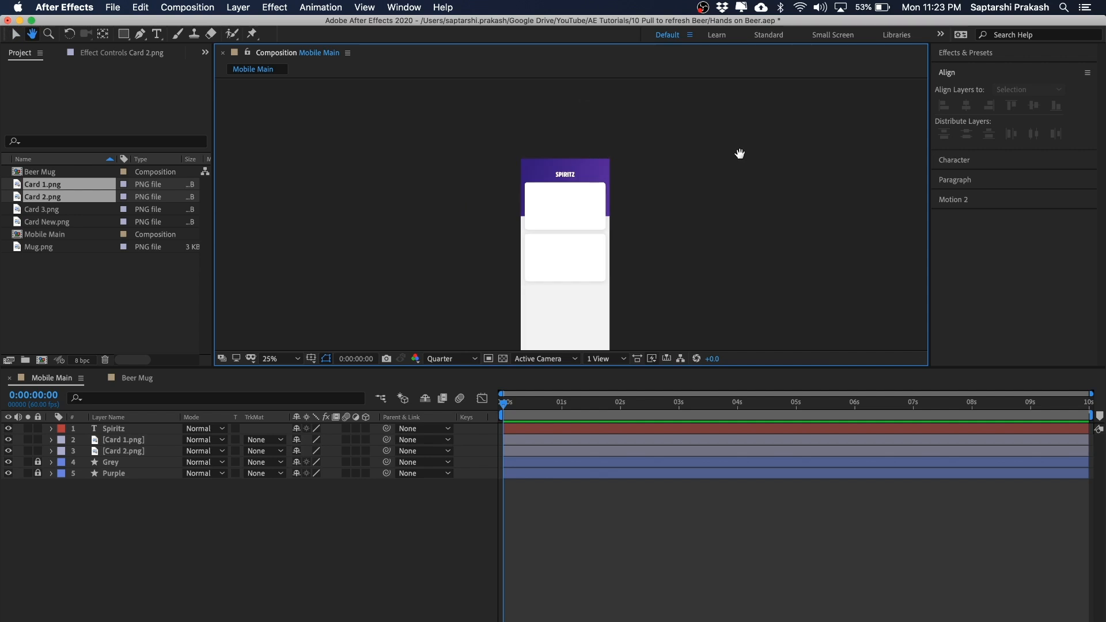
click(593, 586)
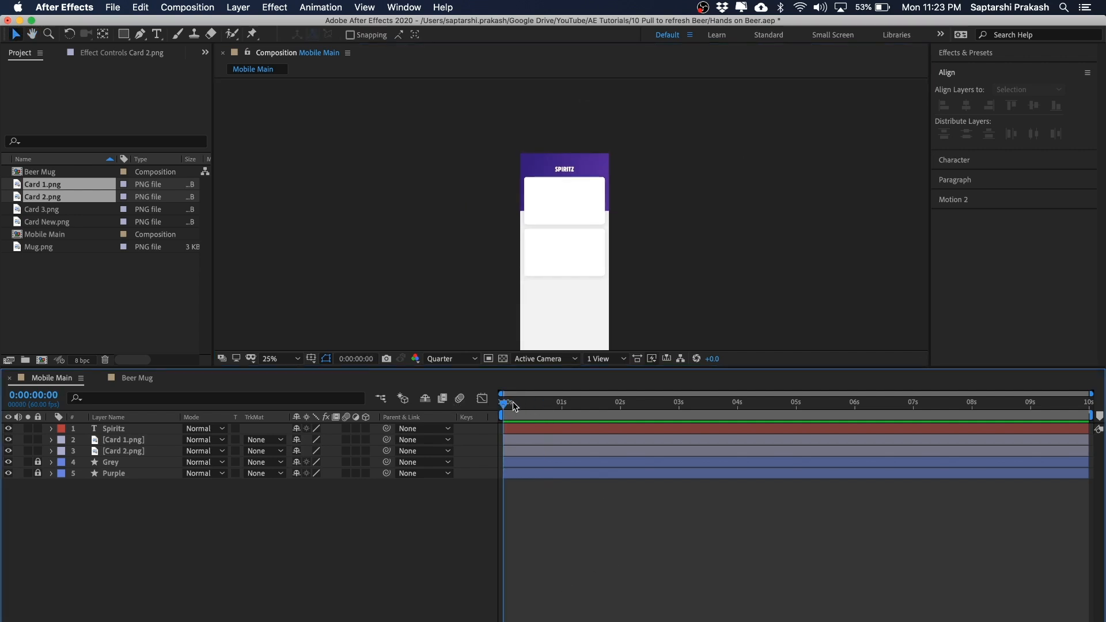
click(582, 238)
key(period)
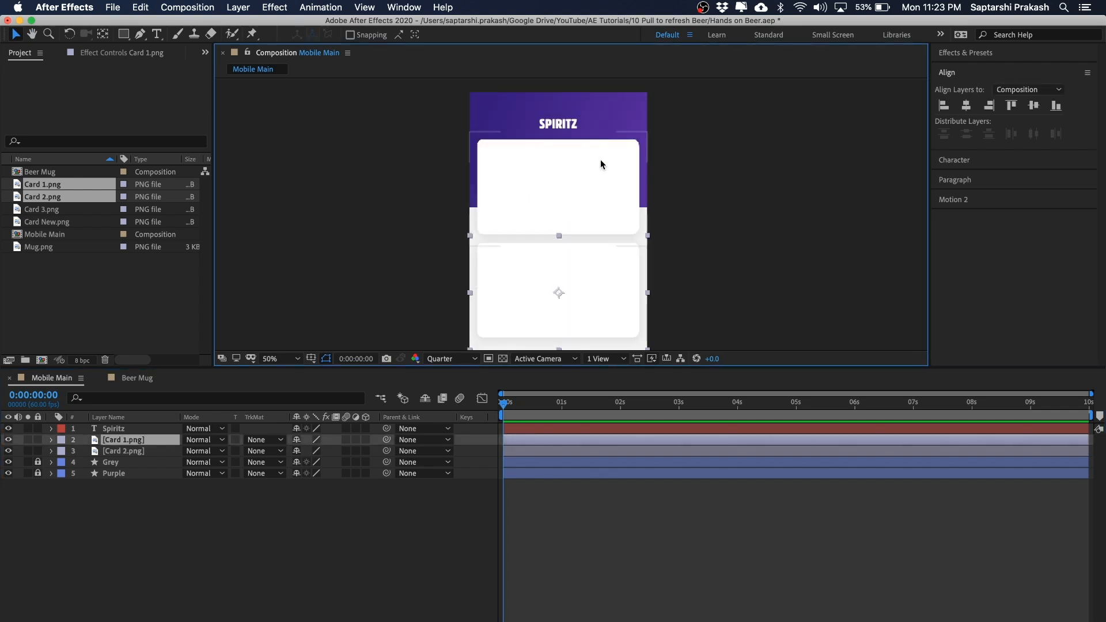
click(798, 249)
key(space)
click(555, 168)
click(560, 248)
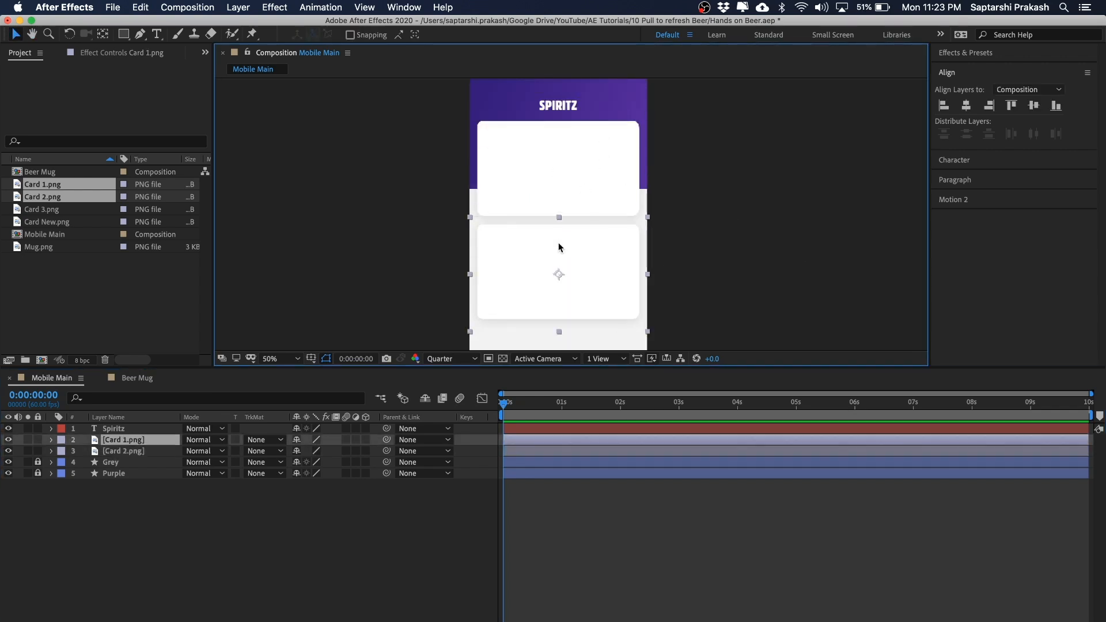
click(776, 178)
click(580, 249)
click(692, 215)
Set starting Position keyframes at 0:00:00:00 on both the Card 1.png and Card 2.png layers
click(527, 267)
shift+click(540, 161)
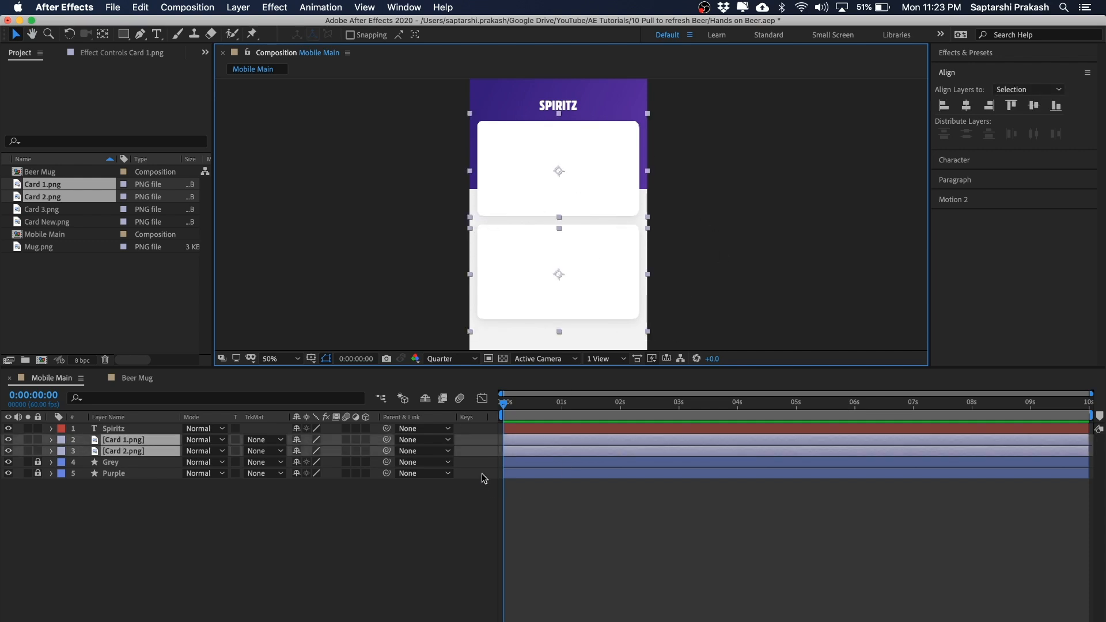
key(p)
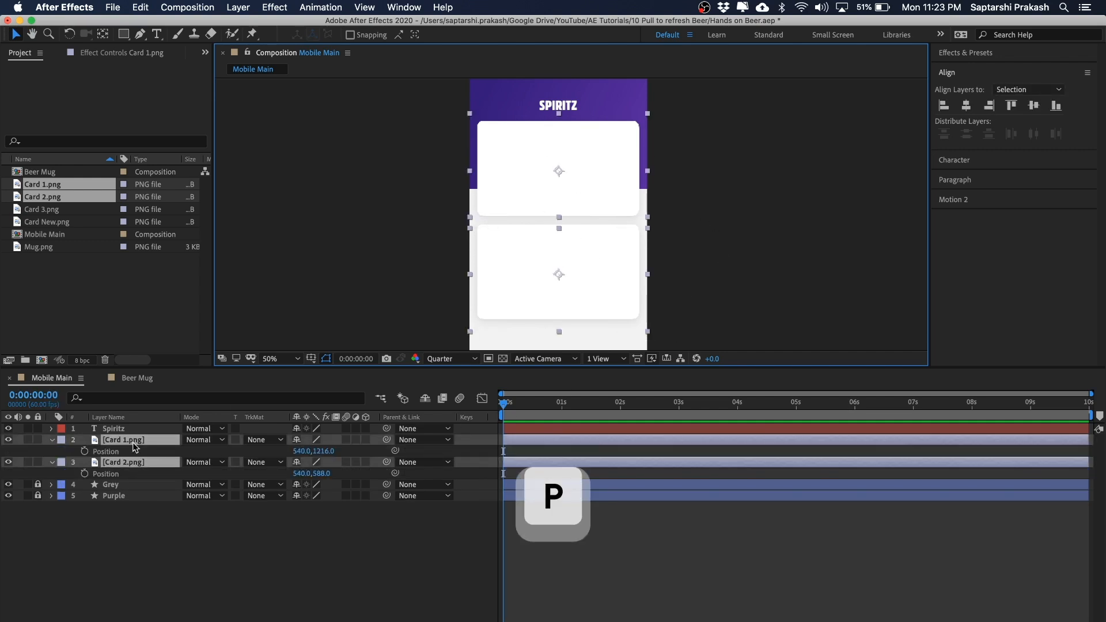
click(85, 451)
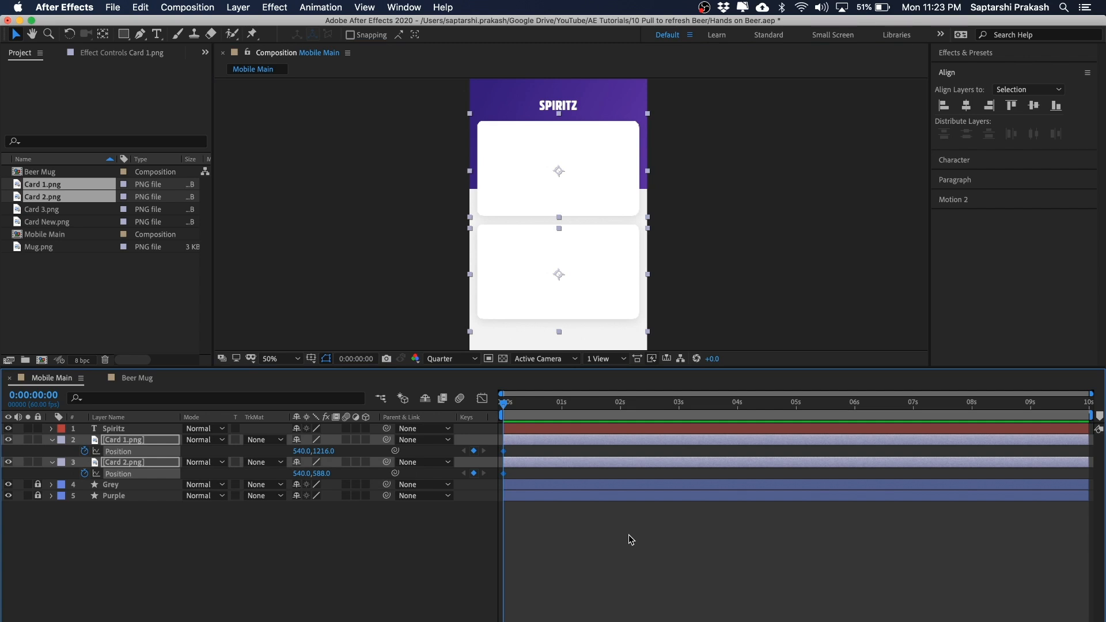
Move the playhead to 0:00:00:50 and add Position keyframes there for both card layers
key(super+shift+Right)
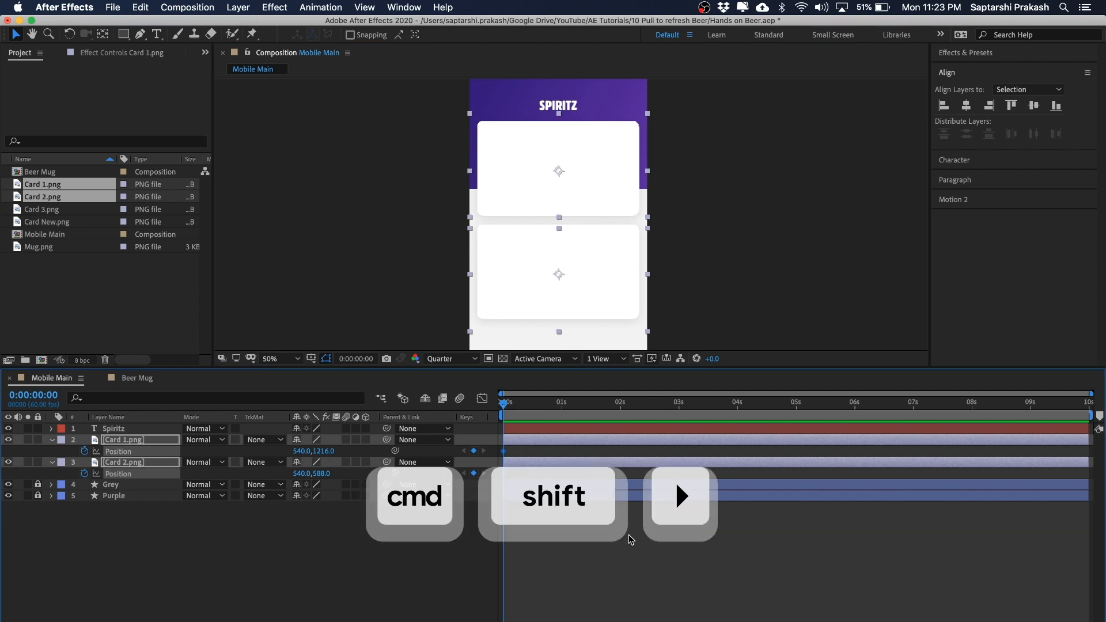
key(space)
key(super+shift+Right)
click(474, 451)
click(473, 473)
Move both cards straight down together at 0:00:00:50, to Y 1536 for Card 1 and Y 908 for Card 2
drag(766, 259, 743, 236)
scroll(756, 247, down, 2)
click(665, 194)
click(565, 236)
shift+click(568, 185)
drag(568, 186, 569, 190)
key(shift+Down)
key(shift+Down)
key(shift+Down)
key(shift+Down)
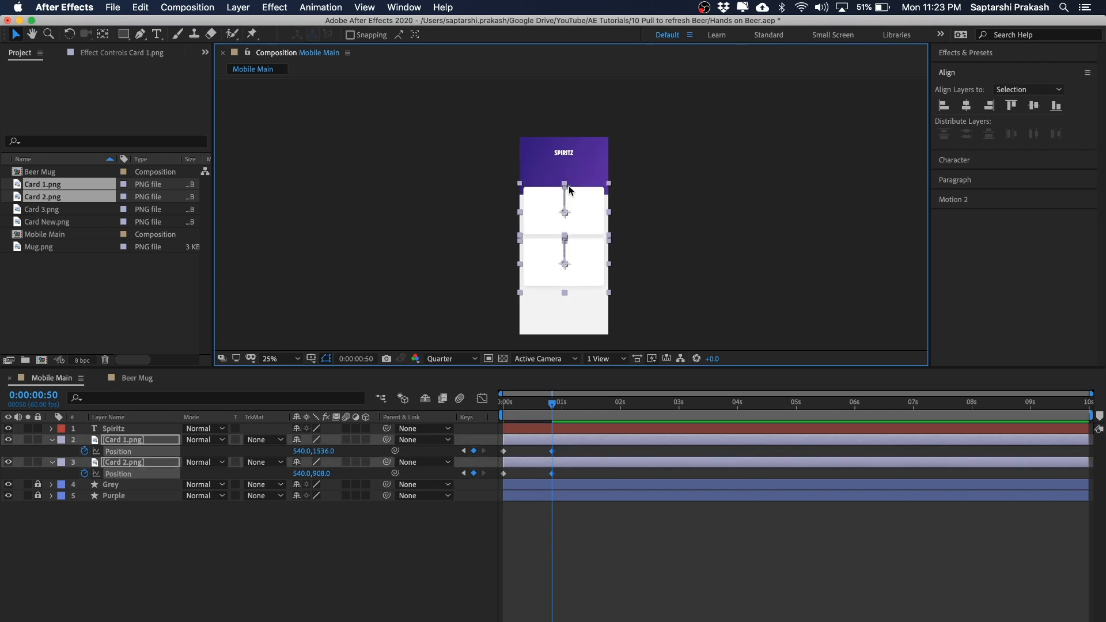
Scrub the timeline to check the downward motion of the two cards
scroll(569, 188, up, 2)
drag(728, 129, 726, 202)
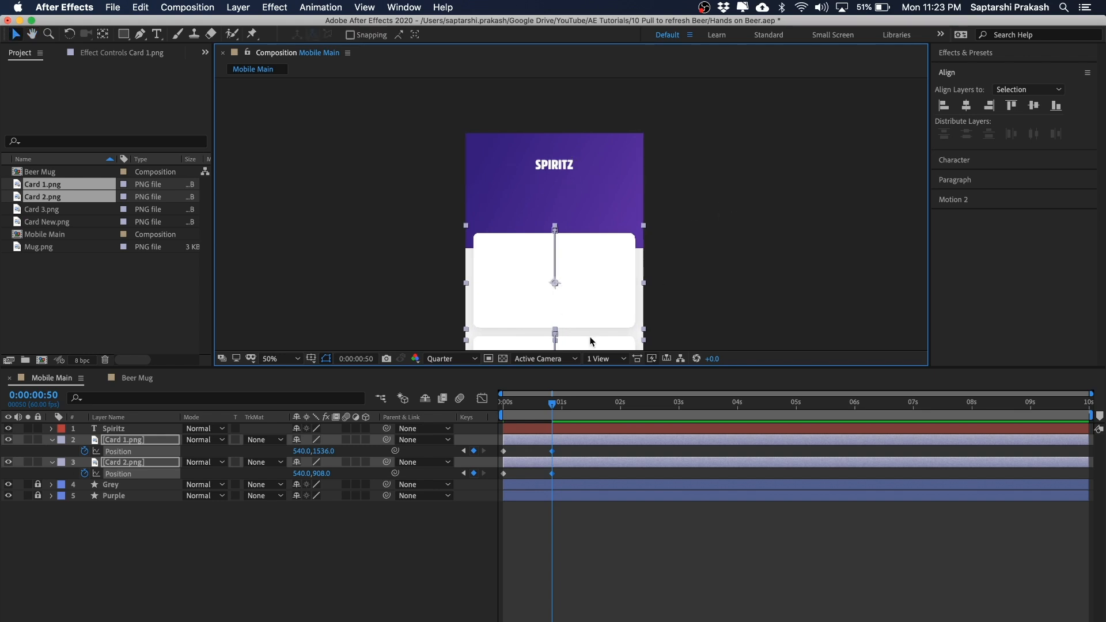
mouse_move(551, 403)
mouse_down()
mouse_move(499, 406)
mouse_move(552, 414)
mouse_up()
click(780, 231)
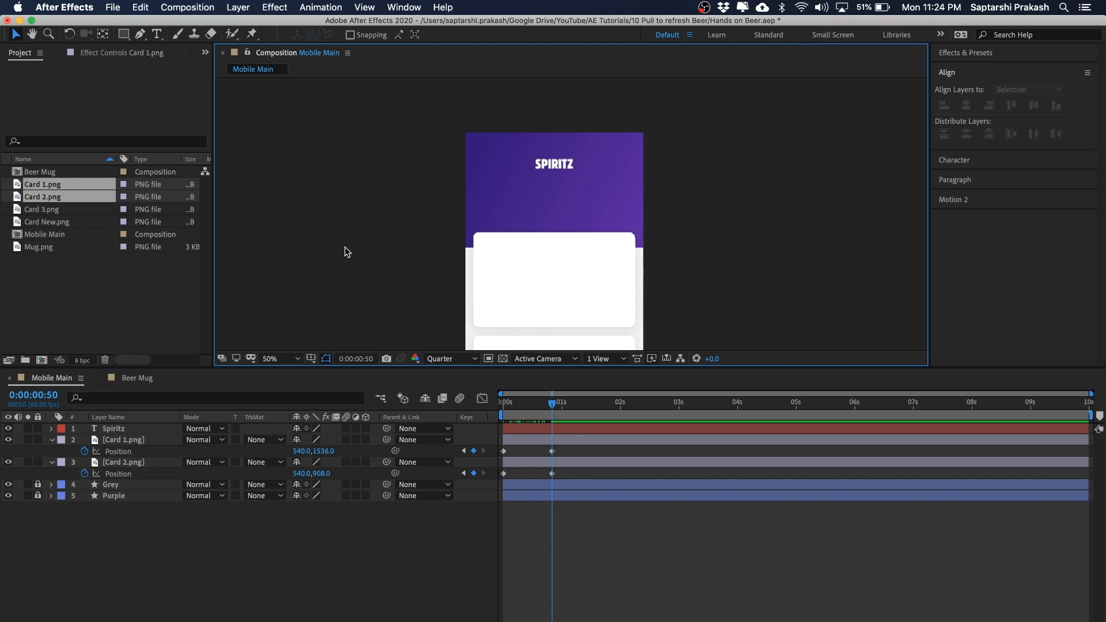
Add the Beer Mug composition as a layer above Card 1.png and place it between the title and the cards
click(78, 299)
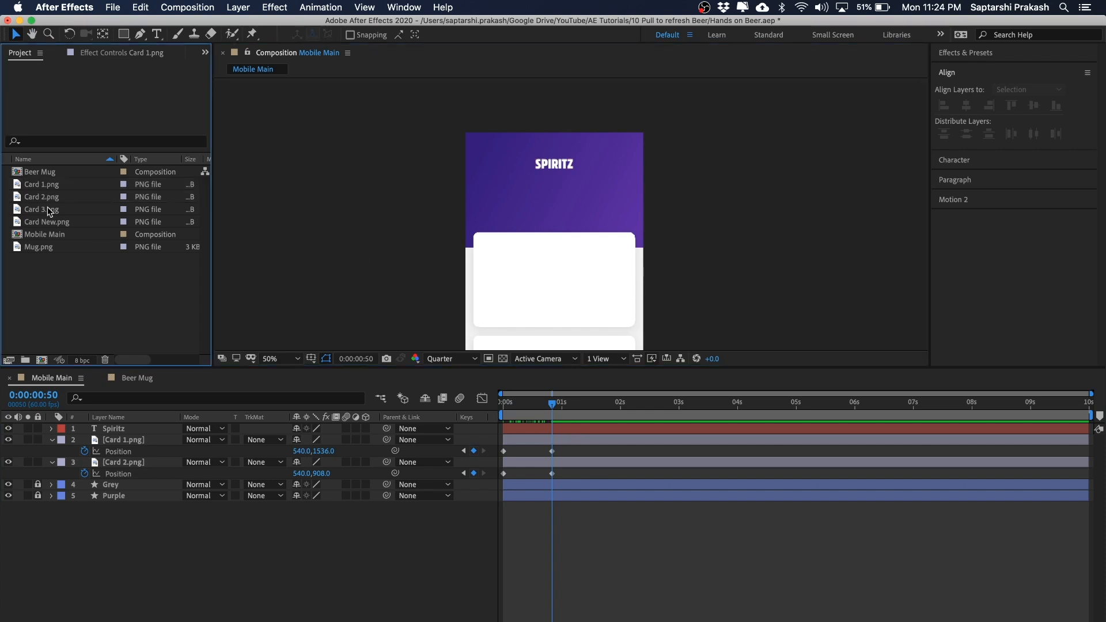
click(50, 171)
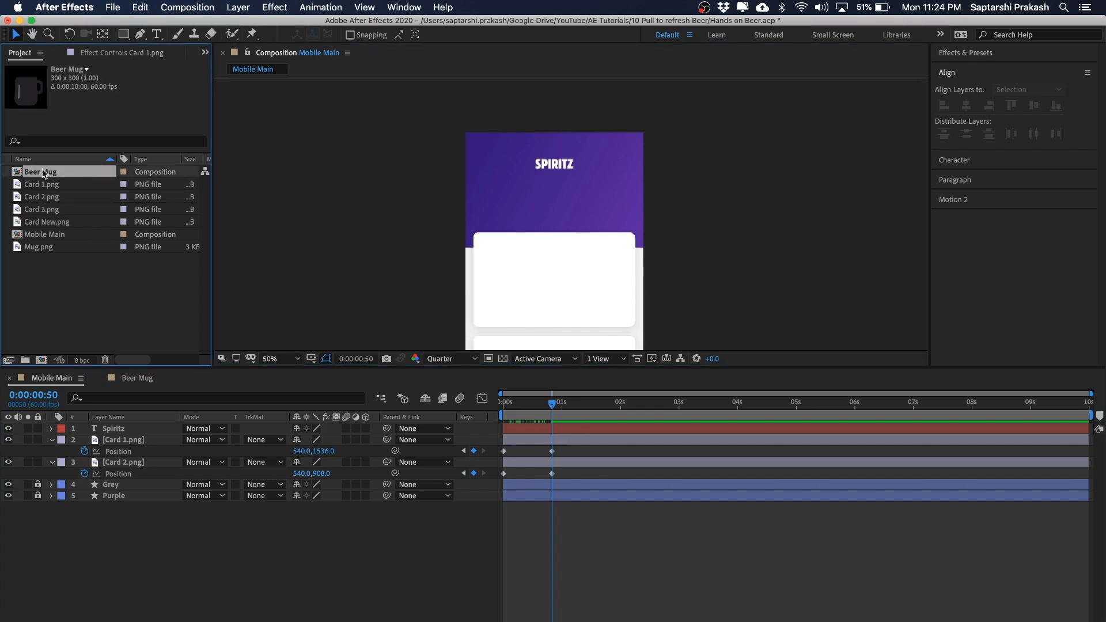
drag(37, 174, 144, 445)
drag(553, 323, 553, 204)
click(597, 193)
click(569, 196)
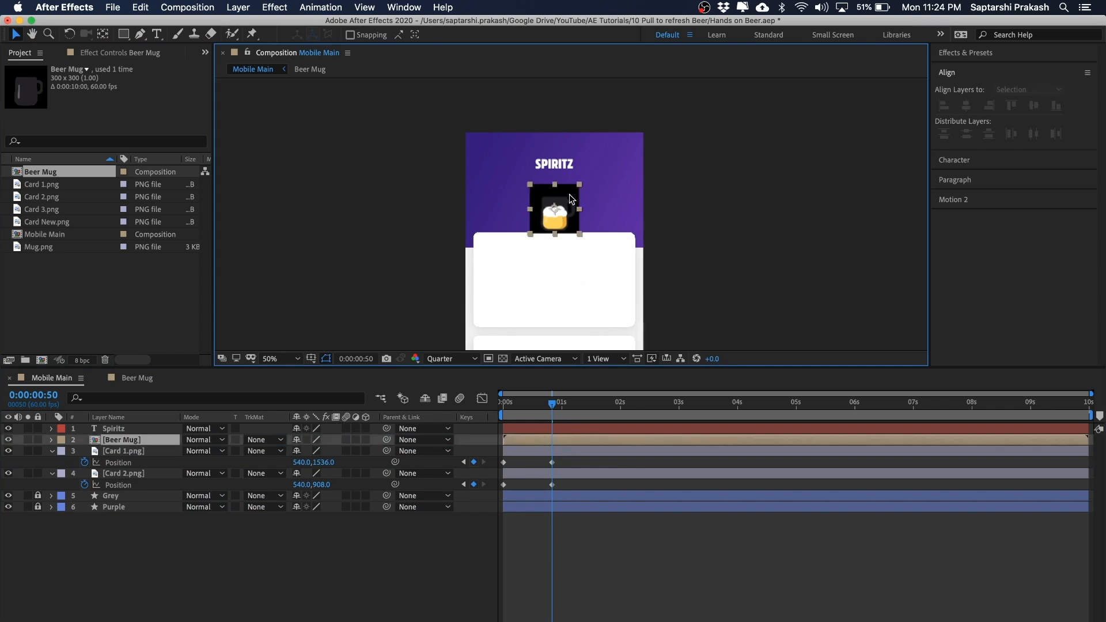
Open the Beer Mug composition, hide its black background Shape Layer 1, and return to Mobile Main
double_click(118, 442)
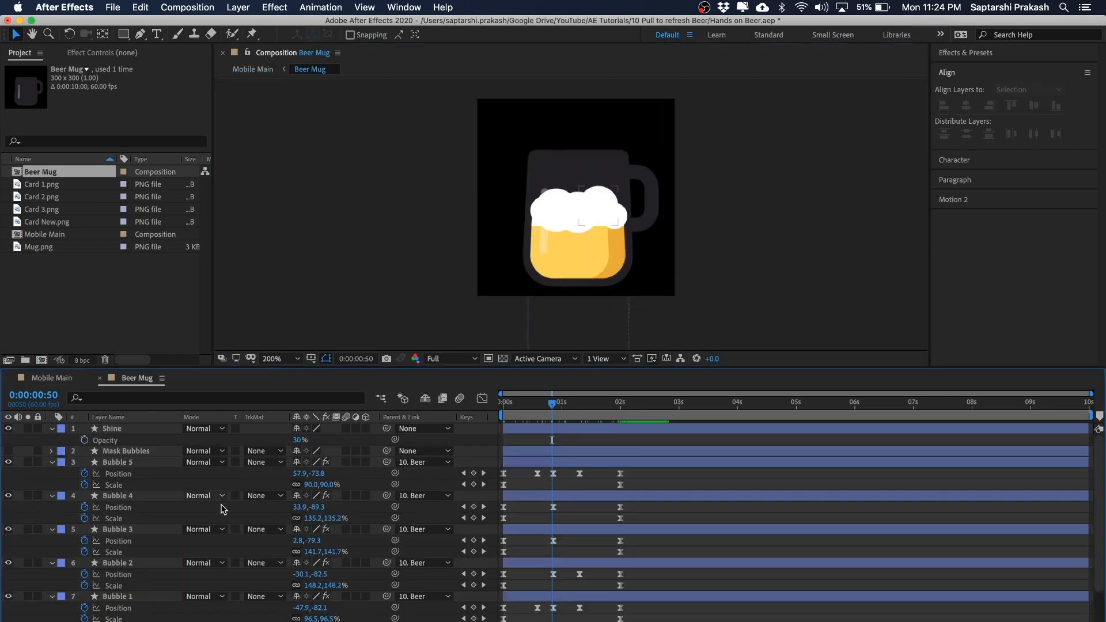
key(u)
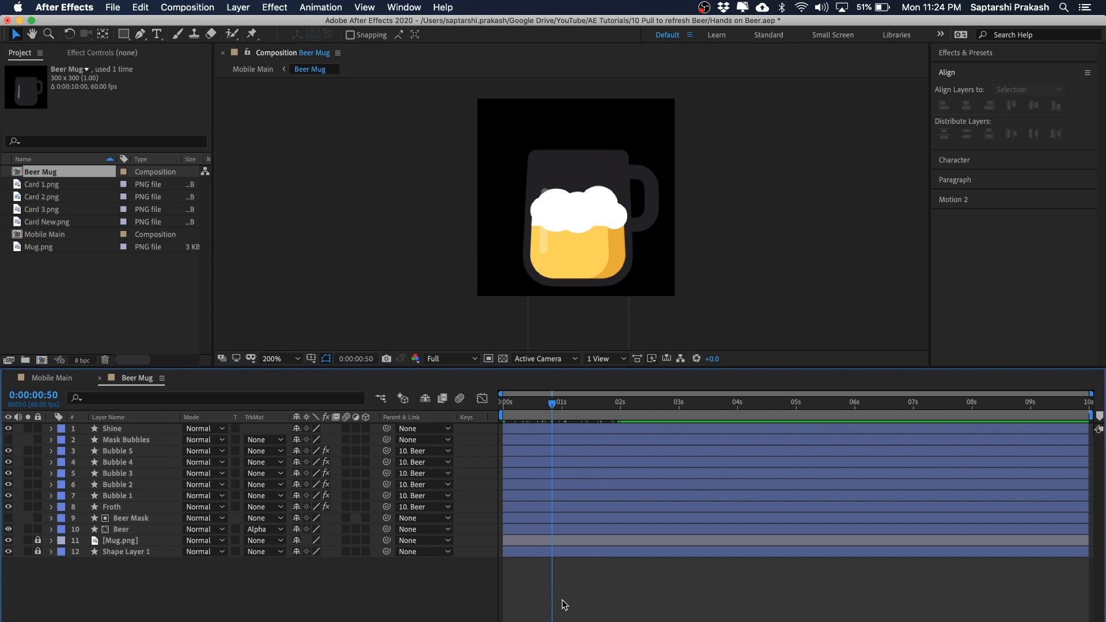
click(8, 552)
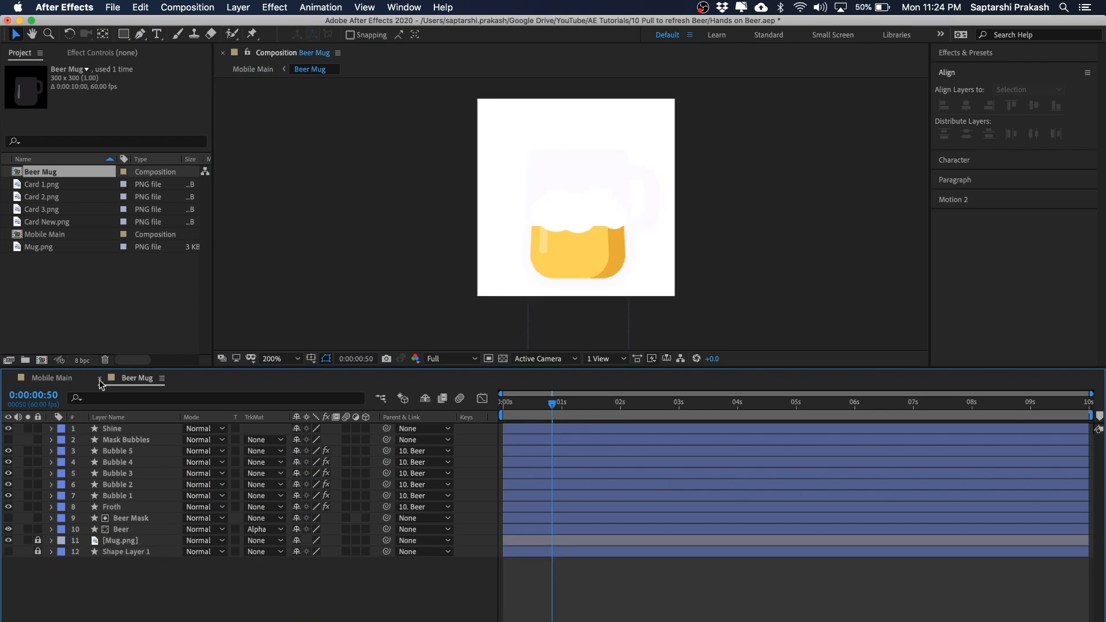
click(99, 378)
Shift both cards farther down at 0:00:00:50, to Y 1576 for Card 1 and Y 948 for Card 2
key(period)
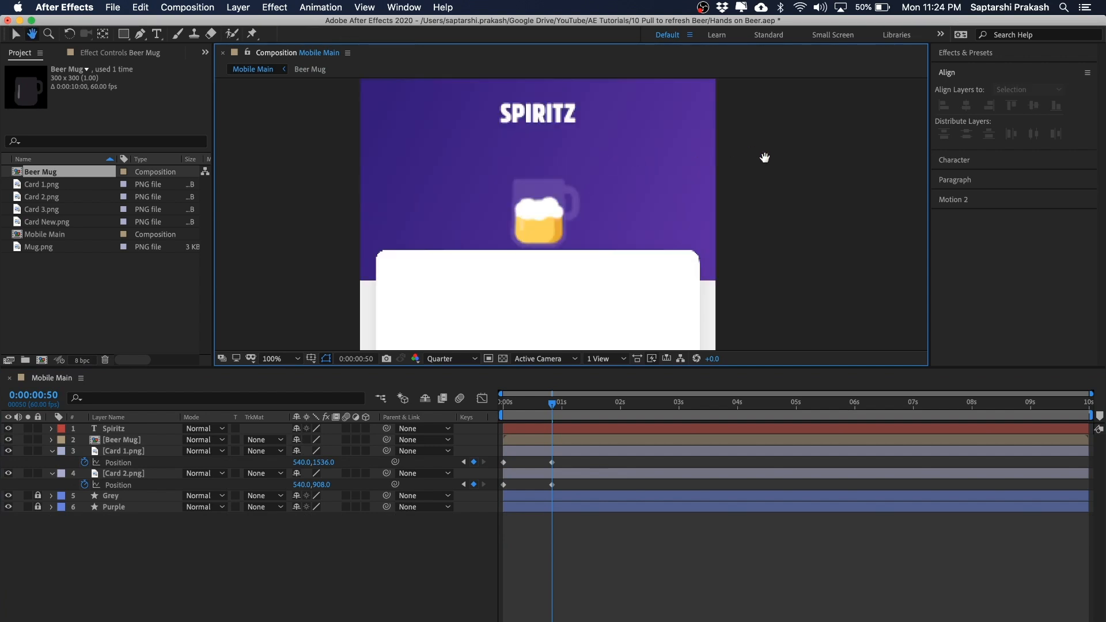
key(comma)
key(period)
key(comma)
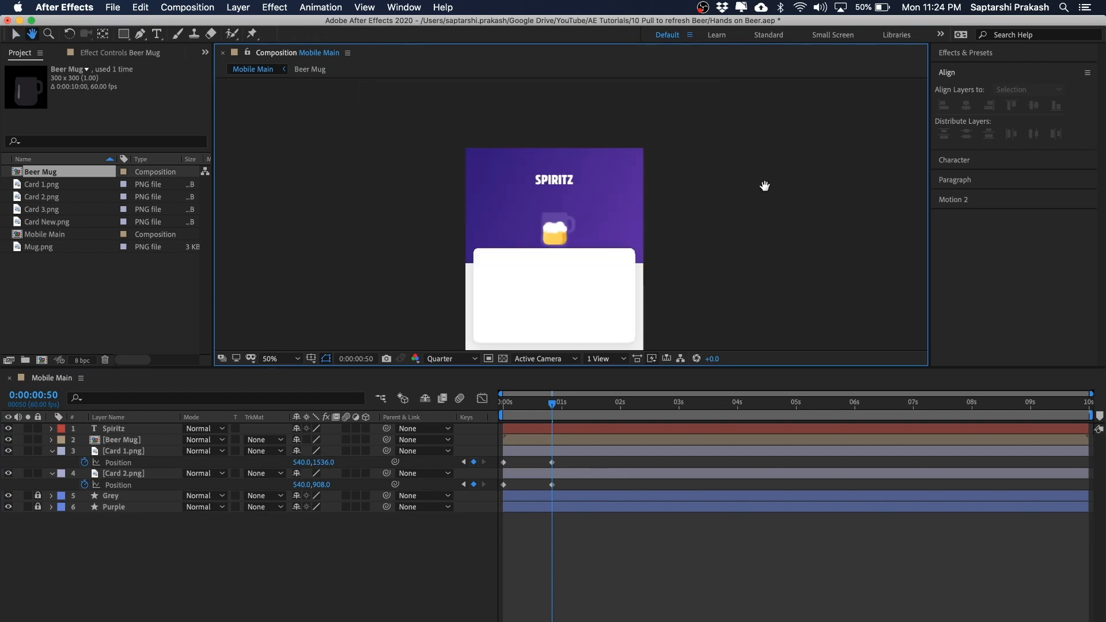
drag(765, 186, 763, 163)
drag(691, 216, 700, 190)
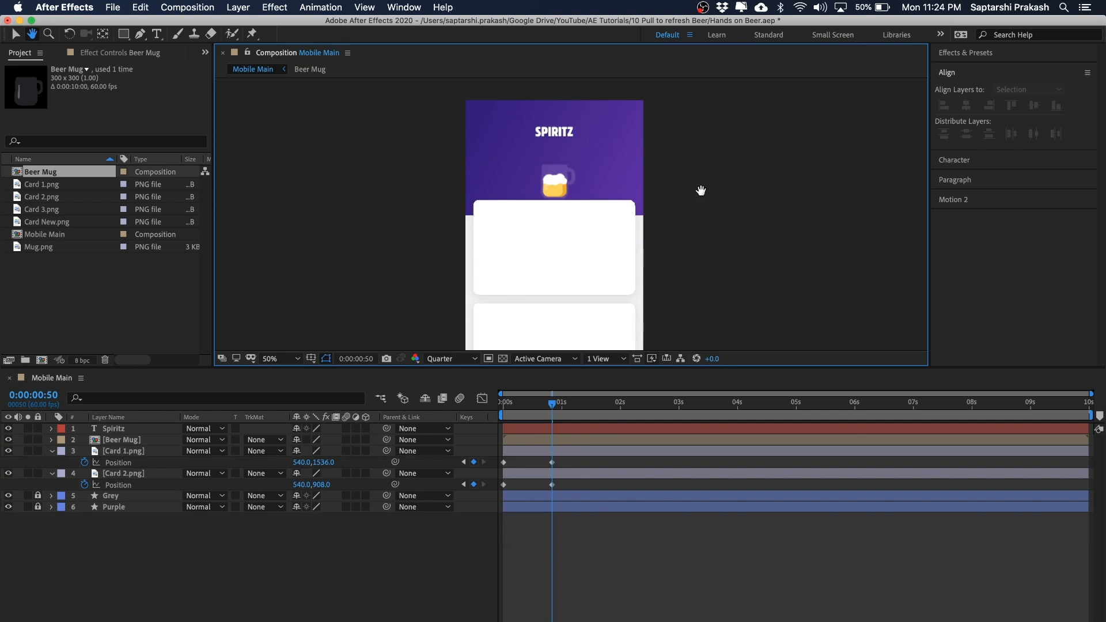
click(614, 265)
shift+click(588, 319)
key(shift+Down)
key(shift+Down)
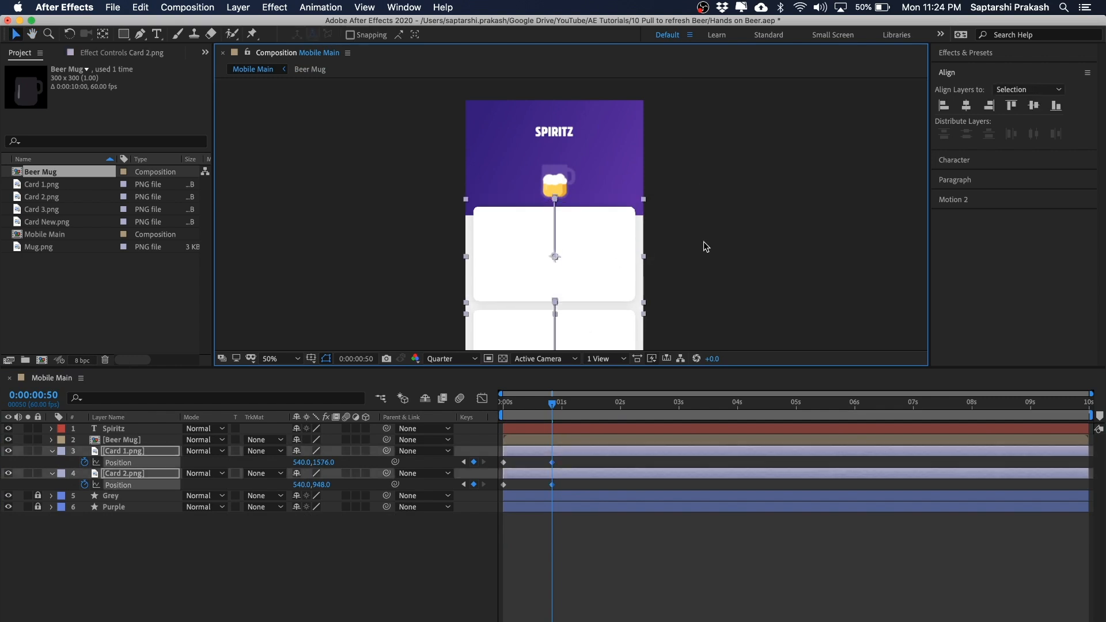
Nudge both cards up at 0:00:00:50, to Y 1568 for Card 1 and Y 940 for Card 2
key(Up)
key(Up)
key(Up)
key(Up)
click(713, 180)
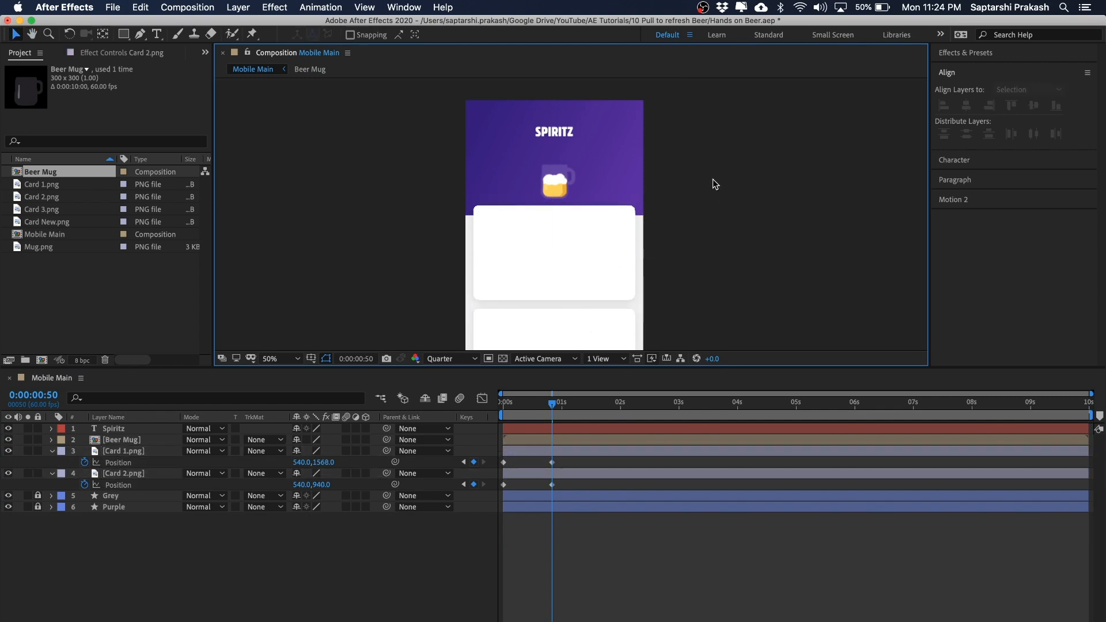
Nudge the Beer Mug layer down to Y 484, between the title and the upper card
key(period)
key(space)
scroll(822, 172, up, 3)
click(526, 202)
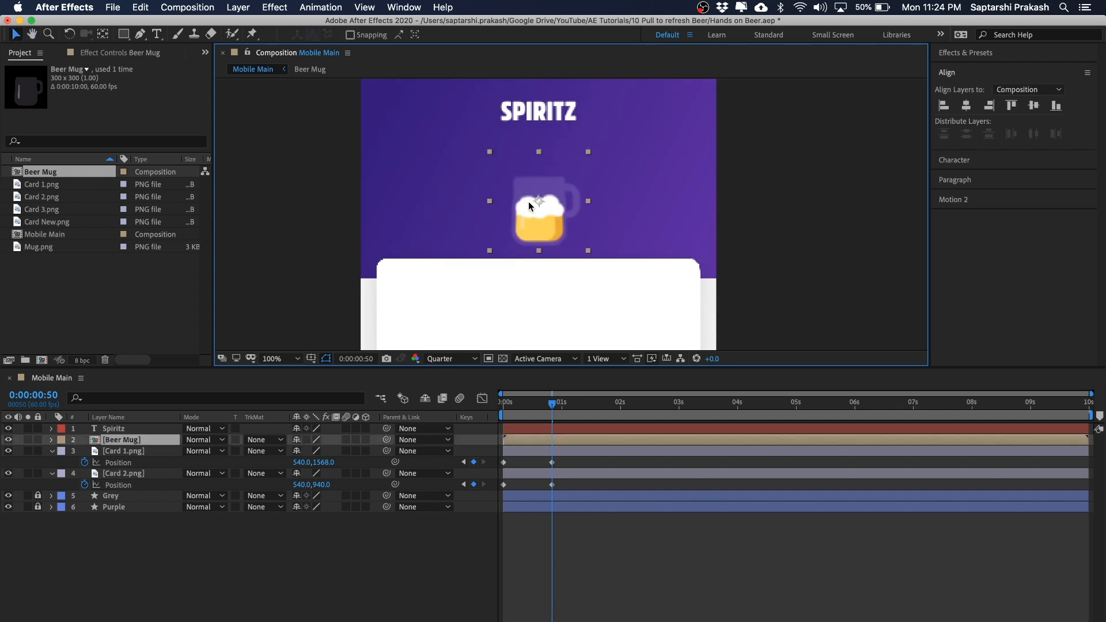
click(789, 185)
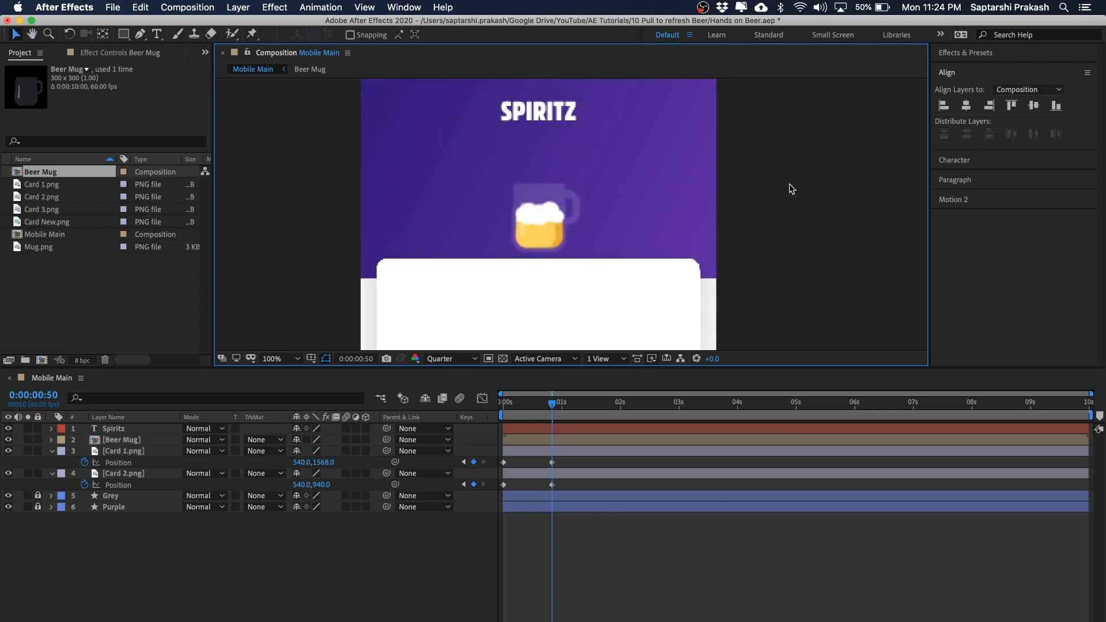
Move both cards down at 0:00:00:50, to Y 1580 for Card 1 and Y 952 for Card 2
key(comma)
key(space)
drag(768, 230, 766, 164)
click(618, 231)
shift+click(577, 293)
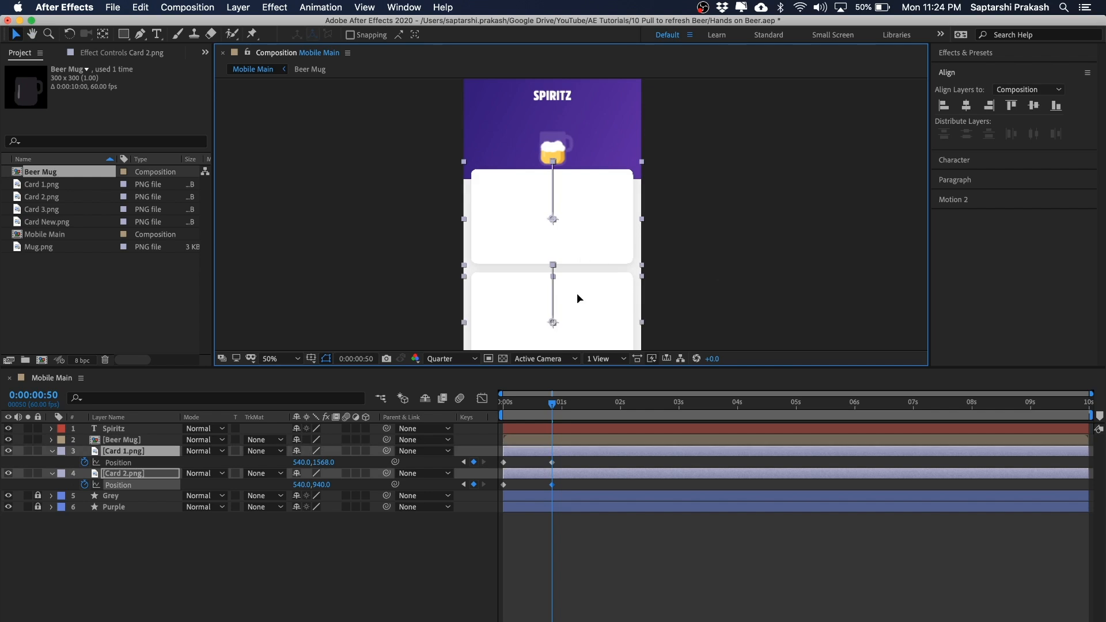
key(Down)
key(Down)
key(Down)
key(Down)
key(Down)
key(Down)
click(679, 198)
Examine the spacing between the Spiritz title, the beer mug and the upper card at 0:00:00:50
scroll(726, 222, up, 4)
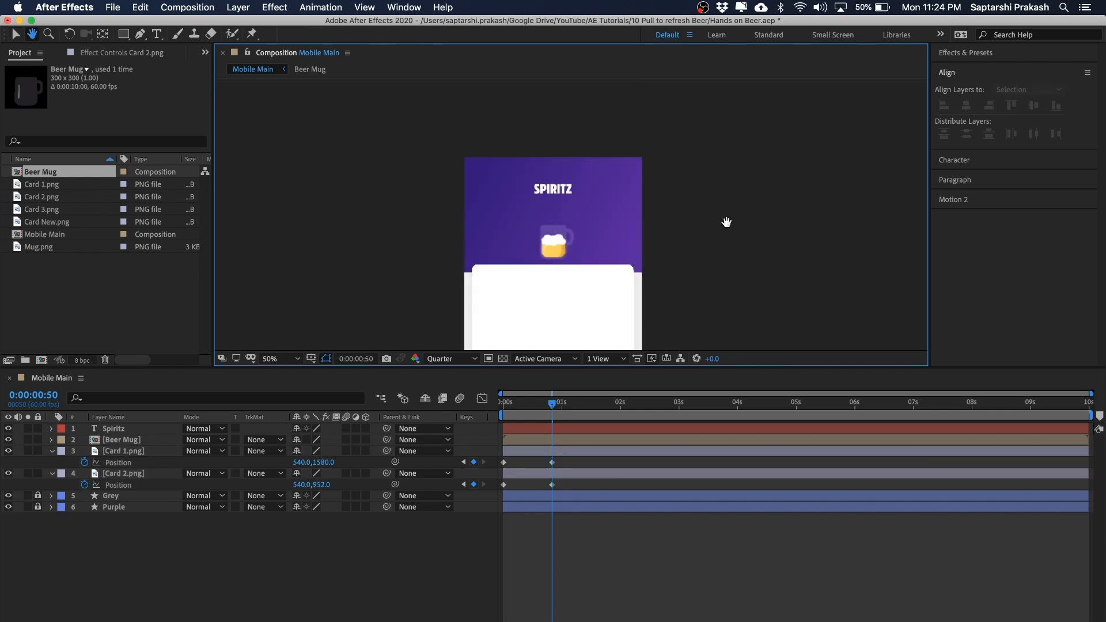
key(period)
drag(726, 222, 738, 171)
click(551, 299)
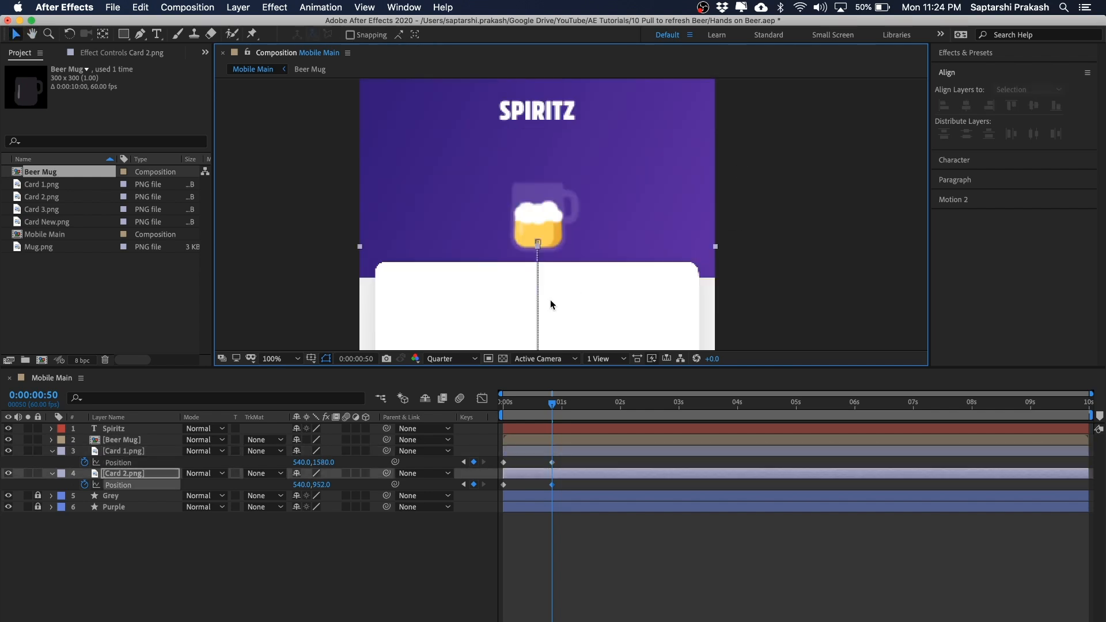
click(552, 243)
click(770, 205)
click(577, 207)
click(579, 189)
click(522, 215)
click(758, 221)
click(543, 195)
click(822, 246)
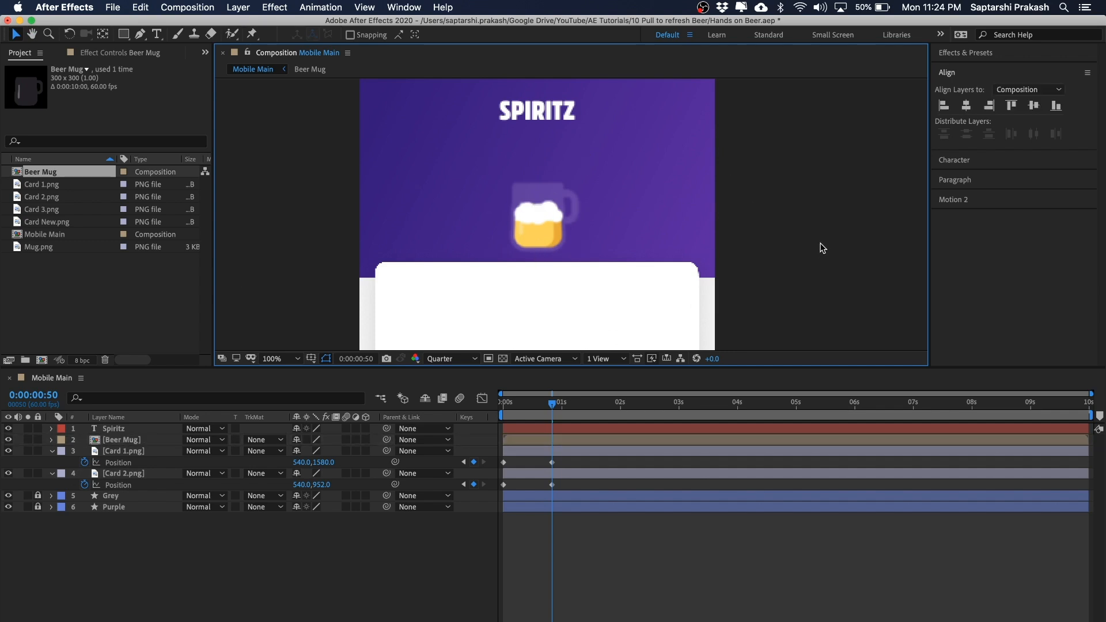
key(comma)
key(h)
key(period)
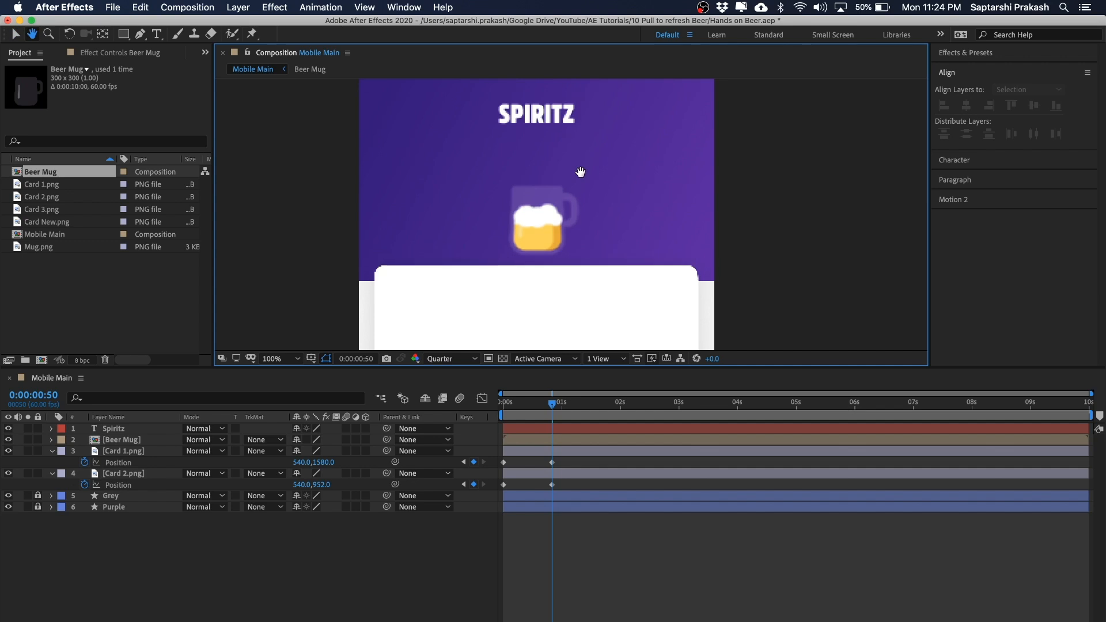
key(v)
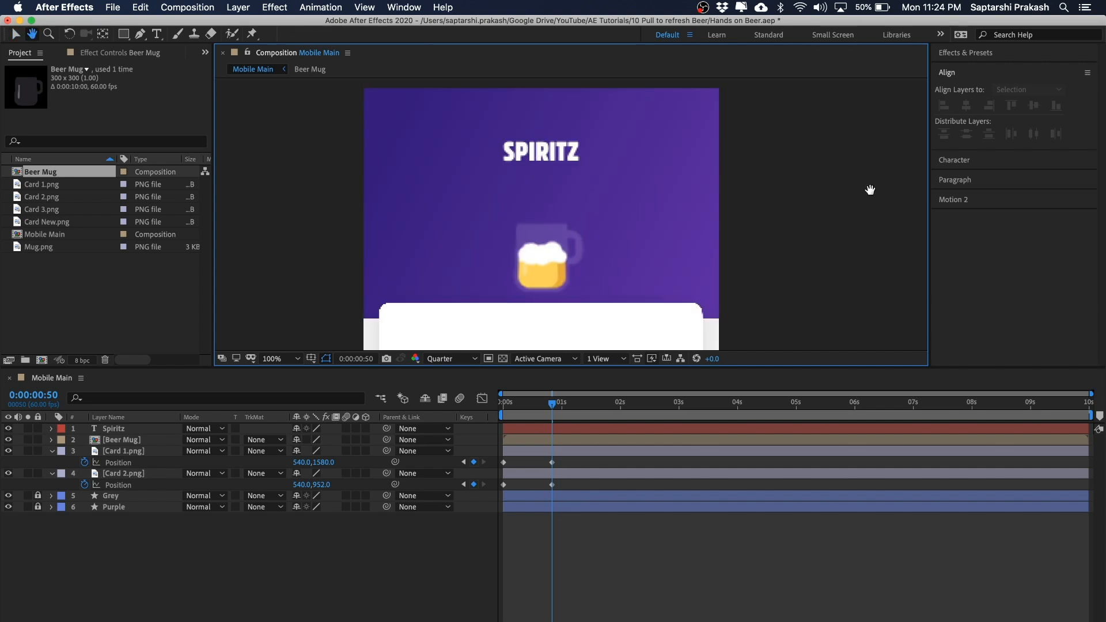
Preview the card slide from 0:00:00:00 to check how the beer mug overlaps the cards
scroll(868, 173, down, 2)
click(529, 402)
drag(515, 403, 492, 403)
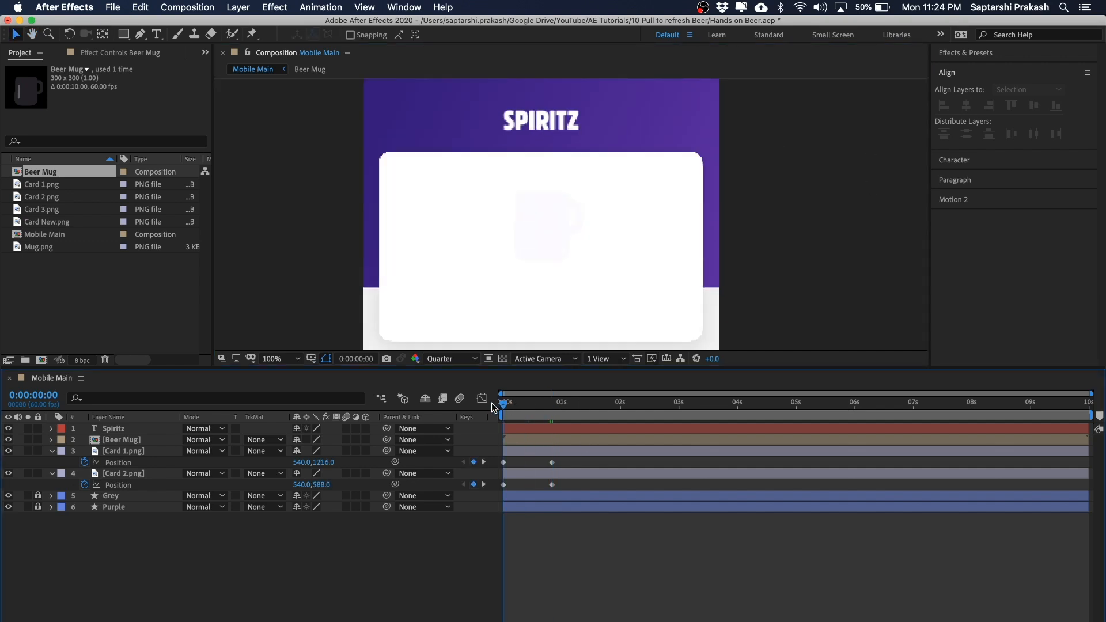
key(space)
key(space)
drag(513, 403, 540, 408)
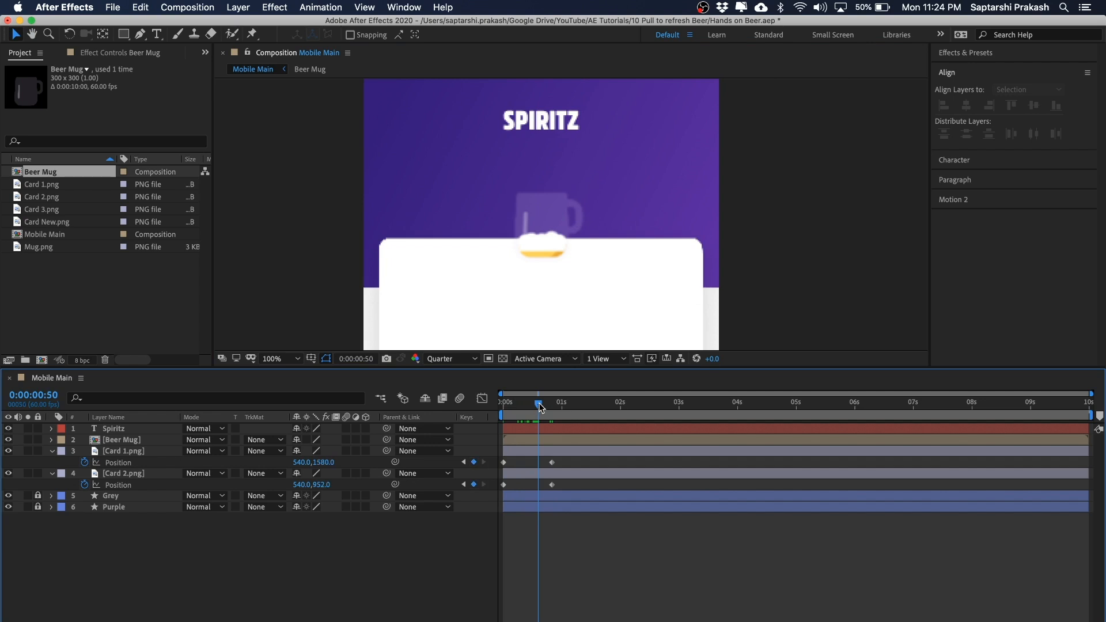
Move the Beer Mug layer below Card 2.png in the layer stack so it sits behind both cards
click(524, 222)
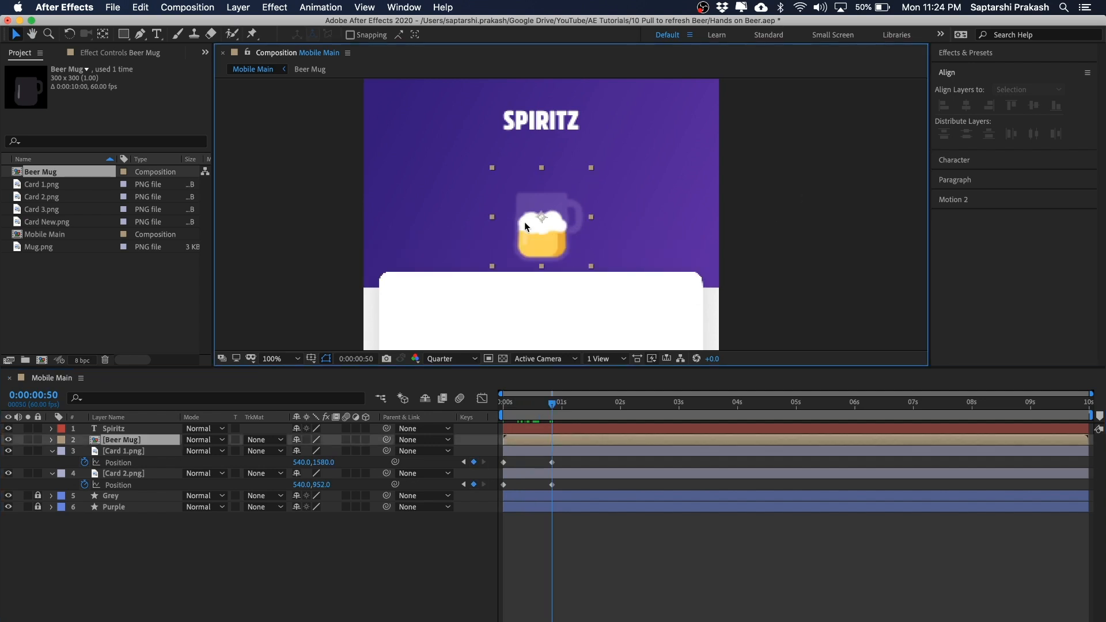
drag(129, 442, 128, 485)
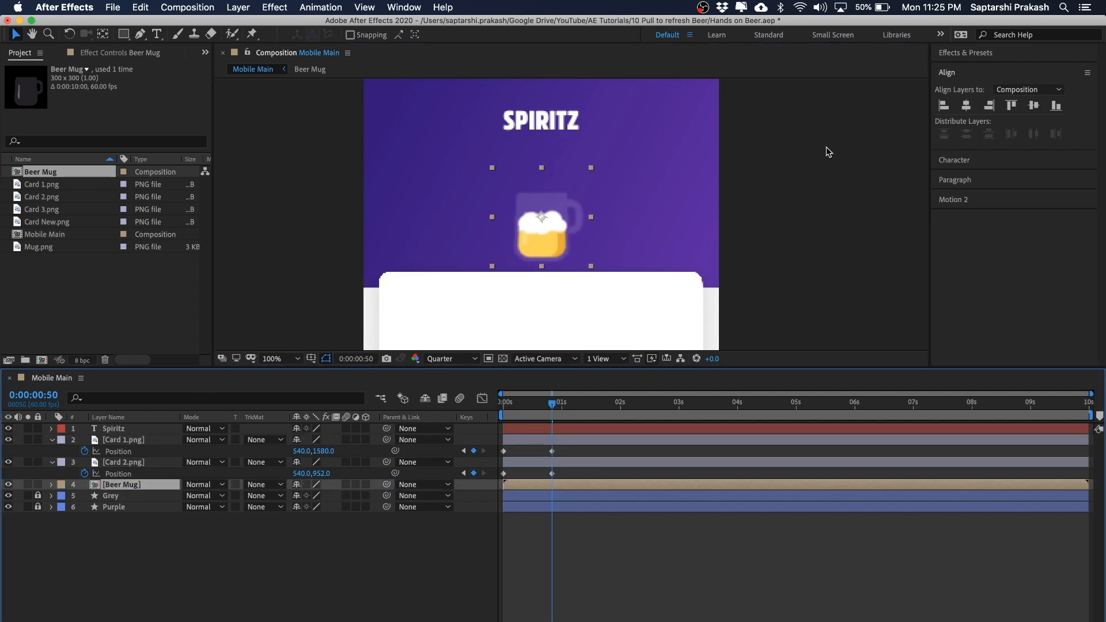
click(826, 146)
Add Position keyframes to the Beer Mug layer at 0:00:00:00 and 0:00:00:50
drag(551, 404, 504, 405)
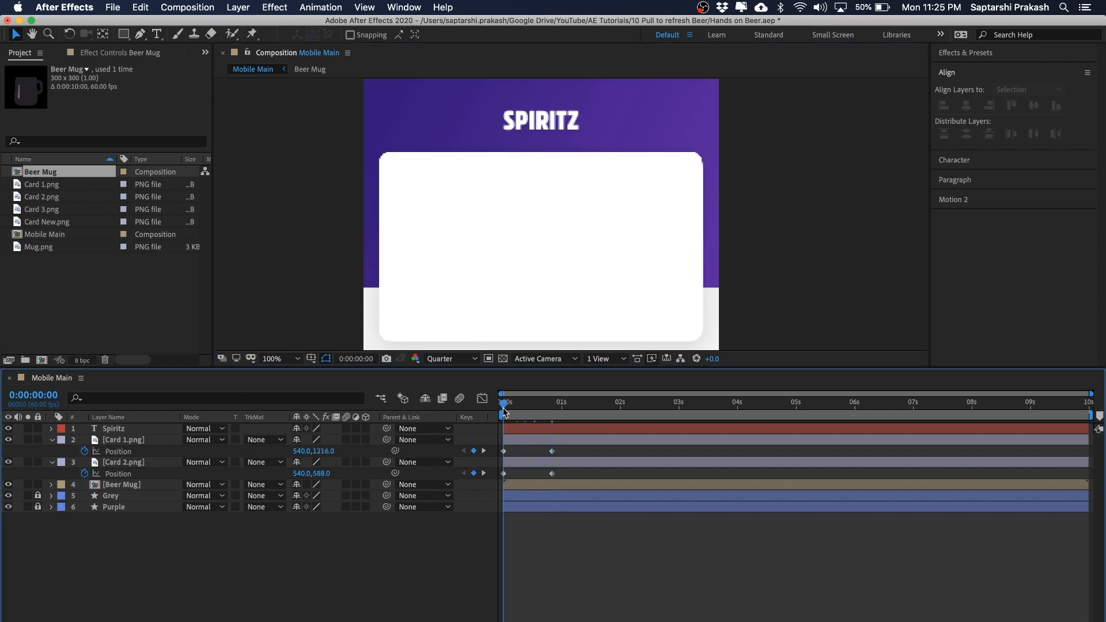
click(122, 487)
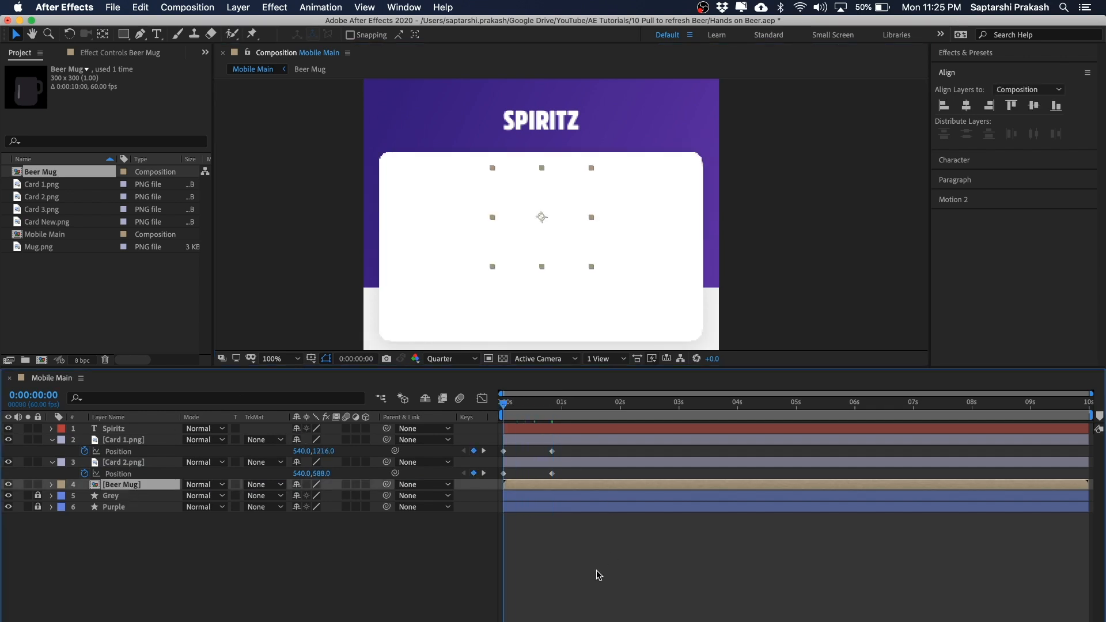
key(p)
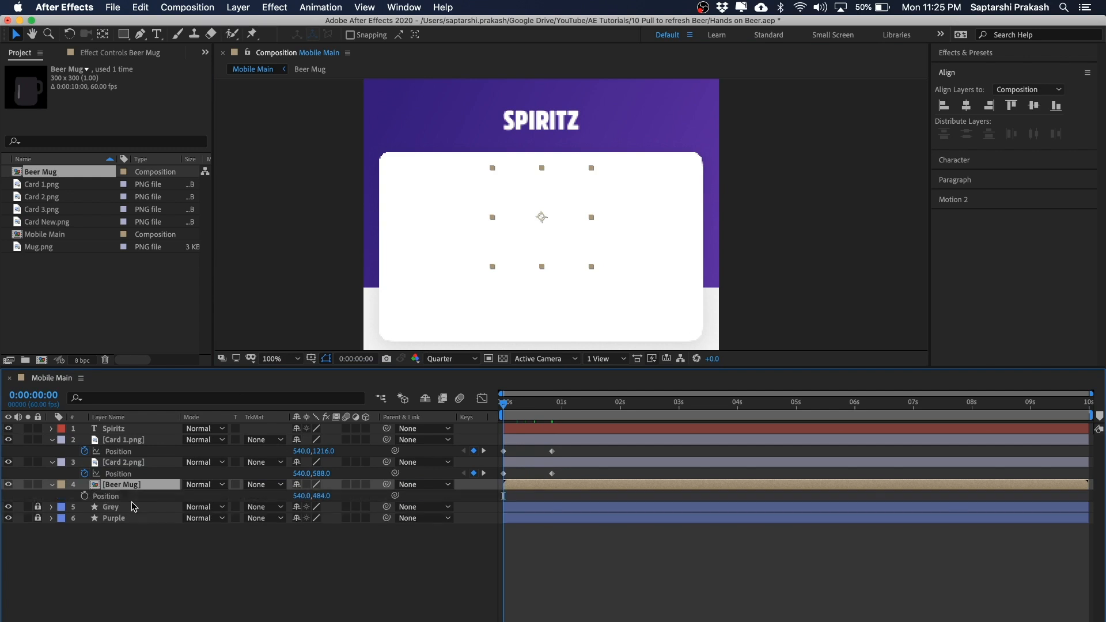
click(85, 496)
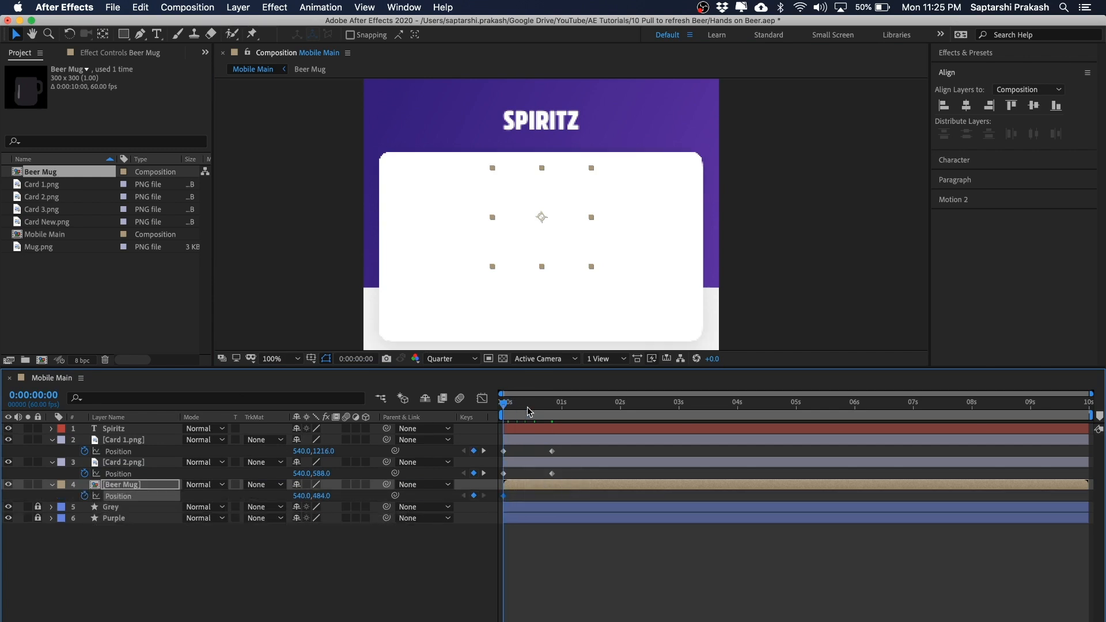
key(k)
click(473, 495)
key(F2)
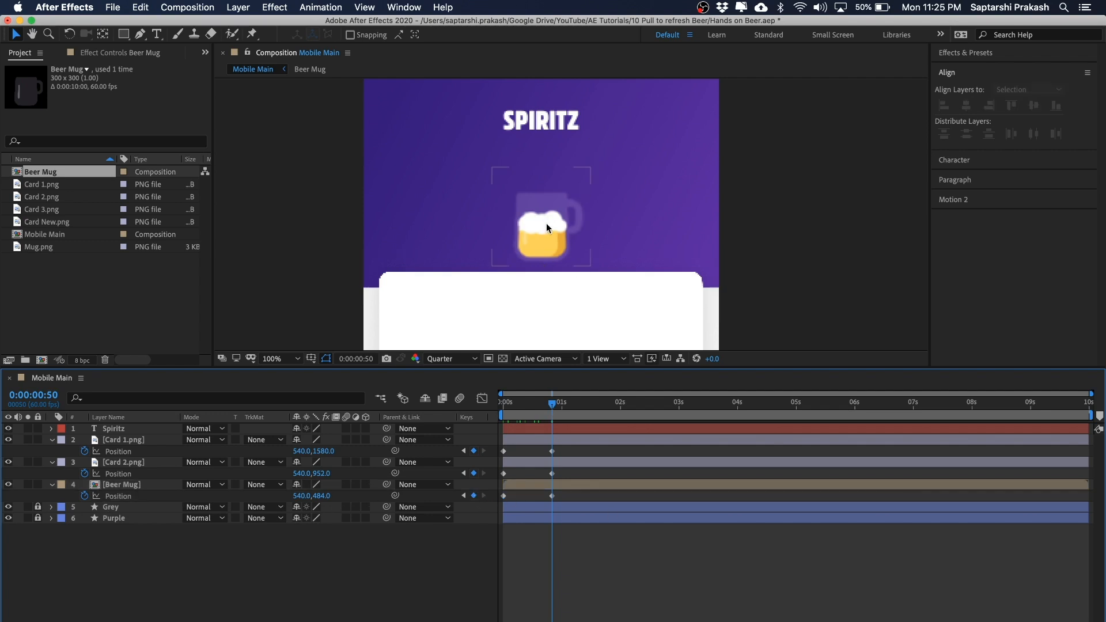
Raise the Beer Mug layer at 0:00:00:00 to Y 368 so it starts hidden behind the upper card
drag(552, 407, 506, 402)
click(118, 484)
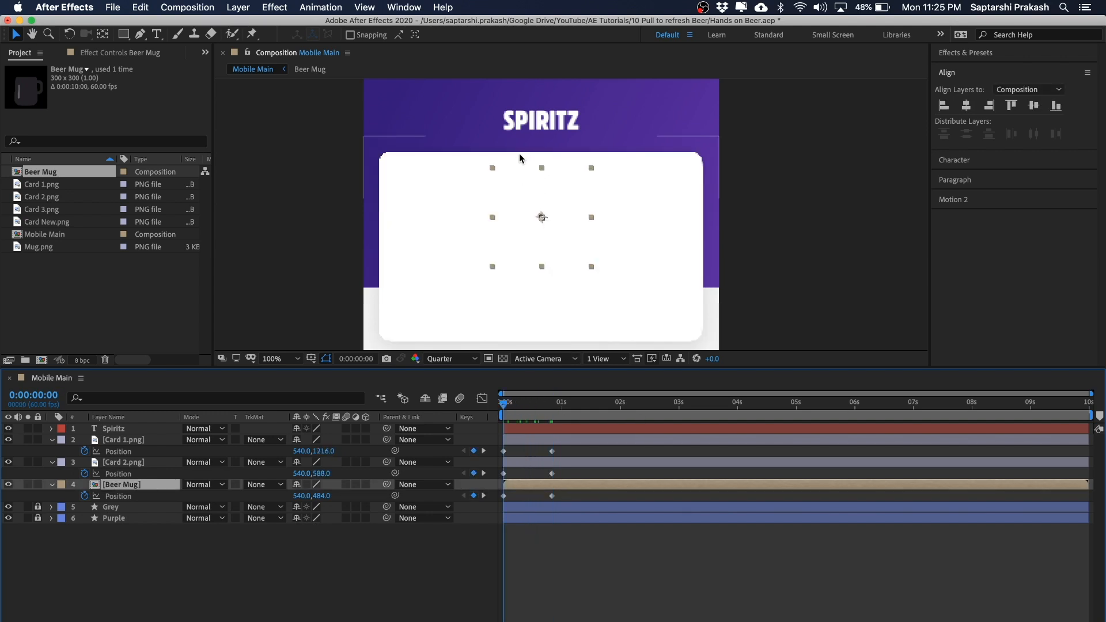
key(shift+Up)
key(shift+Up)
key(shift+Up)
key(shift+Up)
key(shift+Up)
key(shift+Up)
key(shift+Up)
key(shift+Up)
key(shift+Up)
key(shift+Up)
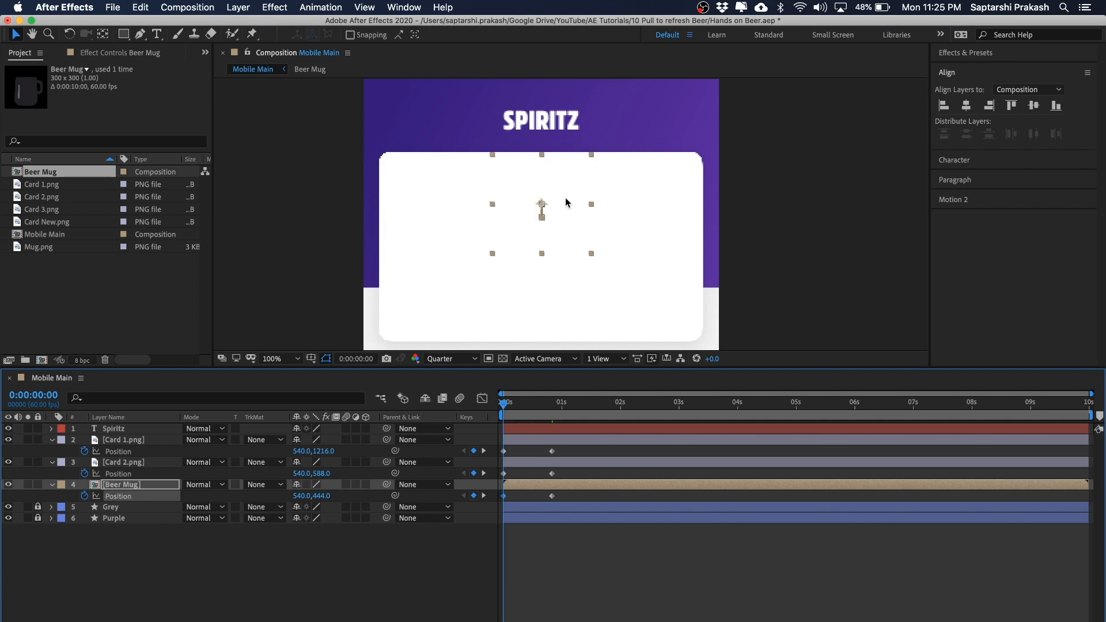
key(shift+Up)
key(shift+Up)
key(shift+Up)
key(shift+Up)
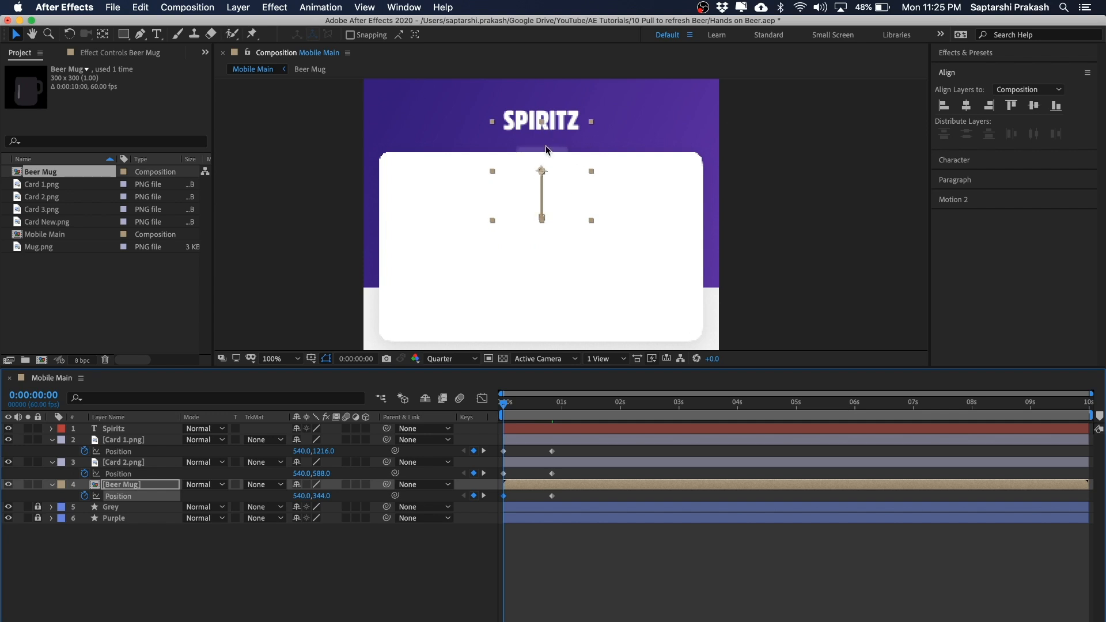
key(shift+Down)
key(shift+Down)
key(Down)
key(Down)
click(821, 198)
Scrub between 0:00:00:00 and 0:00:00:50 to check the mug's downward motion together with the cards
mouse_move(510, 403)
mouse_down()
mouse_move(572, 407)
mouse_move(493, 404)
mouse_move(575, 411)
mouse_move(496, 412)
mouse_up()
scroll(804, 195, down, 1)
scroll(804, 196, up, 1)
key(space)
drag(804, 195, 804, 185)
scroll(804, 186, down, 1)
drag(504, 403, 551, 403)
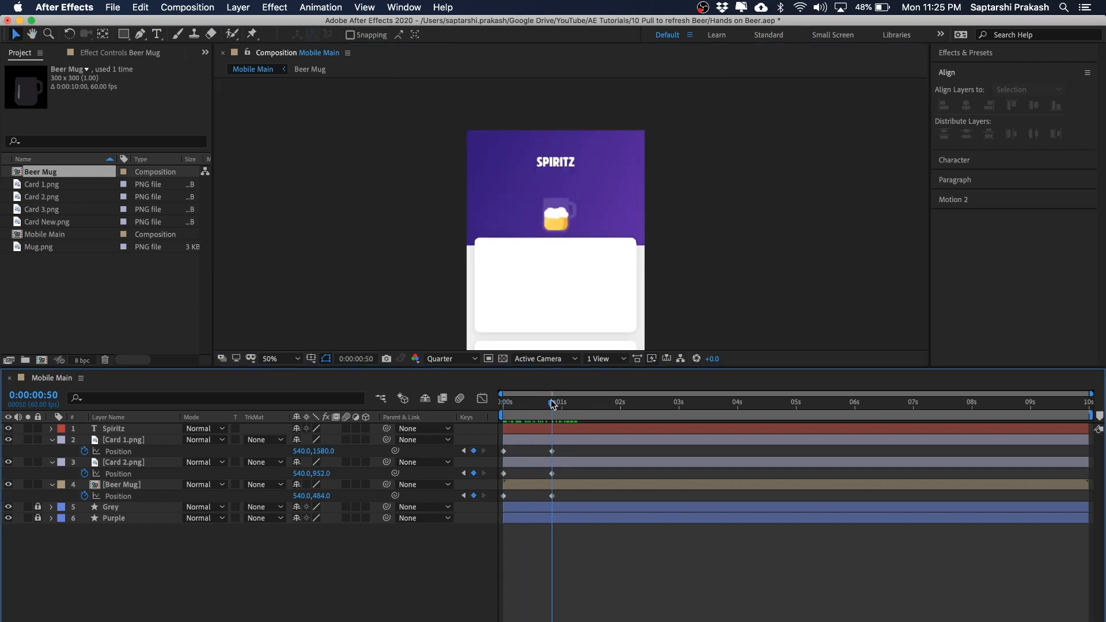
scroll(559, 217, up, 2)
drag(552, 403, 508, 406)
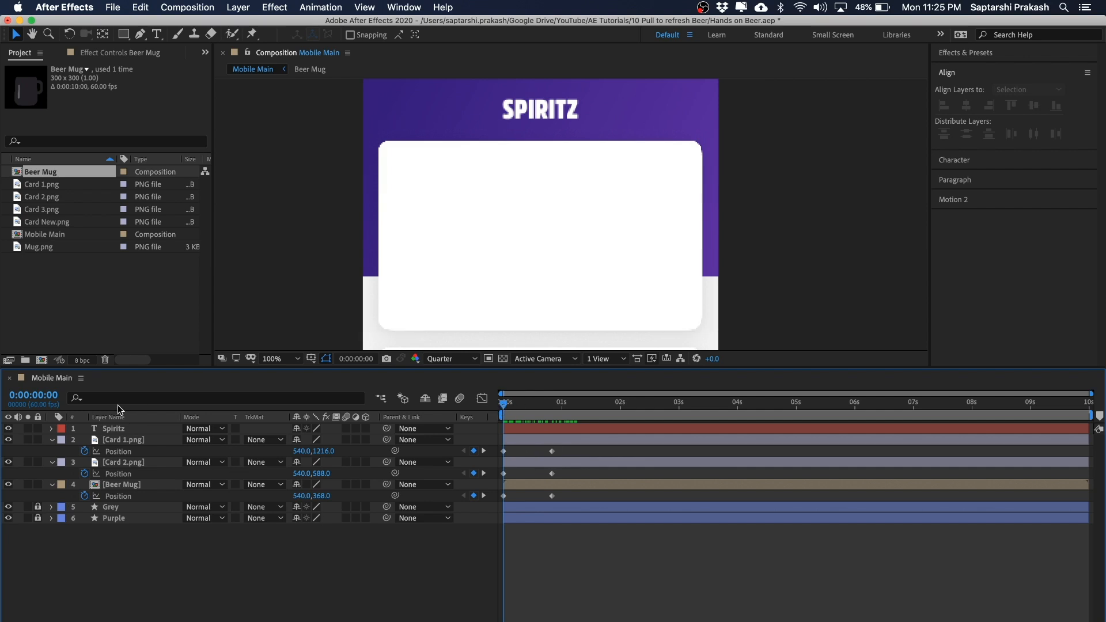
drag(503, 406, 554, 411)
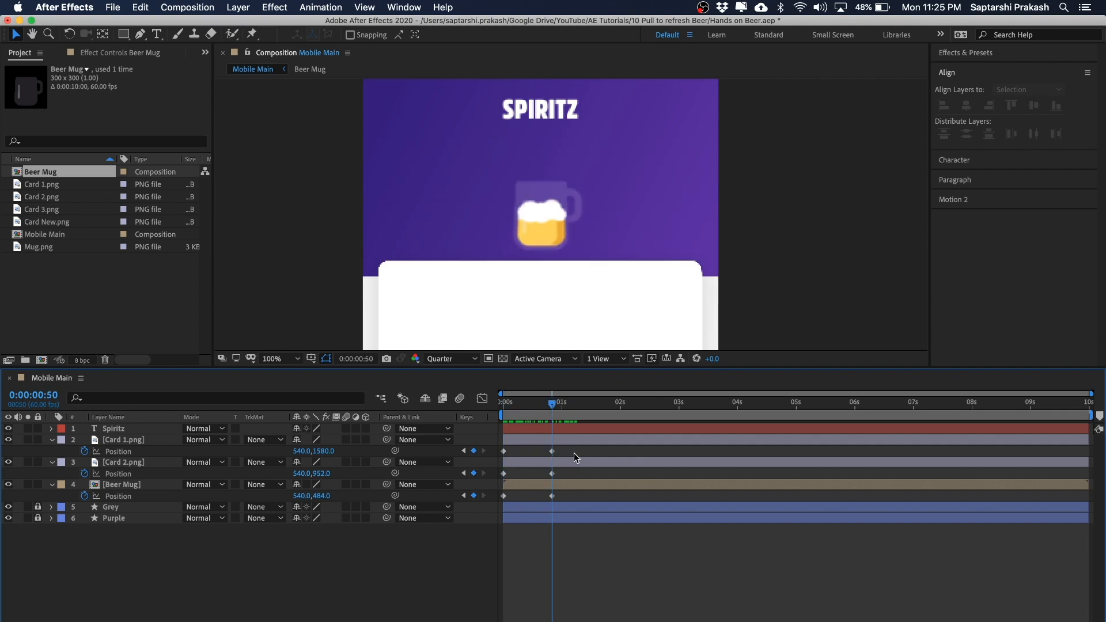
Open the Beer Mug composition and reveal the keyframed properties of its layers in an enlarged timeline
double_click(128, 484)
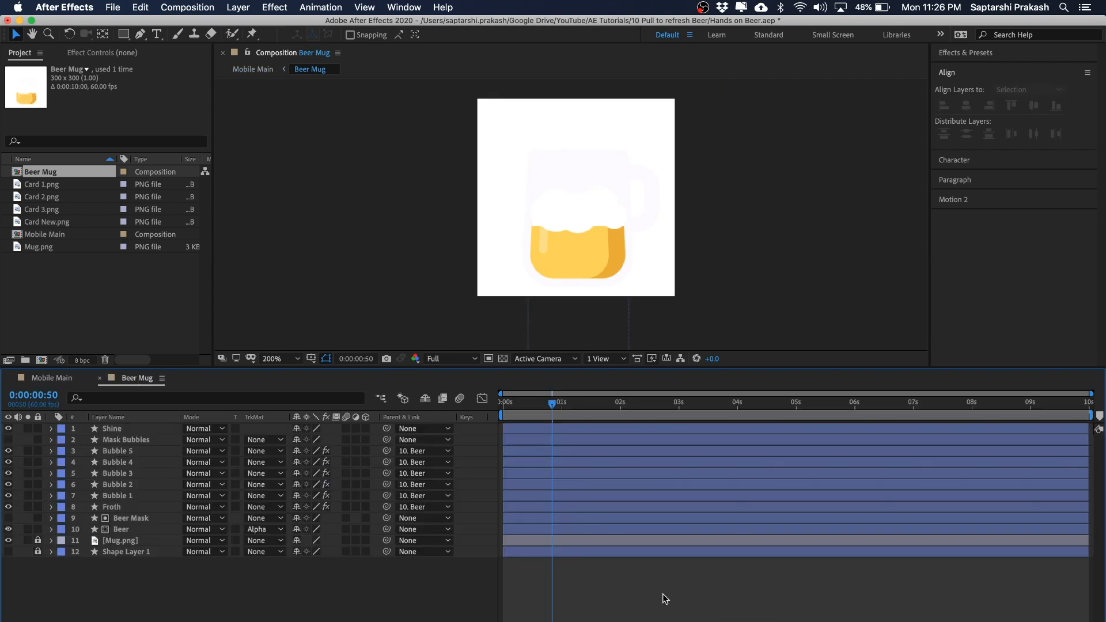
key(u)
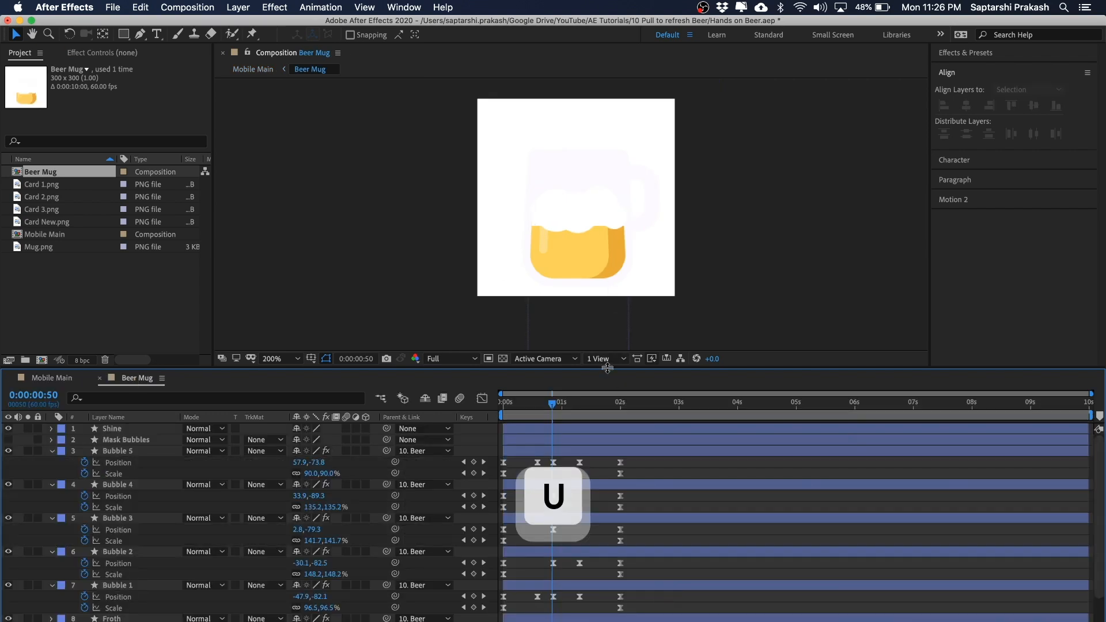
drag(604, 372, 606, 251)
Shift all Bubble 1–5 and Beer keyframes together so the filling animation starts at 0:00:00:50
drag(647, 340, 483, 592)
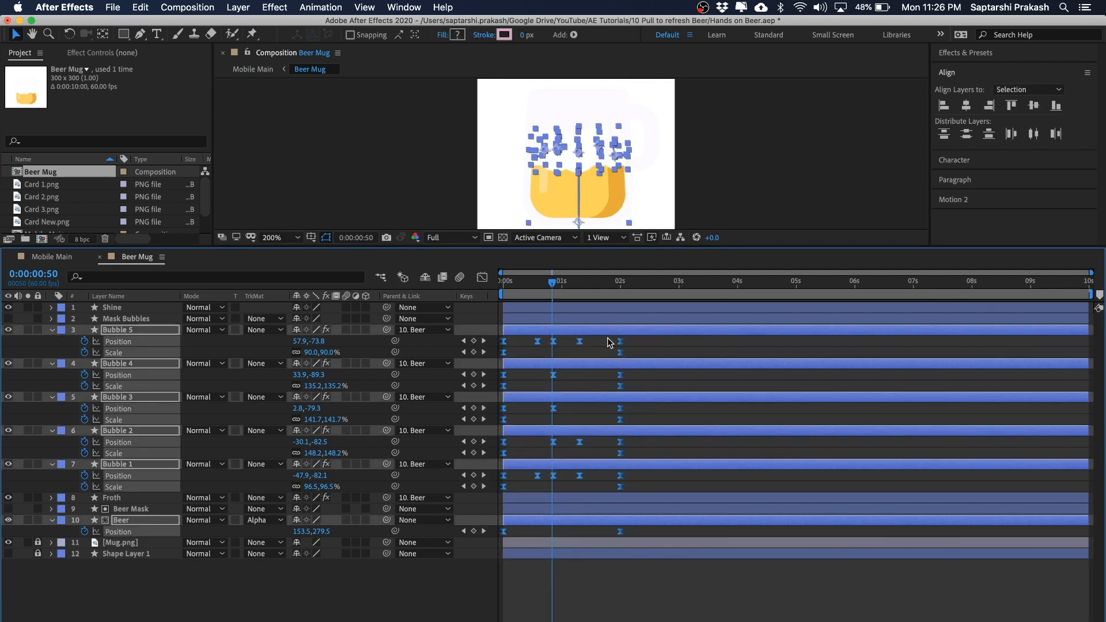
key(alt+shift+Right)
key(alt+shift+Right)
key(alt+shift+Right)
key(alt+shift+Right)
key(alt+shift+Right)
key(alt+shift+Right)
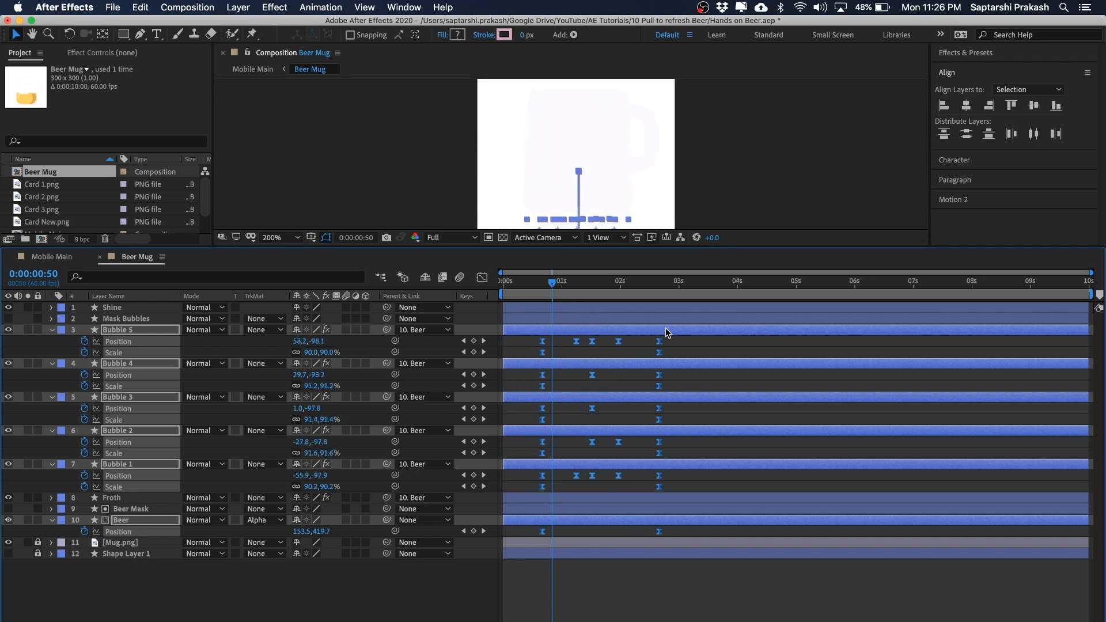
click(644, 596)
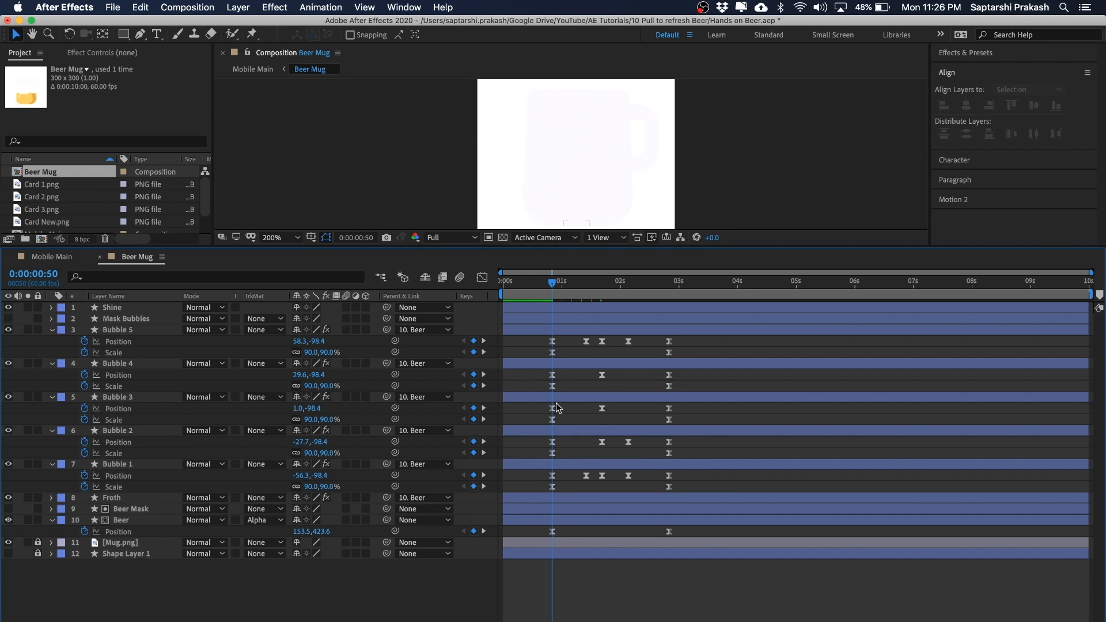
Return to Mobile Main and scrub from 0:00:00:00 to 0:00:00:50 to check the mug's fill while the cards slide down
drag(553, 282, 504, 282)
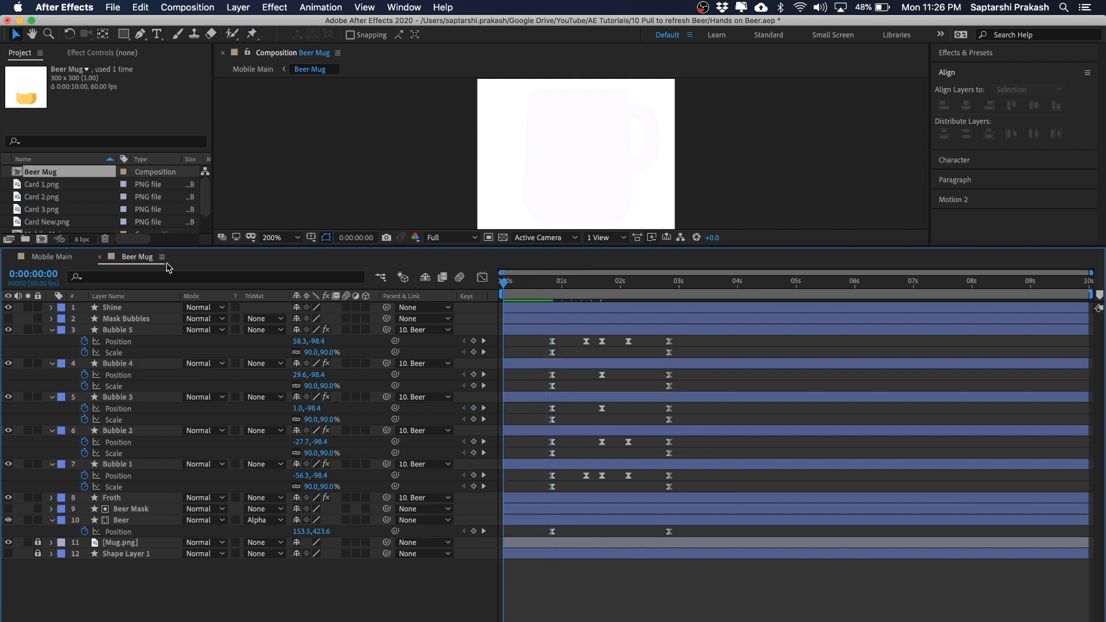
click(41, 260)
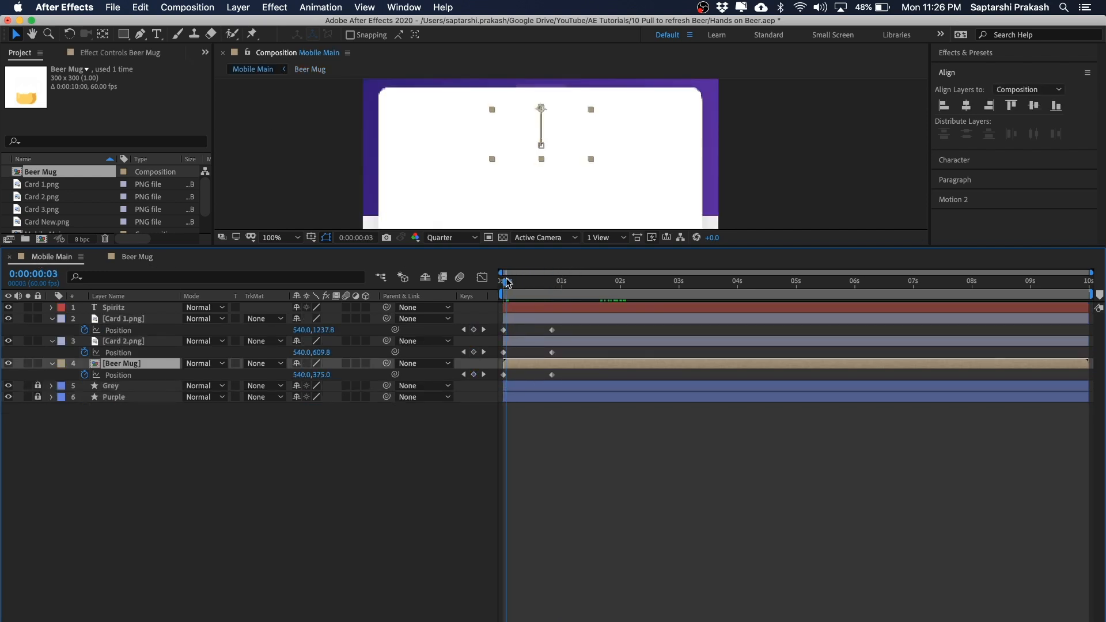
drag(506, 285, 445, 287)
scroll(788, 122, down, 2)
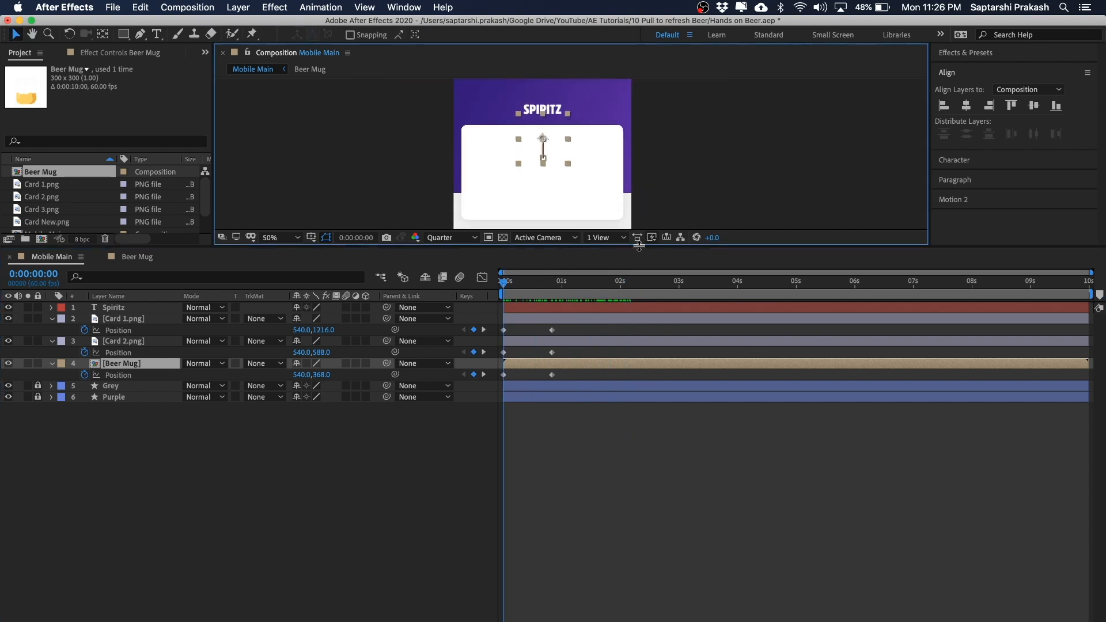
drag(640, 246, 636, 362)
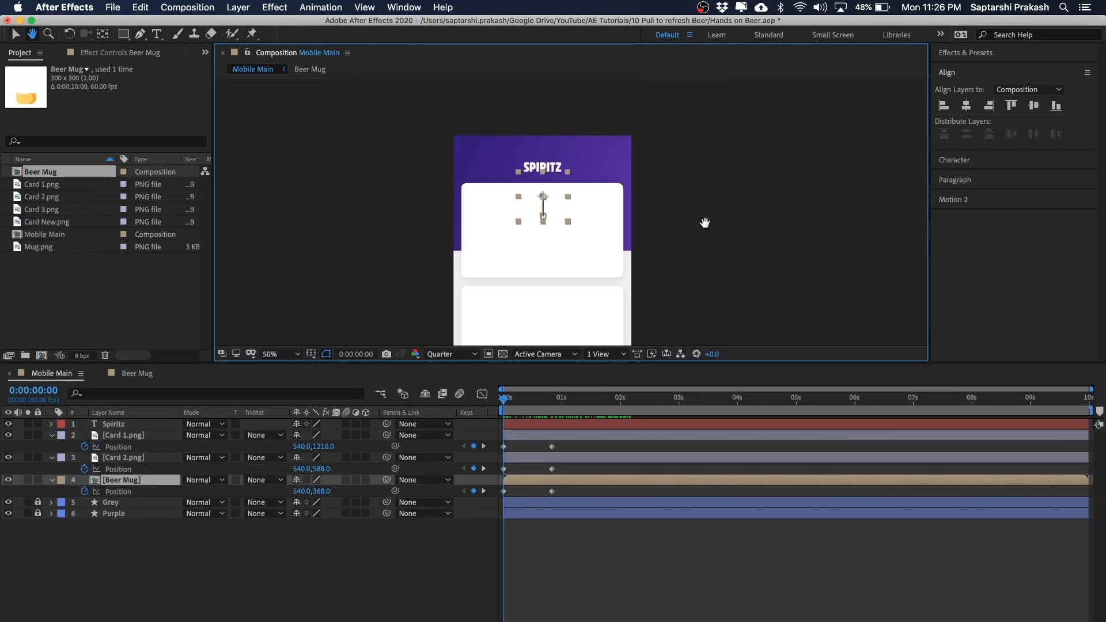
drag(517, 403, 553, 403)
key(period)
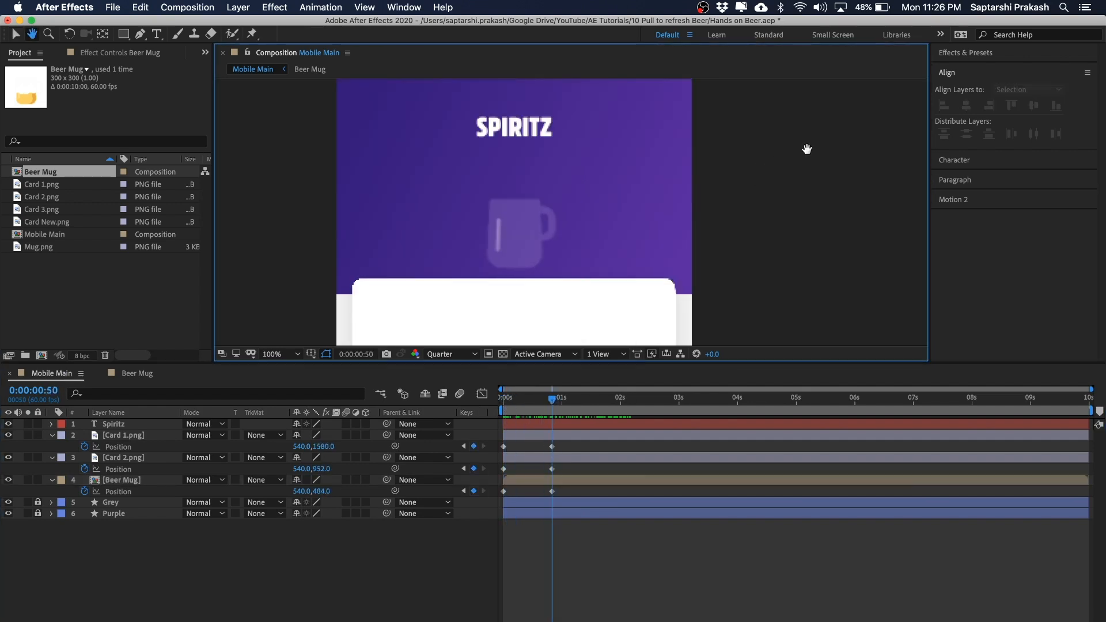
scroll(663, 173, up, 2)
click(527, 183)
click(781, 178)
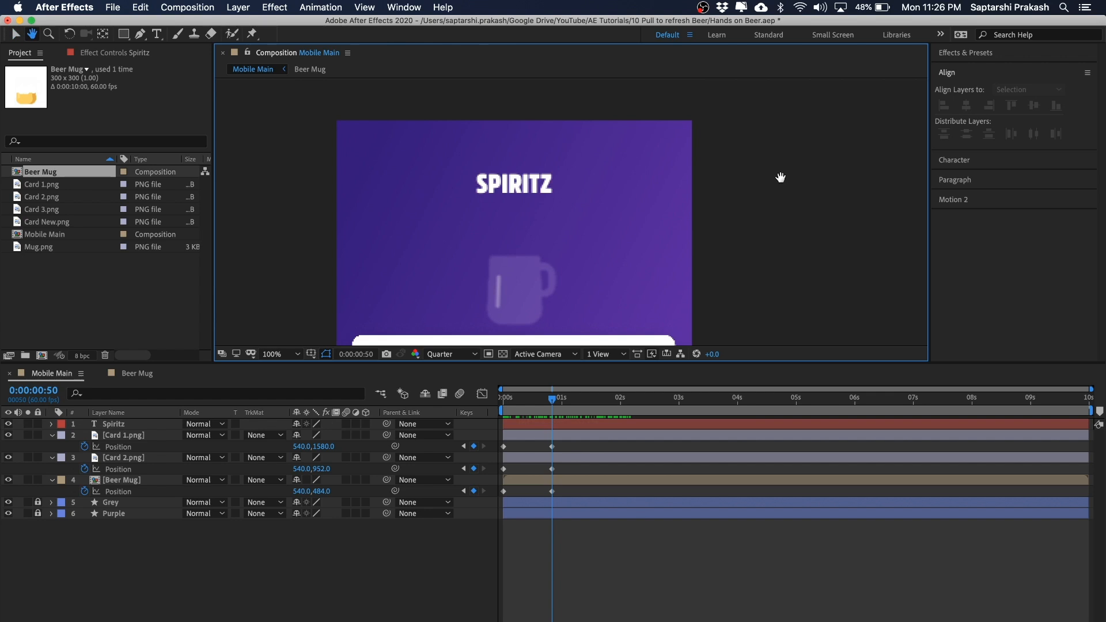
drag(781, 176, 805, 193)
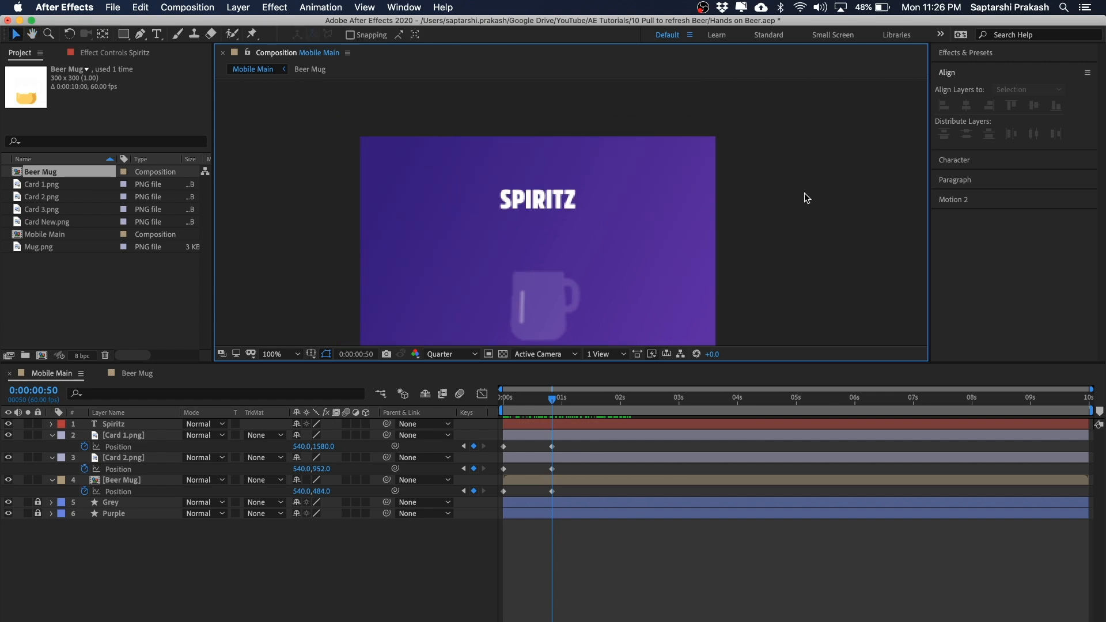
click(557, 199)
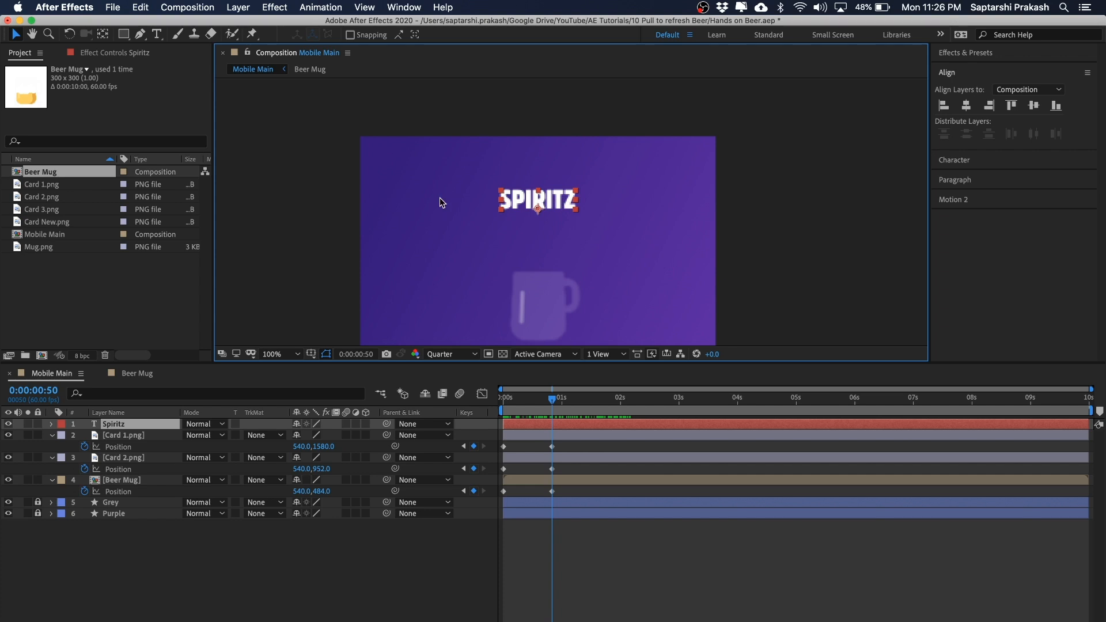
click(769, 176)
click(567, 205)
click(604, 574)
click(547, 207)
click(772, 147)
Move the SPIRITZ text's anchor point to the centre of the word
click(546, 205)
key(period)
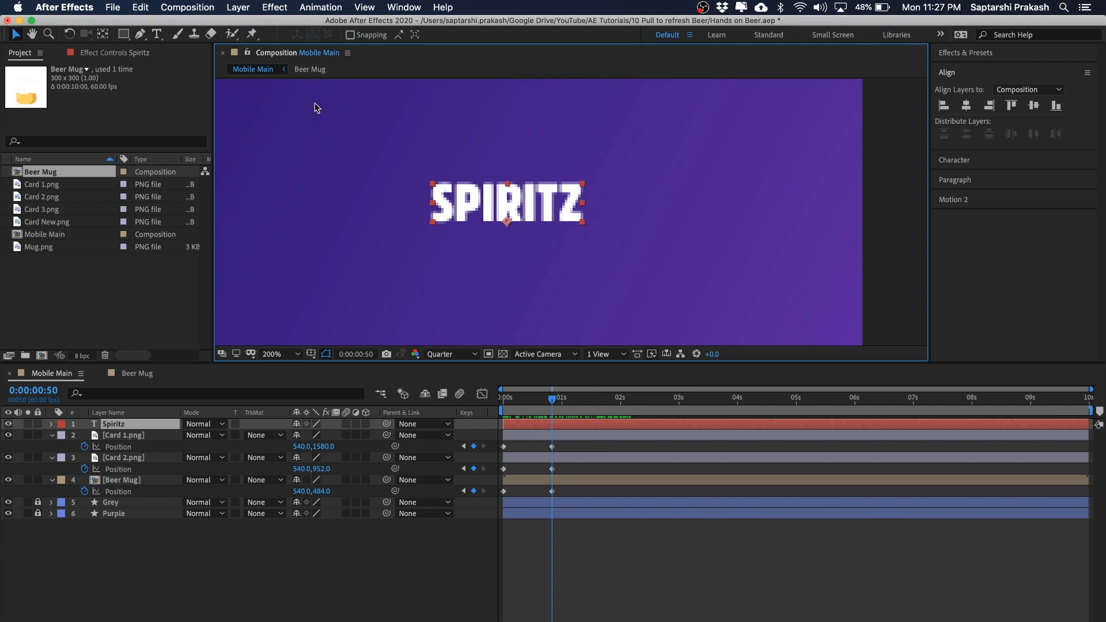
click(103, 34)
drag(508, 207, 509, 201)
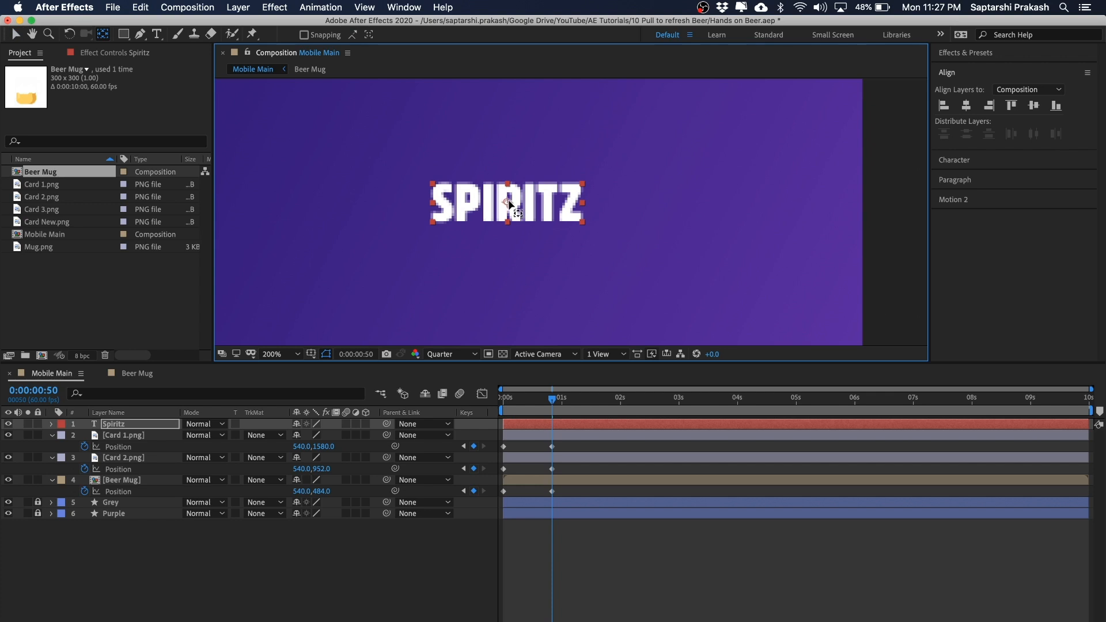
key(comma)
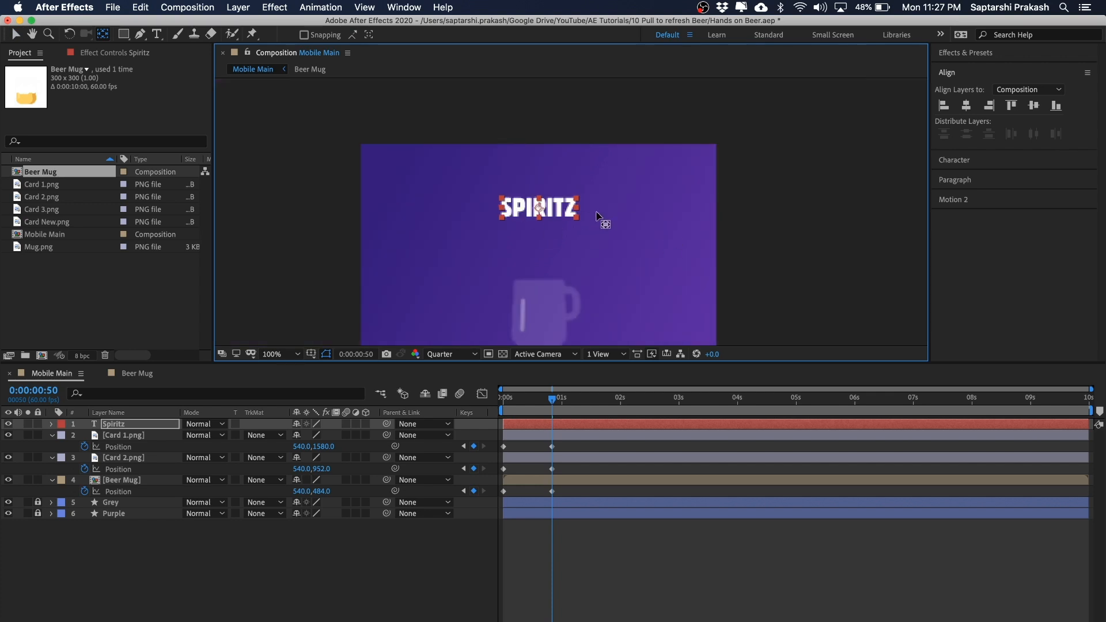
click(22, 35)
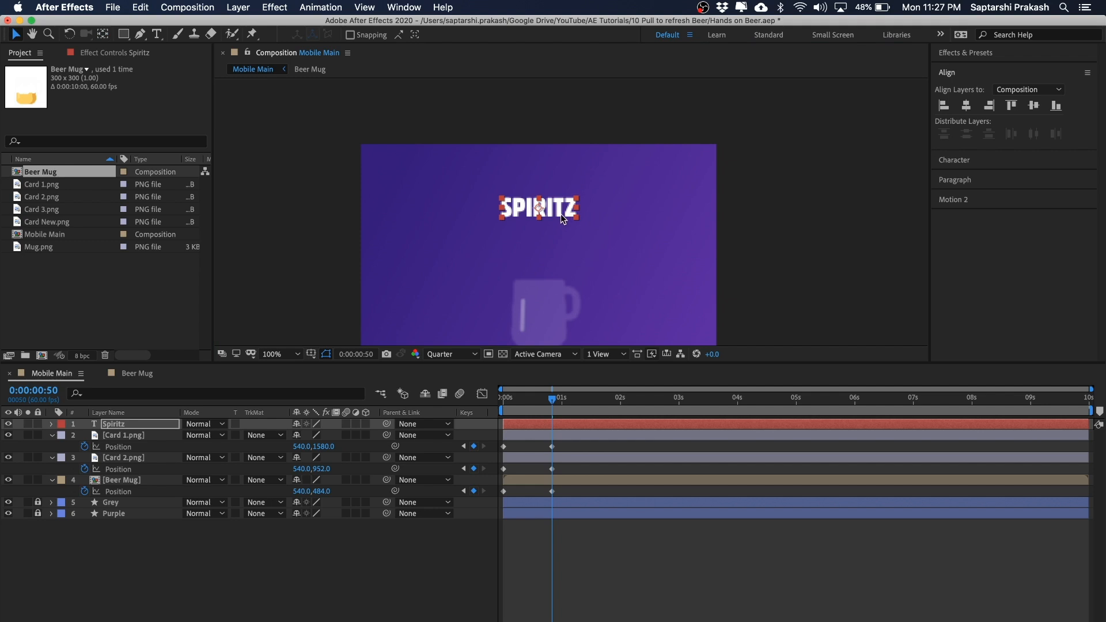
Keyframe the Spiritz layer's Scale at 100% at both 0:00:00:50 and 0:00:00:00
click(517, 209)
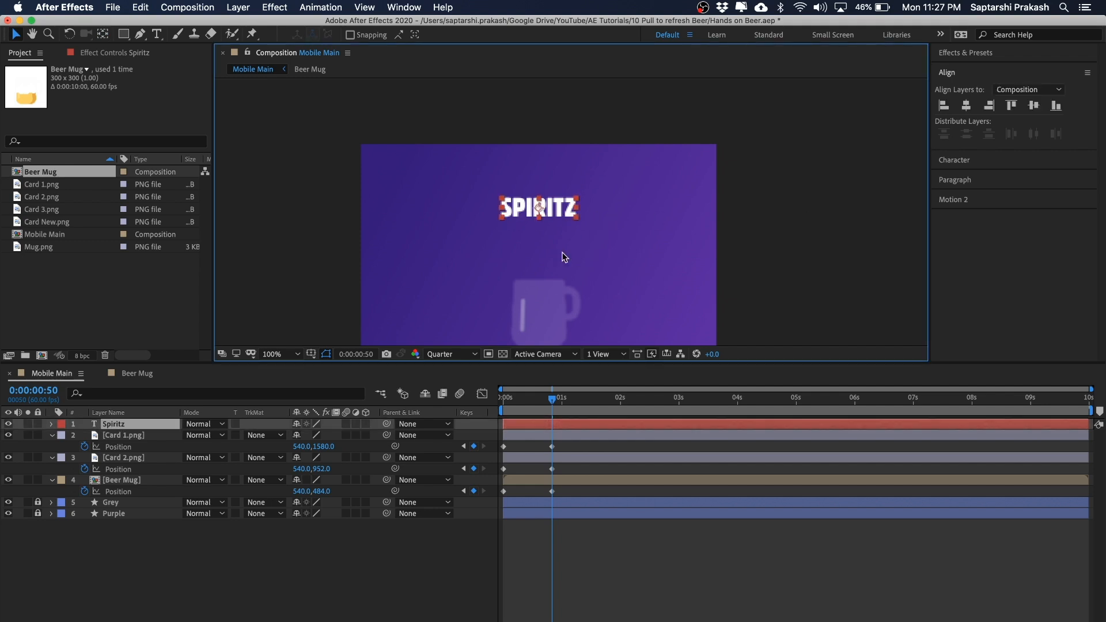
key(s)
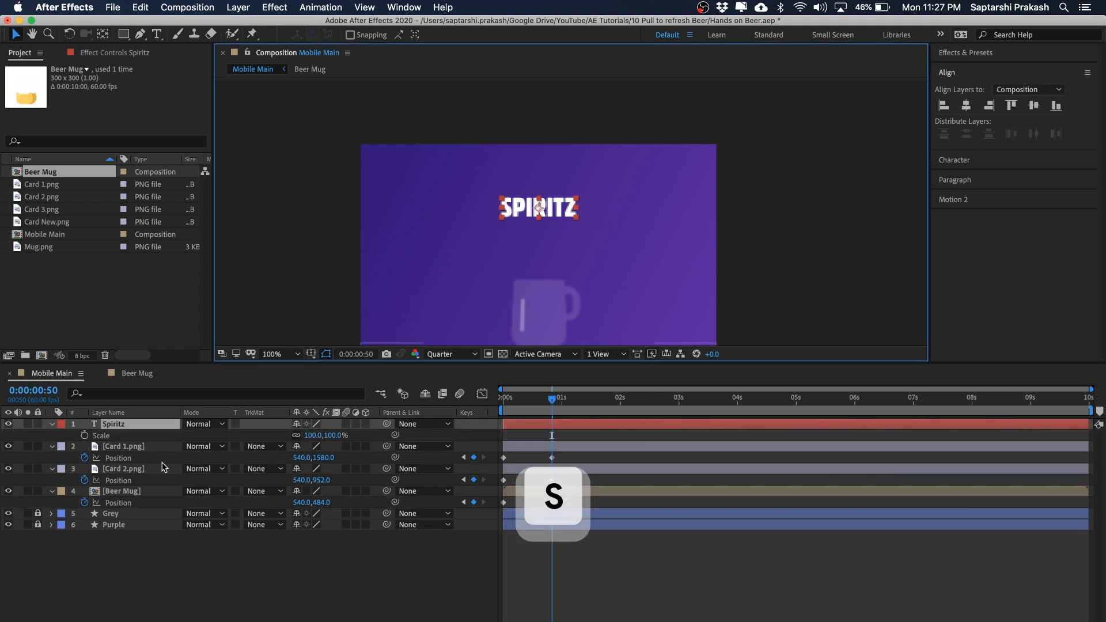
click(85, 435)
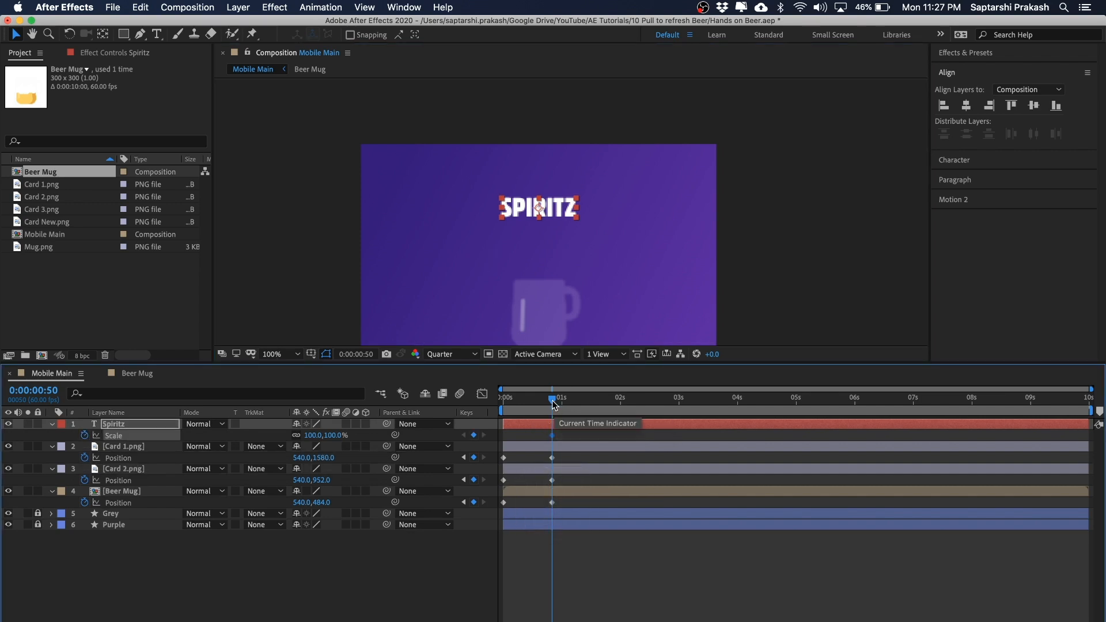
drag(553, 404, 502, 401)
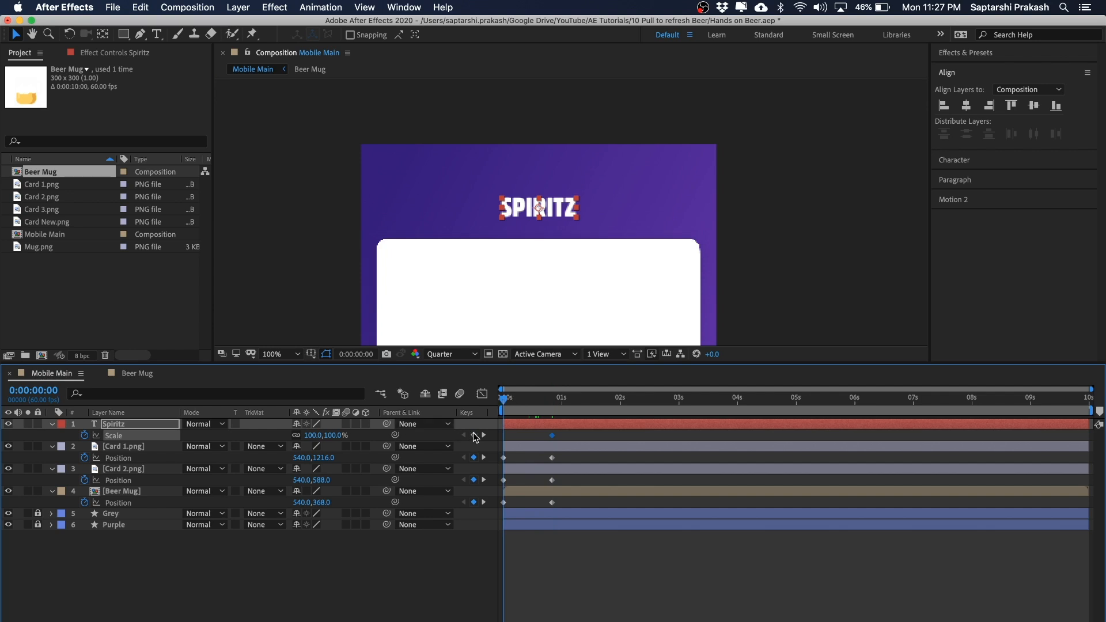
click(627, 561)
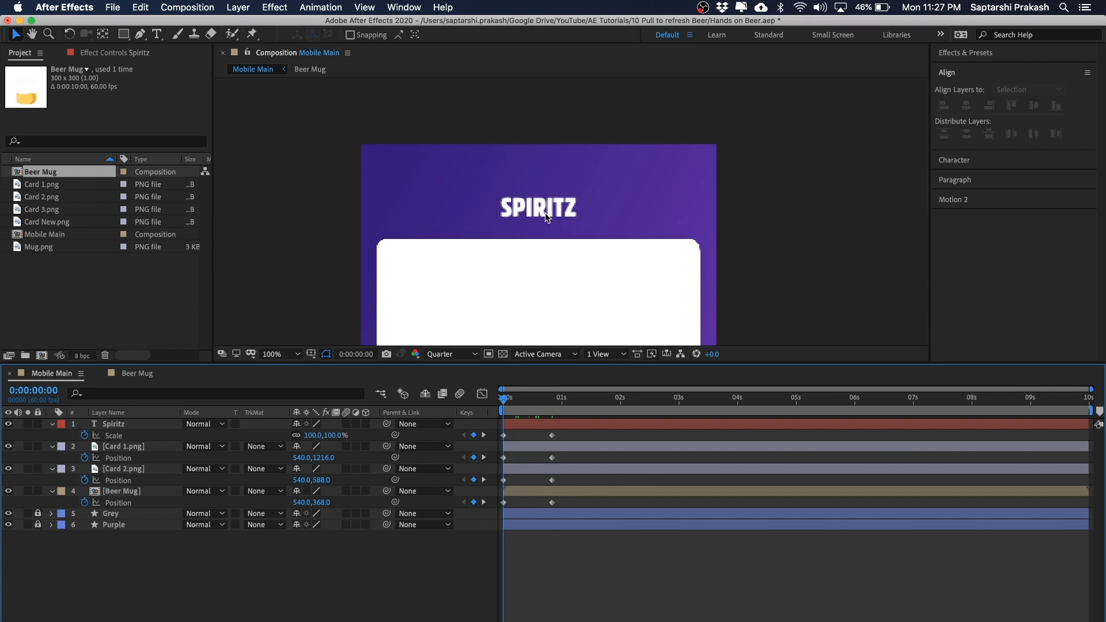
Set the Spiritz layer's Scale to 70% at 0:00:00:50
drag(505, 402, 548, 402)
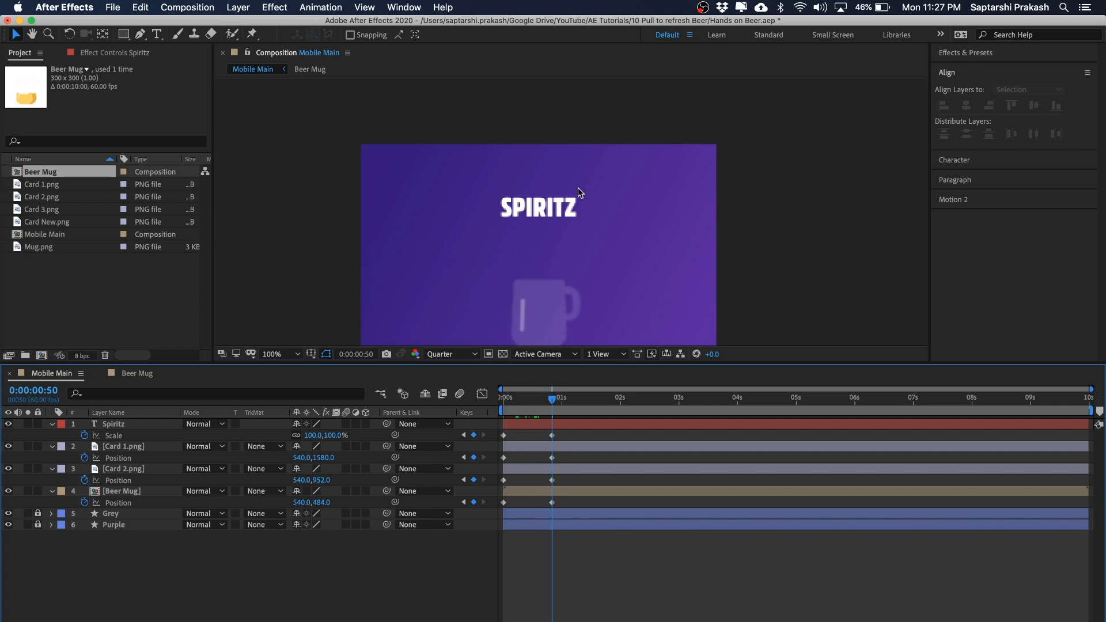
drag(740, 193, 733, 178)
click(534, 191)
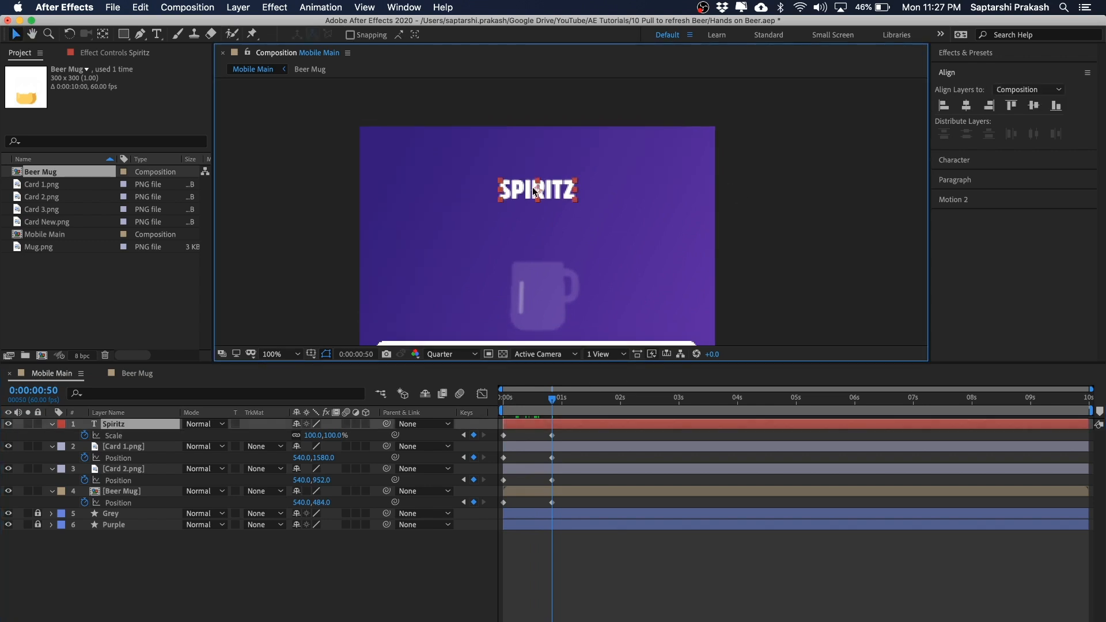
click(312, 435)
text(70)
key(Return)
click(779, 226)
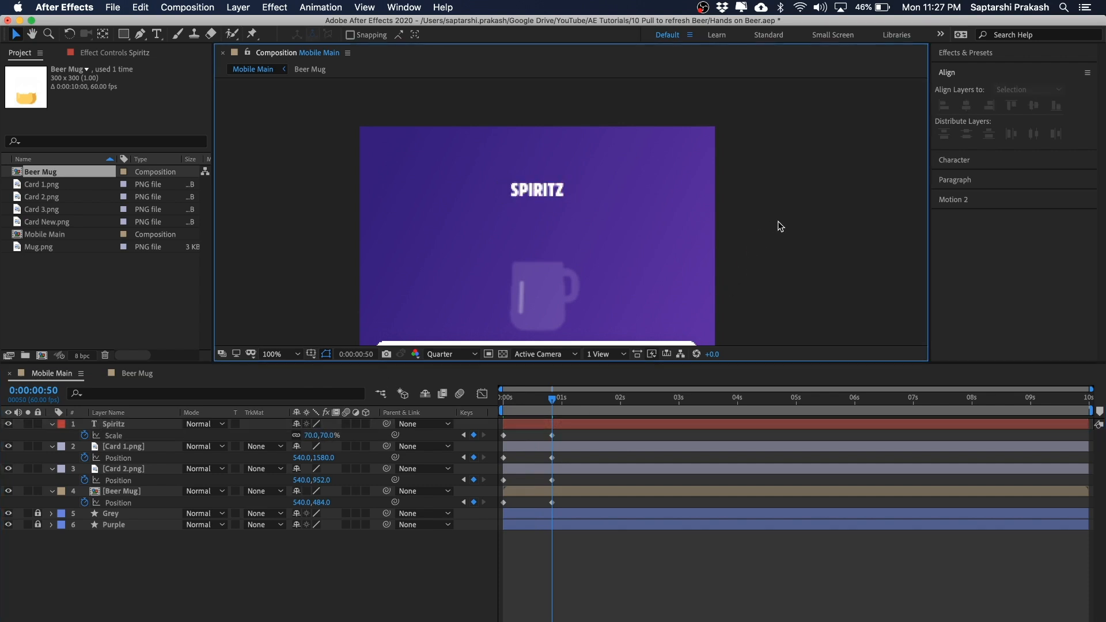
click(553, 187)
click(837, 226)
Add a Tracking text animator to the Spiritz layer
click(122, 426)
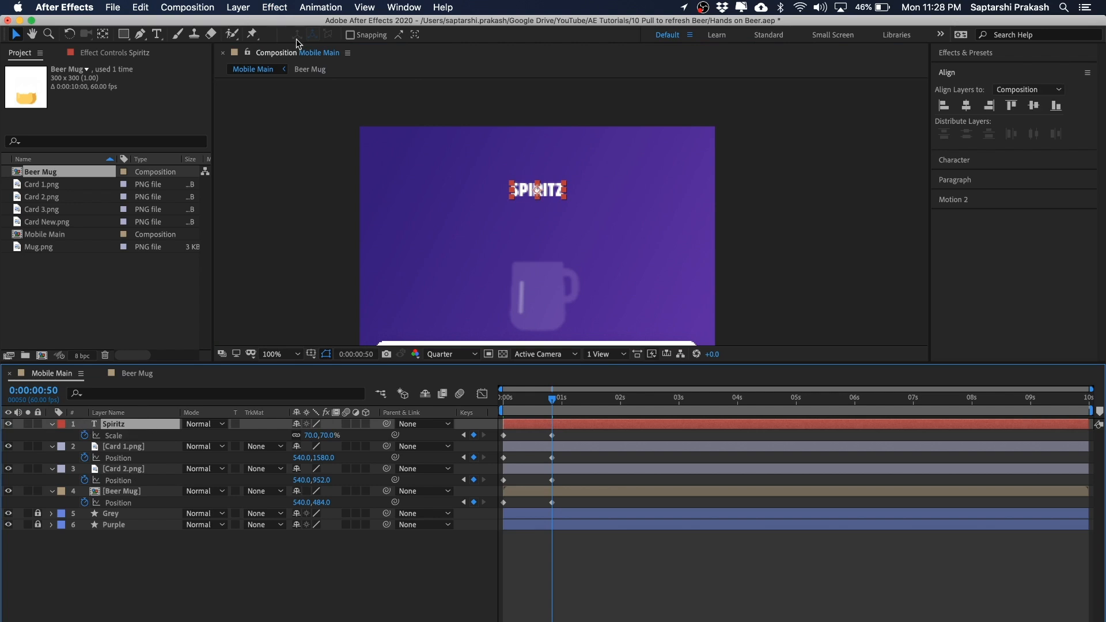
click(321, 7)
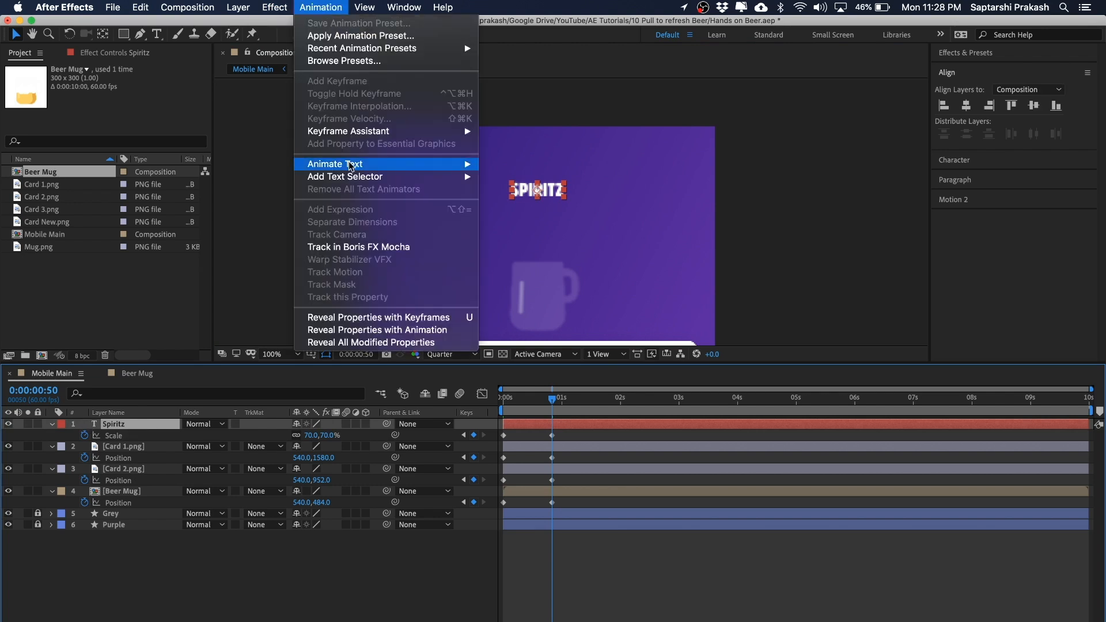
mouse_move(335, 166)
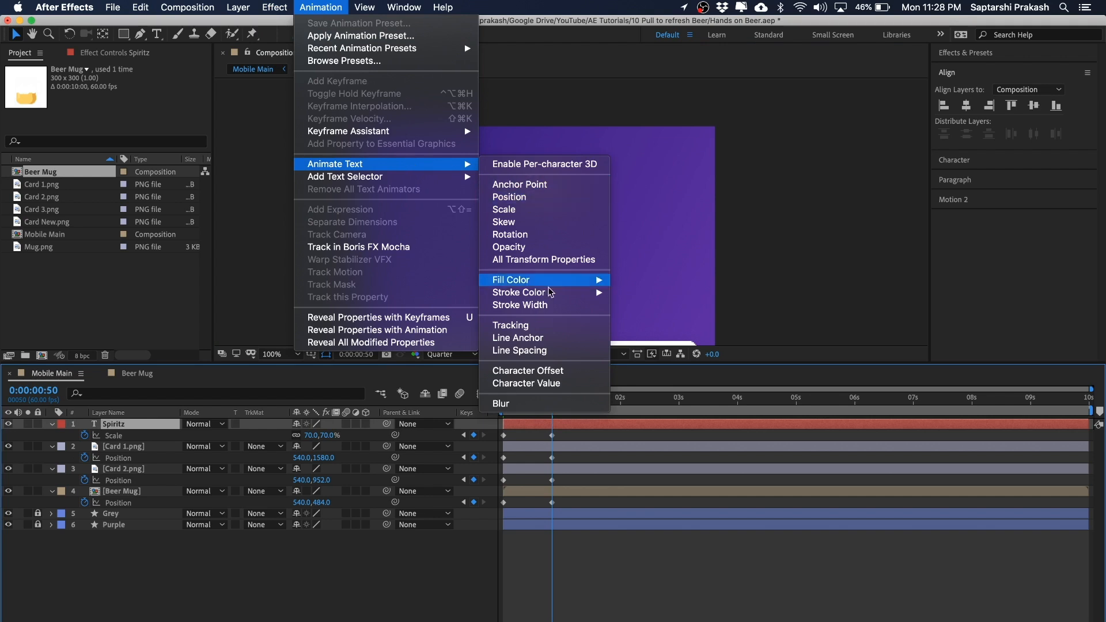
click(536, 326)
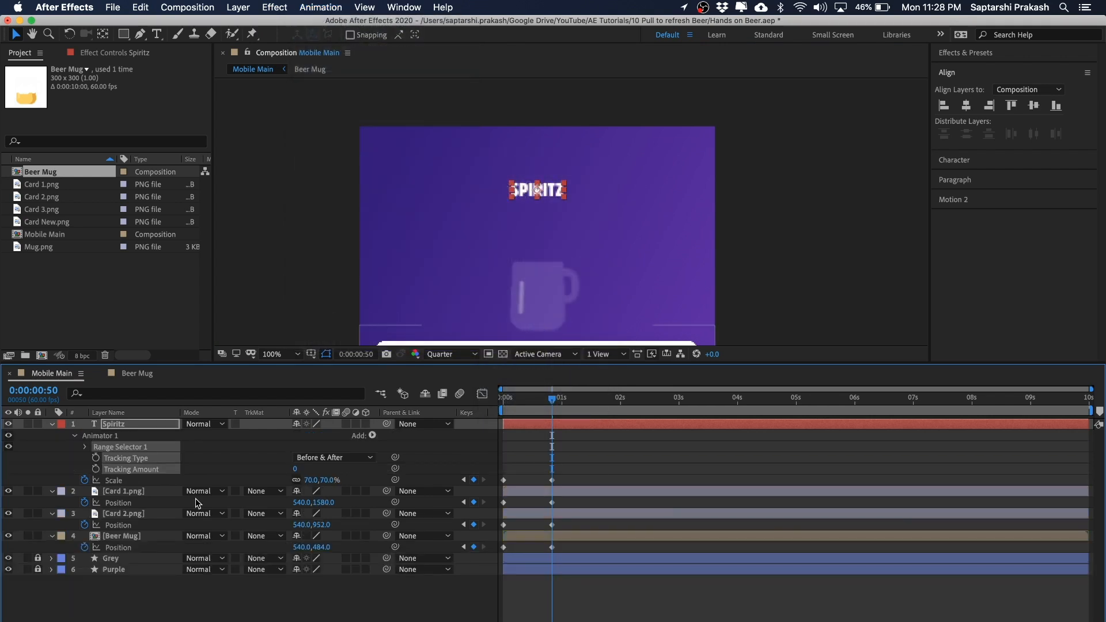
Keyframe the Spiritz text's Tracking Amount at 0 at both 0:00:00:50 and 0:00:00:00
click(205, 442)
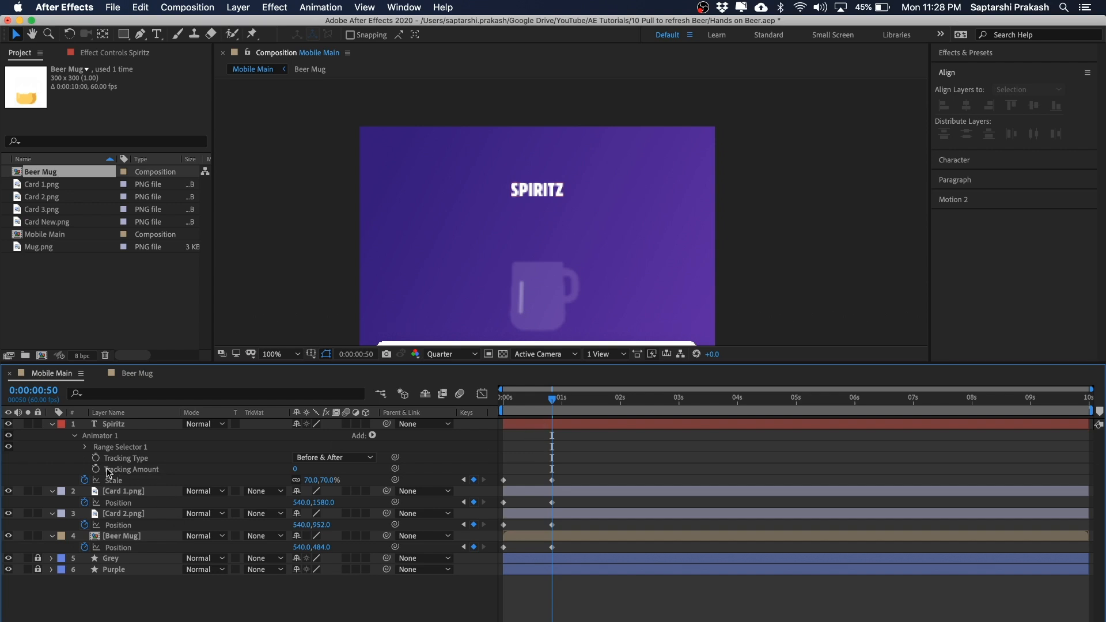
click(96, 469)
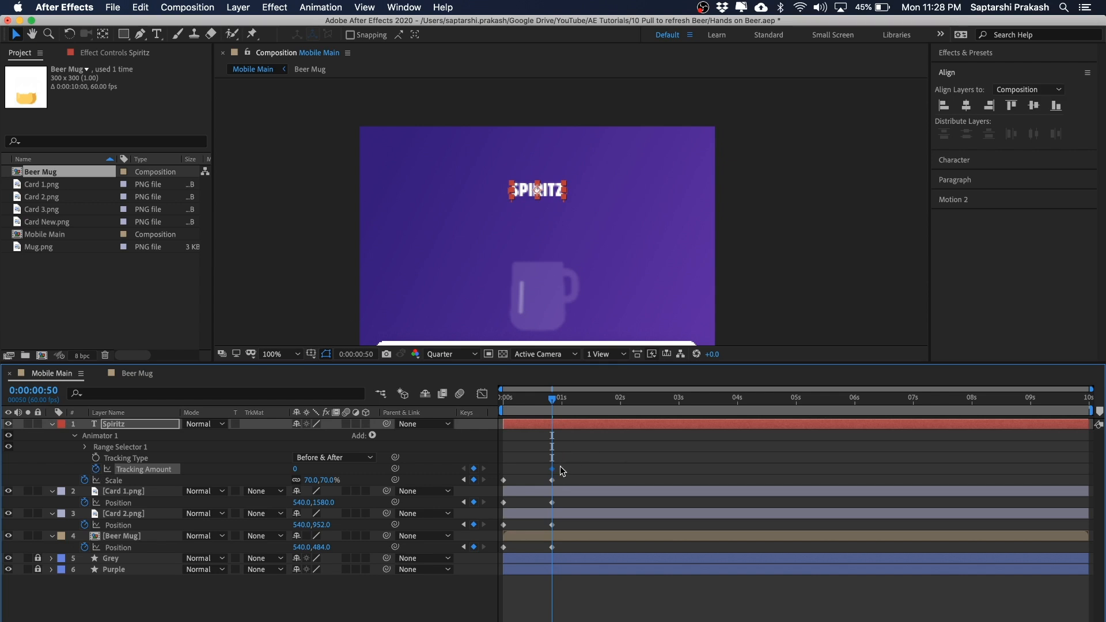
drag(552, 401, 491, 404)
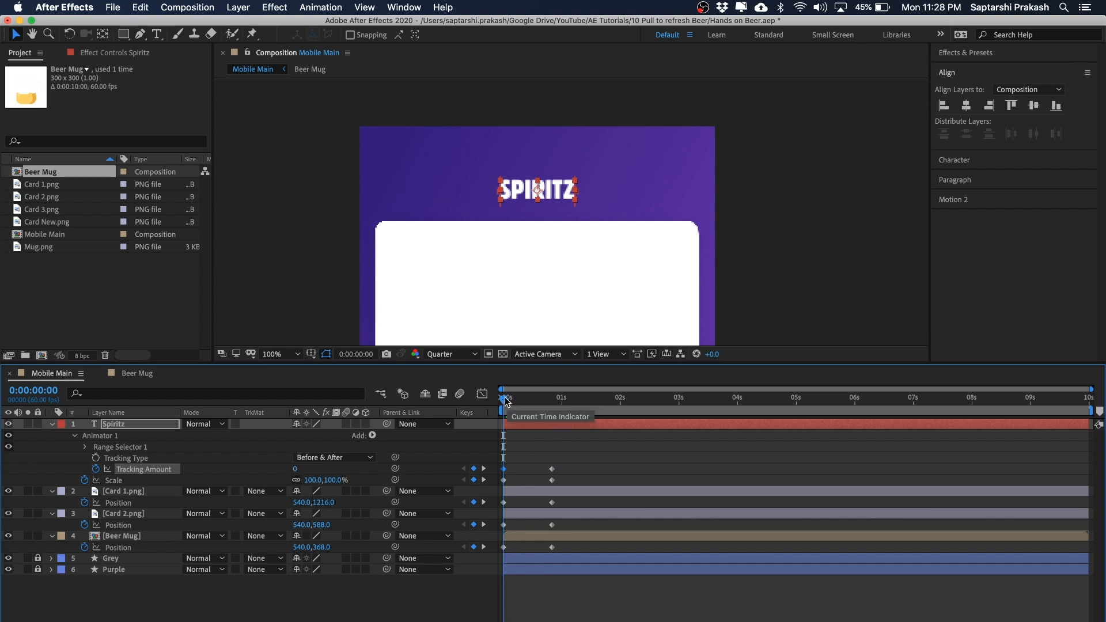
Try Tracking Amounts of 30 and 90 for the Spiritz text at 0:00:00:50
drag(506, 402, 554, 403)
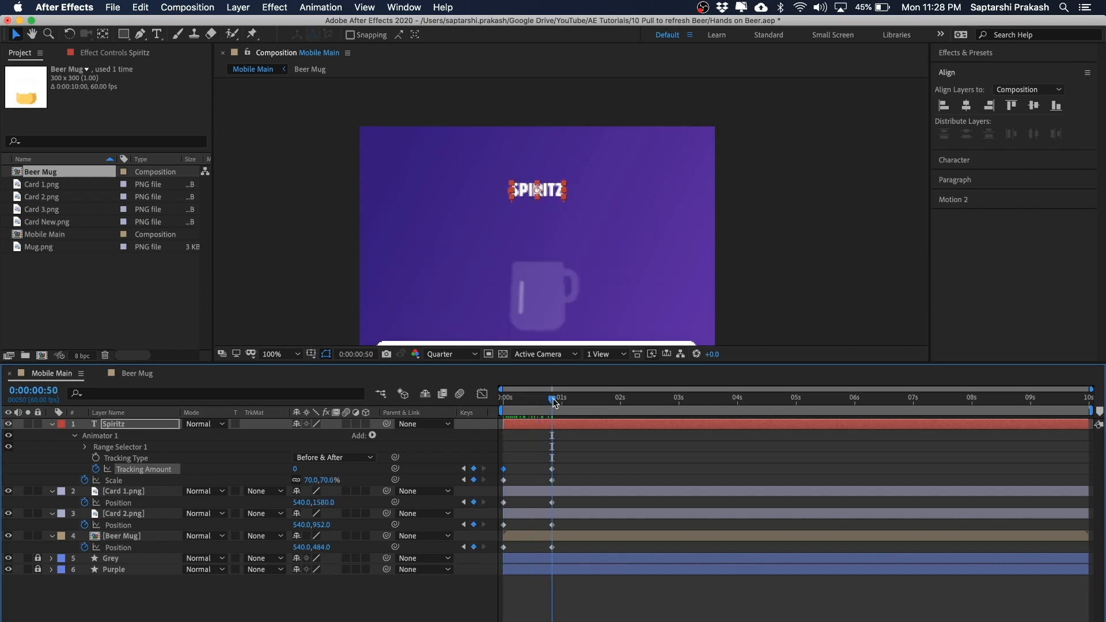
click(295, 470)
text(30)
key(Return)
click(298, 469)
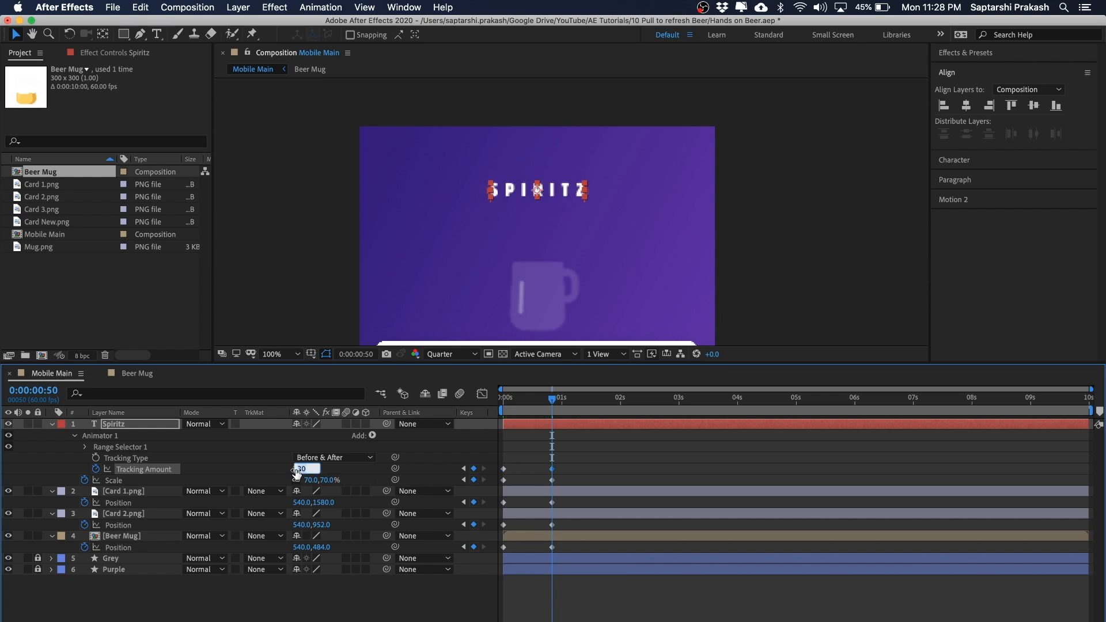
text(90)
key(Return)
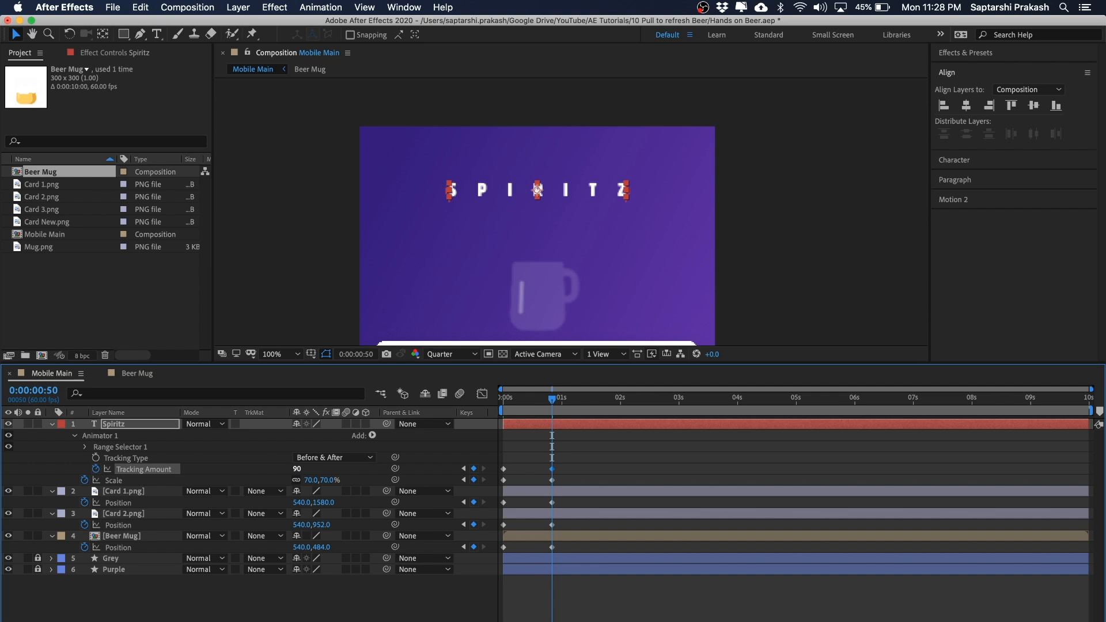
Set the Spiritz text's Tracking Amount to 70 at 0:00:00:50
click(298, 469)
text(70)
key(Return)
click(824, 199)
key(comma)
key(period)
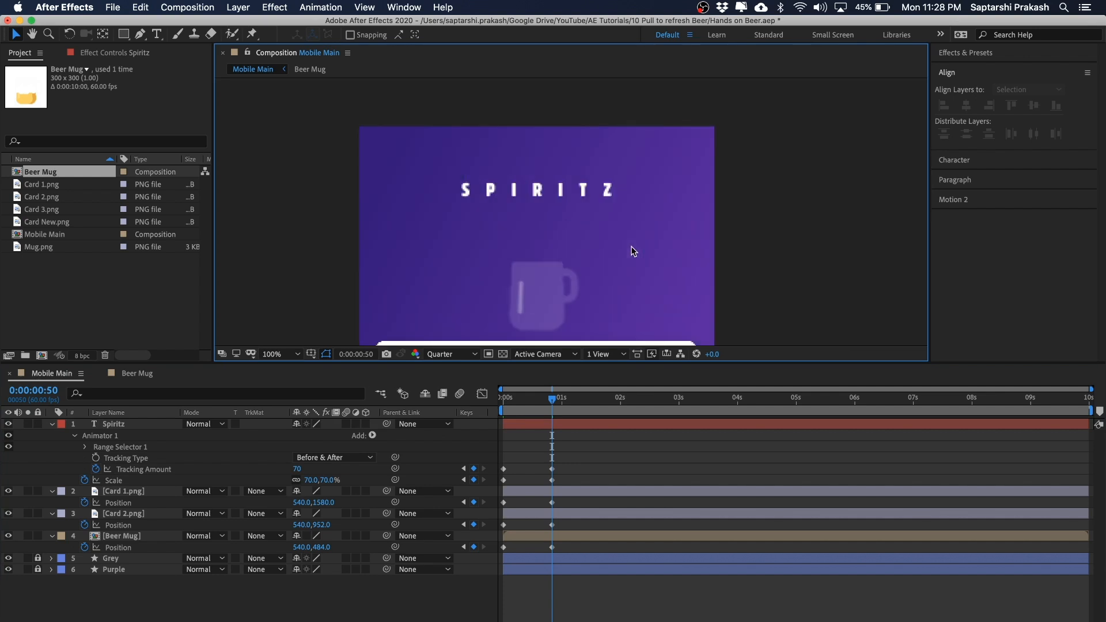
Scrub up to 0:00:00:50 to check how the SPIRITZ text shrinks and spreads as the cards slide down
click(513, 402)
drag(512, 402, 552, 403)
click(533, 193)
click(748, 193)
Try a Scale of 60% for the Spiritz layer at 0:00:00:50
click(546, 192)
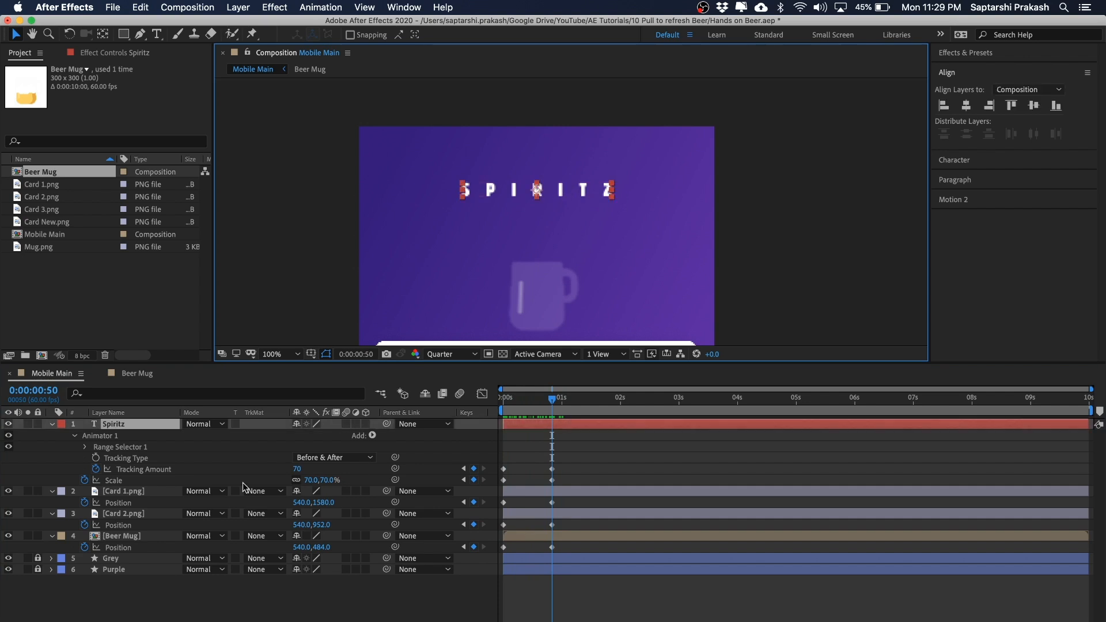
click(312, 480)
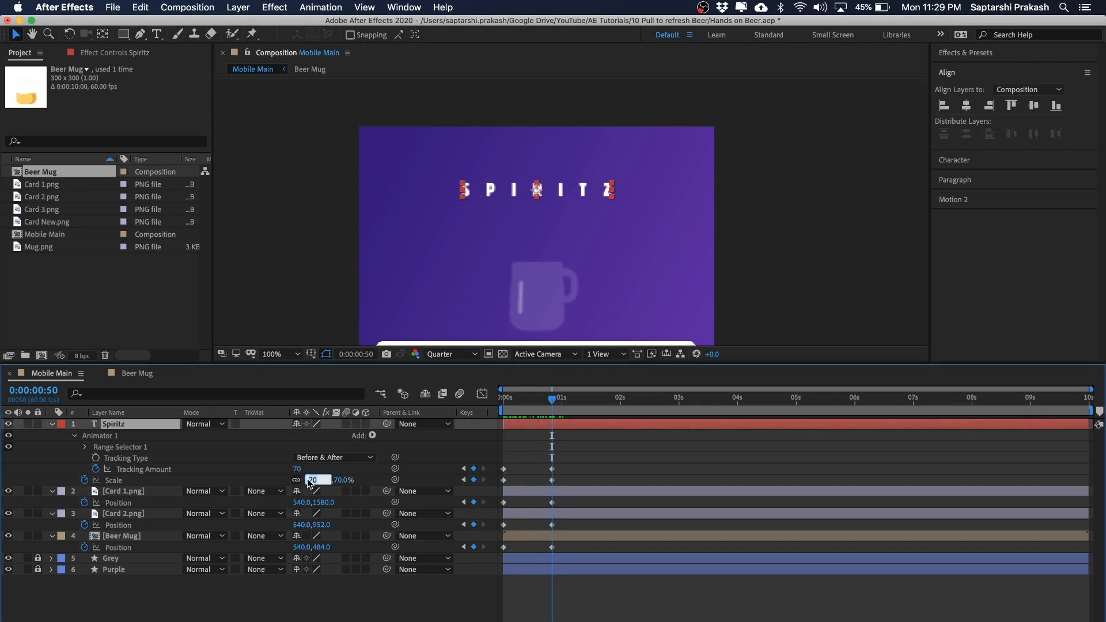
text(60)
key(Return)
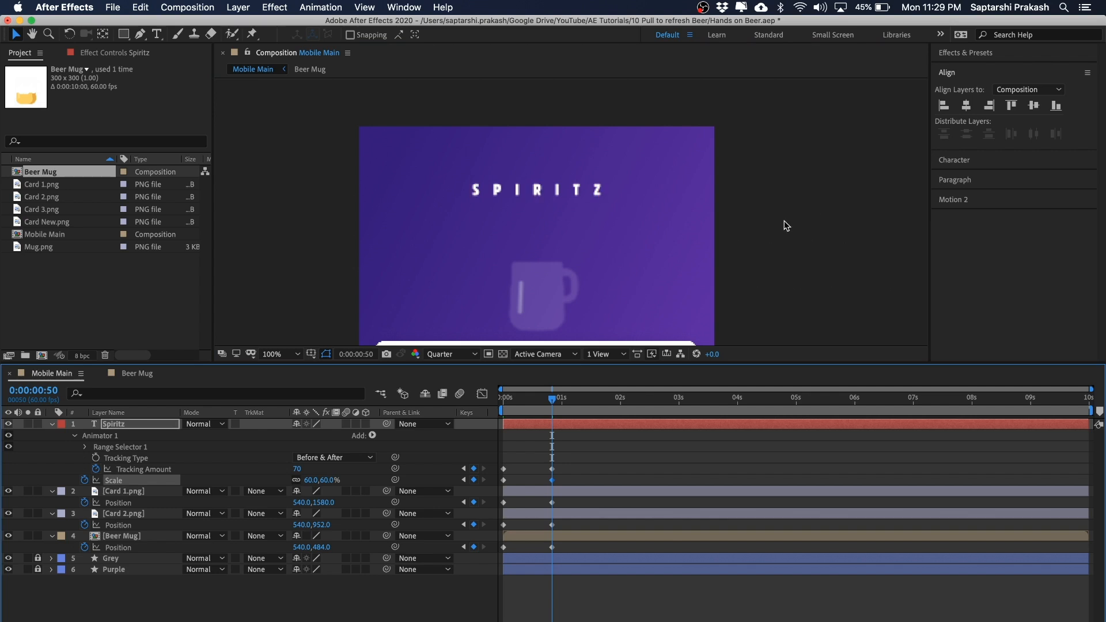
click(785, 224)
Set the Spiritz layer's Scale to 65% at 0:00:00:50
click(545, 185)
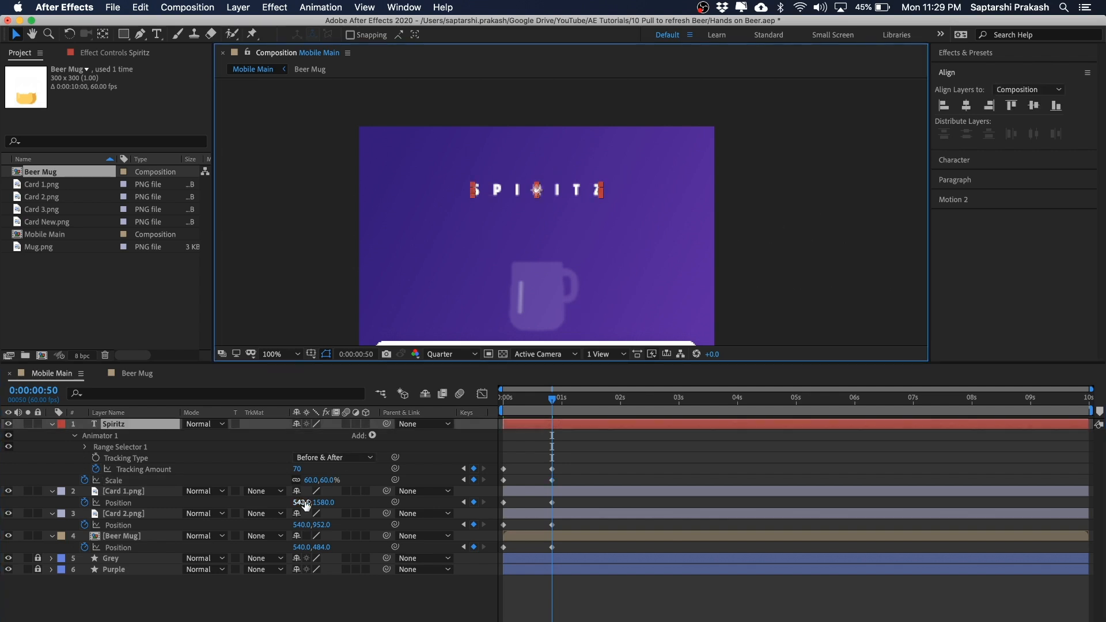
click(308, 480)
text(65)
key(Return)
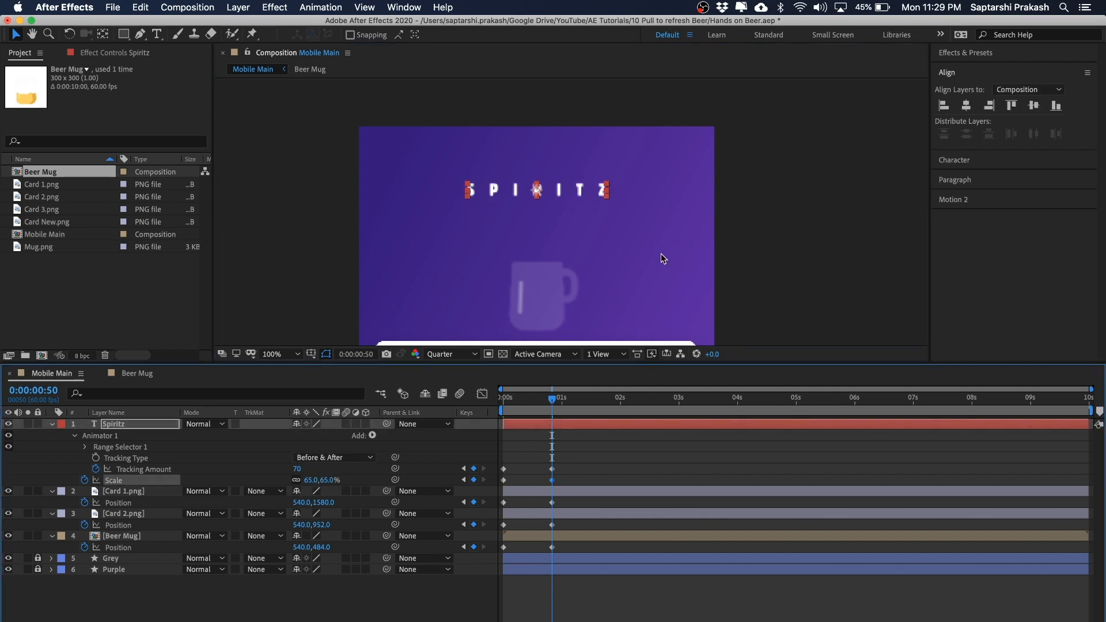
Set the Spiritz text's Tracking Amount to 80 at 0:00:00:50
click(297, 470)
text(80)
key(Return)
click(753, 198)
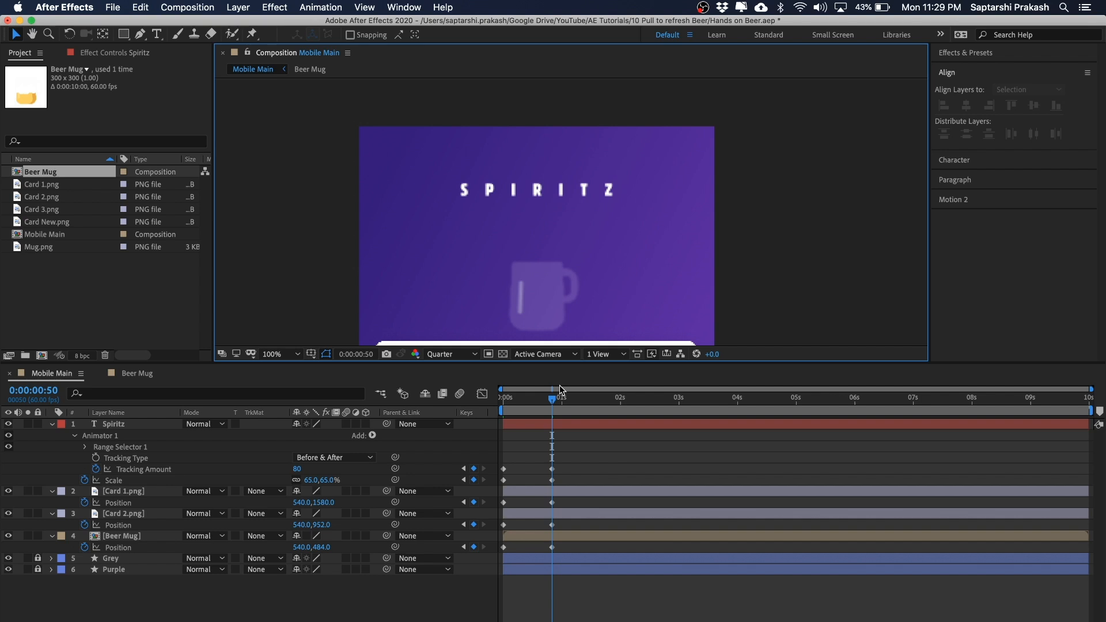
Scrub the animation up to 0:00:00:50 and examine the spaced SPIRITZ letters above the mug up close
mouse_move(551, 402)
mouse_down()
mouse_move(507, 403)
mouse_move(551, 406)
mouse_up()
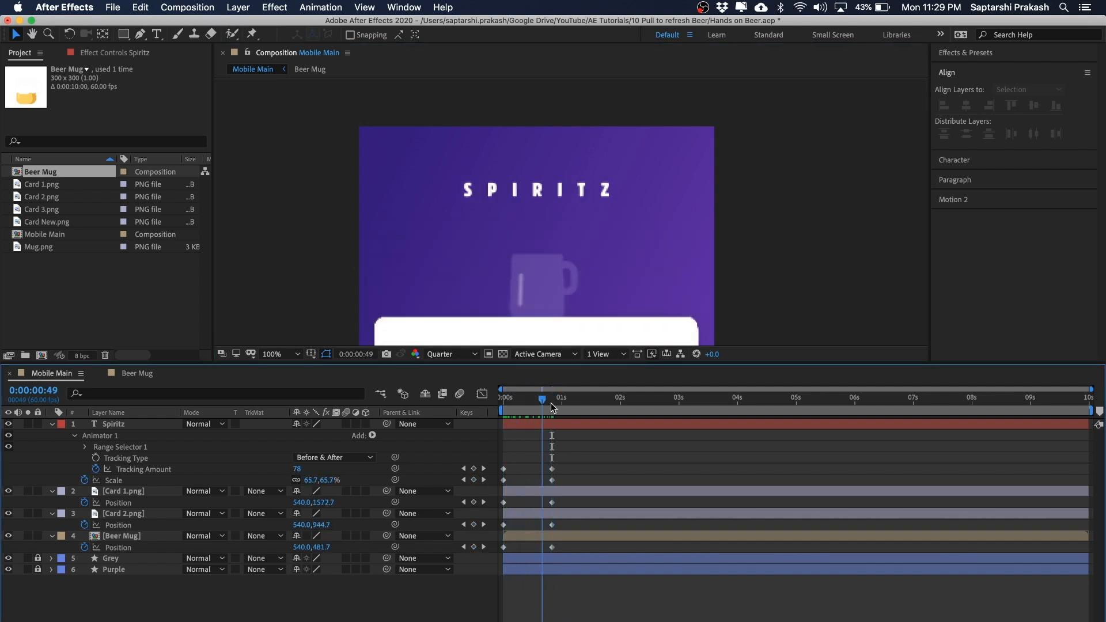
key(period)
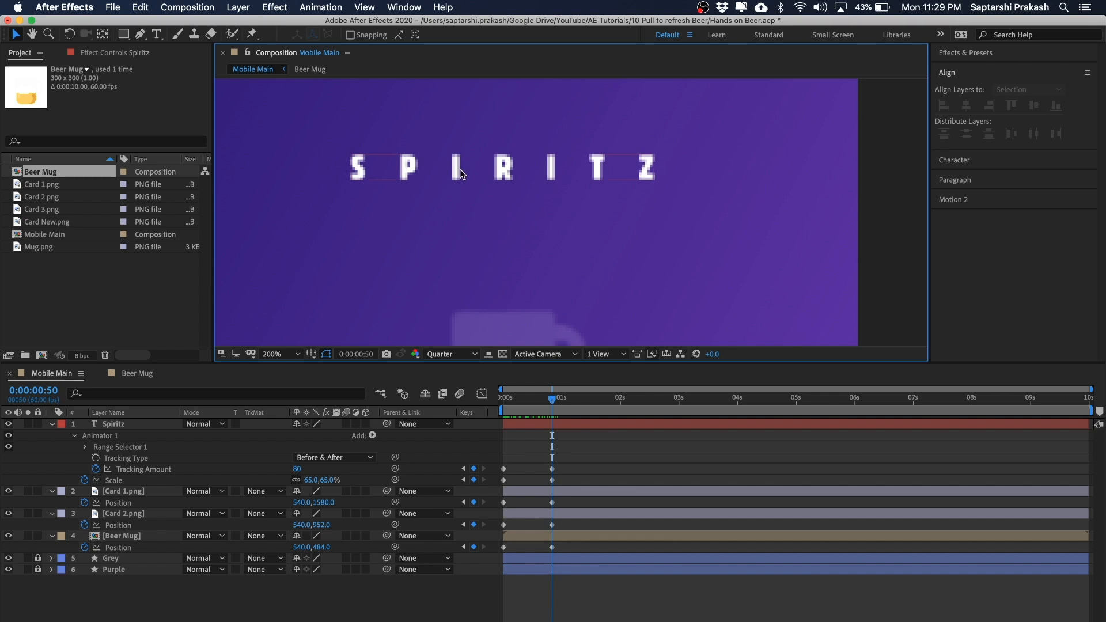
key(comma)
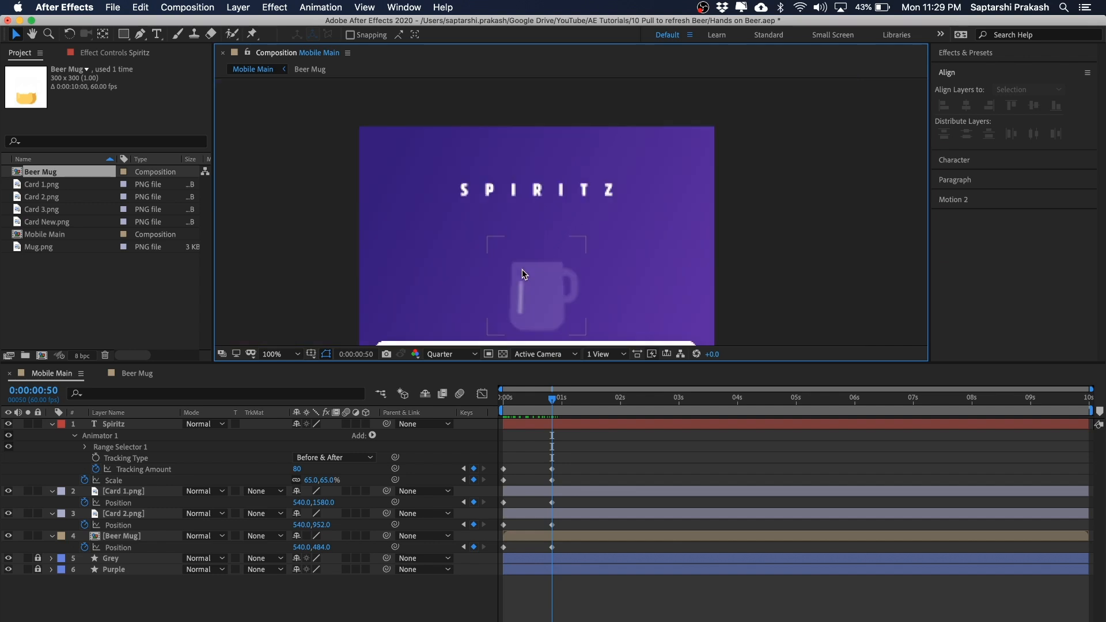
drag(775, 173, 790, 145)
click(596, 449)
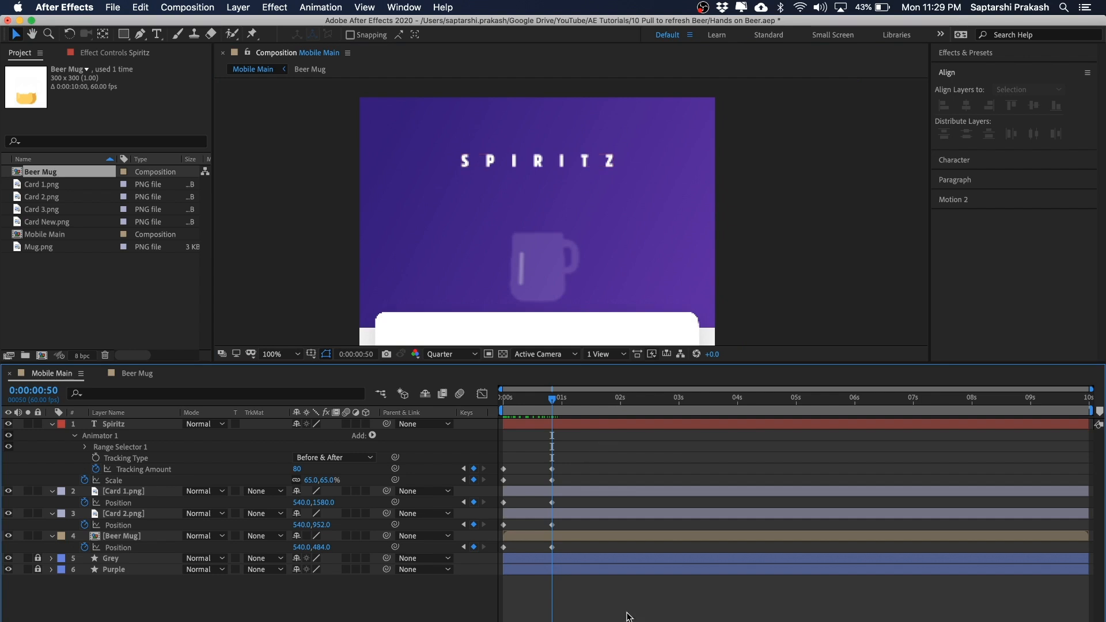
Draw a straight horizontal line with the Pen tool through the SPIRITZ title, extending slightly beyond both ends of the word
key(u)
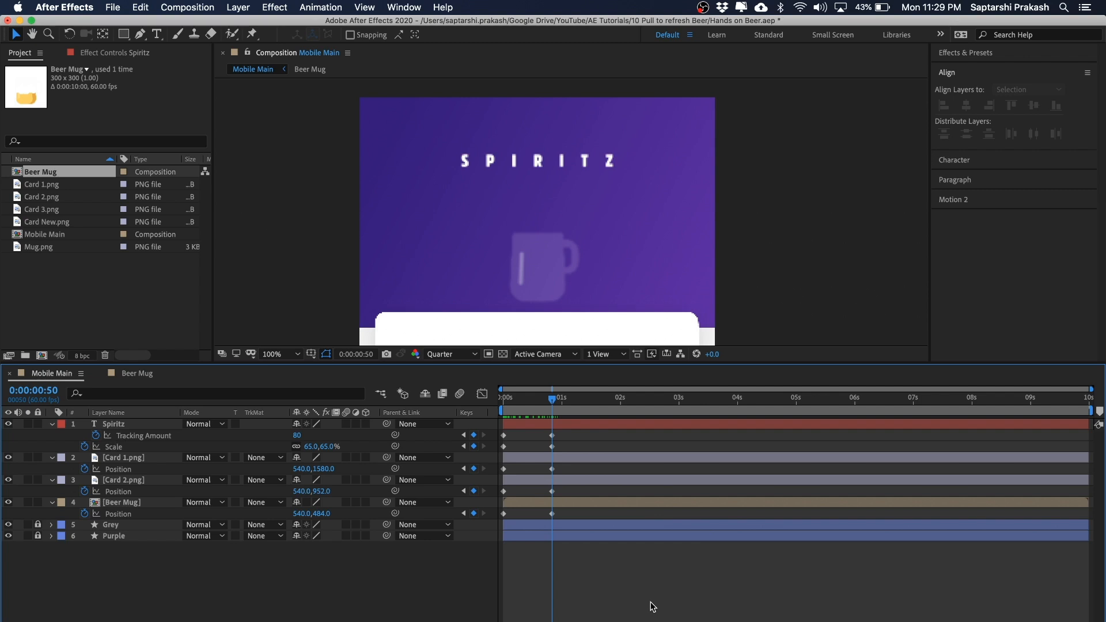
click(140, 33)
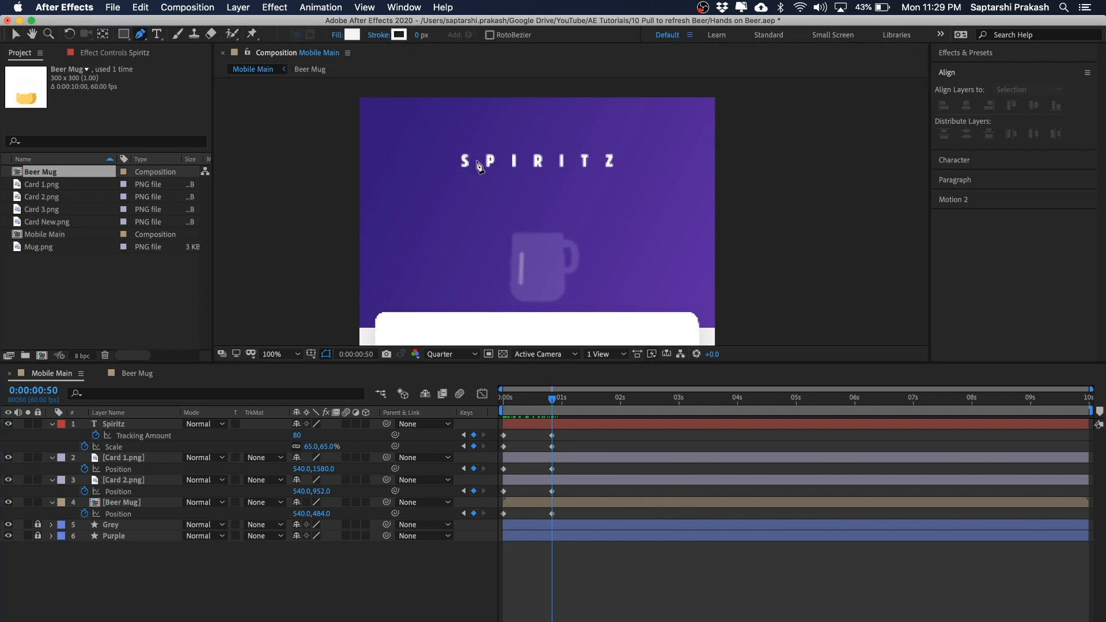
click(450, 159)
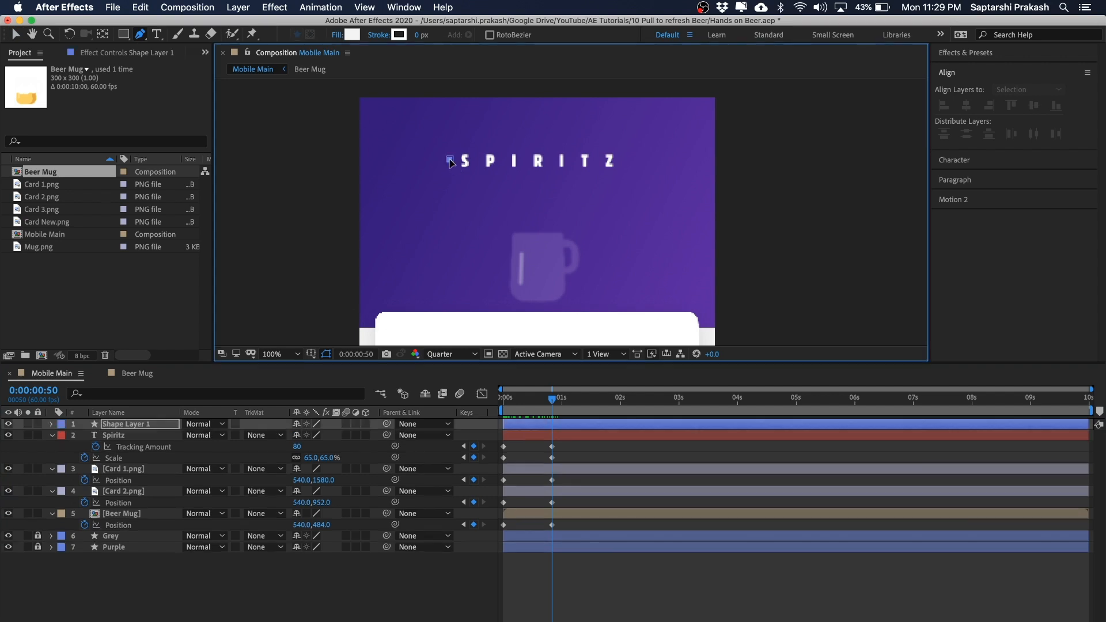
shift+click(625, 160)
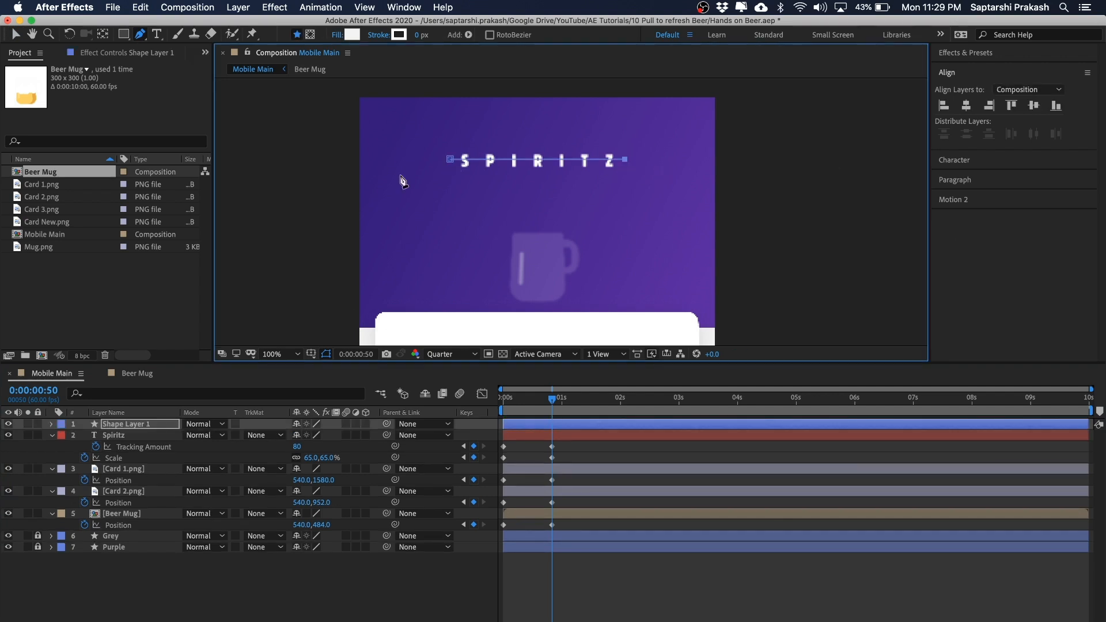
click(15, 34)
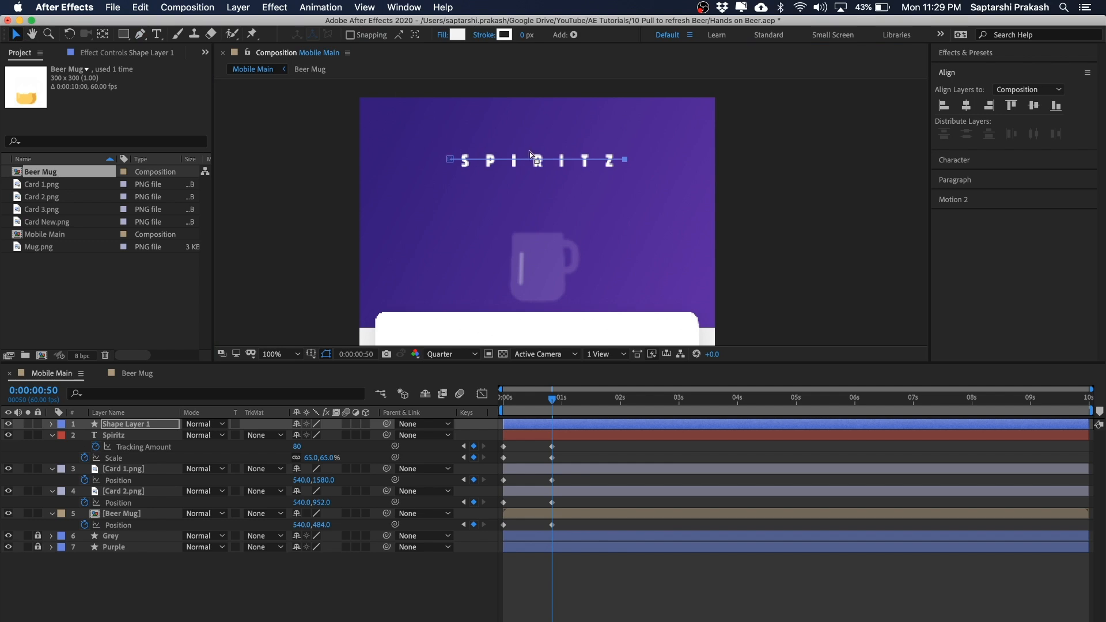
Set the stroke width of the line through the title to 2 px
click(524, 35)
text(2)
key(Return)
click(858, 190)
Set the composition preview resolution to Full
key(h)
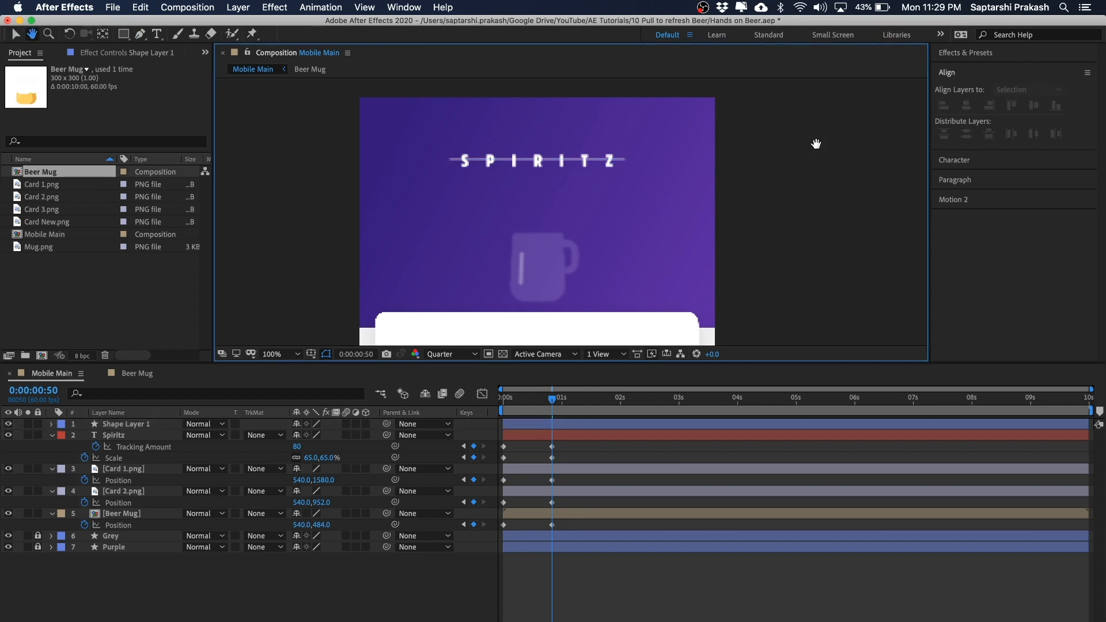
drag(815, 143, 819, 183)
key(v)
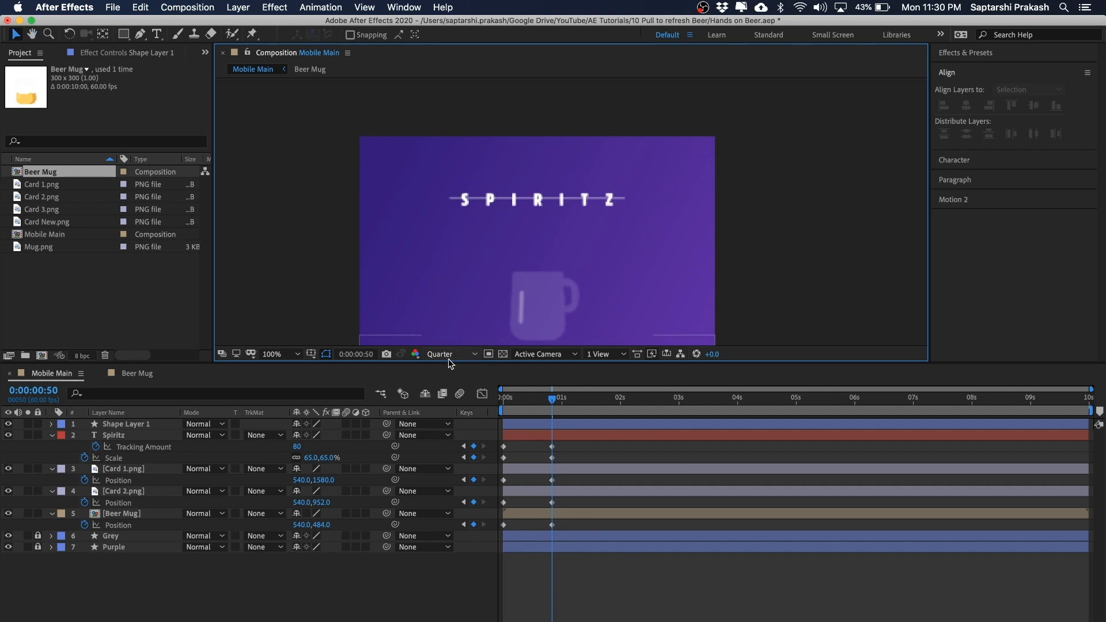
click(451, 356)
click(442, 384)
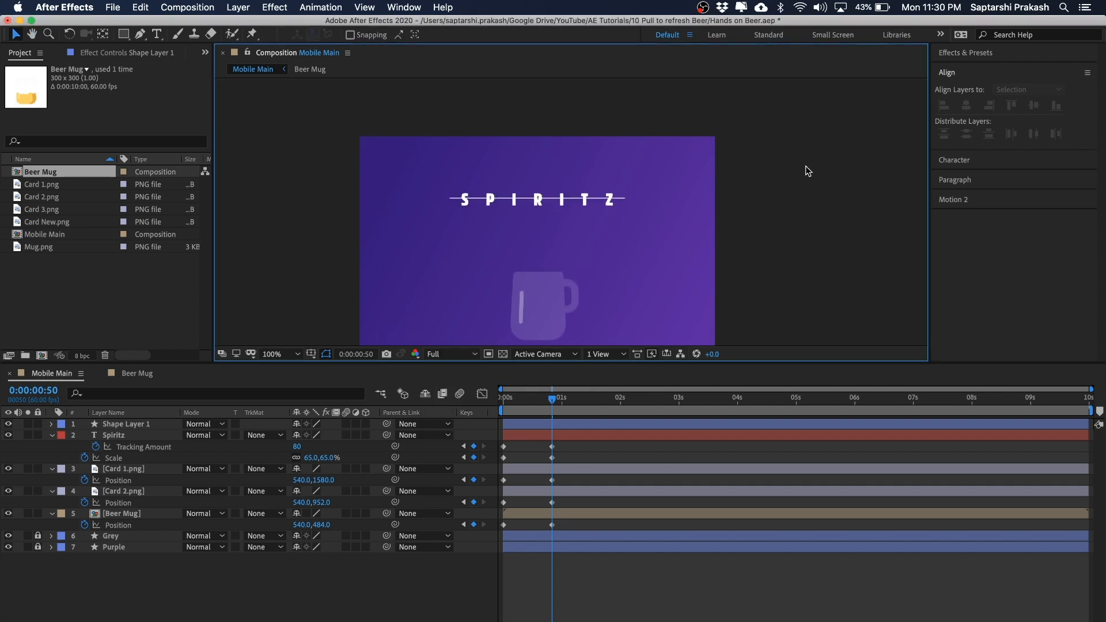
Rename the shape layer of the line through the title as Line
key(period)
key(h)
drag(864, 156, 891, 157)
key(v)
click(550, 183)
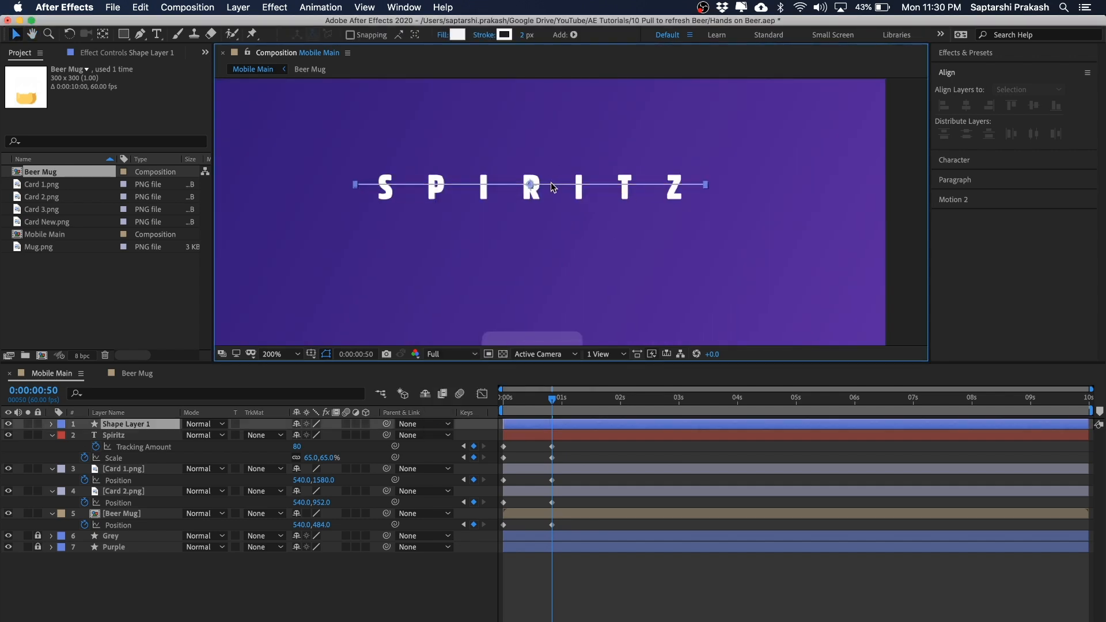
text(Line)
key(Return)
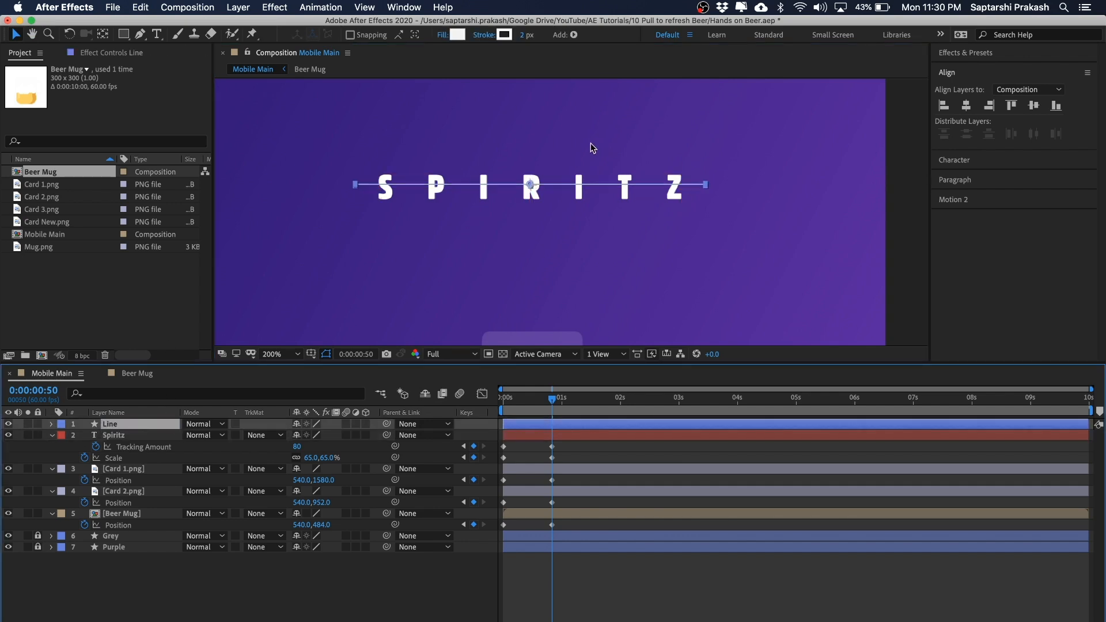
Center the Line layer horizontally in the composition and nudge it down to the vertical middle of the SPIRITZ letters
click(832, 164)
click(561, 184)
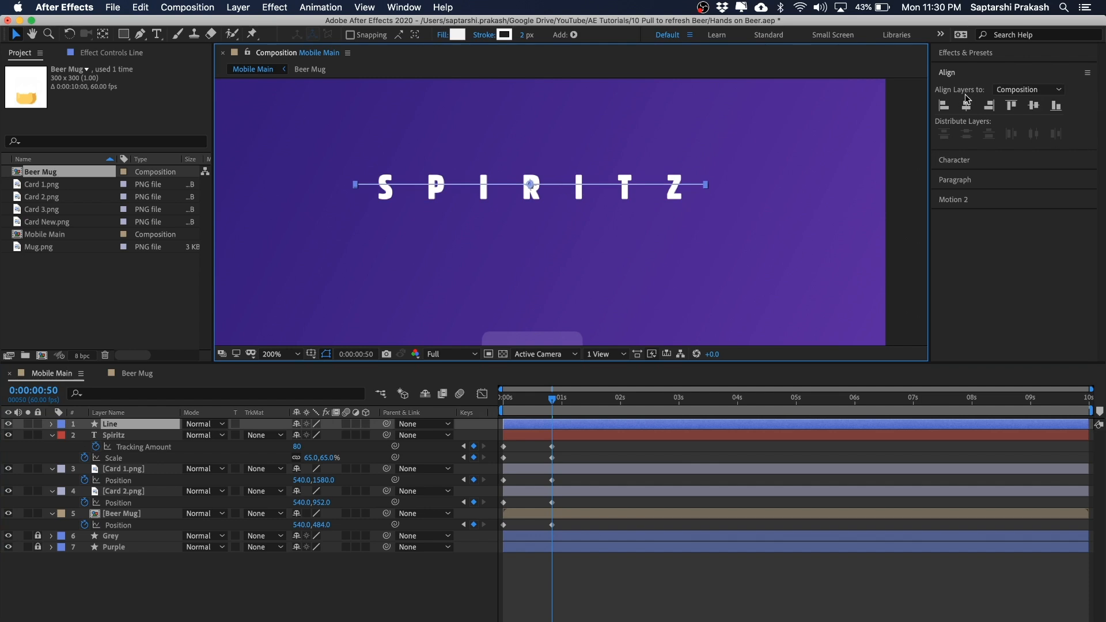
click(966, 107)
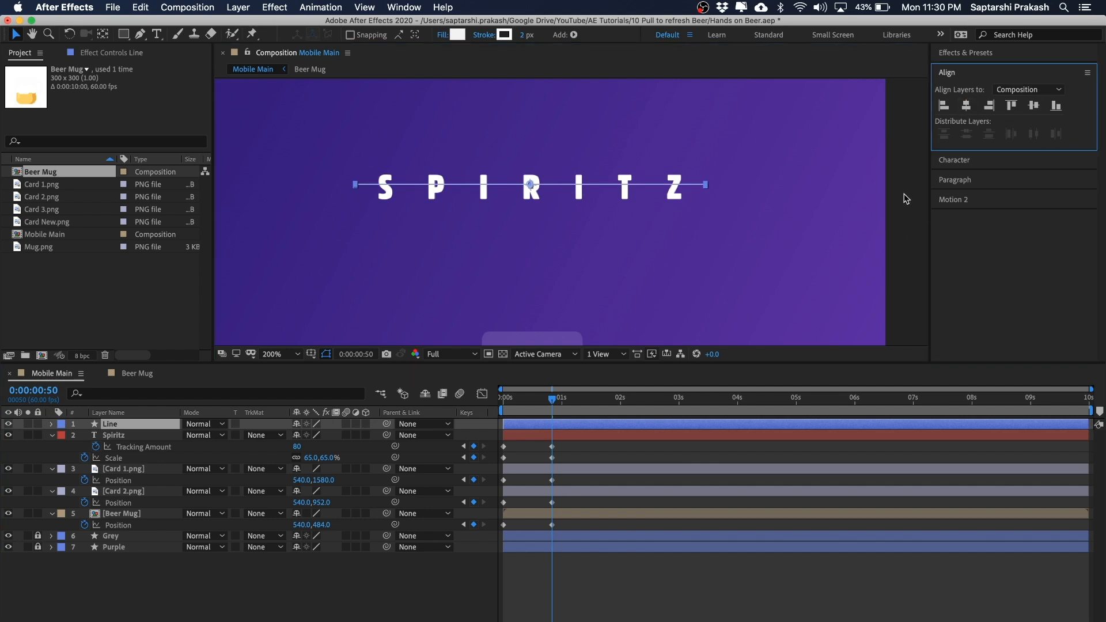
click(530, 185)
key(Down)
key(Down)
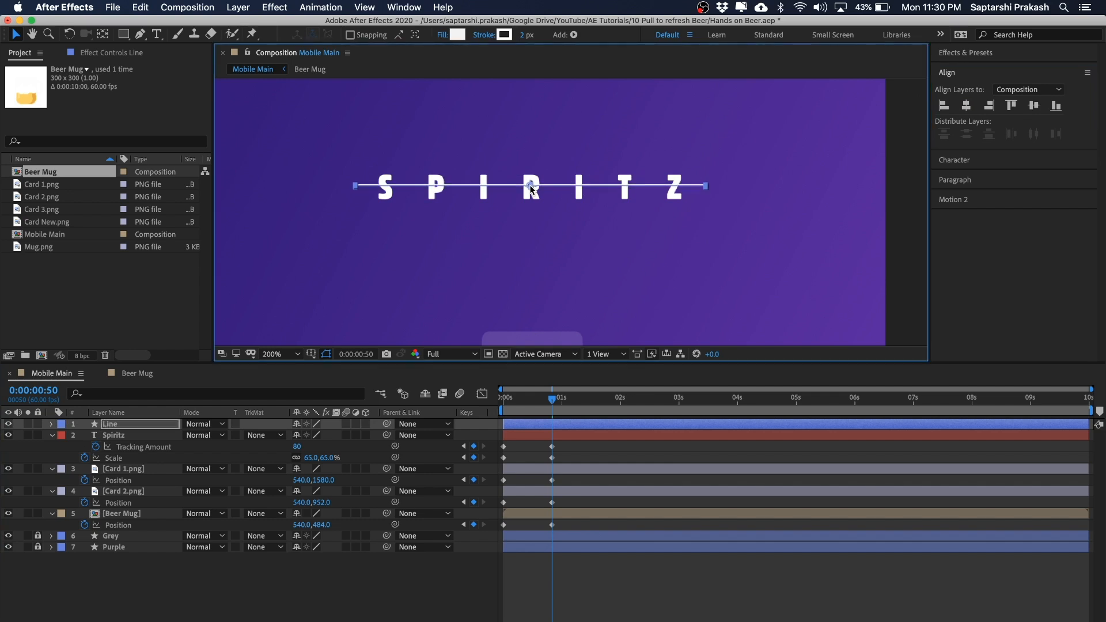
key(Down)
key(Down)
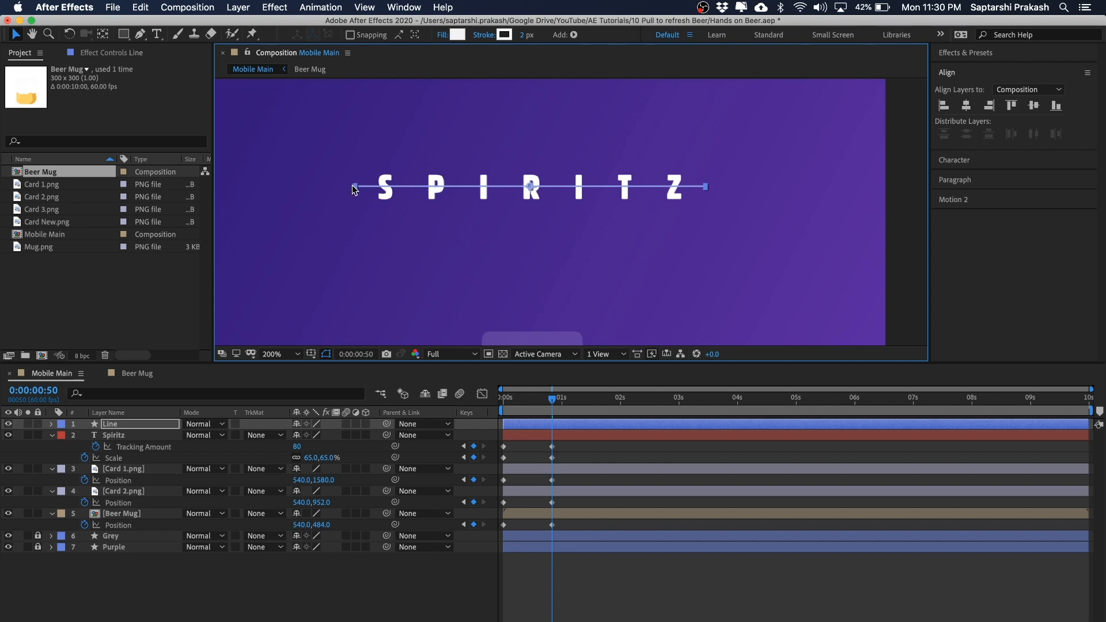
click(810, 181)
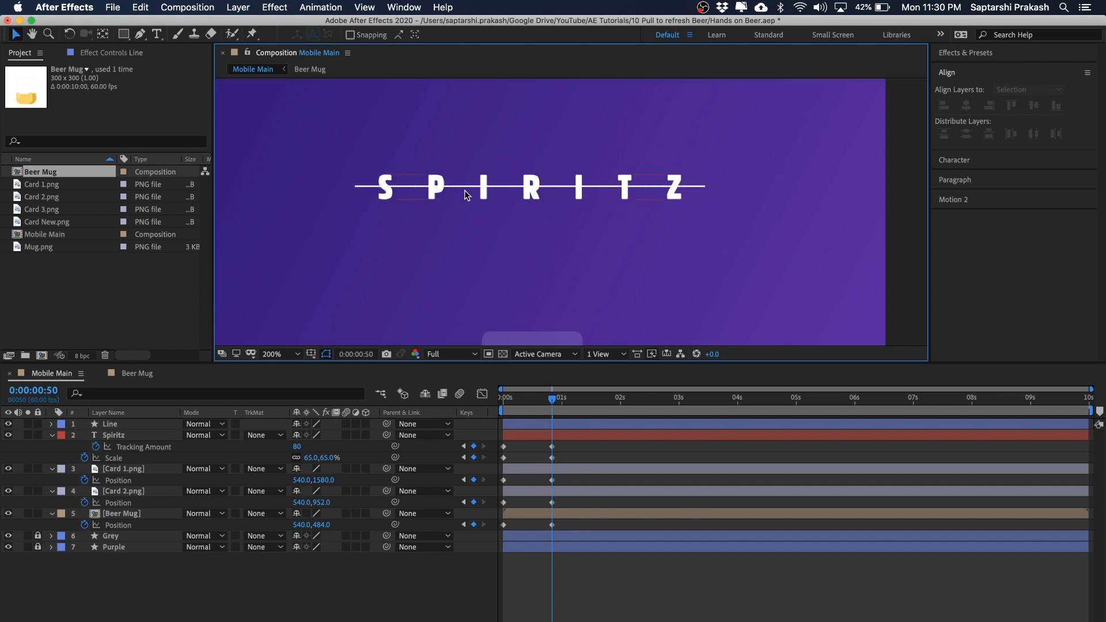
Examine the line's position and thickness against the SPIRITZ letters at 100% and 200% zoom
key(comma)
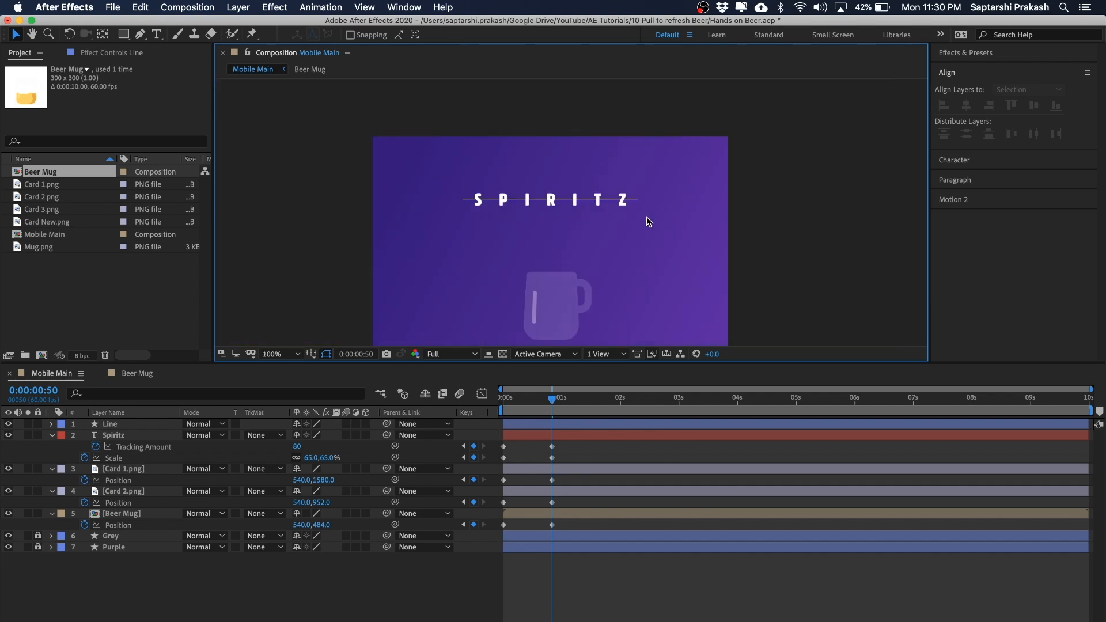
key(period)
key(period)
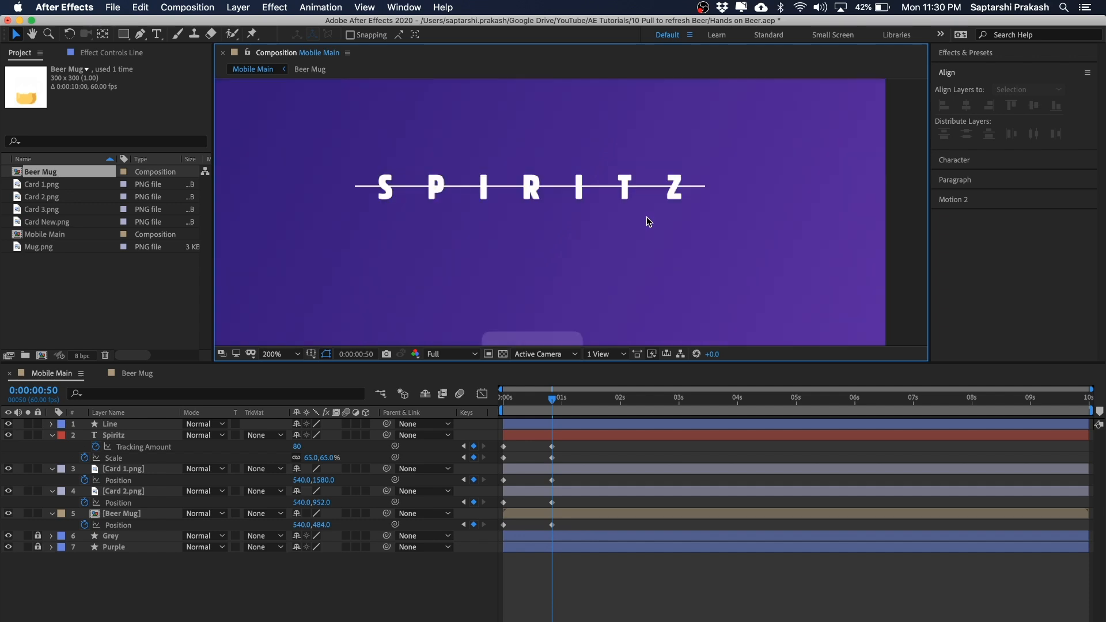
key(comma)
key(comma)
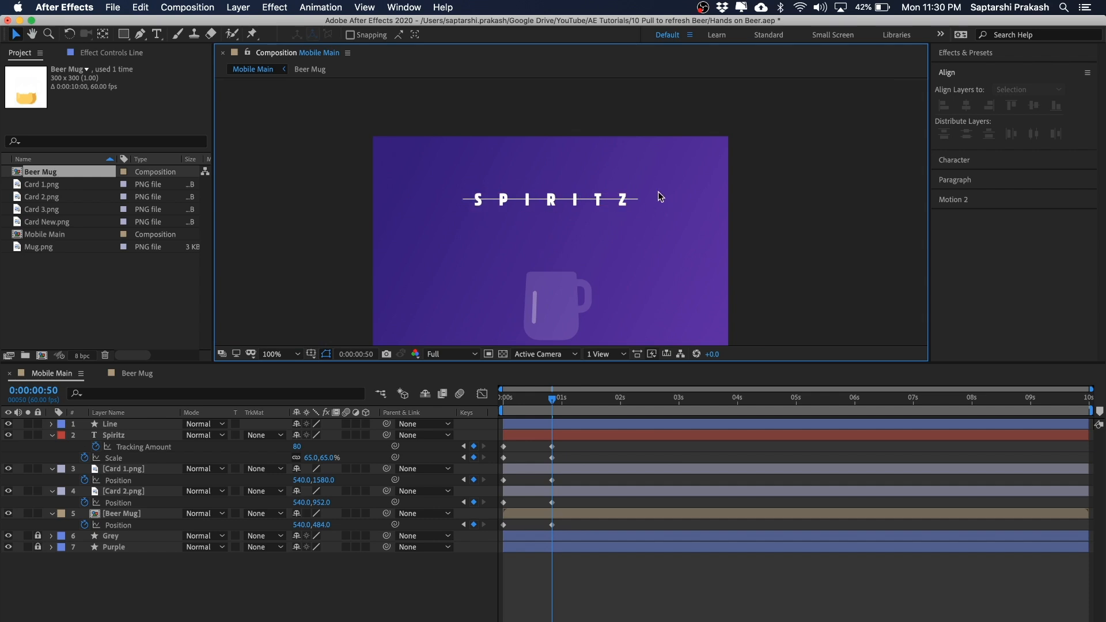
scroll(726, 206, down, 1)
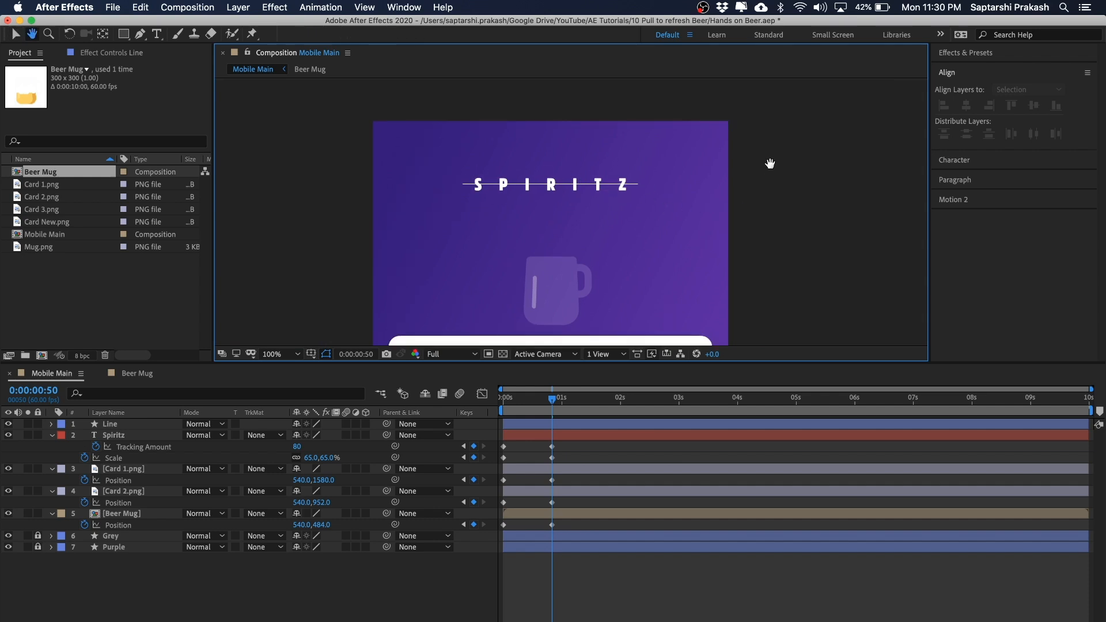
key(period)
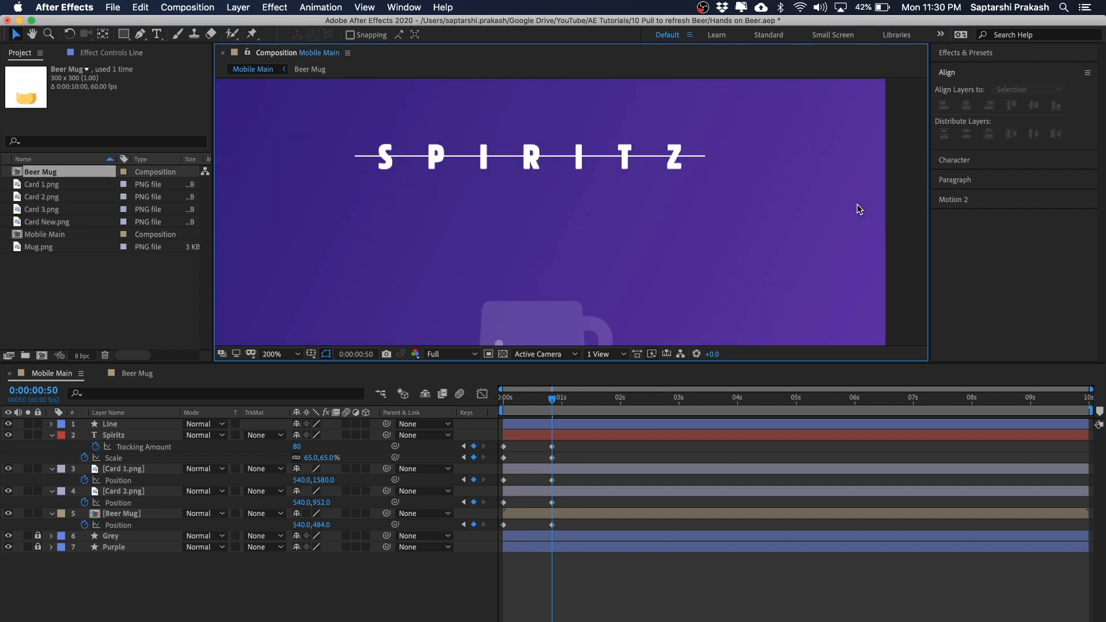
scroll(857, 204, up, 2)
click(659, 203)
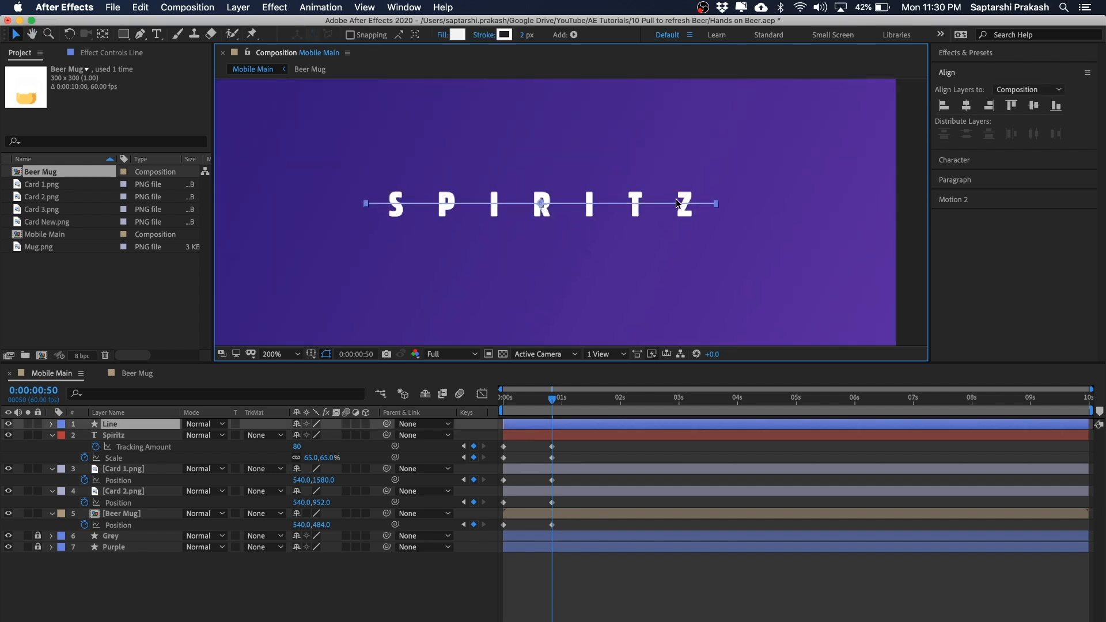
key(comma)
key(period)
click(918, 202)
Keyframe the Spiritz layer's Opacity at 100% at both 0:00:00:50 and 0:00:00:00
click(692, 207)
key(t)
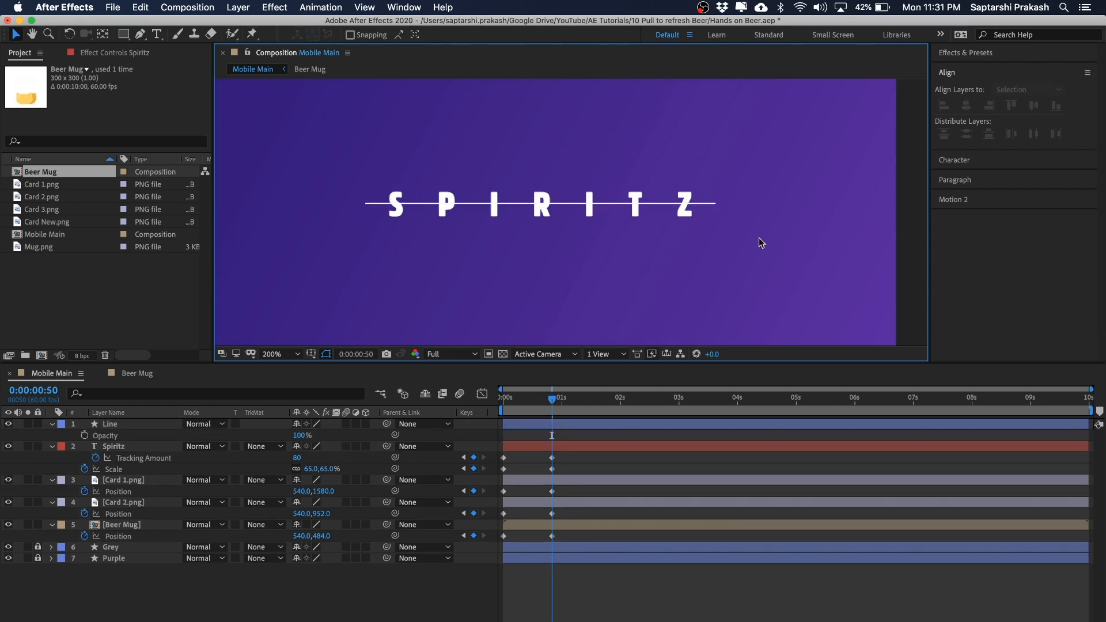
click(544, 215)
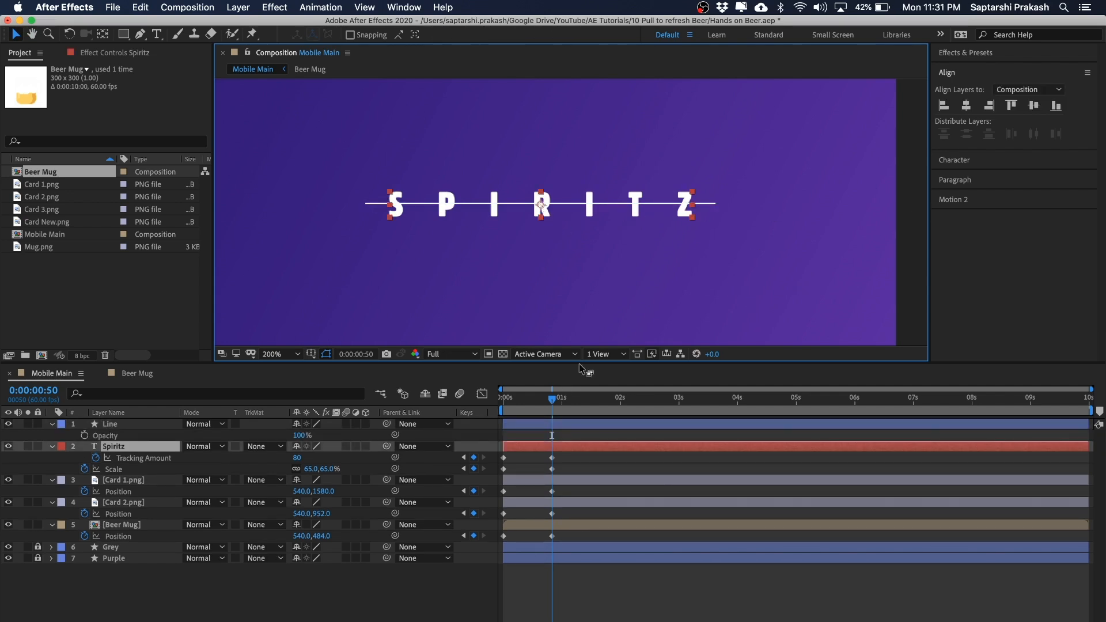
click(126, 447)
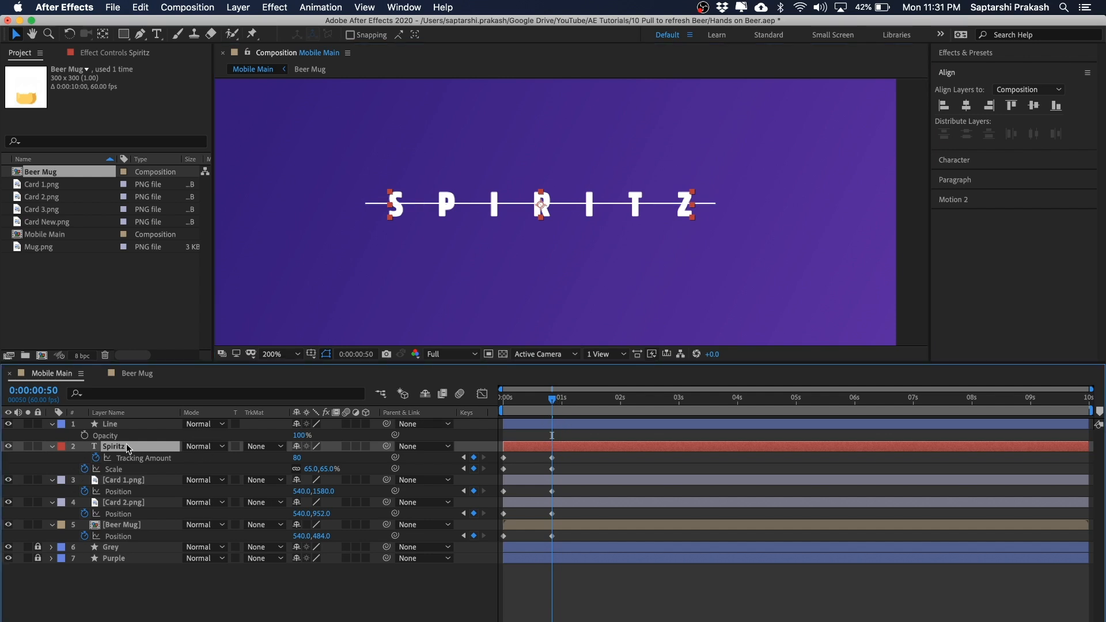
key(shift+t)
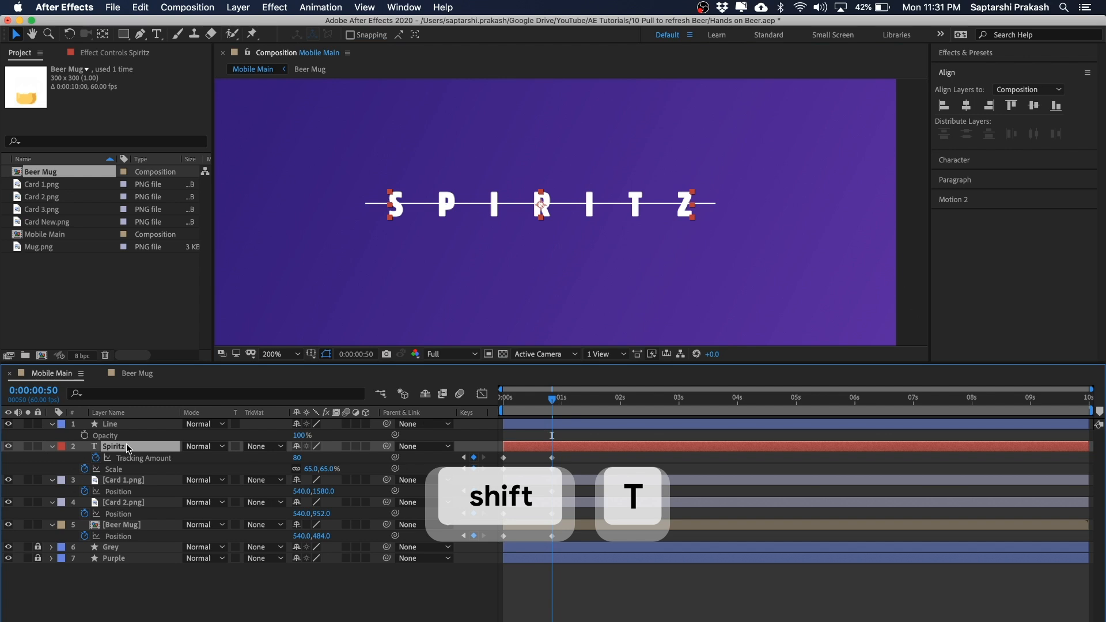
key(shift+t)
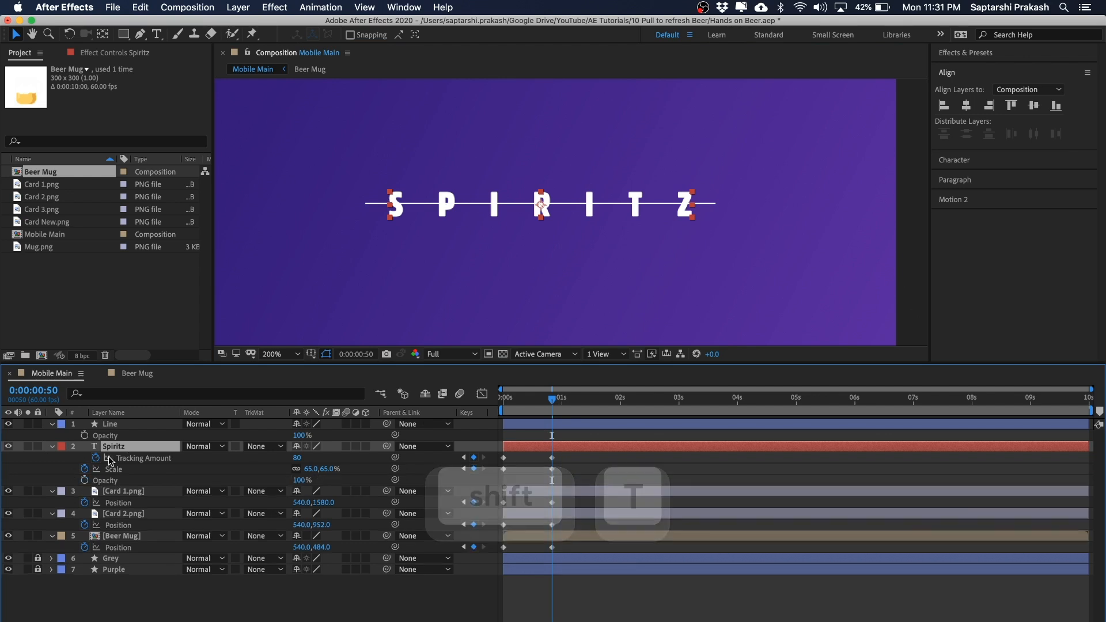
click(84, 480)
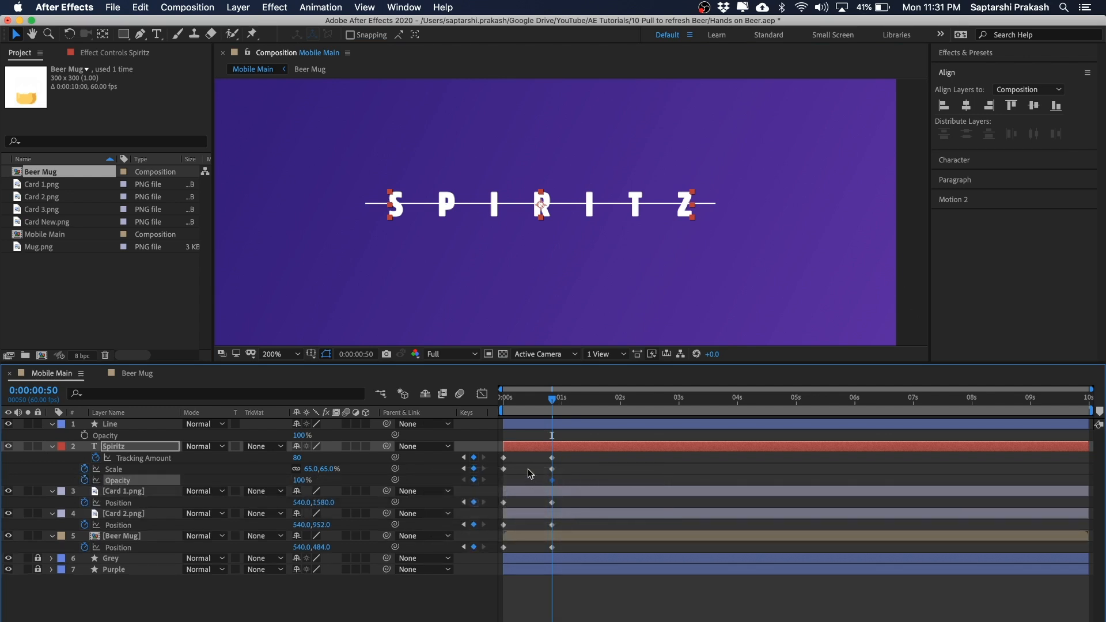
drag(552, 400, 504, 399)
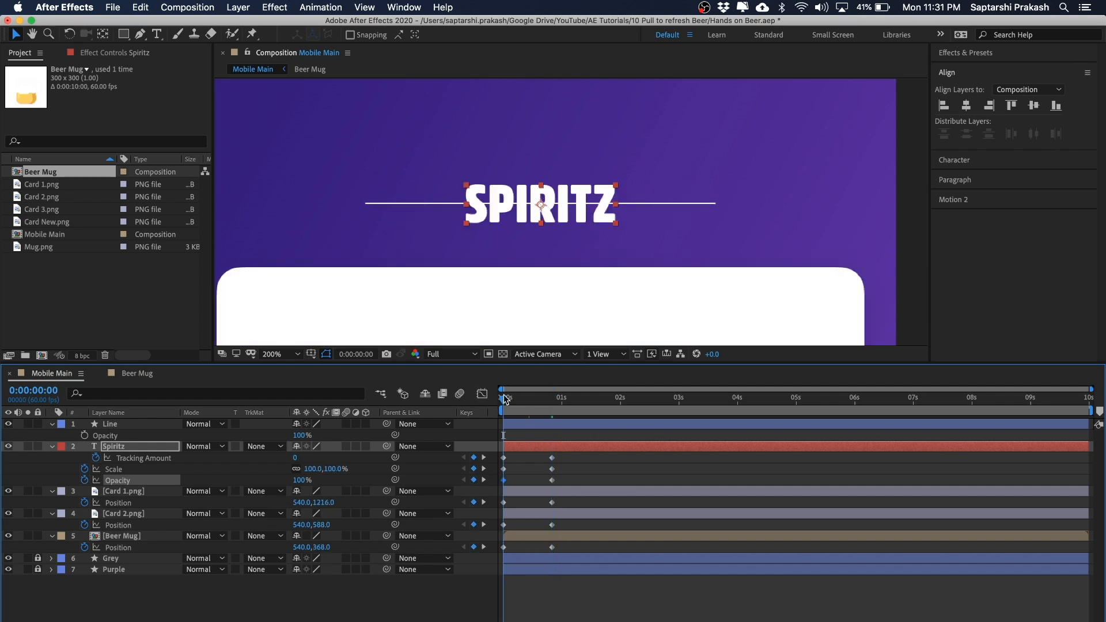
Set the Spiritz layer's Opacity to 60% at 0:00:00:50
drag(505, 403, 551, 403)
click(748, 257)
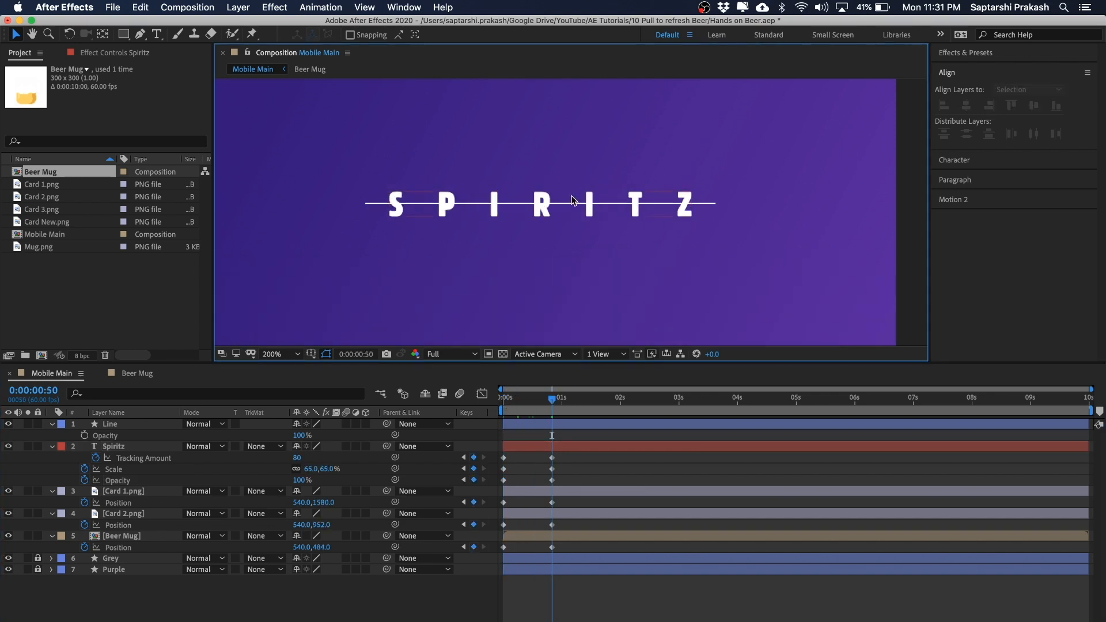
click(537, 202)
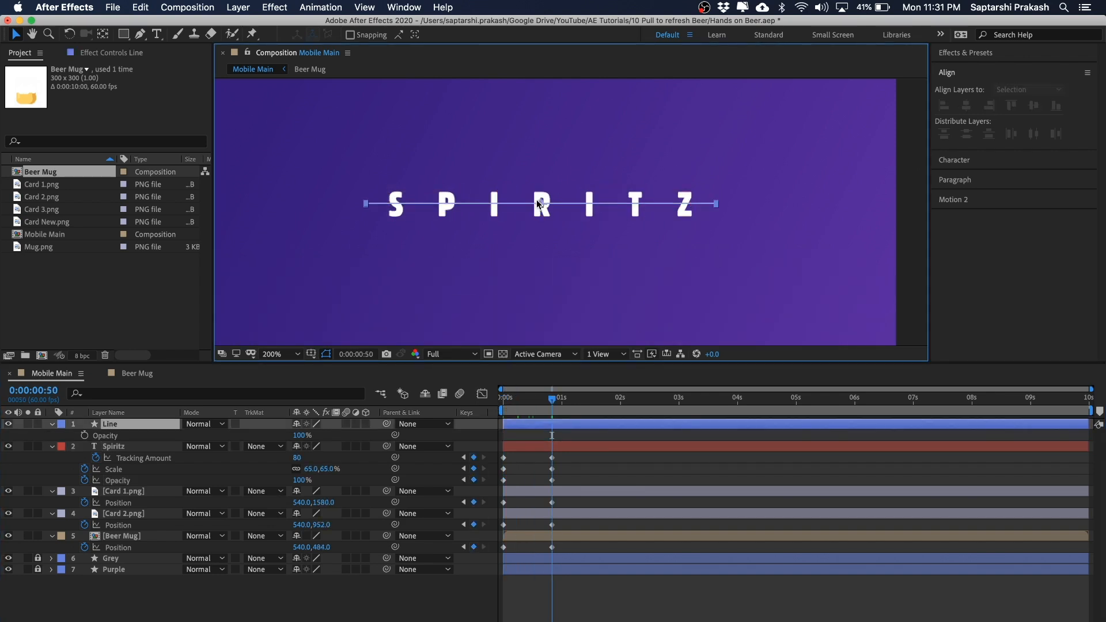
click(115, 447)
click(301, 480)
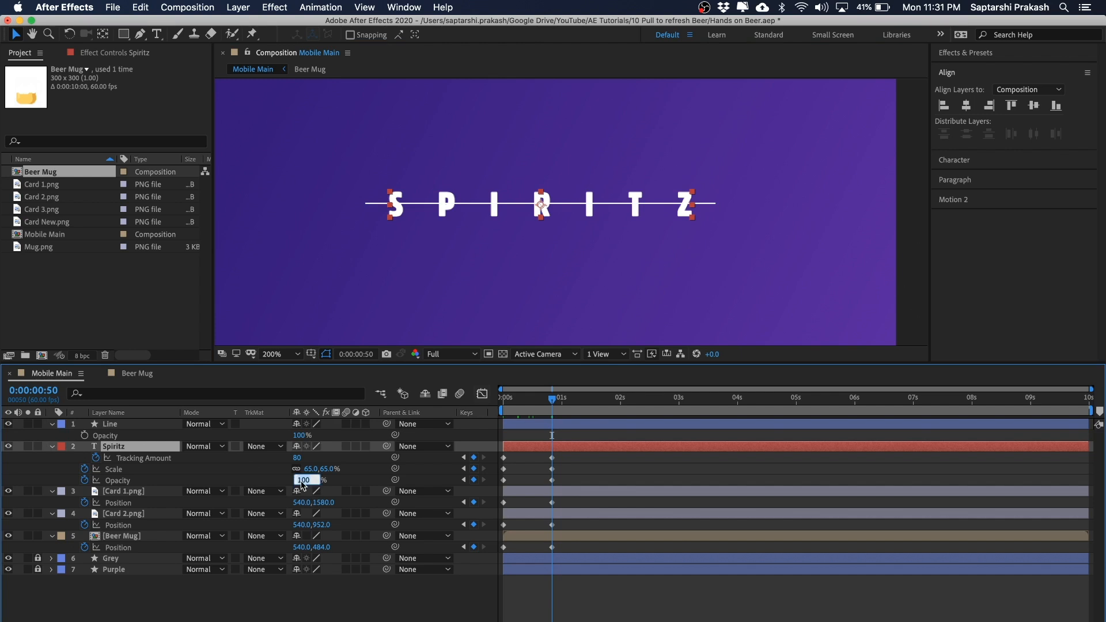
text(60)
key(Return)
click(792, 173)
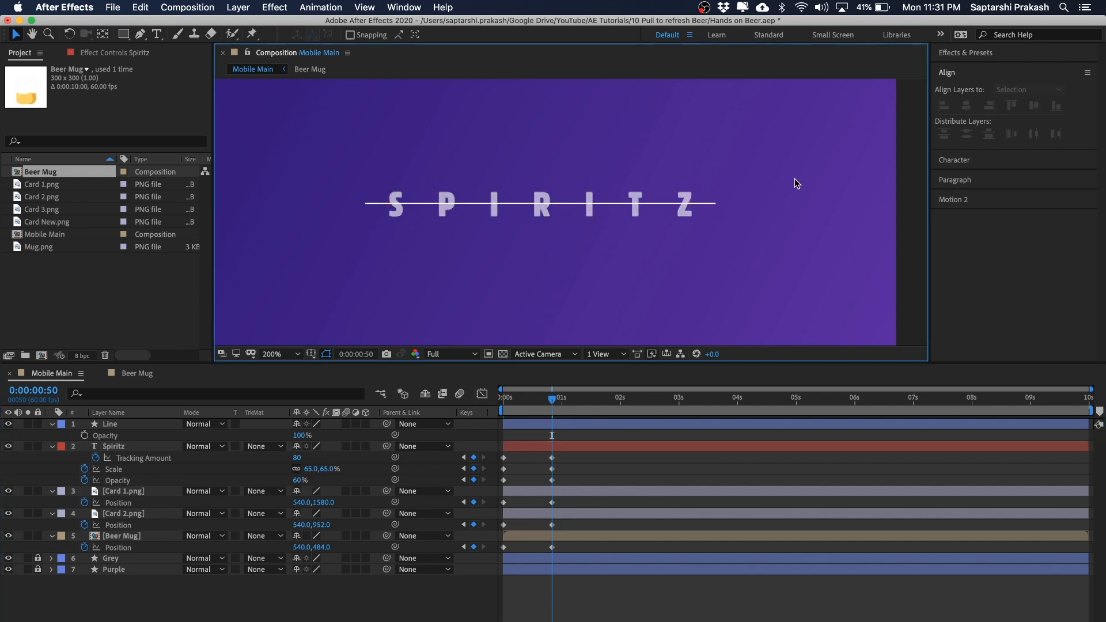
Compare the faded SPIRITZ letters with the line through them at different zoom levels, checking the line's ends
key(comma)
key(period)
key(comma)
key(period)
click(694, 491)
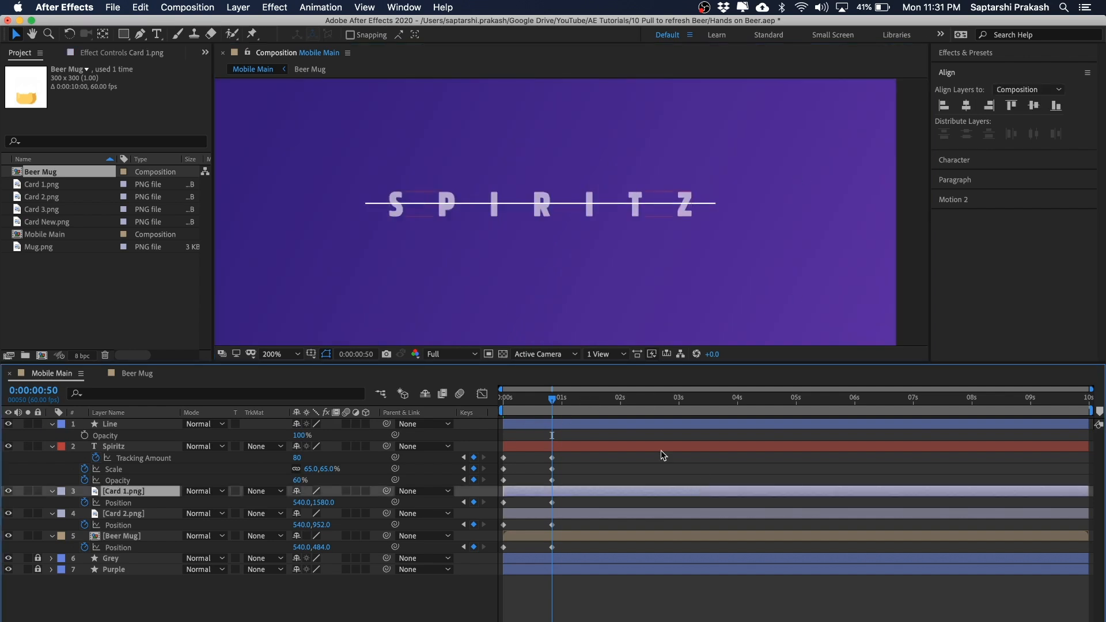
click(370, 203)
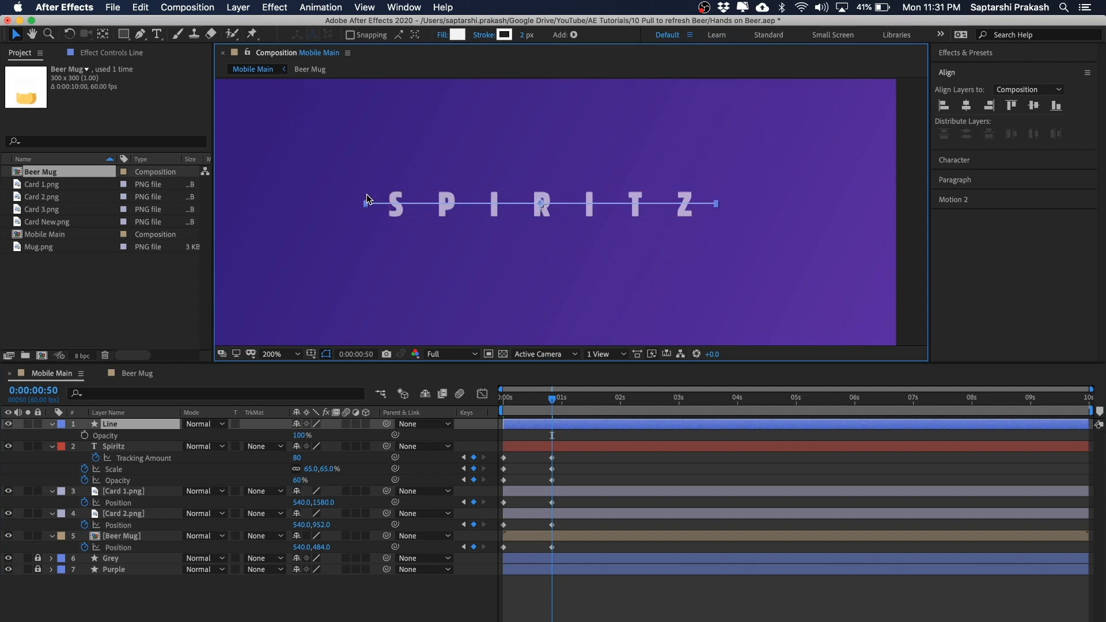
click(753, 198)
click(663, 204)
click(796, 231)
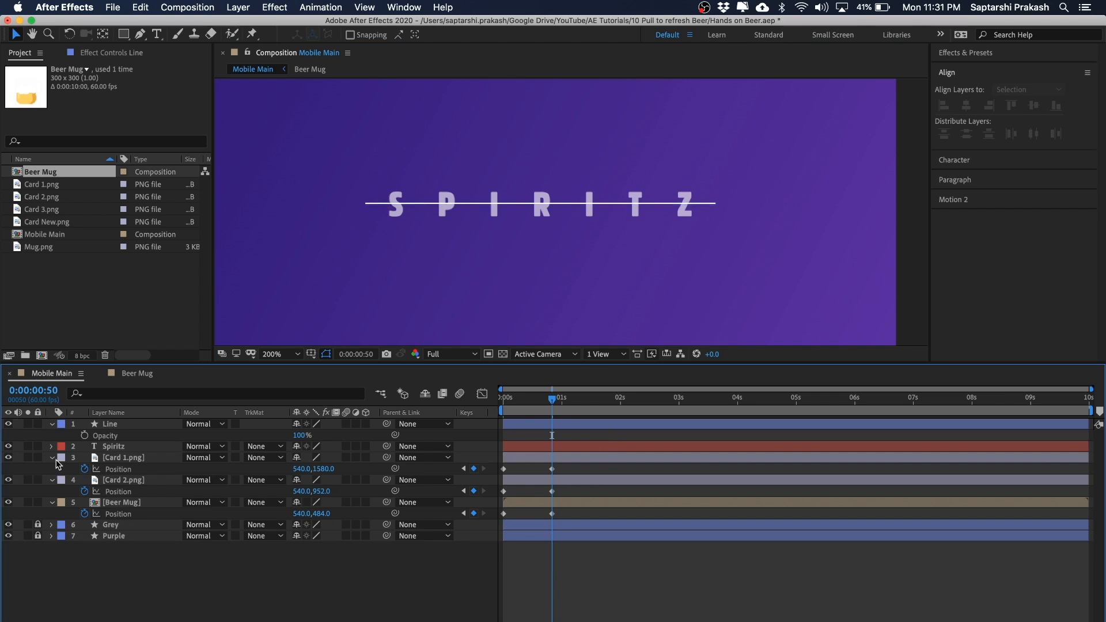
Add a Trim Paths operator to the Line shape layer
click(52, 425)
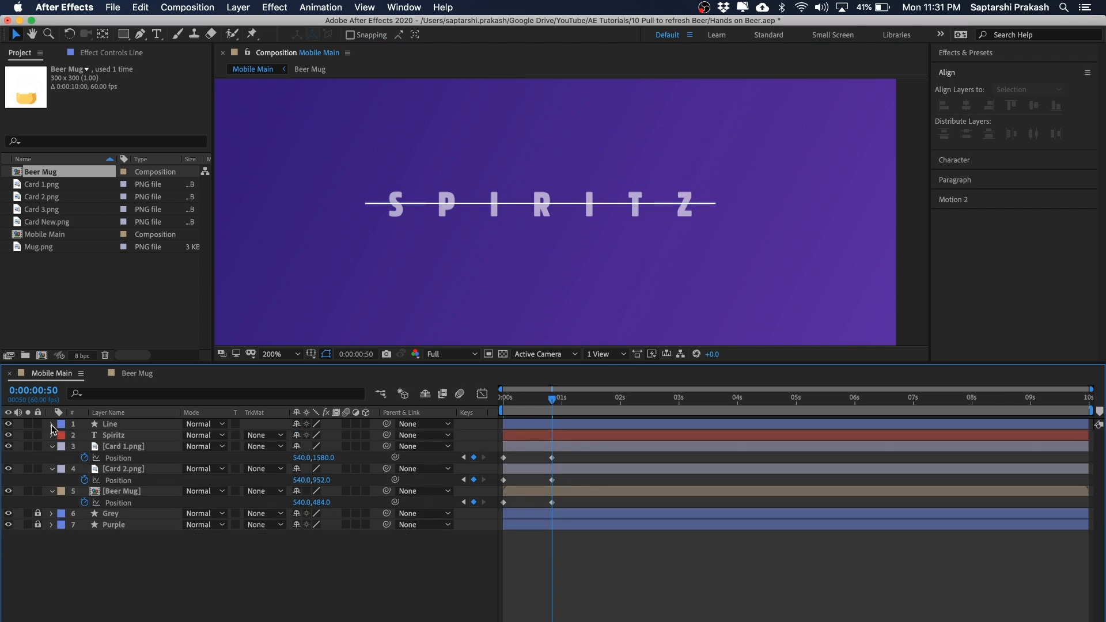
click(102, 424)
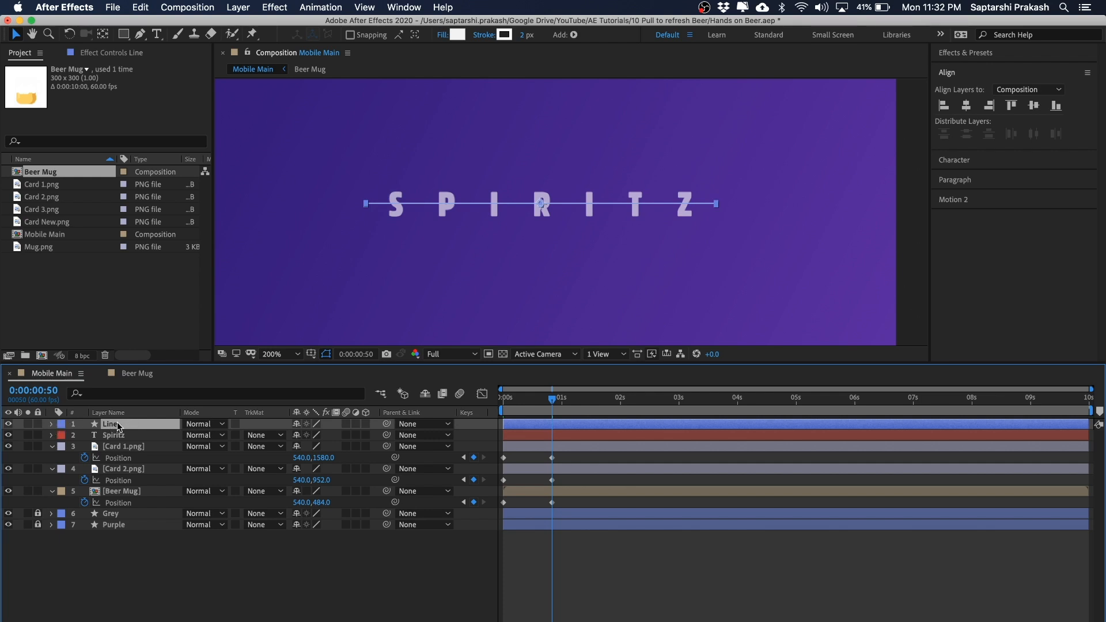
click(52, 425)
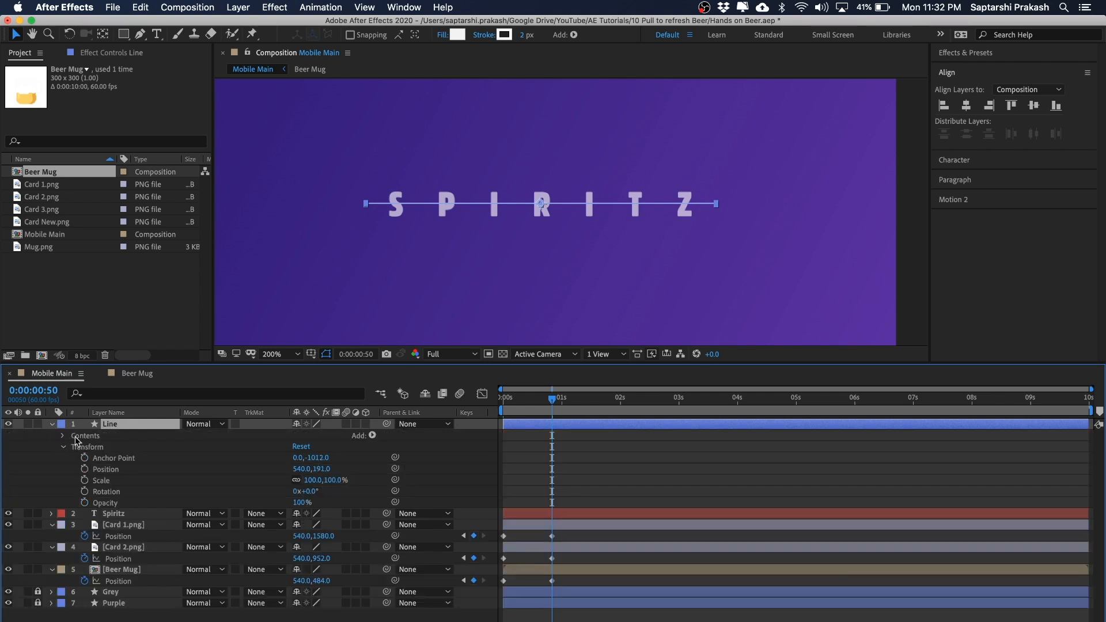
click(64, 448)
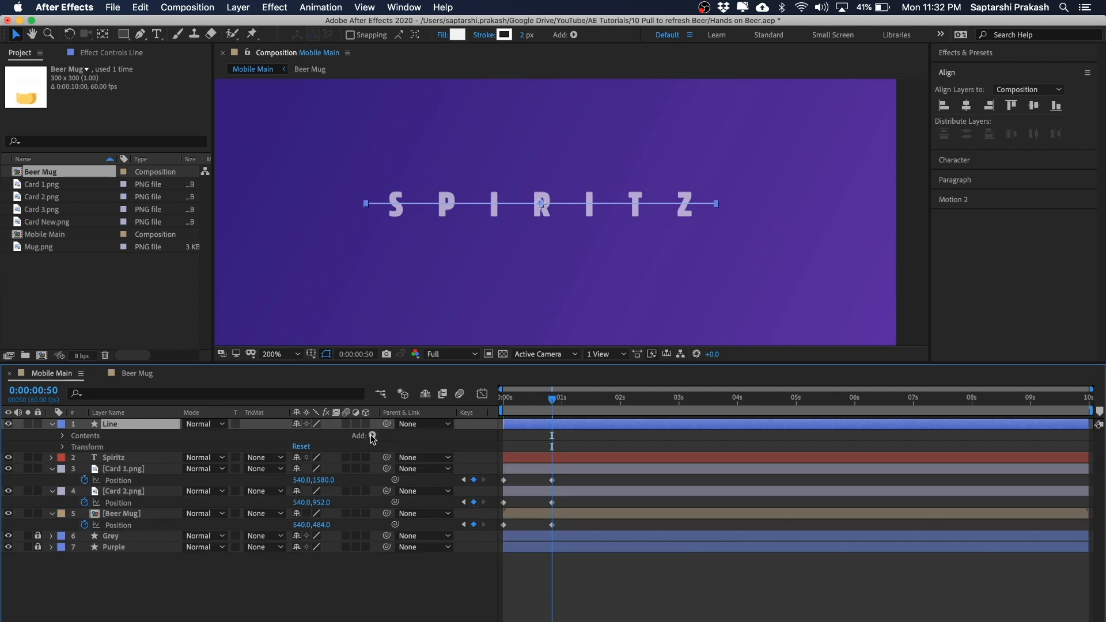
click(372, 436)
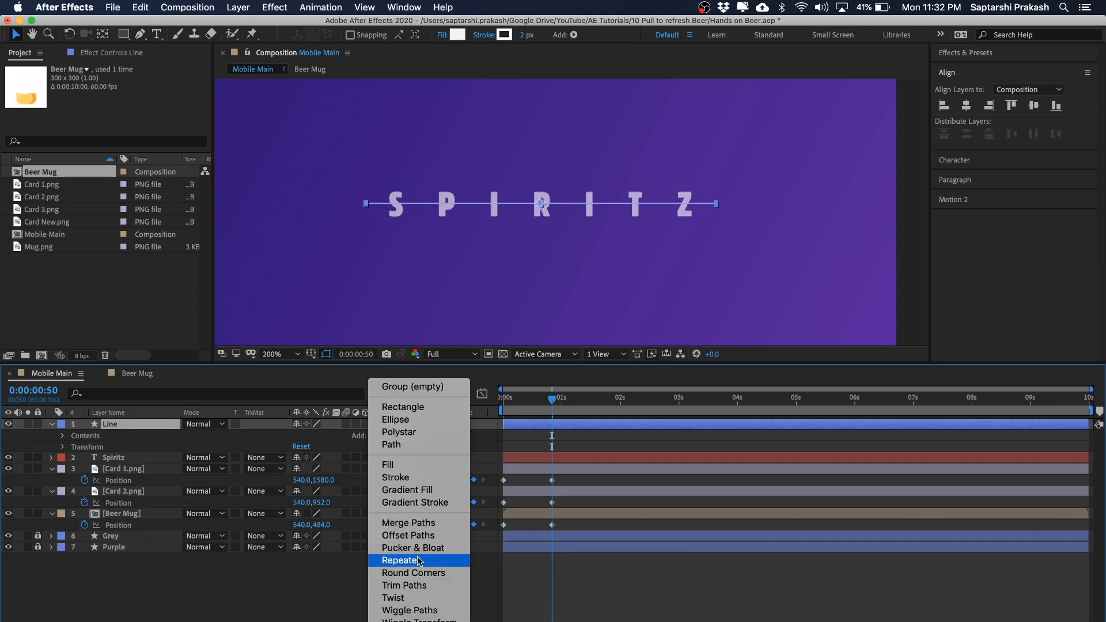
click(417, 585)
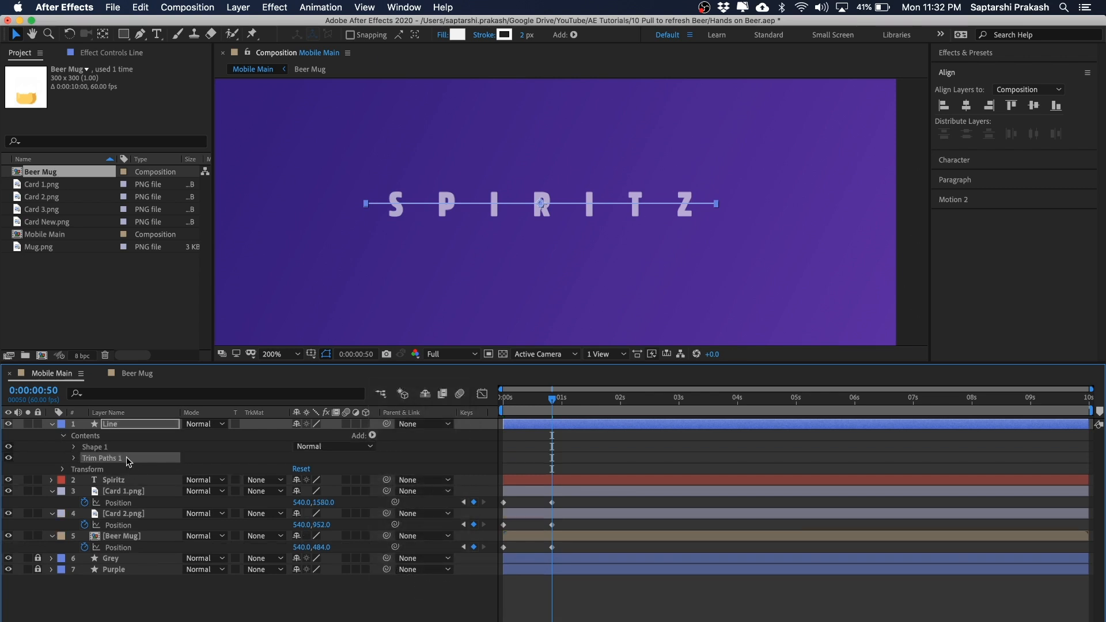
Keyframe the Line layer's Trim Paths Start at 0% and End at 100% at both 0:00:00:50 and 0:00:00:00
click(74, 459)
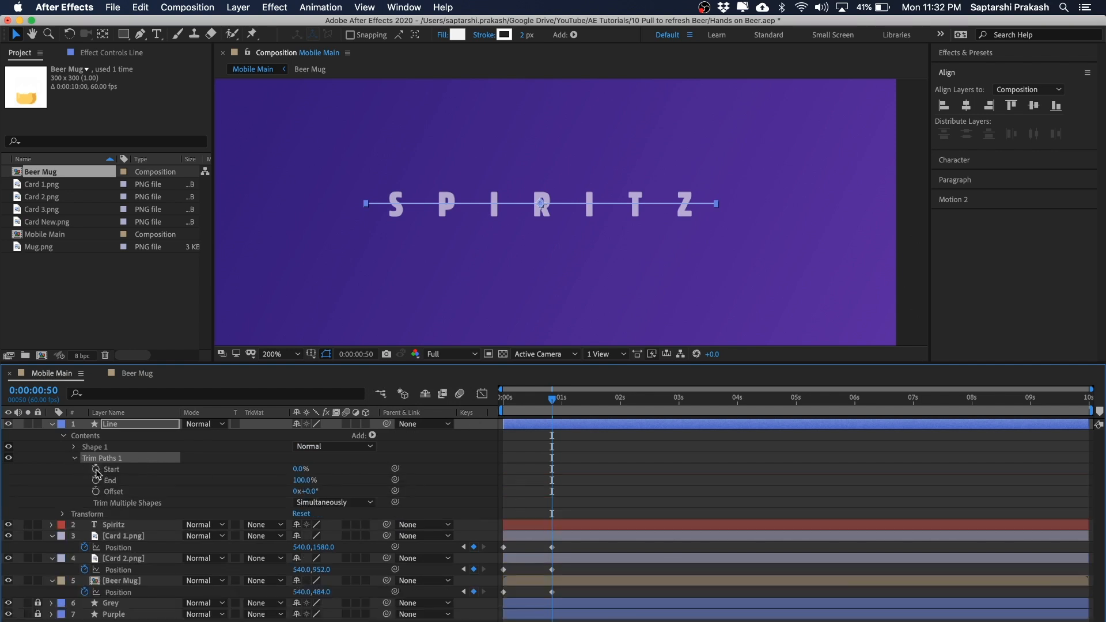
click(96, 470)
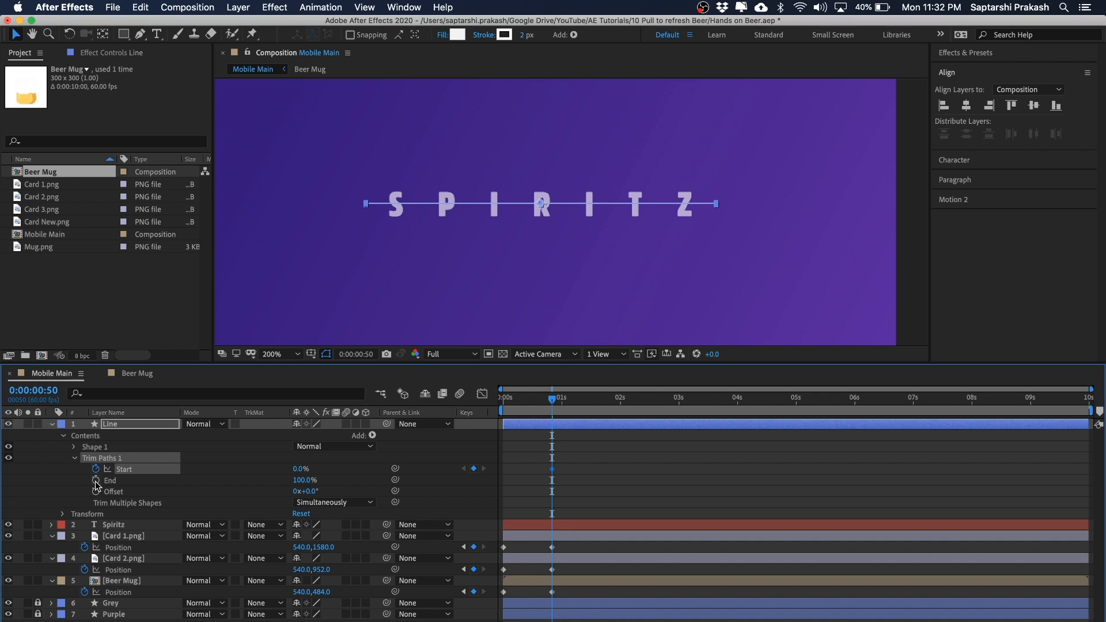
click(96, 481)
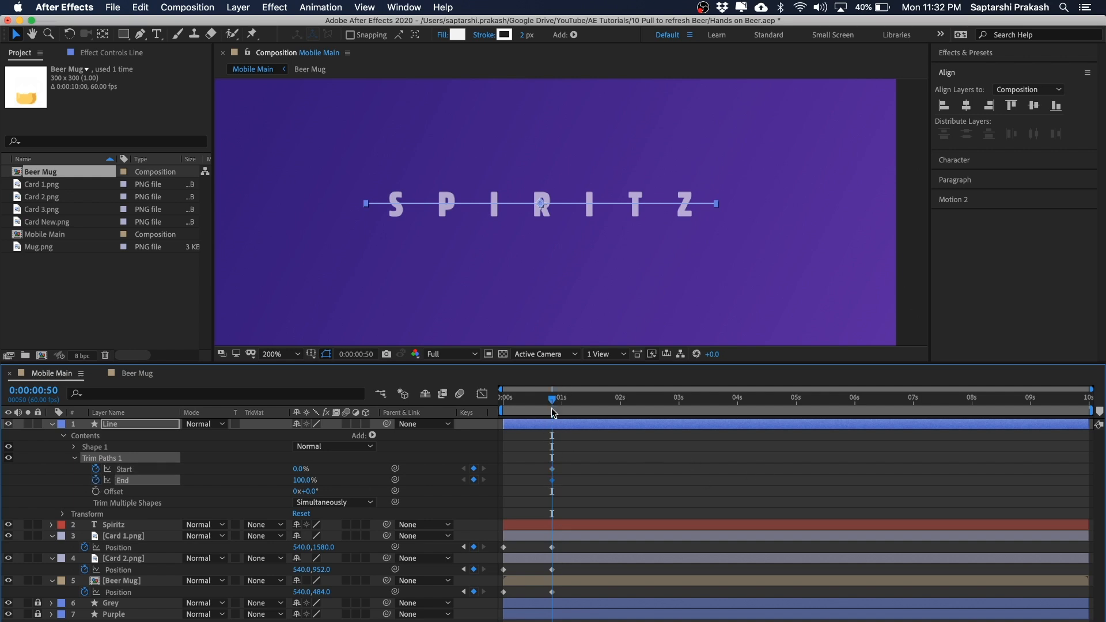
drag(552, 399, 504, 399)
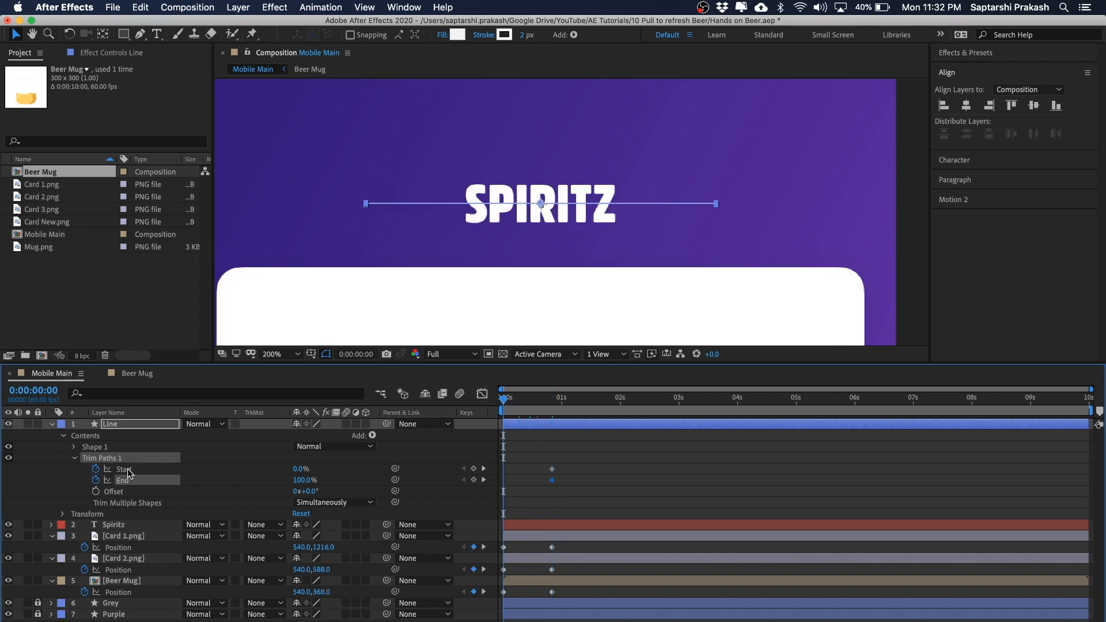
click(473, 468)
click(473, 479)
click(614, 488)
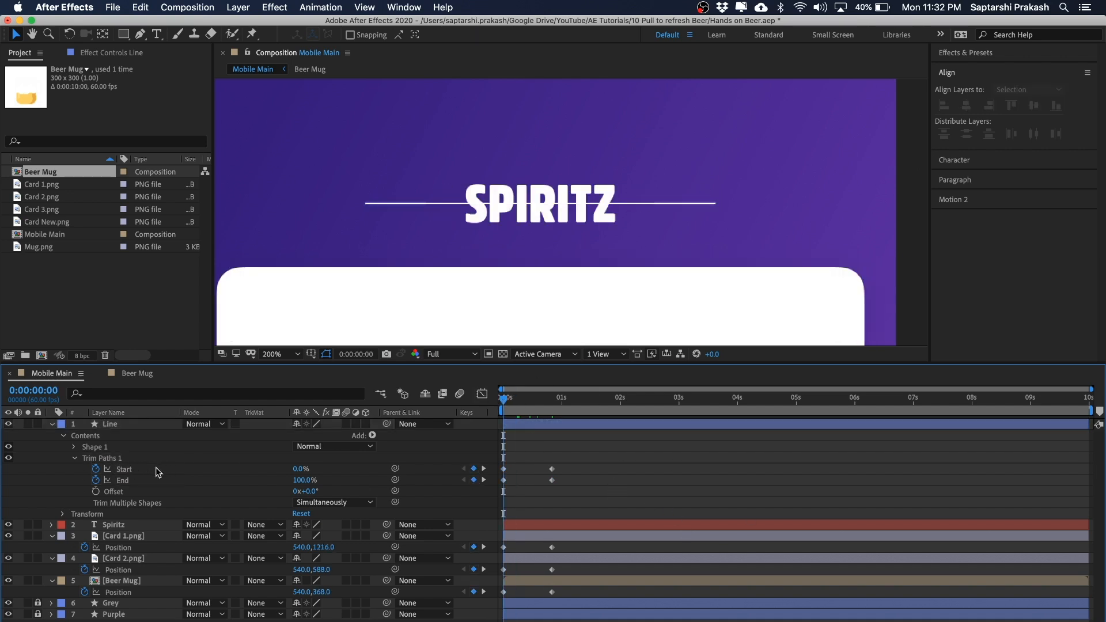
Set the Line layer's Trim Paths Start and End both to 50% at 0:00:00:00
click(299, 468)
click(295, 482)
text(50)
key(Return)
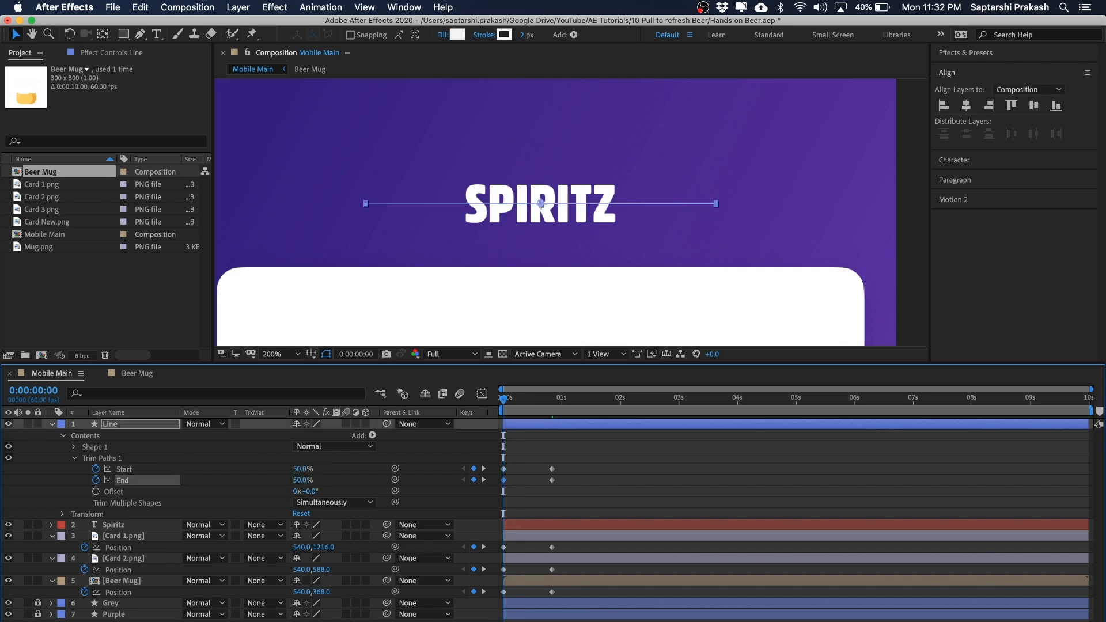
click(655, 439)
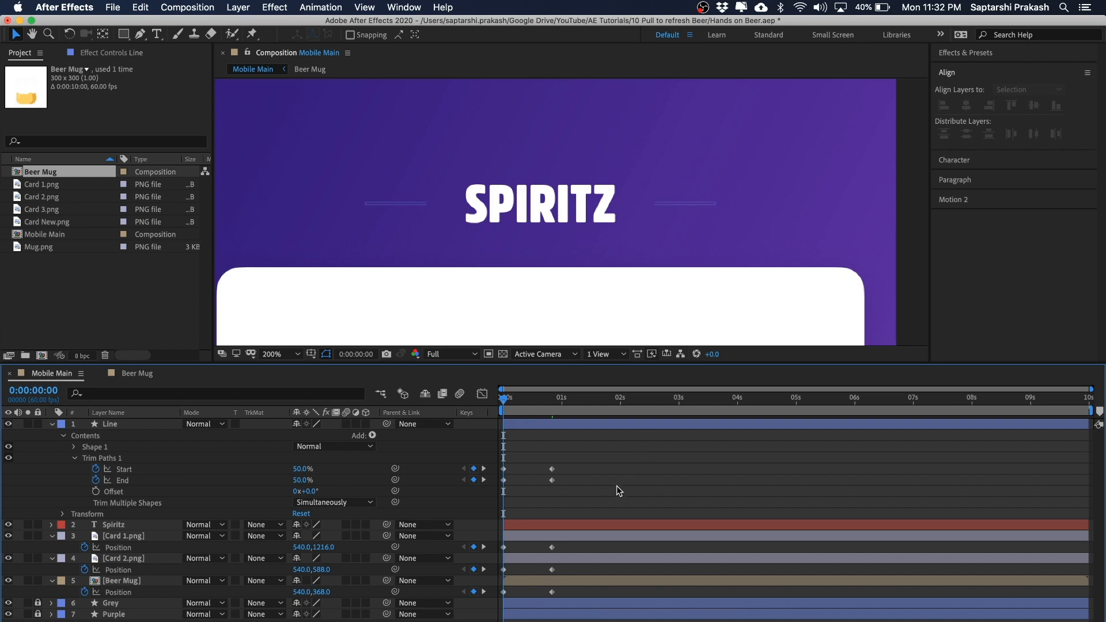
Preview the line growing outward as the title spreads and the cards slide down between 0:00:00:00 and 0:00:00:50
drag(504, 403, 480, 395)
scroll(581, 253, down, 2)
click(726, 247)
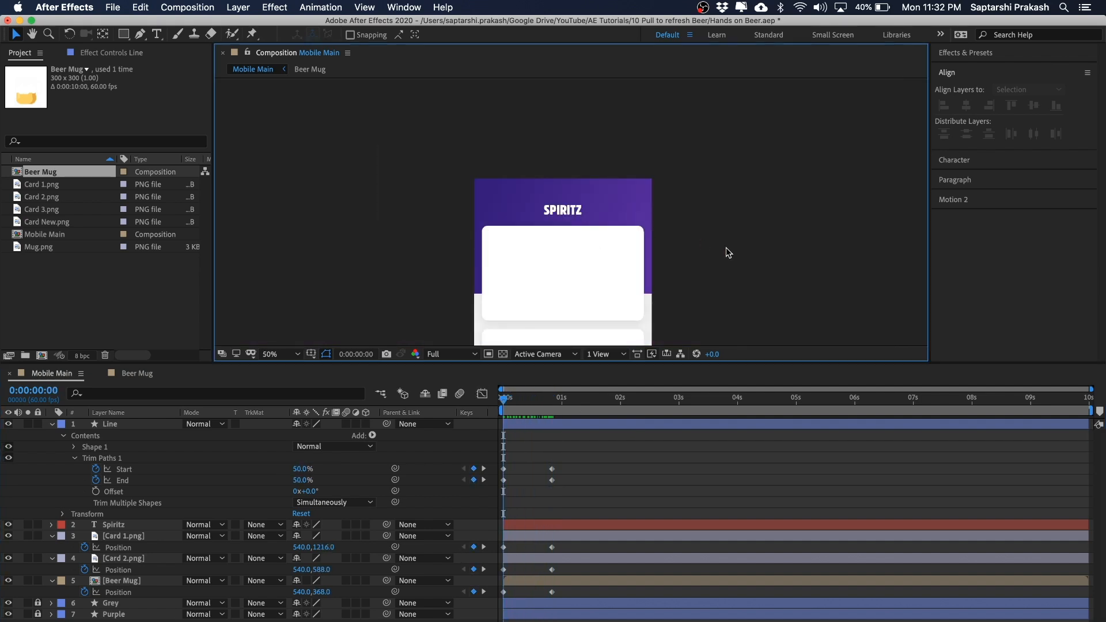
drag(725, 247, 725, 193)
drag(683, 262, 676, 241)
drag(520, 409, 550, 406)
click(776, 185)
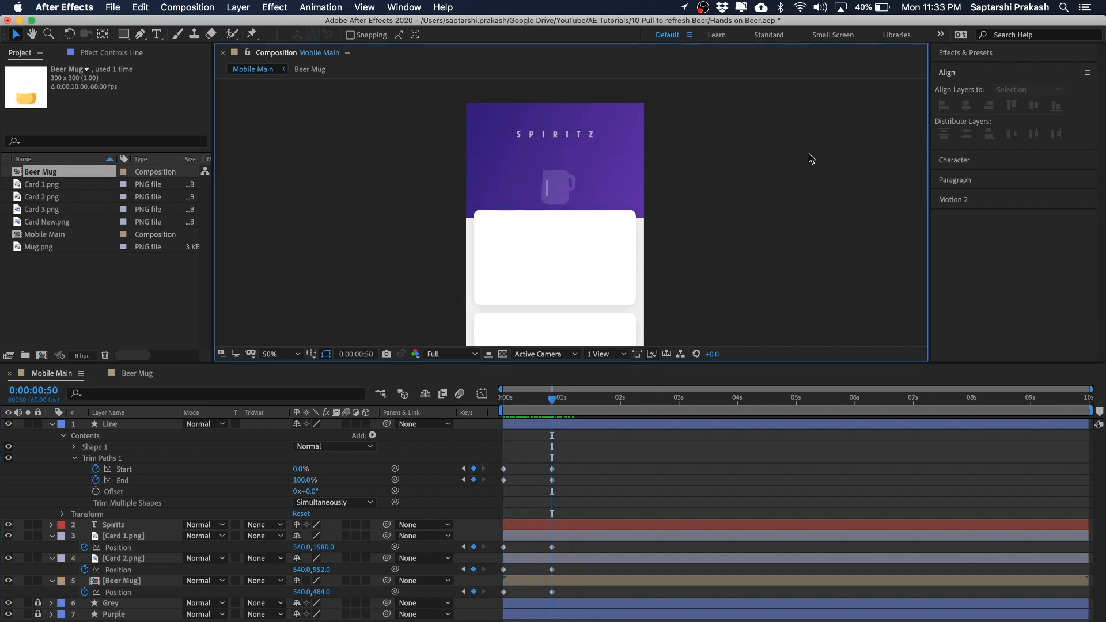
Examine the line, the spread SPIRITZ title and the mug at 0:00:00:50 at different zoom levels
key(period)
drag(837, 118, 842, 212)
key(period)
key(comma)
key(period)
mouse_move(849, 165)
mouse_down()
mouse_move(822, 205)
mouse_move(847, 180)
mouse_up()
key(comma)
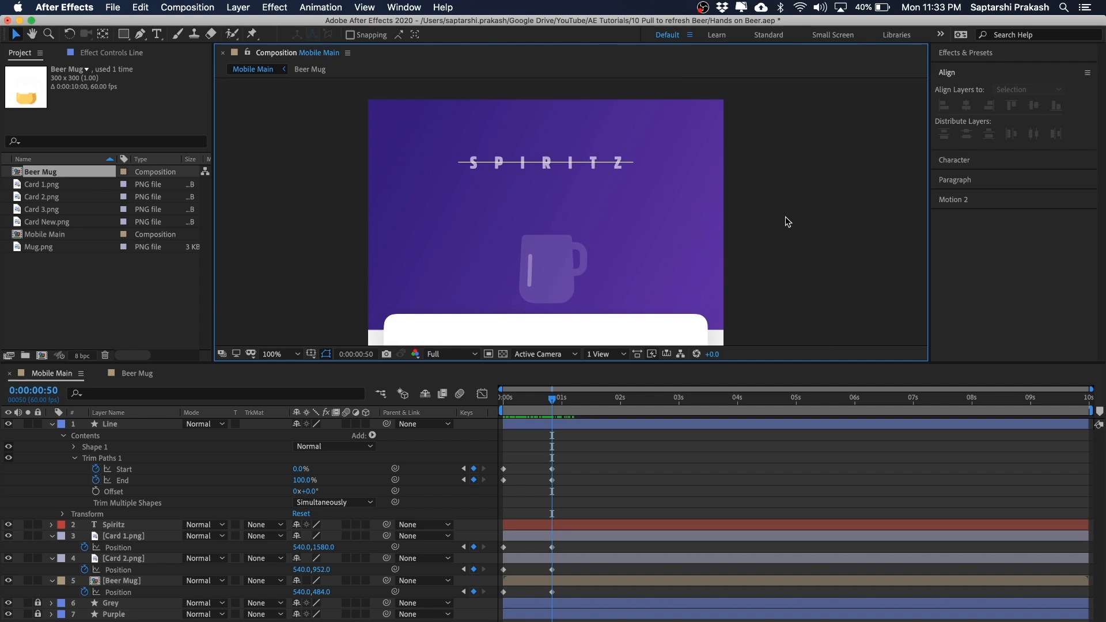
key(period)
drag(832, 157, 833, 186)
click(138, 34)
key(period)
drag(617, 151, 748, 299)
key(period)
drag(662, 227, 554, 218)
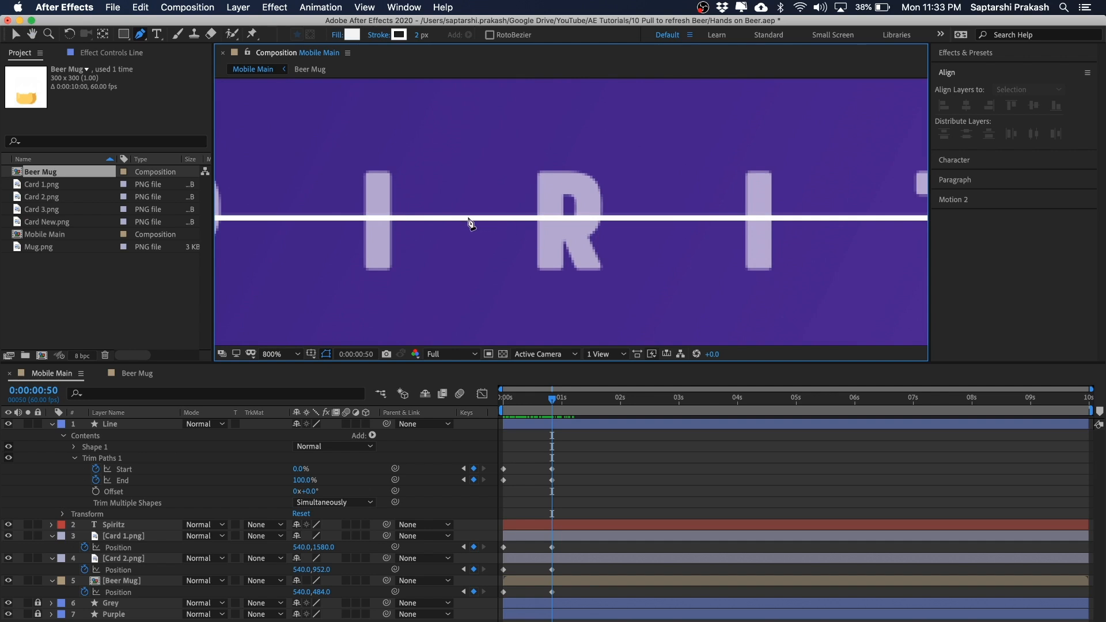
drag(459, 217, 497, 218)
mouse_move(541, 309)
mouse_down()
mouse_move(541, 368)
mouse_move(540, 299)
mouse_move(557, 297)
mouse_move(557, 308)
mouse_up()
key(comma)
key(comma)
key(period)
drag(588, 210, 637, 227)
key(comma)
drag(661, 82, 651, 245)
key(period)
drag(560, 200, 560, 154)
key(period)
drag(656, 164, 710, 140)
key(super+z)
drag(714, 92, 706, 164)
click(442, 198)
key(comma)
key(comma)
key(comma)
key(v)
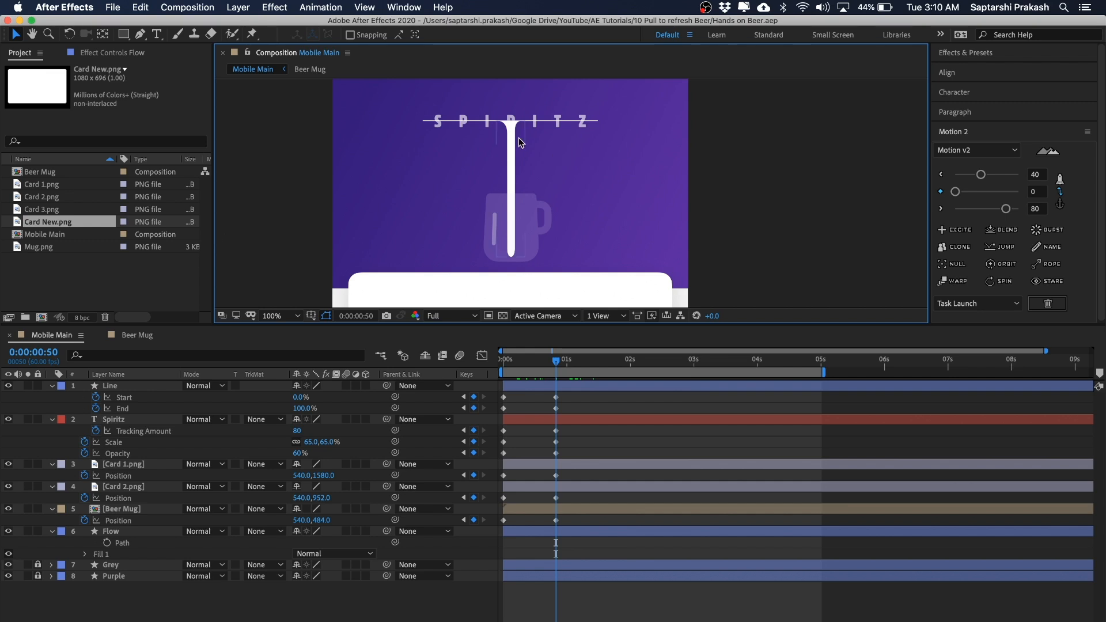
Examine how the Flow shape joins the line at the letter R and runs down into the mug
key(.)
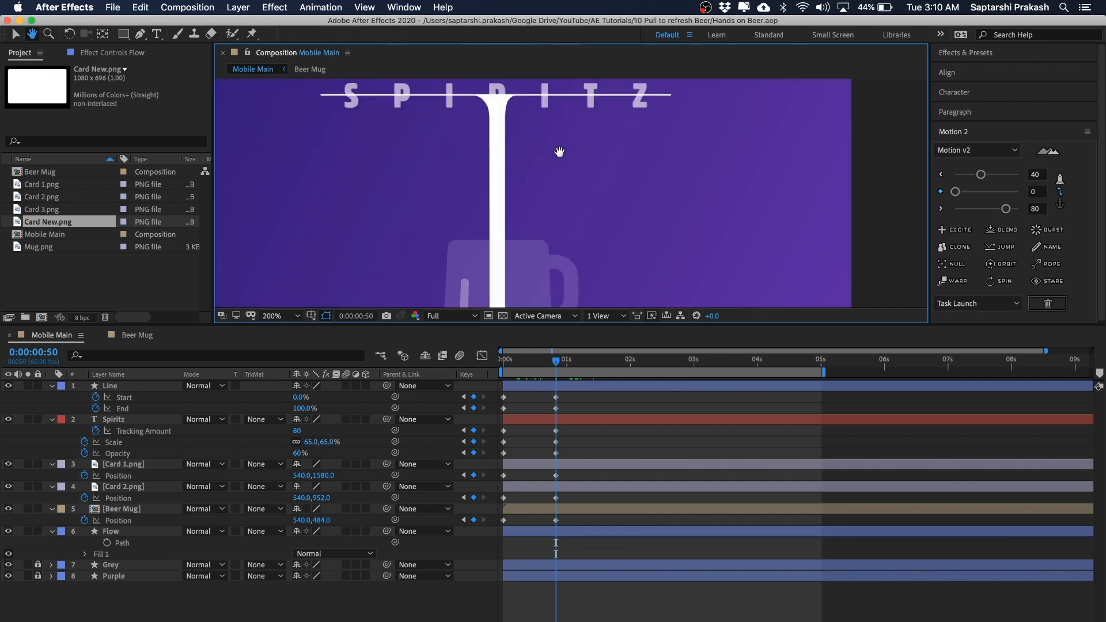
drag(558, 150, 558, 181)
click(492, 183)
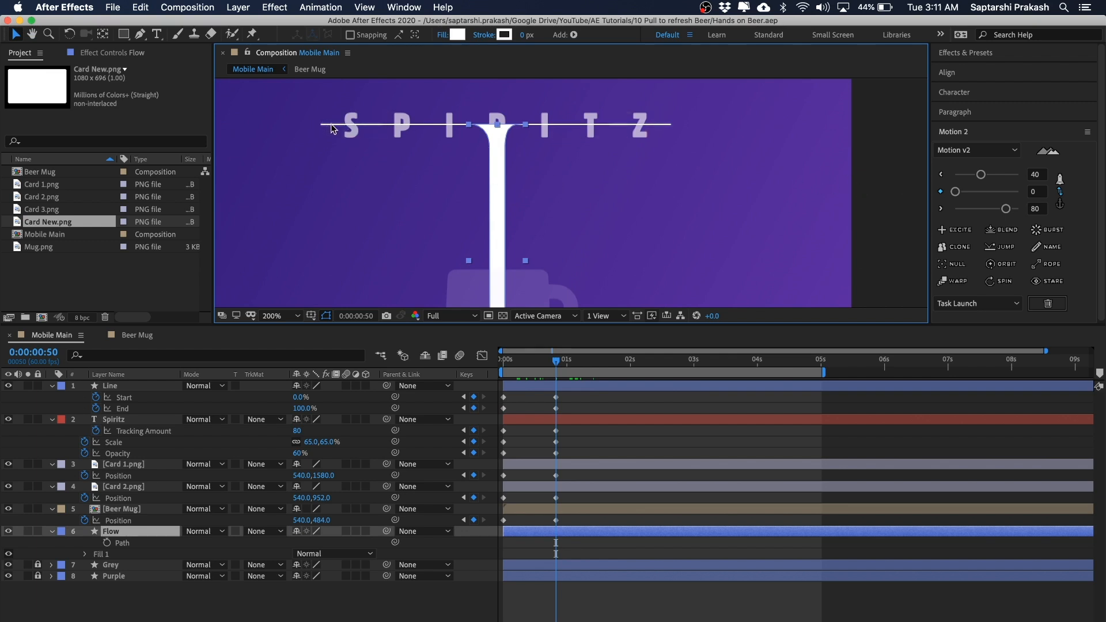
click(517, 173)
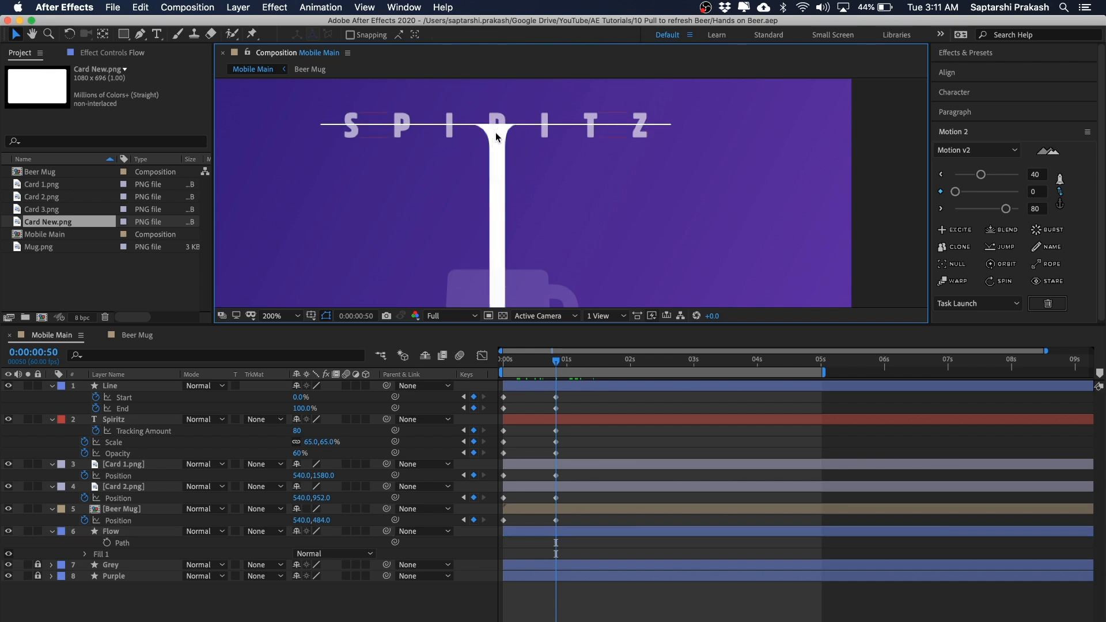
key(comma)
key(space)
drag(586, 233, 585, 218)
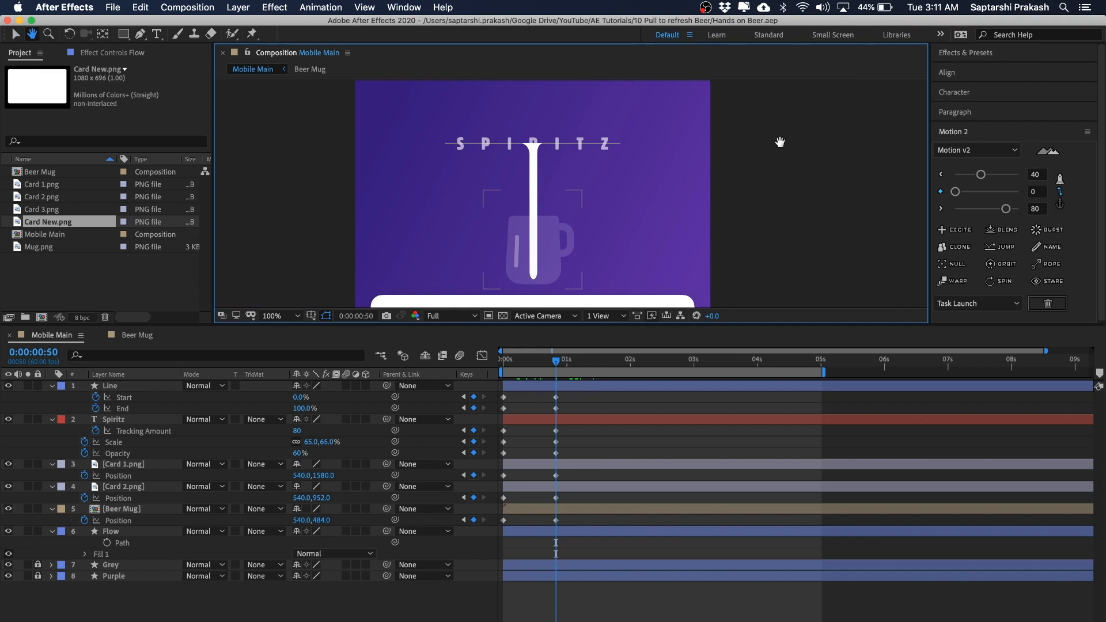
Change the Flow layer's fill from Solid Color to Linear Gradient
click(536, 175)
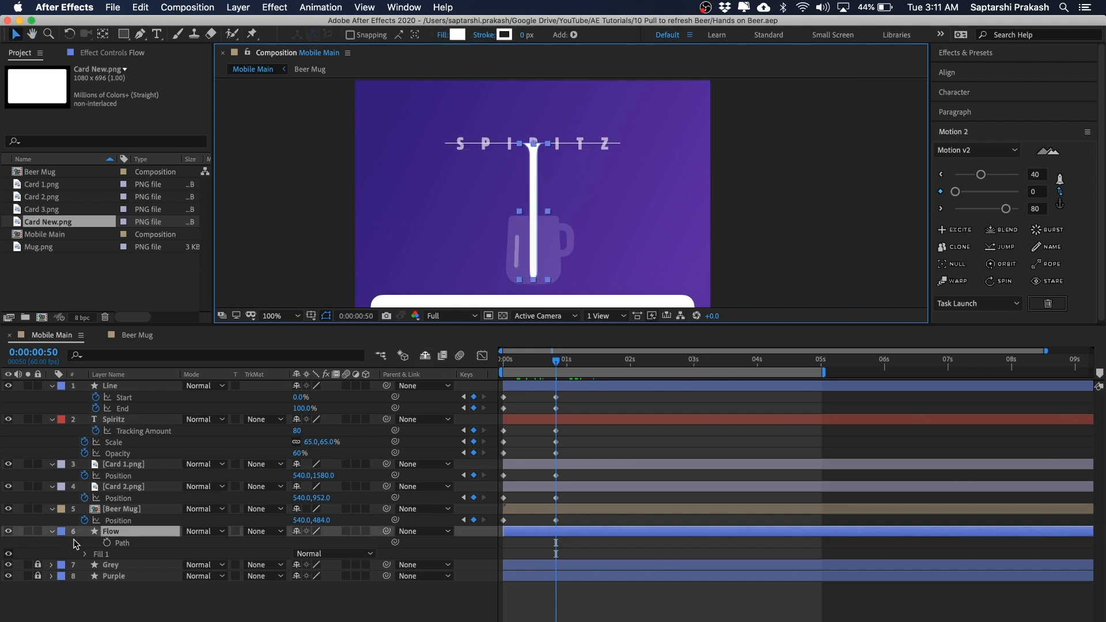
click(110, 530)
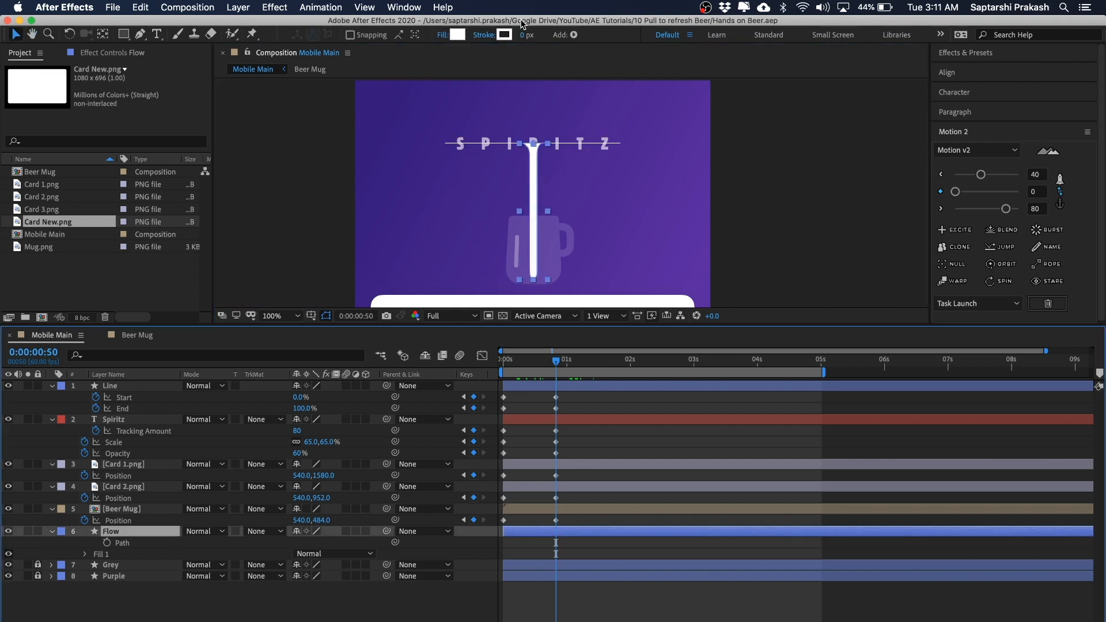
click(442, 36)
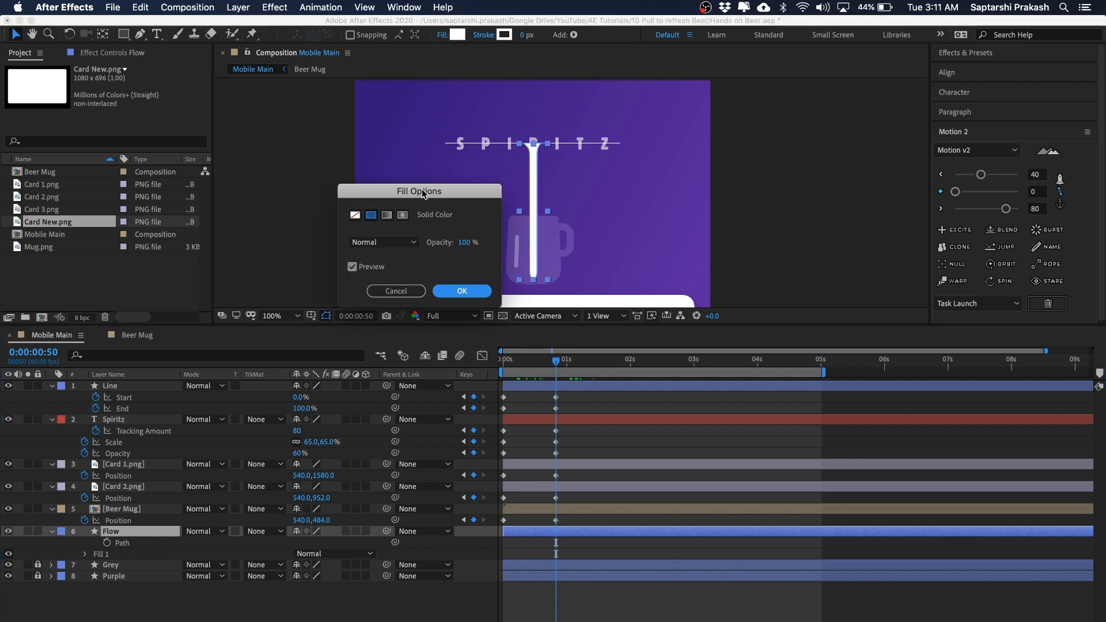
drag(424, 193, 423, 157)
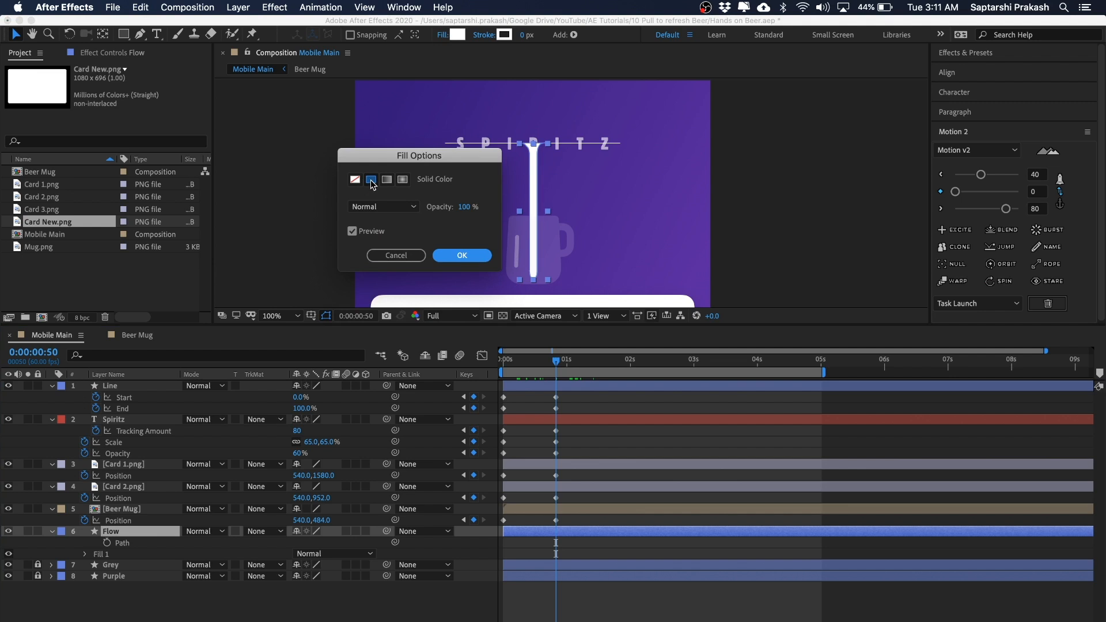
click(388, 182)
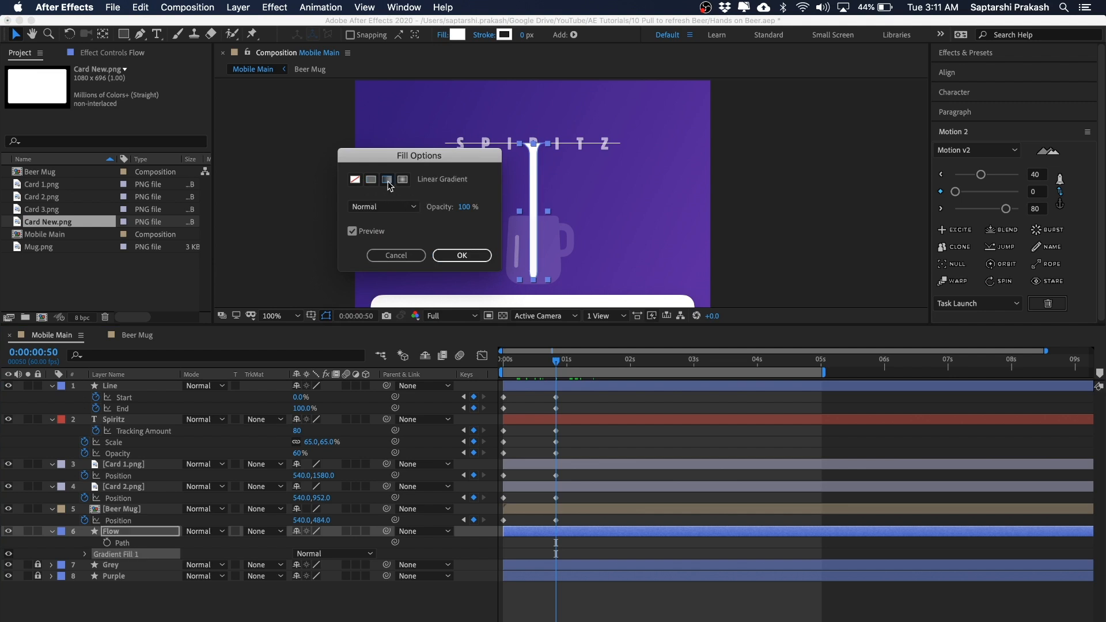
click(462, 256)
Place the Flow gradient's white end just below the title line and its yellow end beside the mug's lower part
key(h)
drag(777, 182, 768, 87)
drag(754, 170, 754, 154)
key(comma)
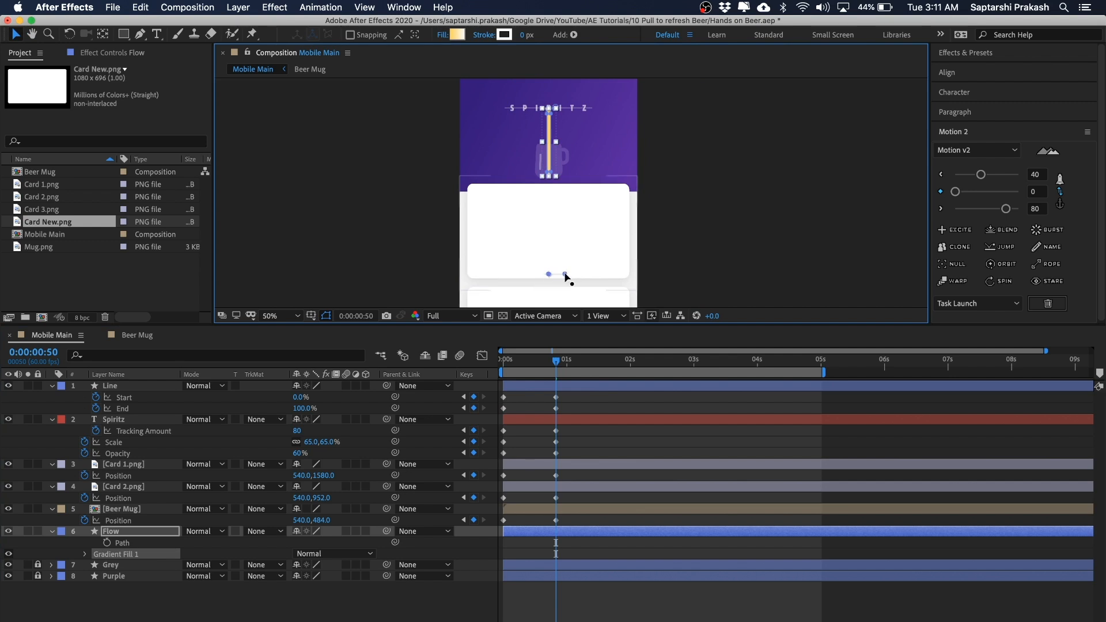
drag(565, 274, 572, 117)
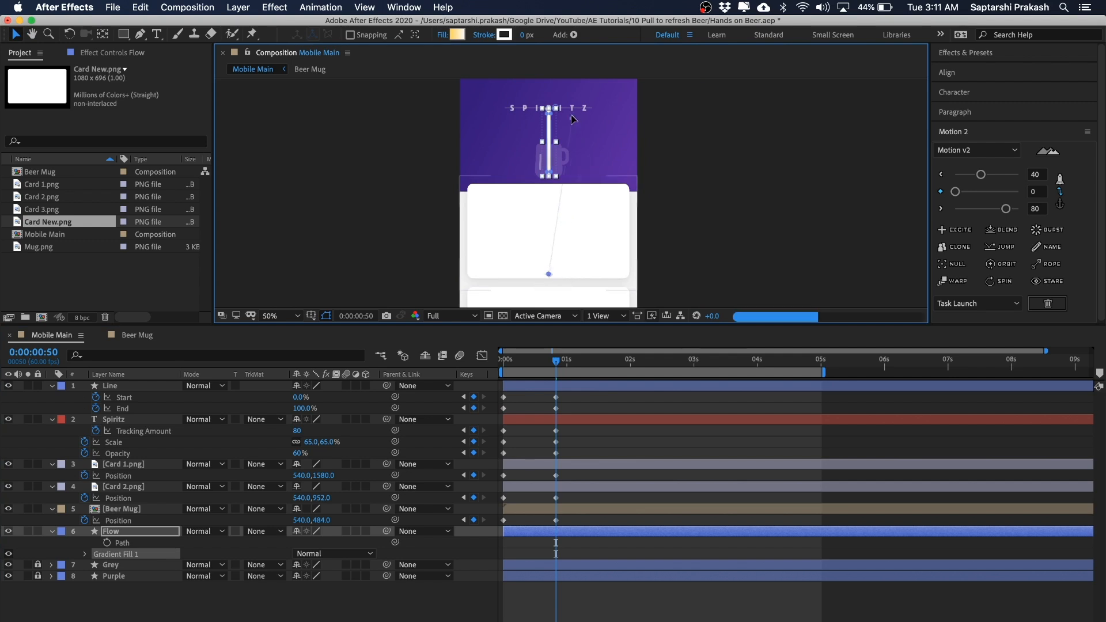
drag(548, 275, 570, 168)
key(period)
scroll(588, 144, up, 5)
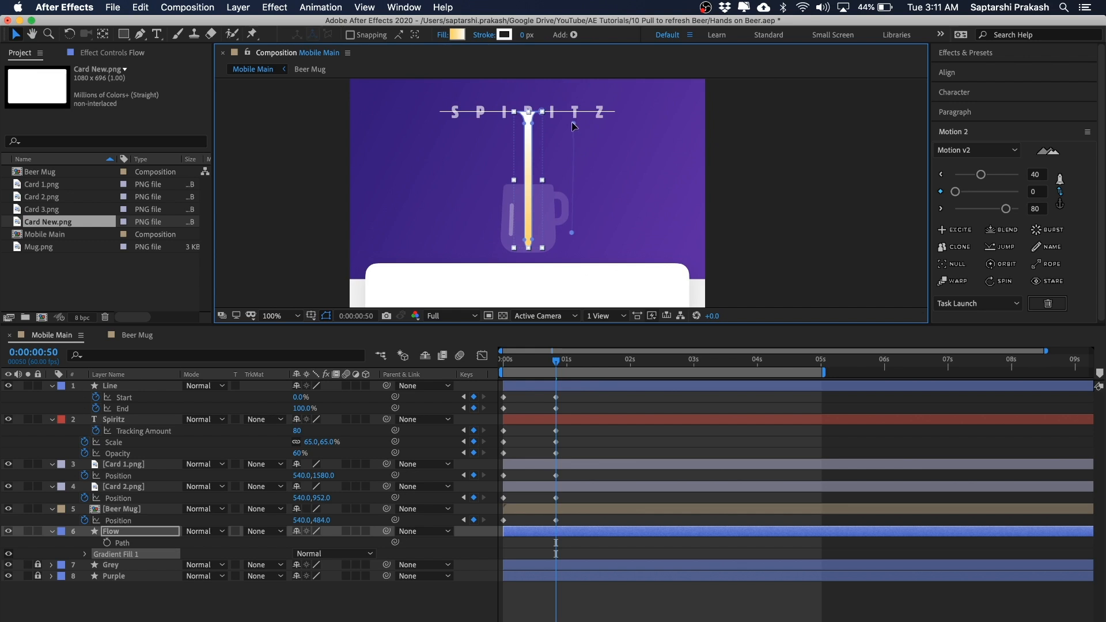
Raise the Flow gradient's white end level with the line and its yellow end to just above the mug
drag(562, 124, 560, 113)
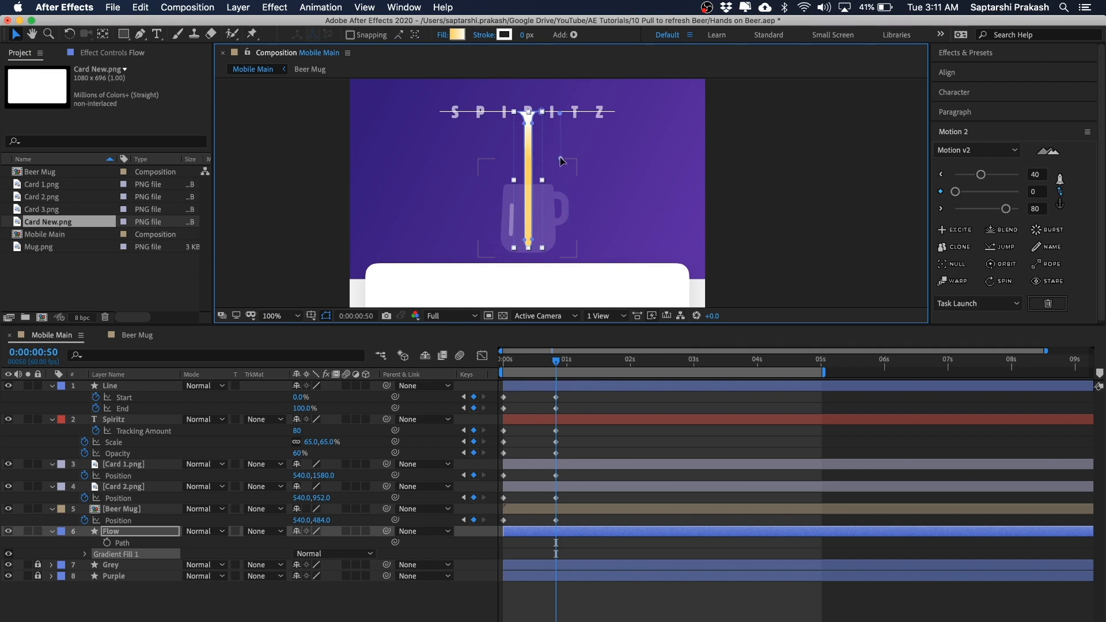
key(period)
key(space)
drag(702, 138, 703, 168)
key(comma)
click(797, 158)
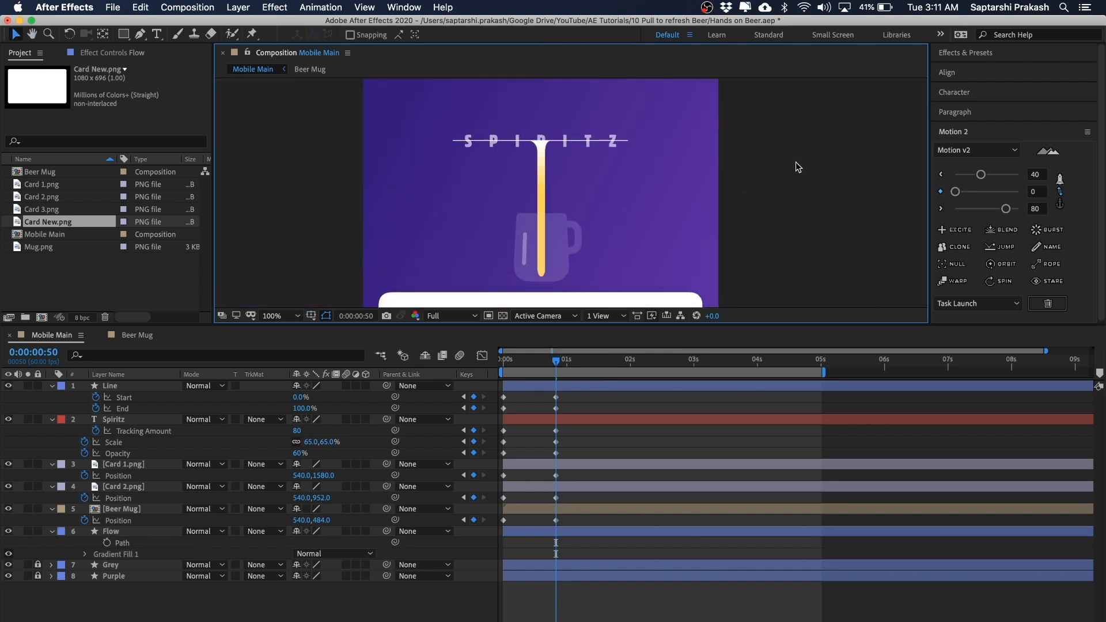
Inspect the Flow stream and the filling mug by moving the current time to 0:00:01:34
click(553, 168)
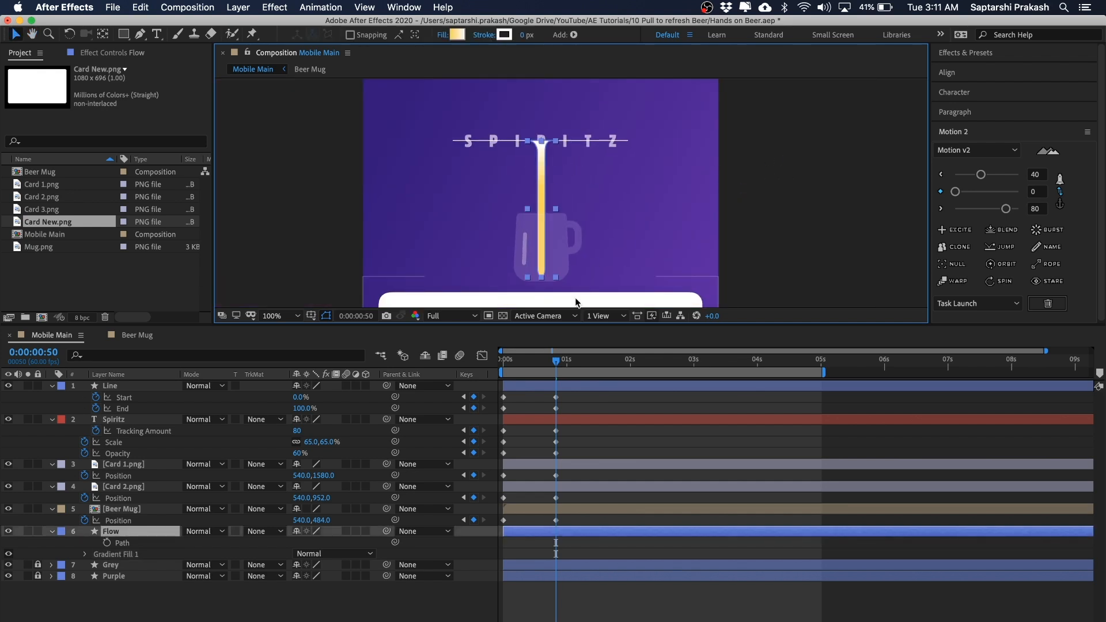
click(774, 189)
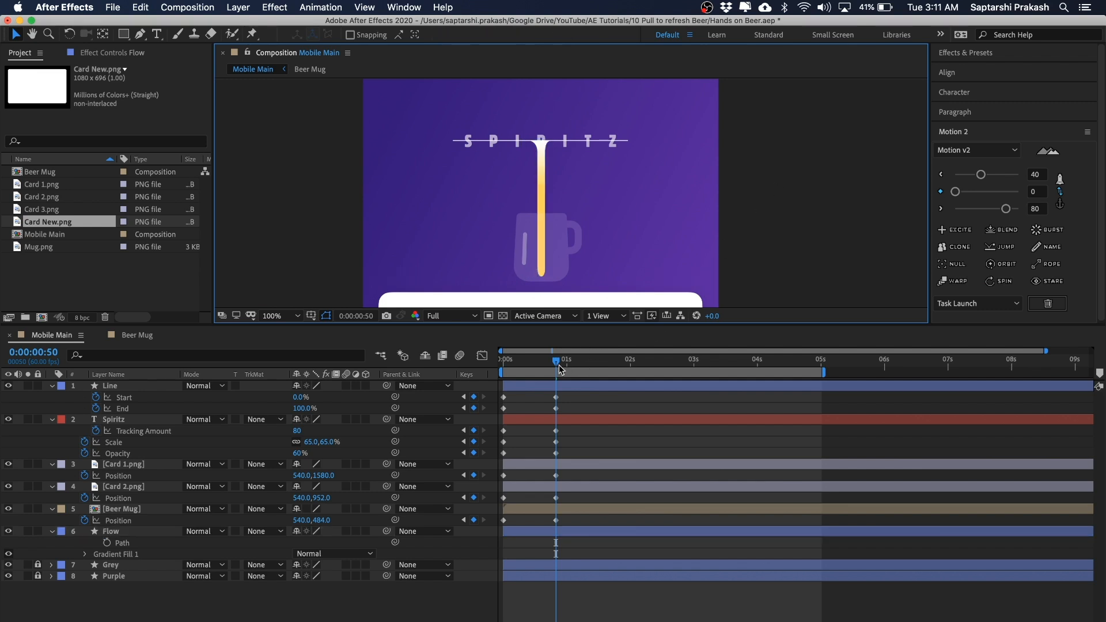
drag(560, 363, 603, 363)
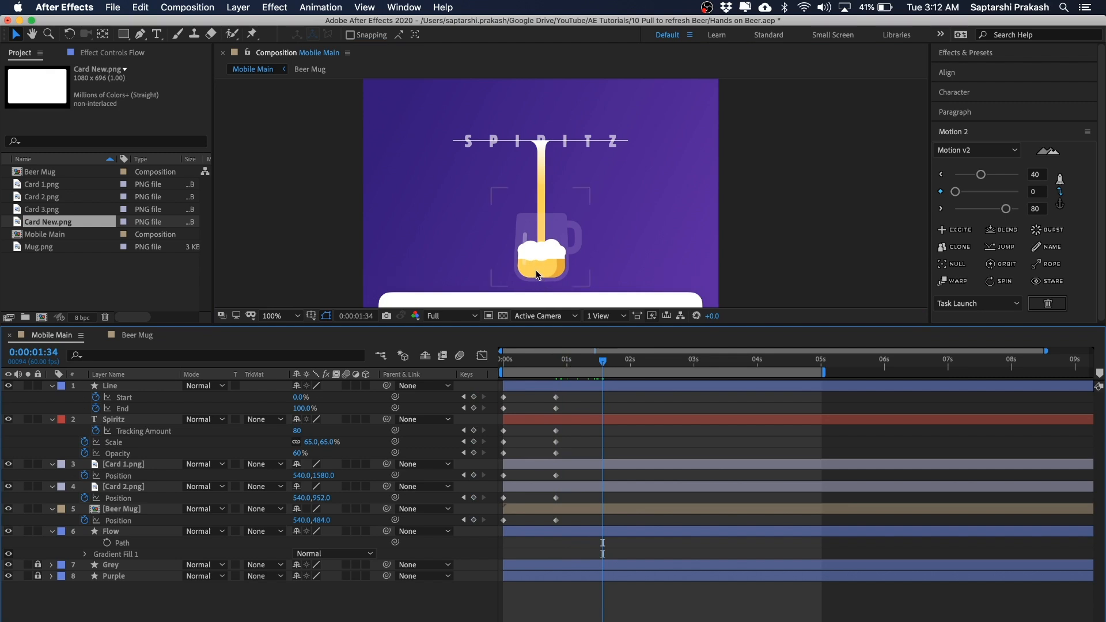
Recolor the yellow stop of the Flow layer's linear gradient by sampling the beer inside the mug
click(809, 196)
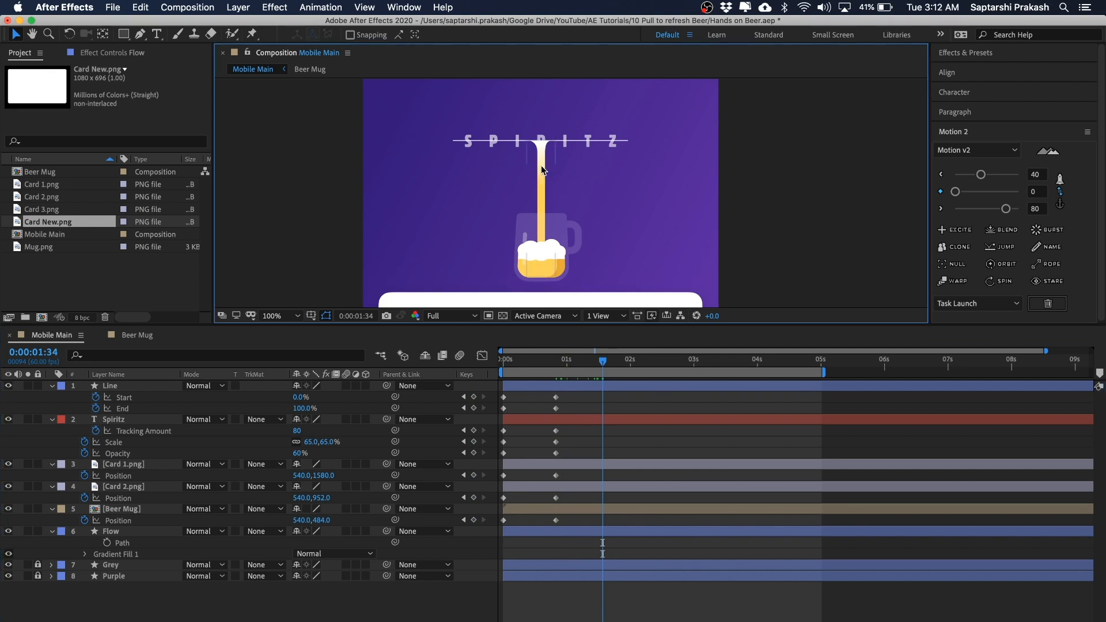
click(112, 531)
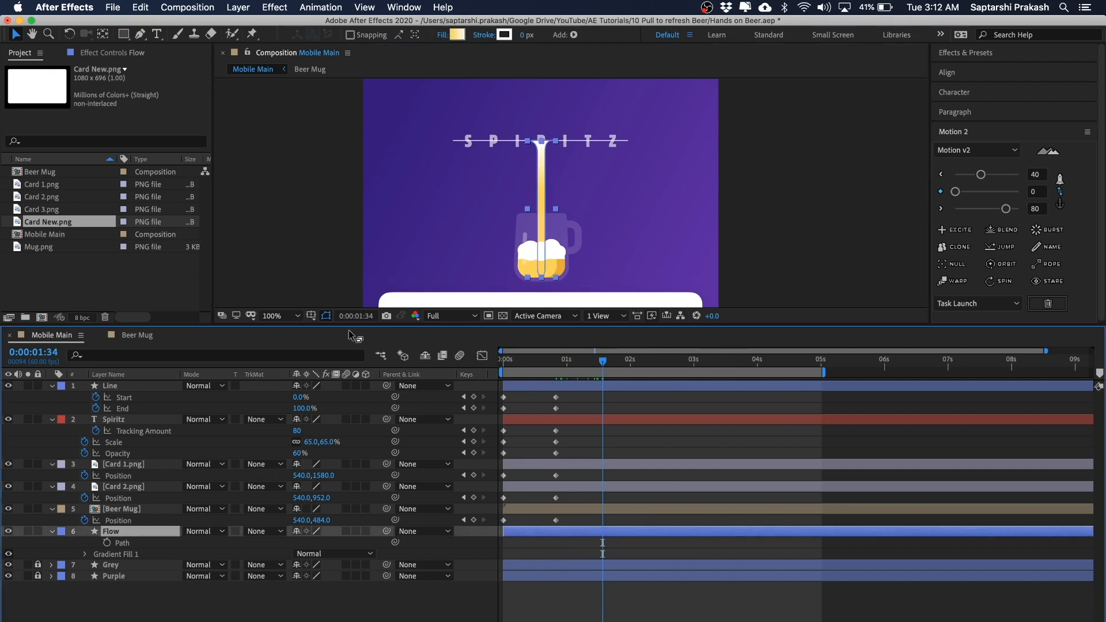
click(457, 34)
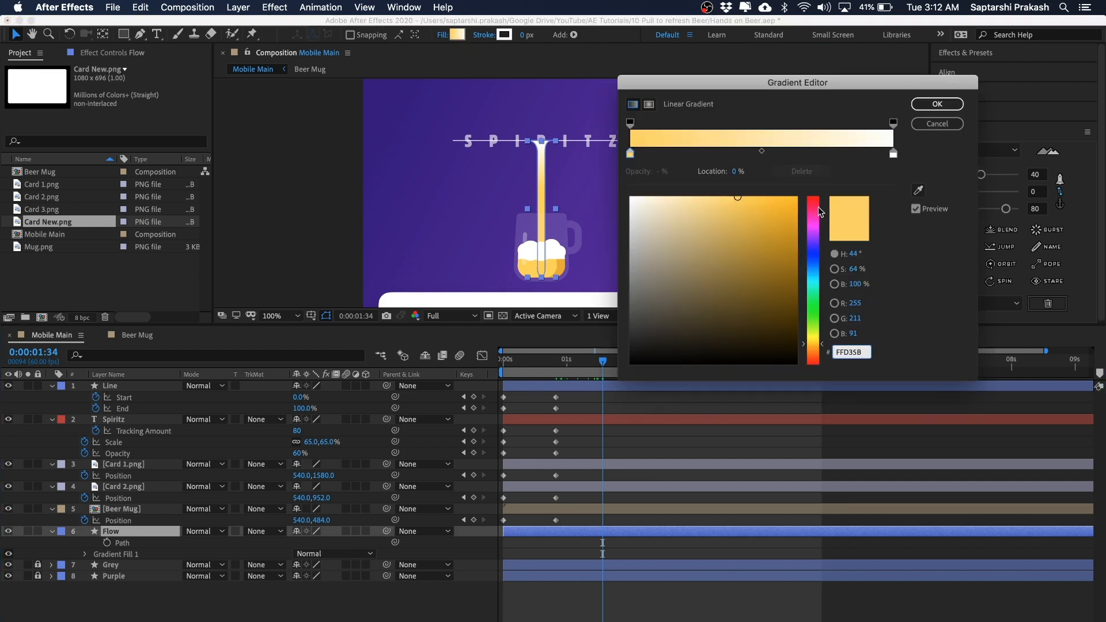
click(630, 154)
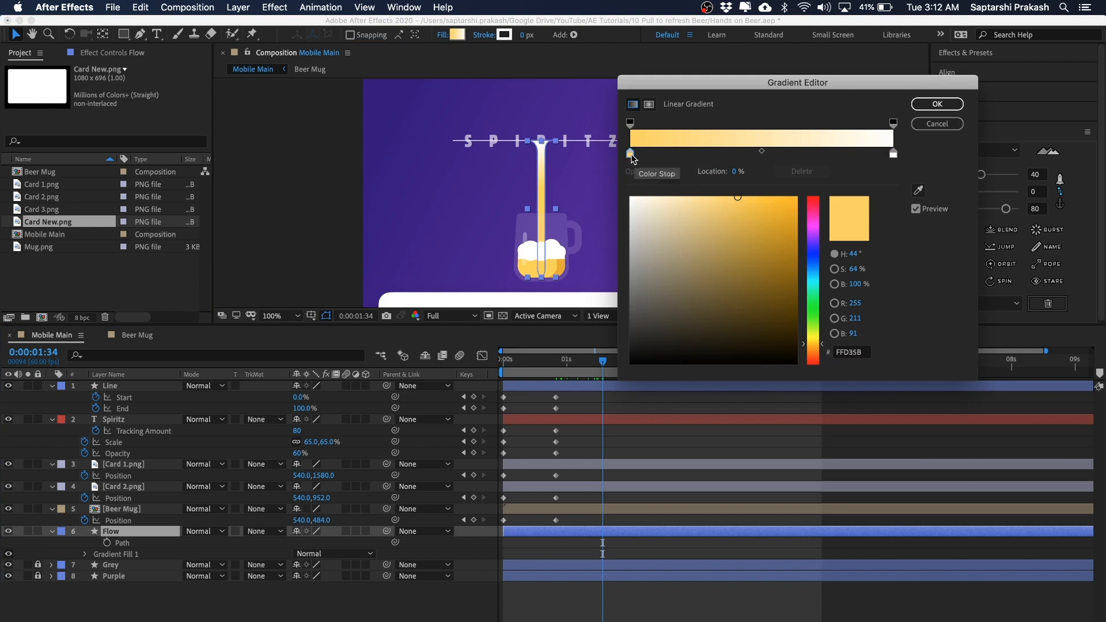
click(918, 190)
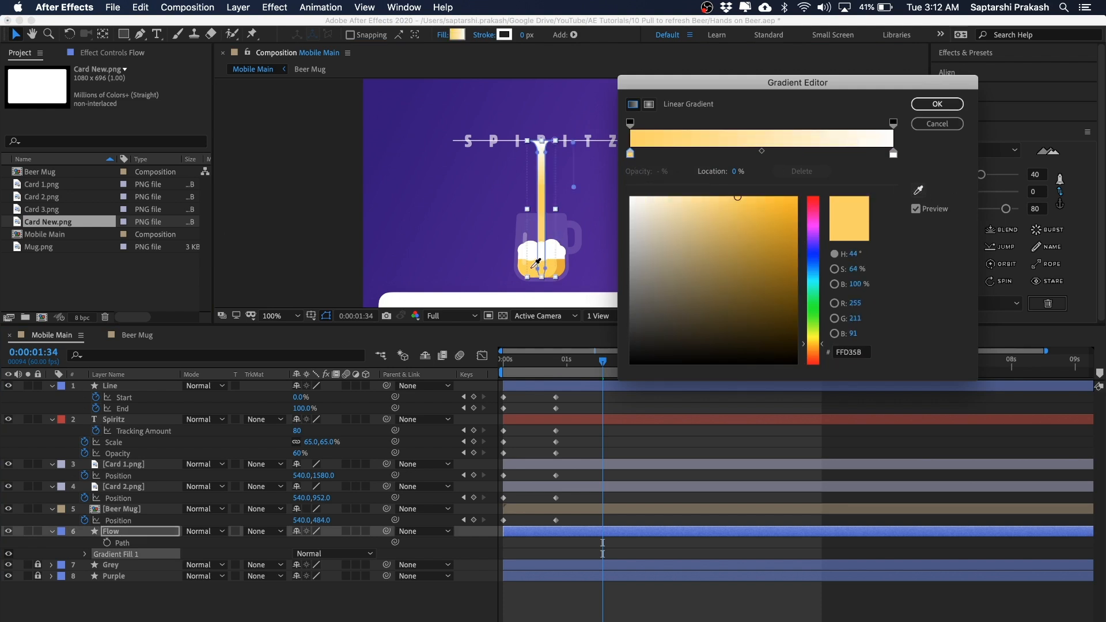
click(541, 274)
click(947, 104)
click(835, 145)
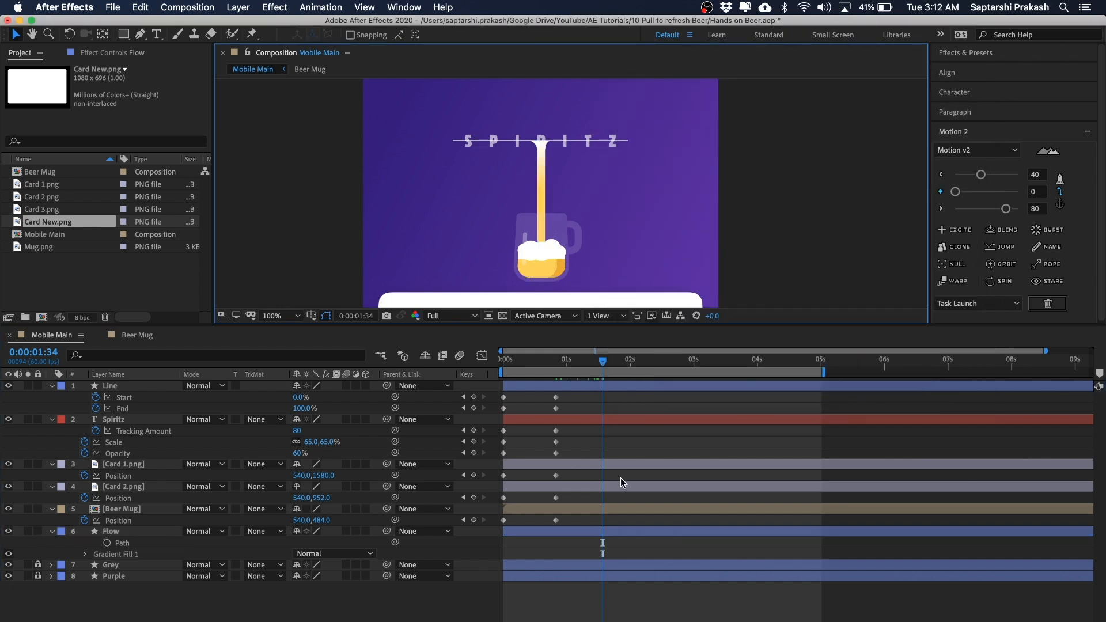
Move the current time to 0:00:00:50 and save the project
drag(583, 361, 555, 368)
click(791, 190)
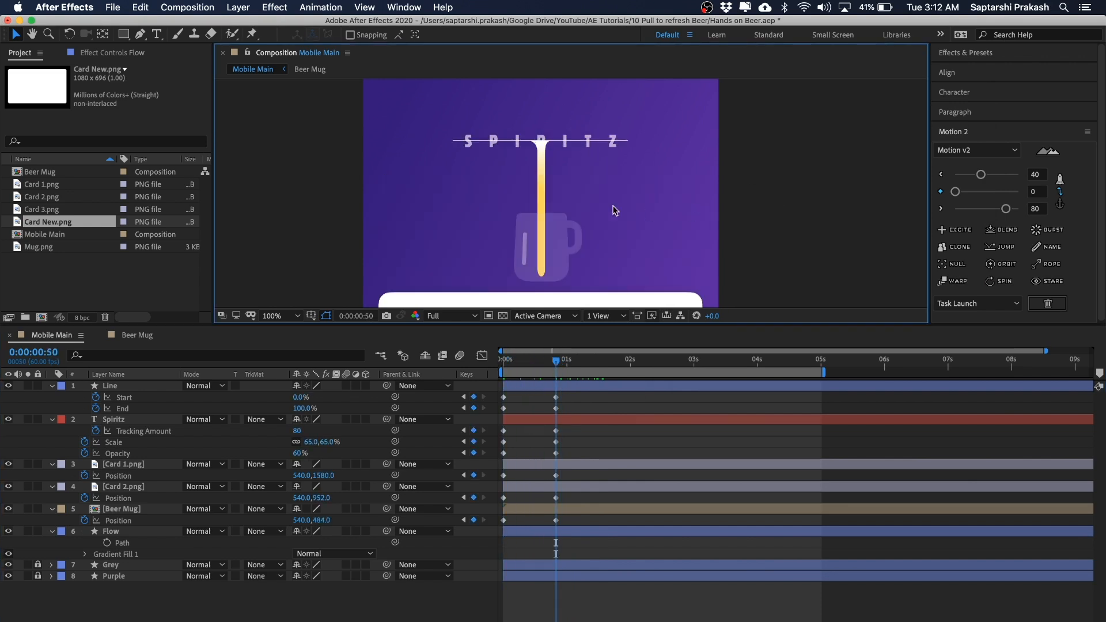
key(super+s)
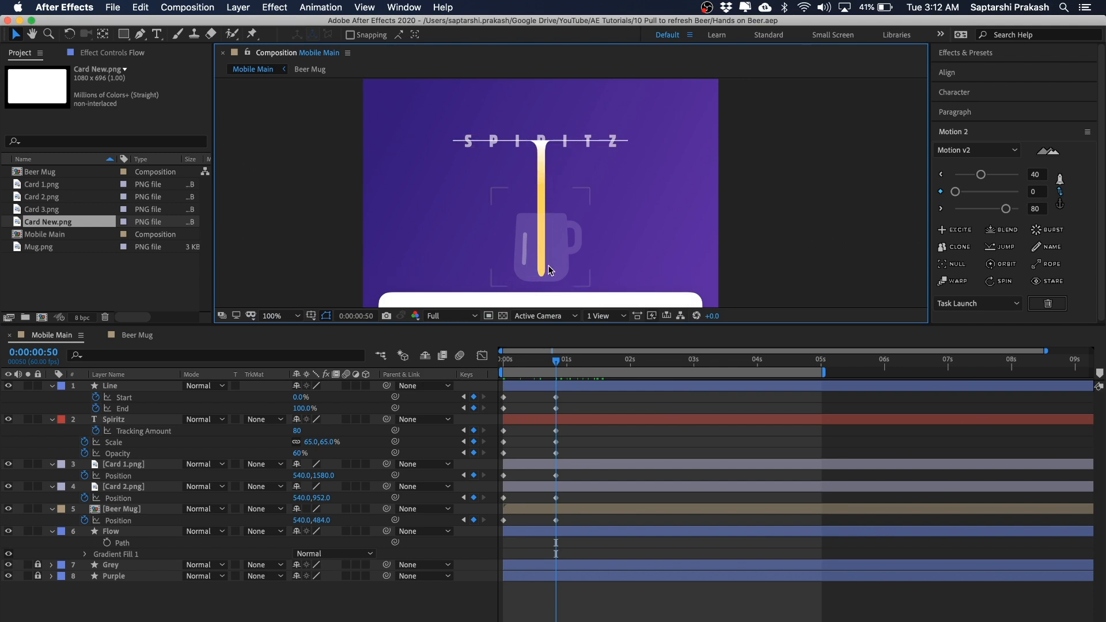
Expand the Flow layer's Path 1 and start keyframing its Path property at 0:00:00:50
scroll(547, 138, up, 2)
scroll(548, 138, down, 1)
scroll(547, 138, up, 1)
key(space)
drag(540, 116, 626, 200)
scroll(652, 257, down, 2)
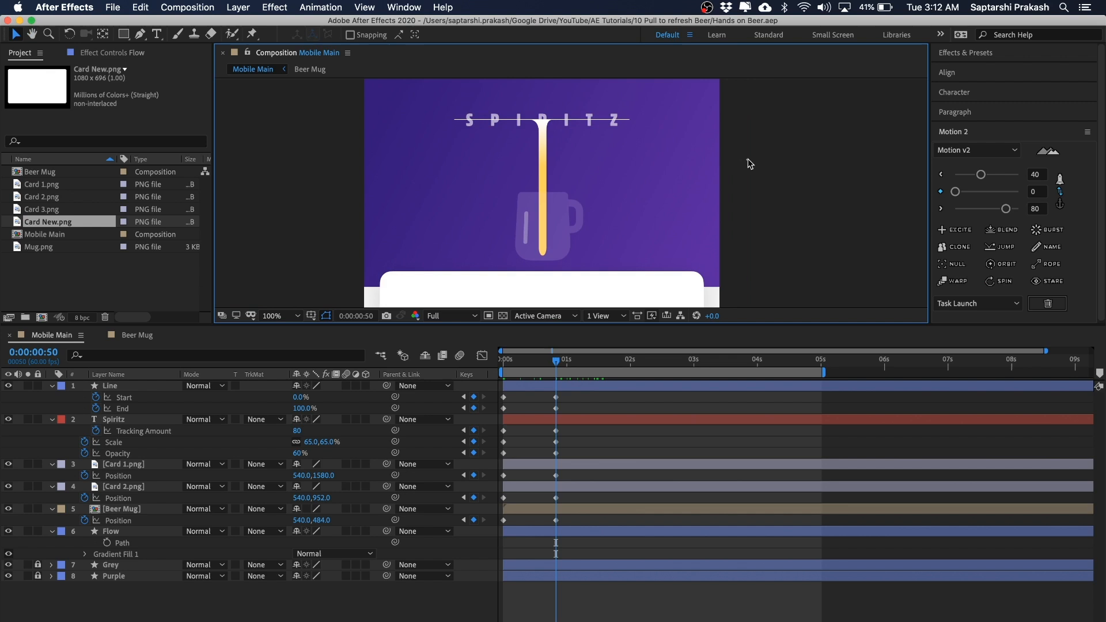
click(126, 532)
click(53, 531)
click(52, 531)
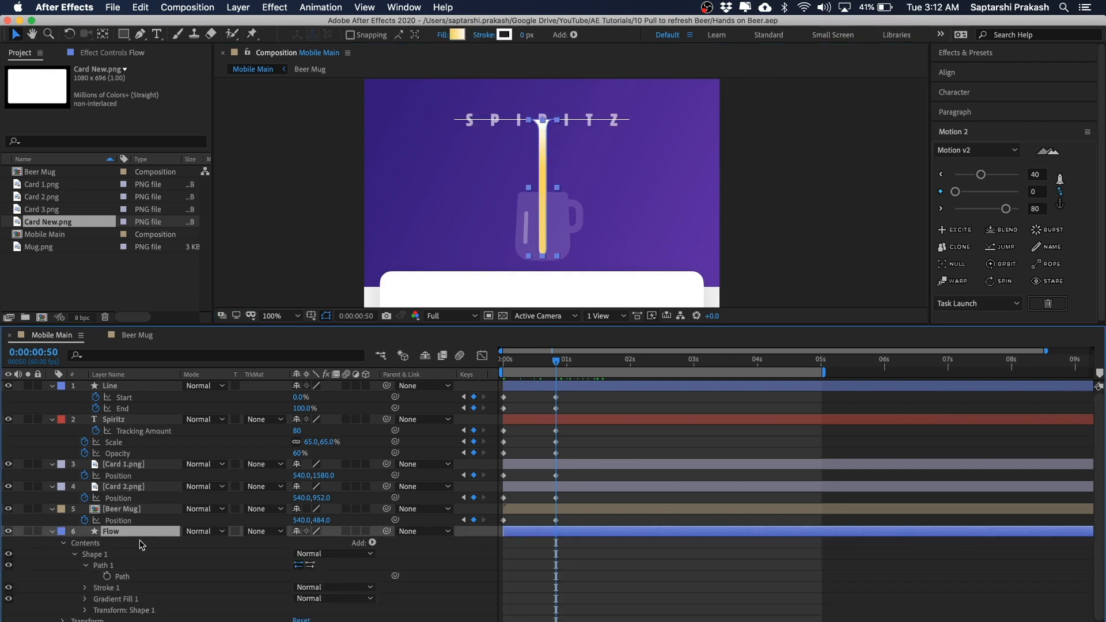
click(85, 565)
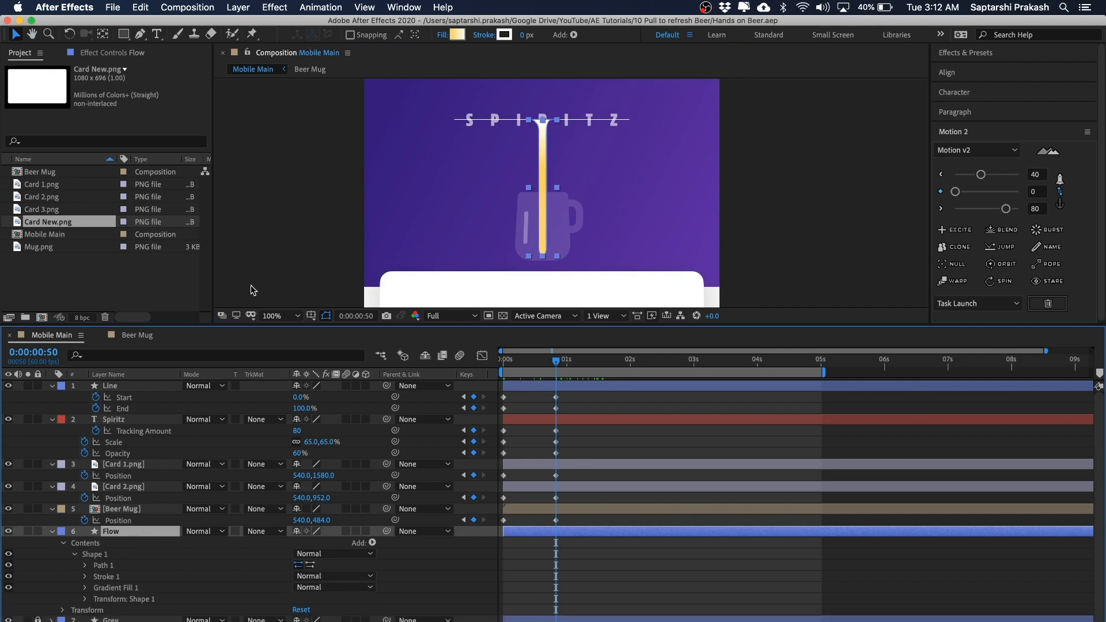
drag(242, 325, 242, 273)
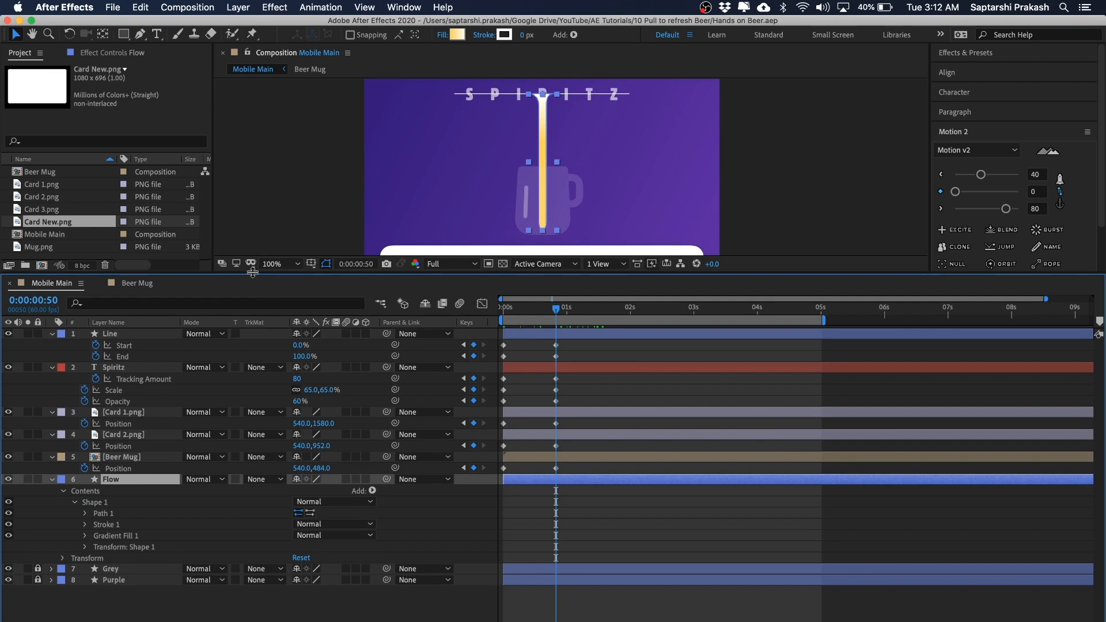
click(86, 515)
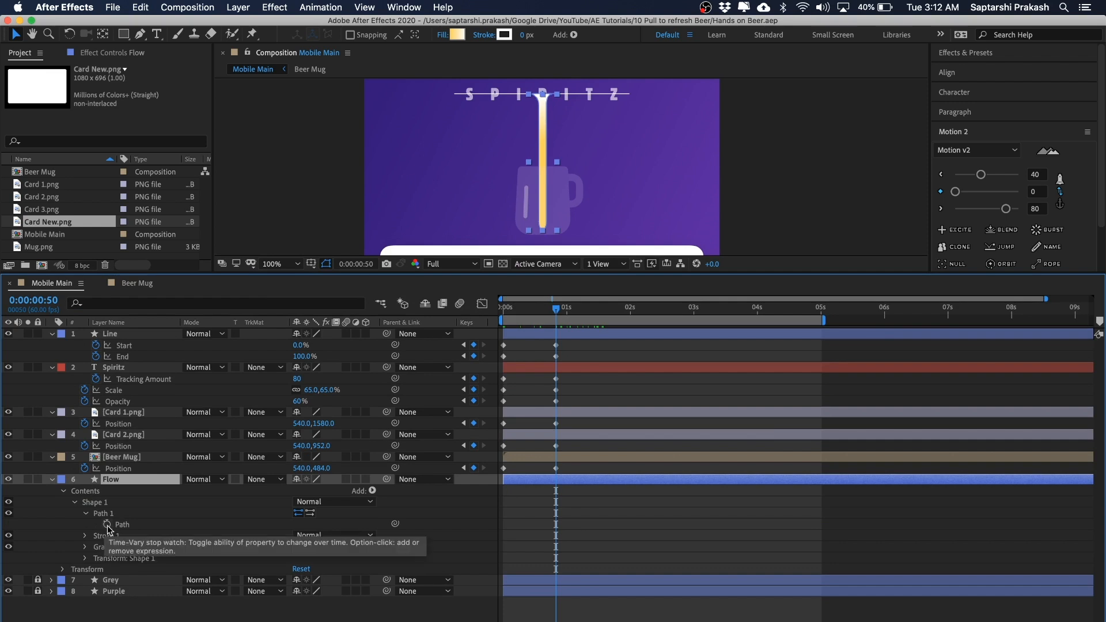
click(107, 525)
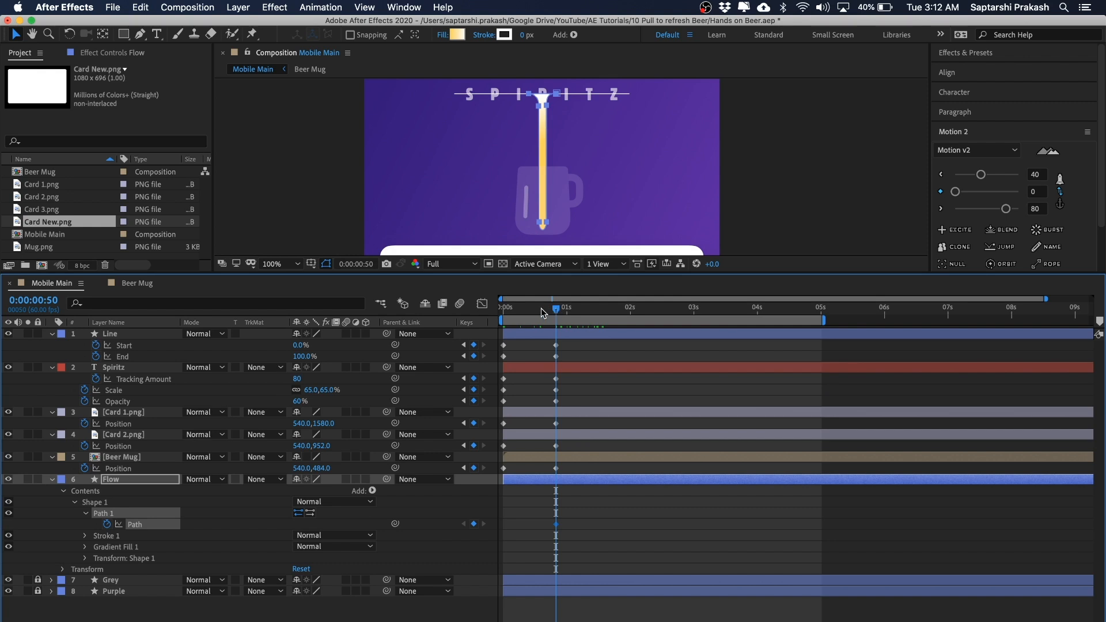
Add a second Path keyframe for the Flow layer at 0:00:00:00
drag(541, 313, 489, 318)
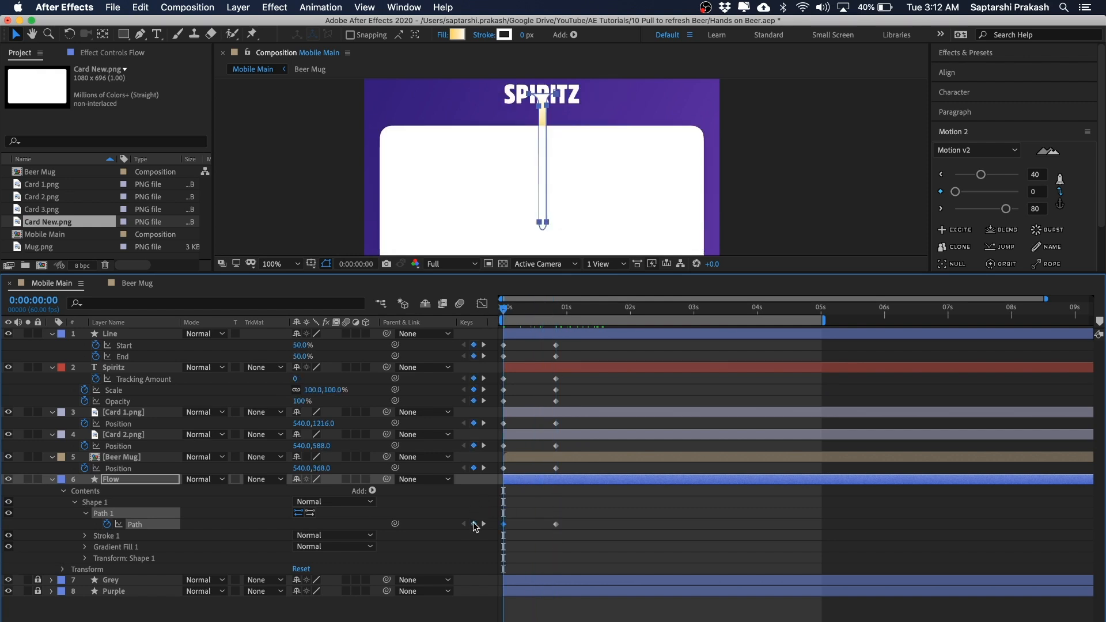
click(641, 505)
drag(507, 310, 552, 311)
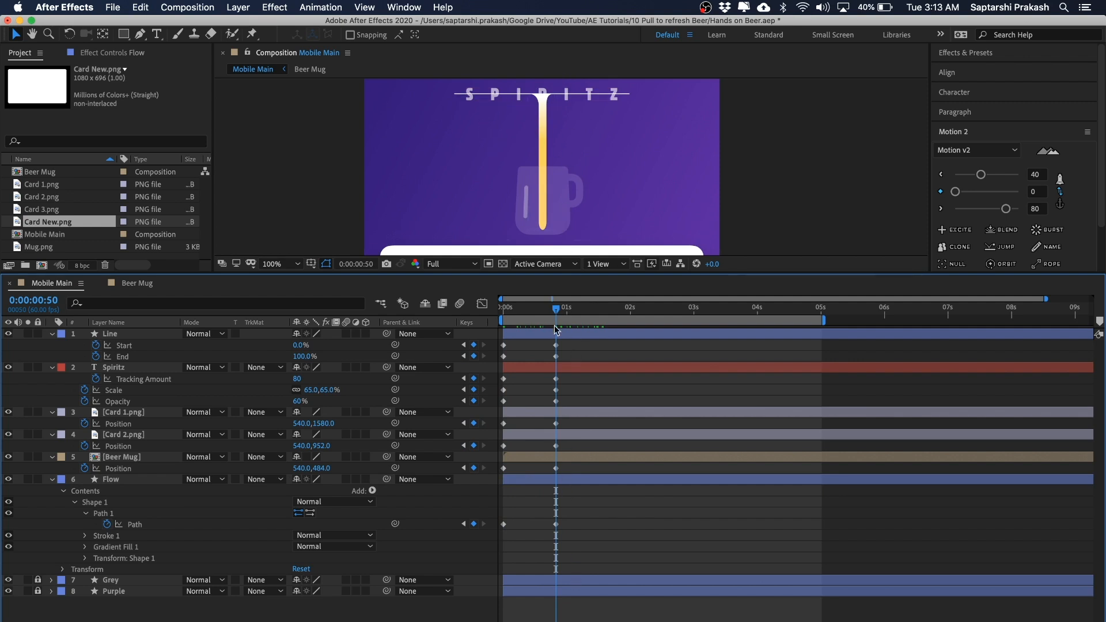
drag(551, 311, 482, 310)
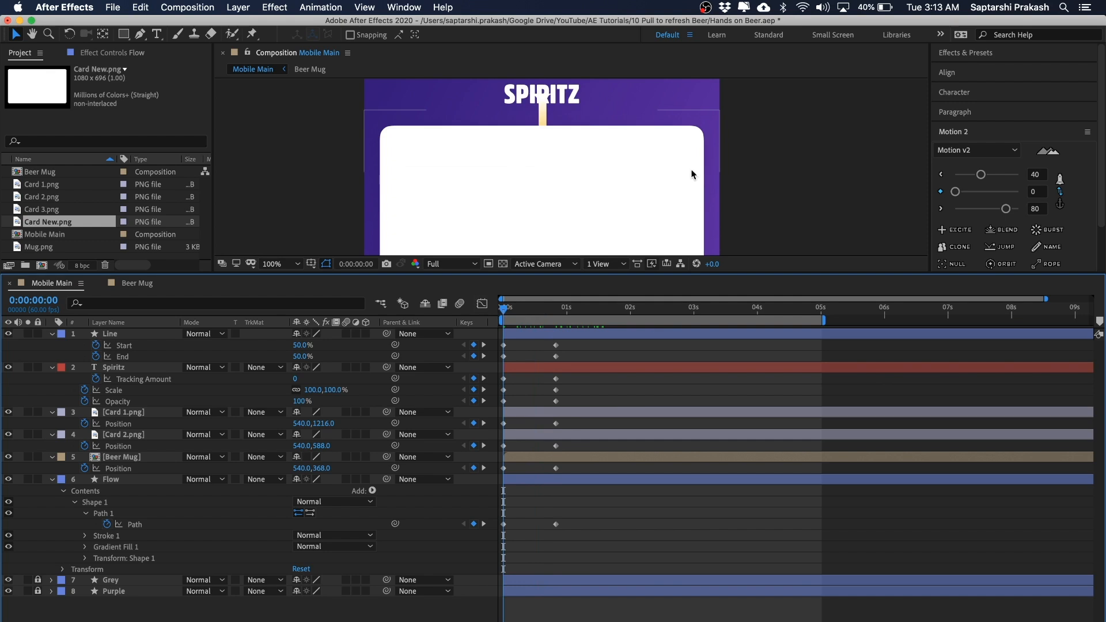
key(space)
drag(718, 122, 710, 148)
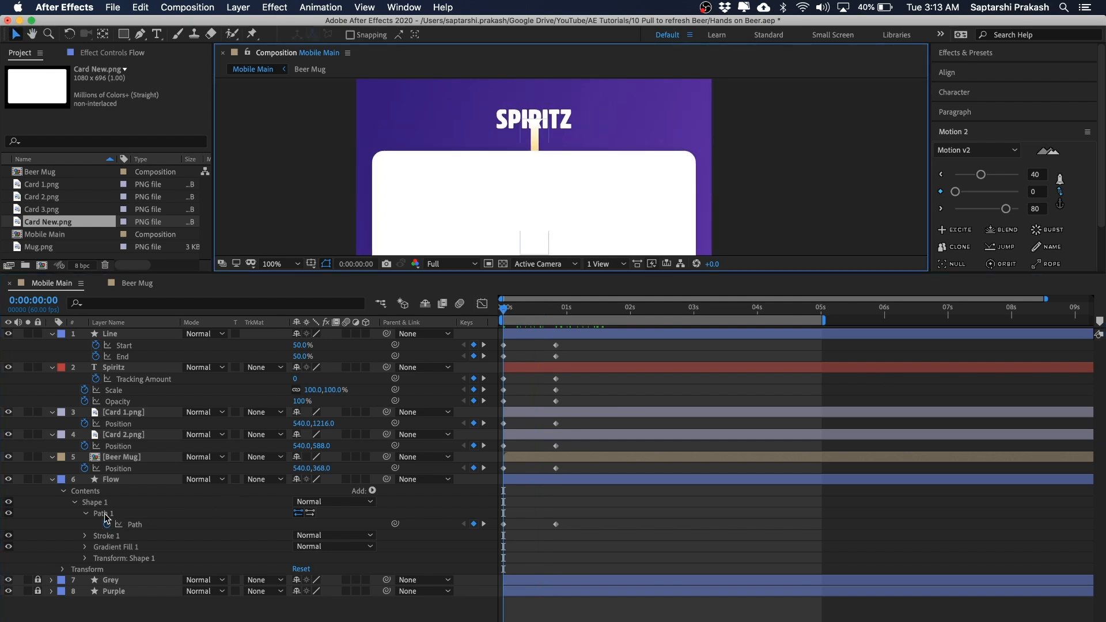
Shorten the Flow stream at 0:00:00:00 by moving the lower points of Path 1 up toward the SPIRITZ title
click(105, 514)
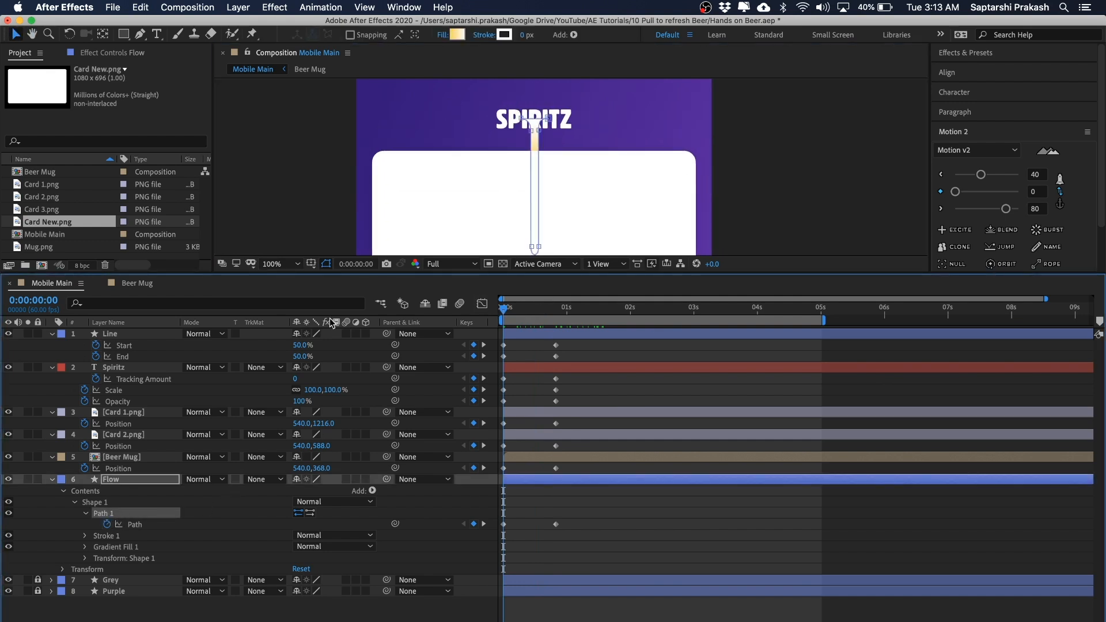
key(space)
drag(593, 238, 593, 202)
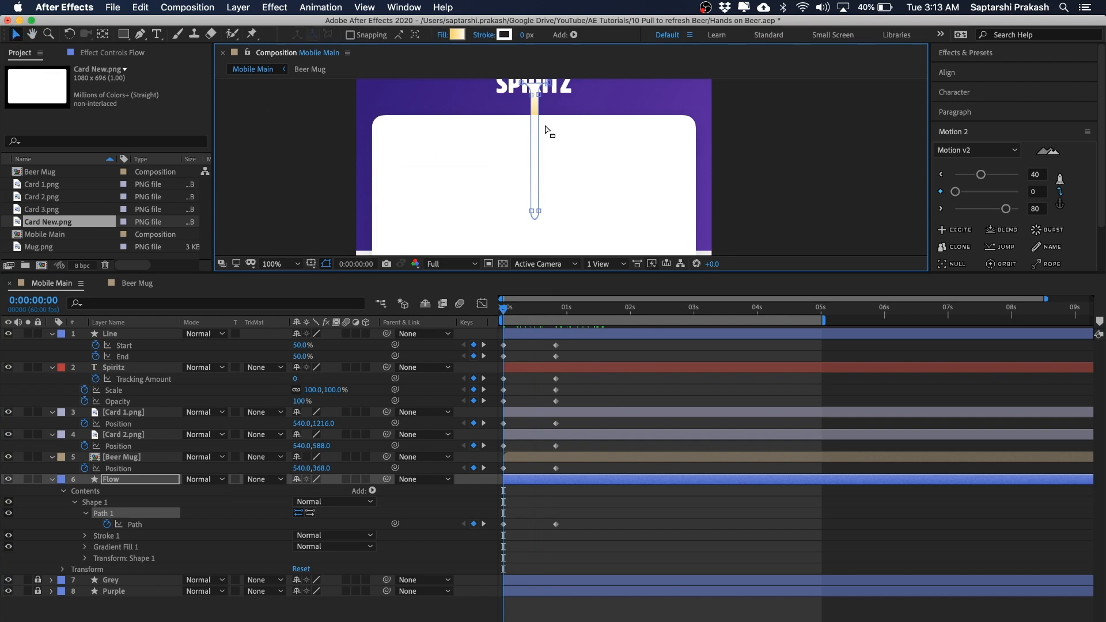
click(531, 212)
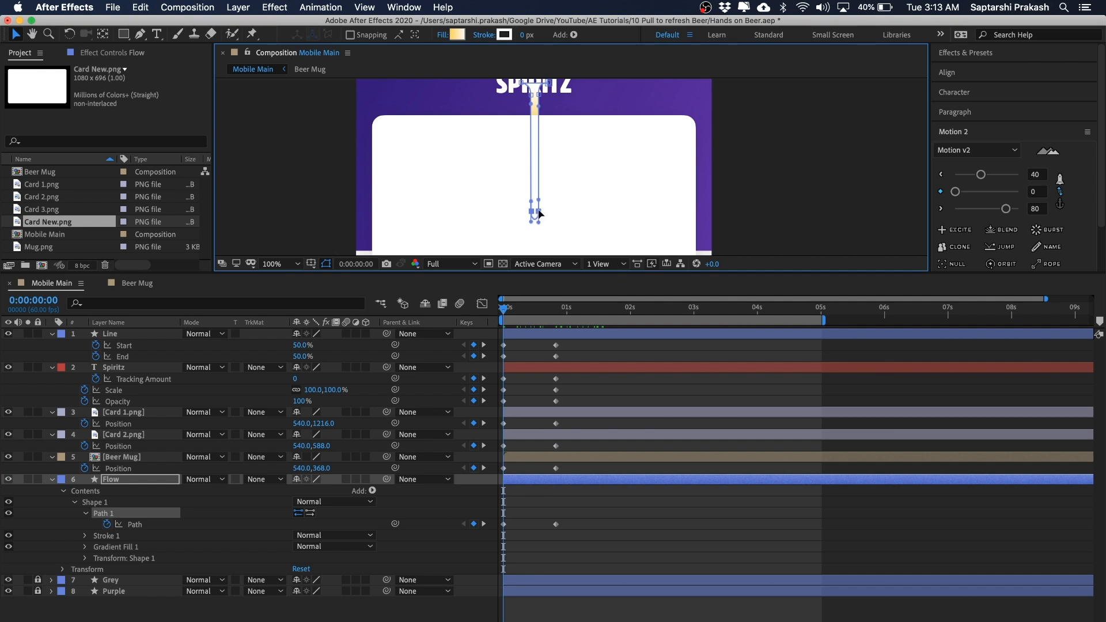
drag(539, 141, 538, 138)
key(space)
drag(642, 108, 642, 146)
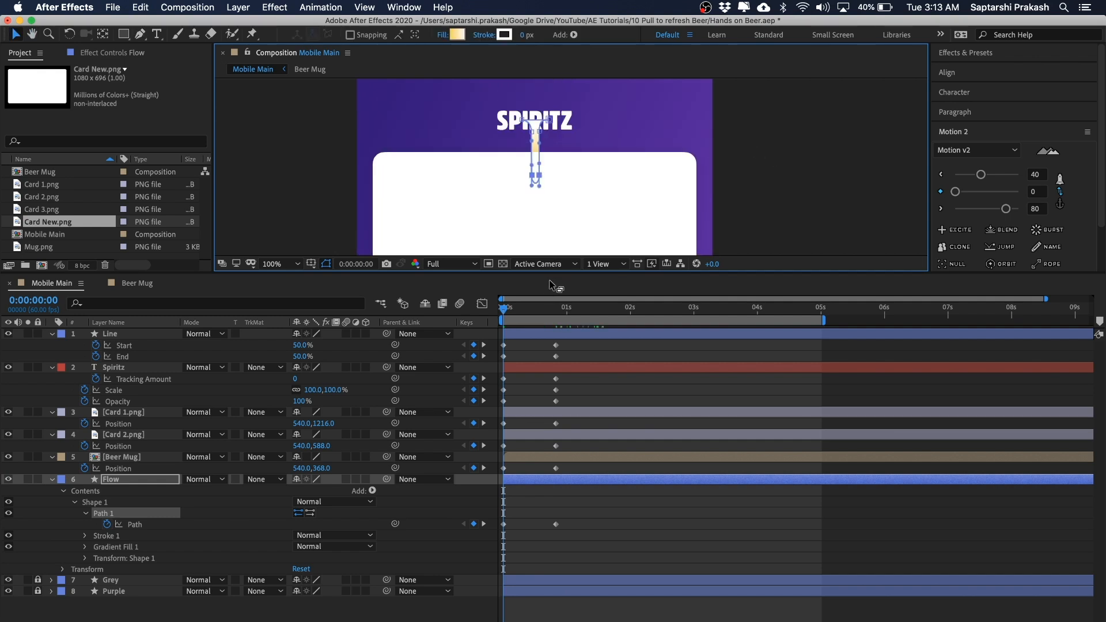
drag(550, 273, 550, 309)
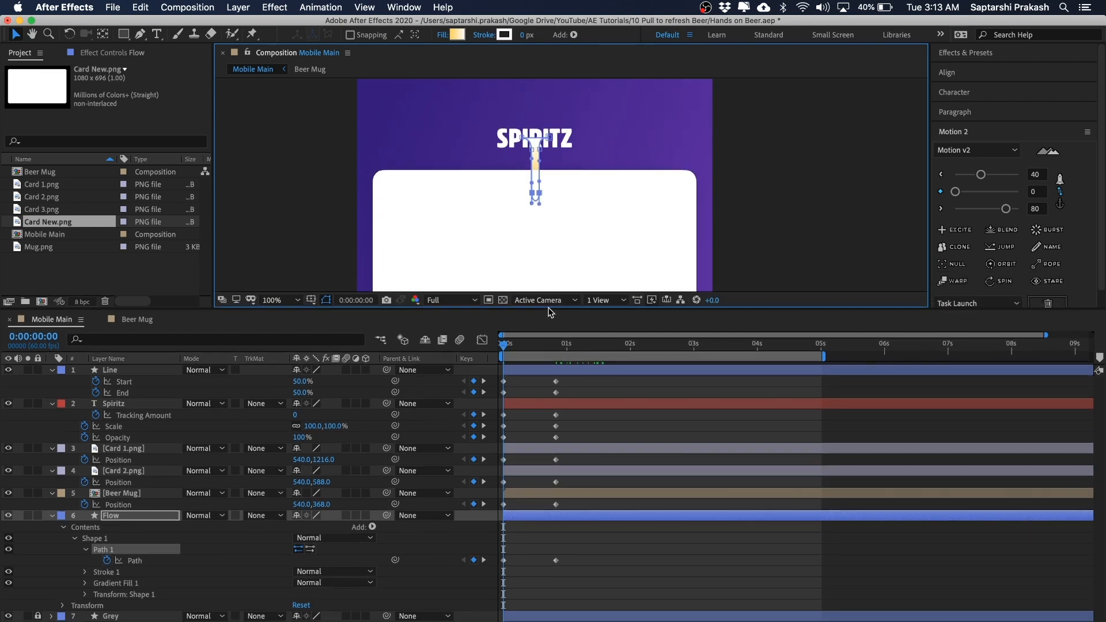
scroll(555, 167, up, 1)
drag(555, 167, 577, 193)
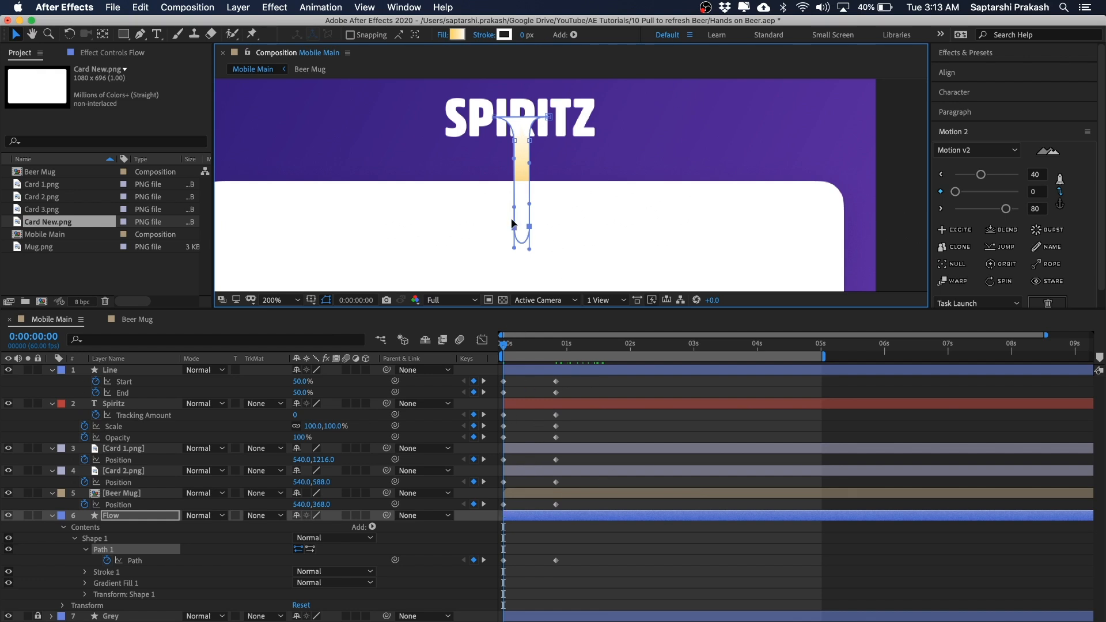
drag(514, 221, 514, 183)
Raise the two neck points of the Flow path to just below the stream's top edge within the title
scroll(517, 119, up, 2)
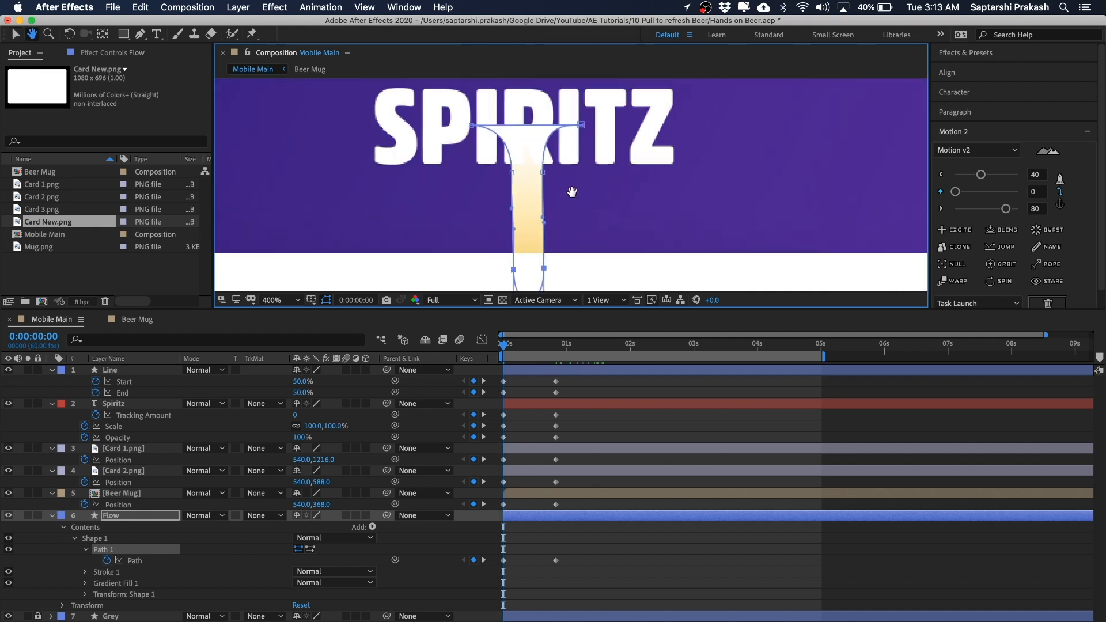
click(510, 172)
drag(511, 139, 511, 154)
drag(512, 196, 506, 140)
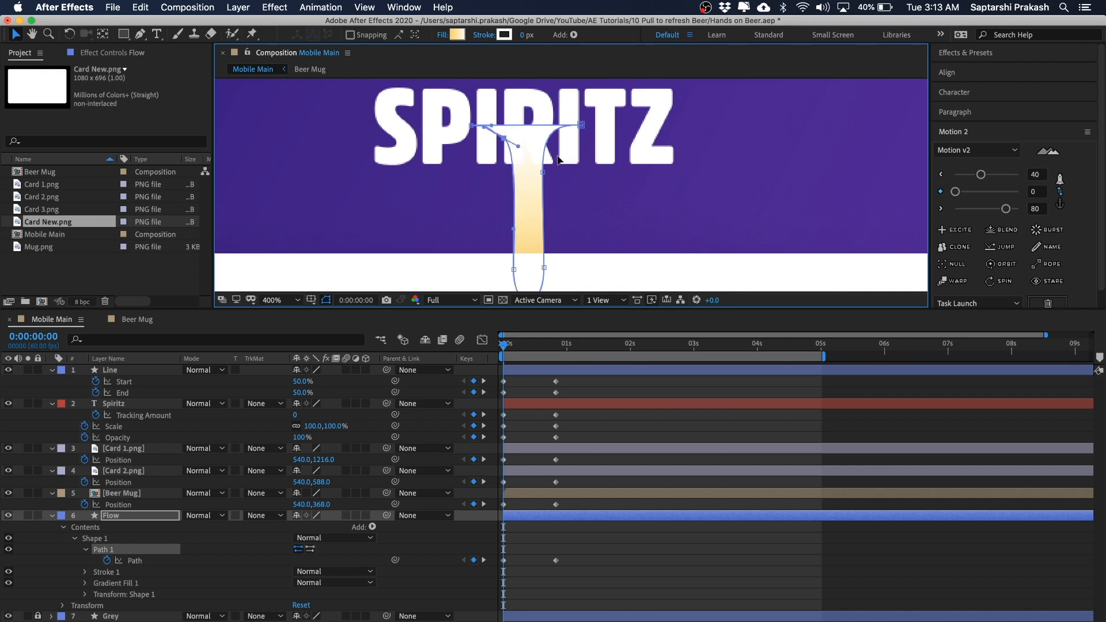
drag(544, 174, 550, 137)
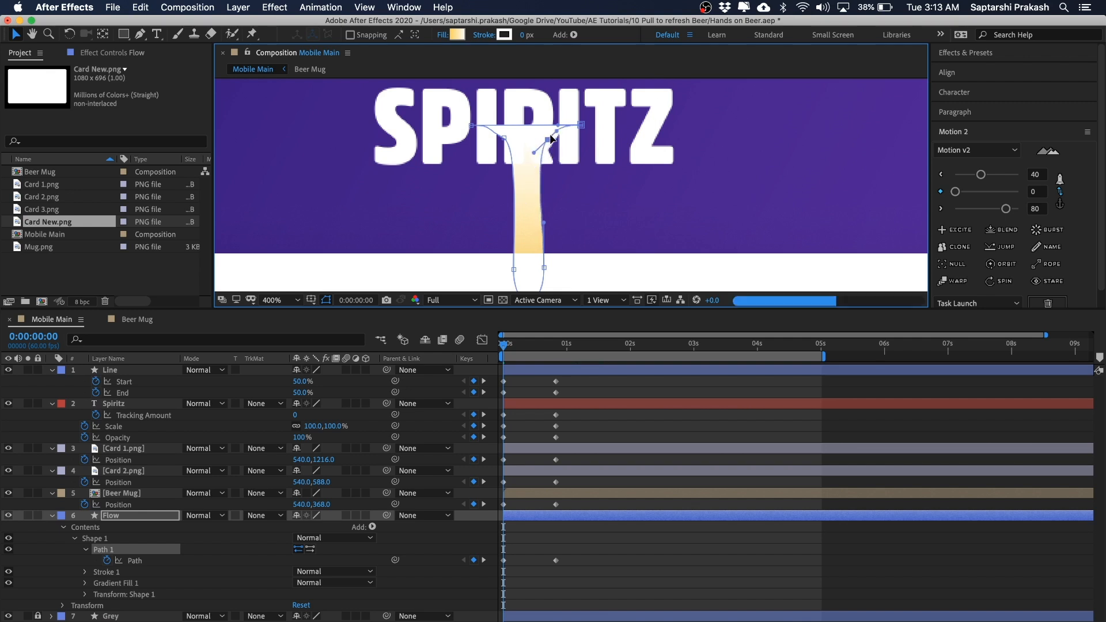
Flatten the remaining Flow path points and handles onto the title's center line so the stream is hidden at 0:00:00:00
drag(545, 267, 518, 193)
drag(518, 234, 519, 207)
drag(517, 154, 523, 219)
key(.)
drag(543, 288, 539, 252)
drag(539, 243, 549, 251)
drag(449, 266, 524, 258)
drag(525, 206, 552, 162)
drag(538, 172, 538, 164)
drag(539, 252, 447, 181)
drag(436, 160, 422, 160)
drag(353, 160, 382, 160)
drag(661, 159, 621, 159)
drag(465, 182, 554, 160)
click(819, 225)
key(comma)
click(819, 224)
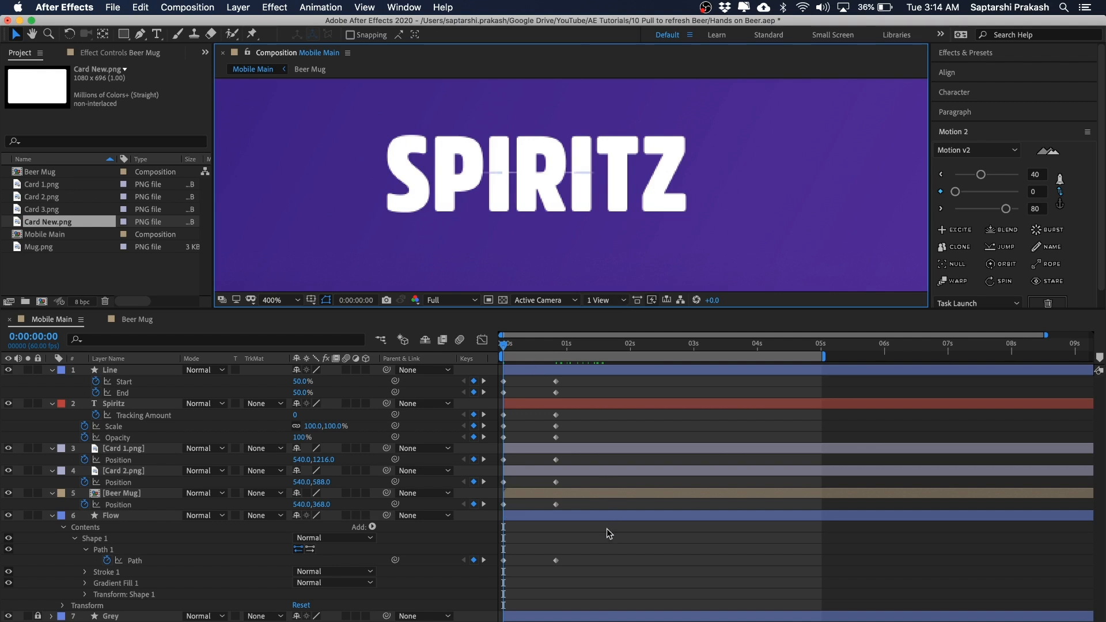
Preview how the Flow stream grows out of the title line between 0:00:00:00 and 0:00:00:22
click(517, 345)
drag(518, 345, 491, 353)
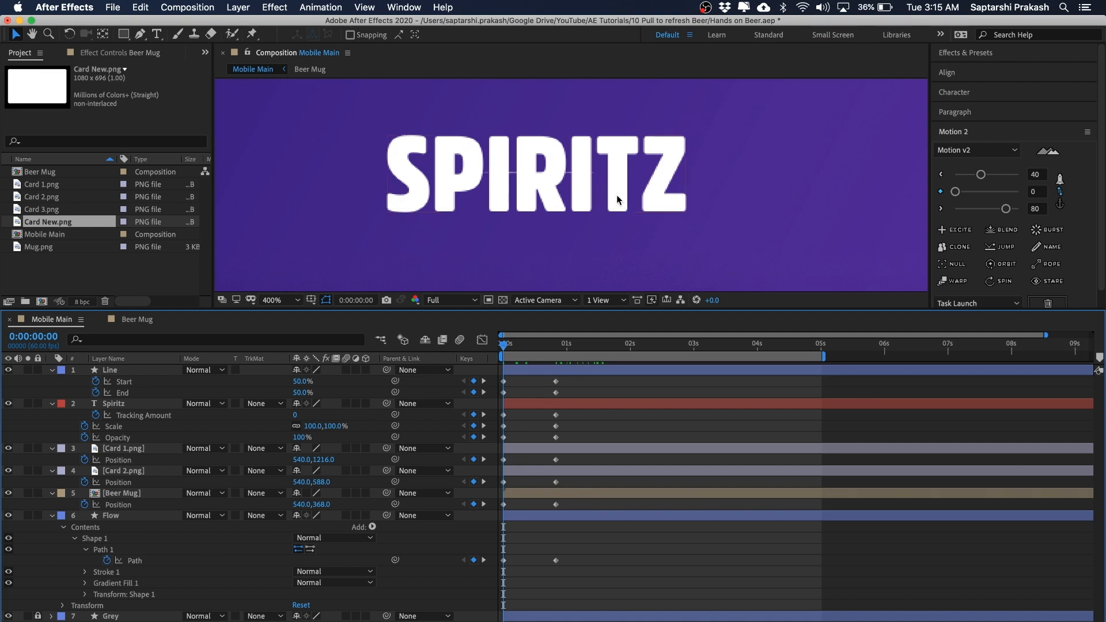
drag(510, 346, 527, 347)
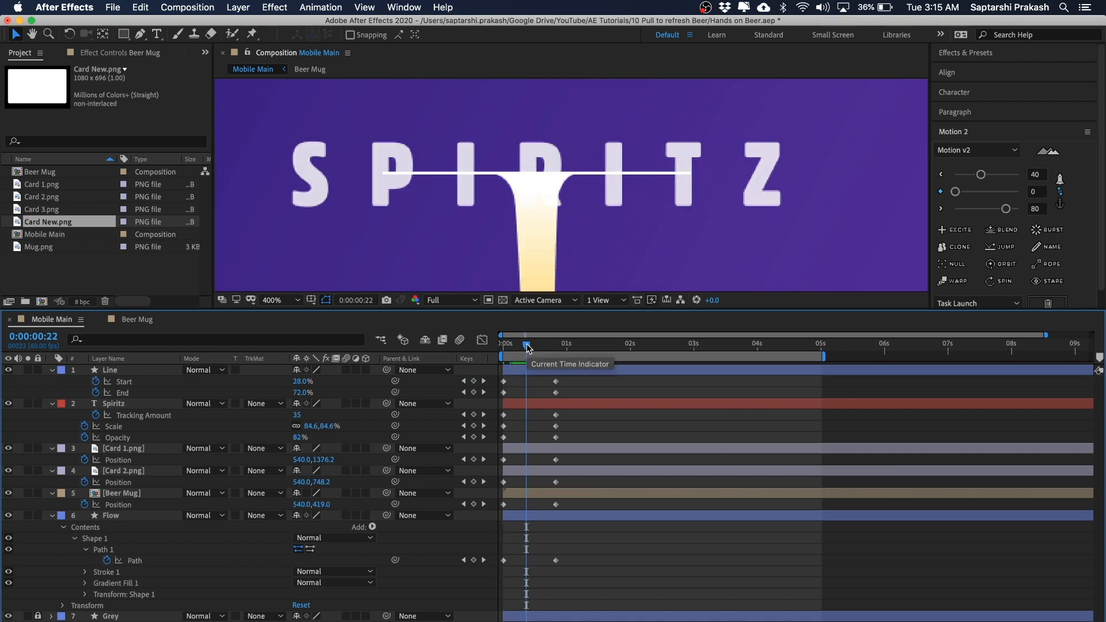
drag(527, 347, 475, 360)
scroll(587, 212, down, 3)
click(519, 350)
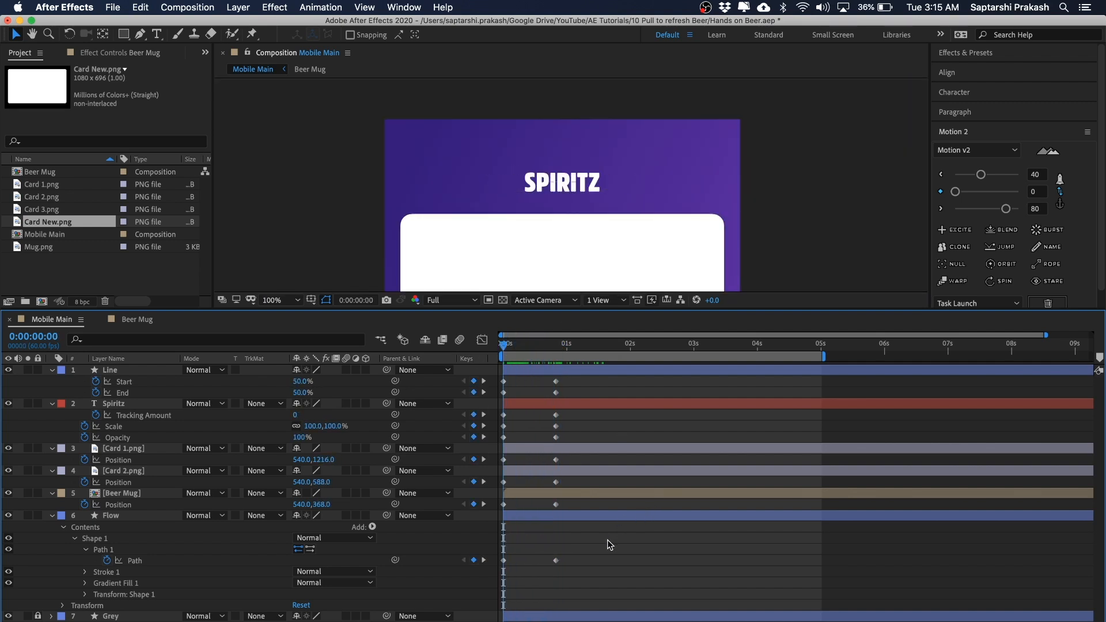
Reduce the layer outlines to keyframed properties only and move the current time to 0:00:00:50
key(u)
key(y)
key(u)
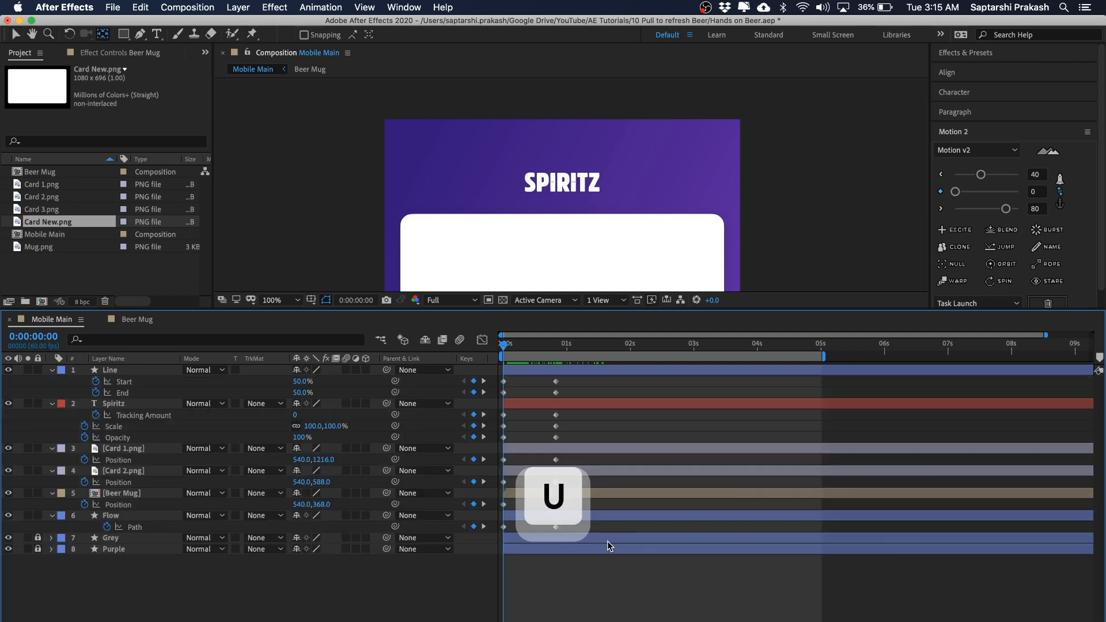
scroll(676, 227, down, 1)
key(space)
drag(674, 221, 636, 183)
drag(507, 346, 558, 346)
click(581, 490)
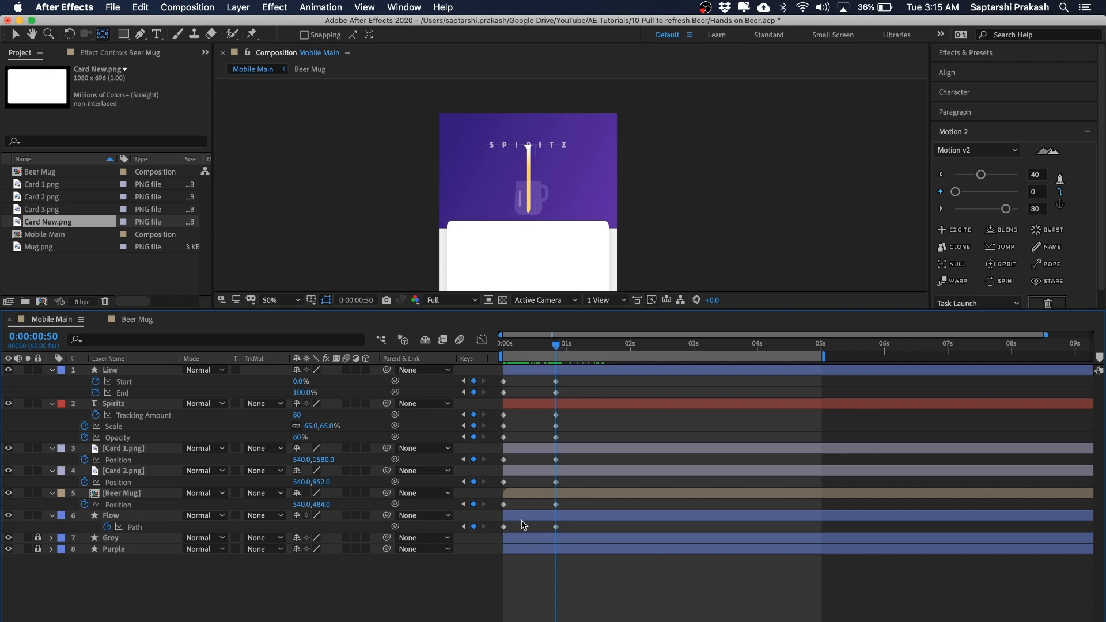
Delay the Flow layer's first Path keyframe to about 0:00:00:30
drag(520, 525, 494, 542)
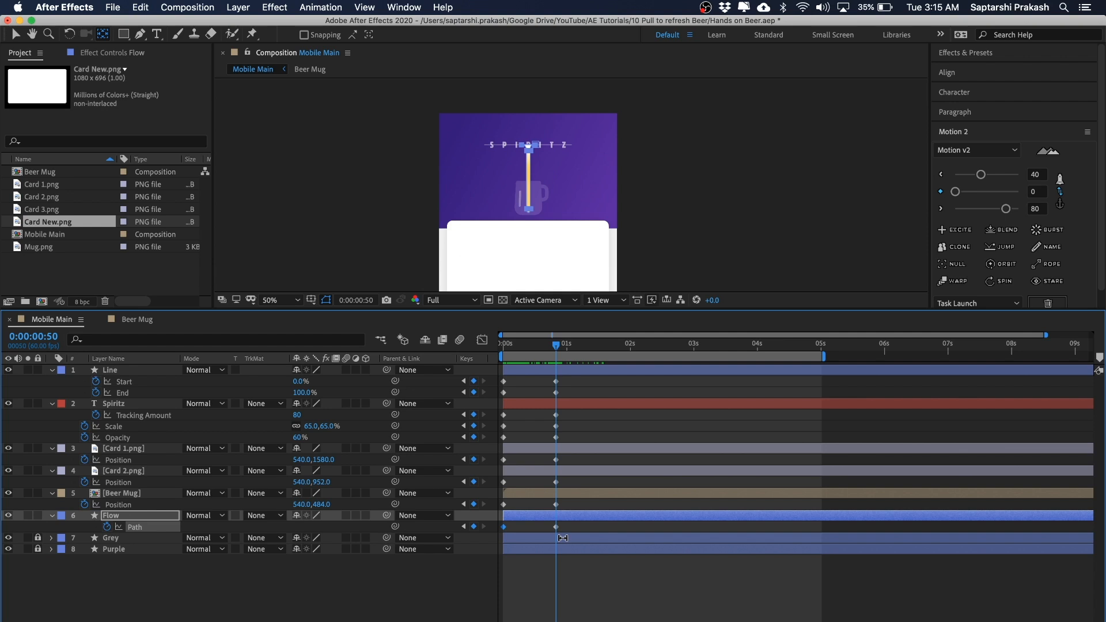
key(alt+shift+Right)
click(569, 575)
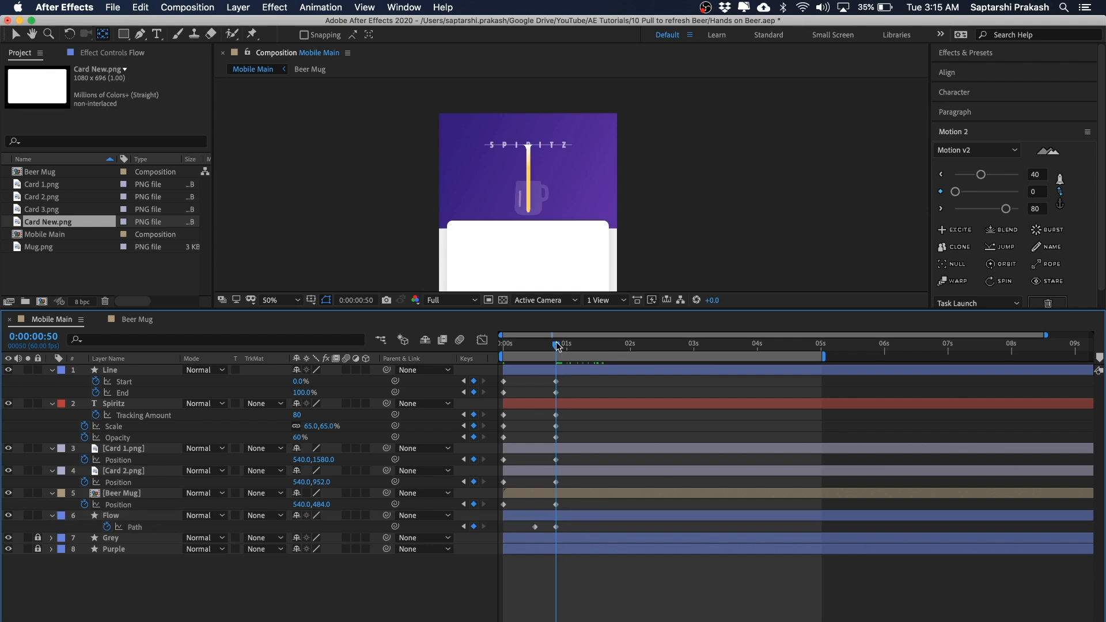
Save the project and delay all keyframes of the Line, Spiritz, cards, Beer Mug and Flow layers by 20 frames
key(super+s)
drag(573, 379, 497, 575)
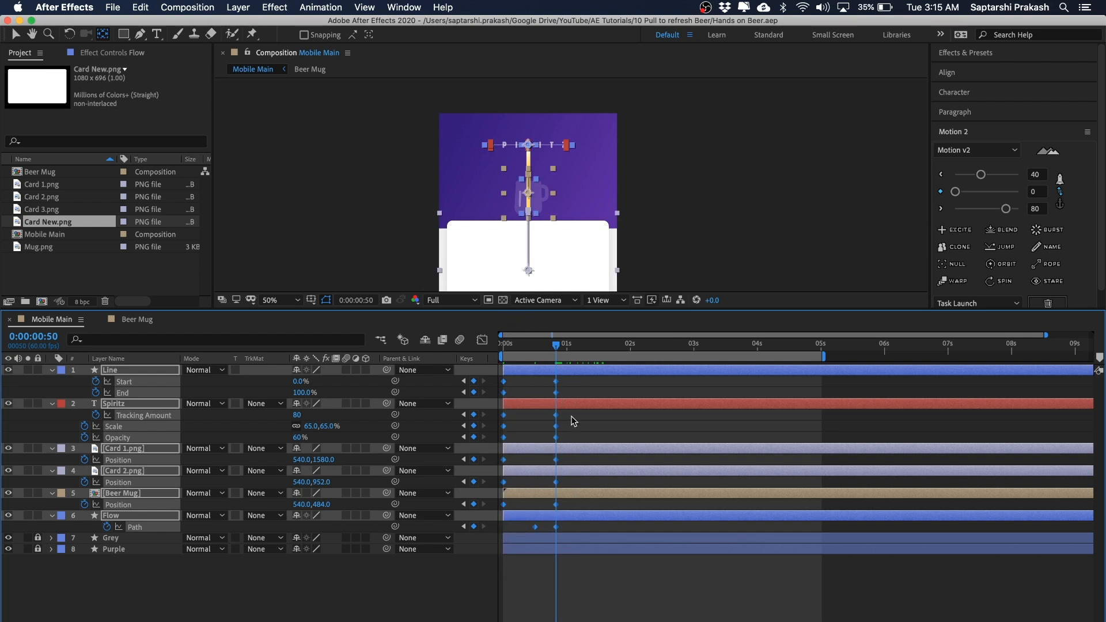
drag(574, 385, 498, 569)
key(alt+shift+Right)
key(alt+shift+Right)
key(alt+shift+Right)
click(623, 569)
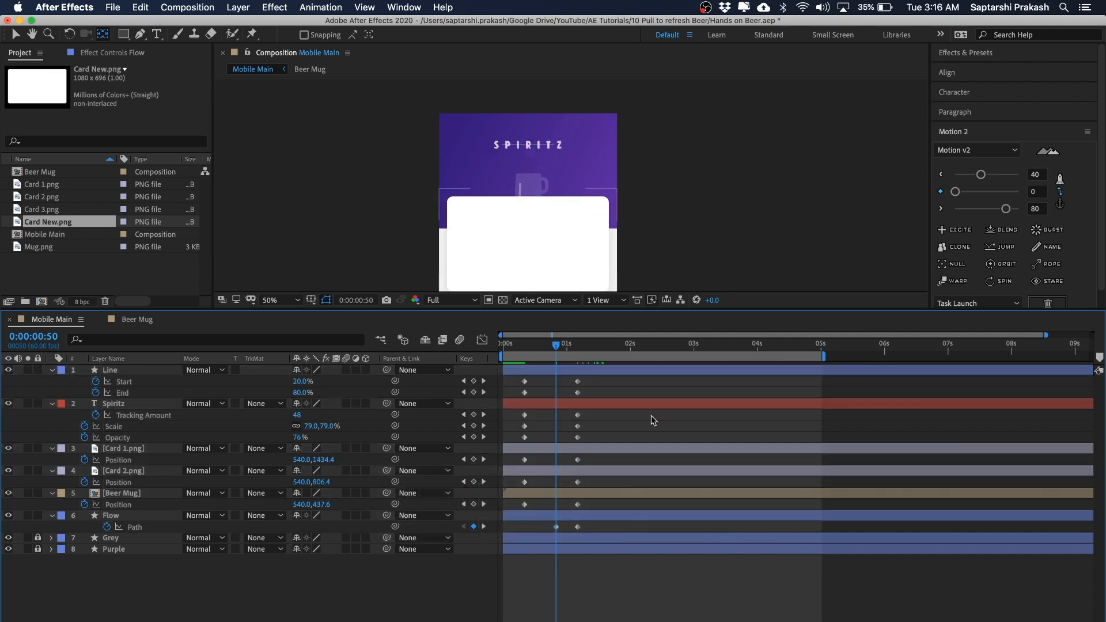
Apply Motion v2 easing of 40 to the start keyframes except Flow's, and 80 to all end keyframes at 0:00:01:10
drag(557, 349, 578, 345)
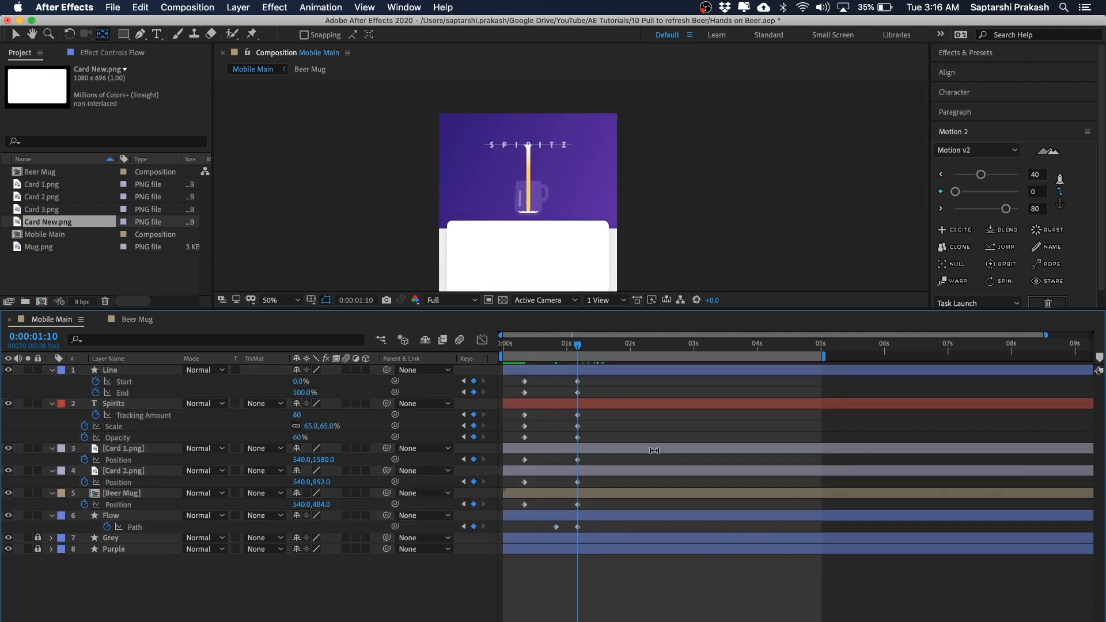
drag(532, 379, 499, 550)
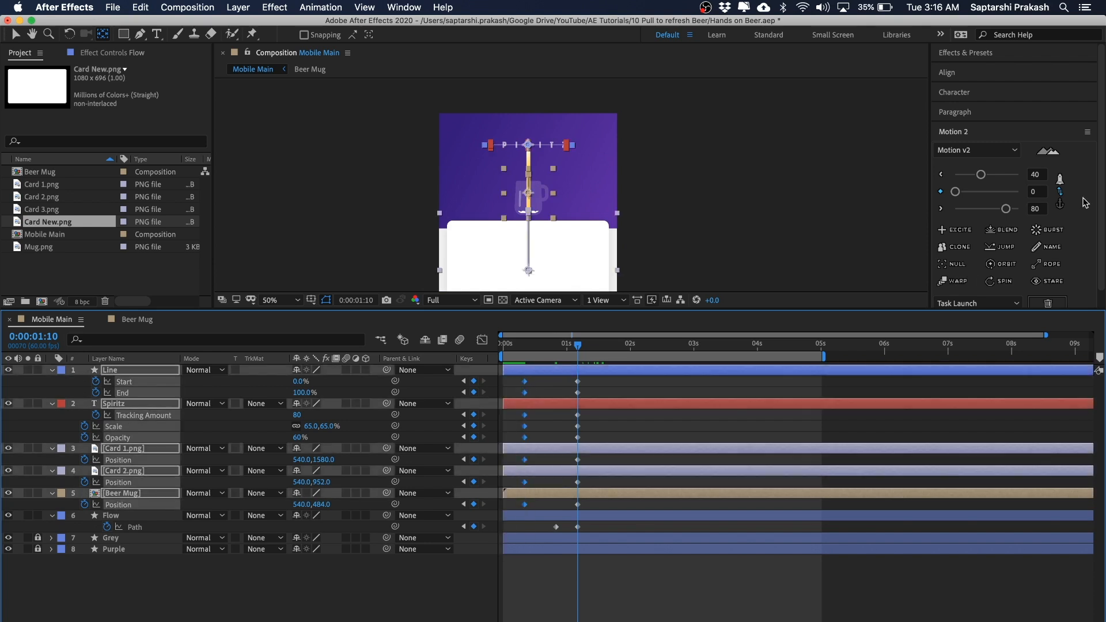
click(982, 175)
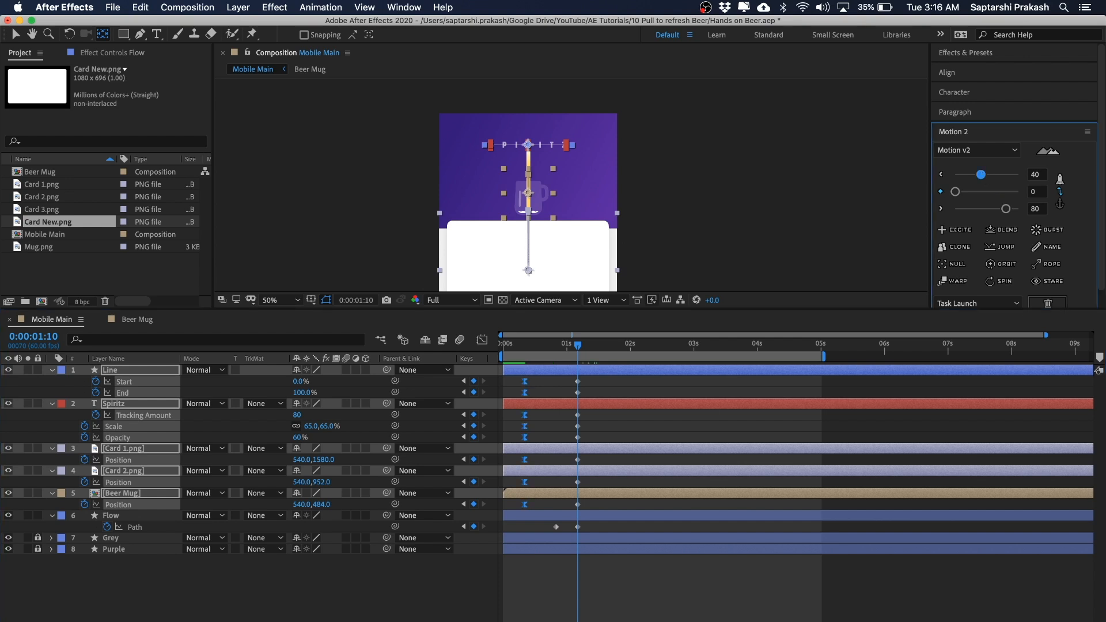
drag(589, 378, 569, 560)
click(1007, 210)
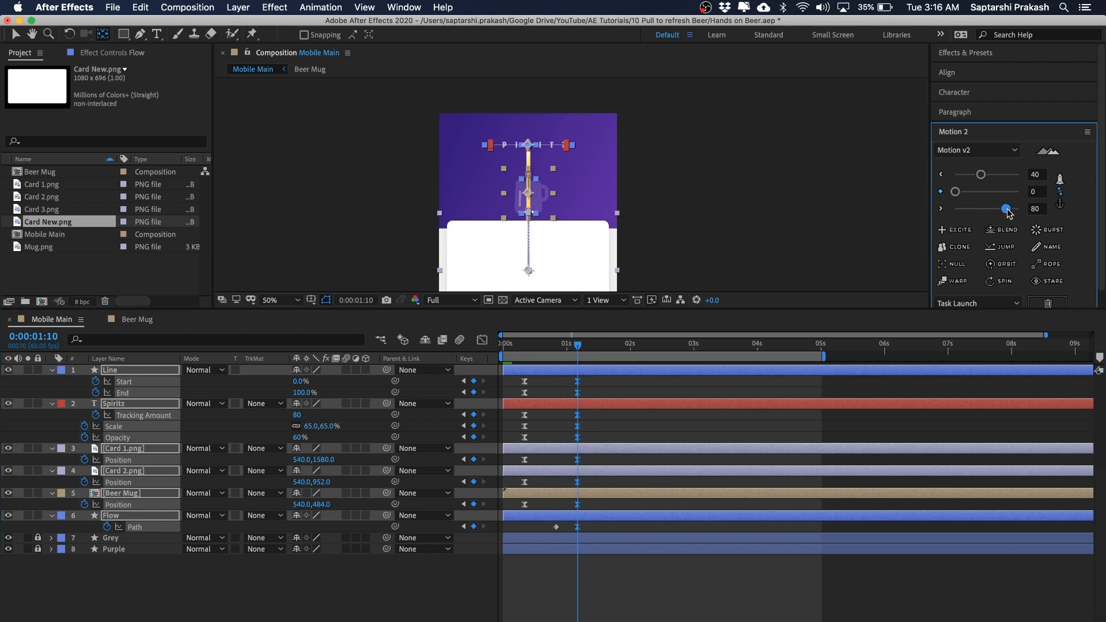
click(634, 424)
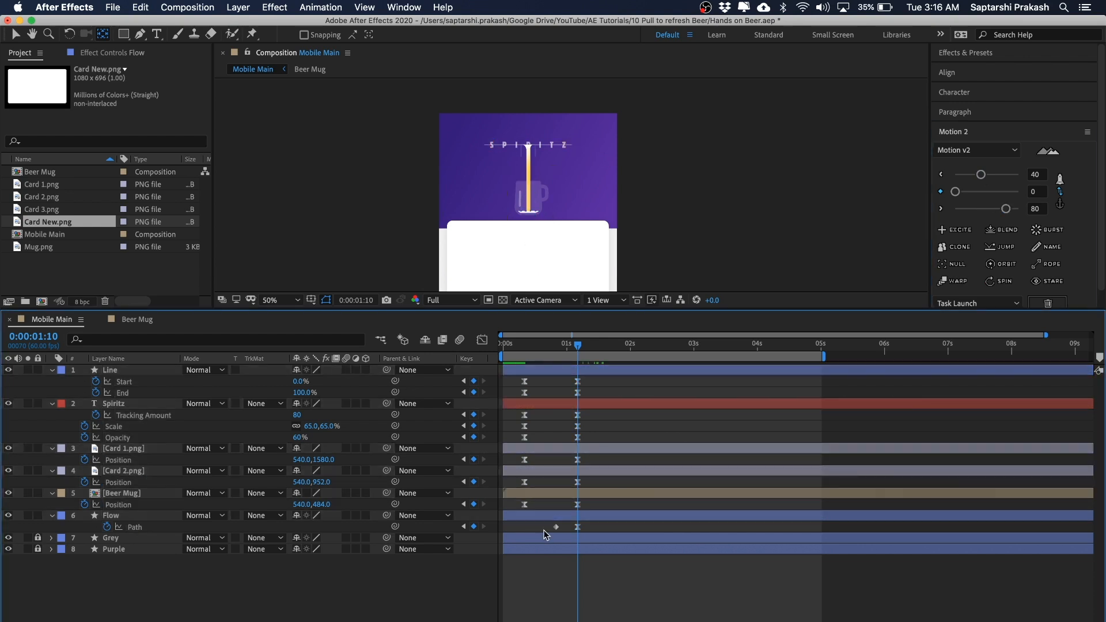
Ease Flow's first Path keyframe with the Motion v2 value 40 and revert its last Path keyframe to linear
click(557, 527)
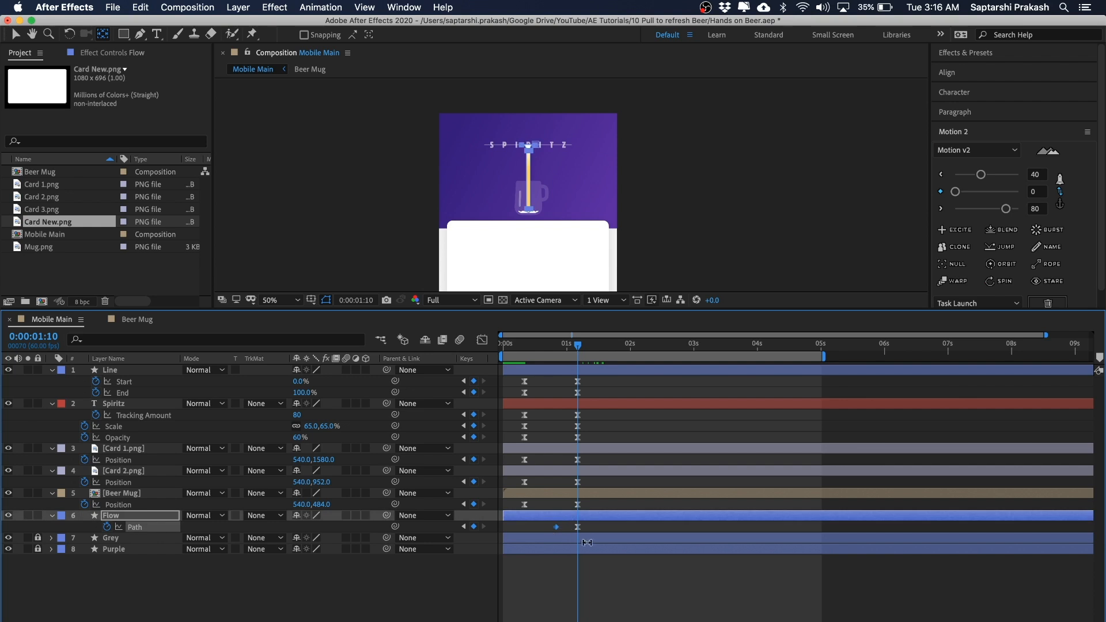
click(596, 568)
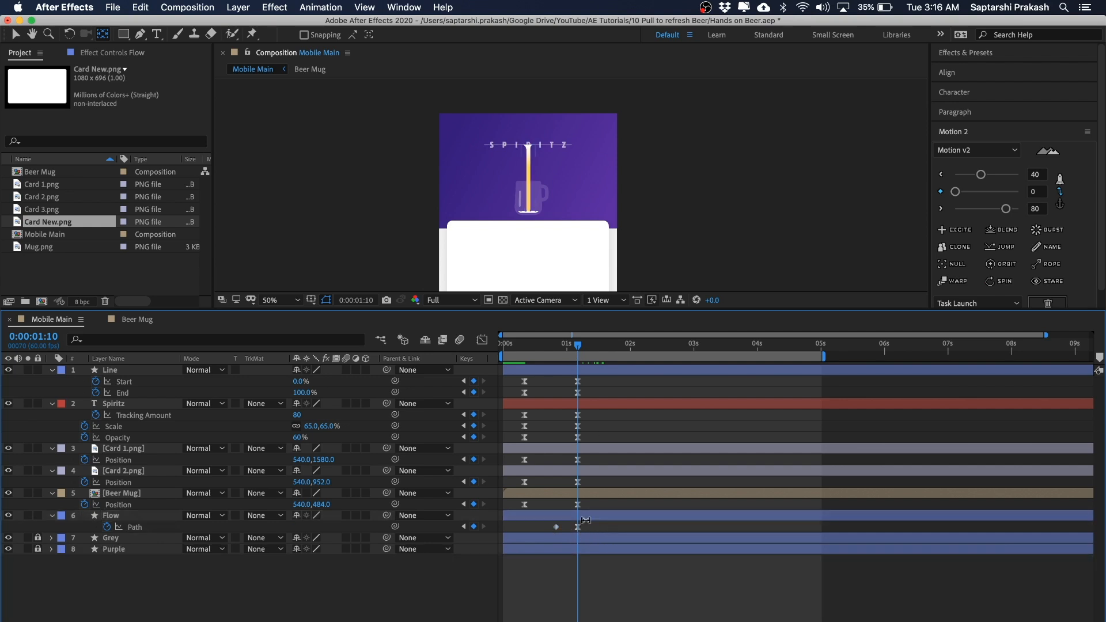
drag(586, 524, 546, 535)
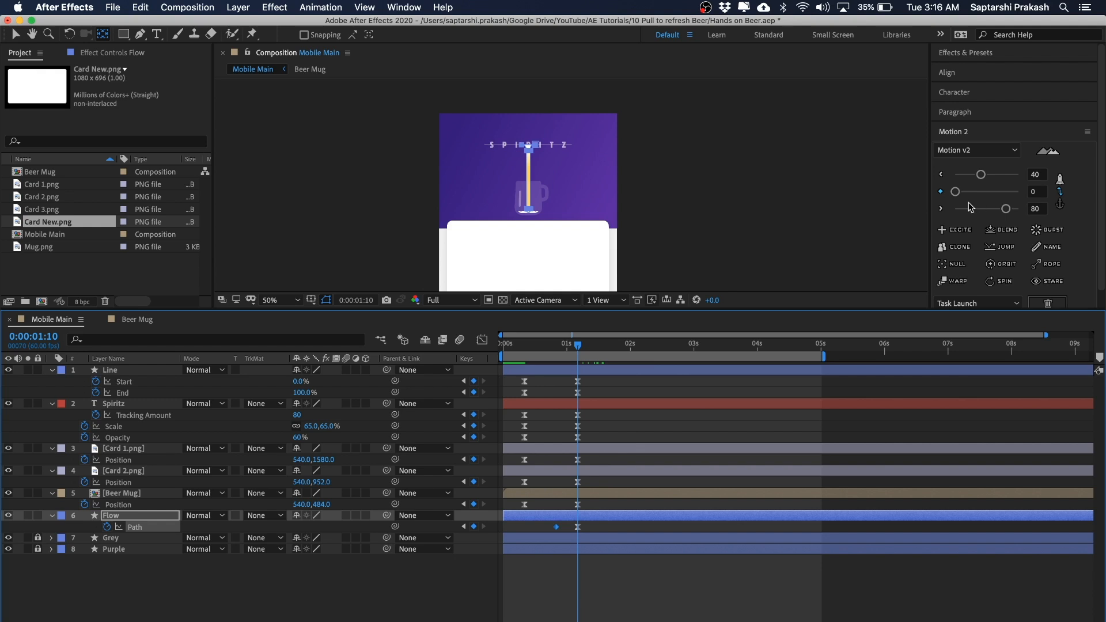
click(982, 175)
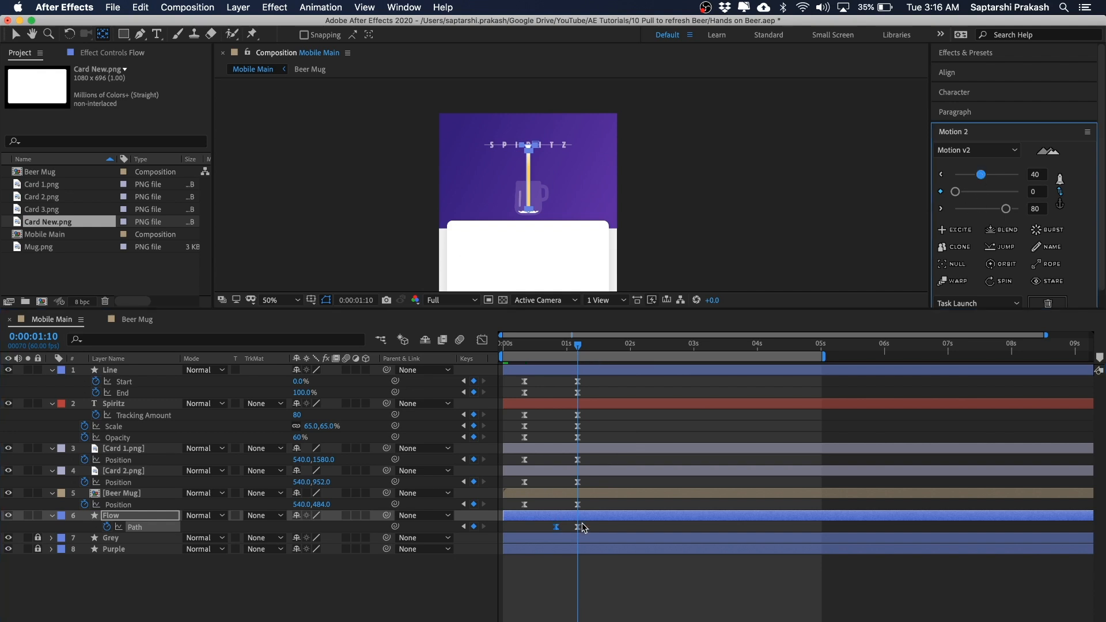
drag(592, 526, 569, 533)
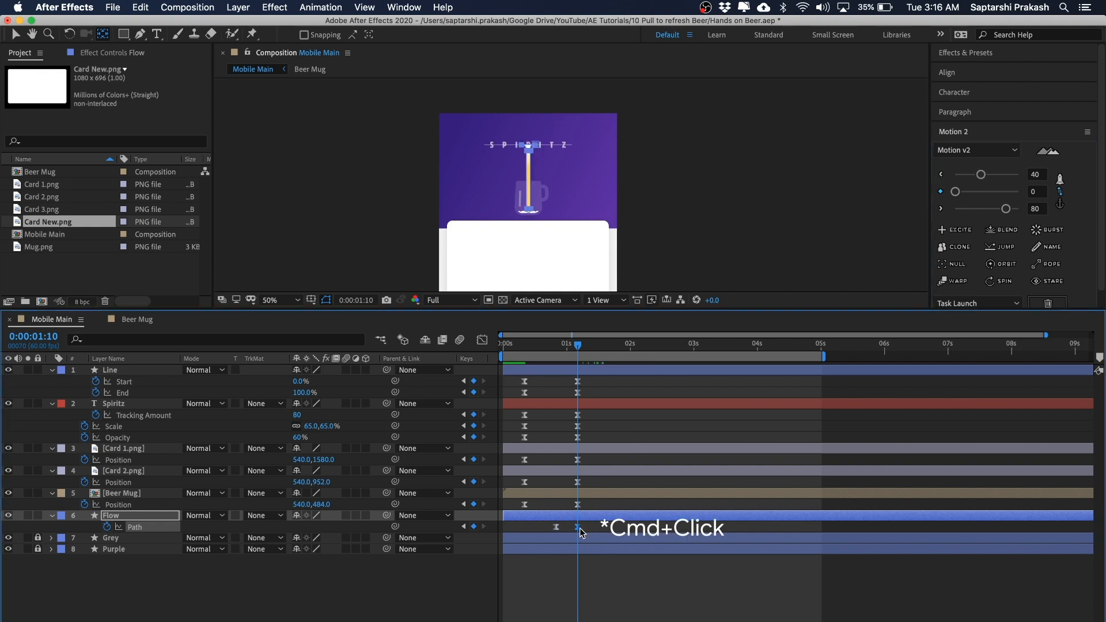
super+click(578, 527)
Preview the eased animation from 0:00:00:00 to check the title spread, pouring stream and filling mug
drag(575, 347, 504, 346)
key(space)
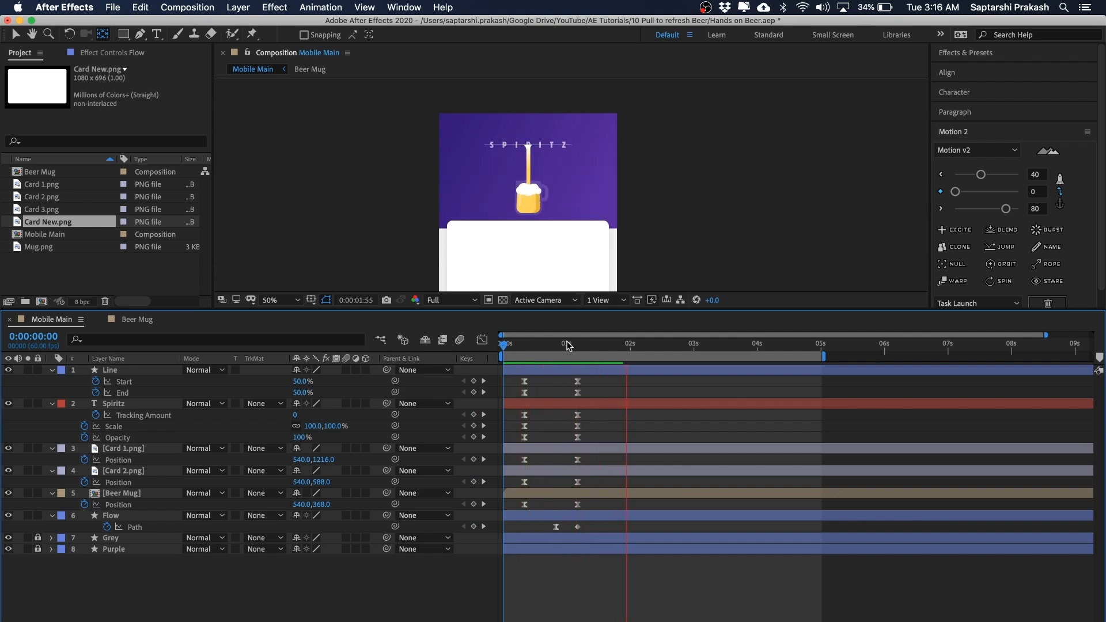
click(506, 344)
key(Home)
key(space)
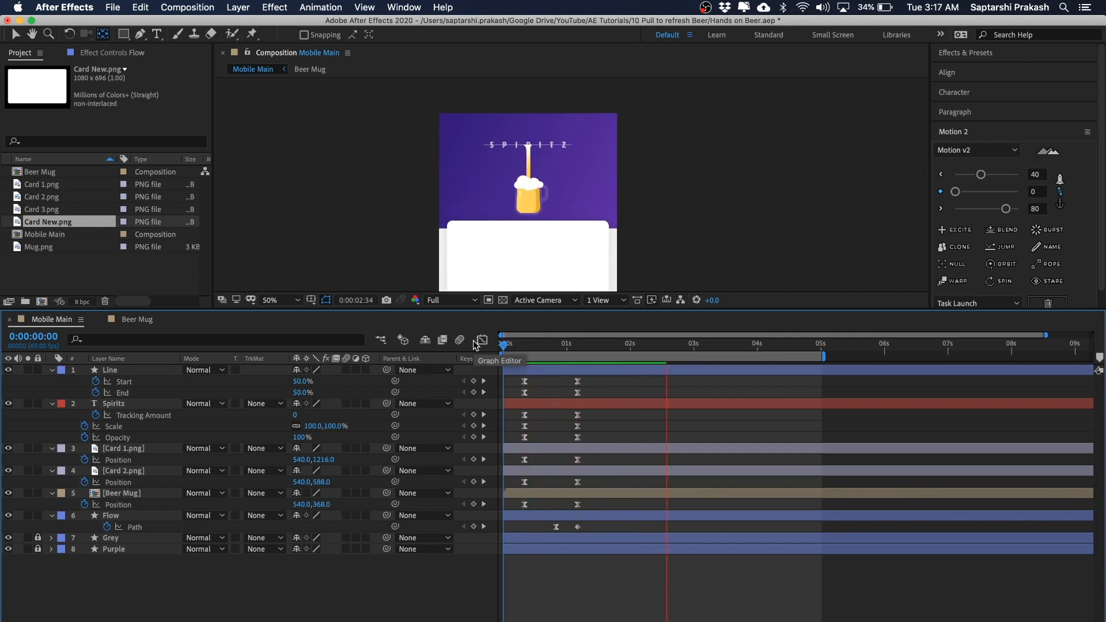
Copy the Line layer's end keyframes for Start and End to 0:00:02:48 to hold the line open
mouse_move(683, 344)
mouse_down()
mouse_move(648, 348)
mouse_move(675, 358)
mouse_up()
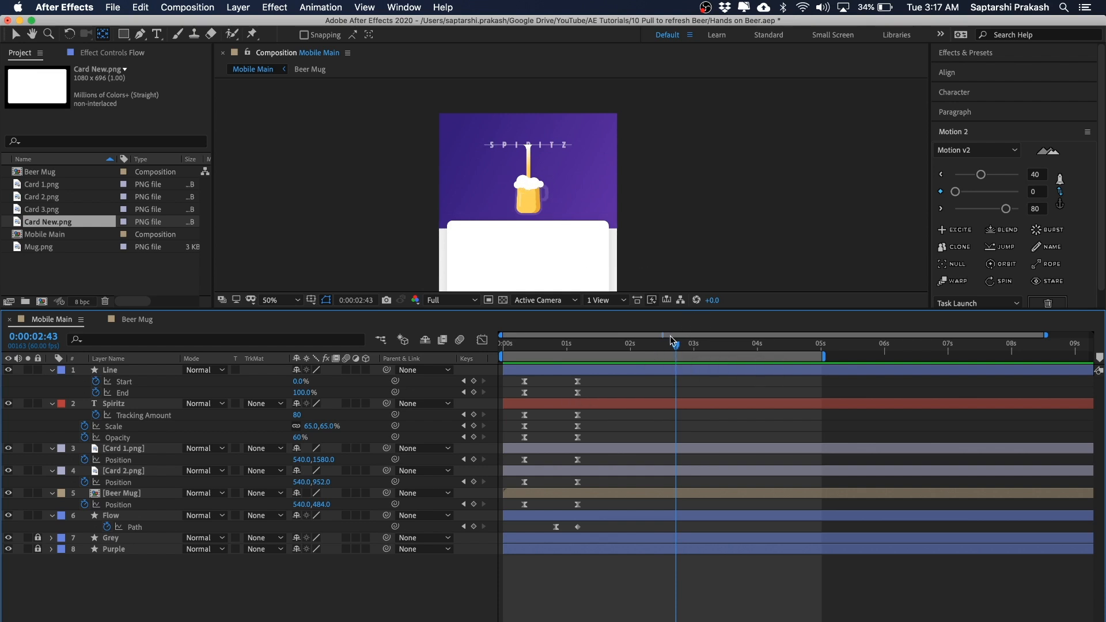
drag(676, 346, 681, 346)
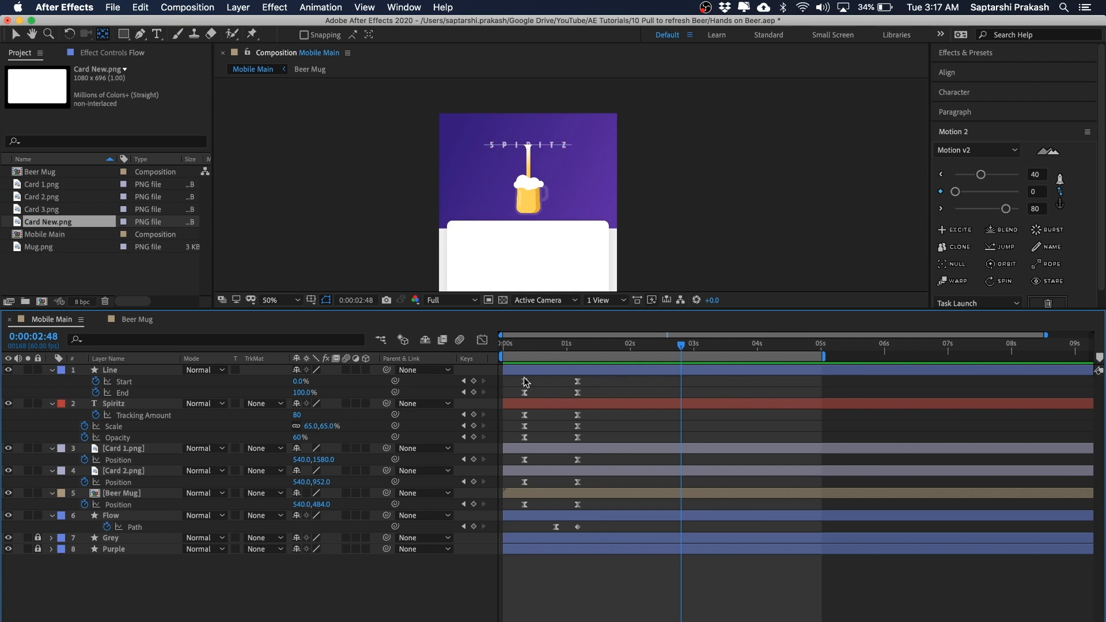
click(116, 372)
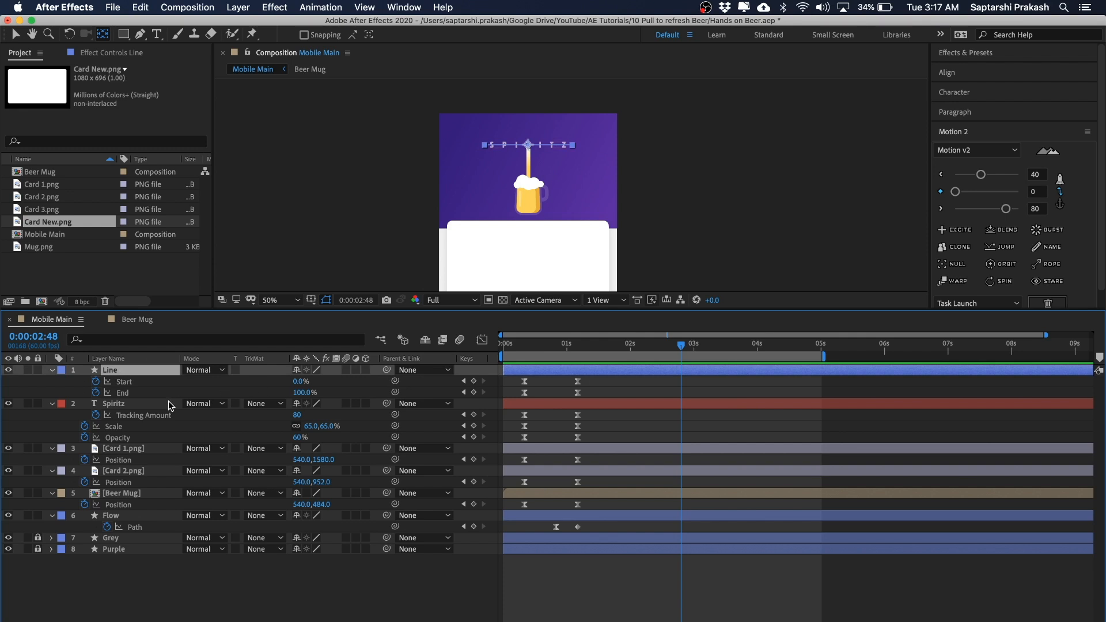
drag(597, 377, 566, 401)
key(ctrl+c)
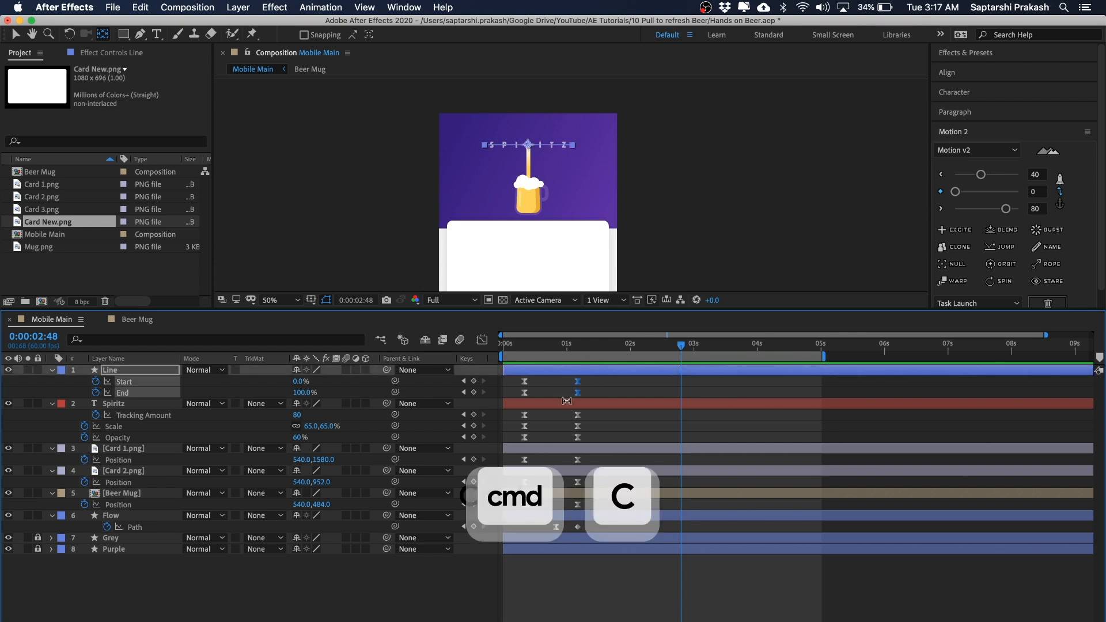
key(ctrl+v)
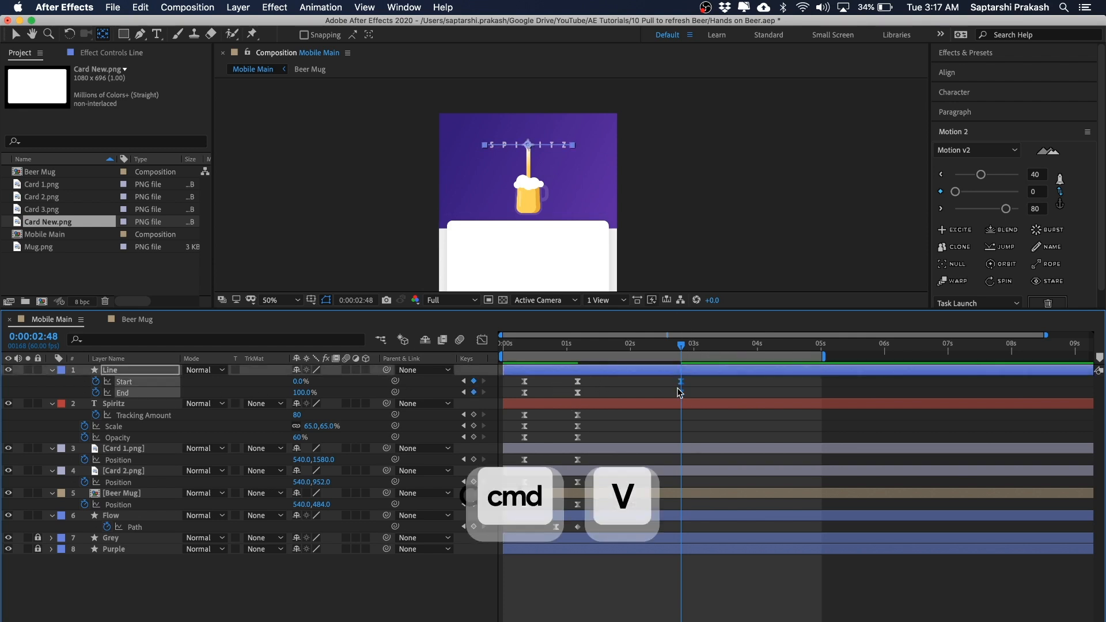
Copy the Spiritz layer's end keyframes for Tracking Amount, Scale and Opacity to 0:00:02:48
click(547, 405)
drag(586, 410, 570, 444)
key(ctrl+v)
Copy the Beer Mug's end Position keyframe and Flow's end Path keyframe to 0:00:02:48
click(130, 450)
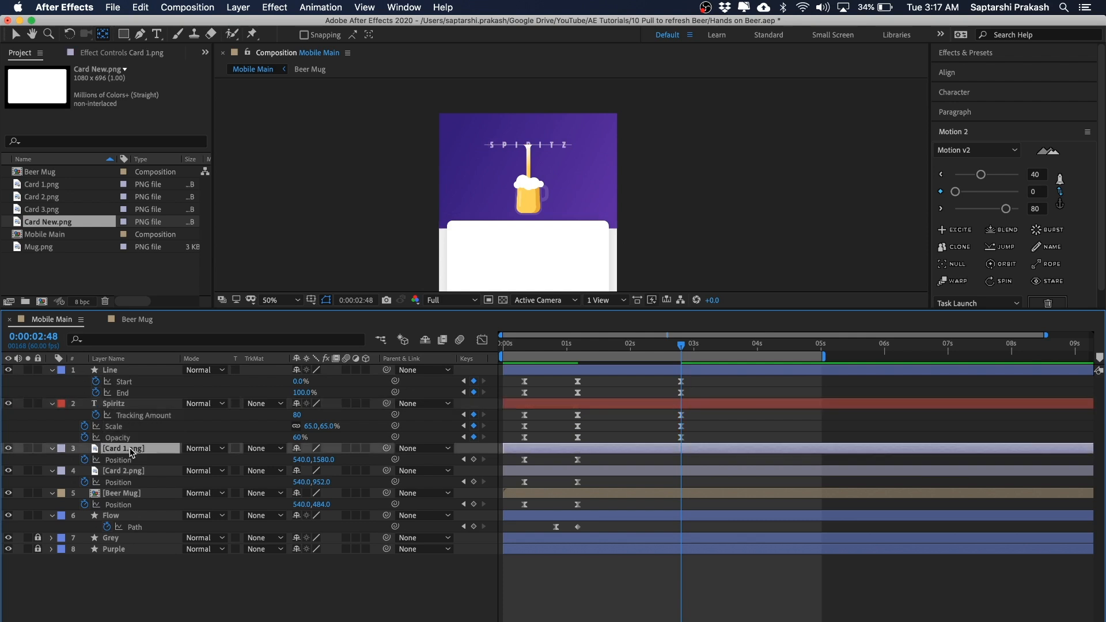
shift+click(129, 472)
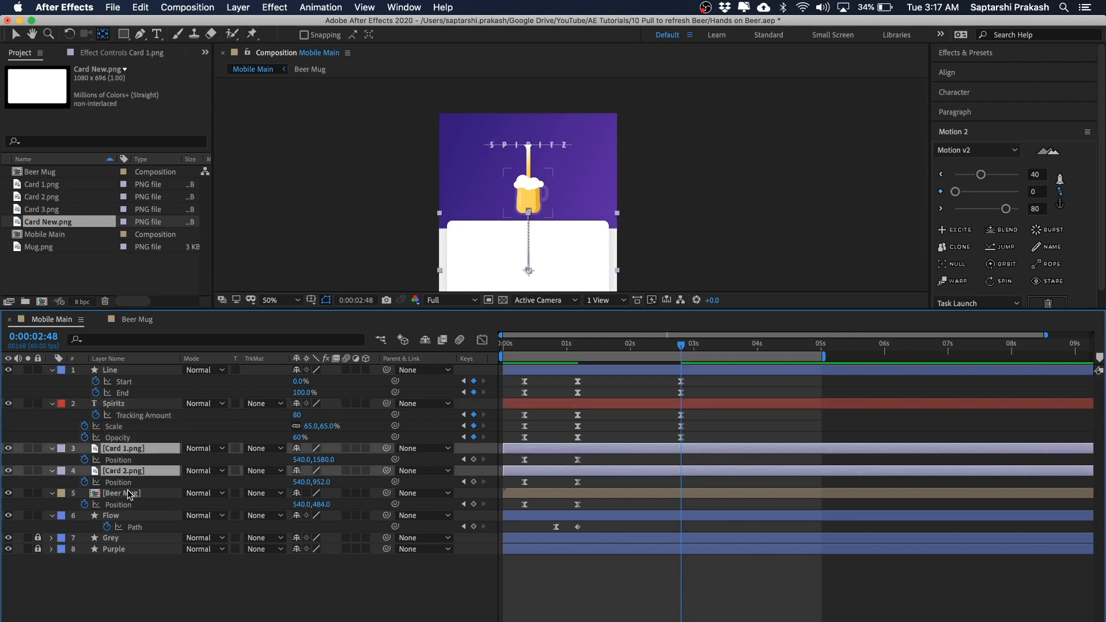
click(130, 495)
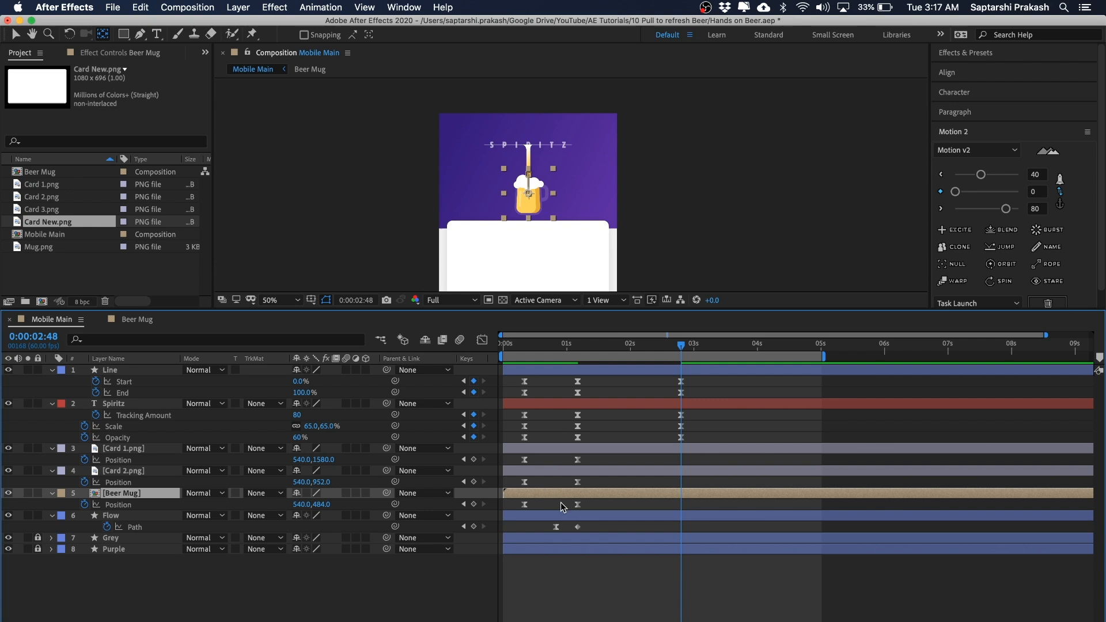
click(577, 504)
key(super+c)
key(super+v)
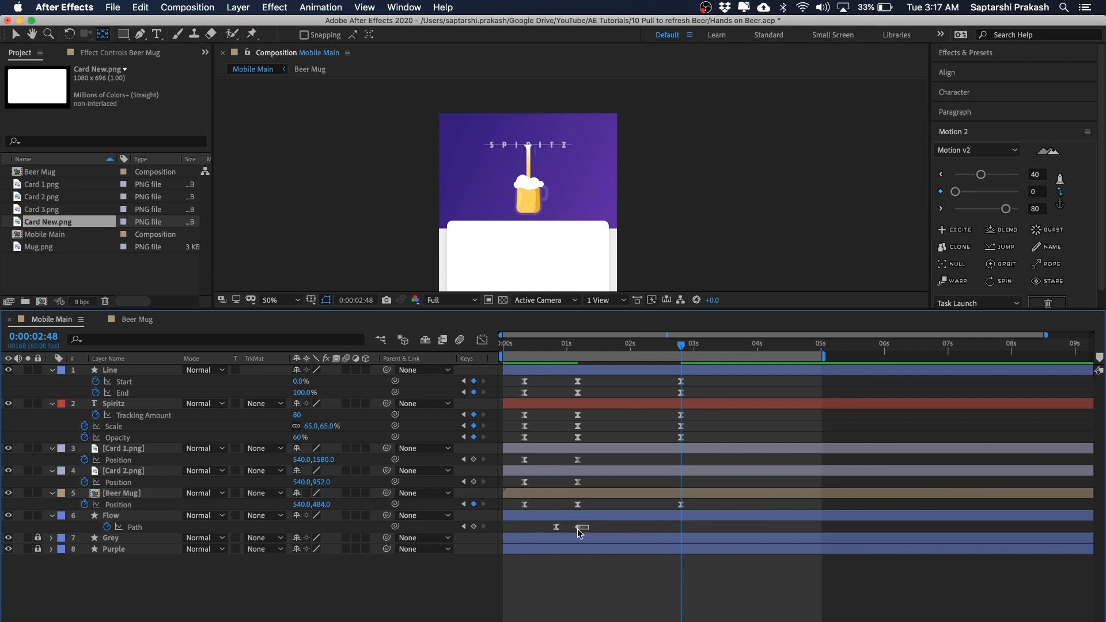
click(577, 527)
key(super+c)
key(super+v)
click(765, 583)
Copy the starting keyframes of the Line, Spiritz, Beer Mug and Flow layers to 0:00:03:38, 50 frames after the hold
drag(683, 346, 682, 347)
key(super+shift+Right)
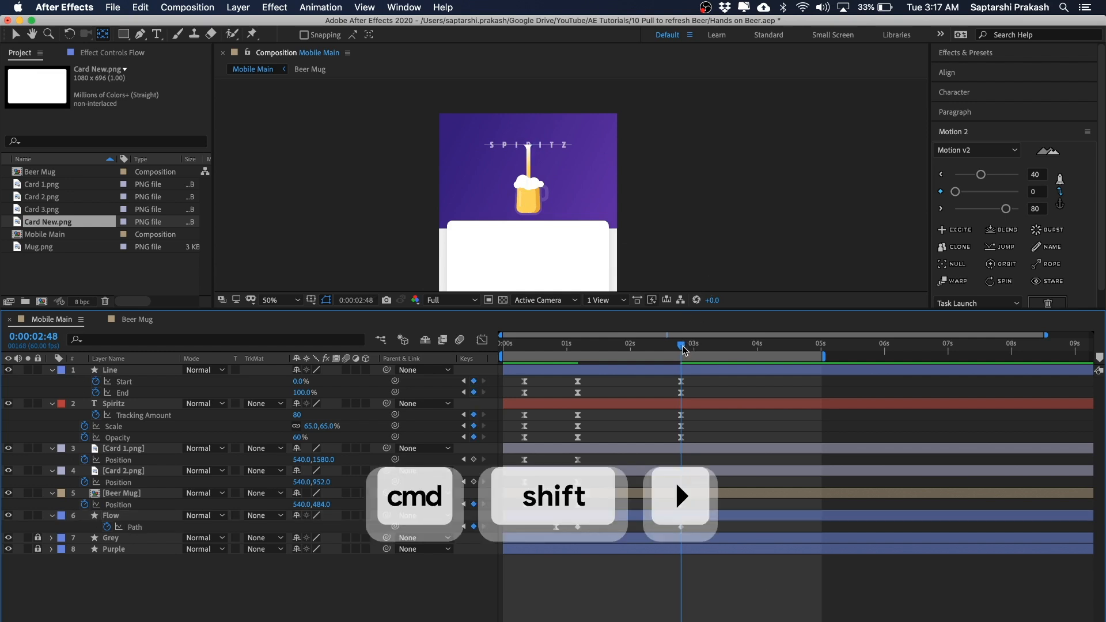
key(space)
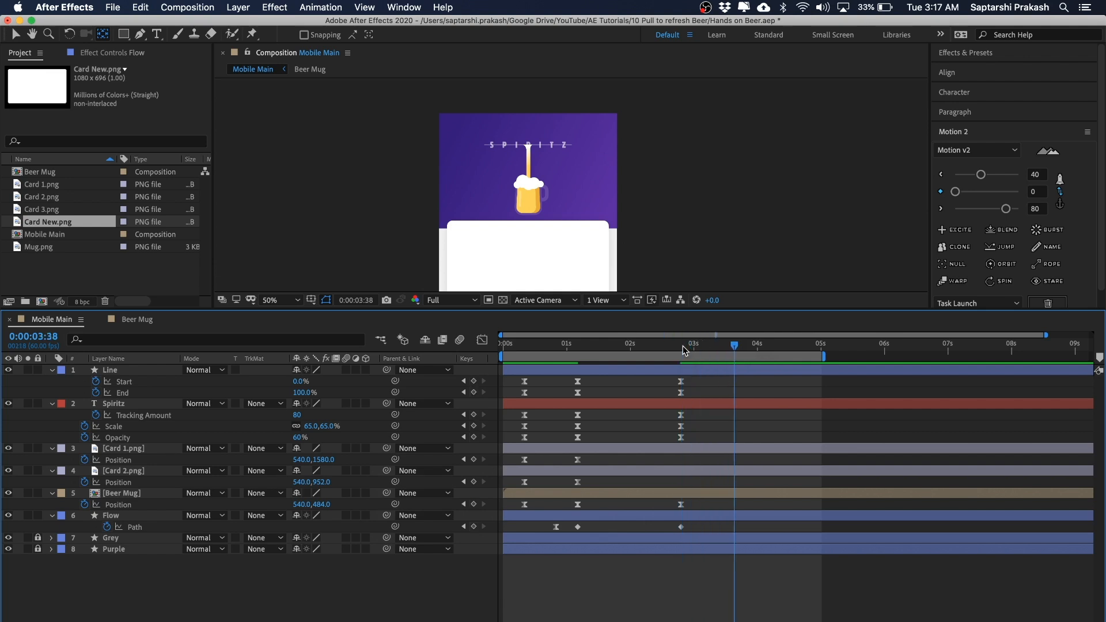
drag(532, 377, 541, 538)
key(super+c)
key(super+v)
key(super+c)
key(super+v)
key(super+c)
key(super+v)
key(super+z)
click(548, 482)
key(super+c)
key(super+v)
key(super+c)
key(super+v)
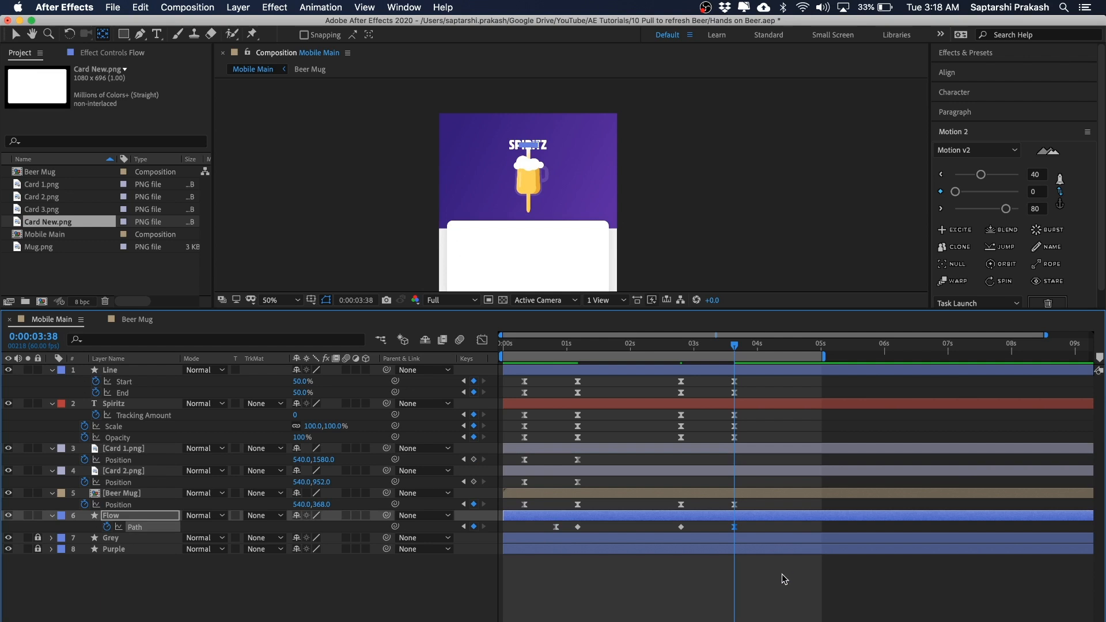
click(782, 574)
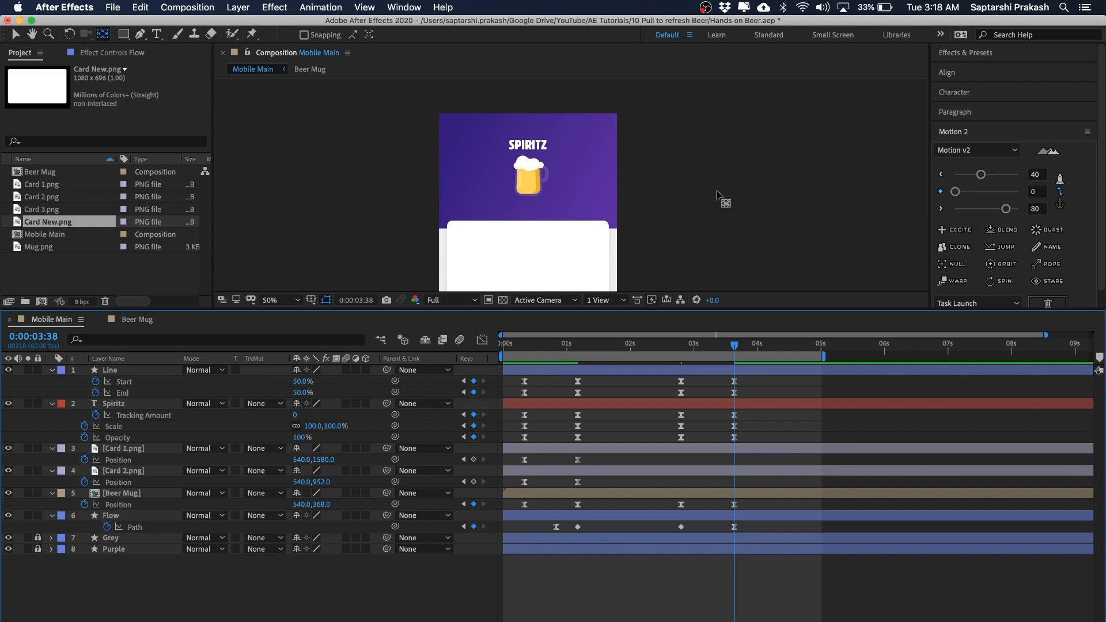
Move Flow's last Path keyframe earlier to about 0:00:03:18 and return the current time to 0:00:02:48
drag(716, 191, 716, 173)
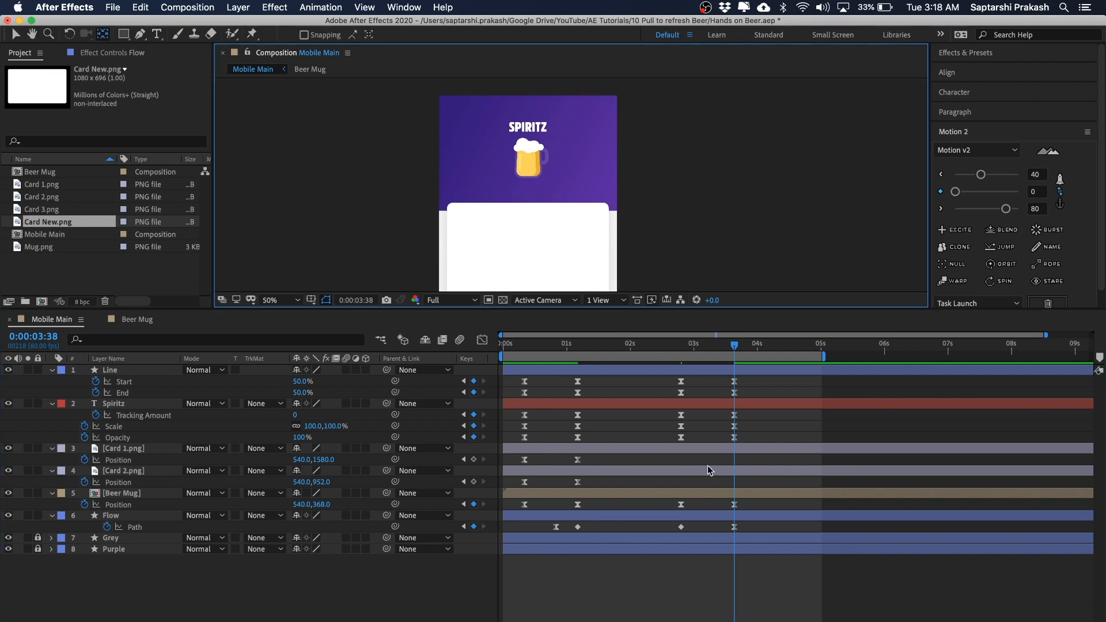
click(734, 527)
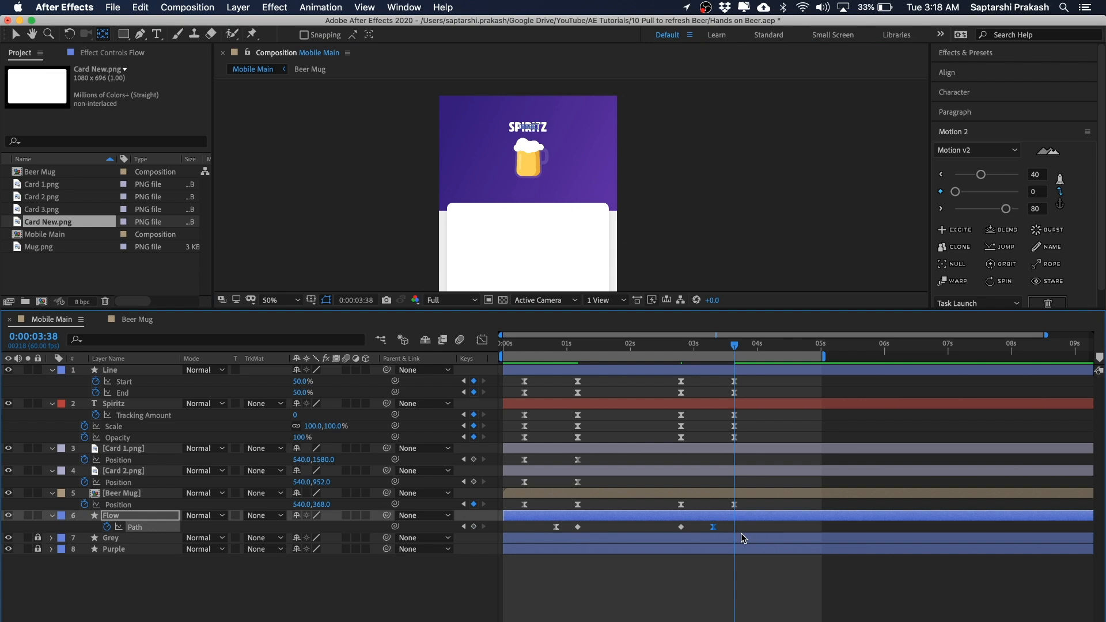
drag(675, 350, 683, 387)
click(785, 246)
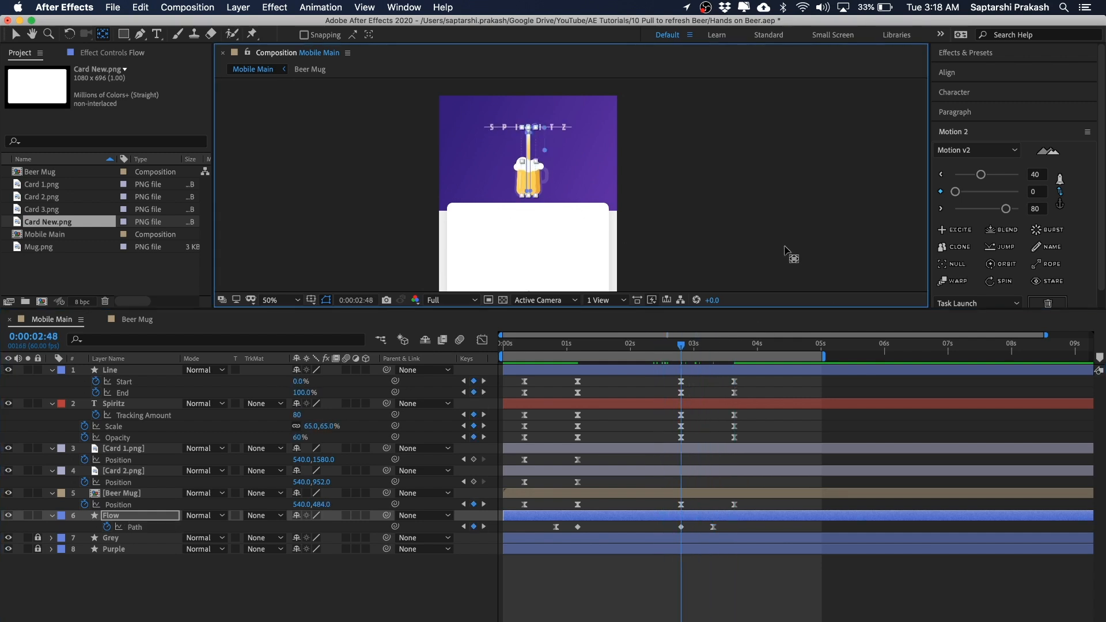
Examine how the two cards sit below the header at 25% zoom with the Selection tool, selecting the Card 2.png layer
click(609, 558)
key(h)
drag(682, 227, 701, 155)
click(605, 186)
key(h)
click(16, 34)
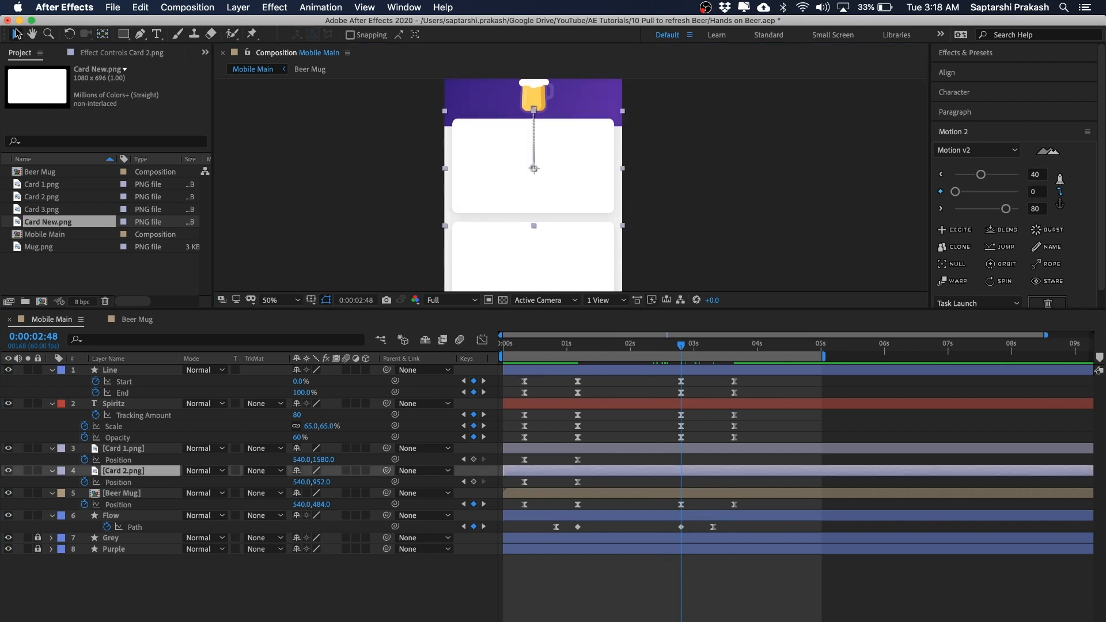
click(660, 182)
key(comma)
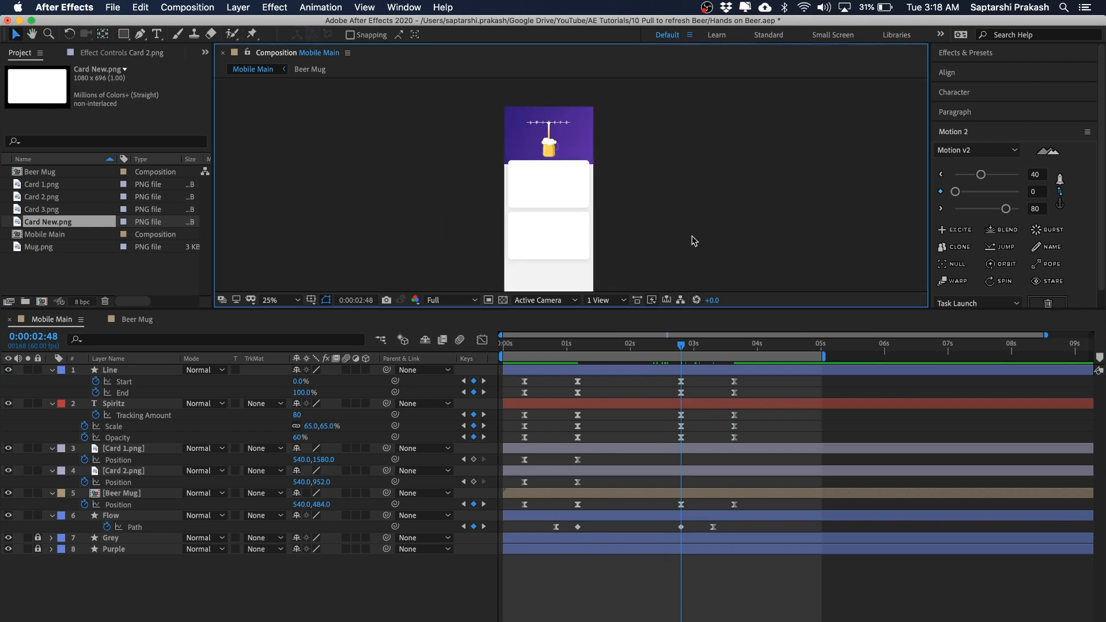
click(546, 194)
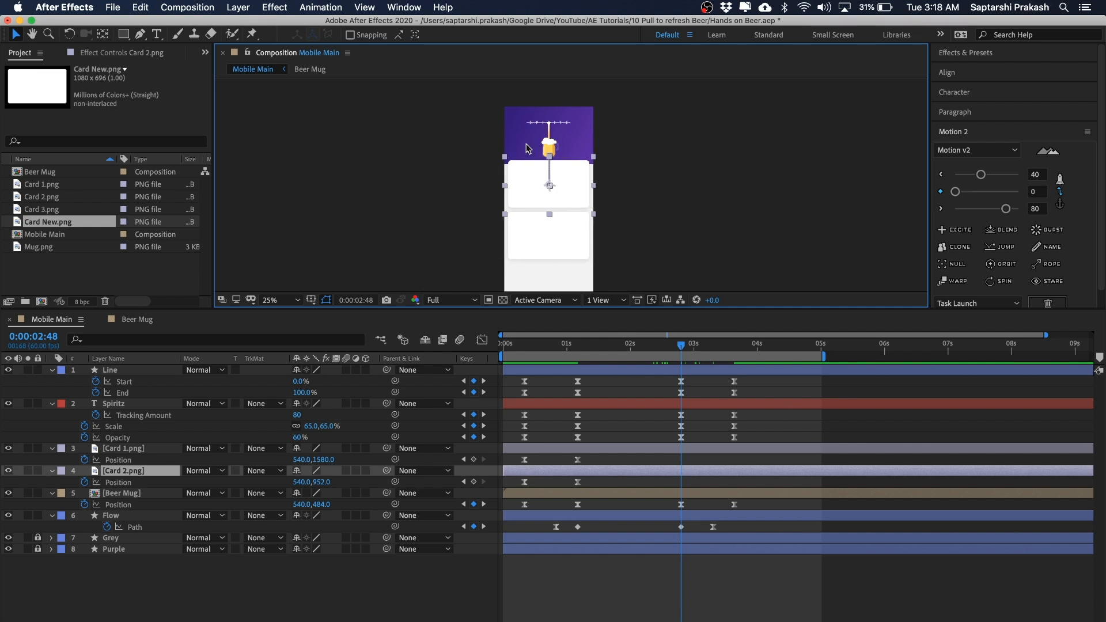
click(644, 145)
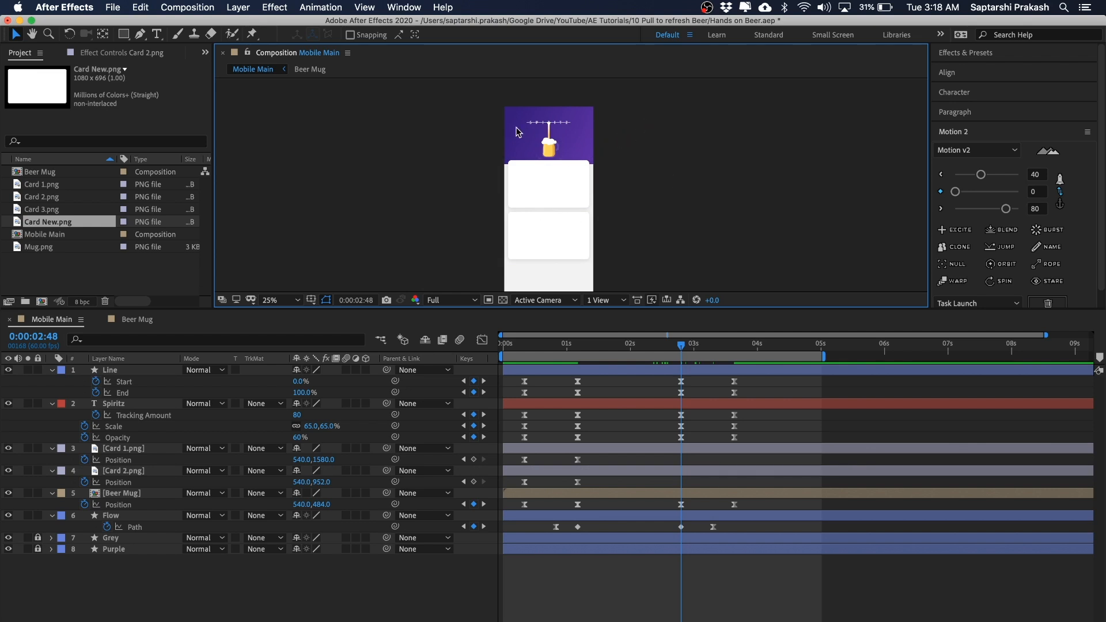
click(542, 191)
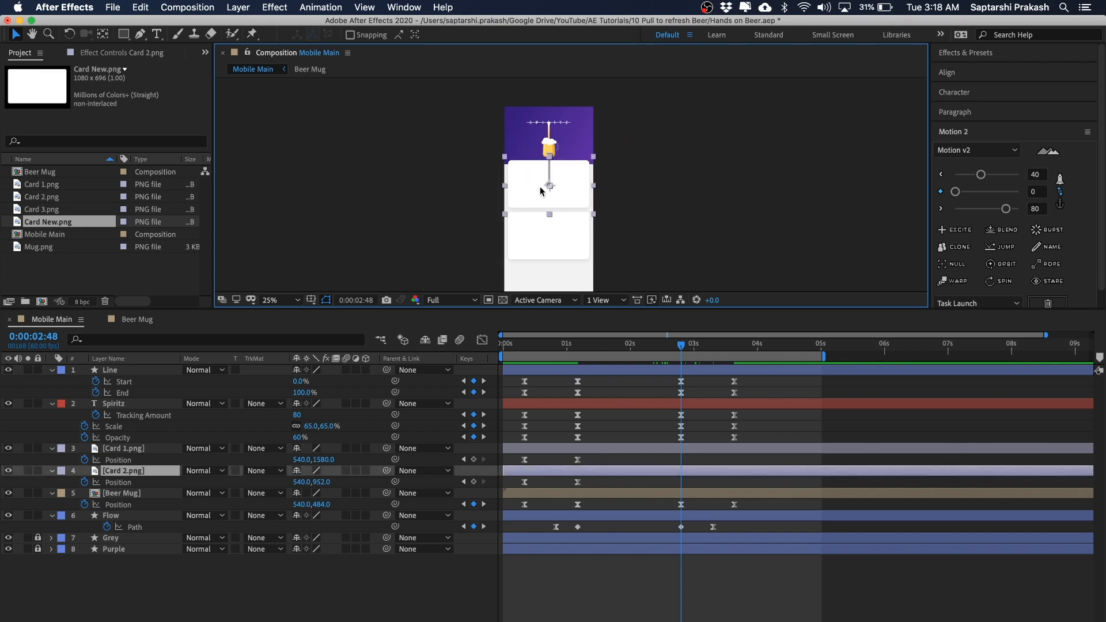
Examine which layers the two white cards below the header belong to at 0:00:02:48
click(548, 253)
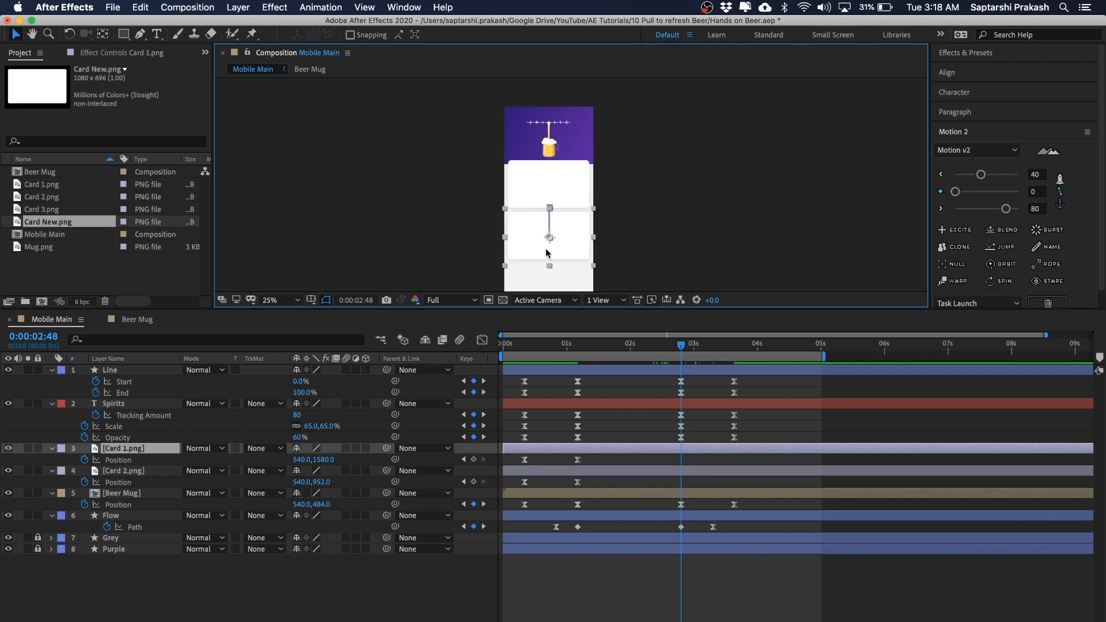
click(633, 214)
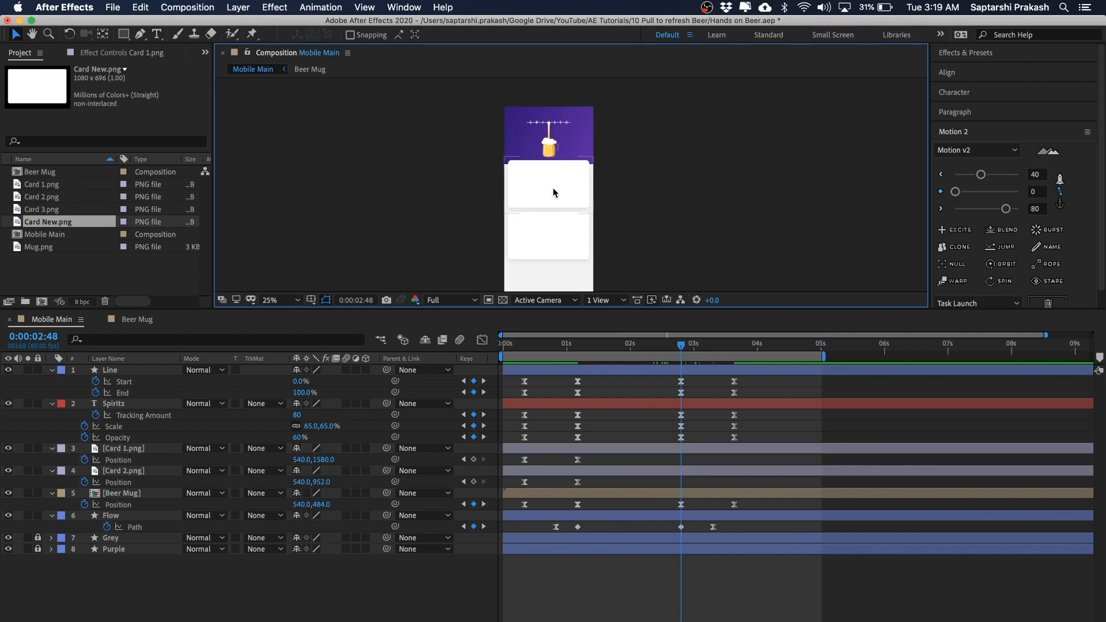
click(561, 188)
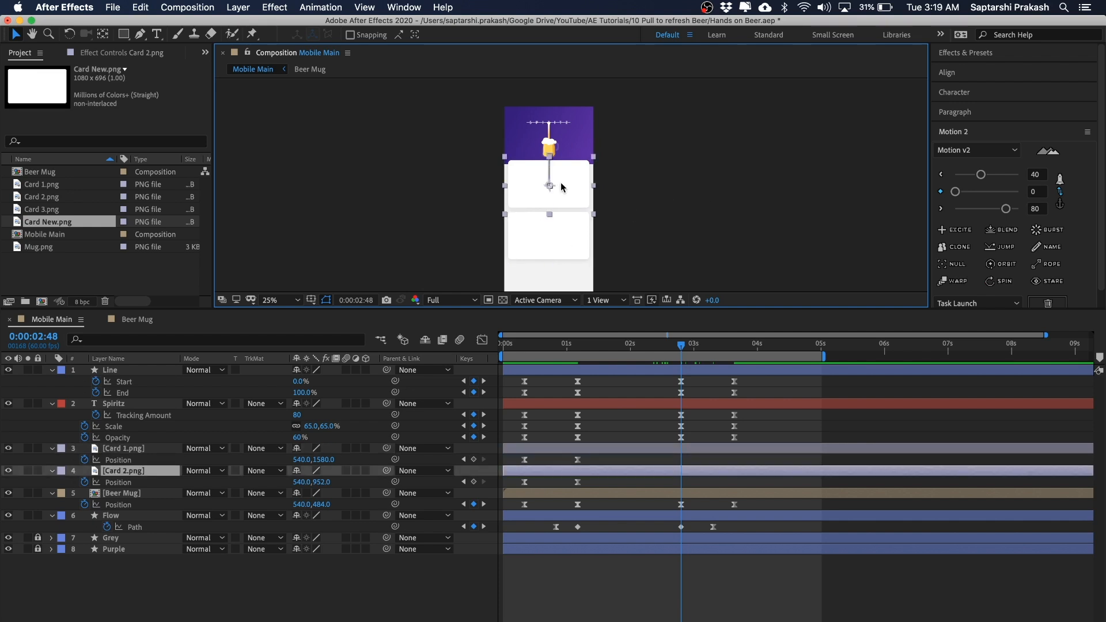
click(542, 241)
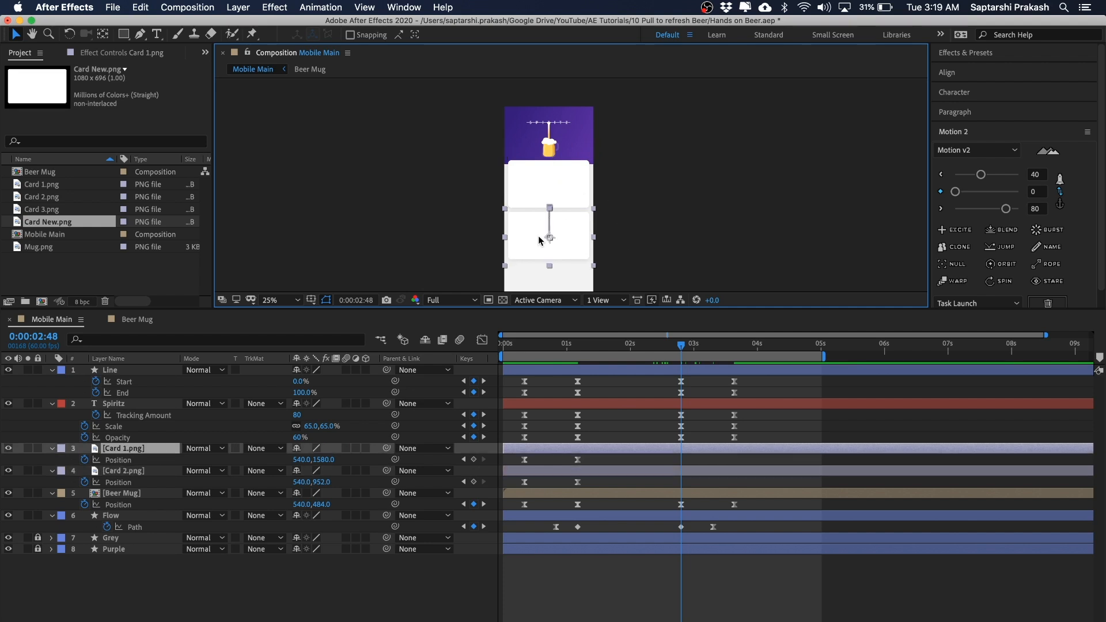
click(639, 228)
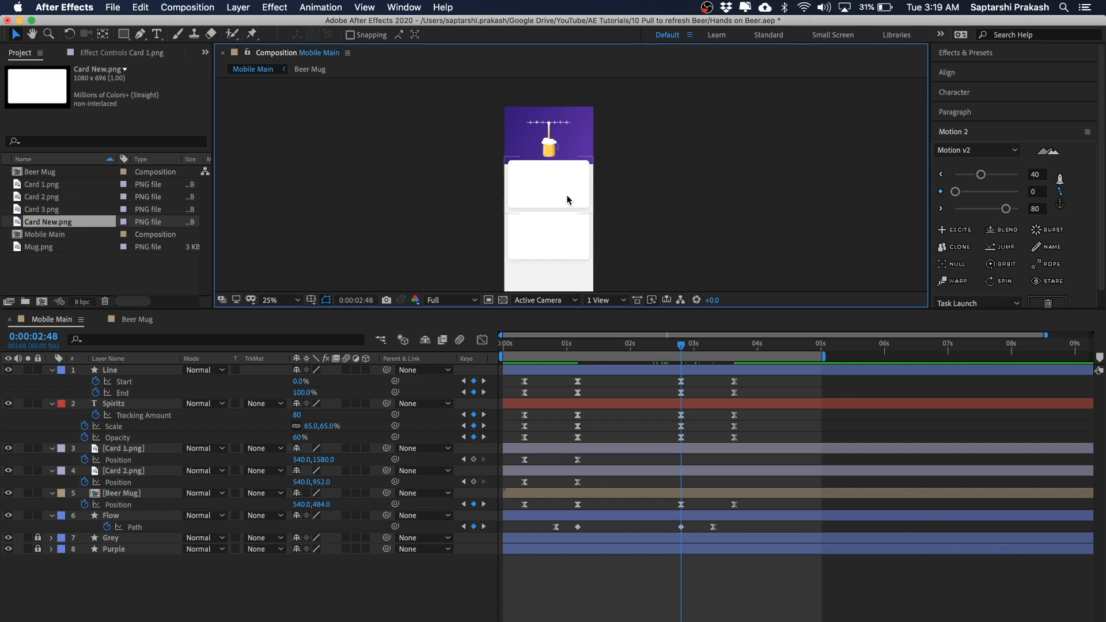
click(555, 186)
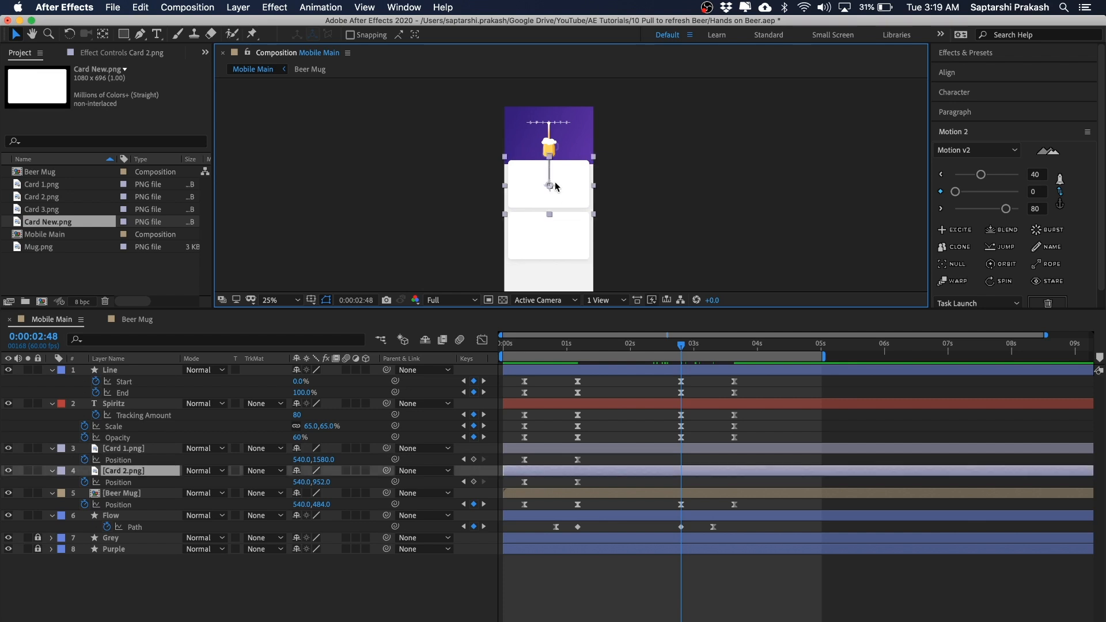
click(551, 241)
Set Card 2.png's vertical Position at 0:00:03:38 to 1216, reusing Card 1.png's value from 0:00:00:20
drag(619, 344, 527, 346)
click(698, 182)
click(582, 200)
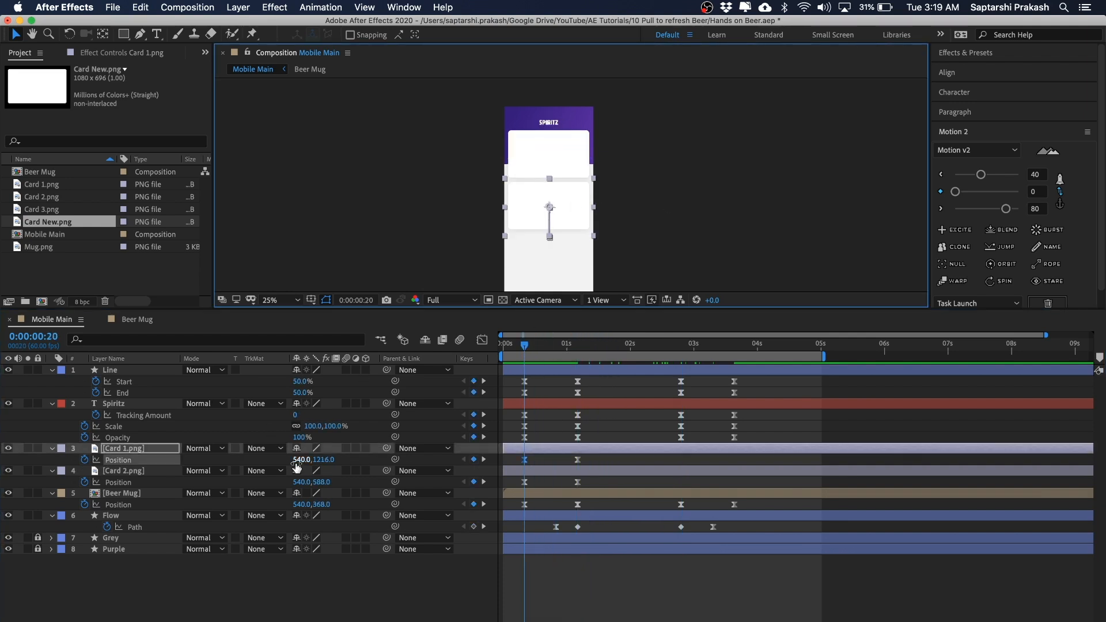
click(323, 459)
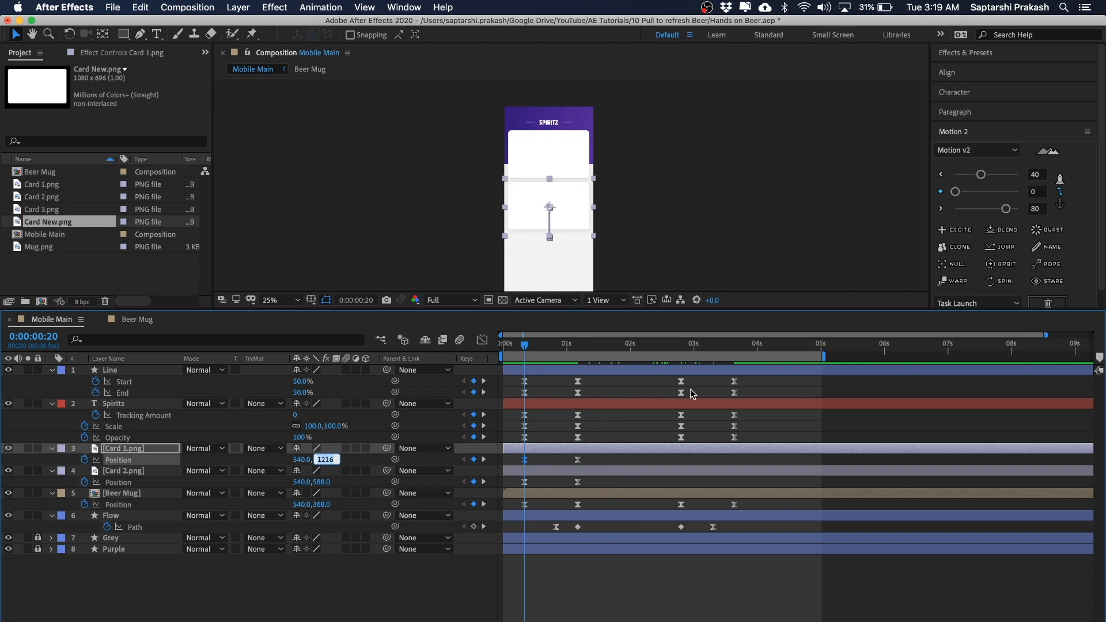
drag(693, 346, 735, 346)
click(733, 165)
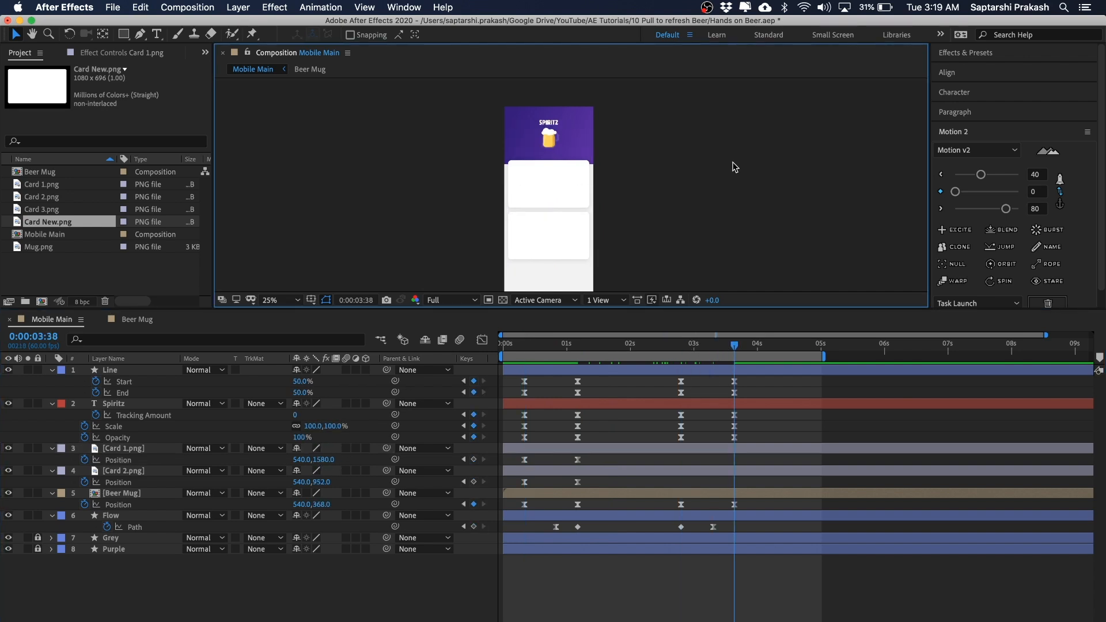
click(542, 171)
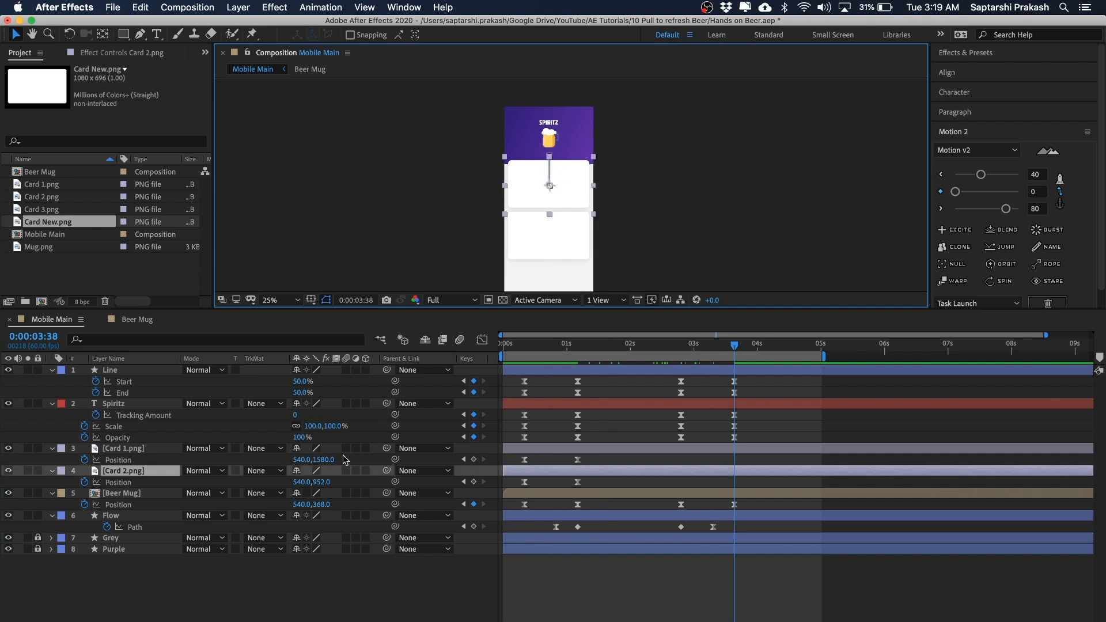
click(326, 482)
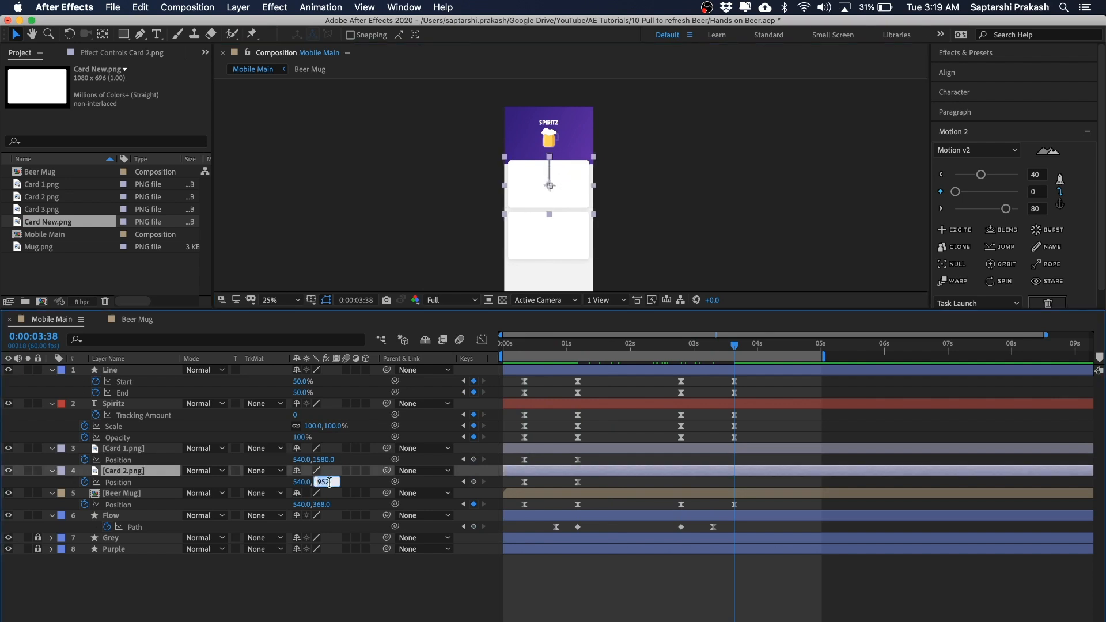
text(1216)
key(Return)
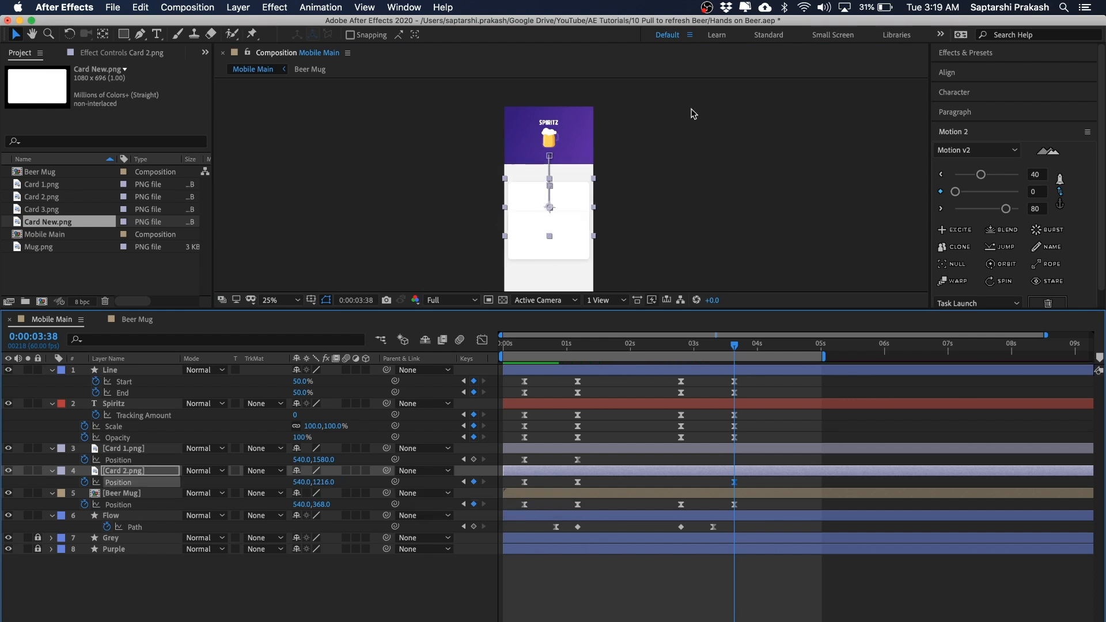
Move Card 1.png down to a vertical Position of 1892 at 0:00:03:38, clear of Card 2.png, and save the project
click(692, 122)
click(581, 219)
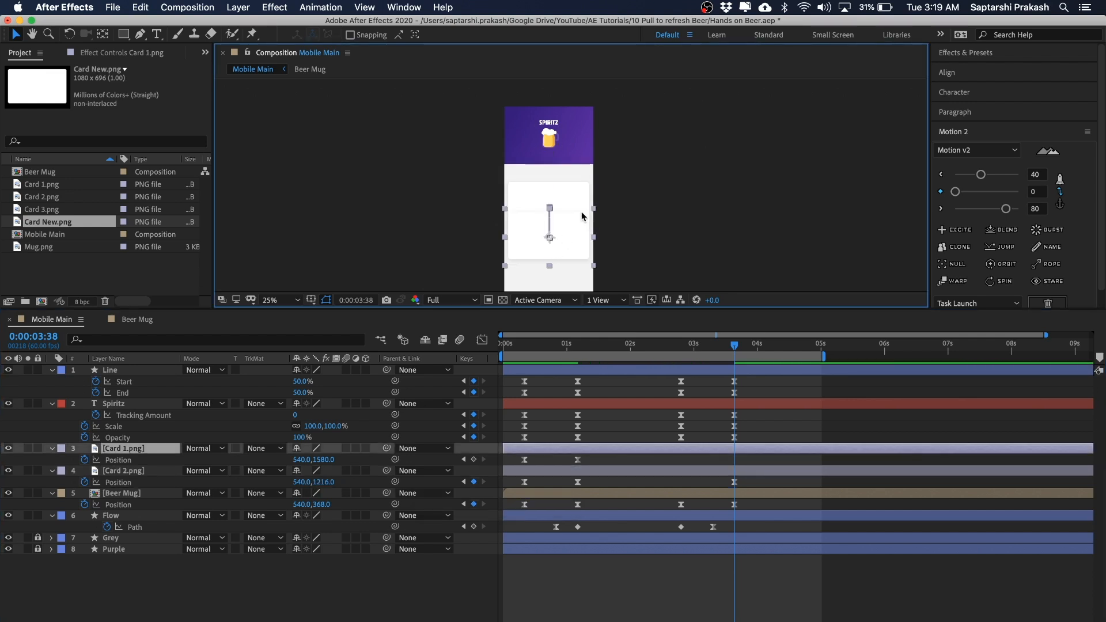
drag(643, 236, 665, 119)
key(.)
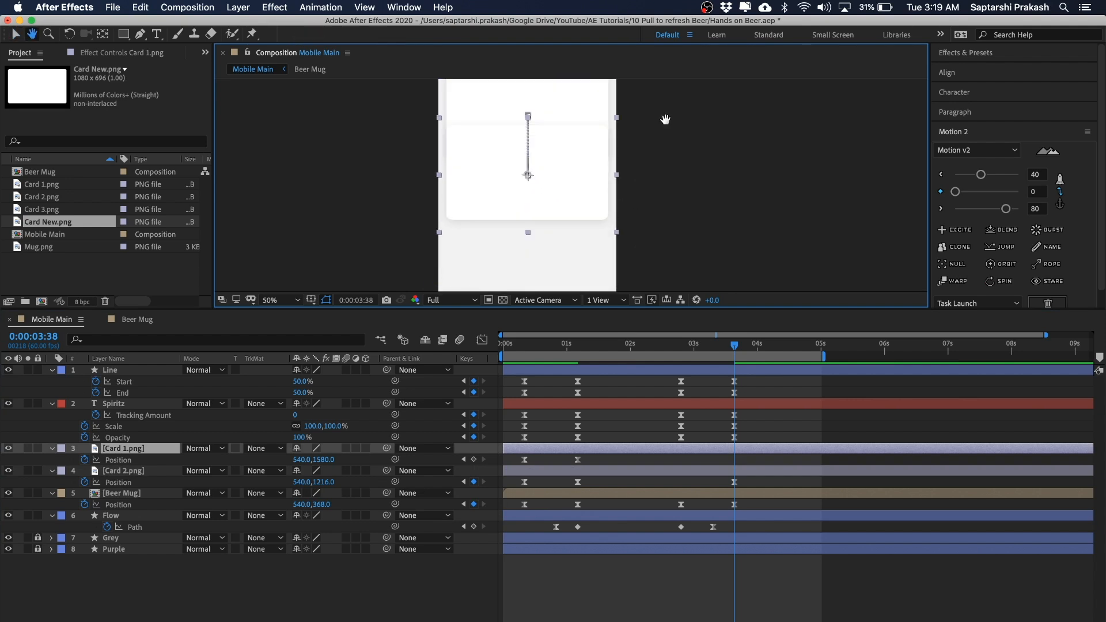
drag(583, 147, 585, 189)
click(693, 168)
key(comma)
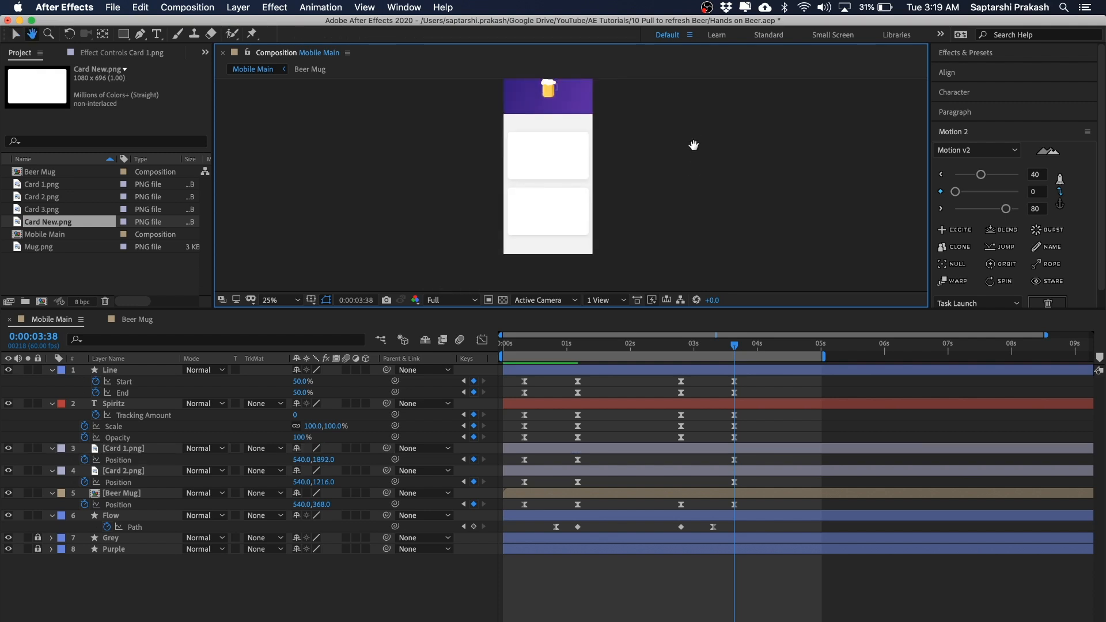
drag(739, 158, 740, 164)
key(super+s)
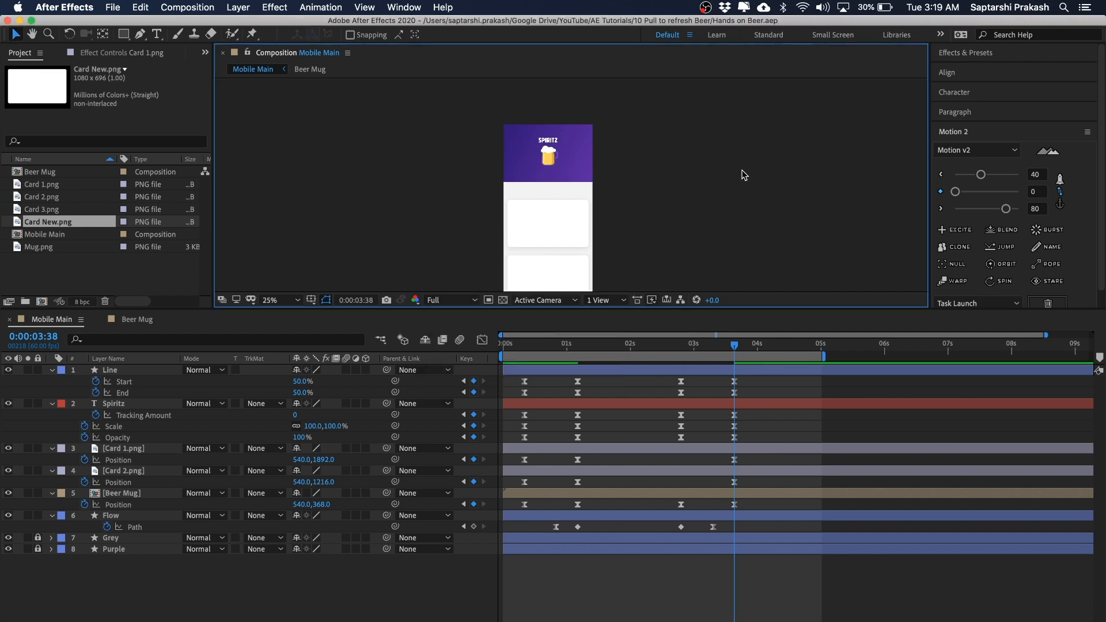
Add Card New.png from the project files to the Mobile Main timeline as the top layer
click(65, 255)
click(42, 223)
drag(42, 222, 131, 370)
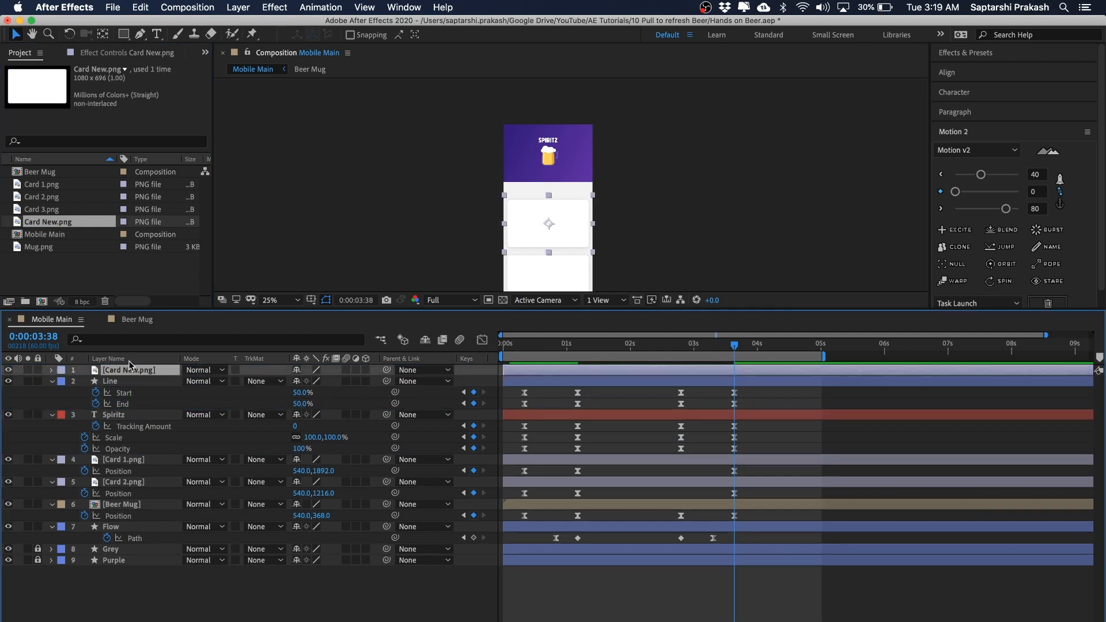
Nudge Card New.png up to a vertical Position of 640 so it overlaps the purple header
click(139, 374)
key(shift+Up)
key(shift+Up)
key(shift+Up)
key(shift+Up)
key(shift+Up)
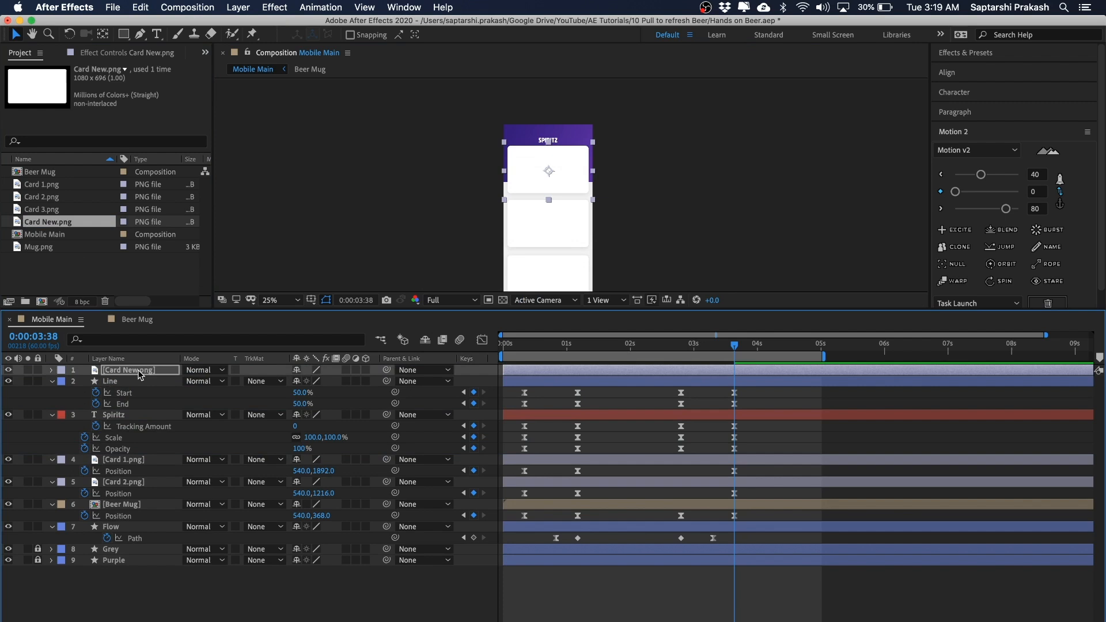
key(shift+Down)
key(shift+Down)
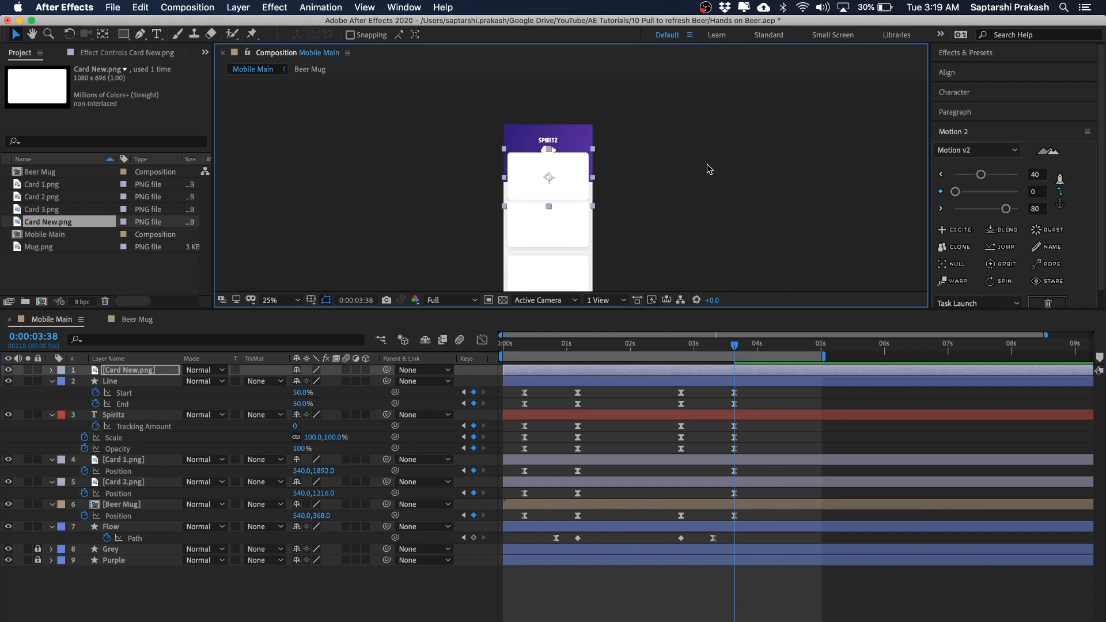
Hide the Card New.png layer at 0:00:00:20 to uncover Card 2.png in its starting place
key(period)
click(699, 180)
click(526, 195)
click(701, 171)
drag(727, 349, 524, 347)
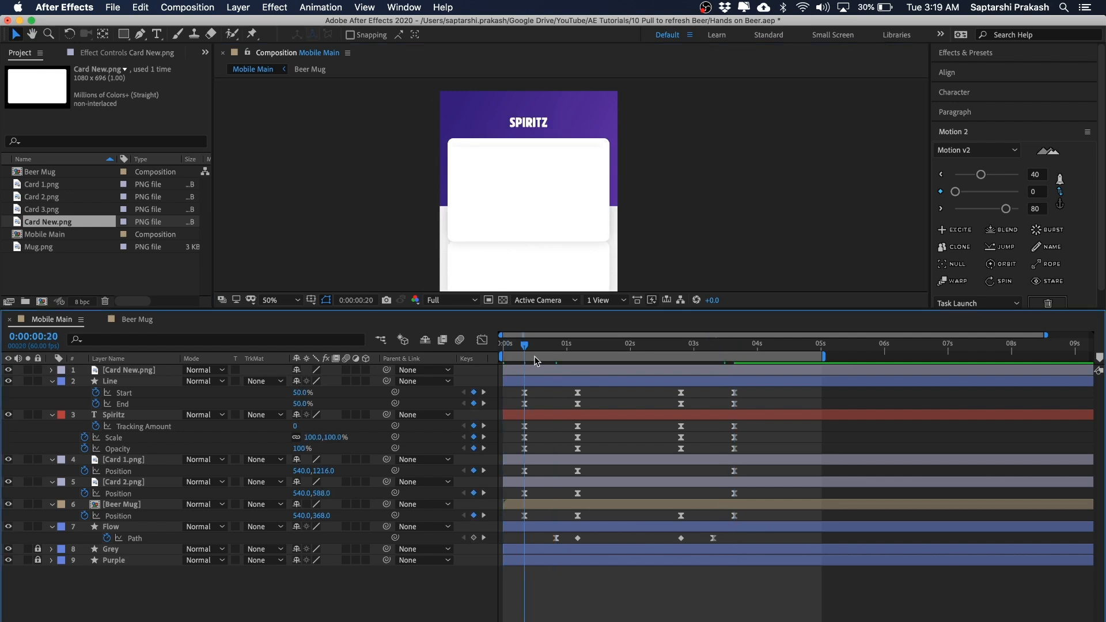
click(544, 161)
click(543, 176)
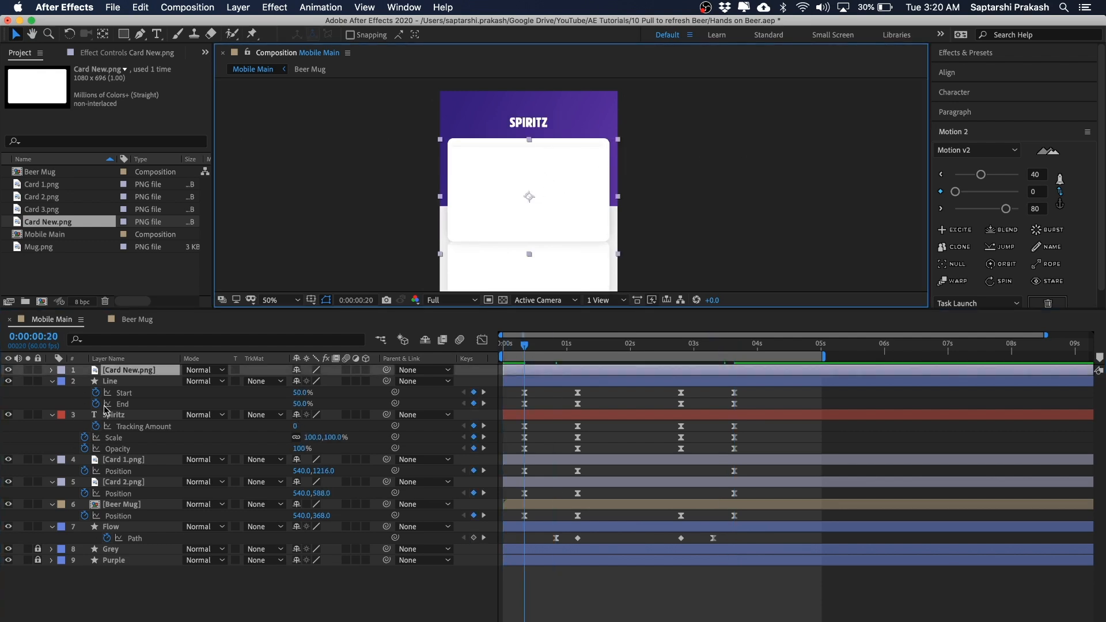
click(8, 370)
click(716, 178)
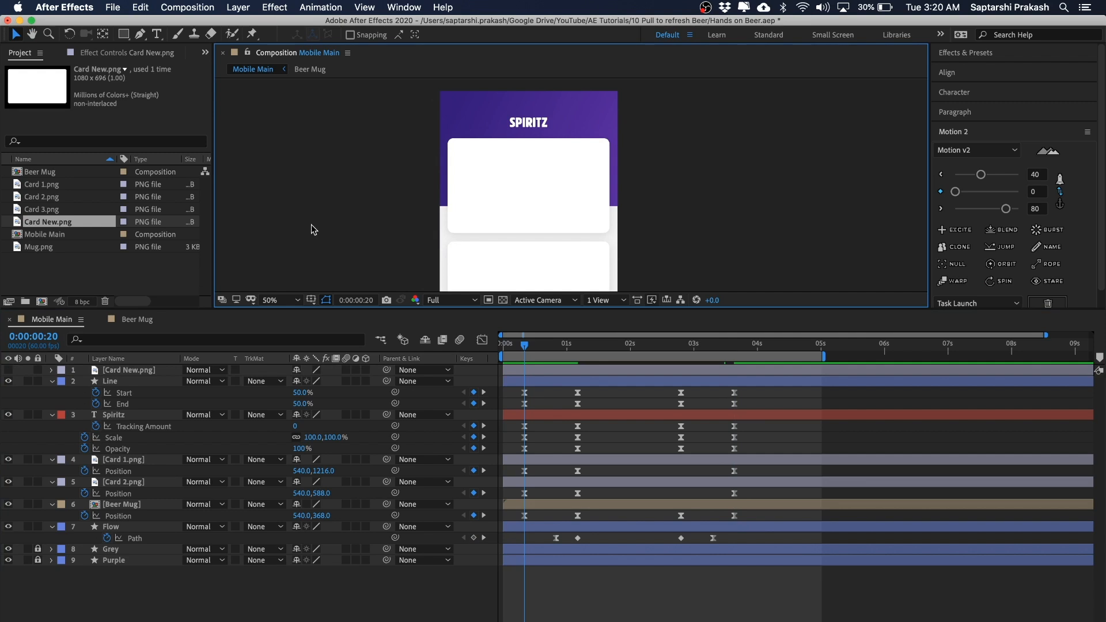
Show the Card New.png layer again and set its vertical Position to 588, reusing Card 2.png's starting value
click(540, 200)
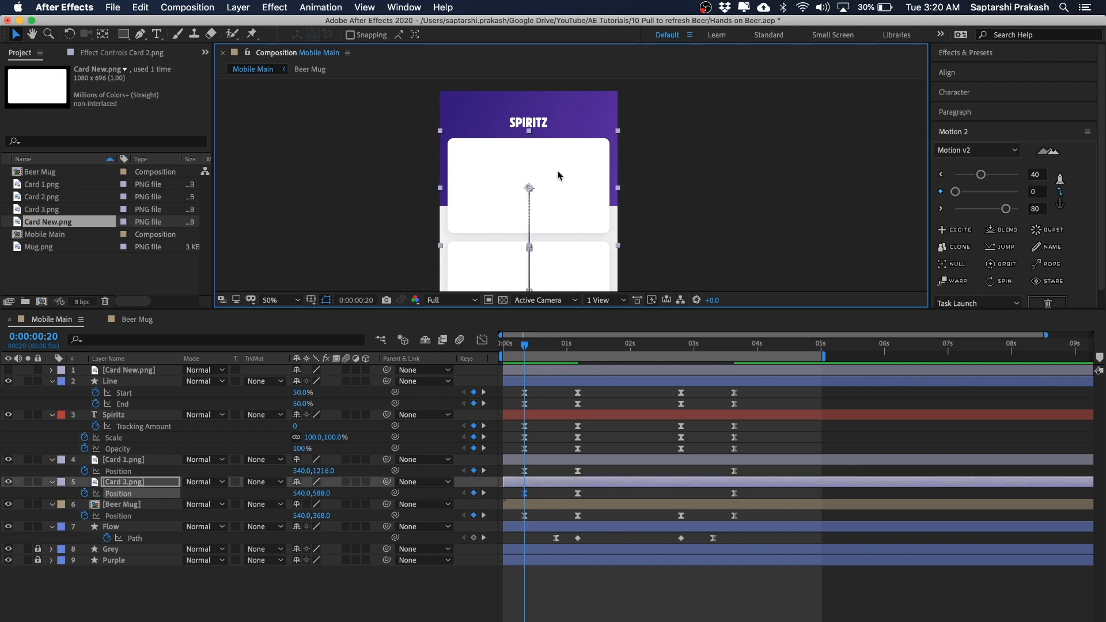
click(149, 484)
click(333, 492)
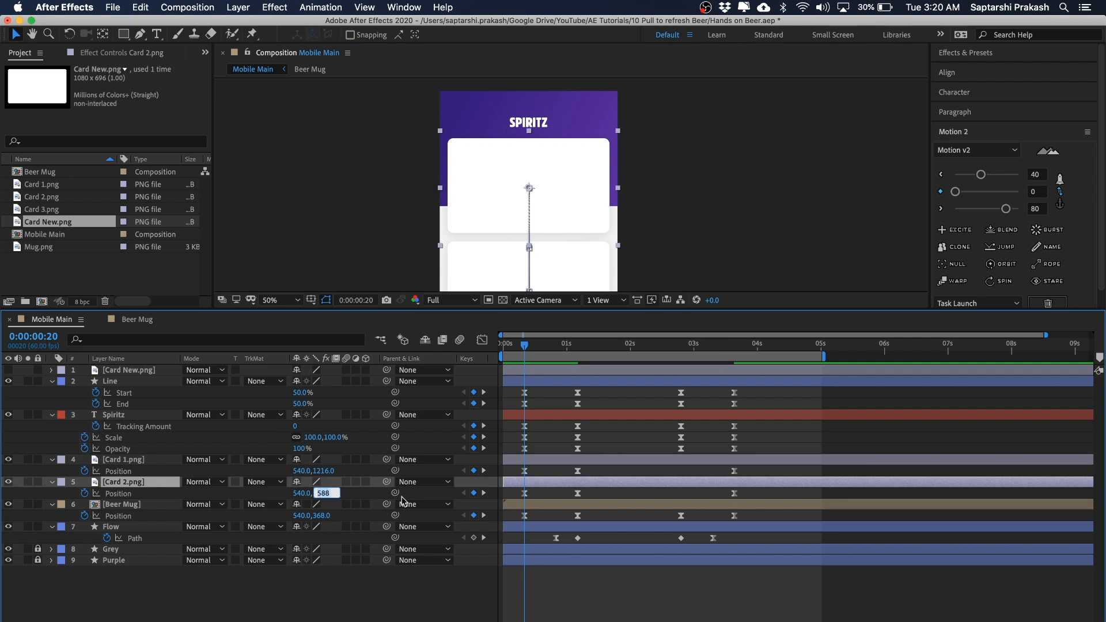
click(672, 202)
click(561, 210)
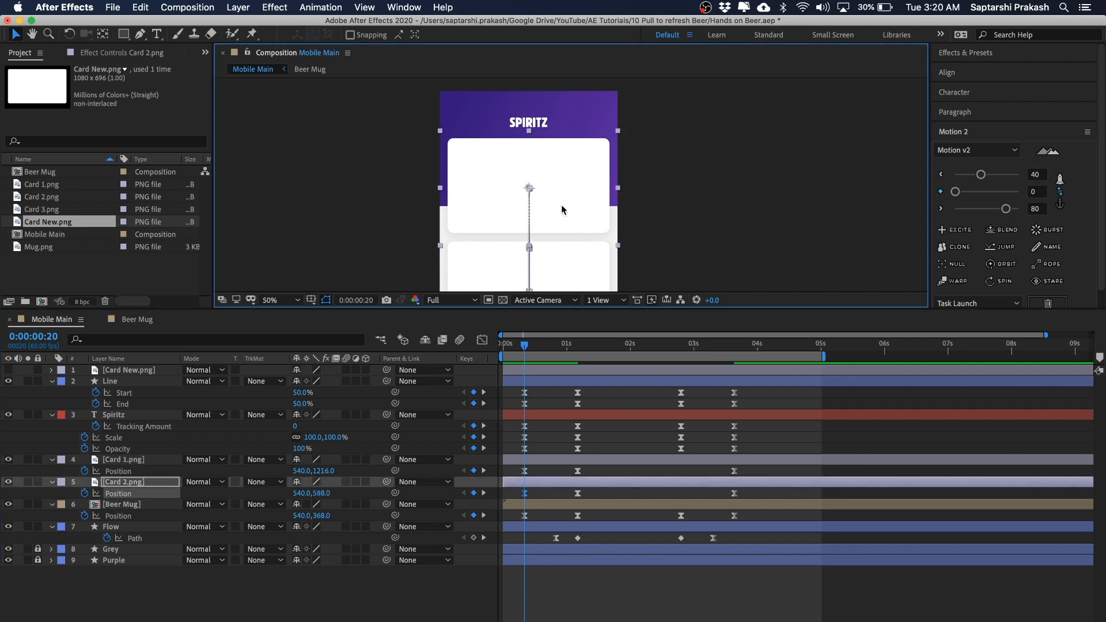
click(140, 372)
click(8, 369)
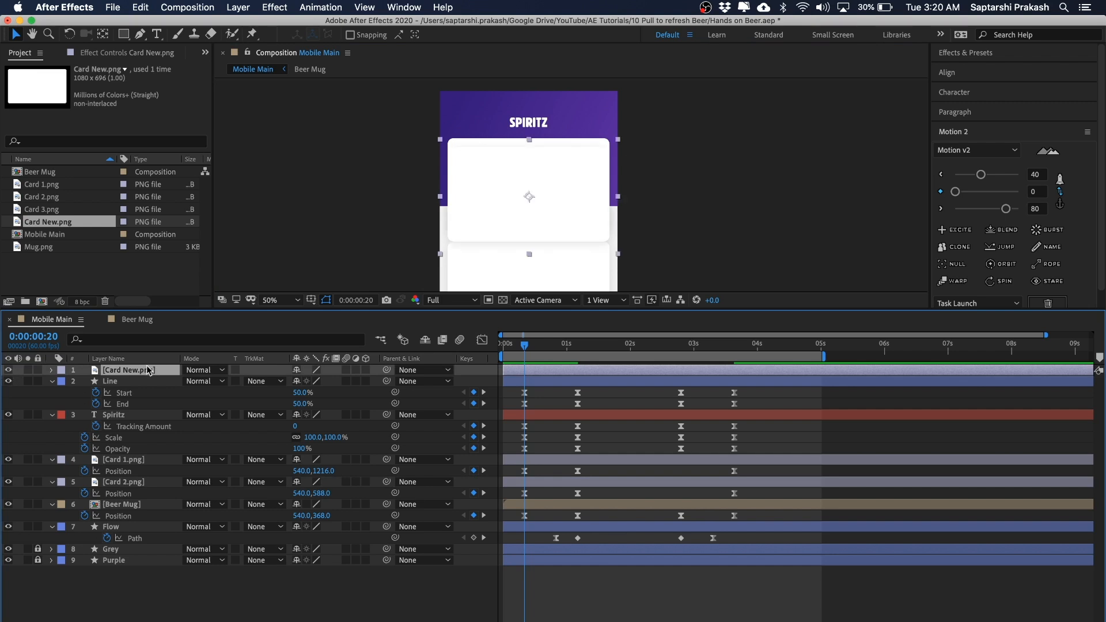
key(p)
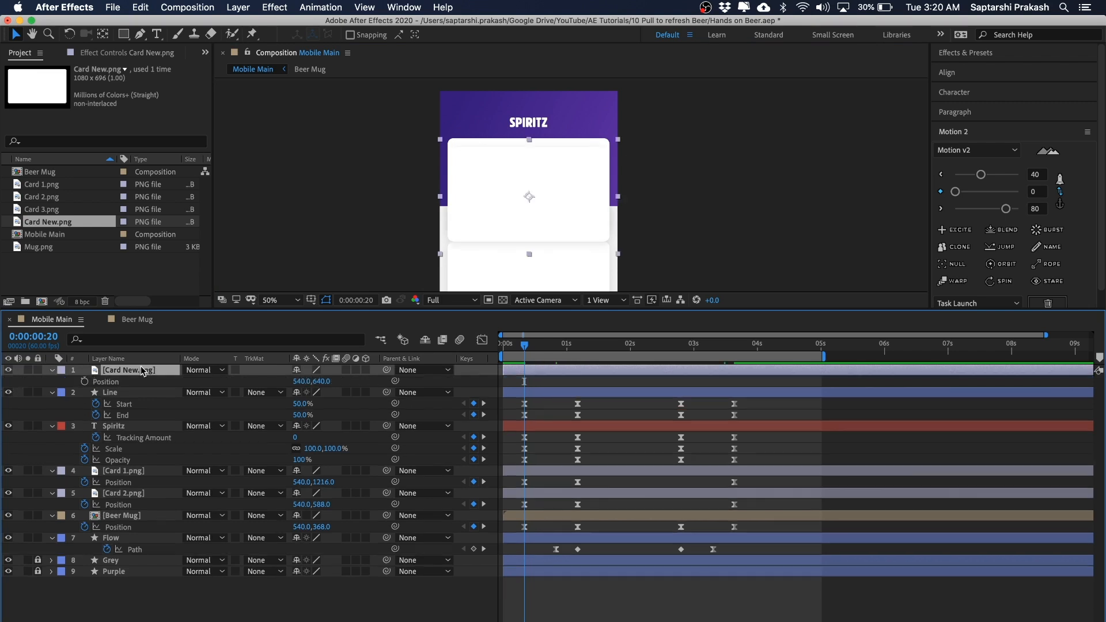
click(322, 381)
key(Return)
click(890, 115)
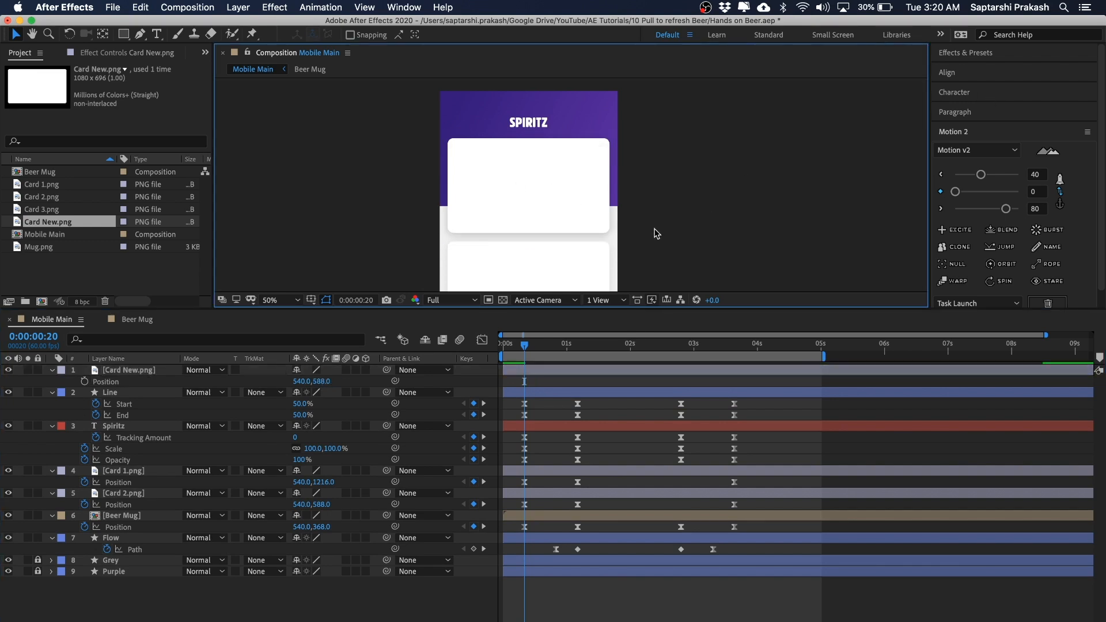
Examine the spacing between Card New.png, Card 2.png and Card 1.png at 0:00:03:38
drag(541, 343, 732, 346)
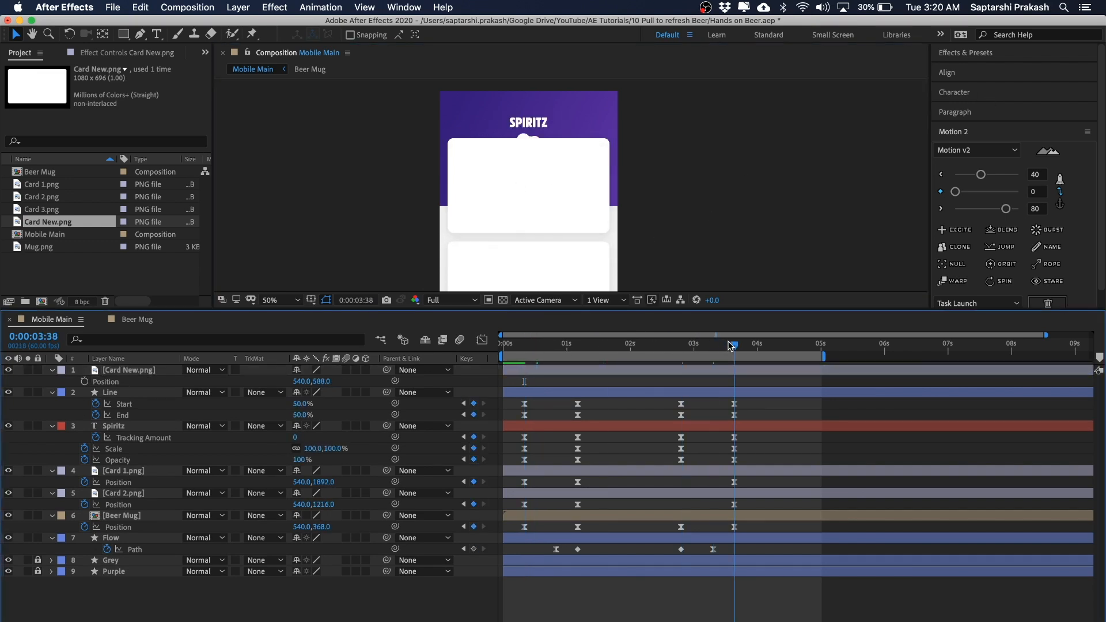
scroll(728, 157, down, 2)
mouse_move(728, 156)
mouse_down()
mouse_move(725, 109)
mouse_move(680, 158)
mouse_move(682, 168)
mouse_move(716, 158)
mouse_up()
scroll(686, 120, up, 2)
click(540, 163)
key(space)
click(555, 226)
key(space)
drag(679, 240, 716, 202)
click(575, 247)
key(space)
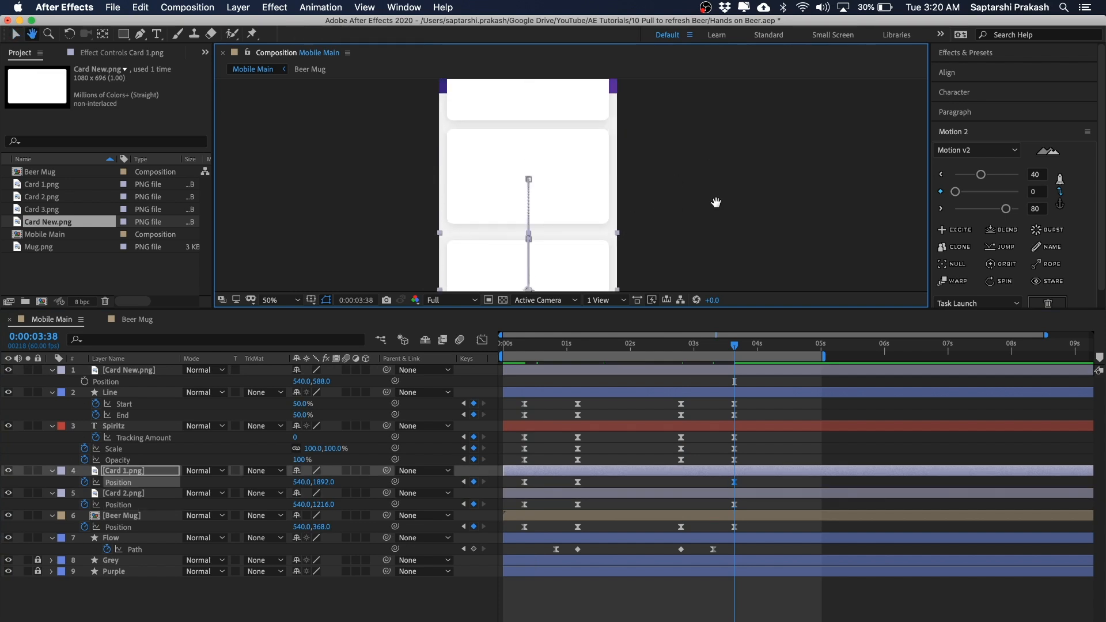
click(702, 157)
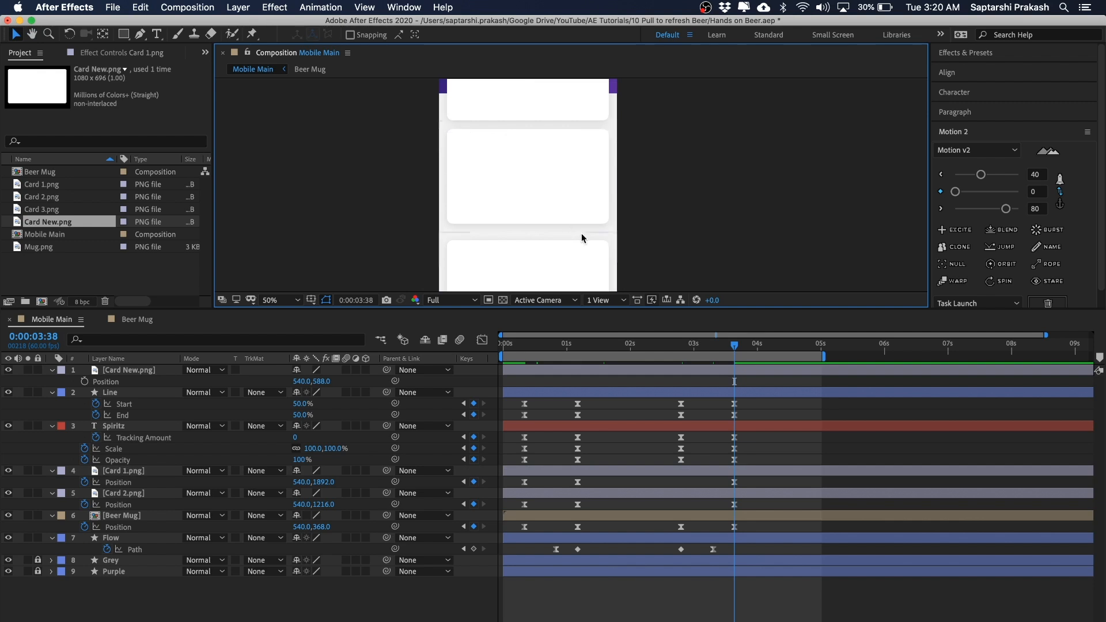
click(610, 245)
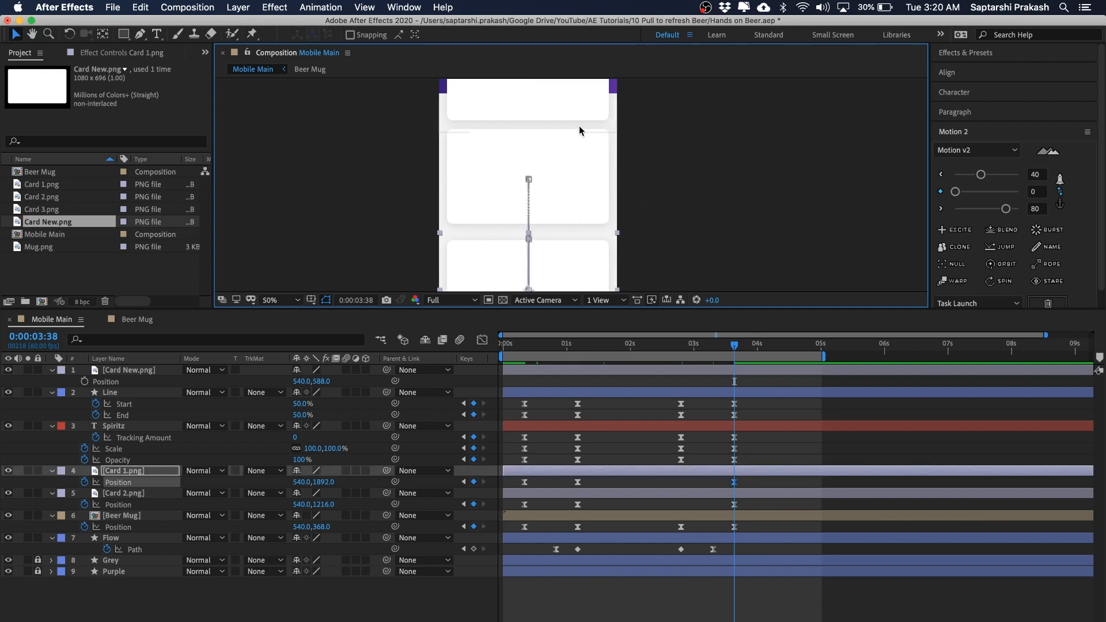
Nudge Card 1.png up to a vertical Position of 1852 at 0:00:03:38 to tighten the gap below Card 2.png
click(706, 193)
click(592, 263)
key(shift+Up)
key(shift+Up)
key(shift+Up)
key(shift+Up)
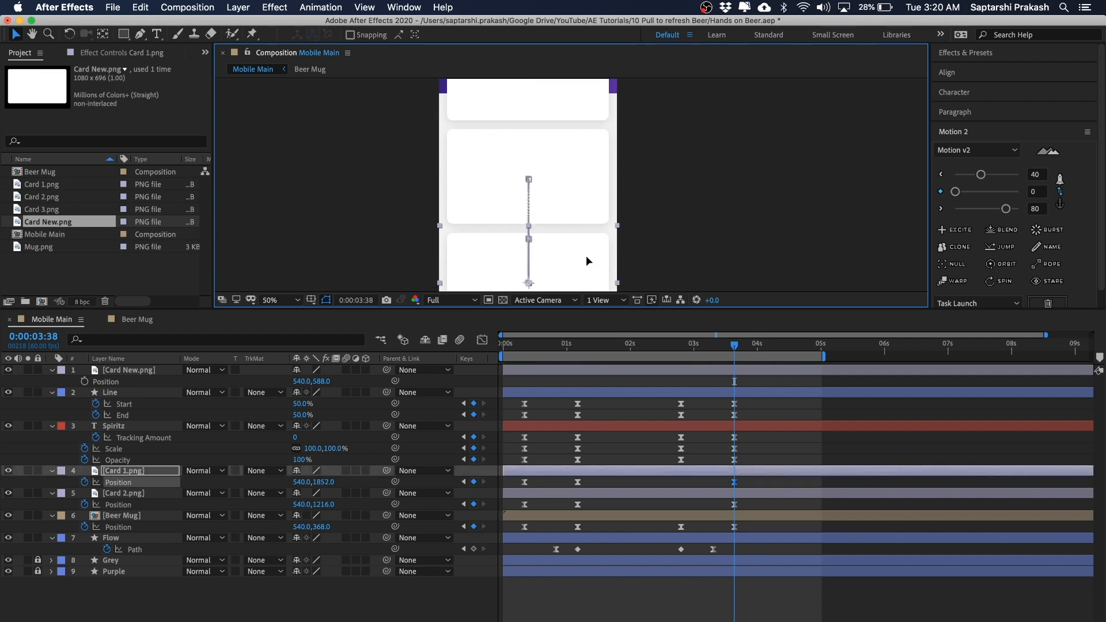
Nudge Card 1.png up to a vertical Position of 1848 at 0:00:03:38, matching the gap above Card 2.png, and save the project
key(h)
drag(680, 164, 663, 173)
scroll(680, 168, up, 1)
key(v)
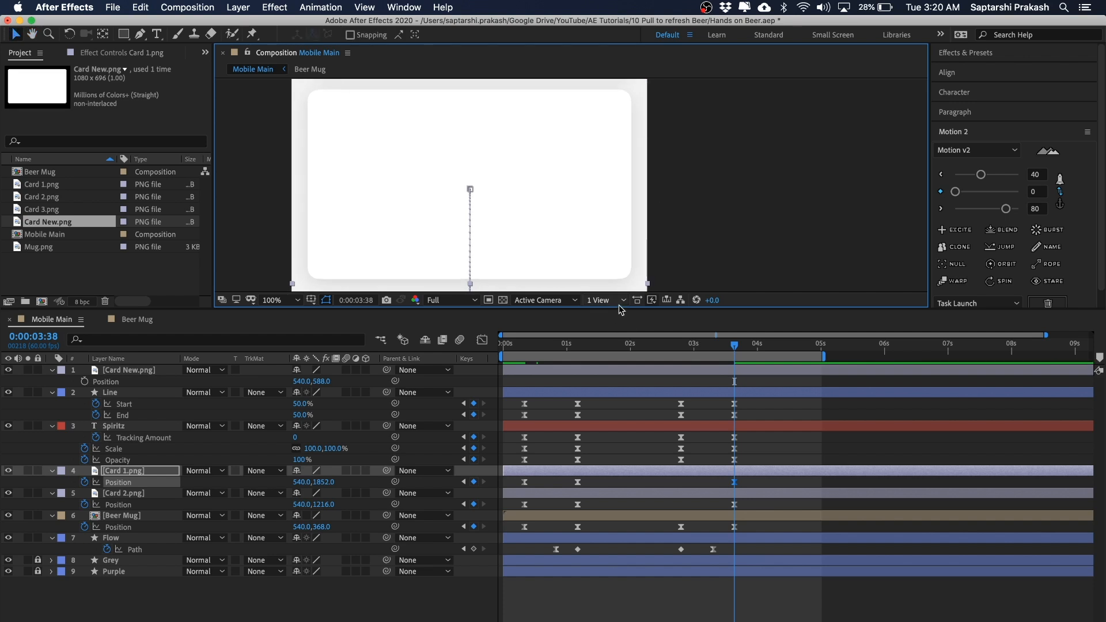
drag(619, 308, 619, 401)
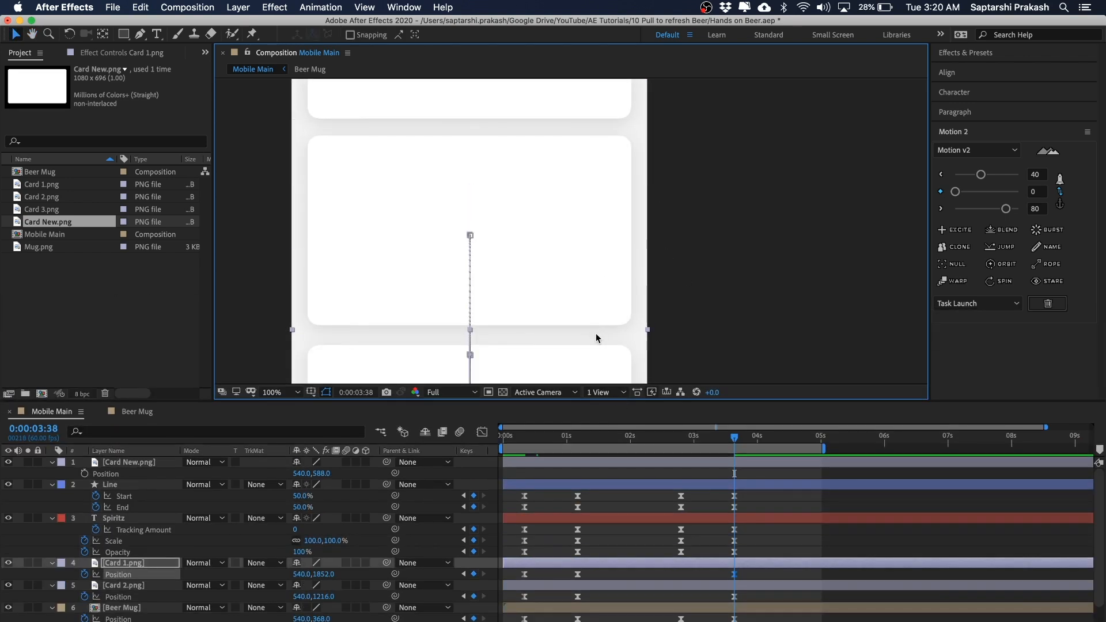
click(717, 261)
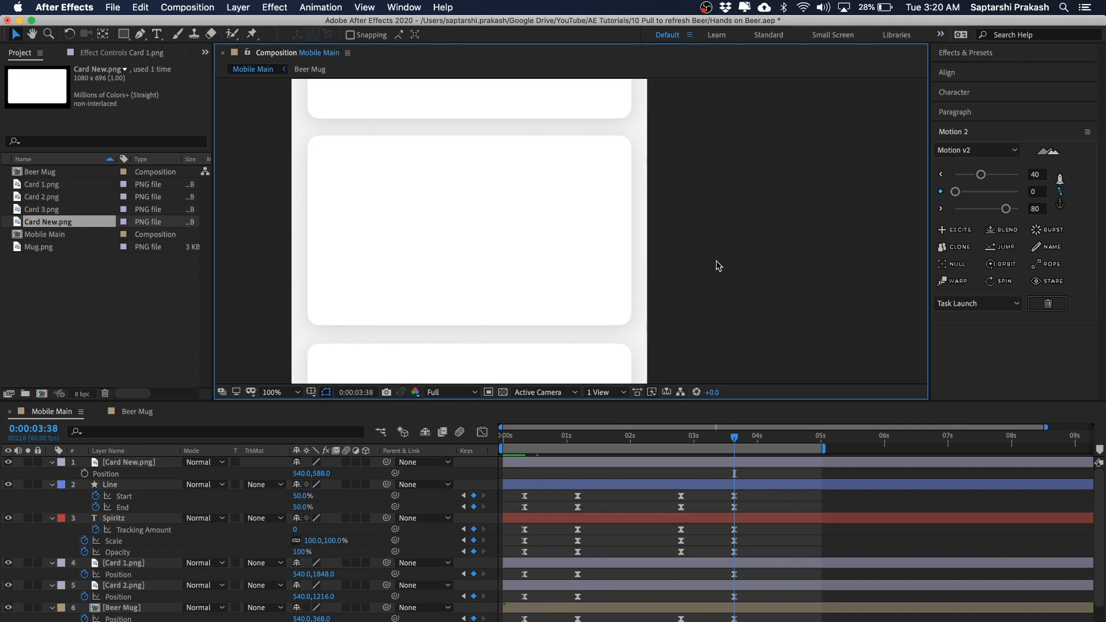
key(comma)
key(h)
drag(708, 159, 737, 205)
key(v)
key(super+s)
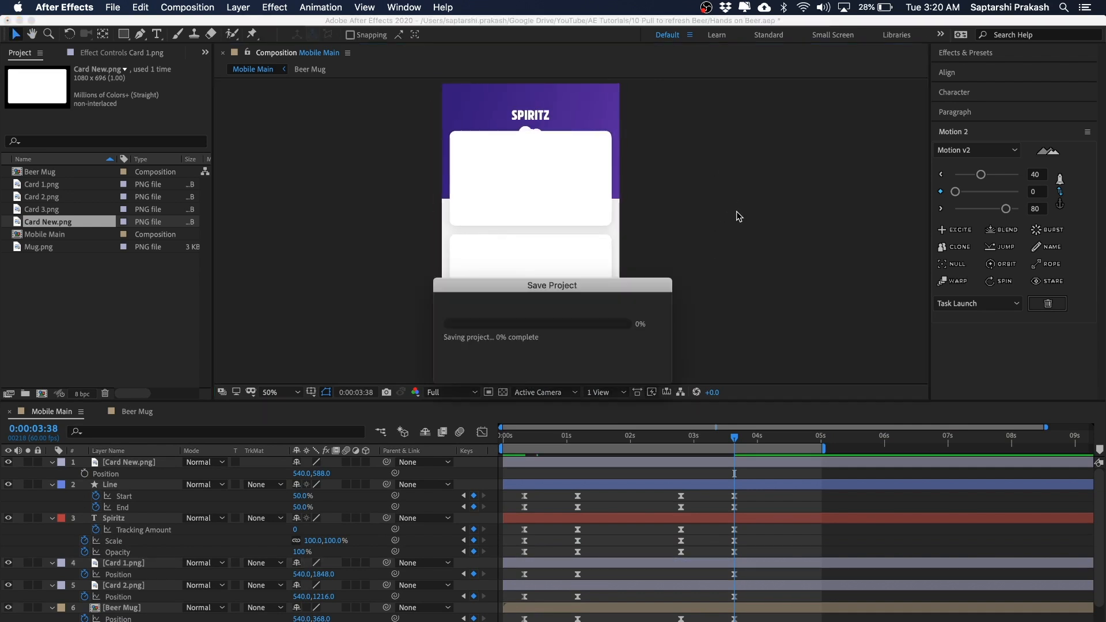
Examine the whole layout at 0:00:03:38, checking the card spacing and the area beneath the SPIRITZ heading
key(comma)
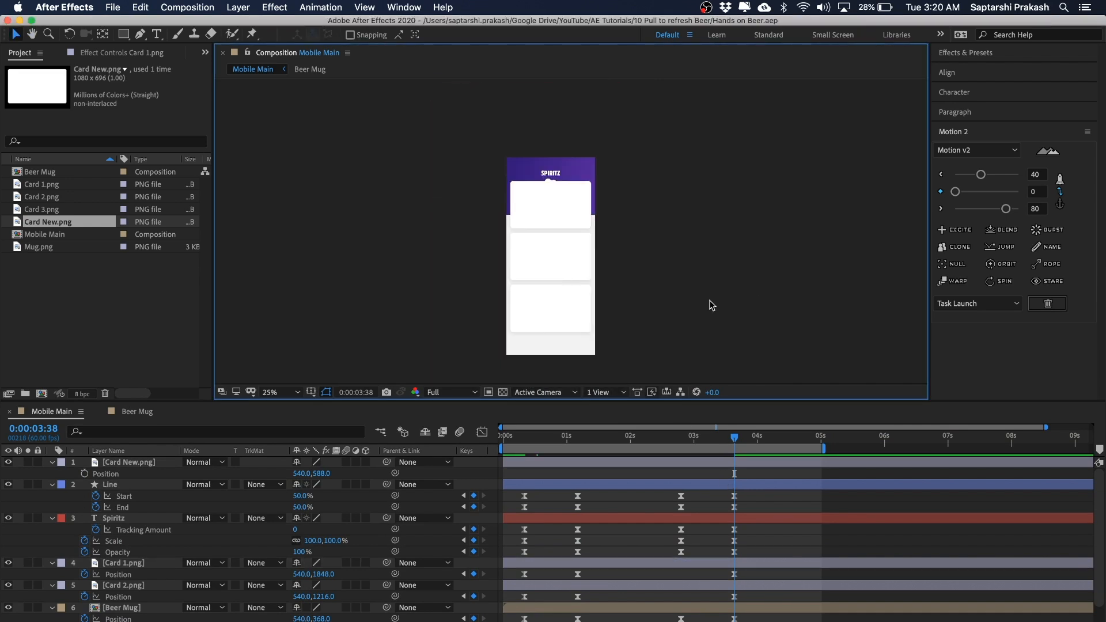
key(period)
key(period)
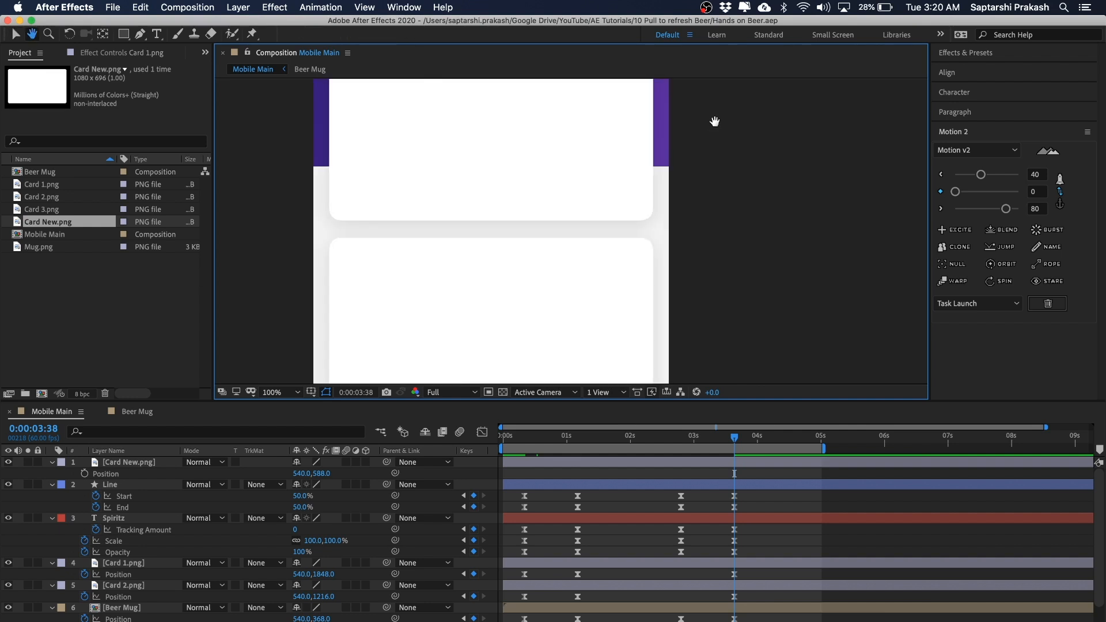
key(h)
drag(725, 148, 763, 244)
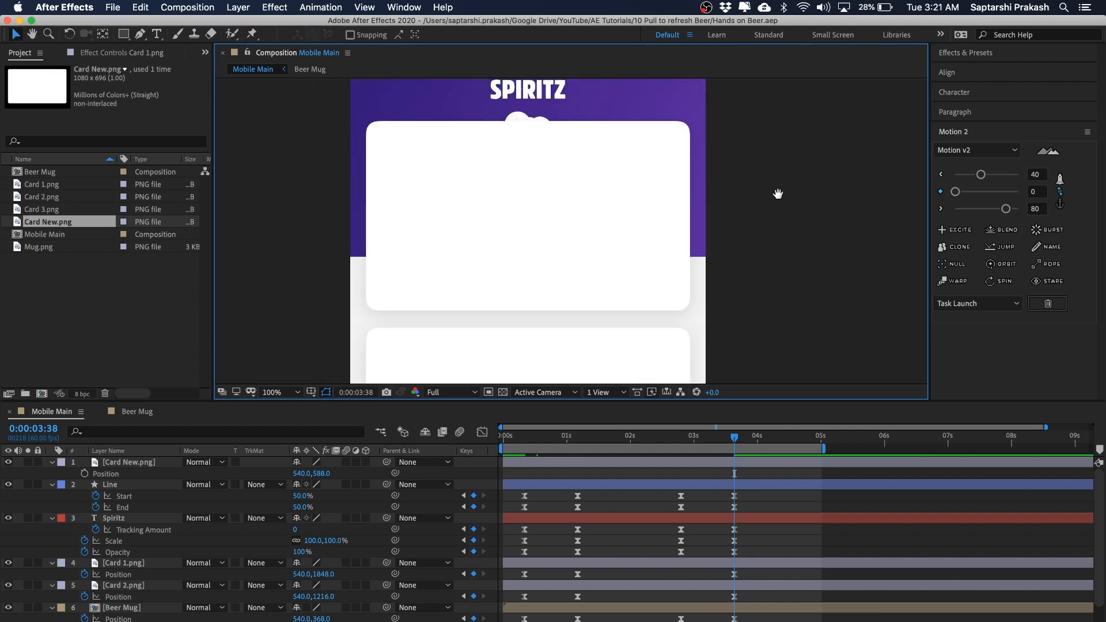
key(comma)
drag(775, 191, 766, 180)
key(v)
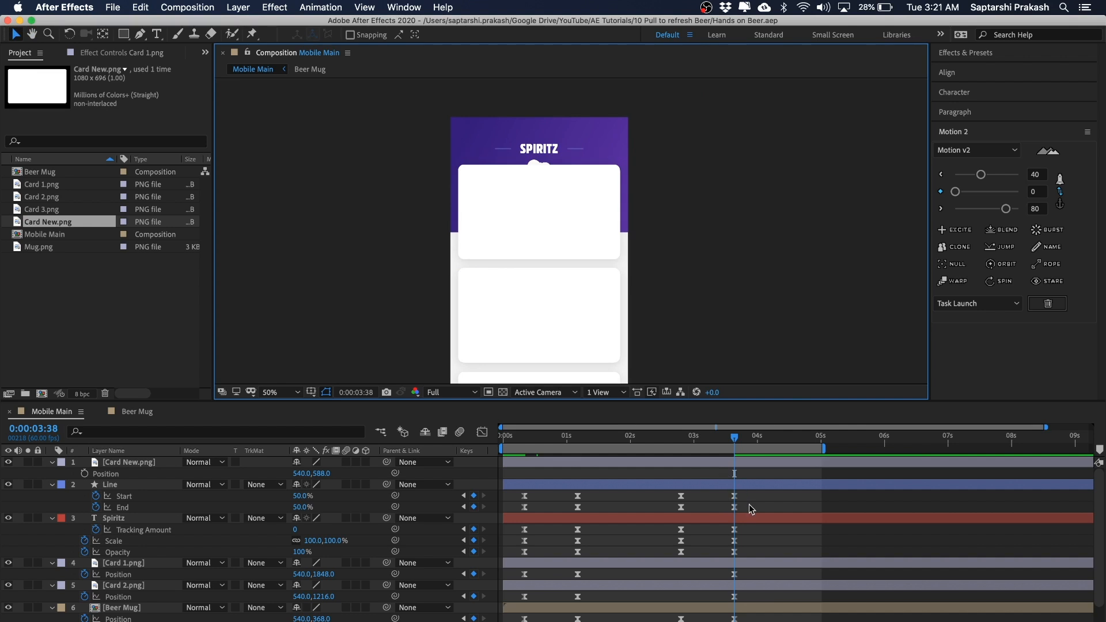
Lower the Beer Mug layer to a vertical Position of 398 at 0:00:03:38 so it hides behind Card New.png
click(113, 609)
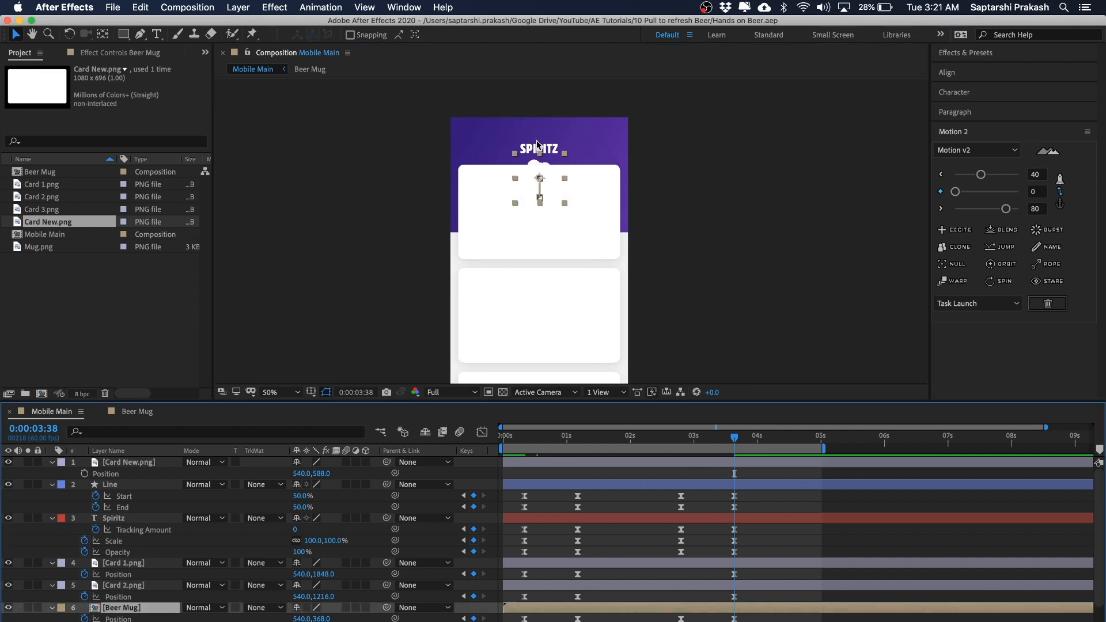
key(period)
key(h)
drag(537, 148, 540, 209)
key(v)
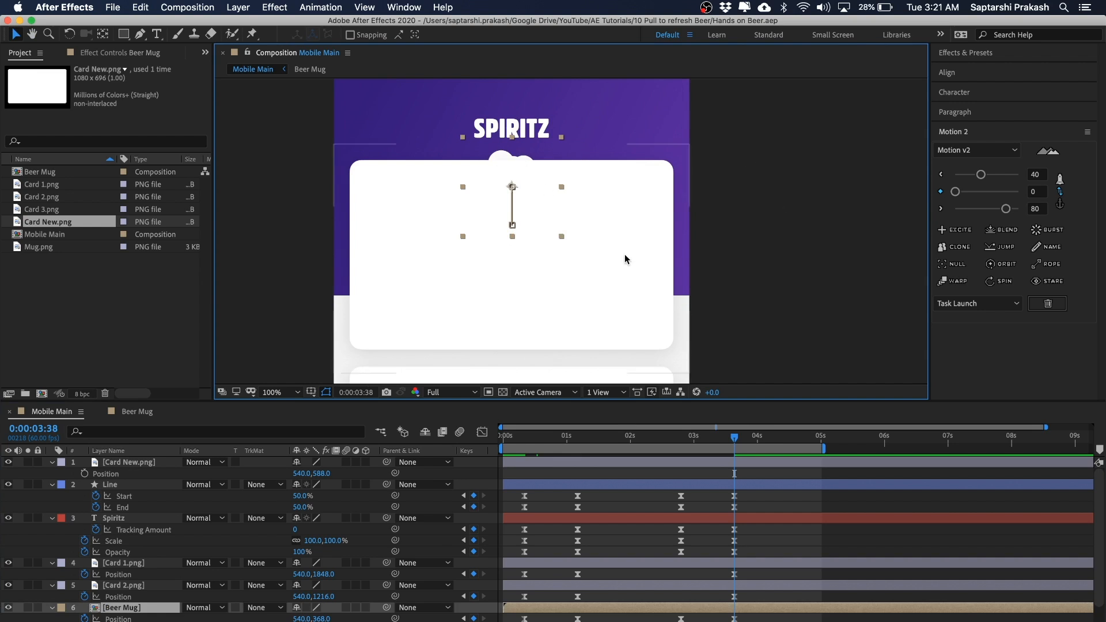
click(127, 609)
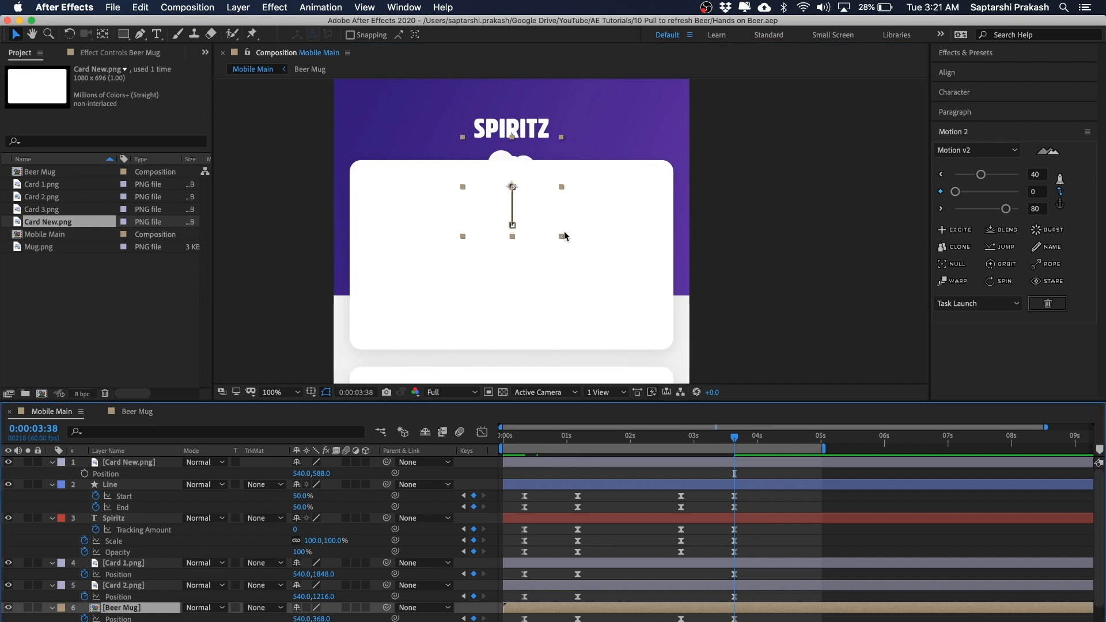
key(shift+Down)
key(shift+Down)
key(Down)
key(Down)
key(Down)
key(Down)
key(Down)
key(Down)
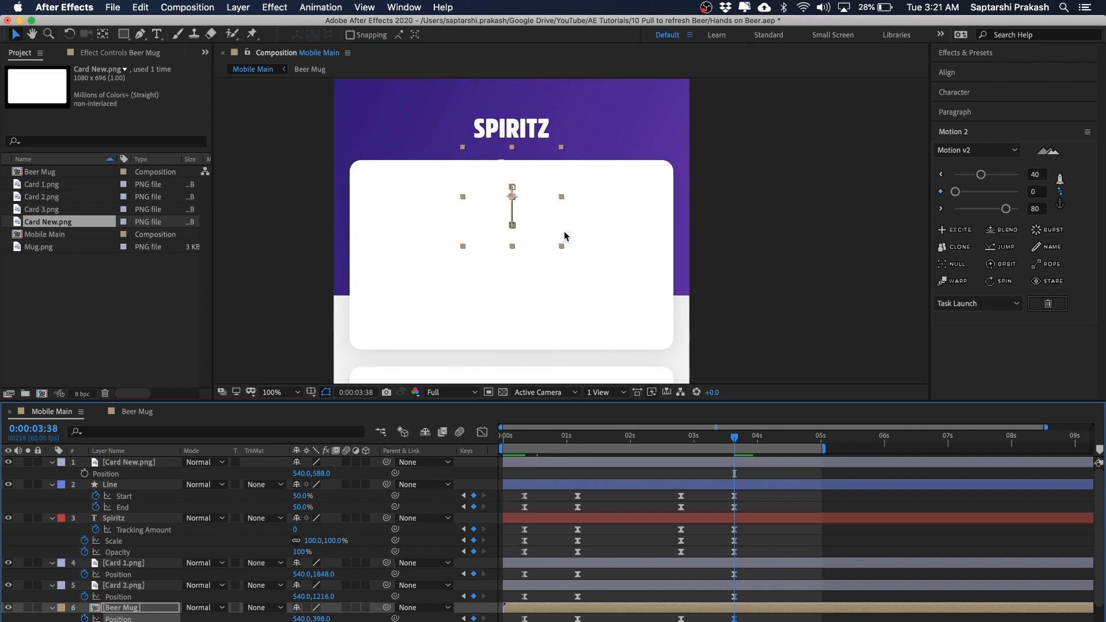
Preview the composition's animation and save the project
click(809, 181)
key(comma)
key(space)
scroll(741, 140, down, 4)
key(super+s)
Make the Card New.png layer 3D with the current time at 0:00:02:48
drag(733, 435, 682, 441)
click(689, 165)
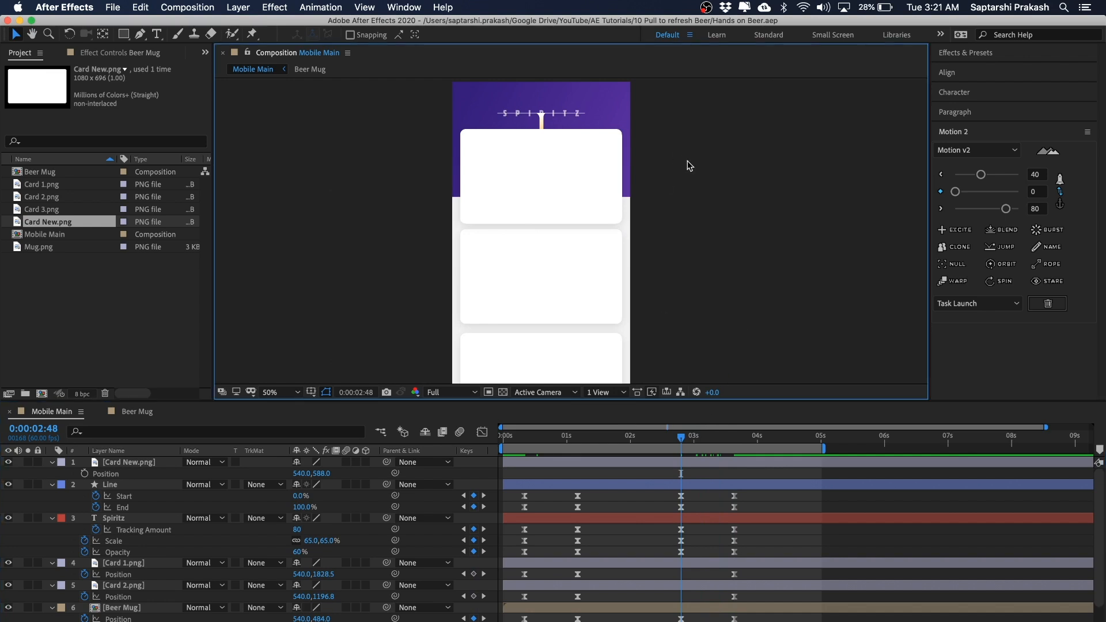
click(548, 164)
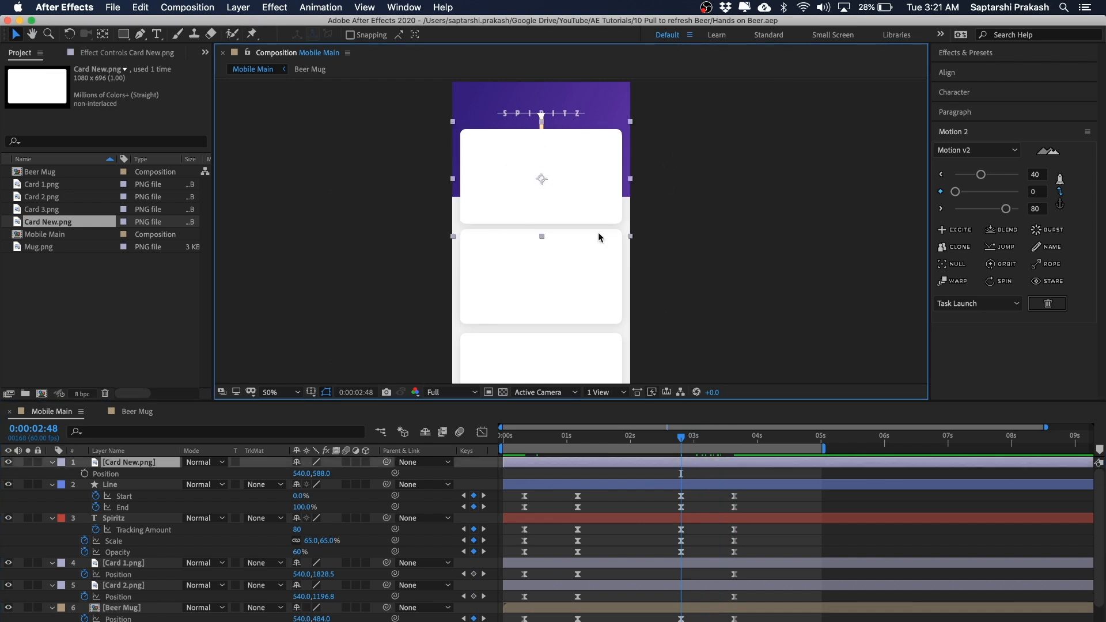
click(684, 197)
click(595, 168)
click(734, 235)
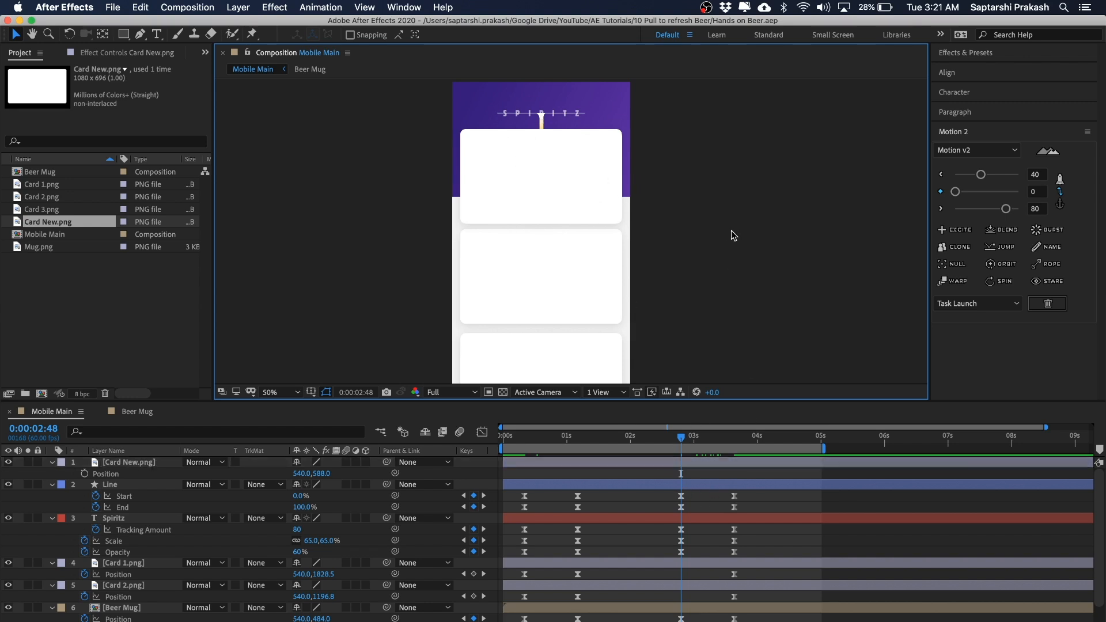
click(542, 173)
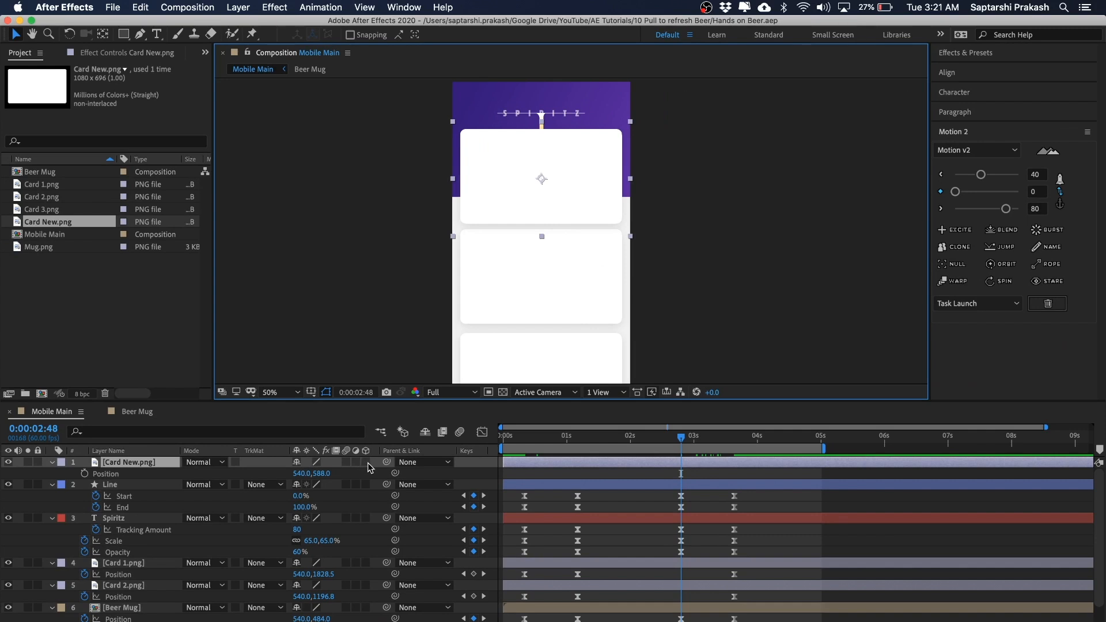
click(368, 461)
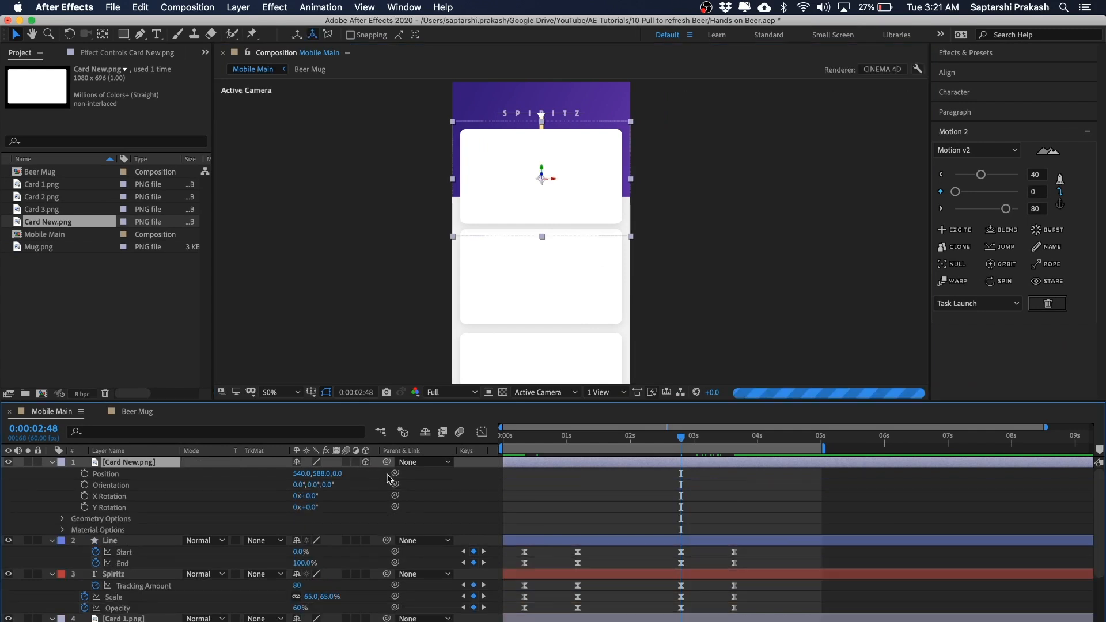
click(814, 253)
click(577, 176)
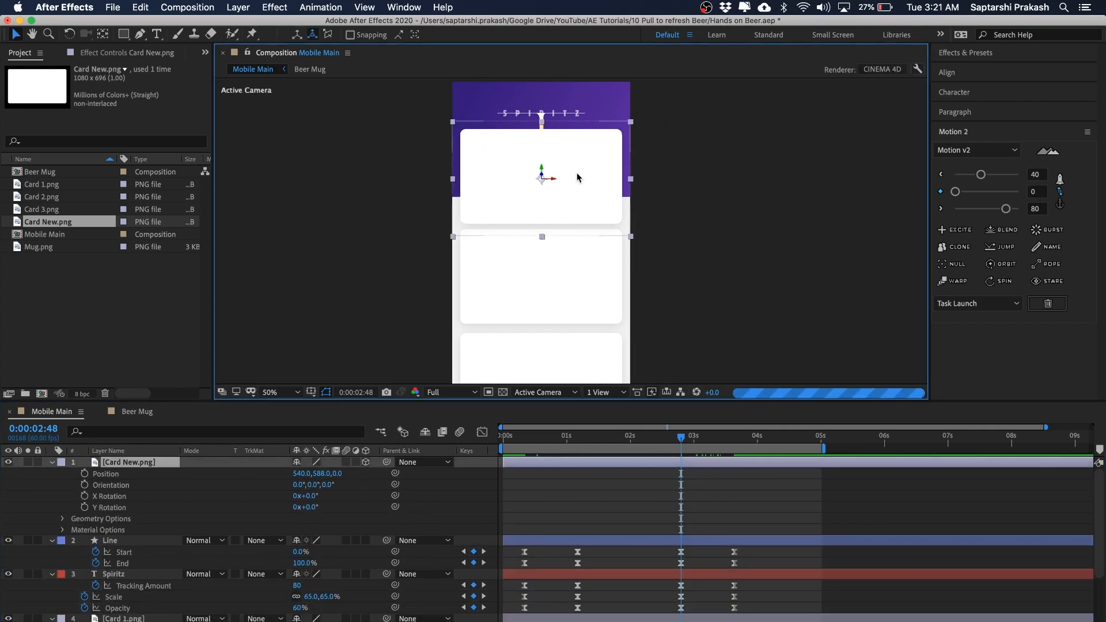
click(800, 225)
click(521, 192)
click(714, 214)
click(532, 180)
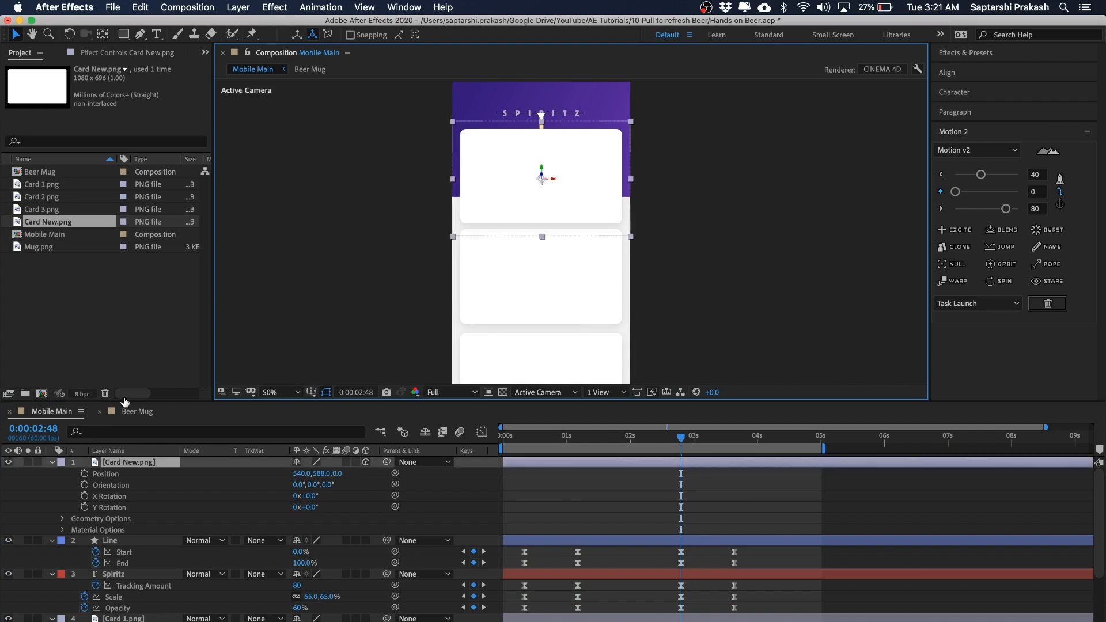
Test tilting Card New.png around its X axis, undo the tilt, and add an X Rotation keyframe of 0° at 0:00:02:48
drag(307, 496, 315, 496)
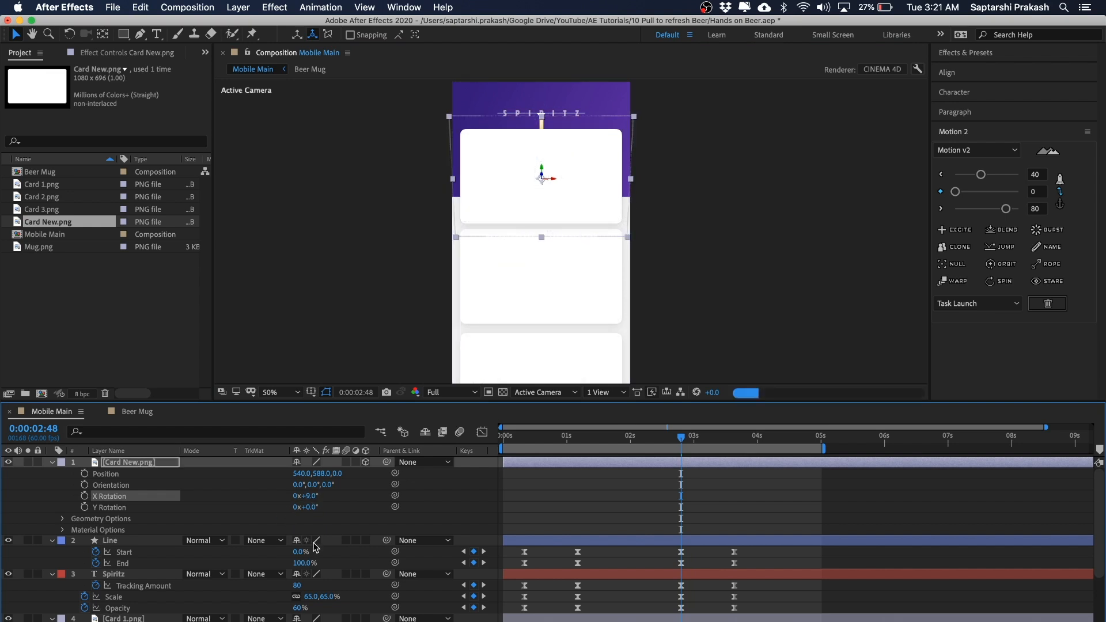
key(super+z)
click(85, 496)
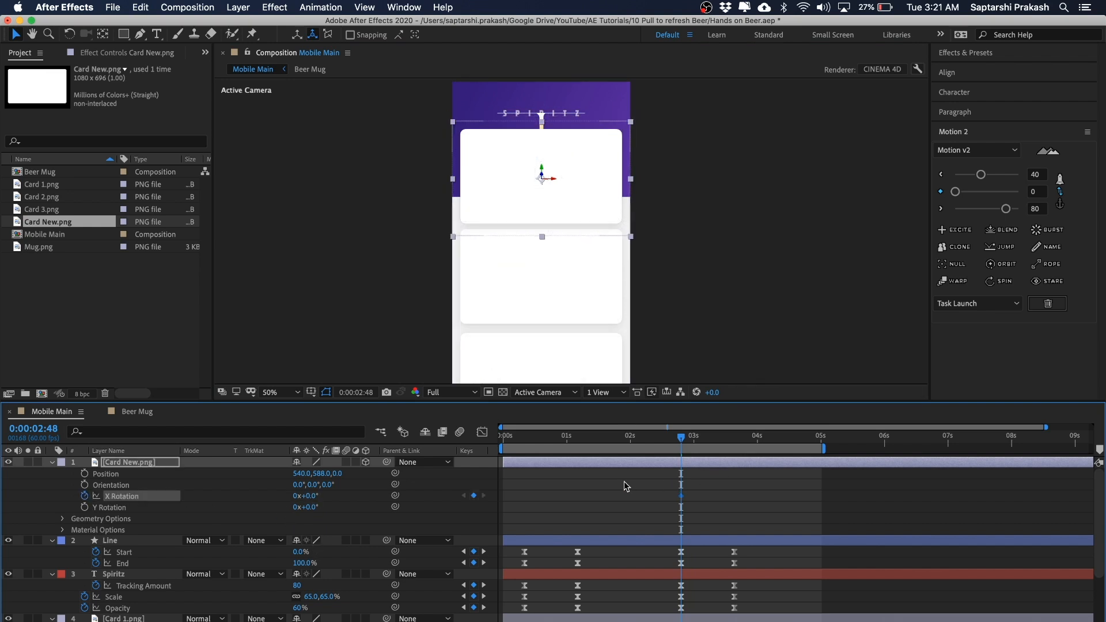
click(628, 499)
Add a Position keyframe to Card New.png at 0:00:02:48 and reveal the keyframed properties of all layers
click(130, 465)
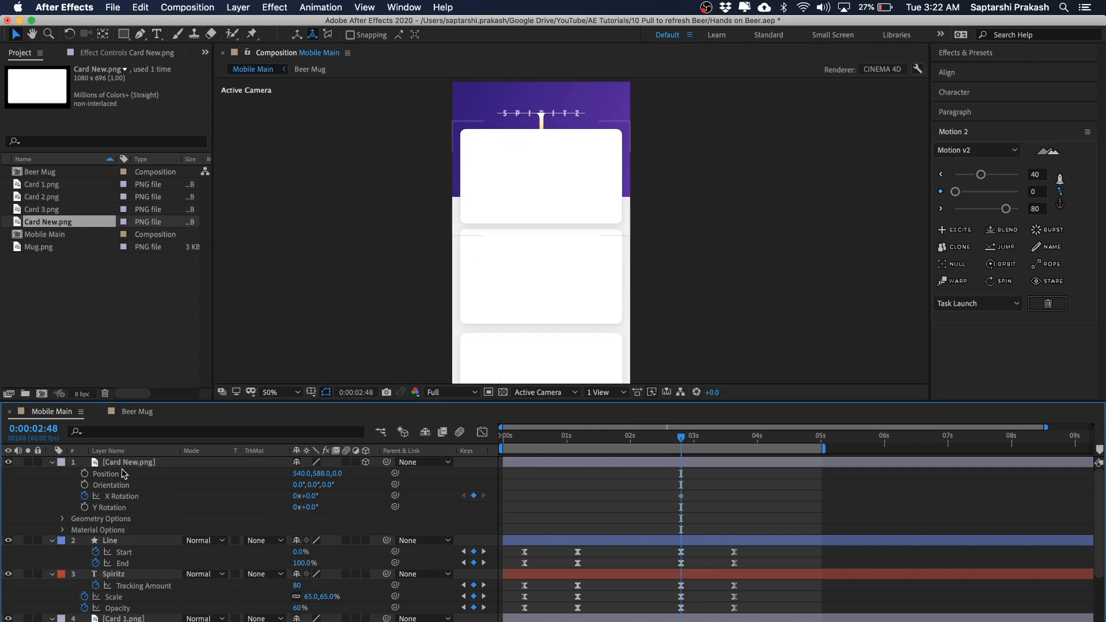
key(p)
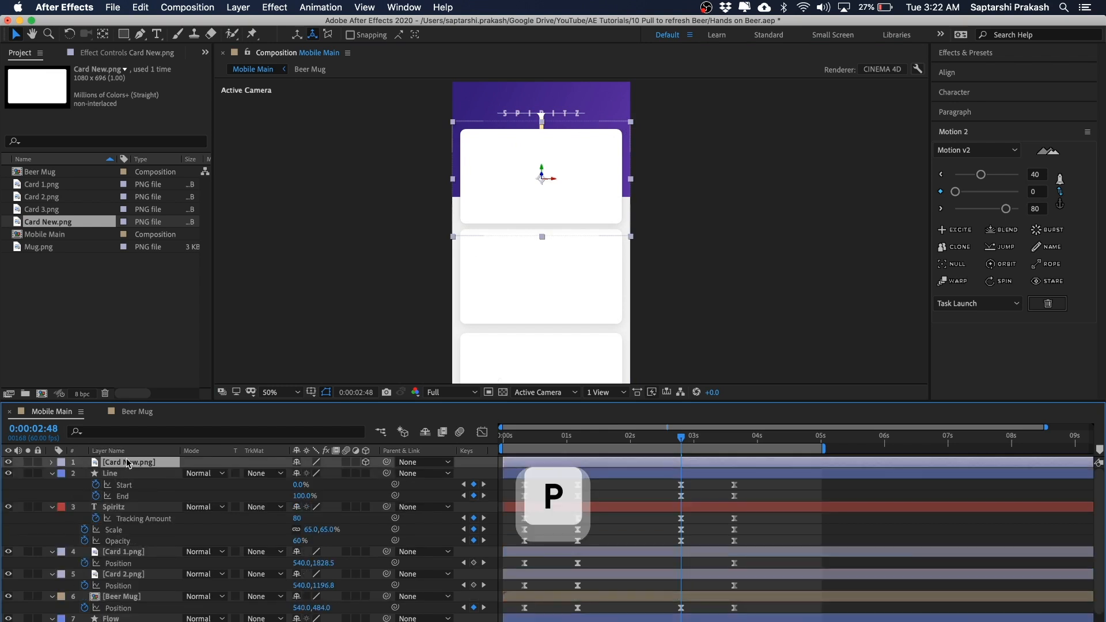
key(p)
click(85, 473)
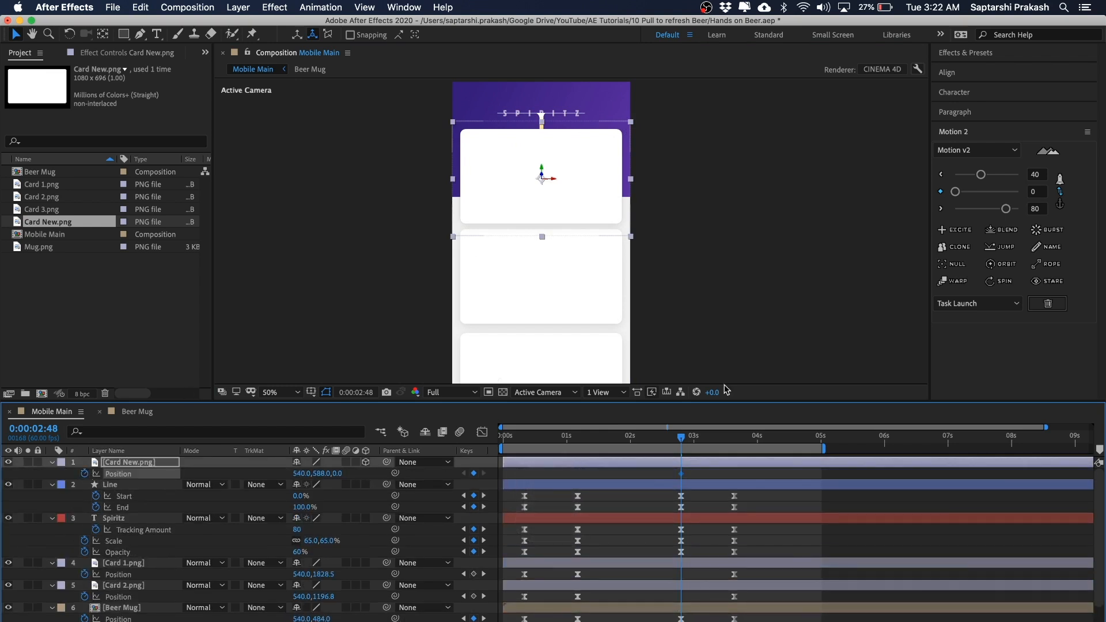
click(693, 475)
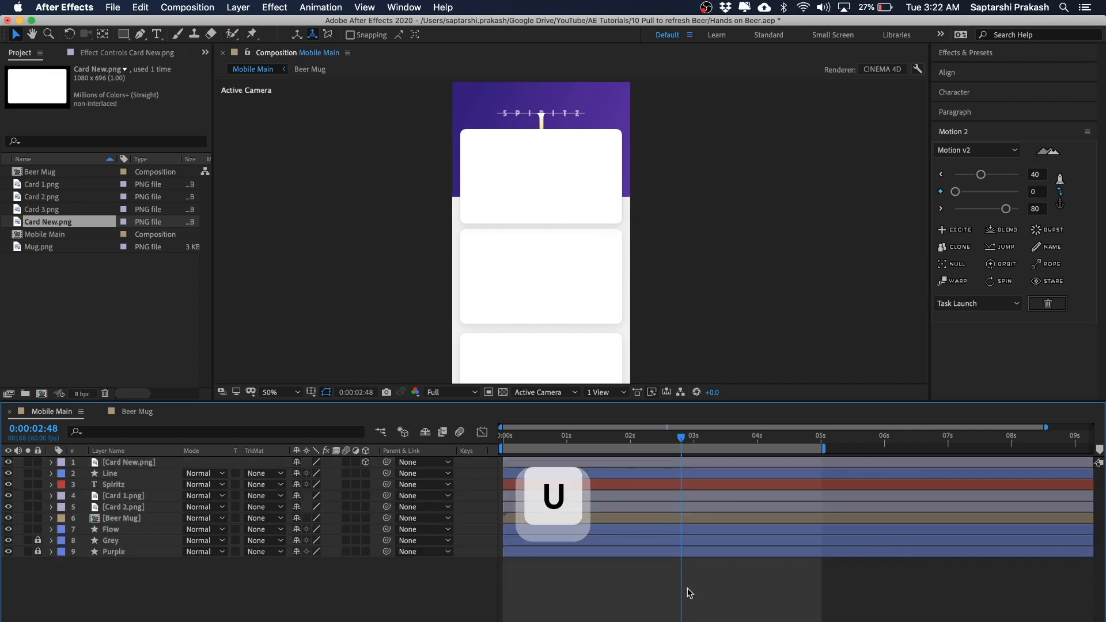
key(u)
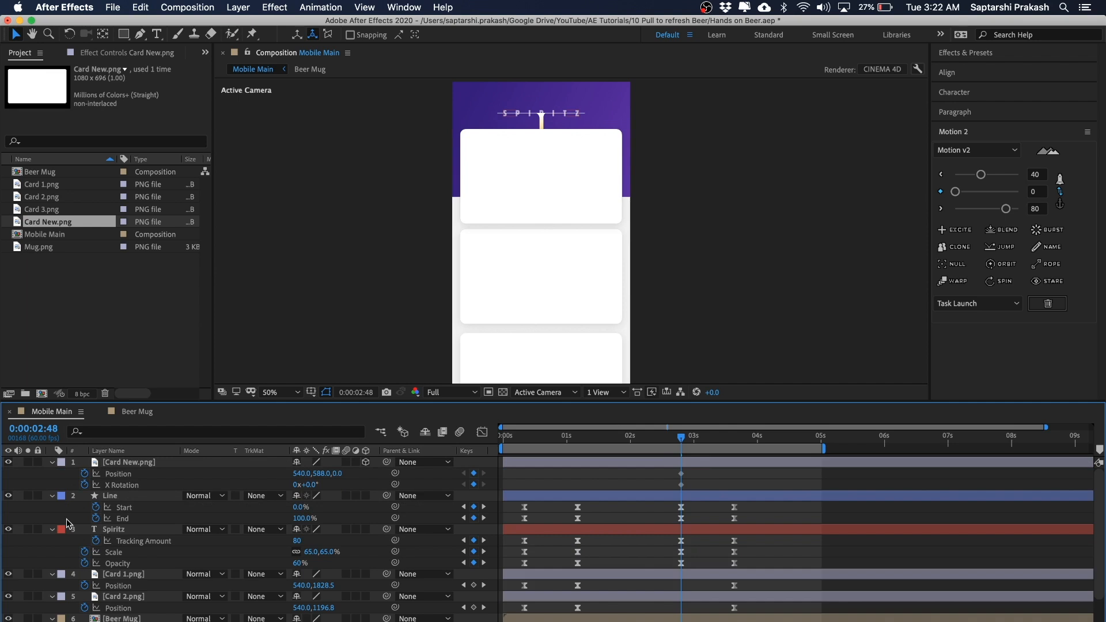
Reveal Card New.png's Scale alongside its keyframed properties and add a Scale keyframe of 100% at 0:00:02:48
click(136, 463)
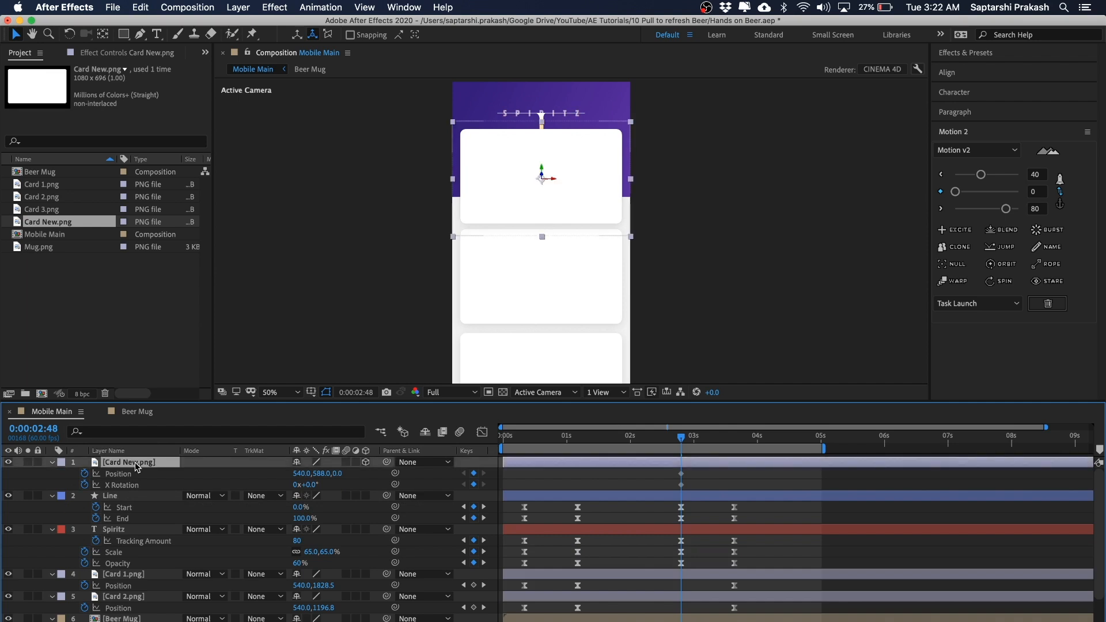
key(shift+s)
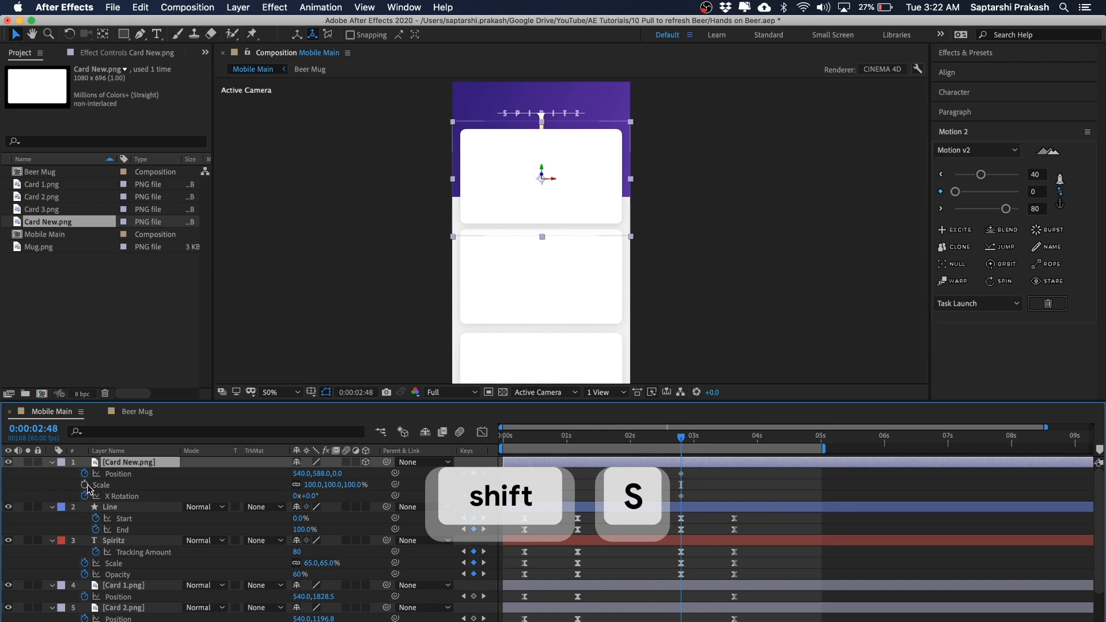
click(86, 485)
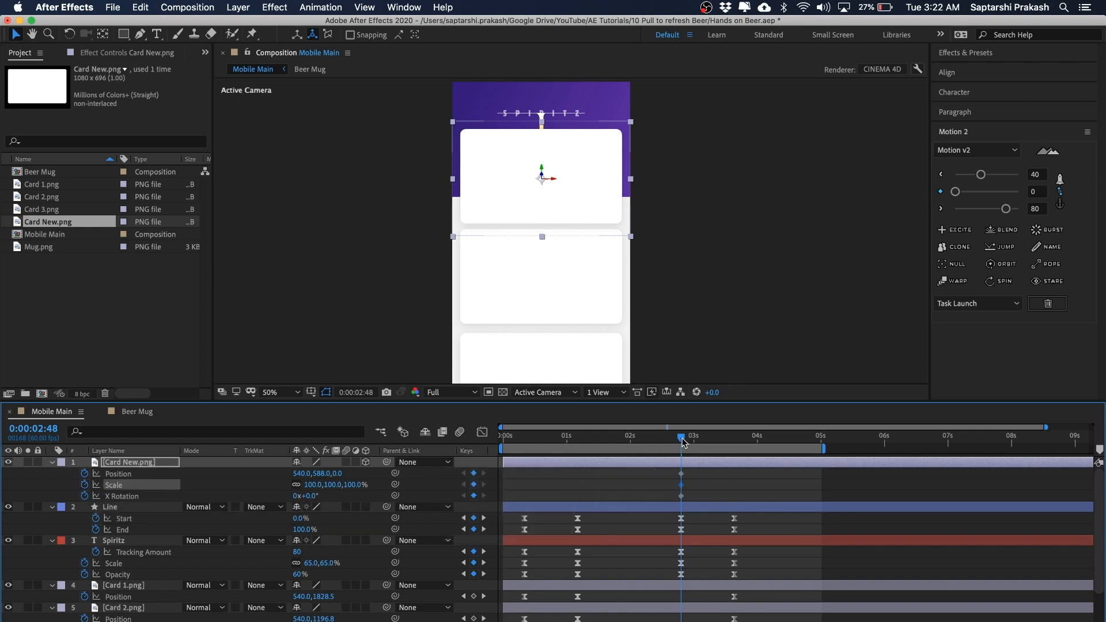
Add Position, Scale and X Rotation keyframes to Card New.png at 0:00:03:38, keeping their current values
drag(685, 443, 734, 442)
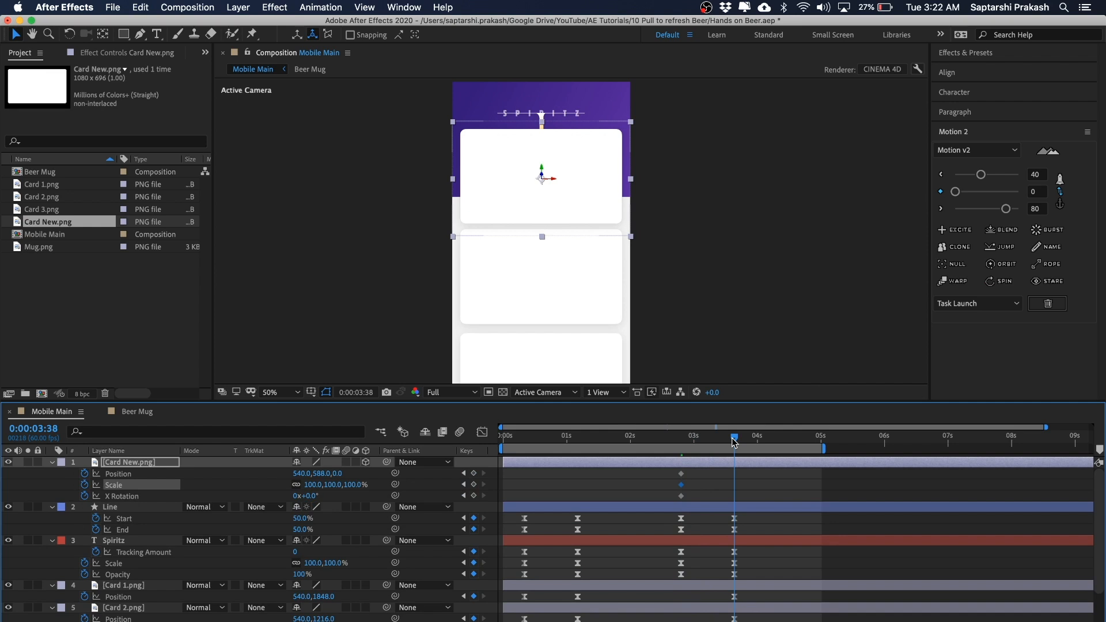
click(474, 484)
click(473, 473)
click(473, 496)
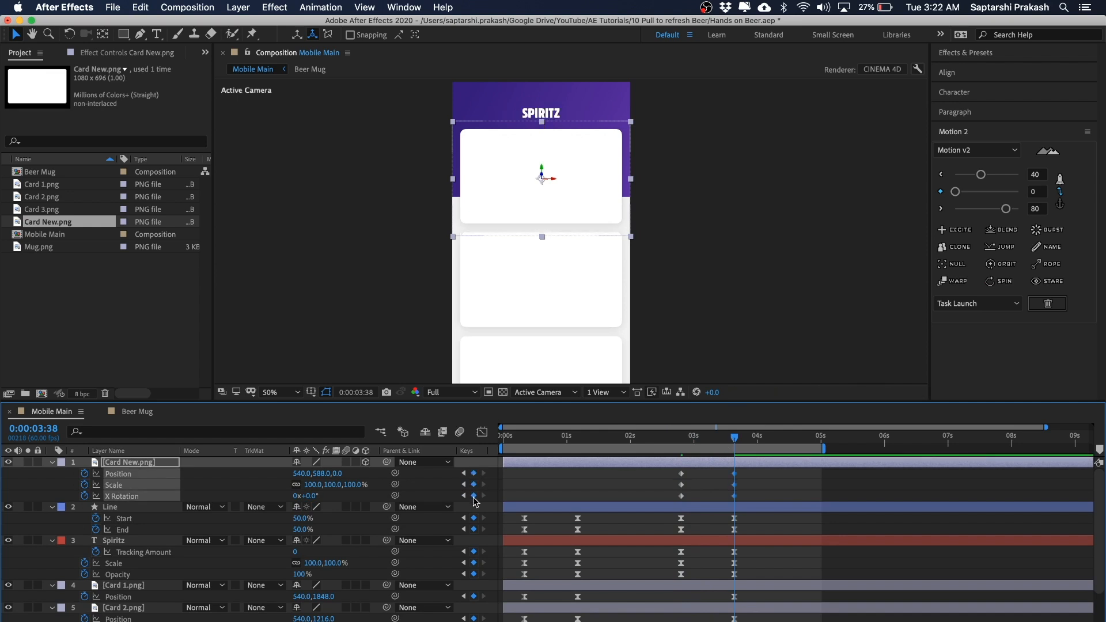
click(830, 259)
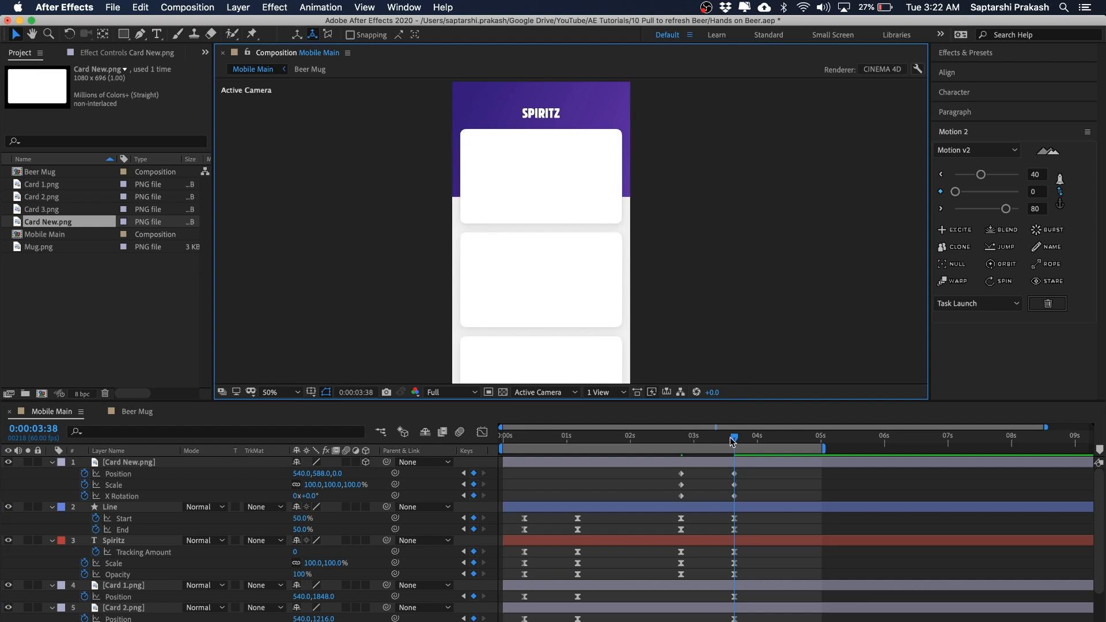
Set Card New.png's X Rotation to -180° at 0:00:02:48
drag(730, 441, 681, 441)
drag(734, 200, 763, 218)
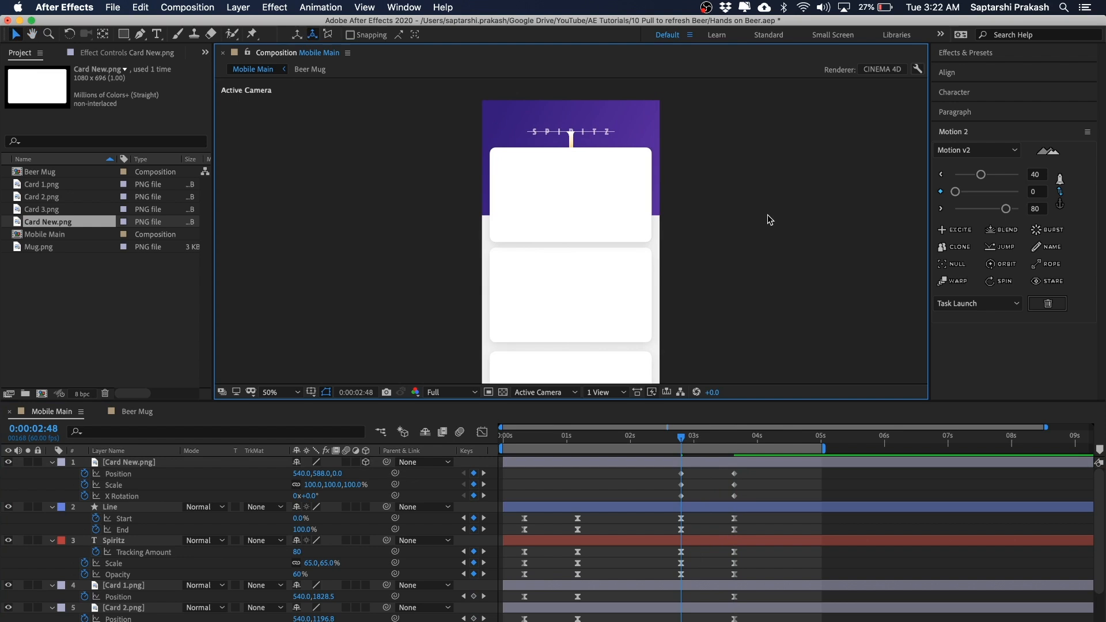
click(563, 209)
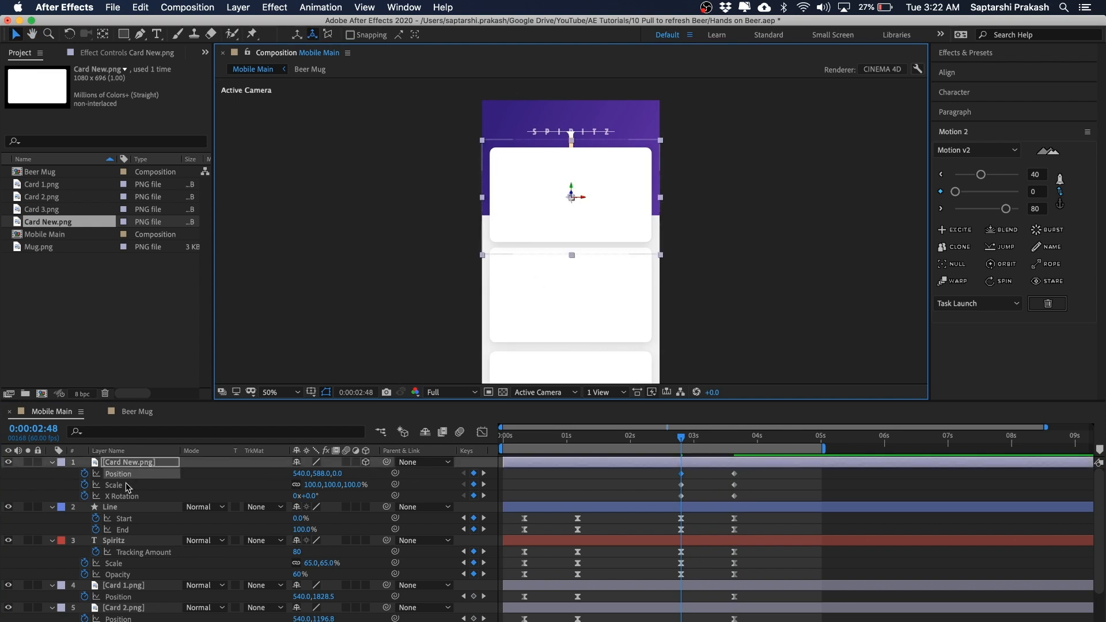
click(311, 496)
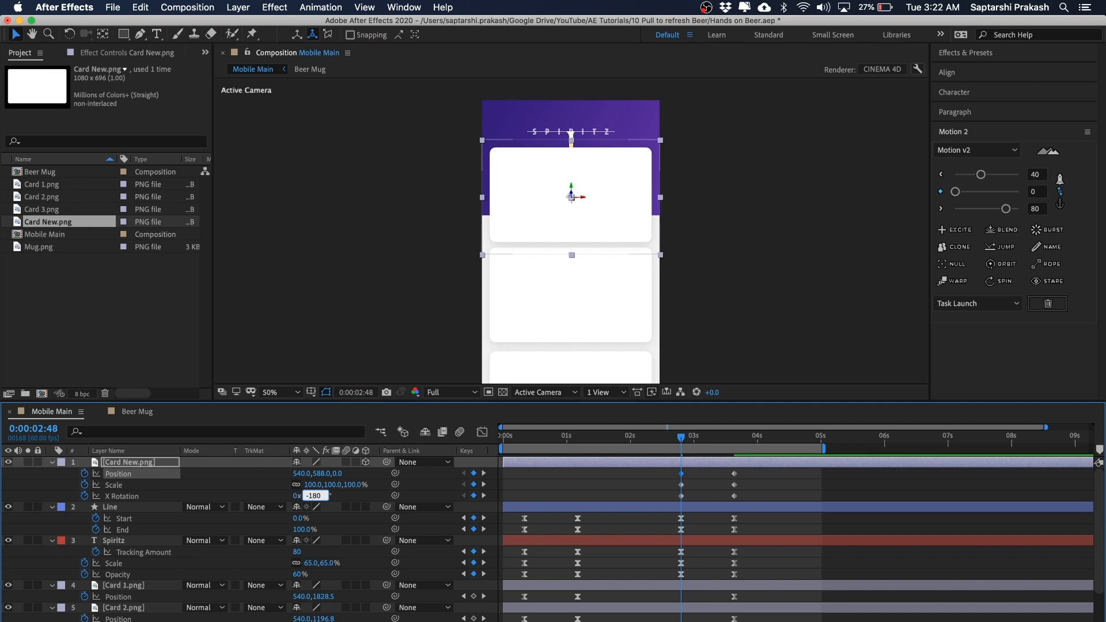
key(Return)
click(795, 229)
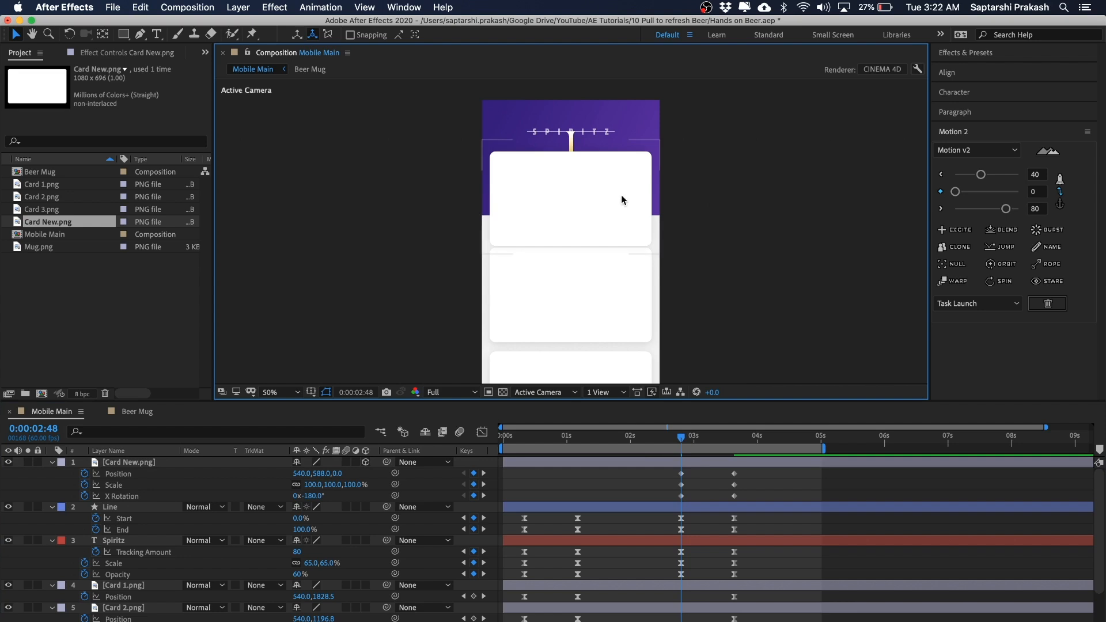
Scrub through Card New.png's flip after 0:00:02:48 and reduce the composition preview resolution to Quarter
click(683, 436)
drag(683, 437, 706, 437)
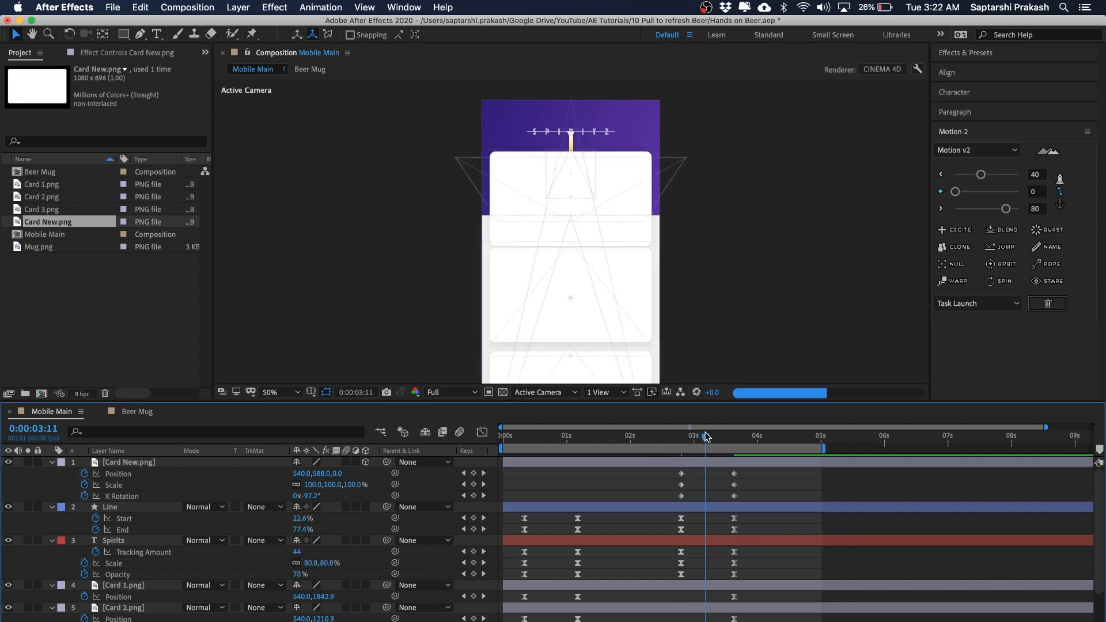
drag(706, 437, 700, 437)
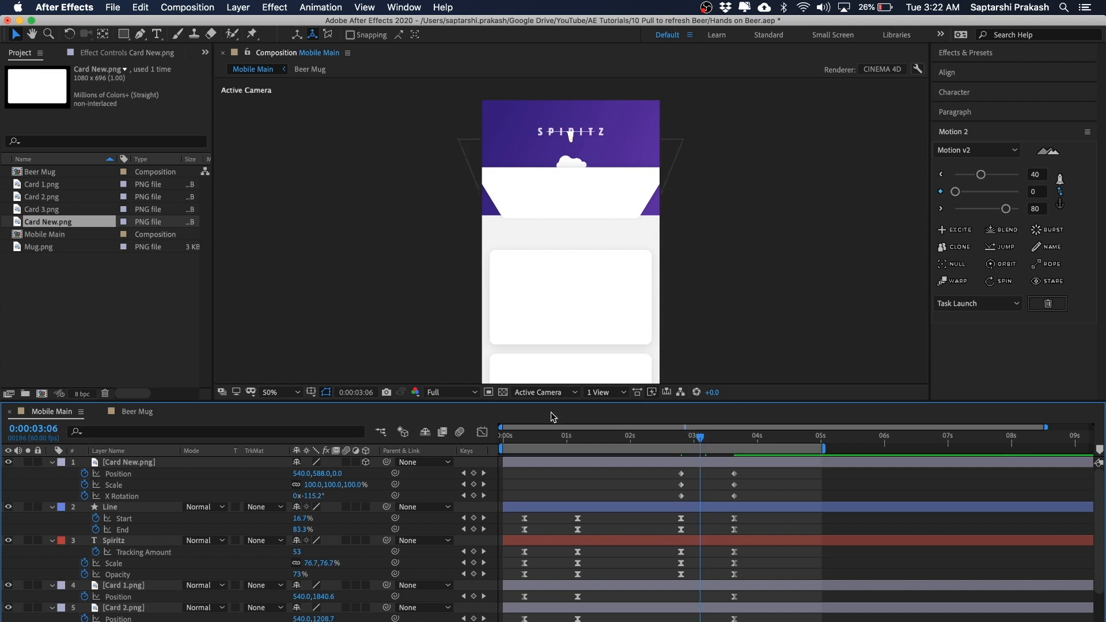
click(474, 393)
click(452, 466)
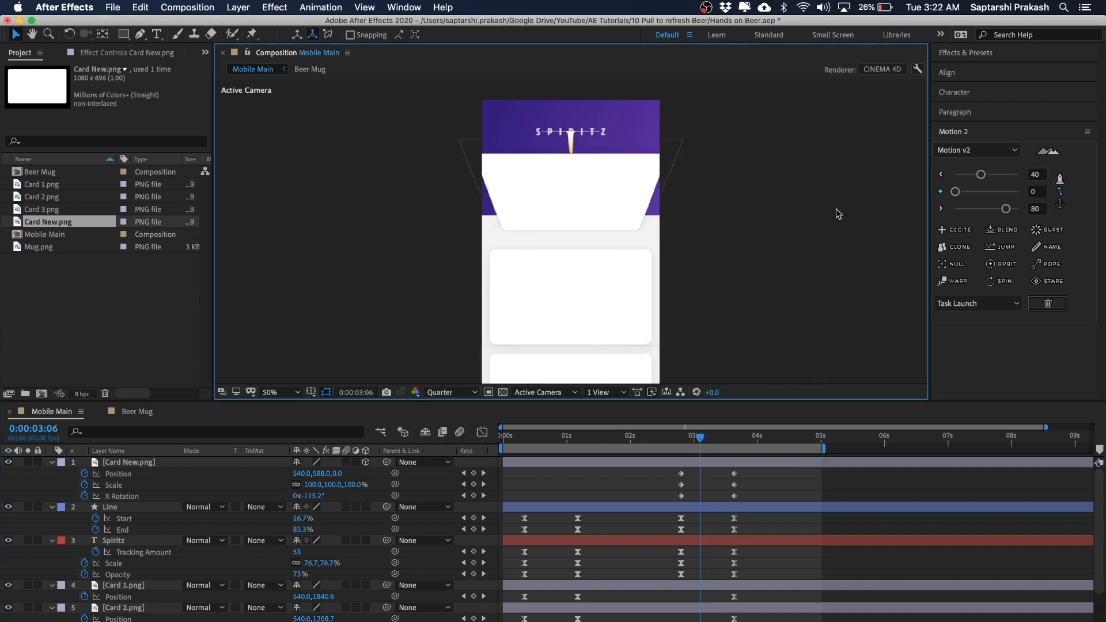
mouse_move(701, 439)
mouse_down()
mouse_move(683, 441)
mouse_move(749, 448)
mouse_move(692, 455)
mouse_move(719, 458)
mouse_move(696, 440)
mouse_up()
click(785, 249)
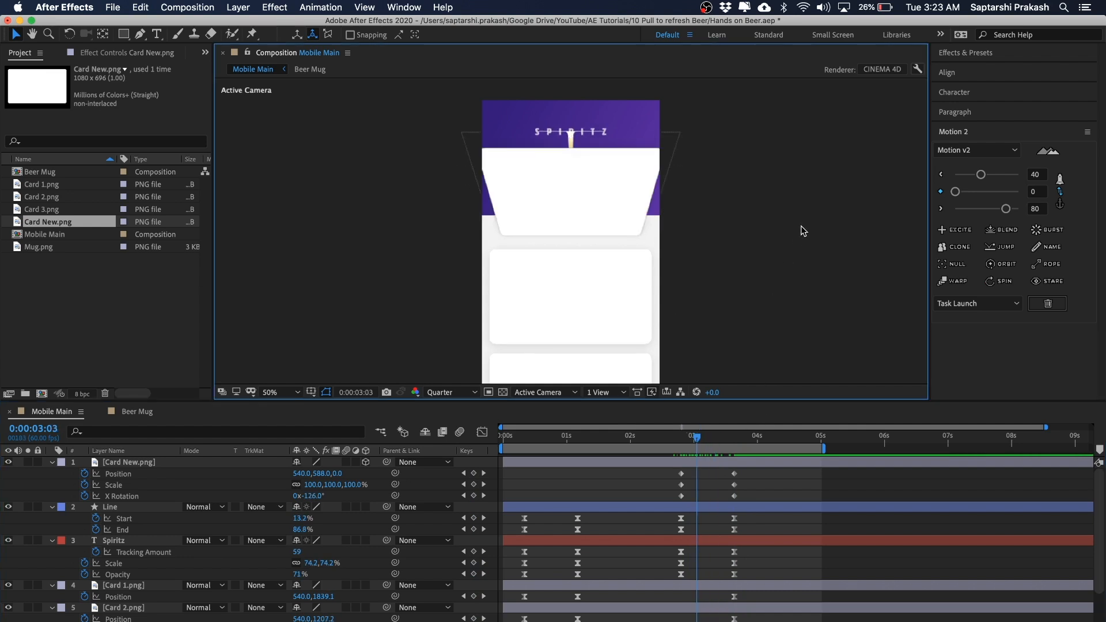
Save the project and add a two-node camera with the 135mm preset to the Mobile Main composition
key(super+s)
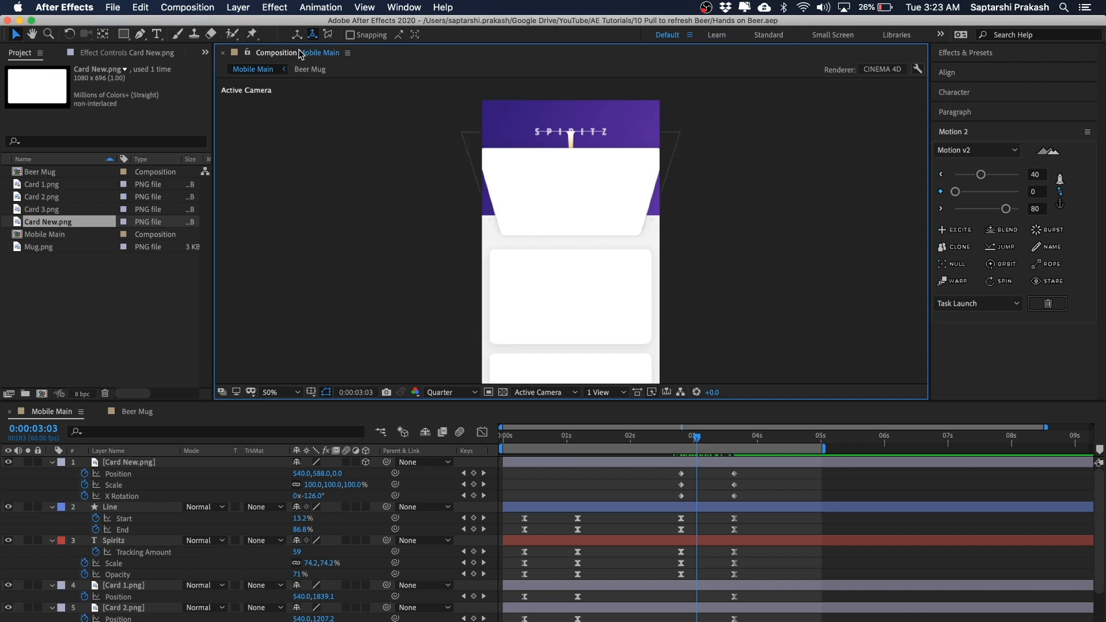
click(238, 7)
mouse_move(254, 23)
click(438, 68)
drag(584, 139, 595, 127)
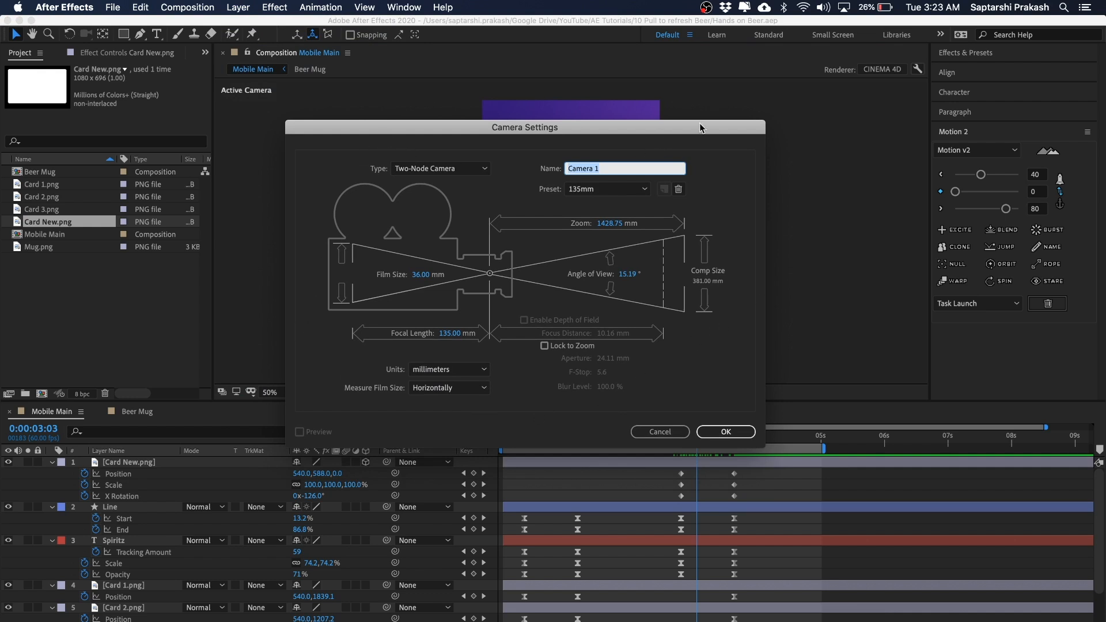
drag(462, 118, 460, 116)
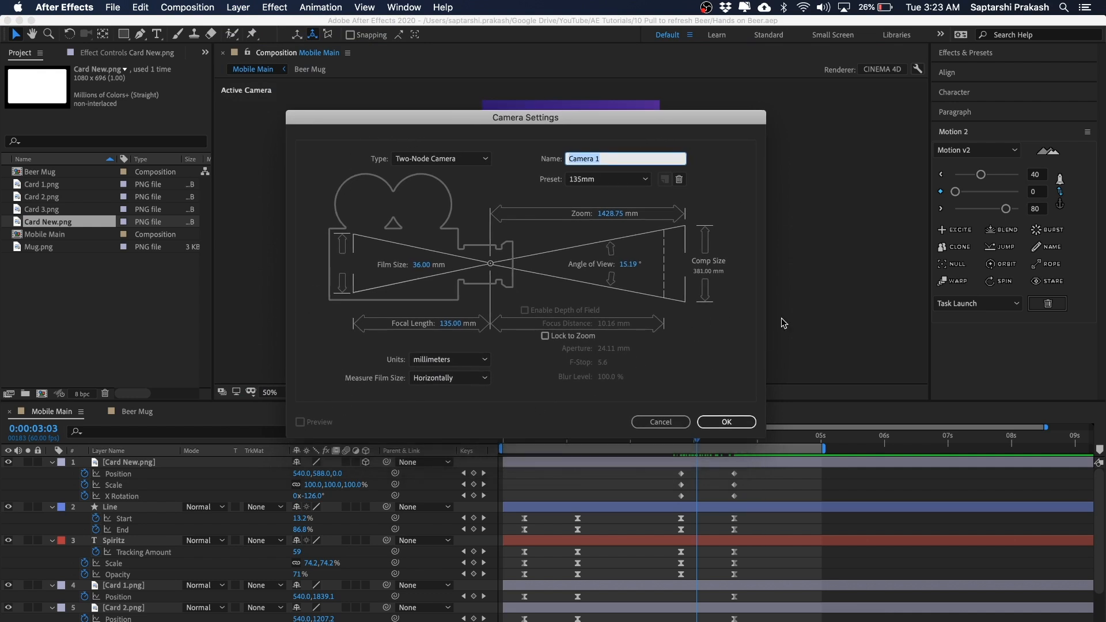
click(732, 179)
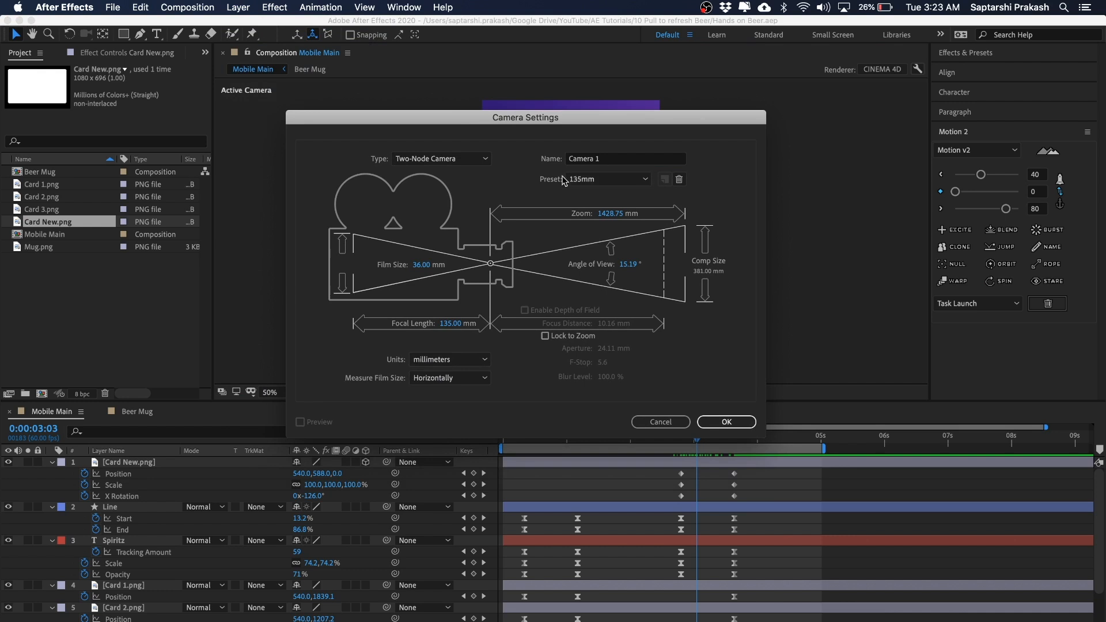
click(590, 183)
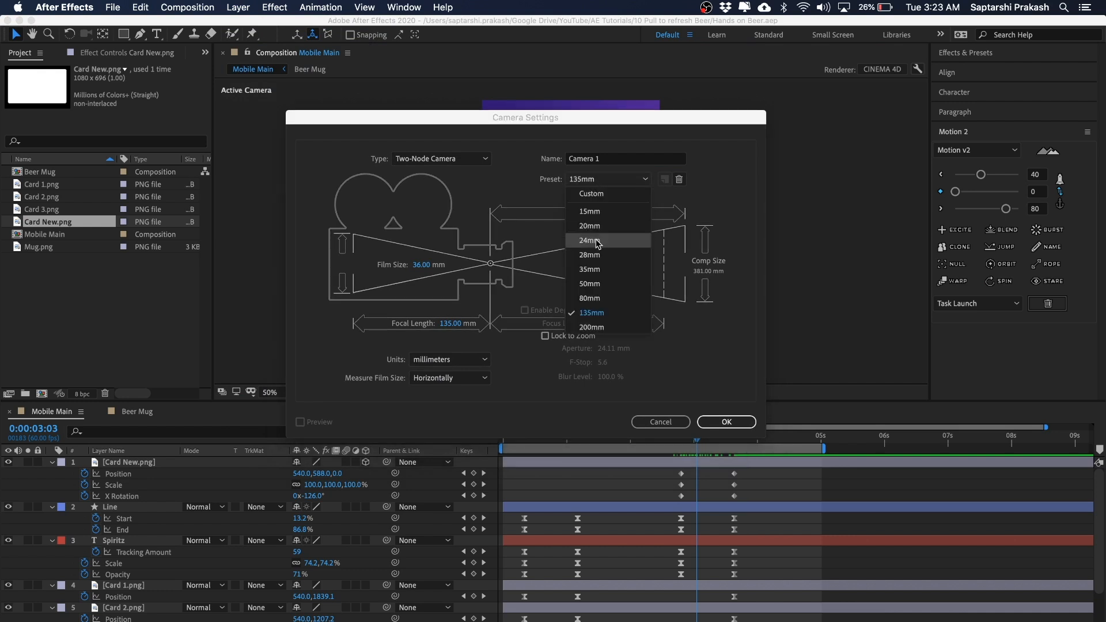
click(601, 319)
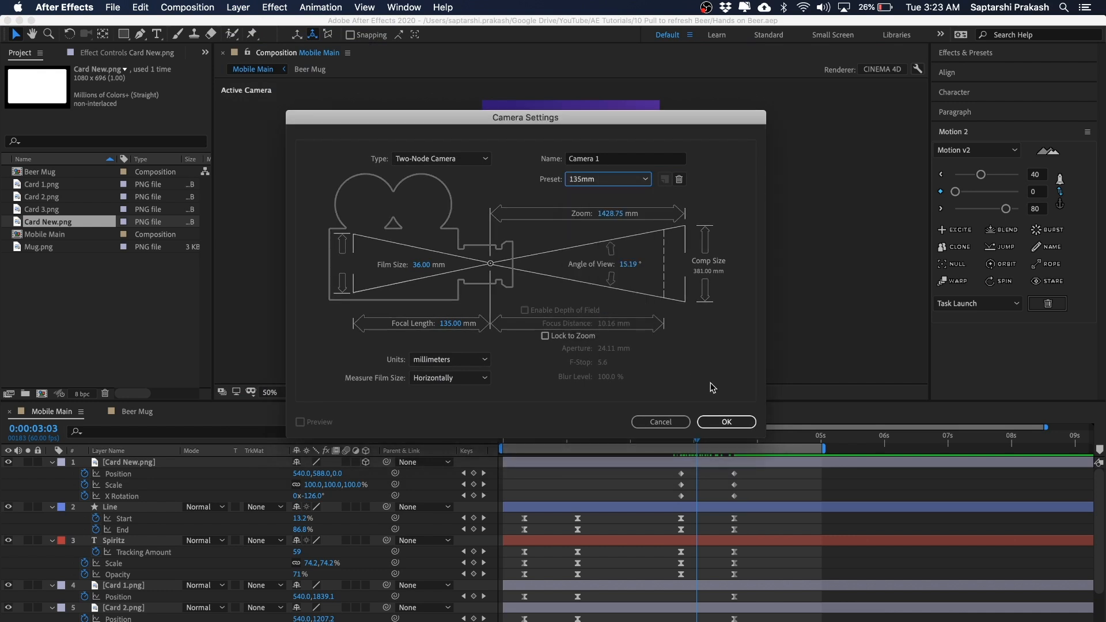
click(727, 423)
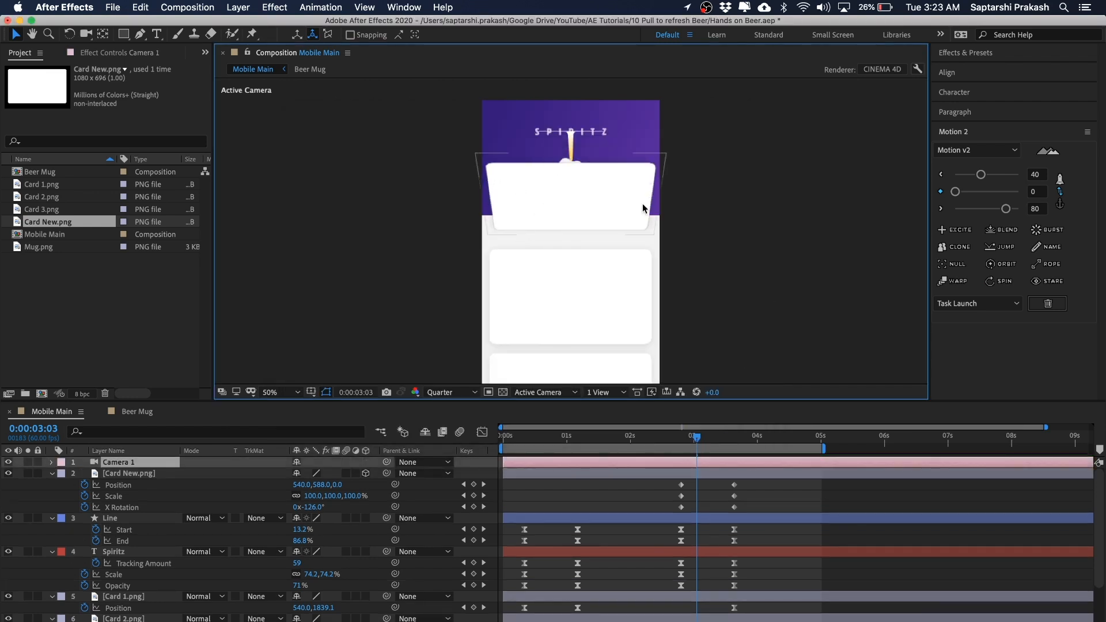
Lock the Camera 1 layer
click(766, 213)
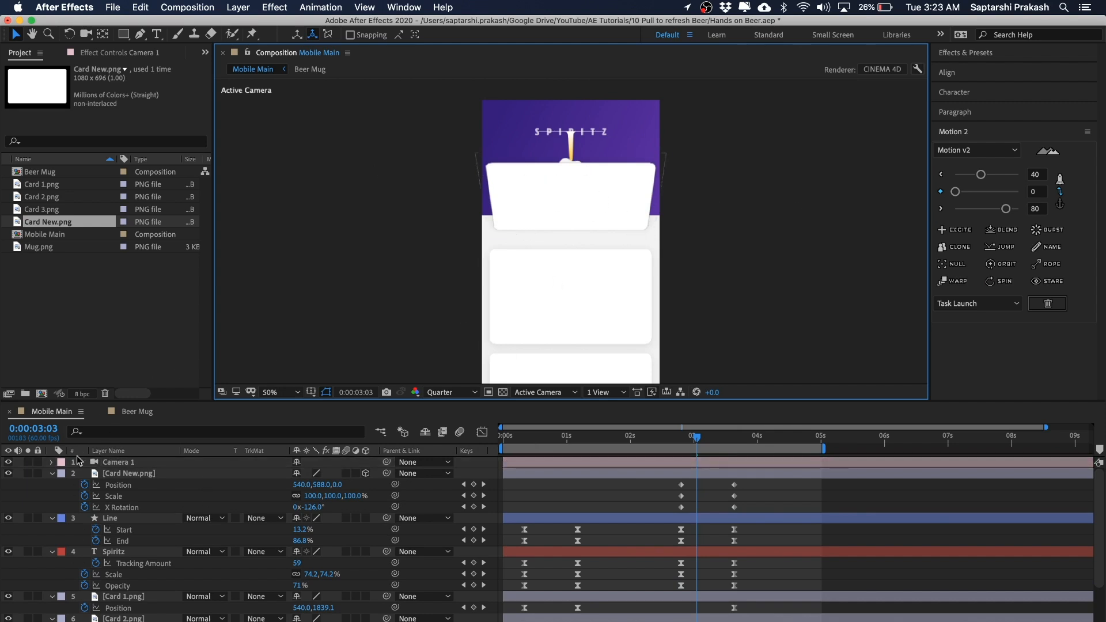
click(111, 465)
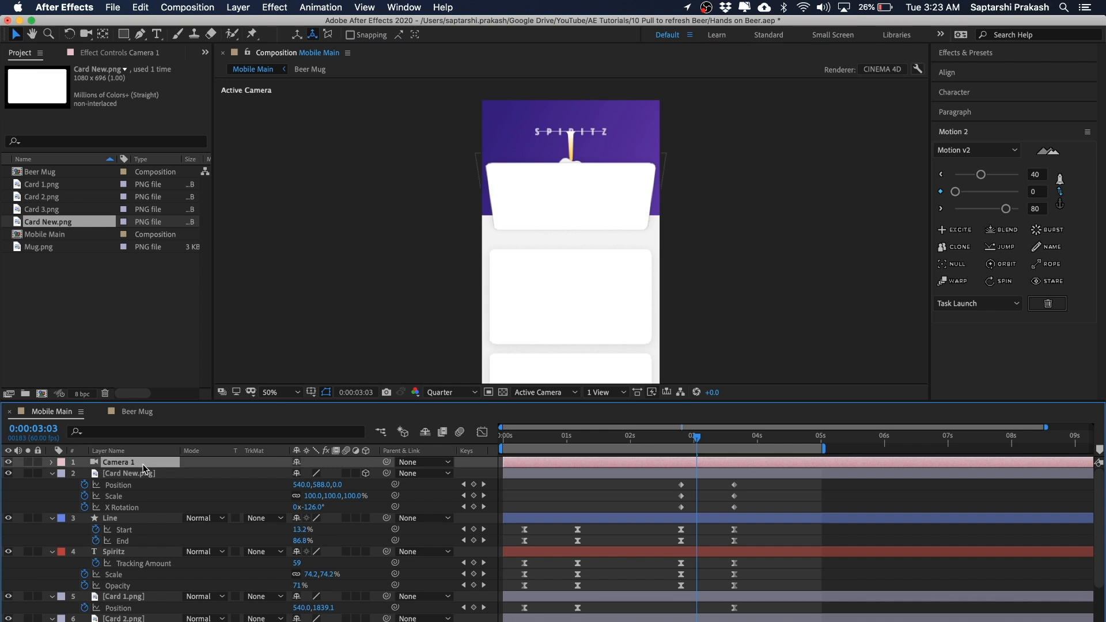
click(37, 463)
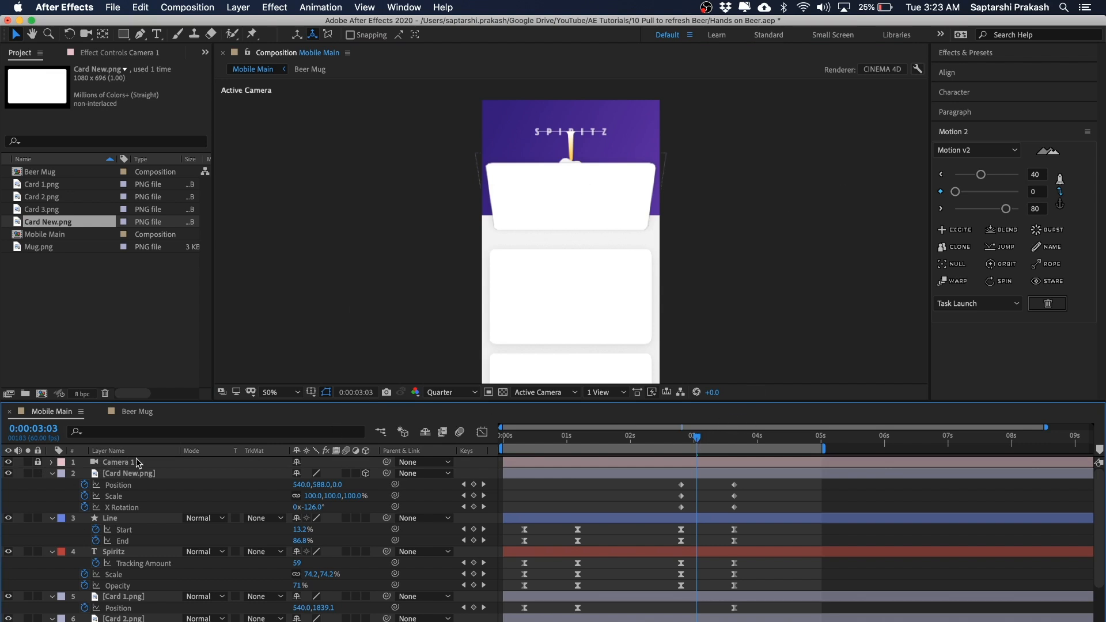
Shrink Card New.png at 0:00:02:48 by setting its Scale to 10%
drag(720, 441, 681, 455)
click(543, 185)
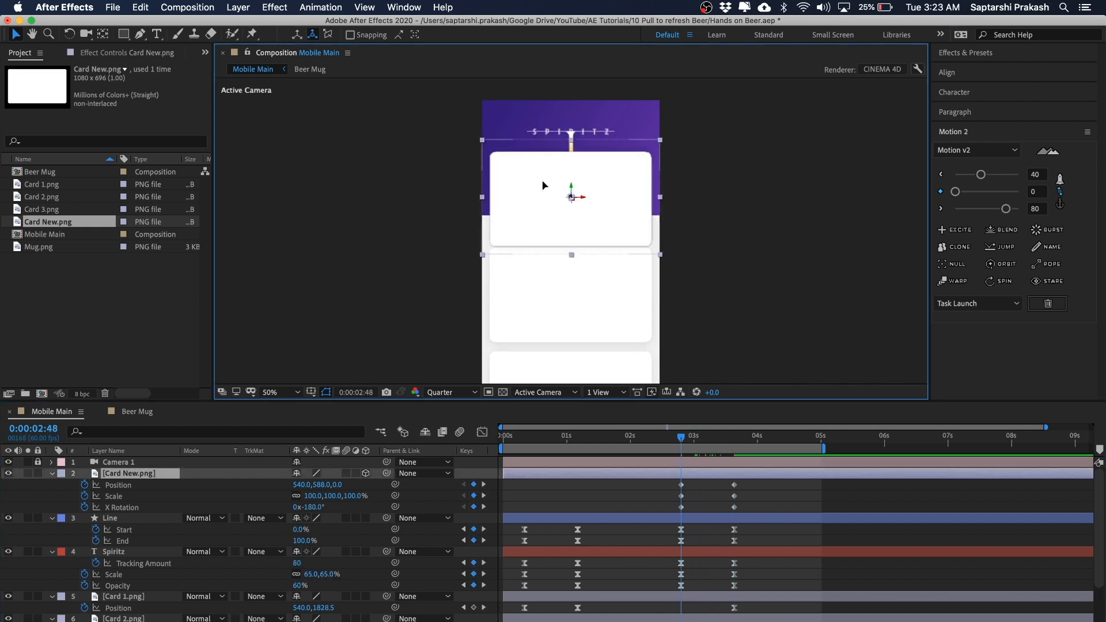
key(space)
drag(767, 182, 814, 220)
key(period)
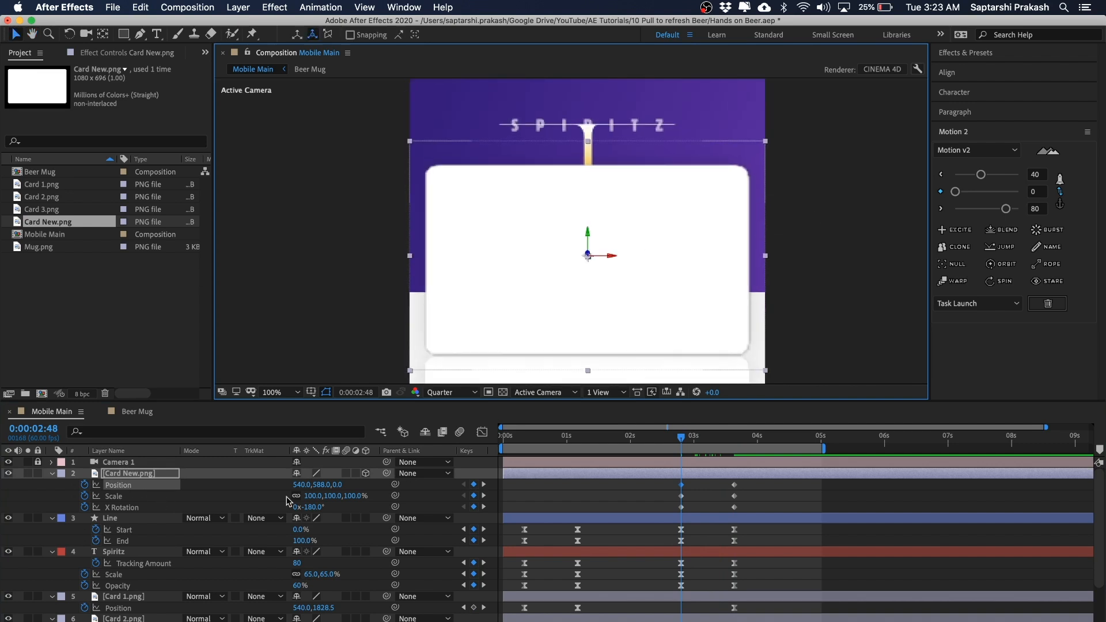
drag(313, 497, 266, 505)
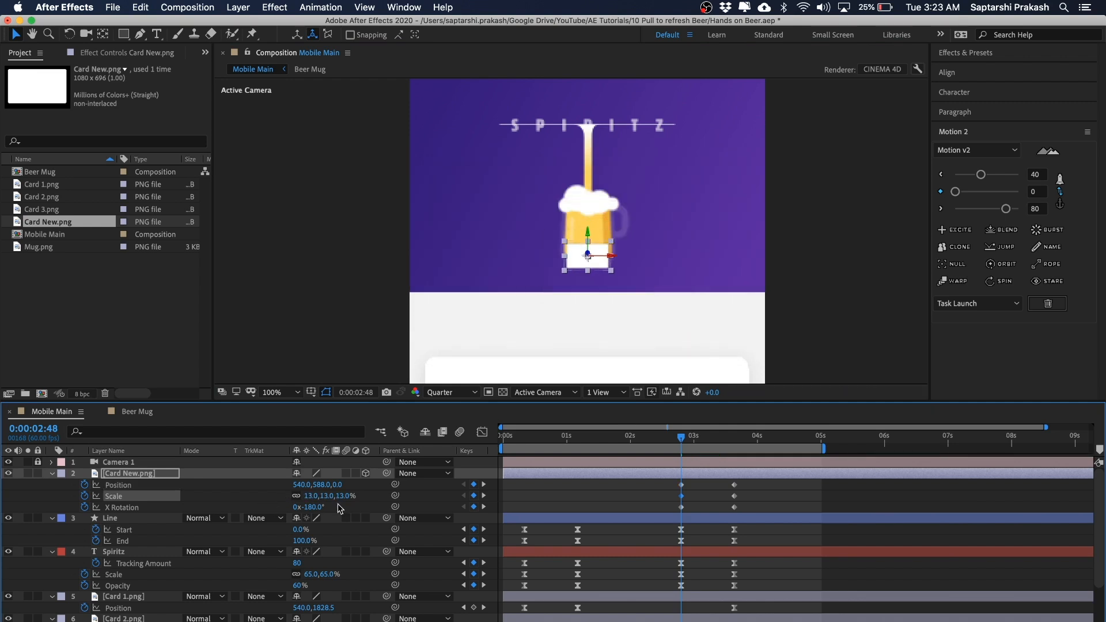
click(312, 496)
text(10)
key(Return)
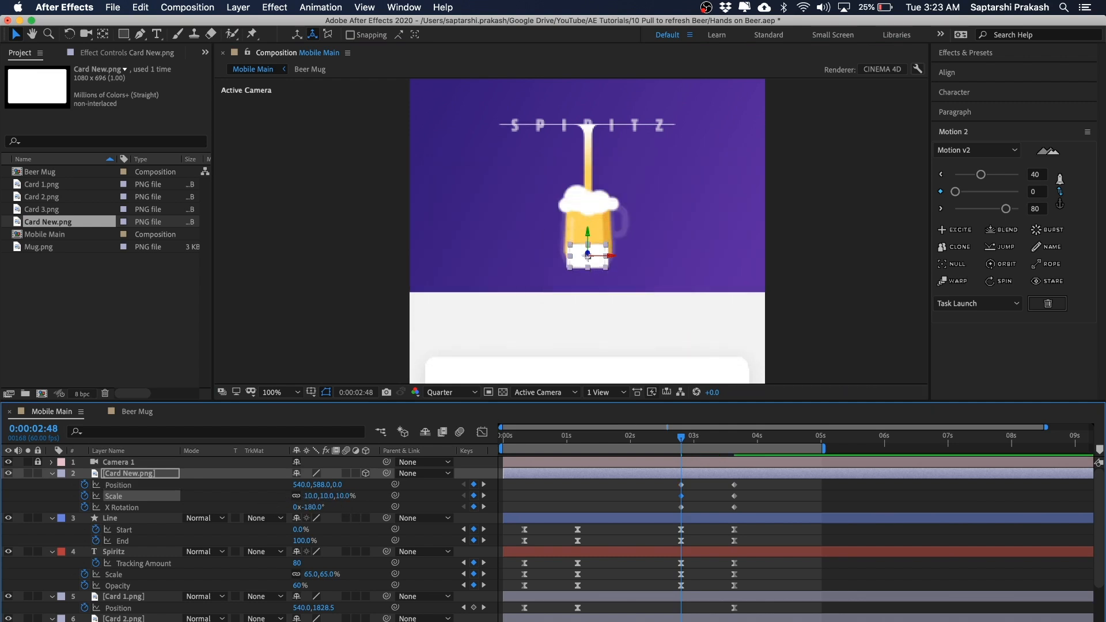
Move Card New.png straight up onto the SPIRITZ header line at 0:00:02:48, to Position 540, 188
click(869, 166)
click(582, 258)
key(space)
drag(801, 163, 794, 194)
key(.)
key(space)
key(comma)
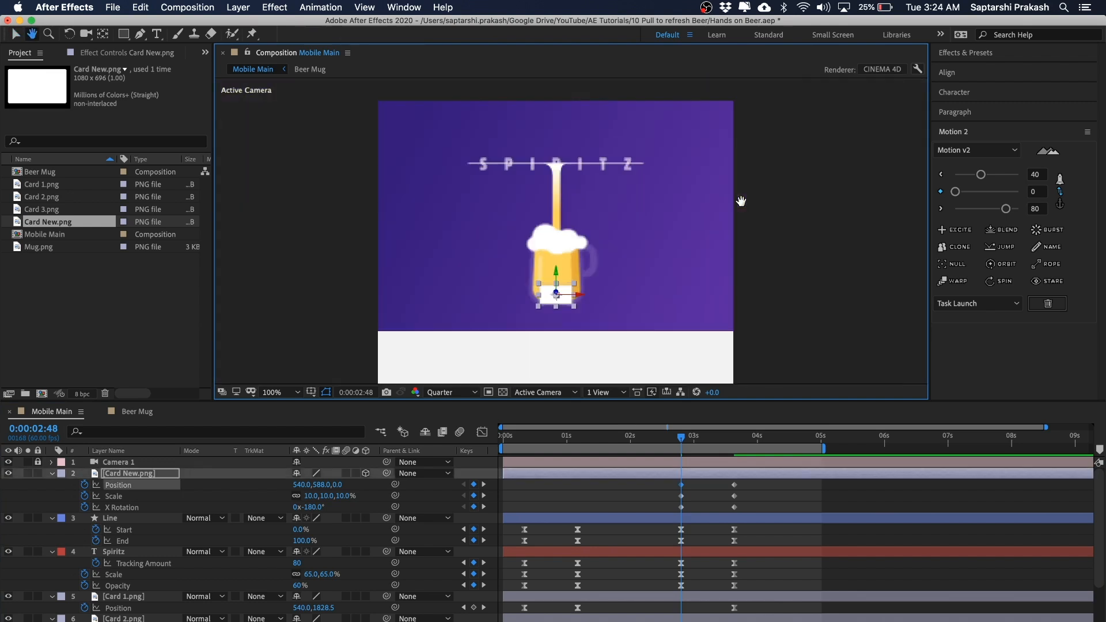
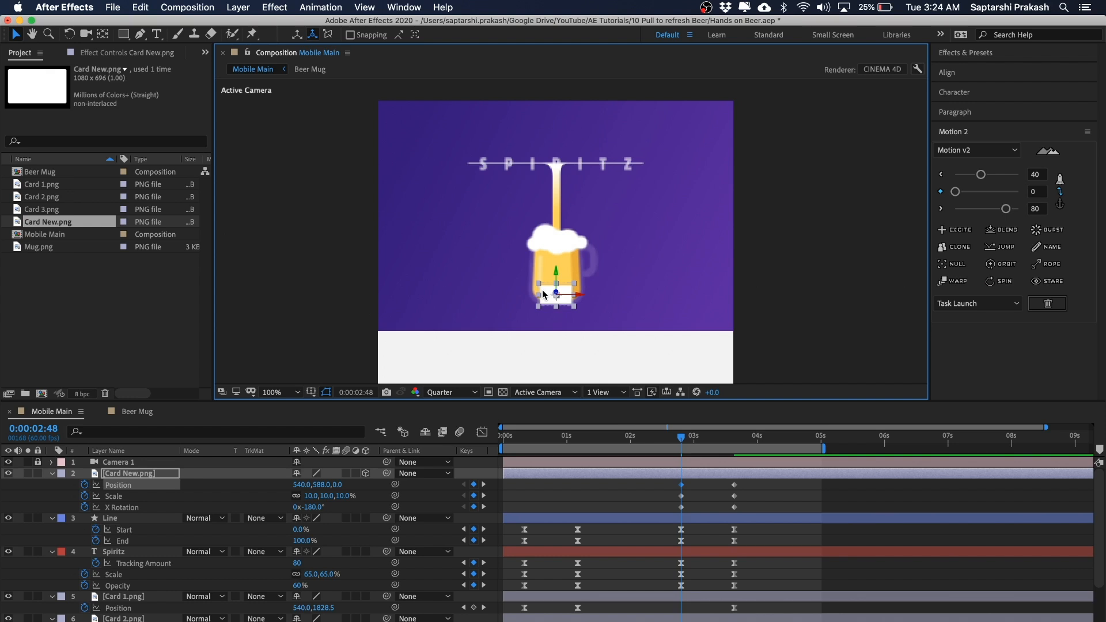
click(137, 476)
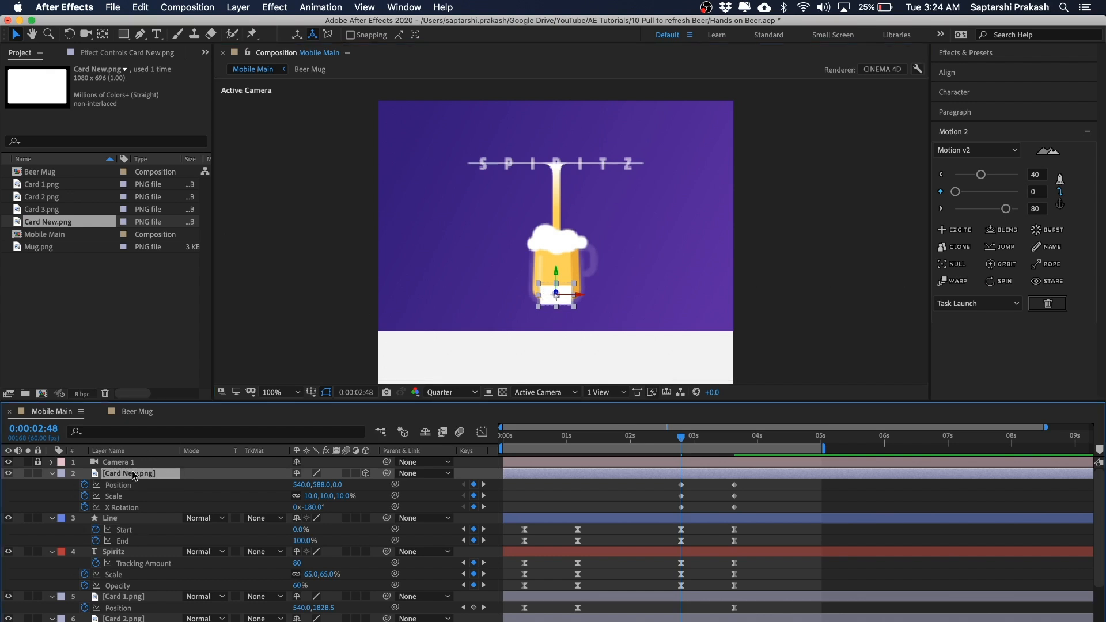
key(shift+Up)
key(shift+Up)
key(shift+Up)
key(shift+Up)
key(shift+Up)
key(shift+Up)
key(shift+Up)
key(shift+Up)
key(shift+Up)
key(shift+Up)
key(shift+Up)
key(shift+Up)
key(shift+Up)
key(shift+Up)
key(shift+Up)
key(shift+Up)
key(shift+Up)
key(shift+Up)
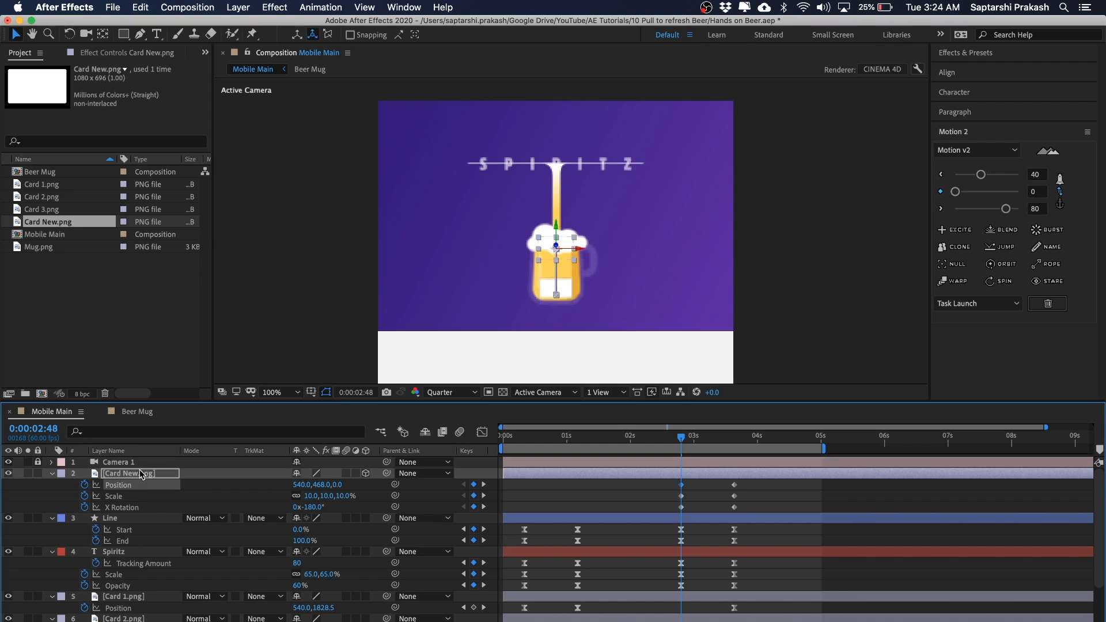
key(shift+Up)
key(shift+Up)
key(shift+Up)
key(shift+Up)
key(shift+Up)
key(shift+Up)
key(shift+Up)
key(shift+Up)
key(shift+Up)
key(shift+Up)
key(shift+Up)
key(shift+Up)
key(shift+Up)
key(shift+Up)
key(shift+Up)
key(shift+Up)
key(shift+Up)
key(shift+Up)
key(shift+Up)
key(shift+Up)
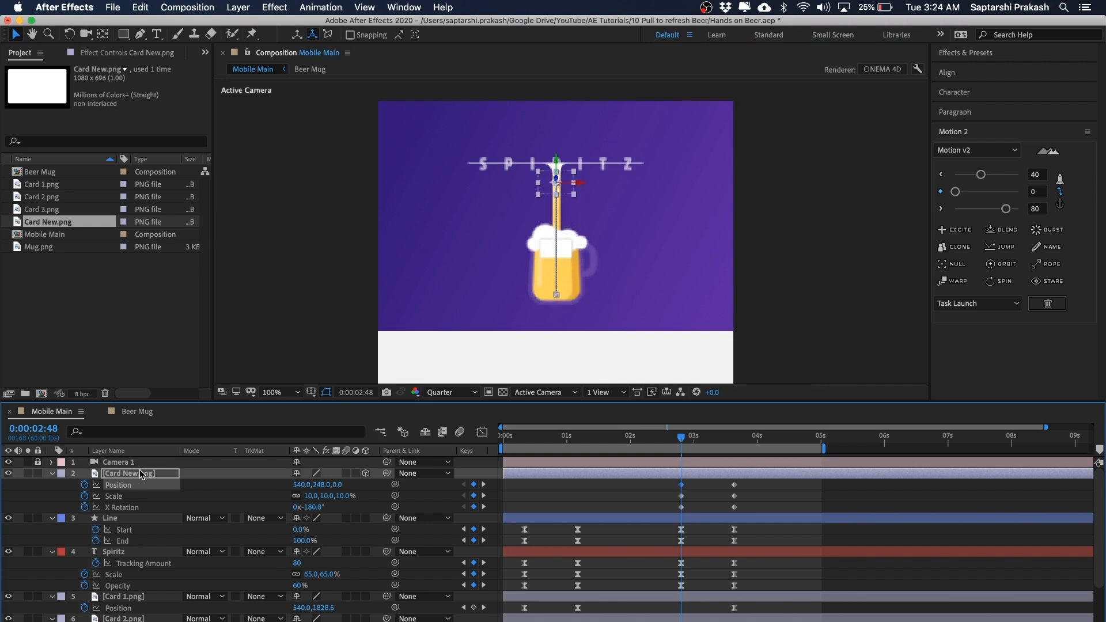
key(shift+Up)
key(shift+Up)
Set the preview resolution to Full and nudge Card New.png down to Position 540, 190, centring it on the header line
scroll(523, 151, up, 1)
drag(549, 164, 548, 256)
click(450, 392)
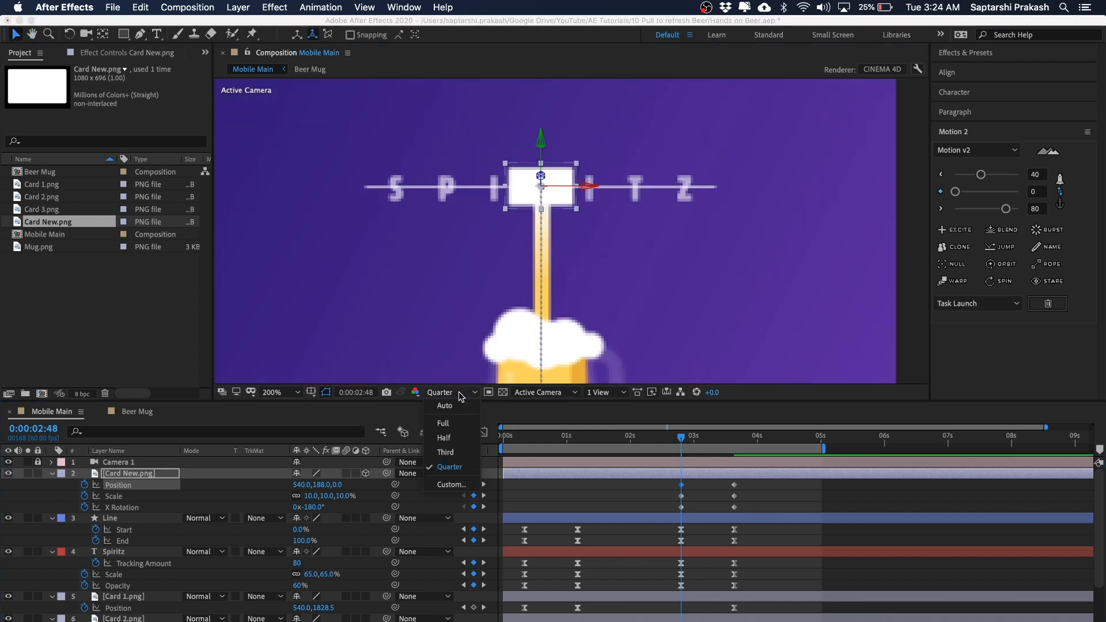
click(451, 424)
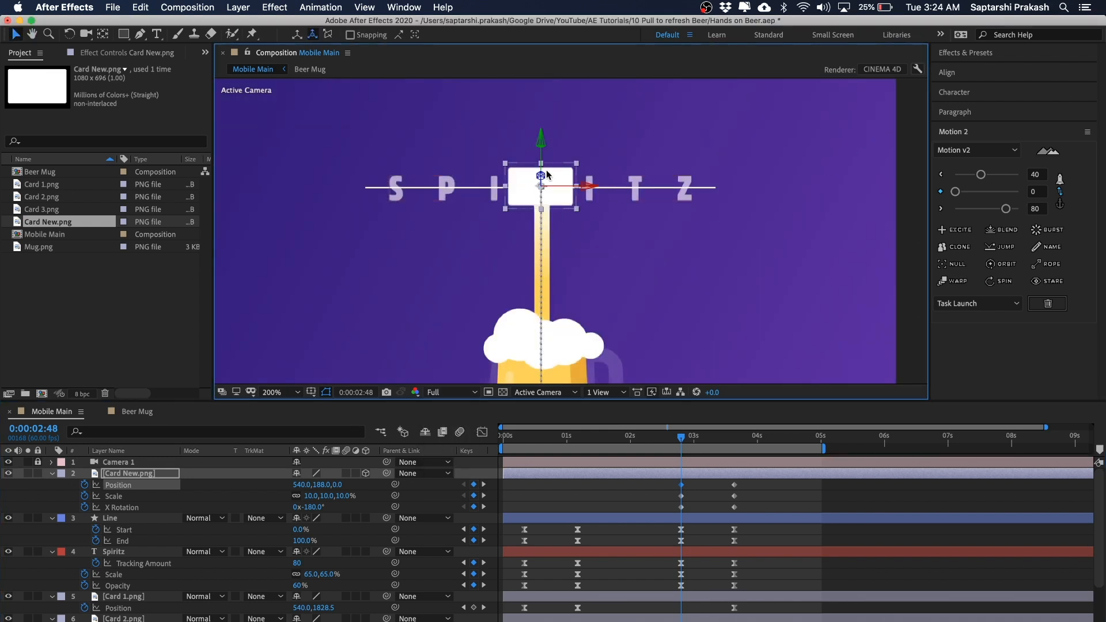
scroll(570, 231, up, 1)
key(Down)
key(Down)
key(Down)
key(Down)
key(Down)
key(Down)
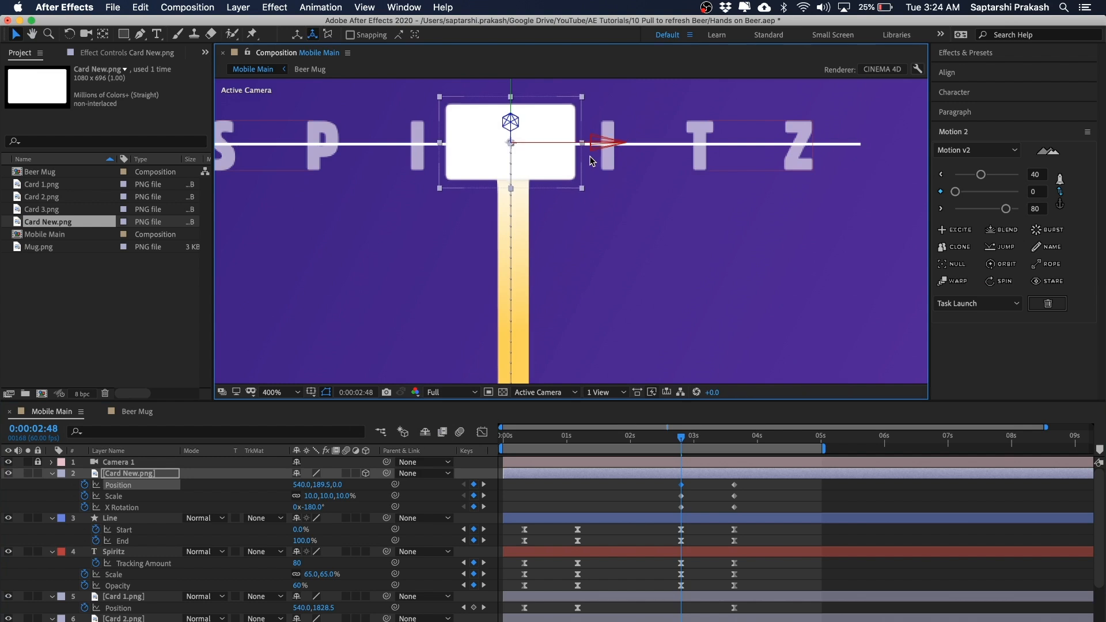
key(Down)
key(Down)
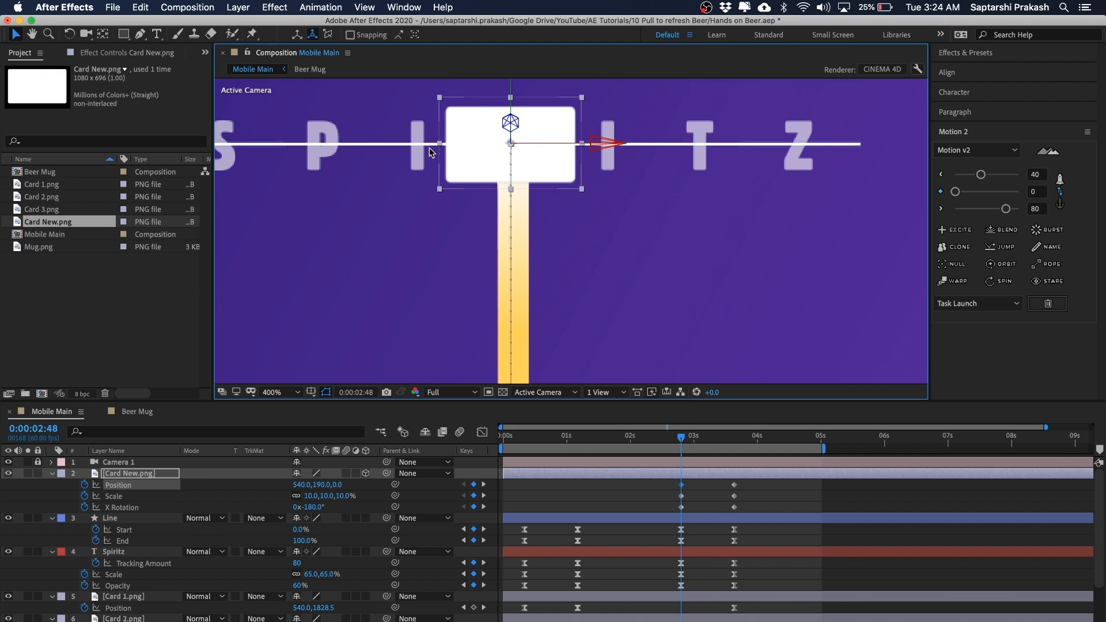
Set Card New.png's Scale to 0% at 0:00:02:48
click(133, 472)
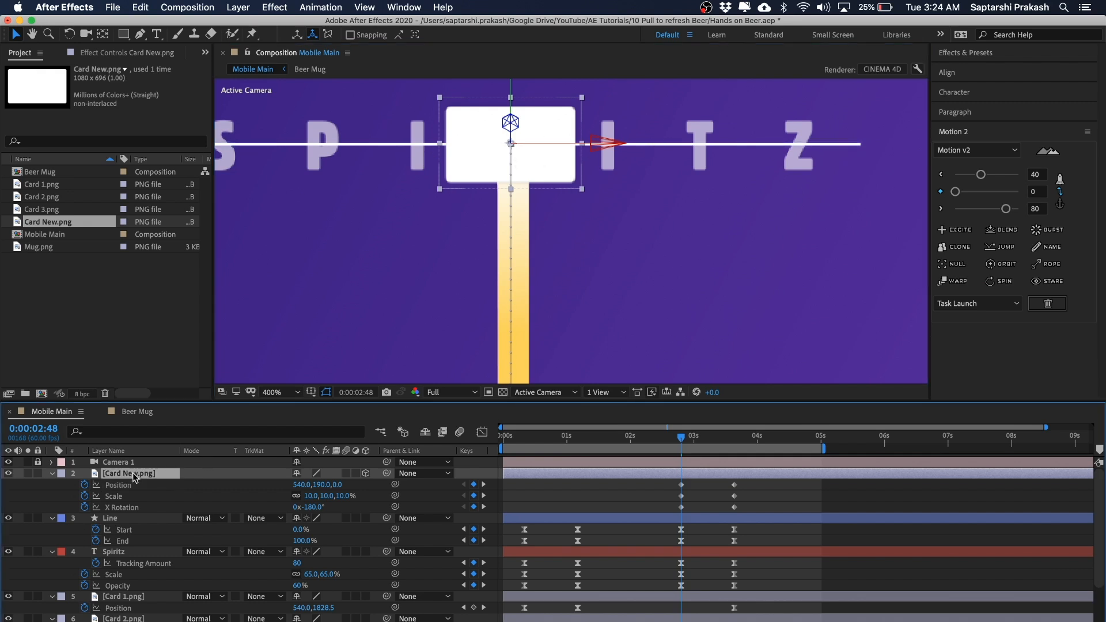
click(309, 496)
text(0)
key(Return)
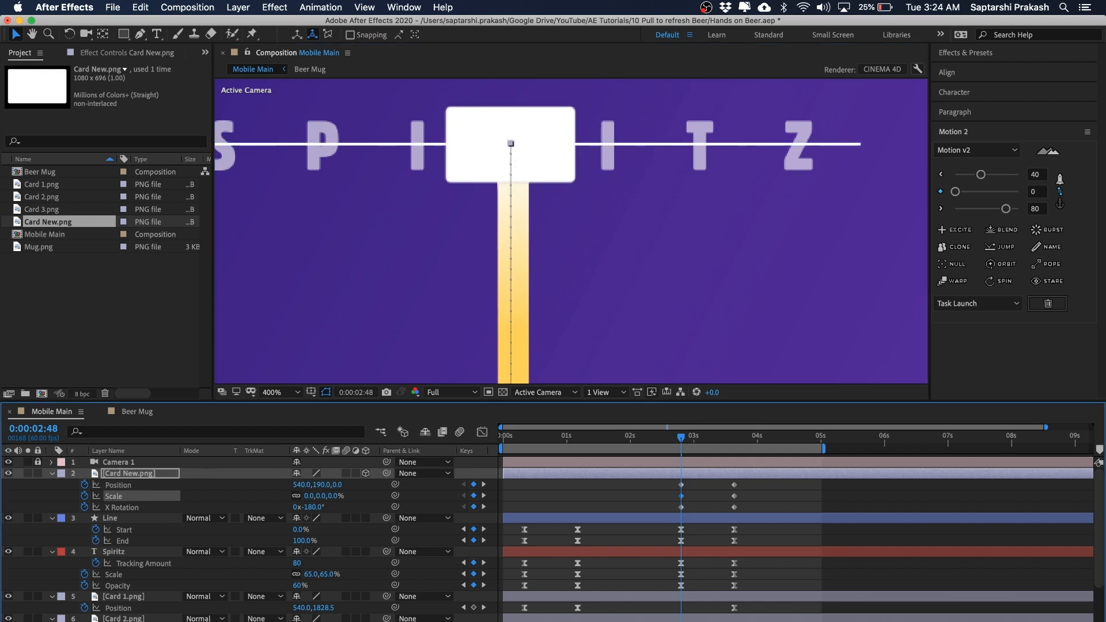
key(comma)
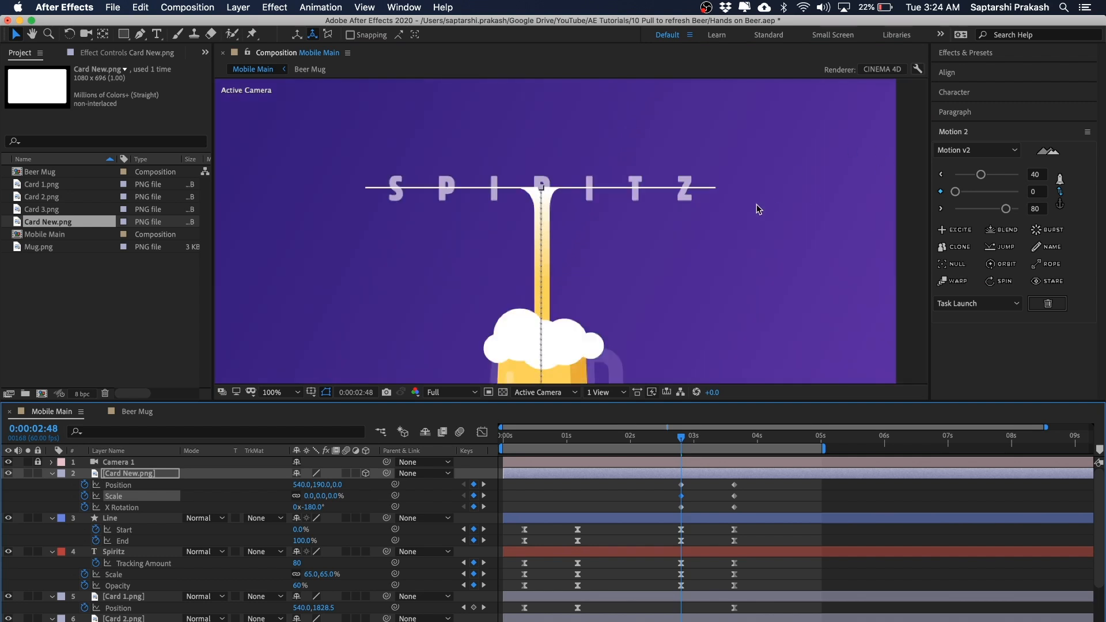
click(806, 192)
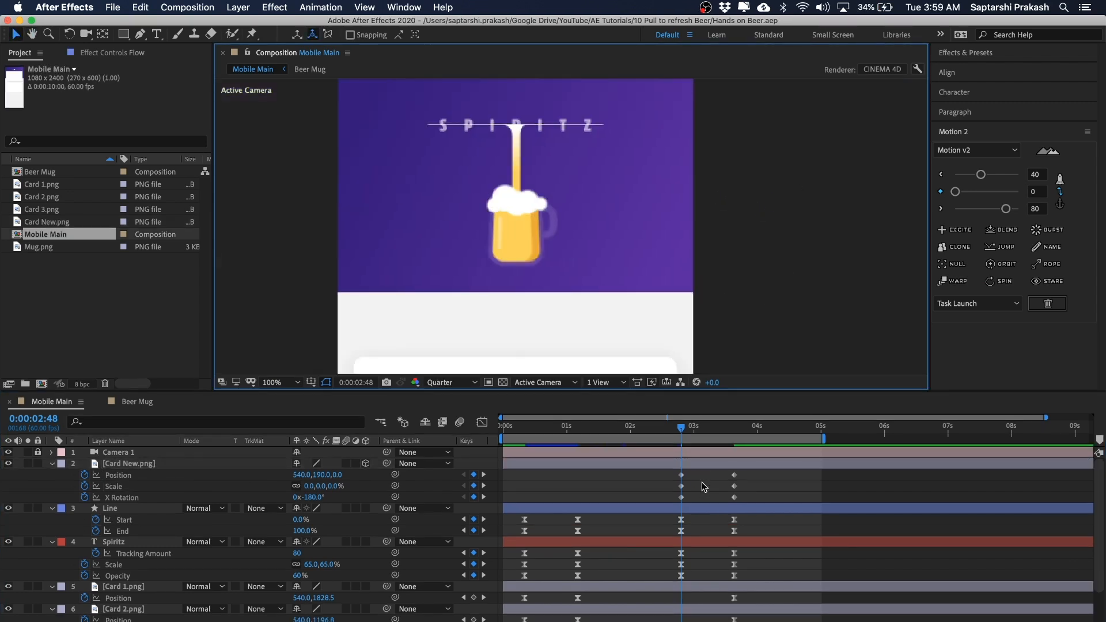
Copy the second Position keyframes of Card 1.png and Card 2.png to 0:00:02:48 so both cards hold while the mug fills
scroll(704, 487, down, 5)
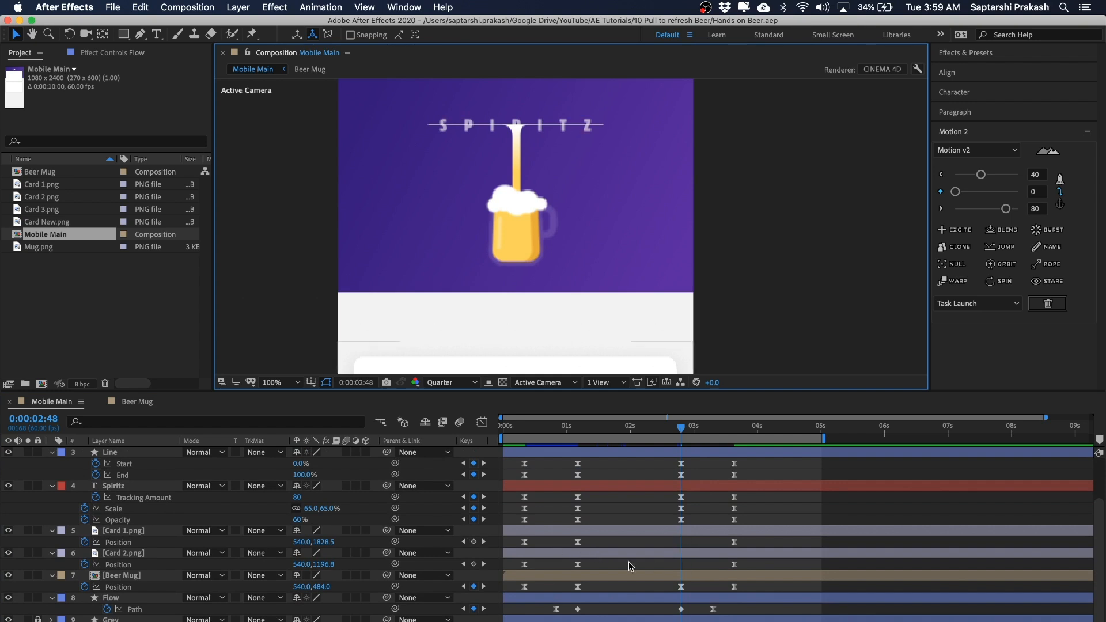
drag(680, 431, 589, 546)
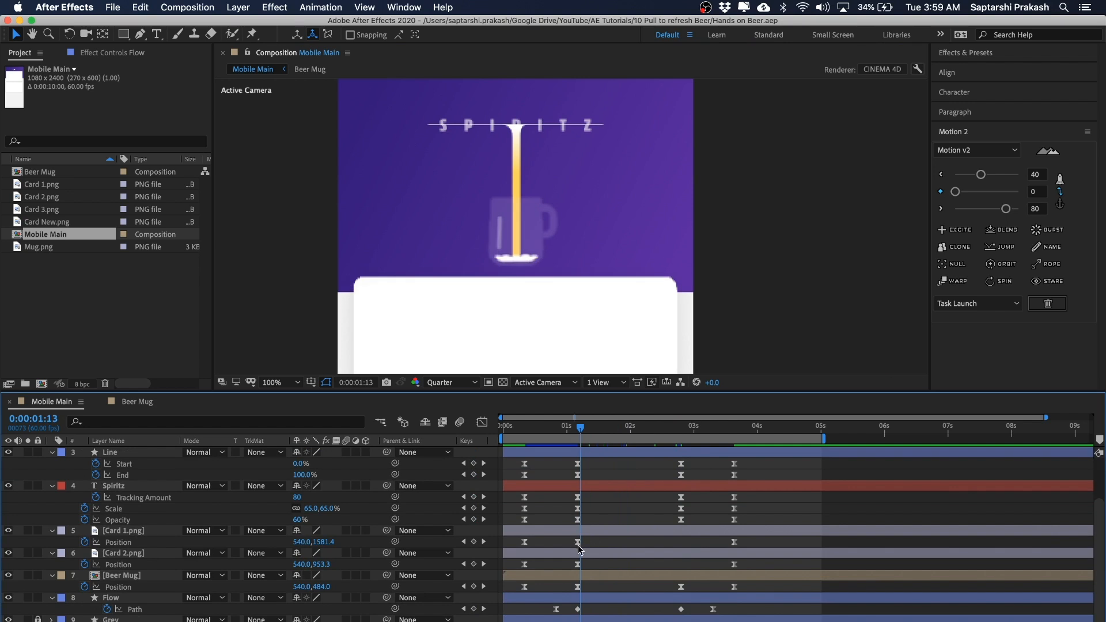
drag(581, 431, 679, 444)
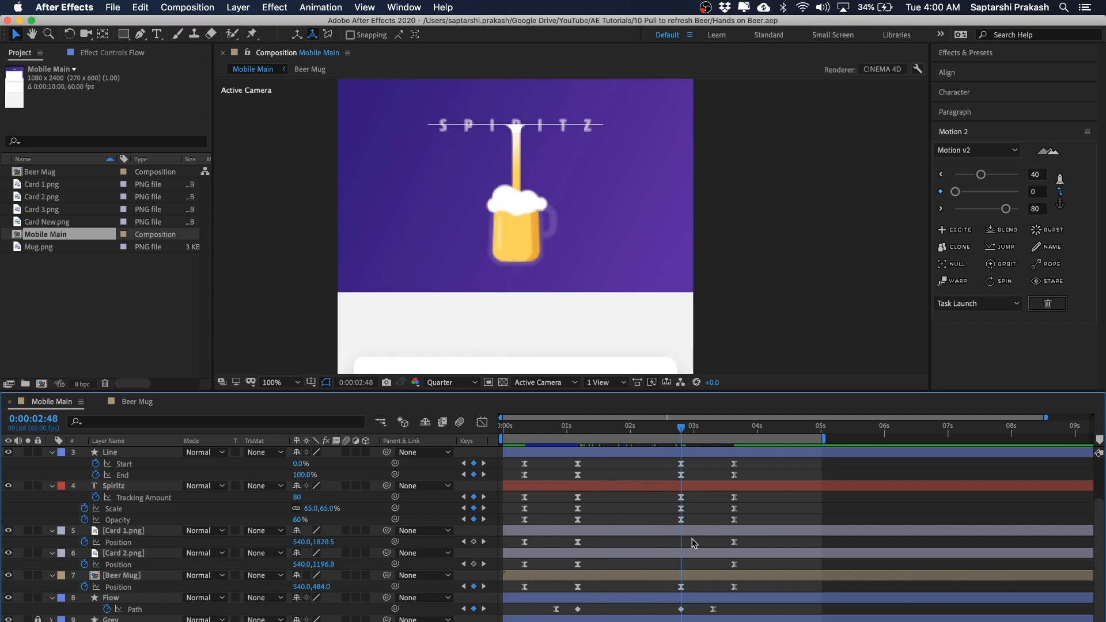
click(578, 542)
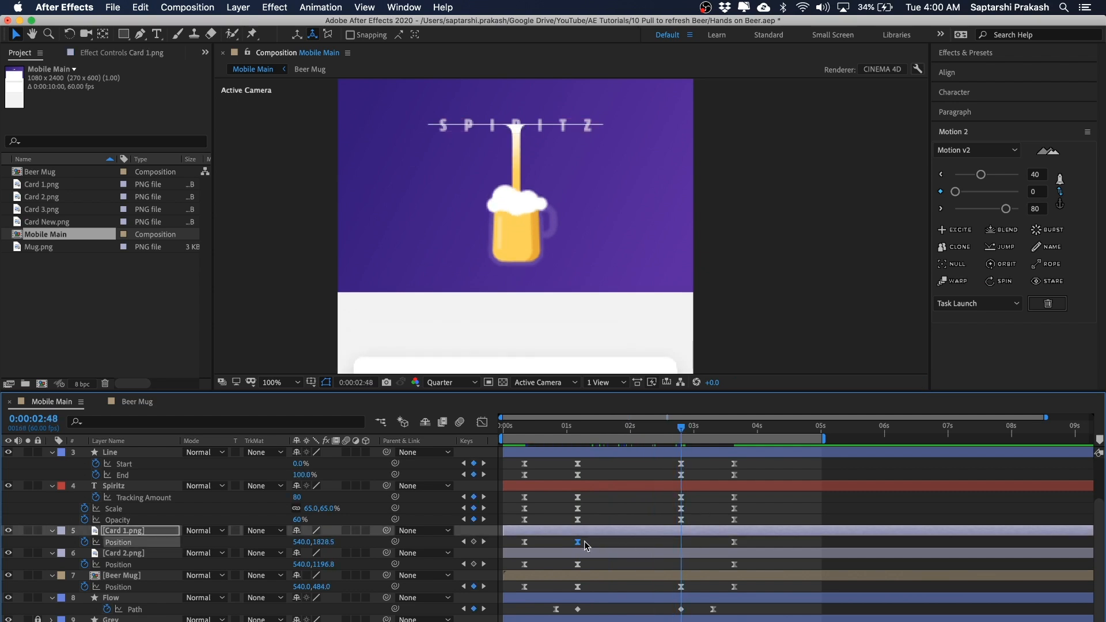
click(584, 541)
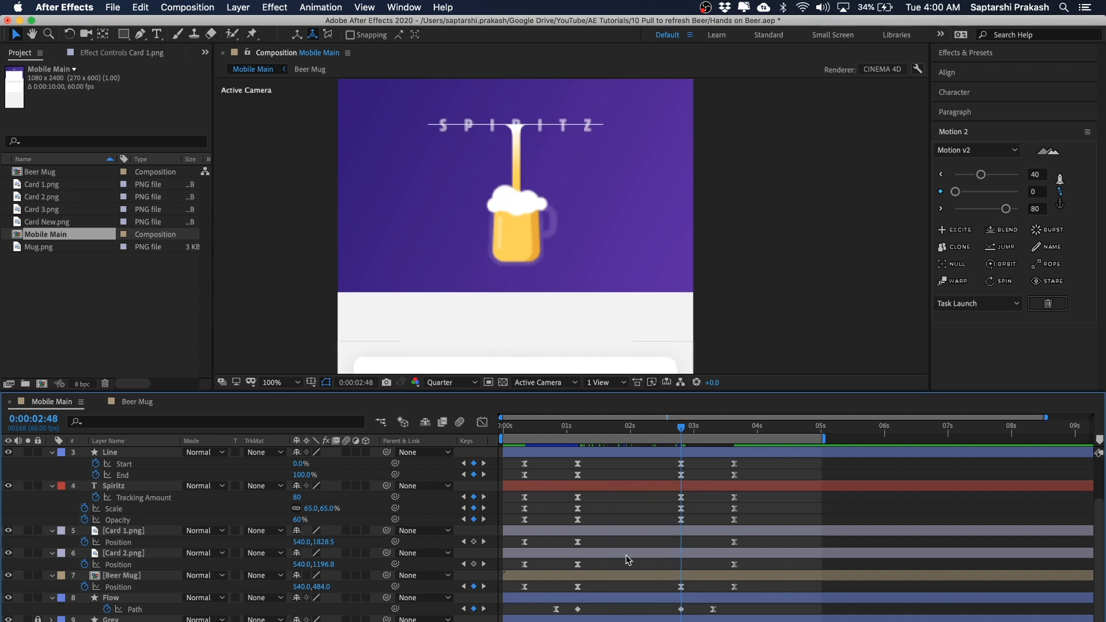
click(577, 543)
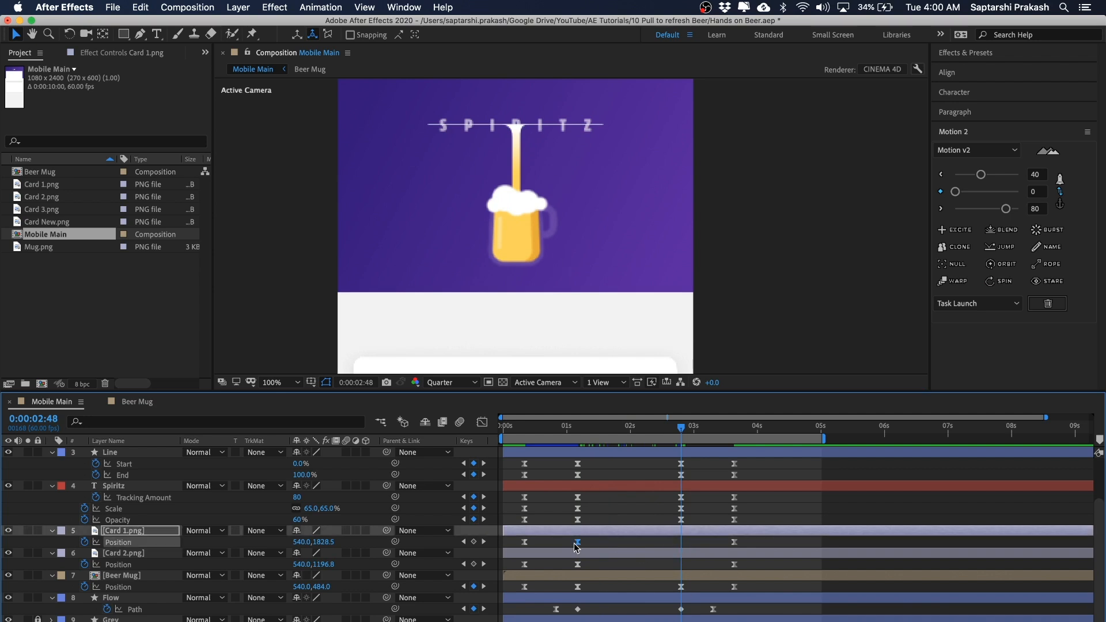
click(578, 564)
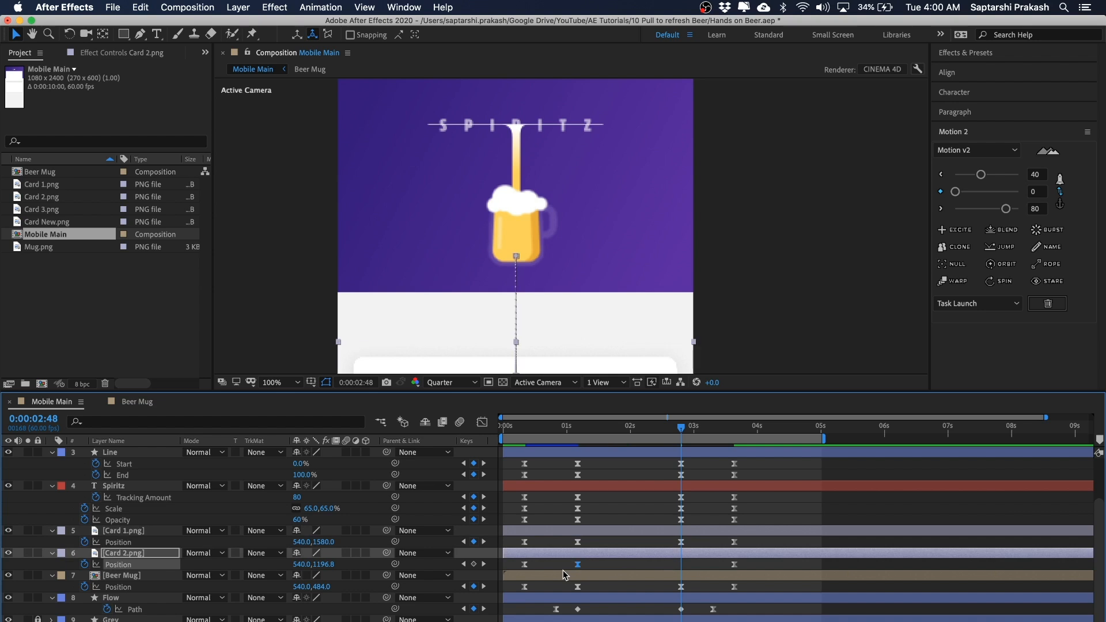
key(super+v)
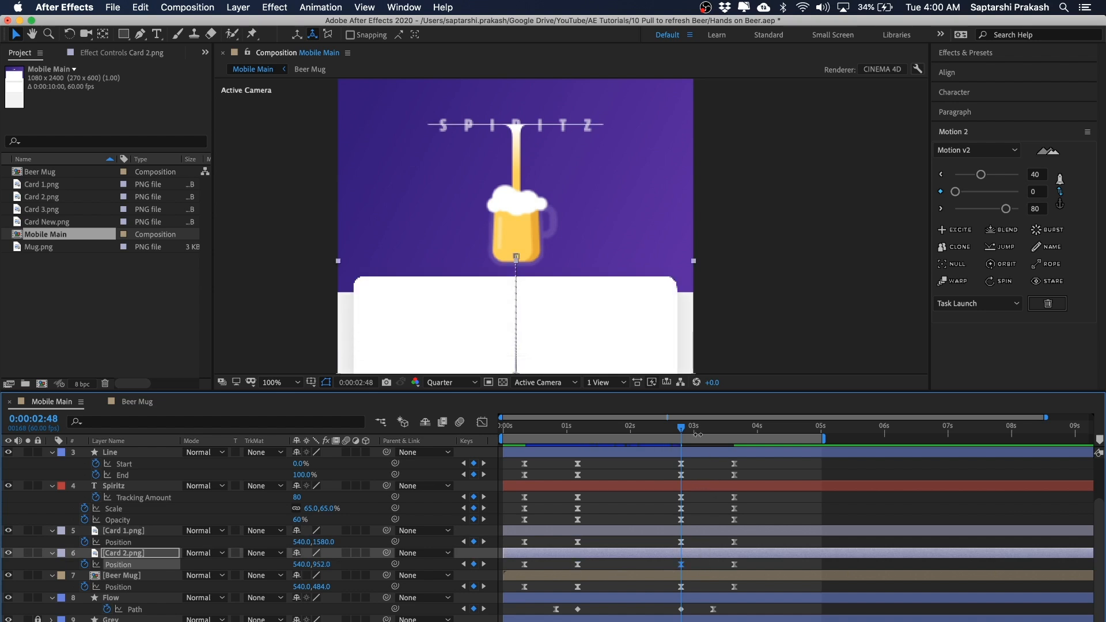
drag(656, 431, 623, 441)
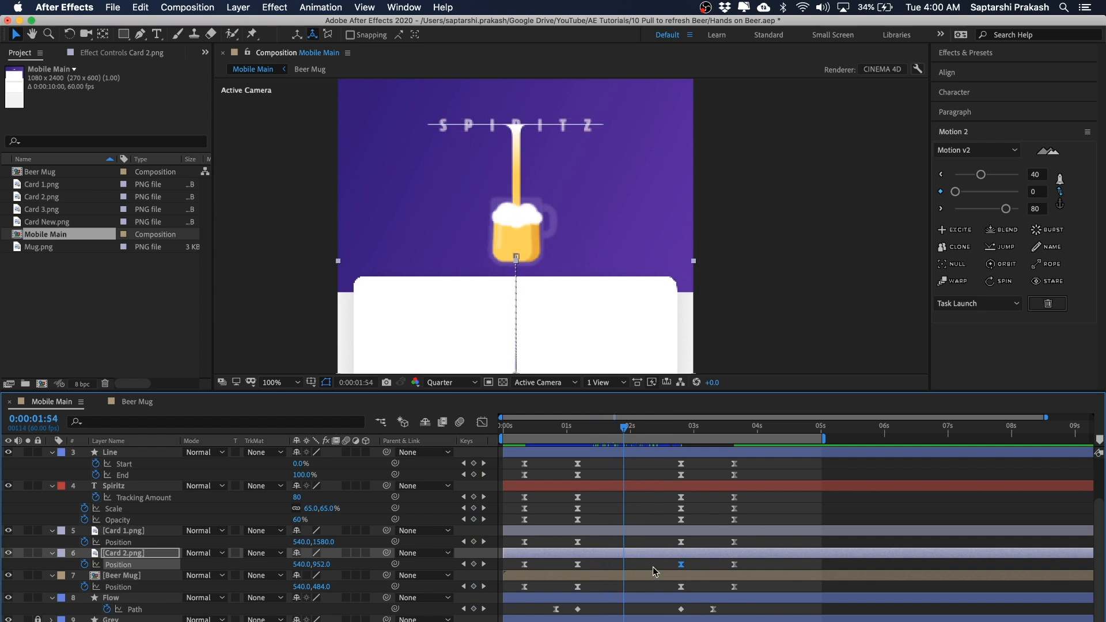
drag(664, 430, 739, 436)
Ease Card New.png's Position, Scale and X Rotation keyframes with Motion 2, using 40 on the starting keyframes and 80 on the ending ones
scroll(708, 259, down, 2)
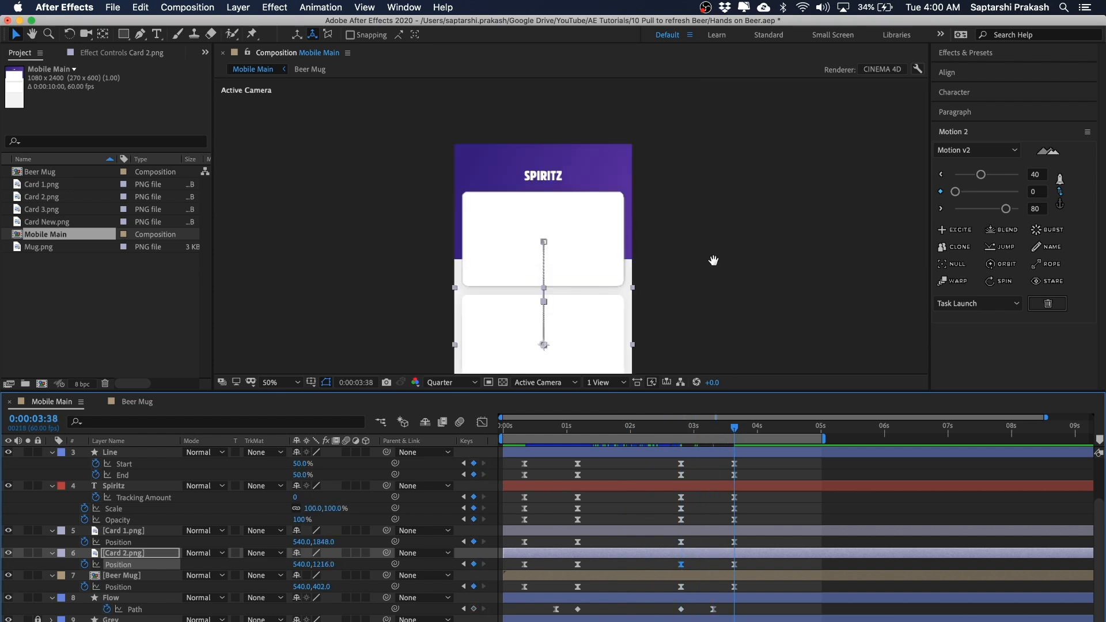
scroll(736, 552, up, 2)
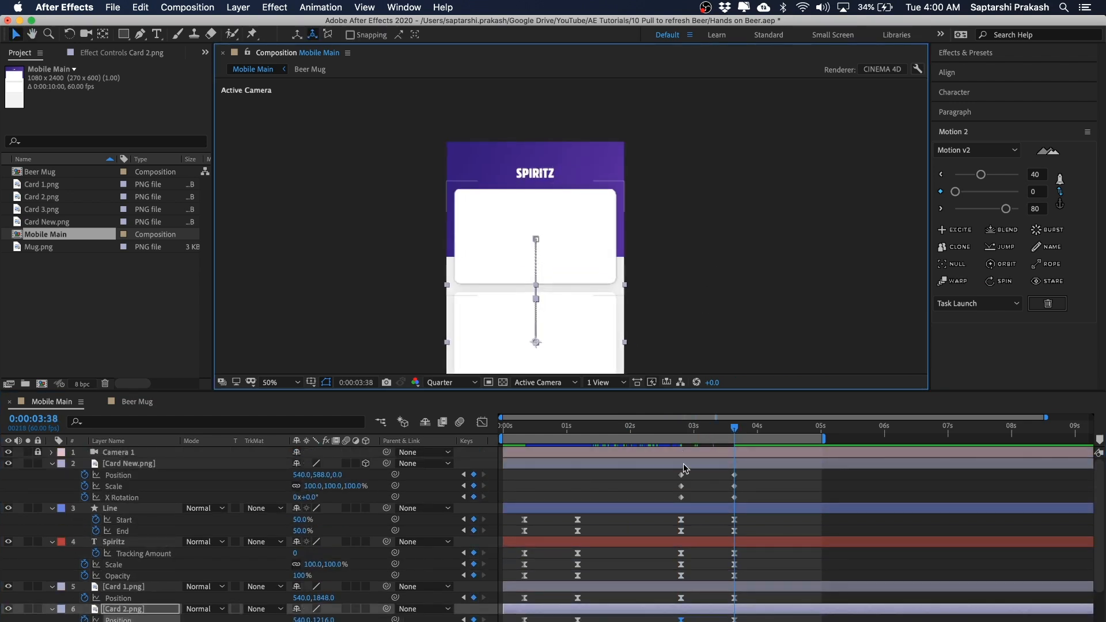
drag(690, 472, 662, 507)
drag(695, 471, 670, 505)
click(981, 174)
drag(744, 472, 725, 503)
click(1002, 207)
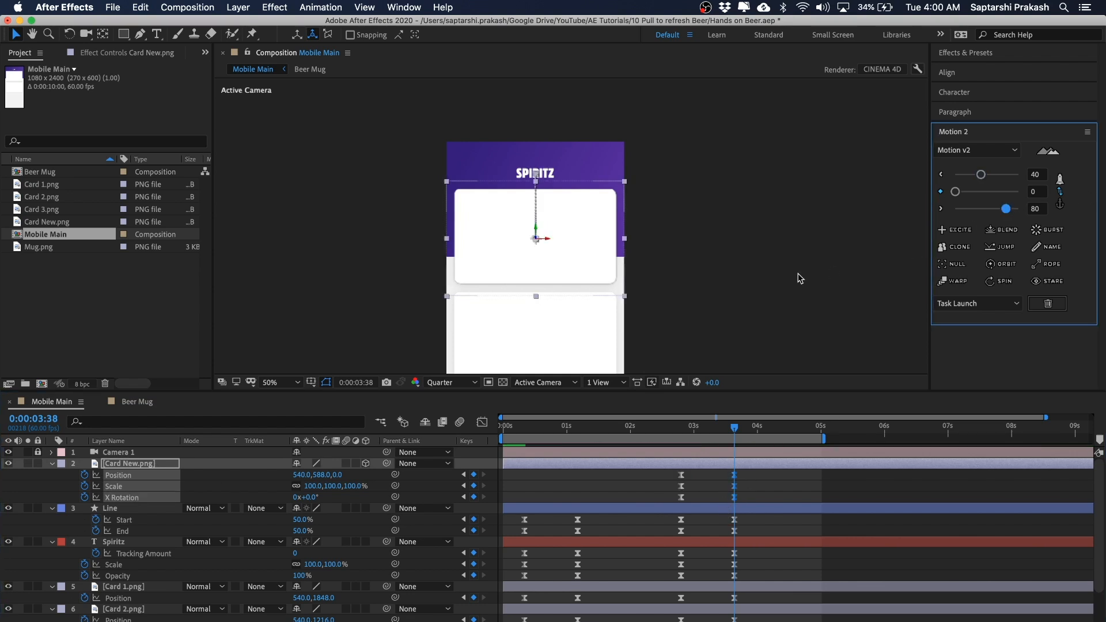
click(797, 274)
Enlarge the timeline area and preview the animation, returning to 0:00:02:48
drag(729, 390, 728, 340)
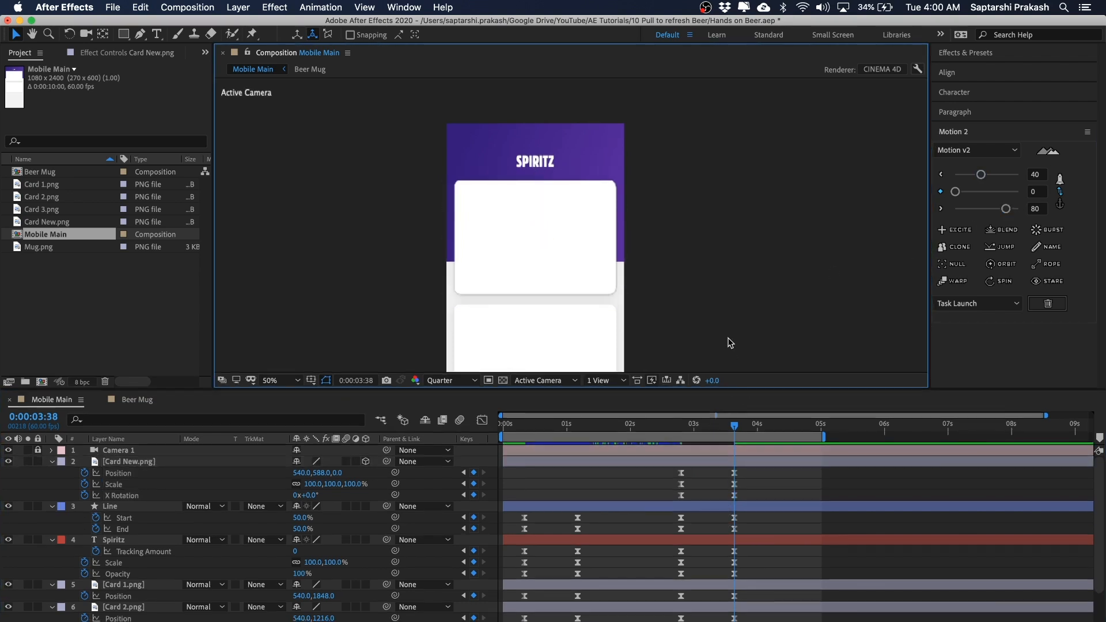
key(space)
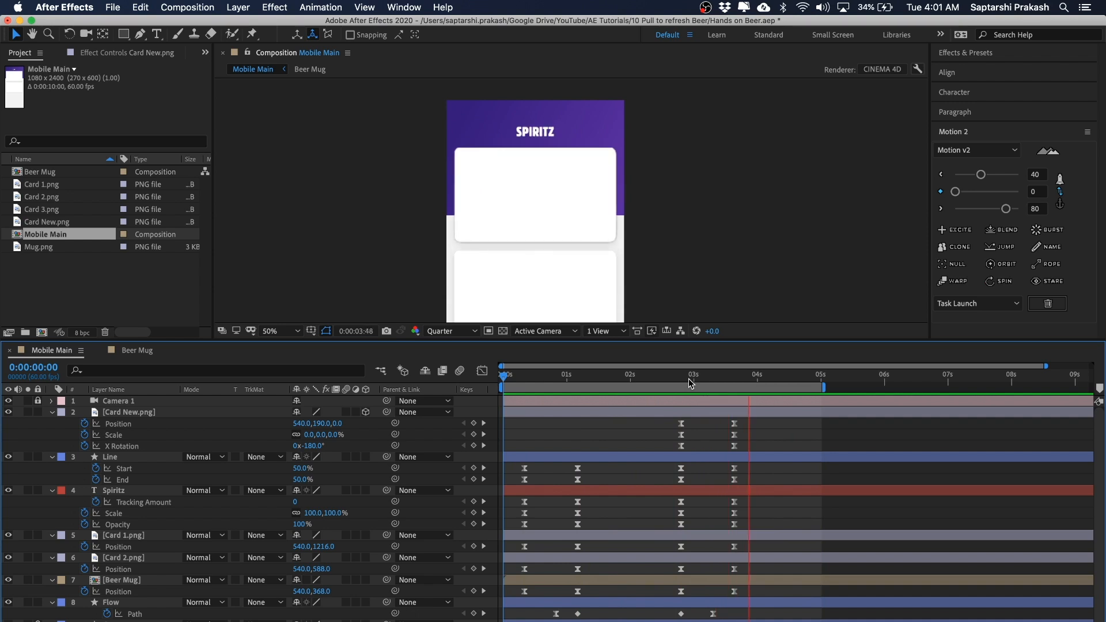
drag(690, 380, 682, 378)
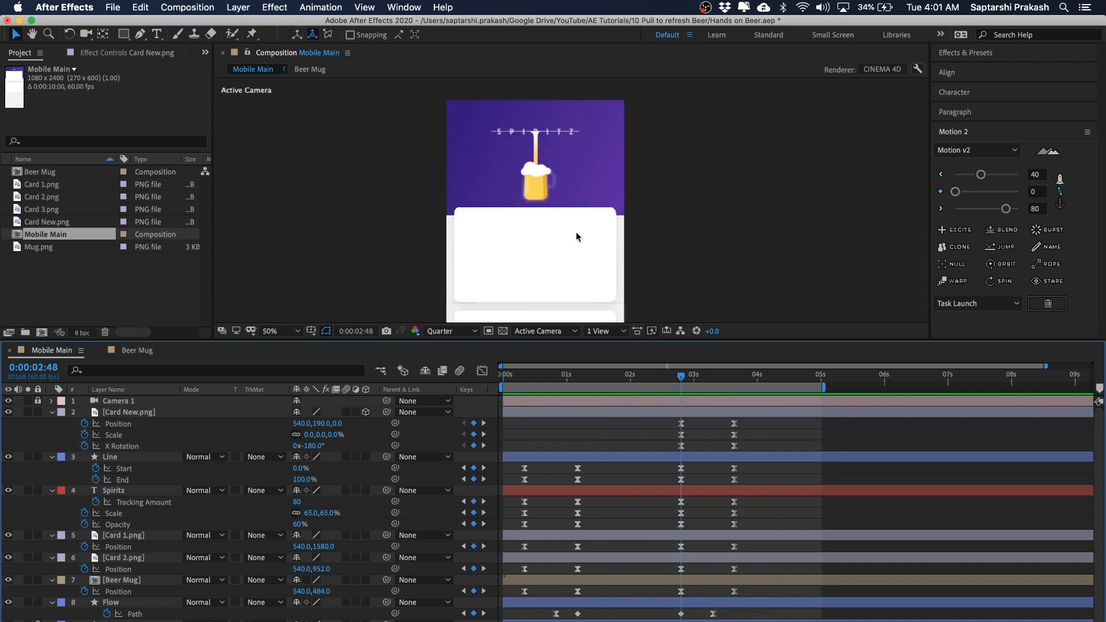
Shift the Flow layer's last two Path keyframes 10 frames earlier and replay the transition from about 0:00:02:35
click(713, 613)
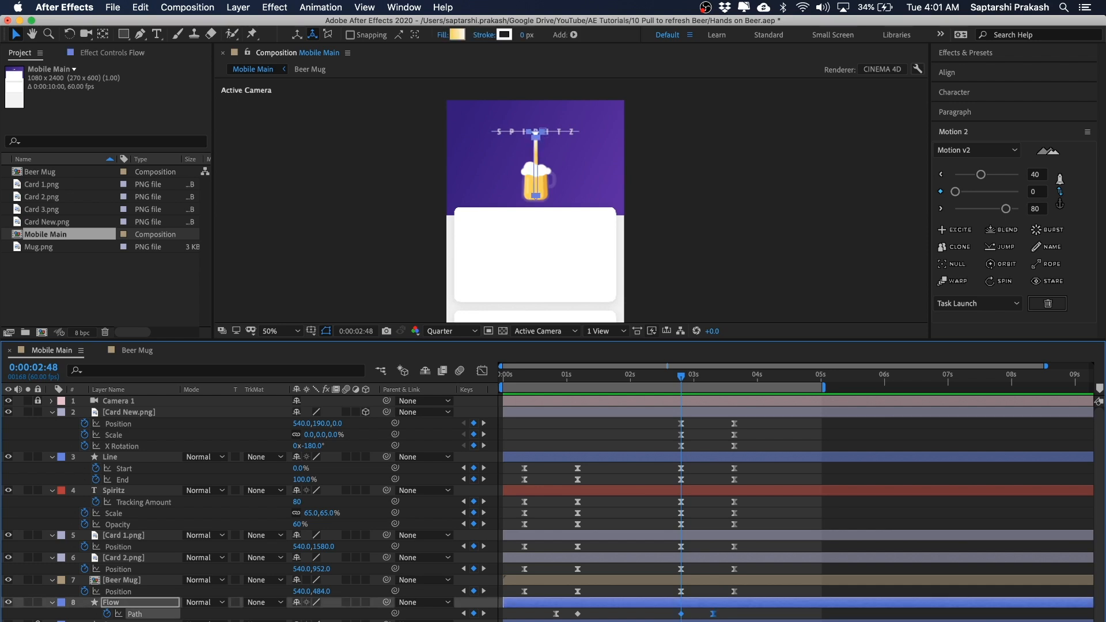
key(alt+shift+Left)
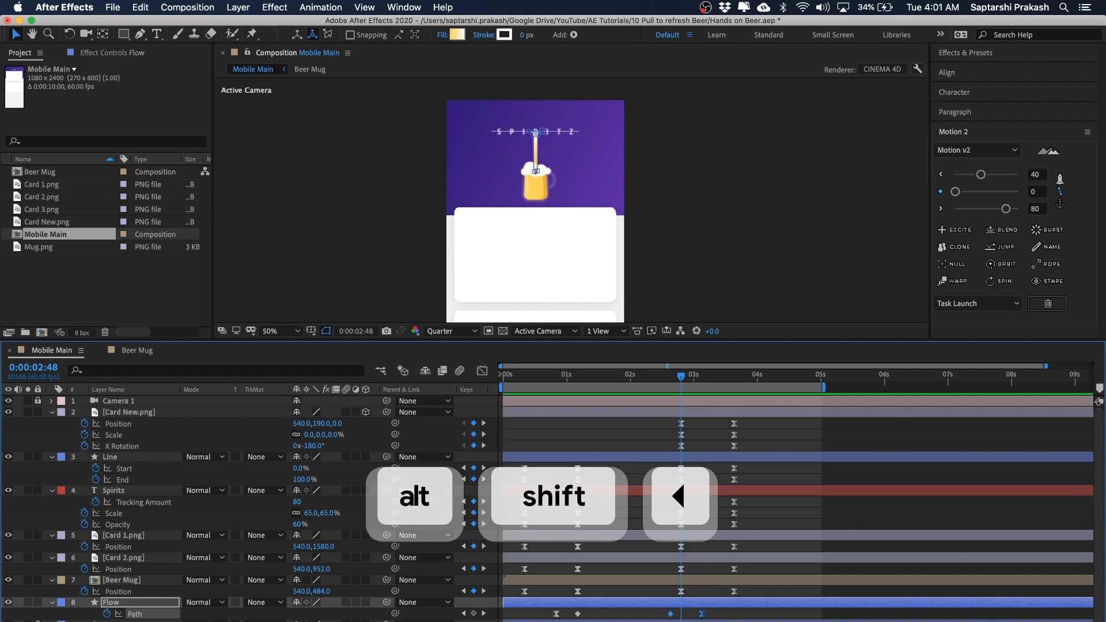
drag(686, 378, 666, 396)
click(730, 231)
key(space)
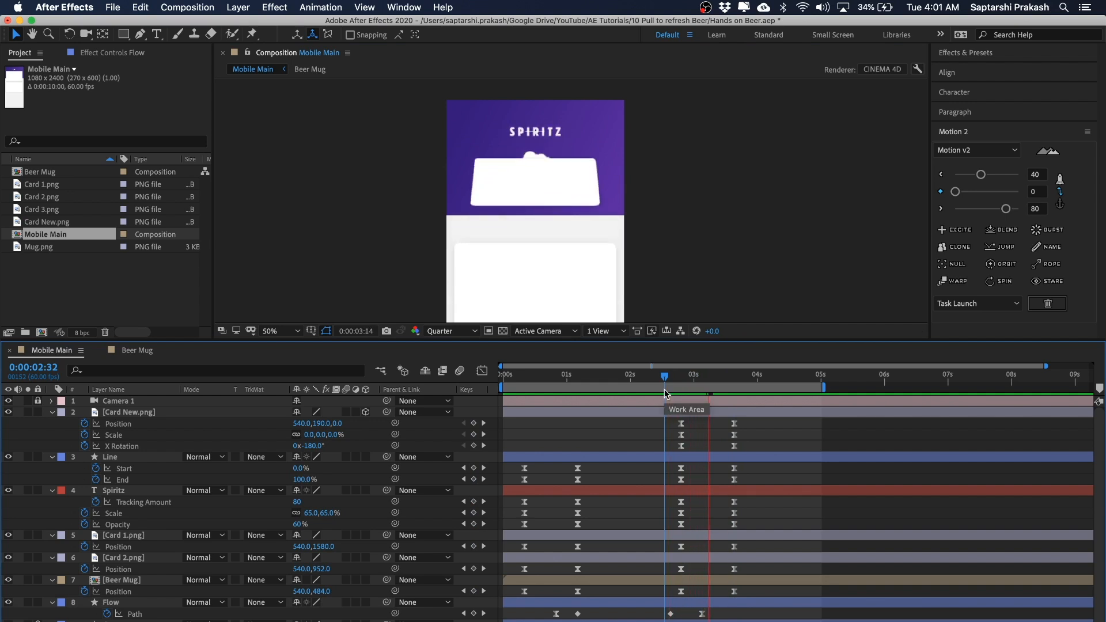
click(667, 382)
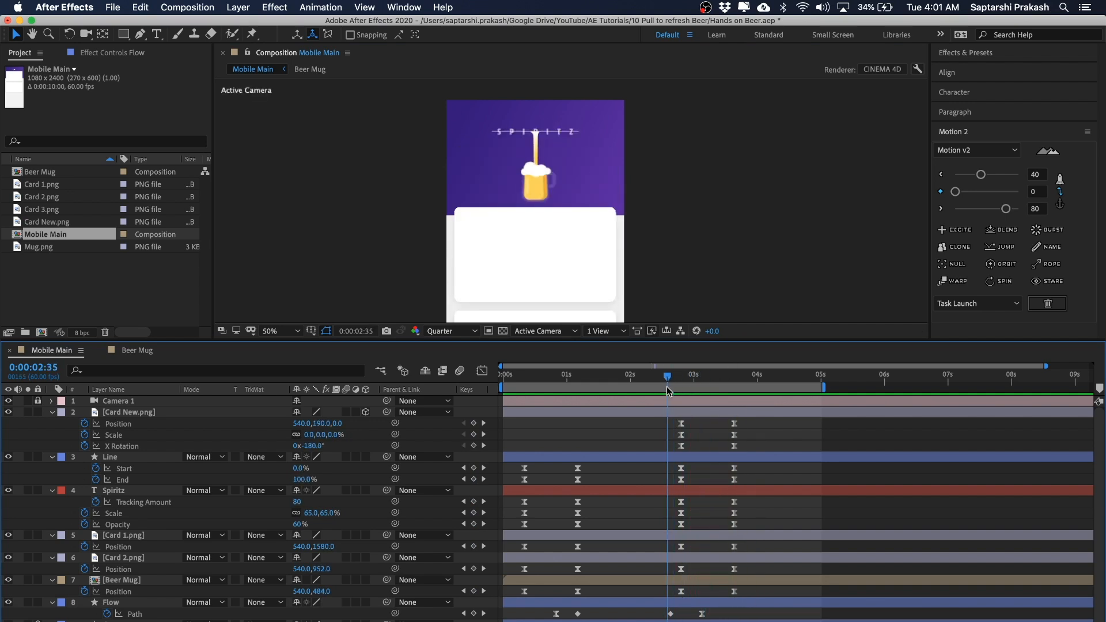
key(space)
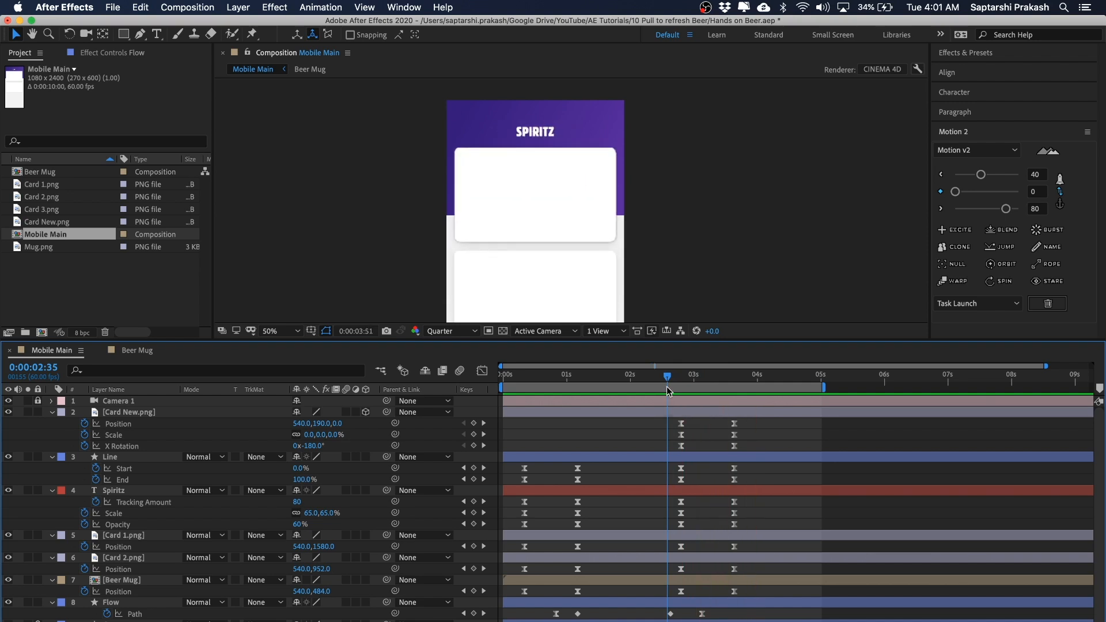
Delay the return of Card 1.png and Card 2.png by moving their Position keyframes at 0:00:02:48 to 0:00:03:12
drag(667, 377, 681, 378)
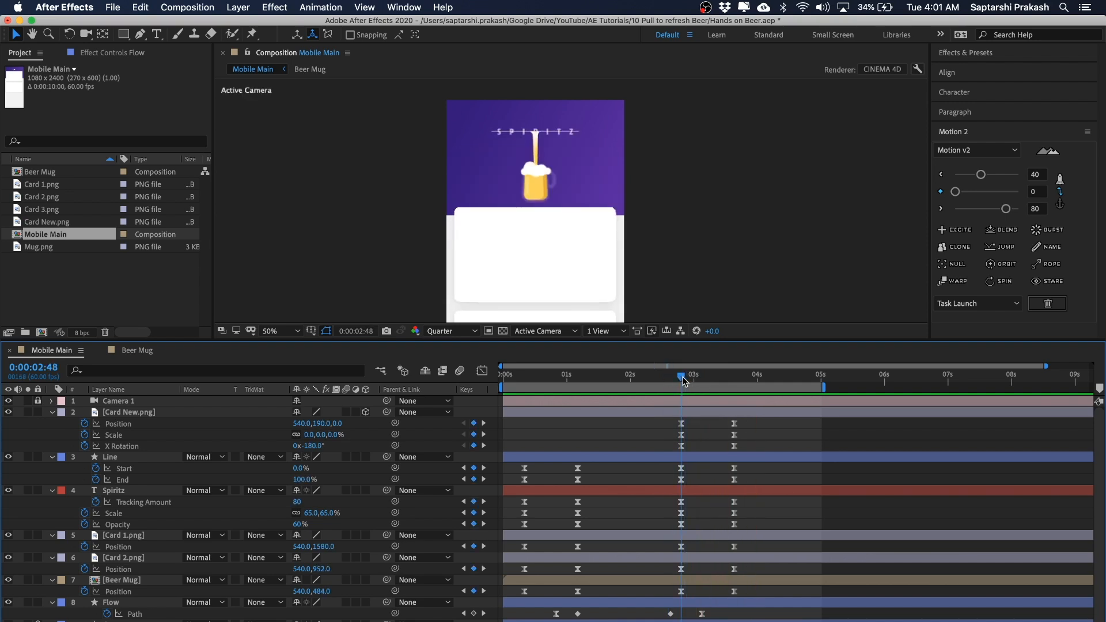
drag(684, 211, 671, 173)
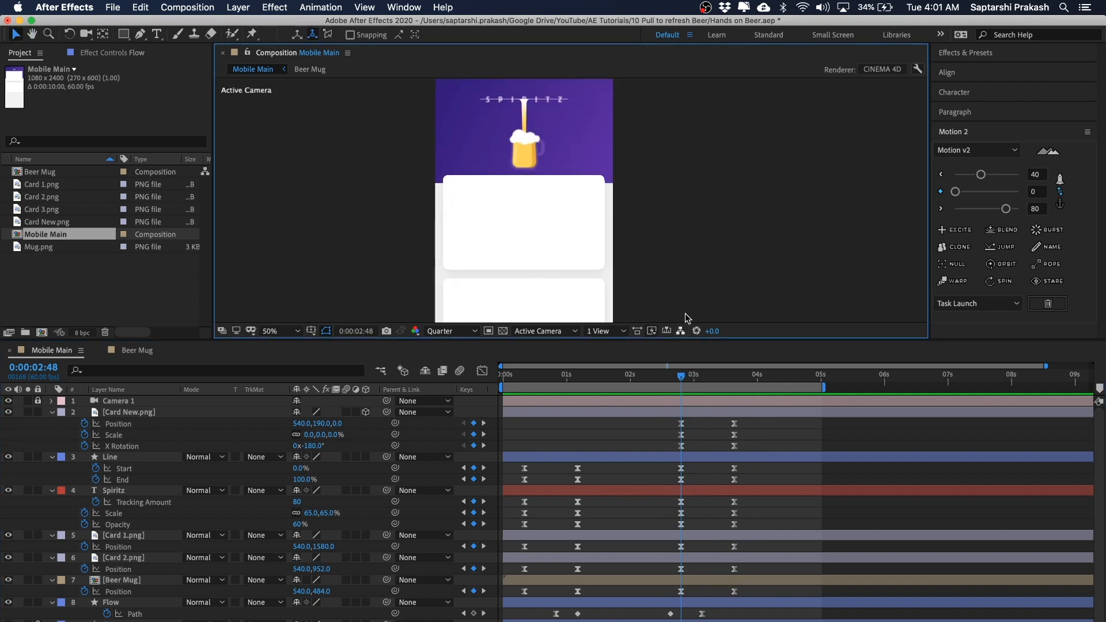
drag(687, 378, 708, 379)
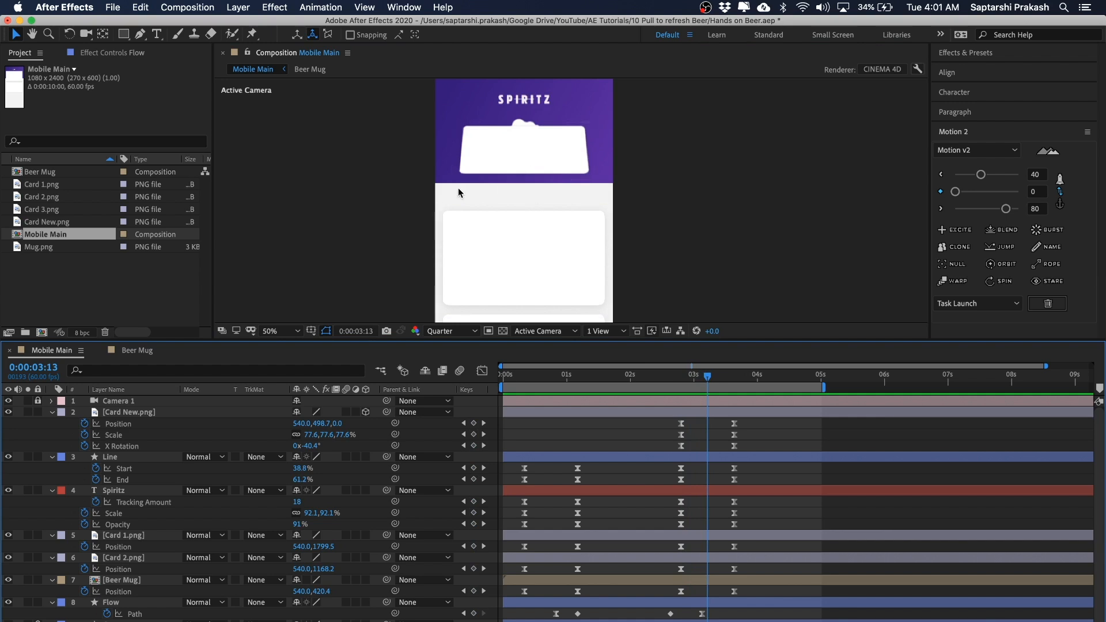
drag(708, 377, 681, 378)
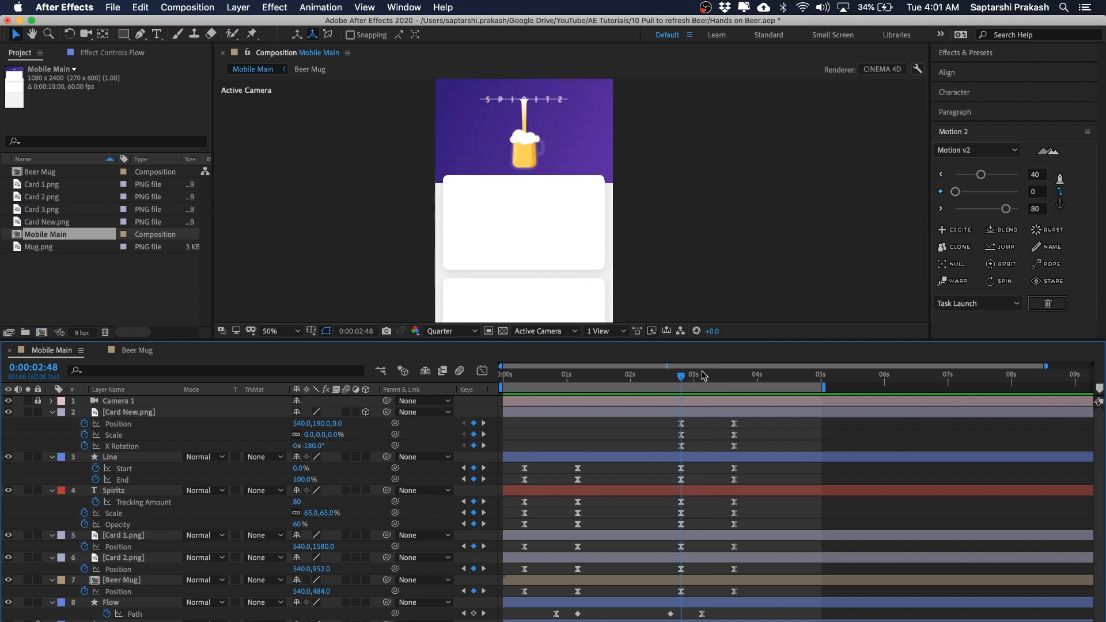
drag(682, 379, 710, 382)
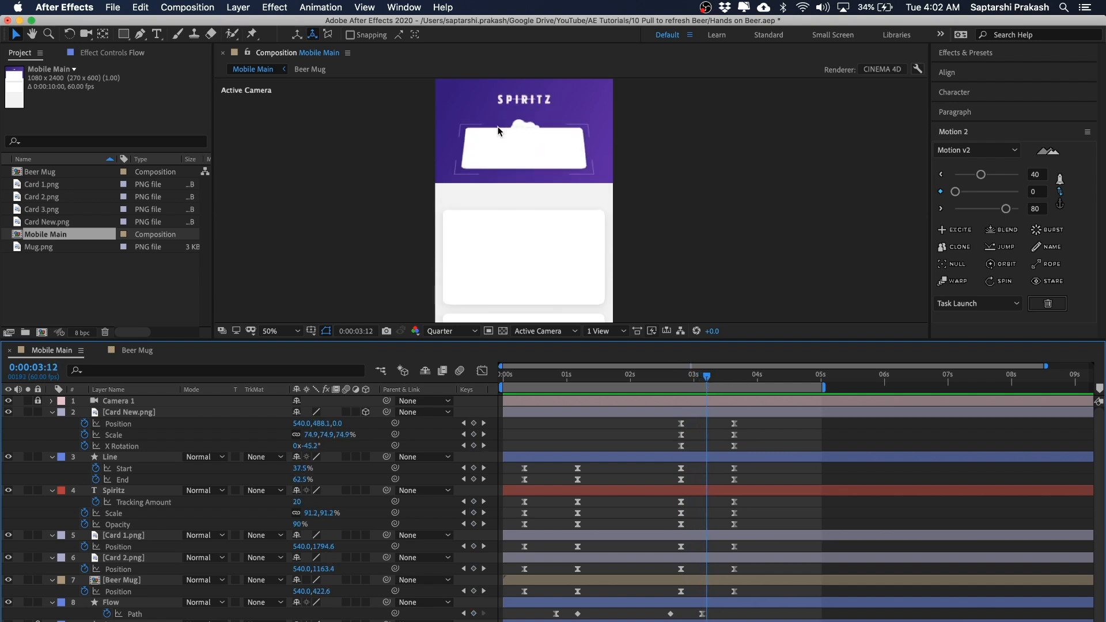
key(h)
drag(682, 249, 678, 190)
key(v)
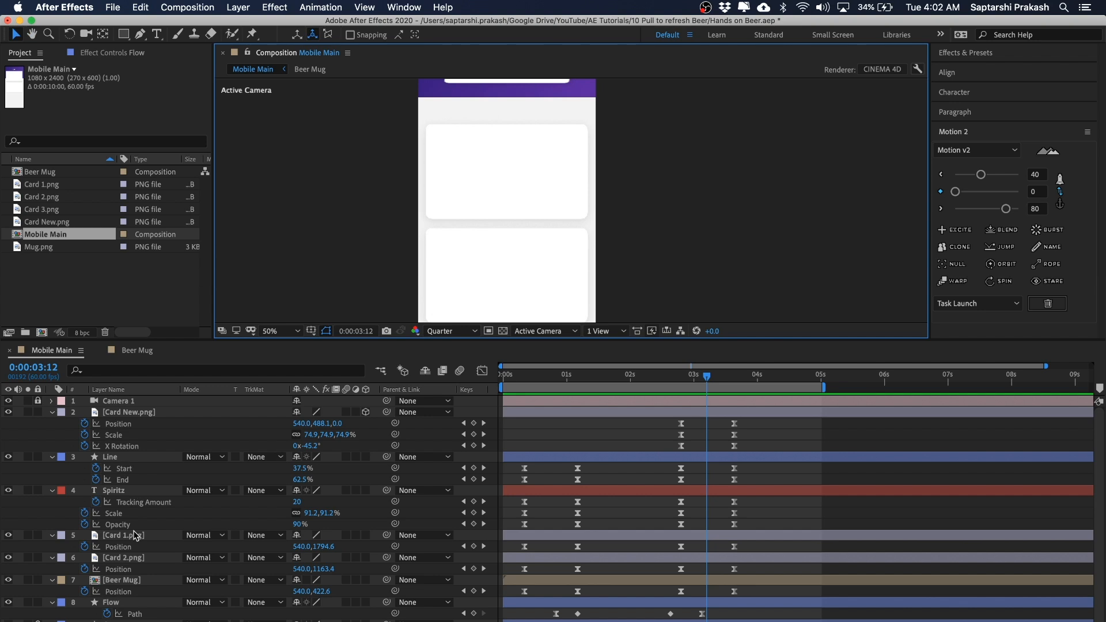
click(134, 534)
shift+click(138, 557)
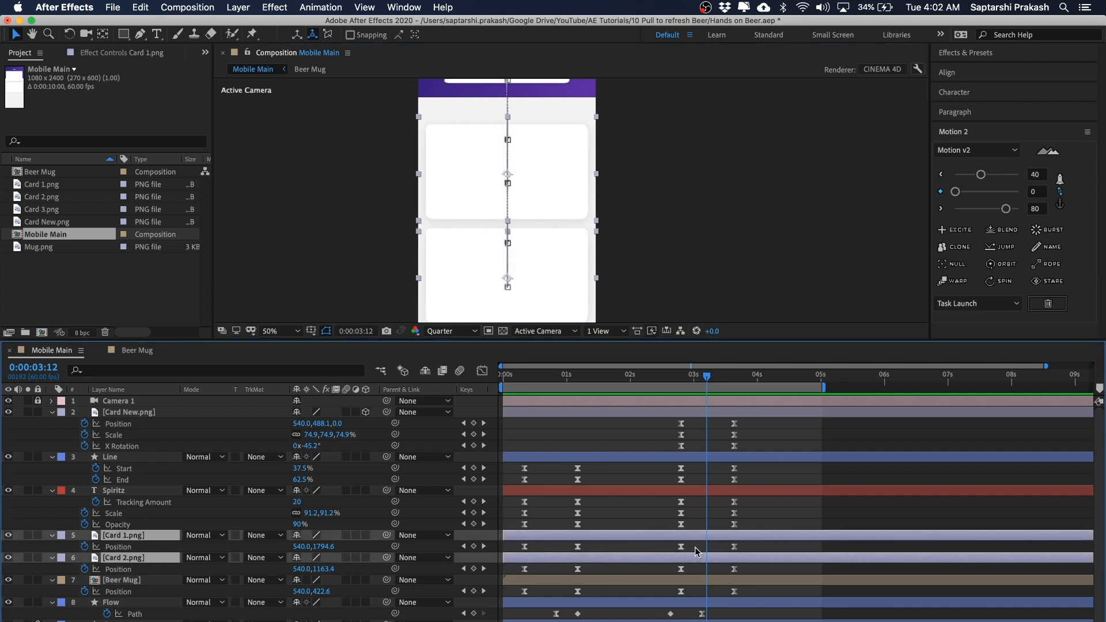
drag(696, 547, 708, 572)
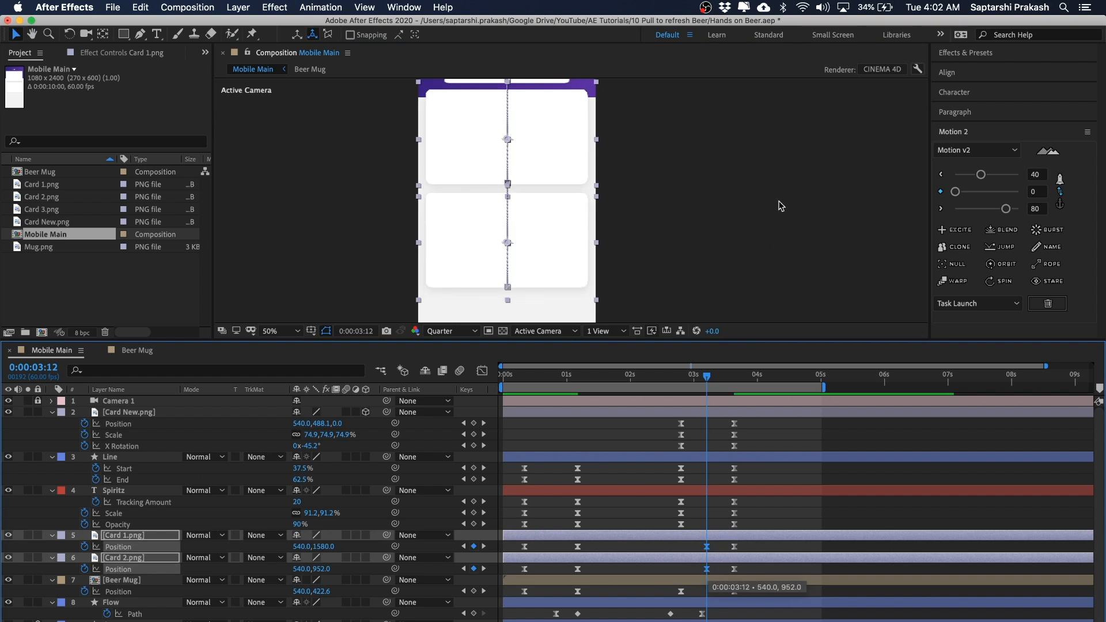
Preview the transition and pull the Card 1.png and Card 2.png Position keyframes at 0:00:03:12 back to just after the 3-second mark
drag(778, 188, 778, 230)
drag(706, 376, 679, 376)
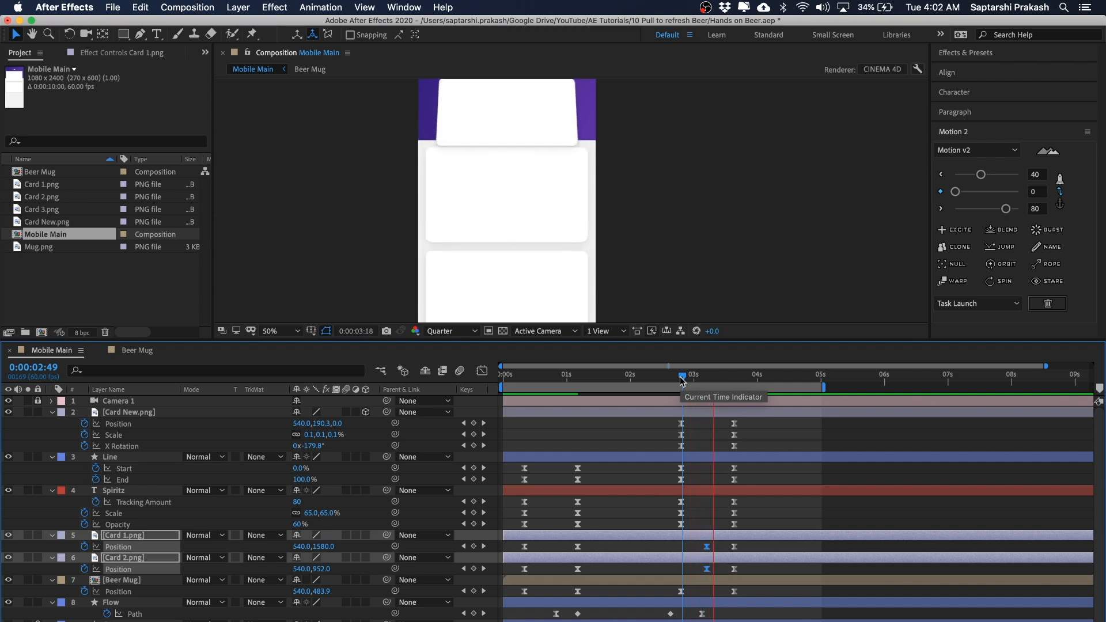
key(space)
drag(707, 546, 696, 546)
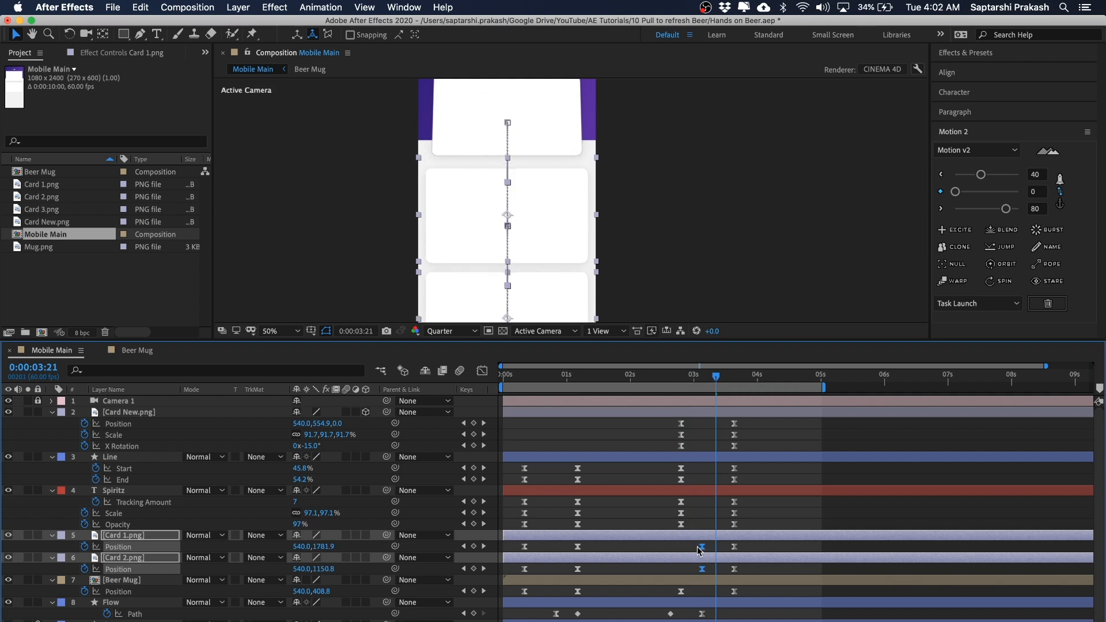
click(675, 375)
key(space)
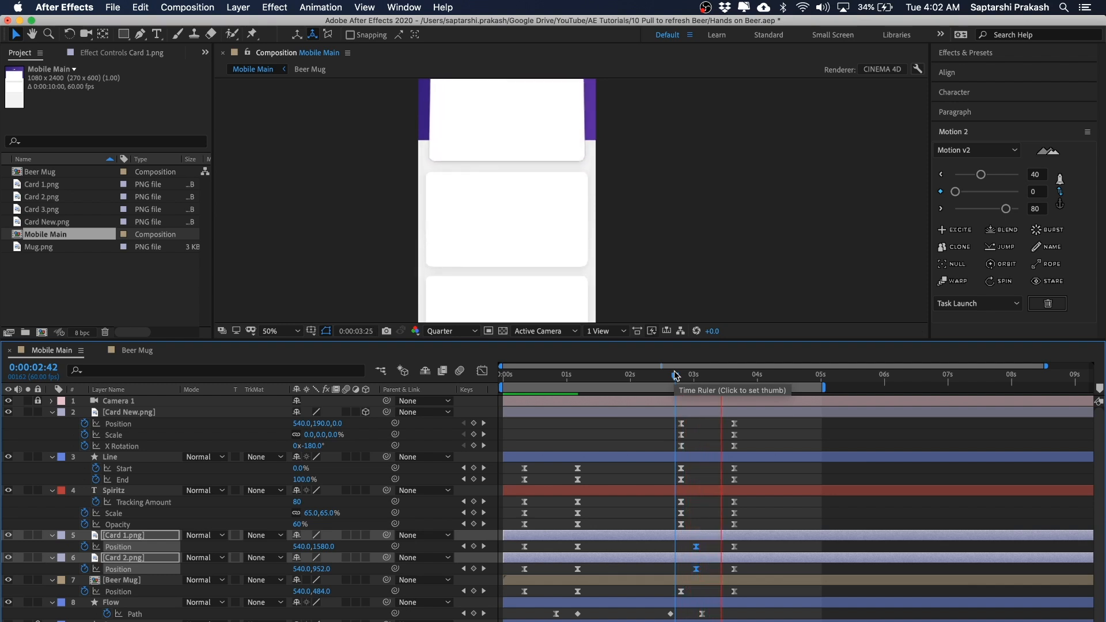
Play back the whole Mobile Main animation from the first frame
scroll(763, 267, down, 2)
key(space)
mouse_move(763, 243)
mouse_down()
mouse_move(760, 252)
mouse_move(758, 228)
mouse_up()
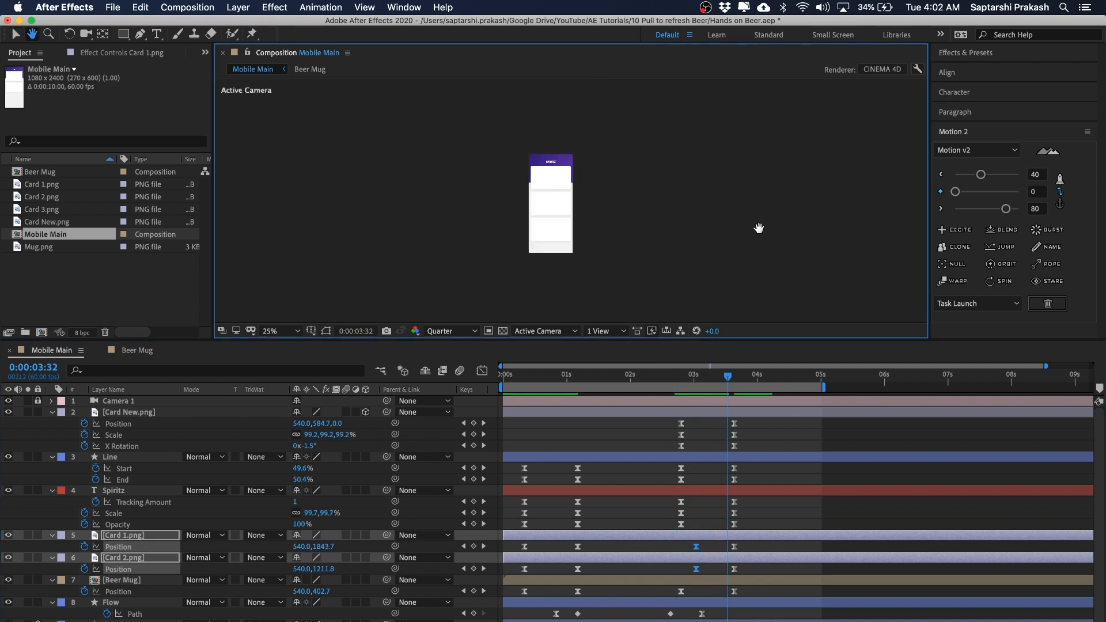
scroll(759, 228, up, 2)
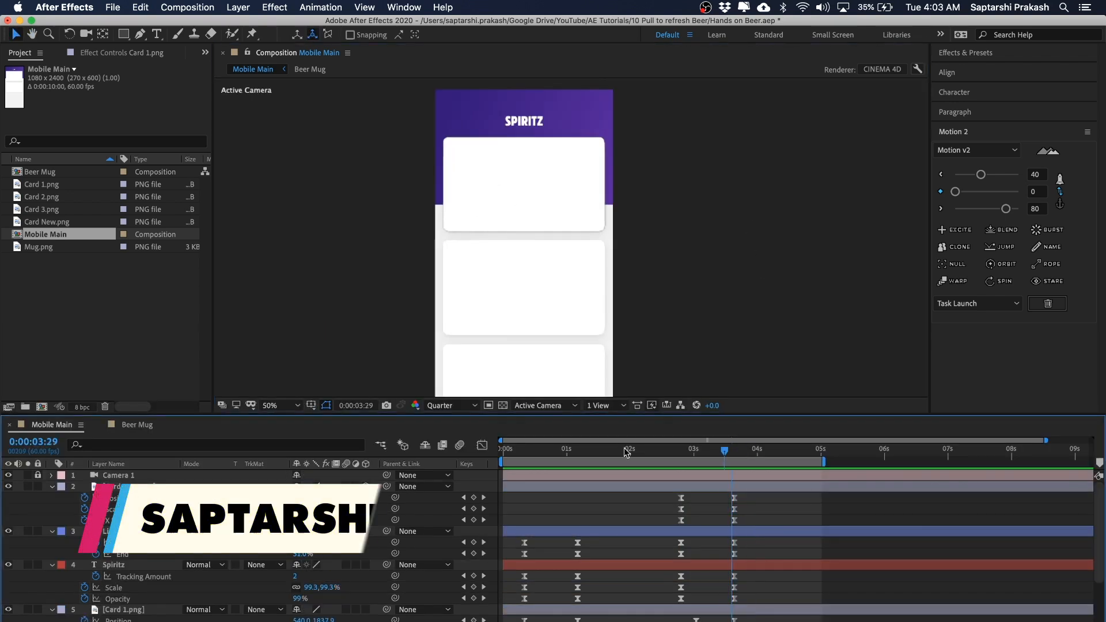
key(Home)
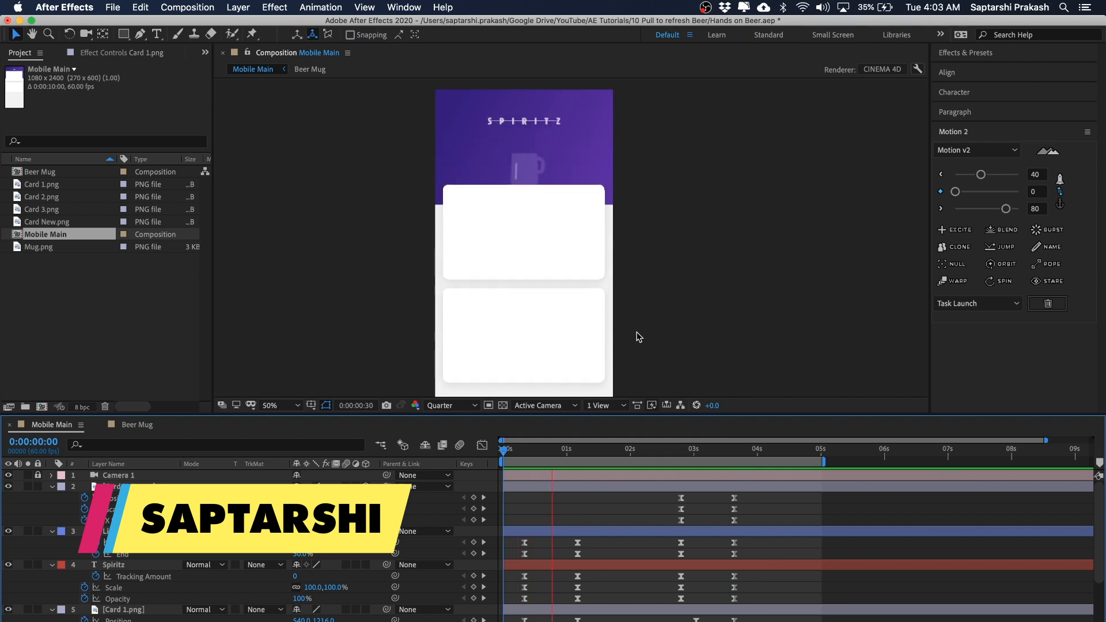